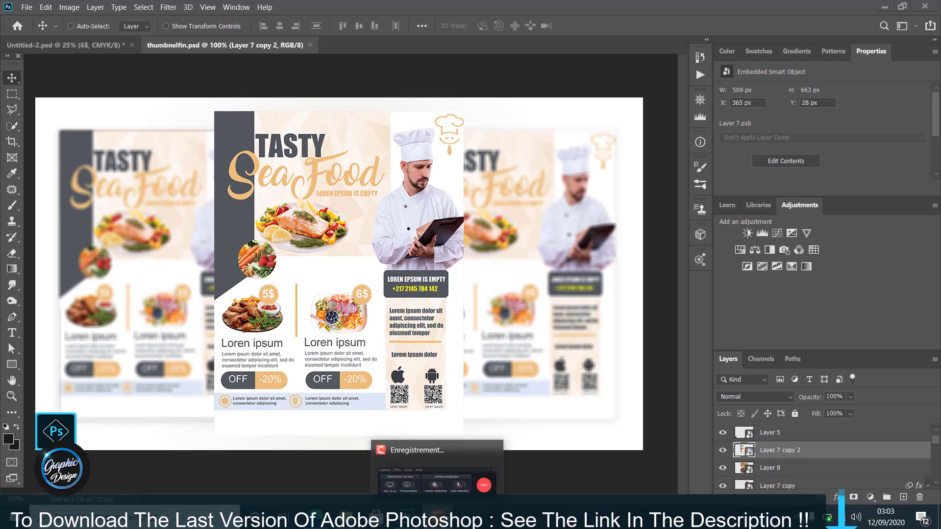
click(442, 518)
click(442, 518)
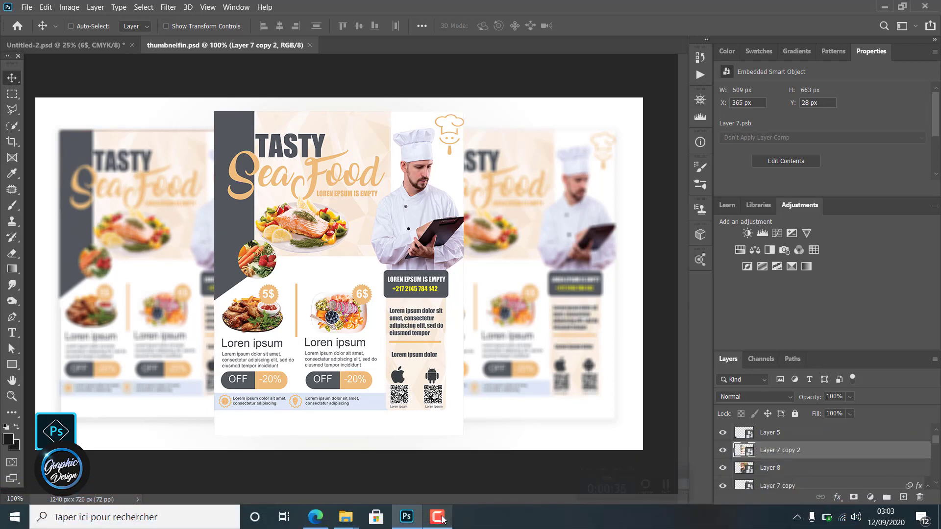
click(442, 518)
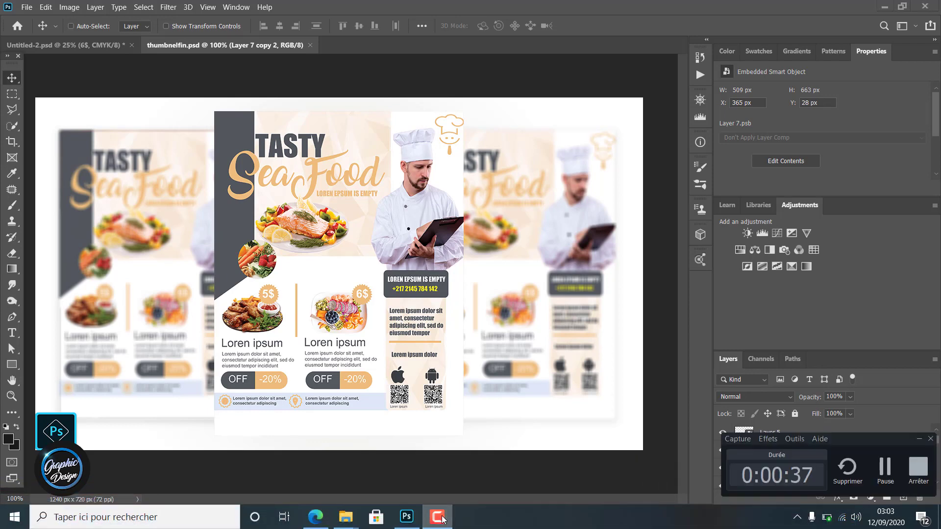
click(442, 518)
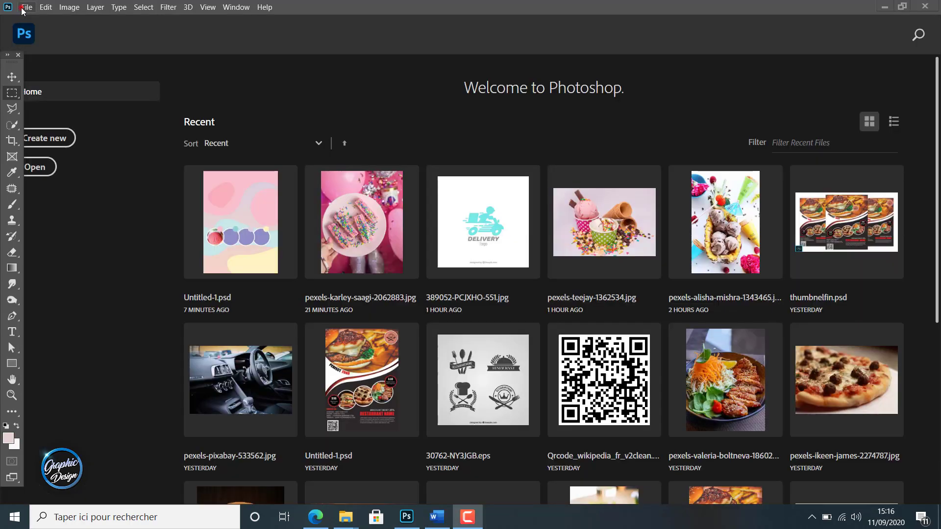
Step: Create a white 22 × 28 cm CMYK document at 300 pixels/inch and convert its locked background into a regular layer
click(22, 8)
click(31, 18)
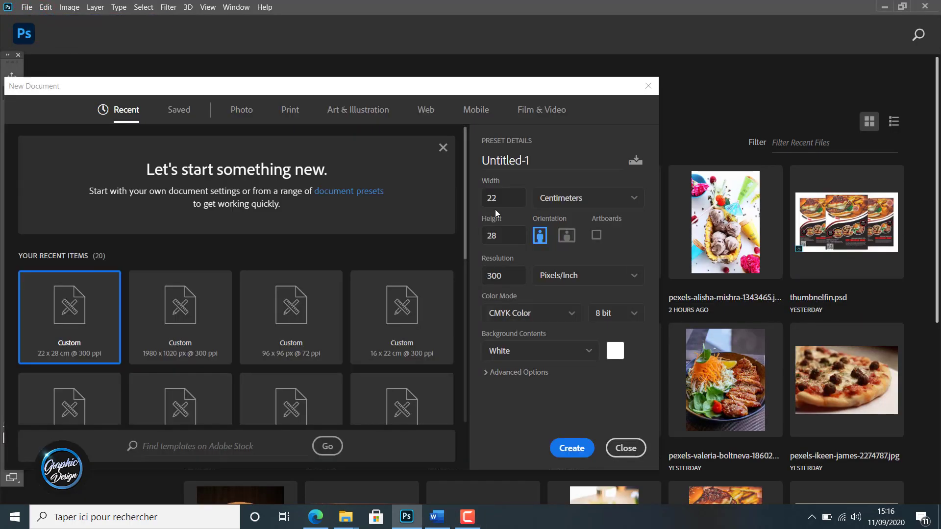
click(512, 196)
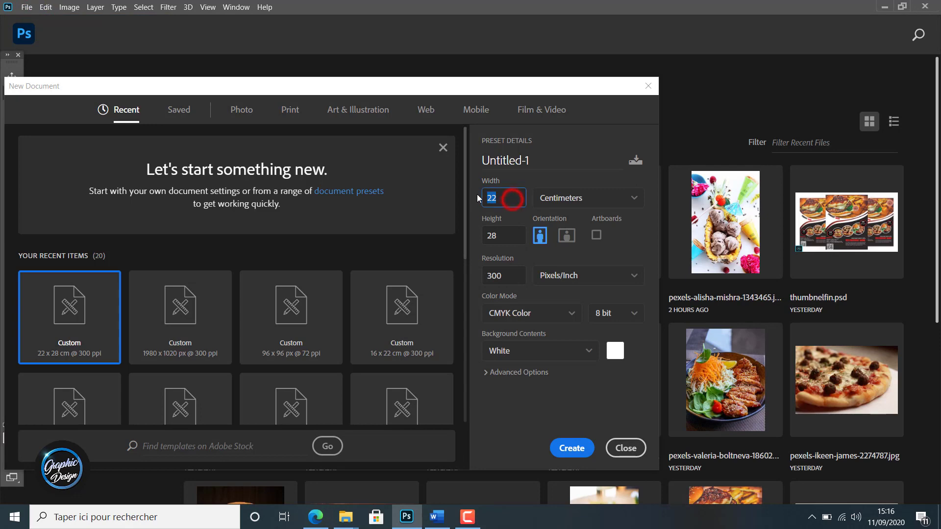
click(501, 236)
click(503, 277)
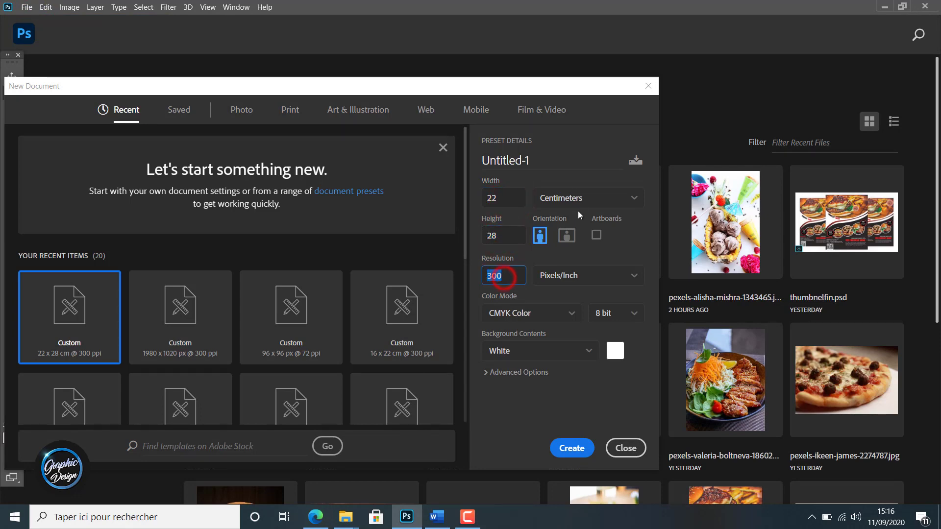
click(575, 447)
double_click(860, 442)
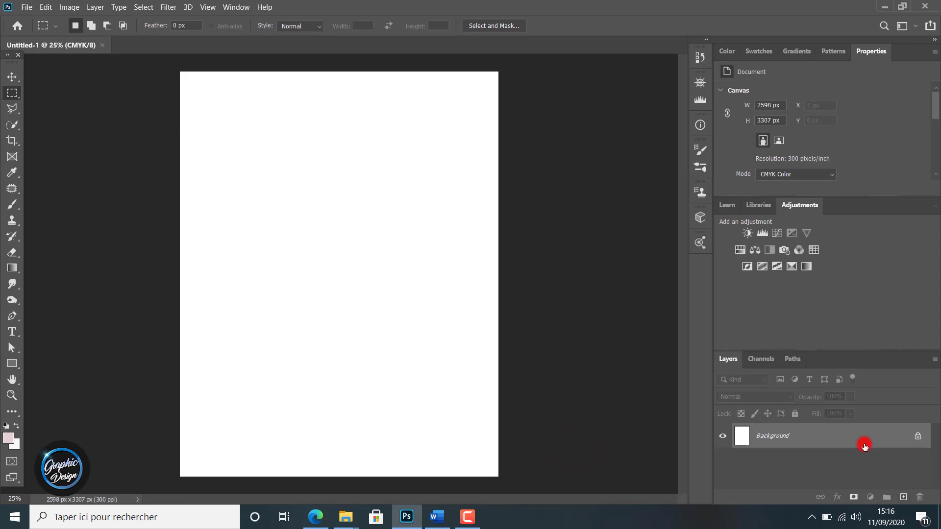
click(569, 146)
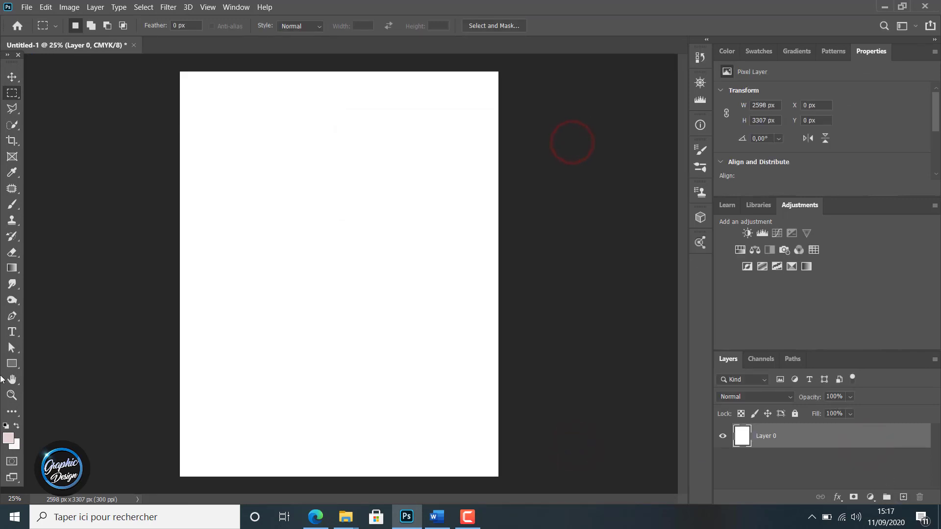
Step: Draw a rounded rectangle about 485 × 1719 px with a 40 px corner radius, overlapping the page's upper-left corner
right_click(12, 363)
click(63, 376)
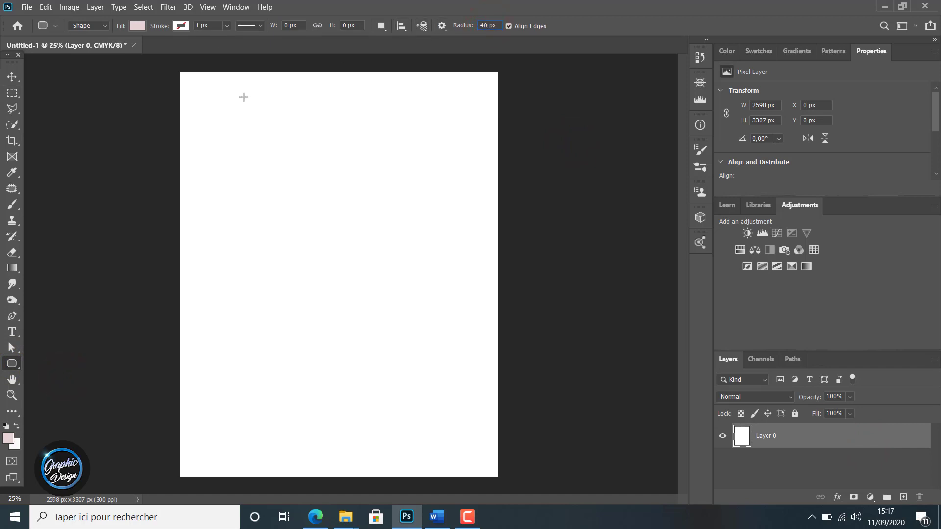
key(Return)
drag(160, 61, 220, 272)
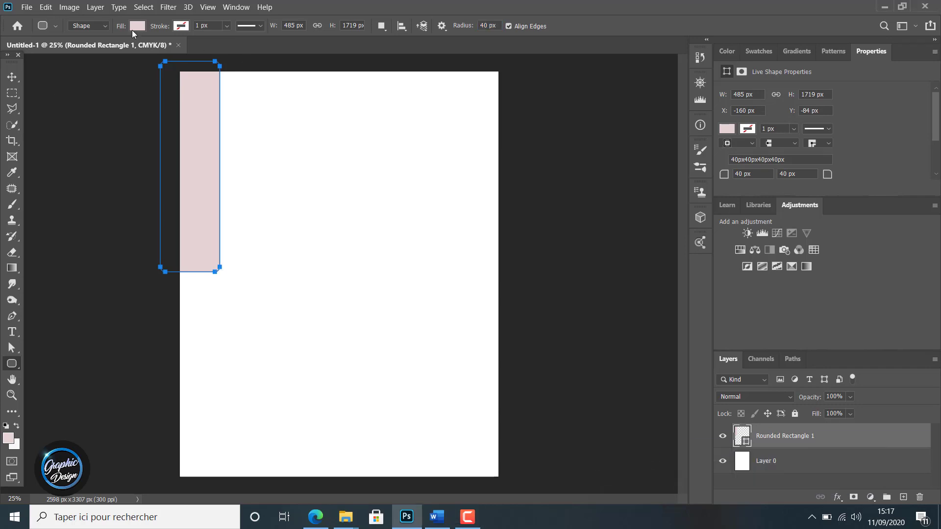
Step: Try to set the rounded rectangle's fill colour to the hex value 101820FF
click(137, 26)
click(213, 49)
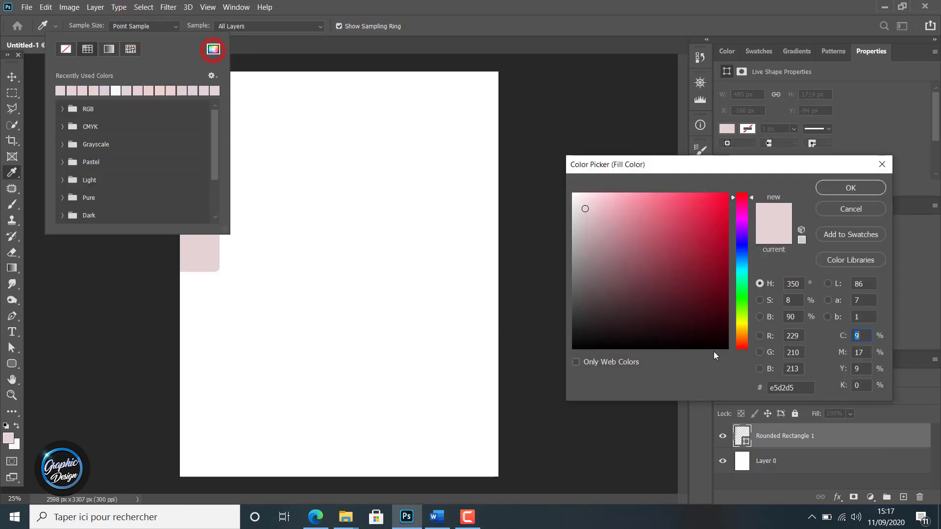
double_click(772, 389)
text(101820FF)
click(835, 189)
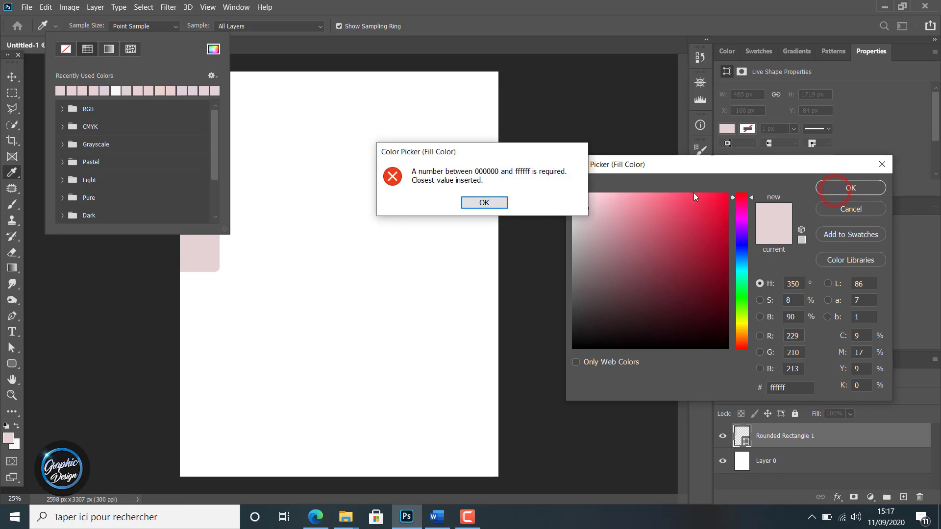
click(479, 202)
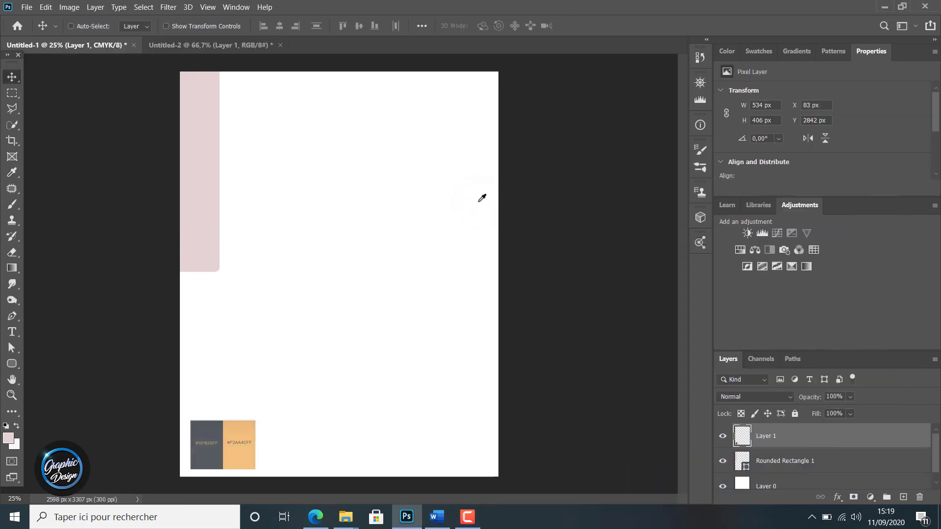
Step: Move the Rounded Rectangle 1 layer above Layer 1, which holds the colour palette
click(780, 461)
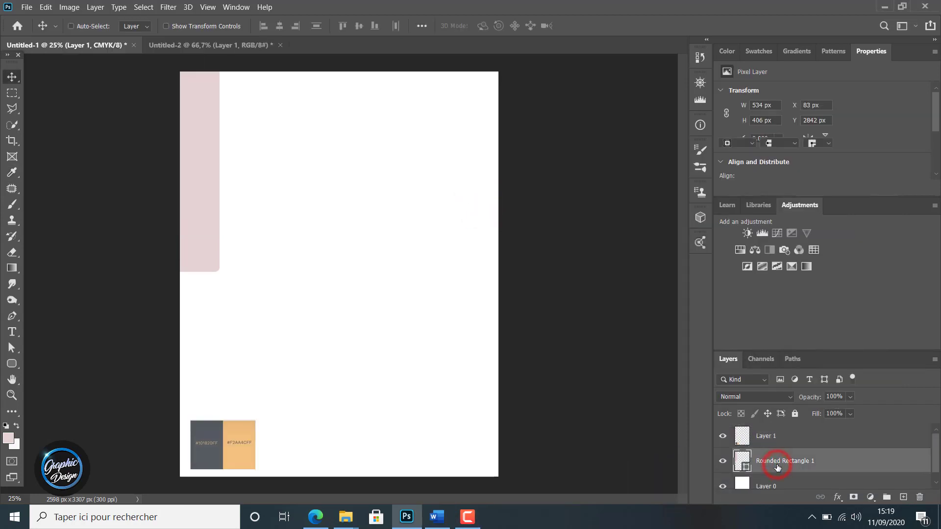
drag(786, 436, 790, 479)
click(792, 439)
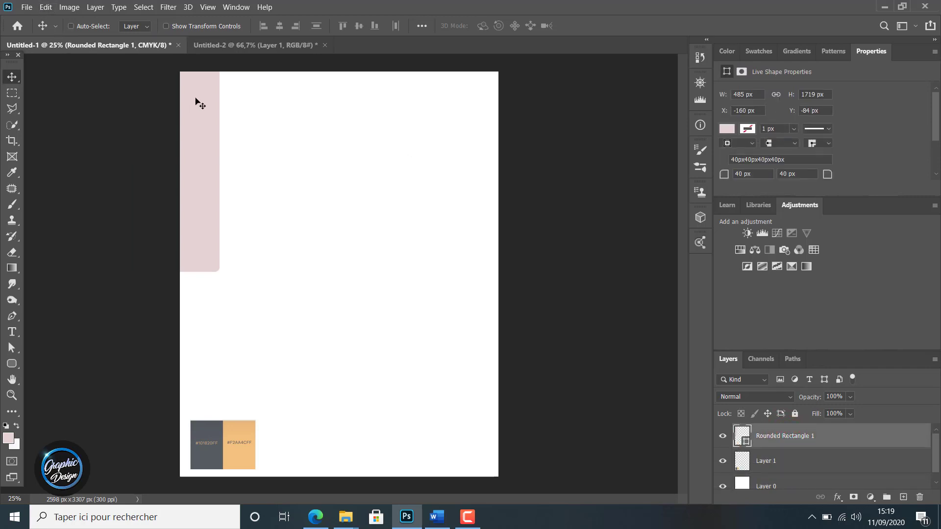
Step: Fill the rounded rectangle with the dark grey 52575d sampled from the palette image at the page's lower left
click(12, 363)
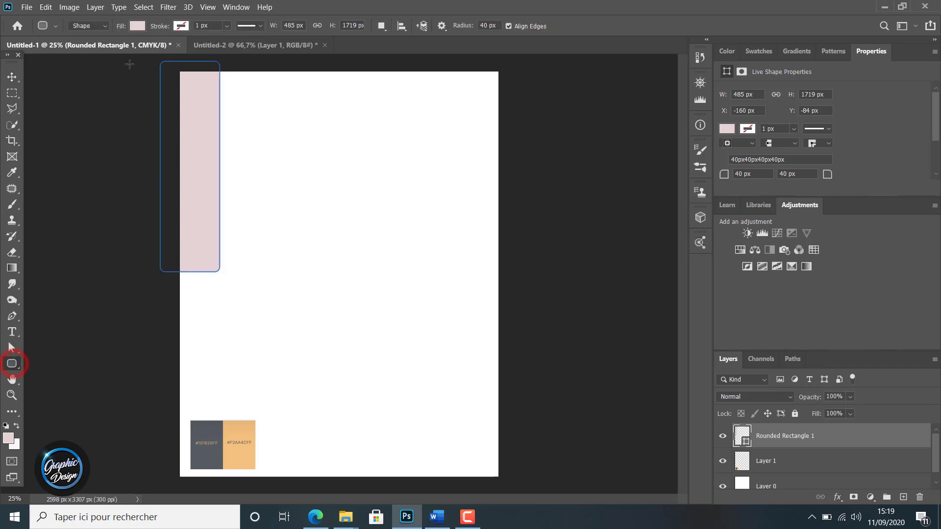
click(137, 26)
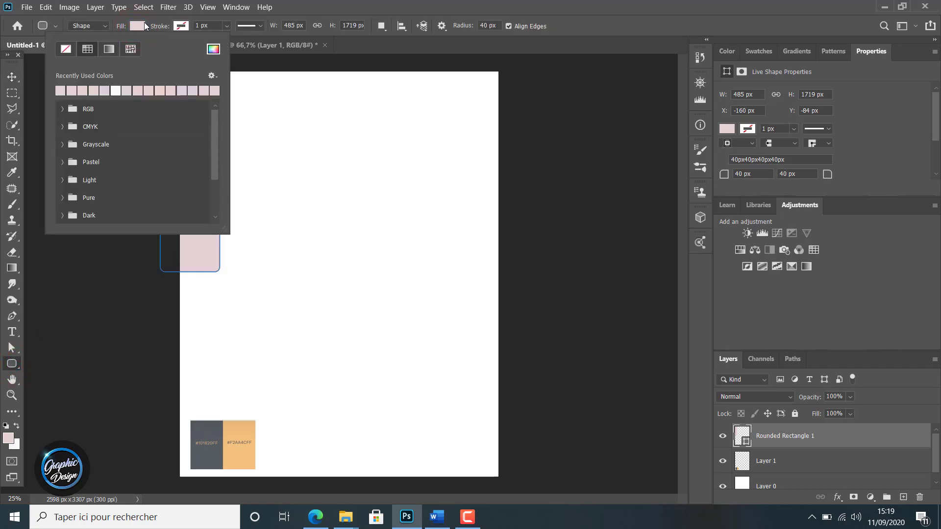
click(213, 49)
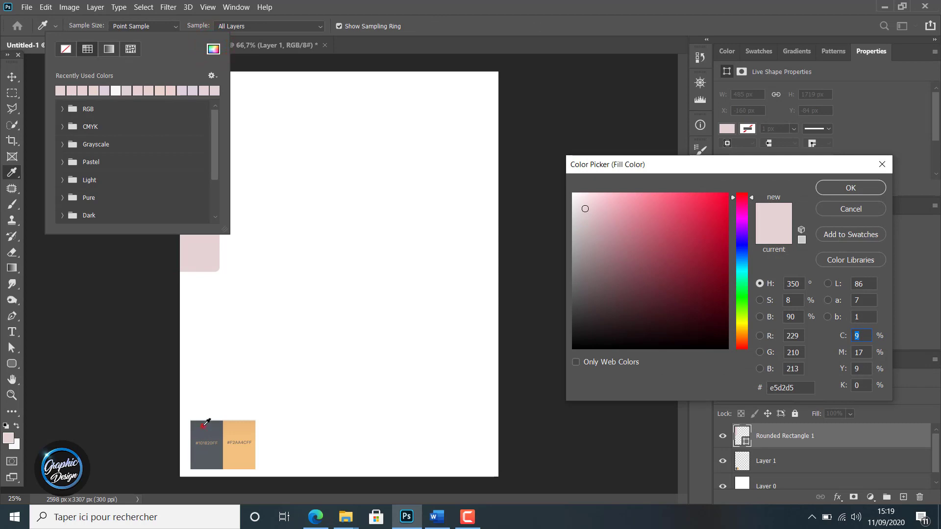
click(203, 425)
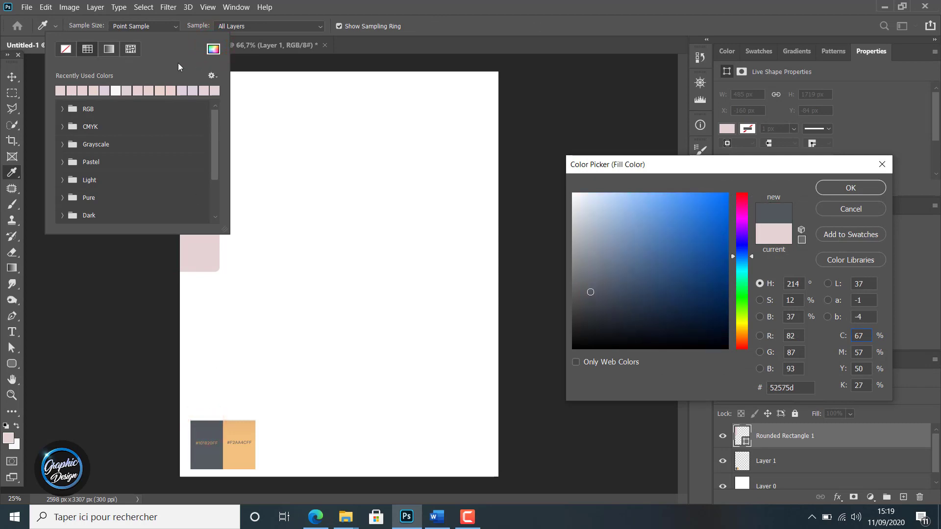
click(843, 190)
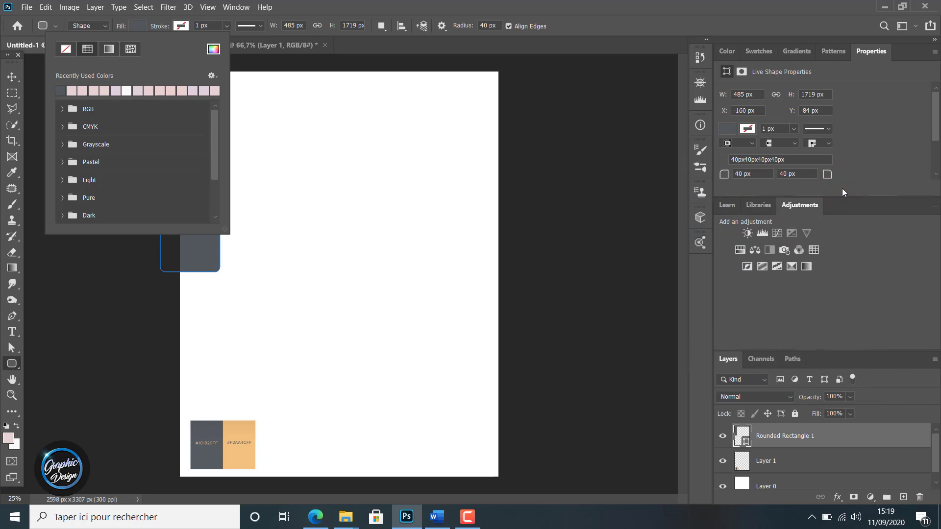
key(Return)
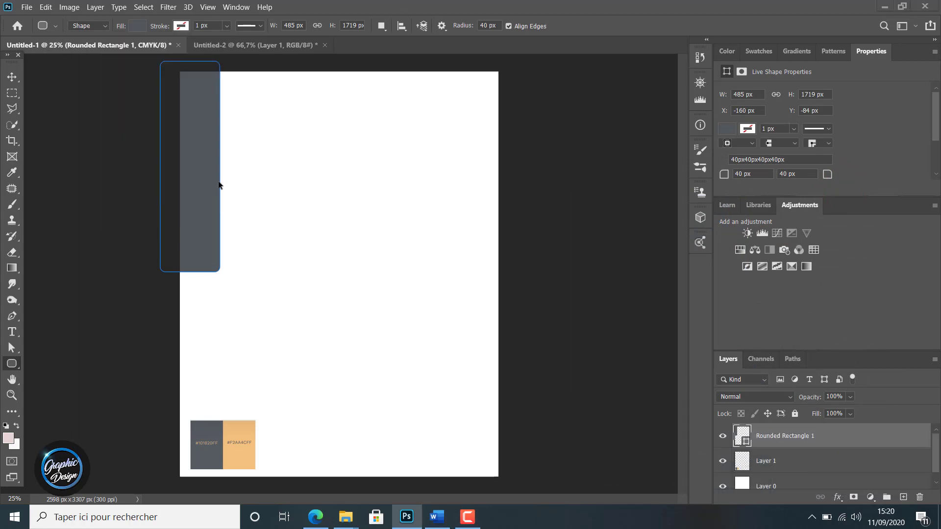
Step: Scale the rounded rectangle to 120% width and 102.56% height with Free Transform
key(ctrl+t)
drag(222, 166, 202, 155)
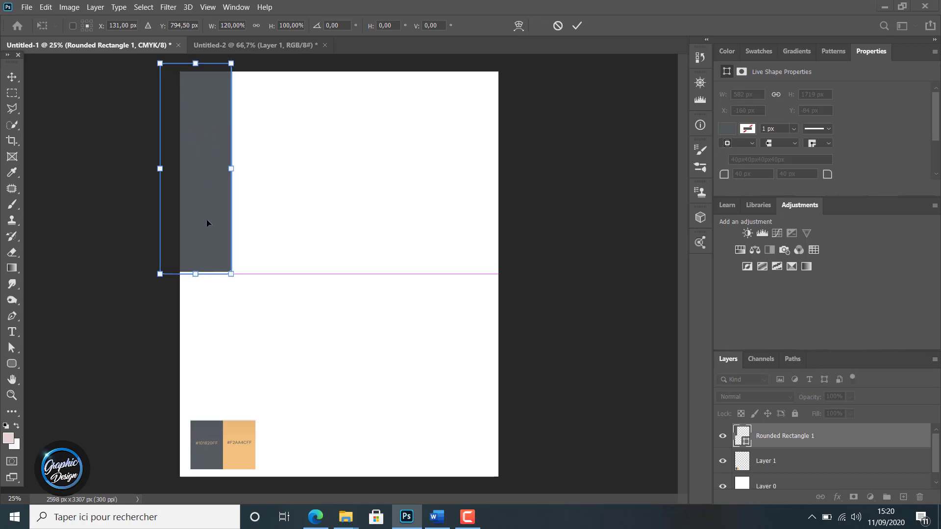
drag(196, 278, 195, 281)
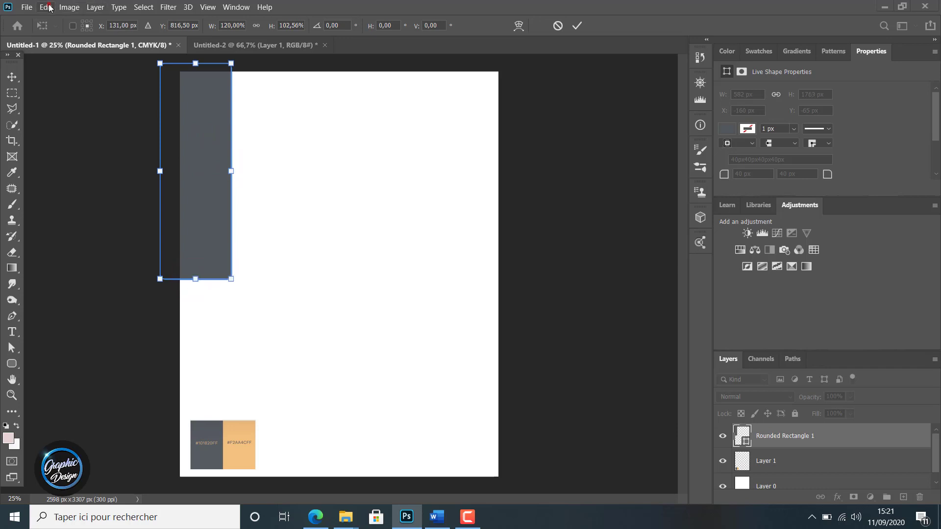
Step: Skew the rectangle's lower-left corner downward so its bottom edge slants, with a vertical skew of -34.22°, and apply the transform
click(45, 7)
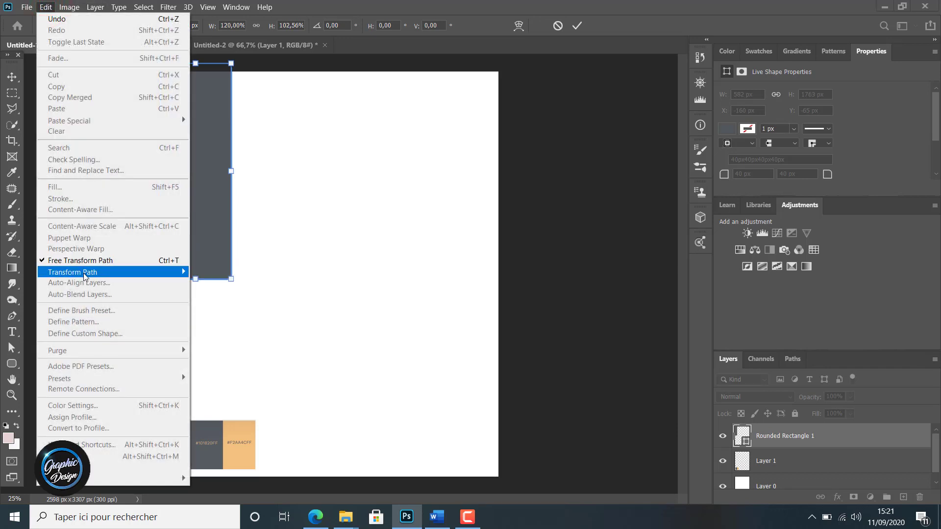
mouse_move(83, 272)
click(216, 313)
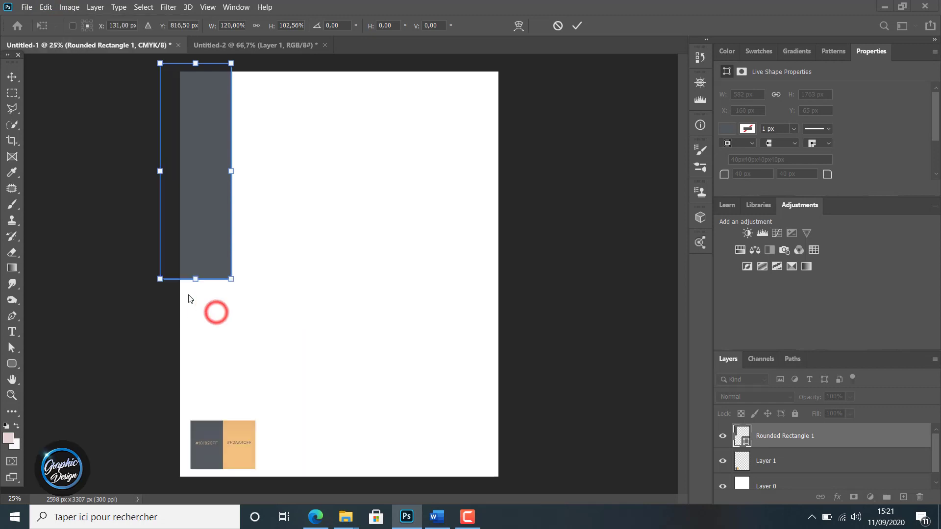
drag(160, 280, 128, 329)
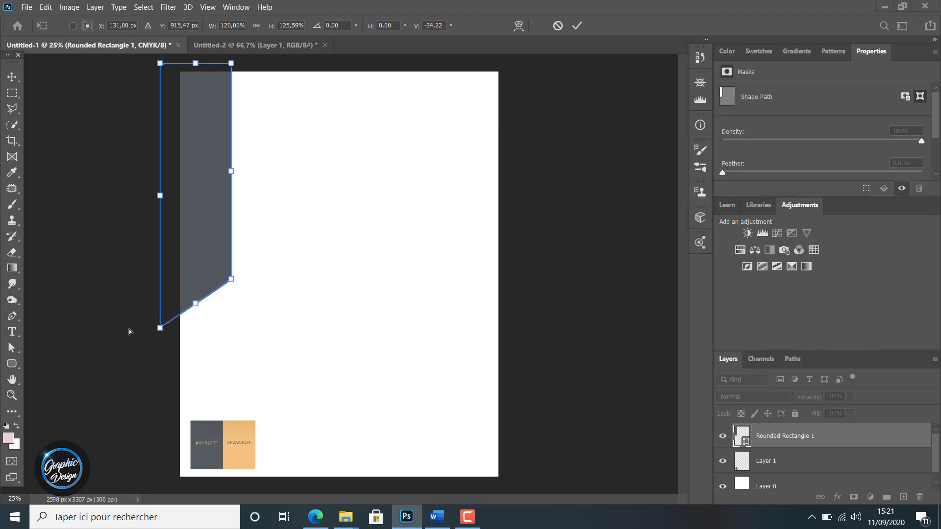
click(578, 26)
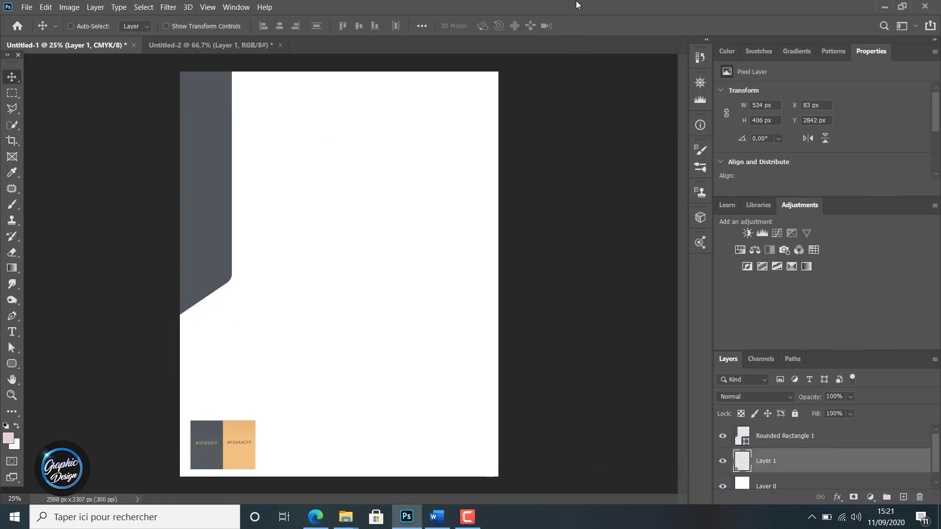
Step: Widen the slanted grey shape to 111.68% and move it up along the page's left edge to Y 587.5 px
drag(231, 194, 213, 180)
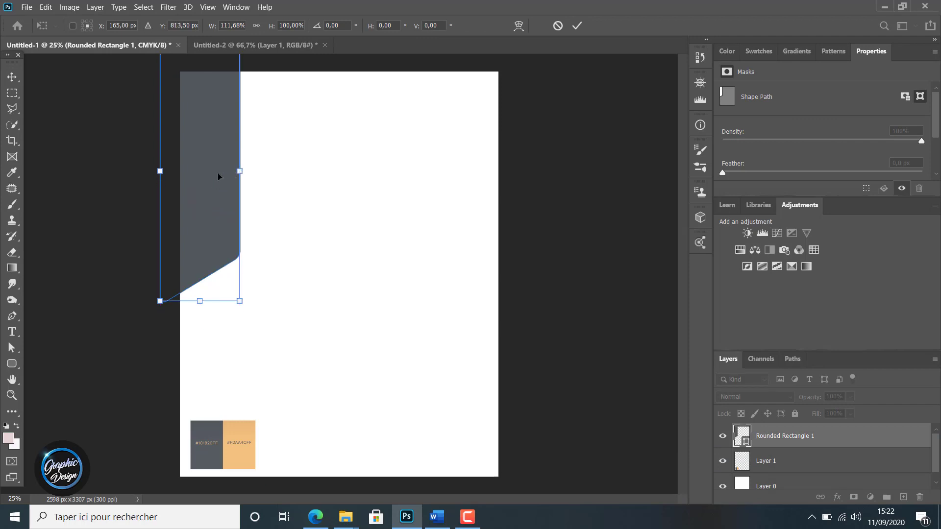
drag(238, 171, 240, 171)
click(184, 223)
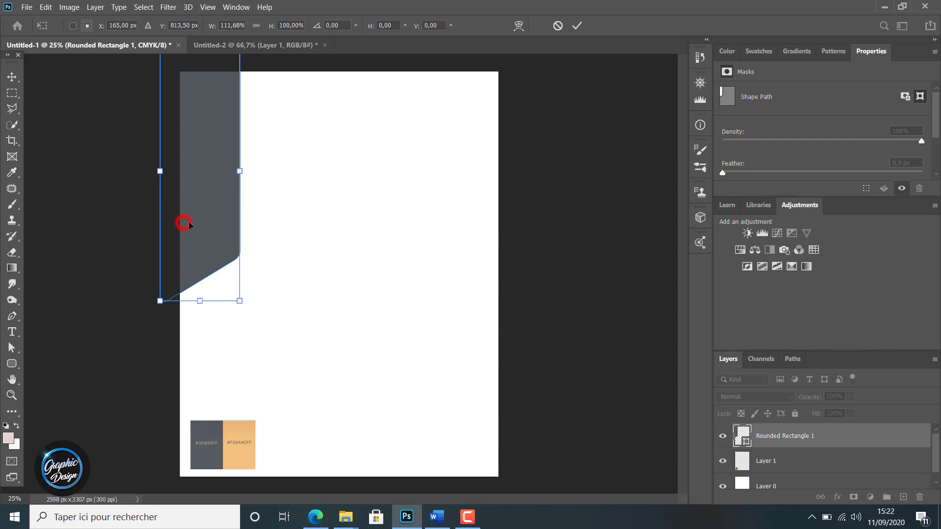
drag(189, 224, 192, 195)
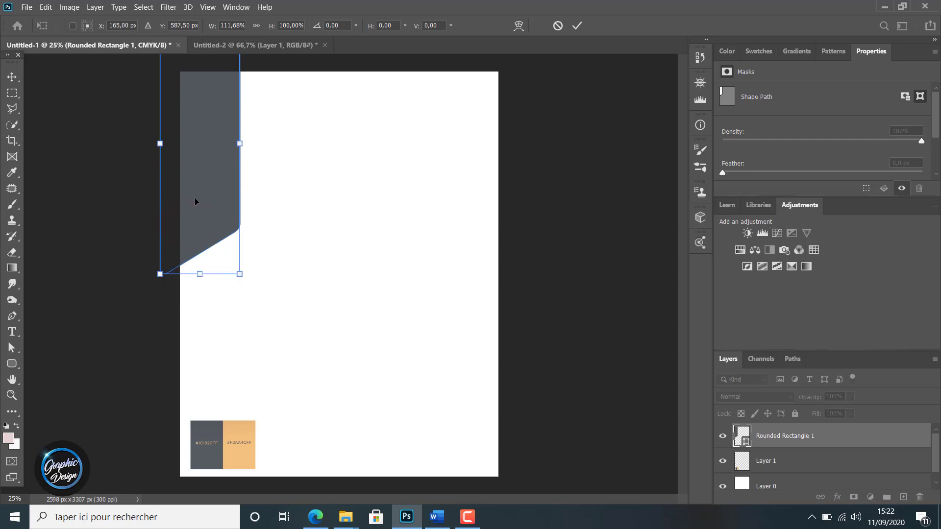
click(576, 26)
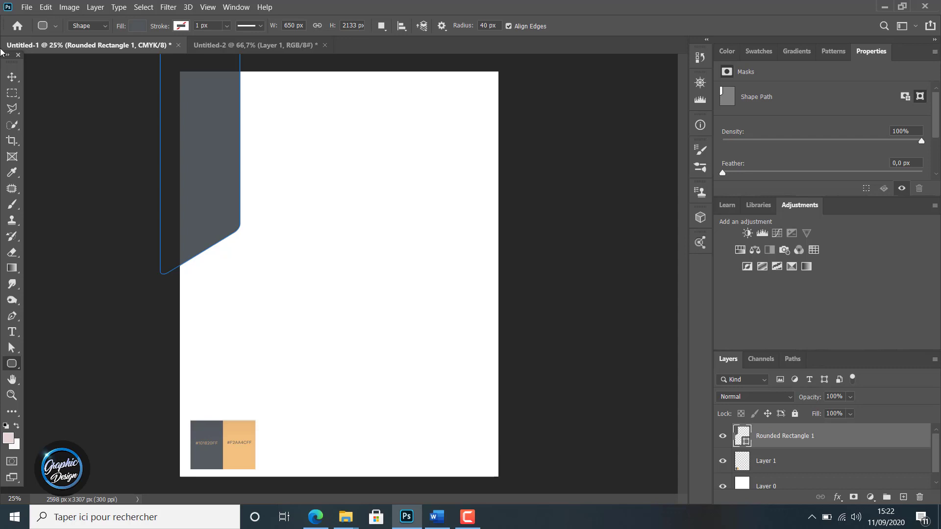
click(12, 76)
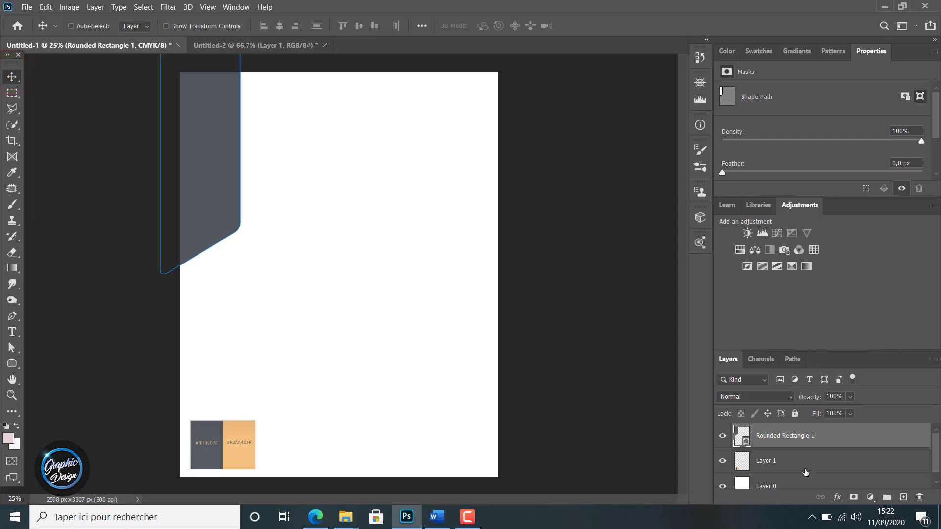
click(805, 470)
key(F8)
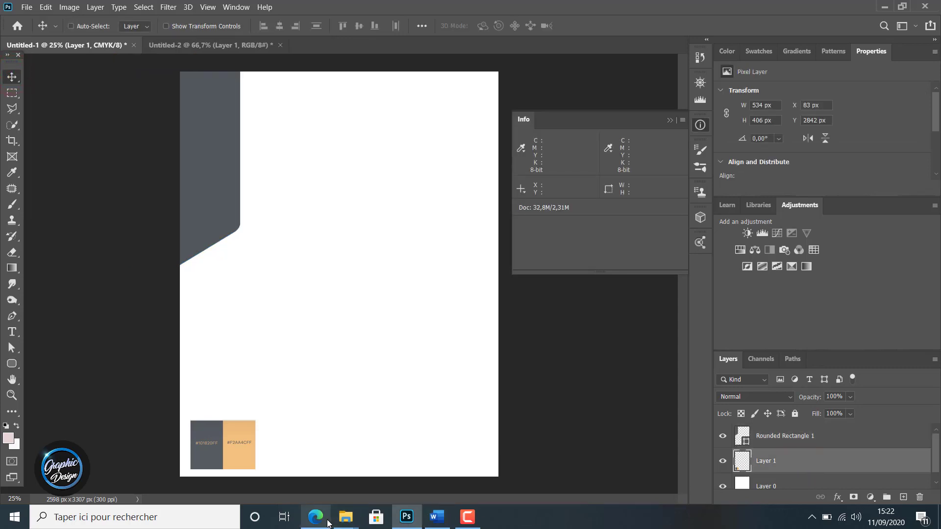
mouse_move(317, 523)
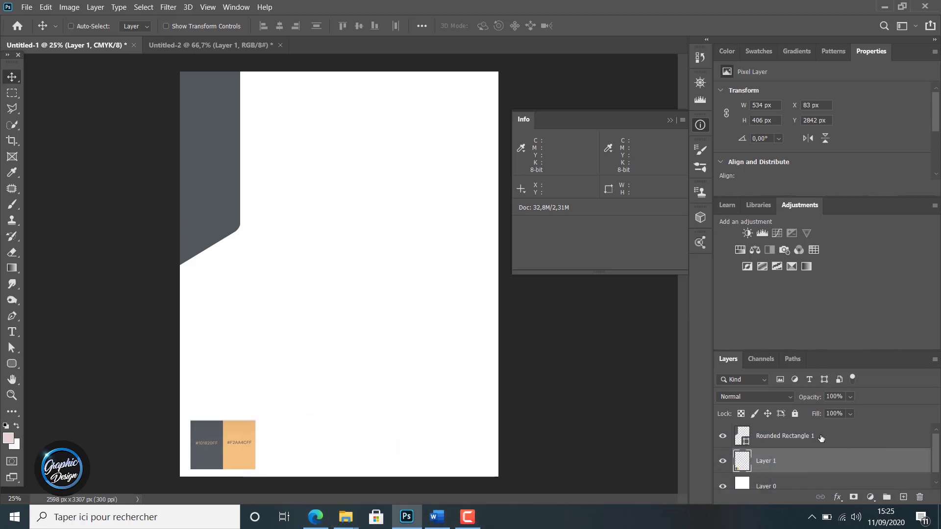
click(821, 437)
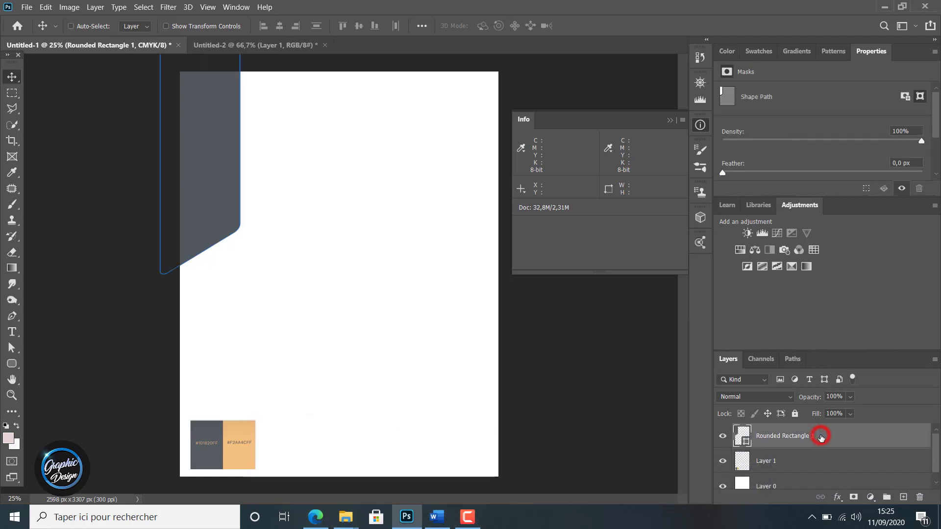
key(ctrl+t)
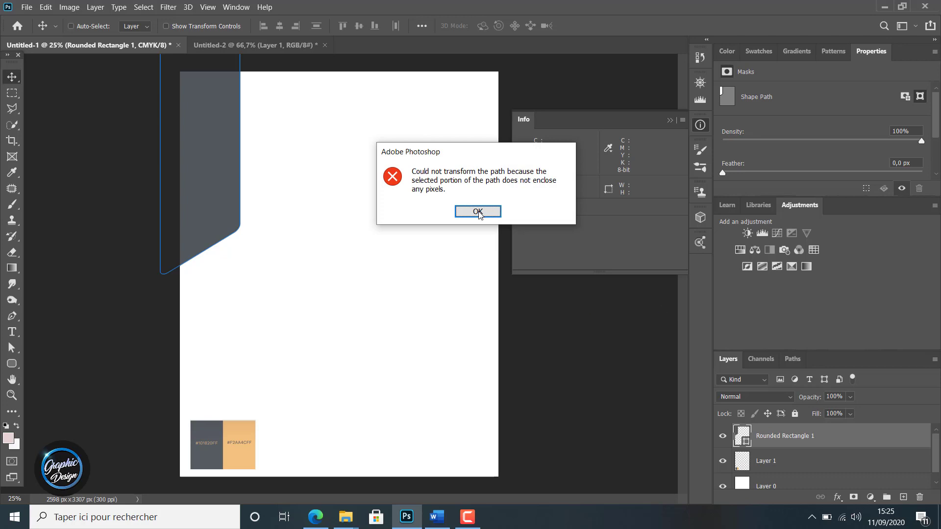
click(478, 212)
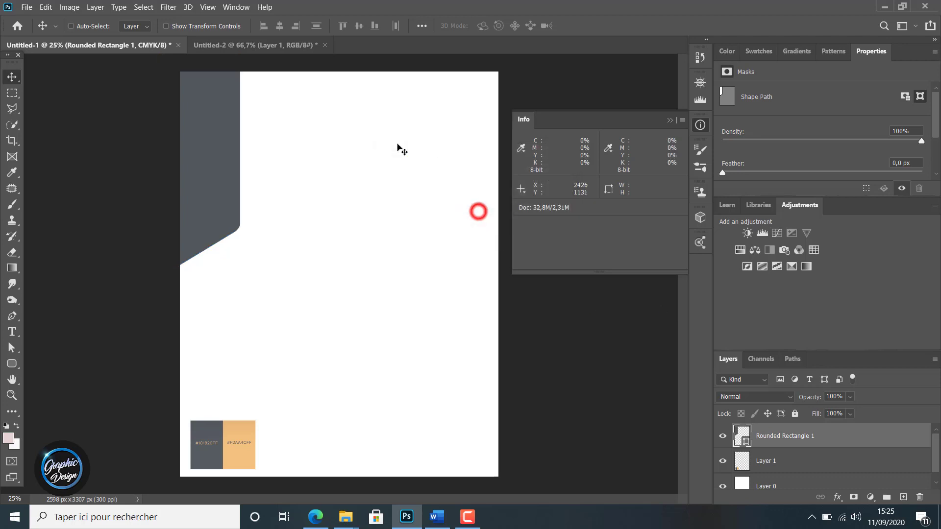
Step: Narrow the slanted grey shape to 89.54% width, move it to X 127 px, Y 671.5 px, and apply the transform
click(11, 363)
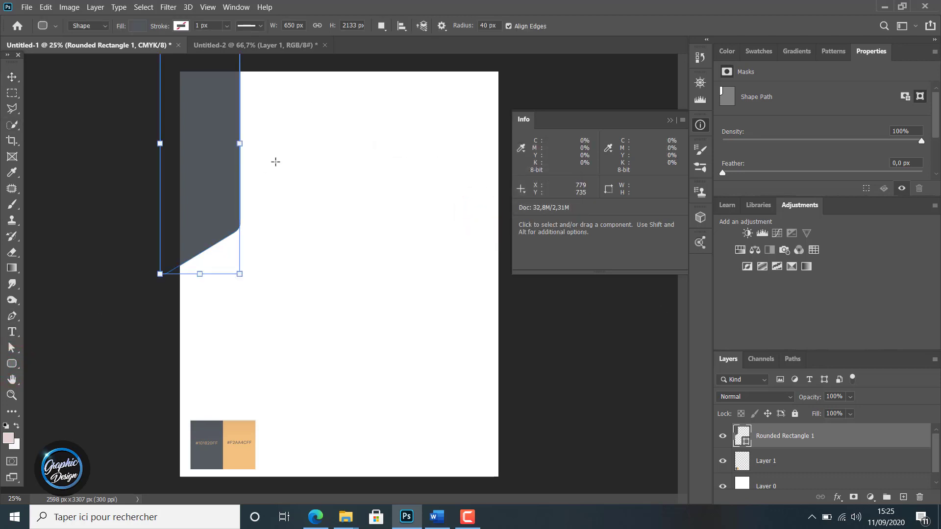
key(ctrl+t)
drag(240, 144, 213, 138)
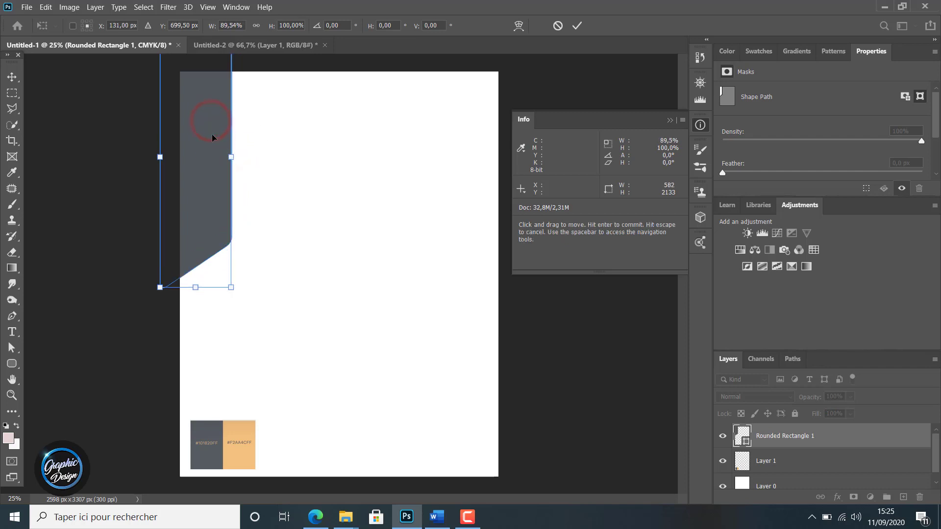
key(Left)
key(Left)
key(Left)
key(Left)
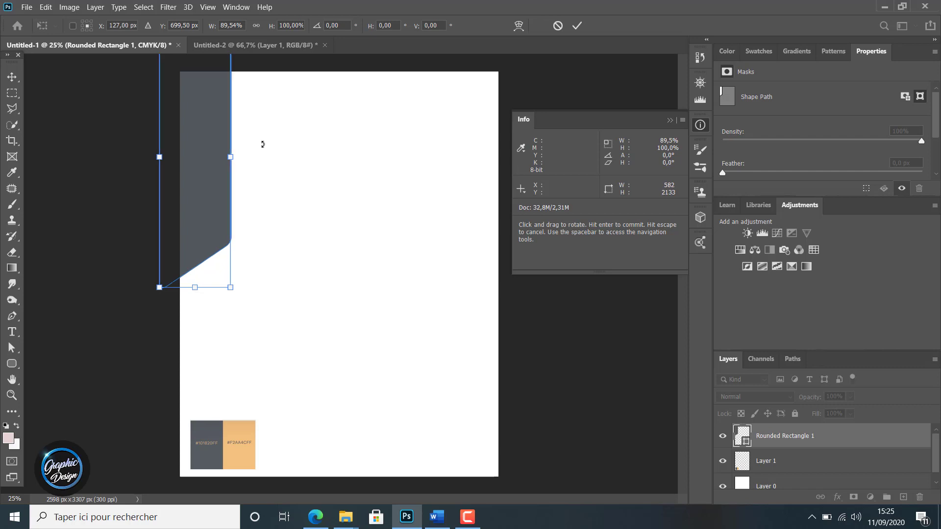
key(Up)
key(Up)
key(Up)
key(Up)
key(Up)
key(Up)
key(Up)
key(Up)
key(Up)
key(Up)
key(Up)
key(Up)
key(Up)
key(Up)
key(Up)
key(Up)
key(Up)
key(Up)
key(Up)
key(Up)
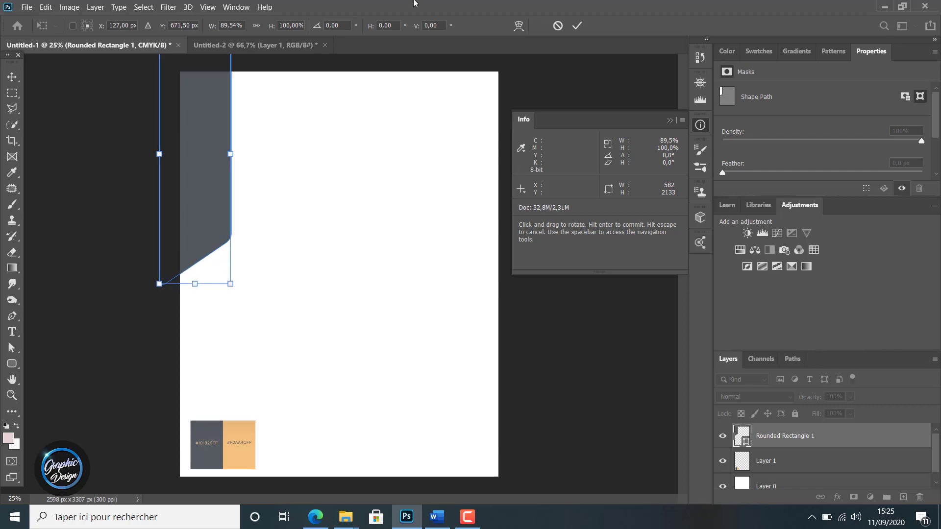
click(576, 25)
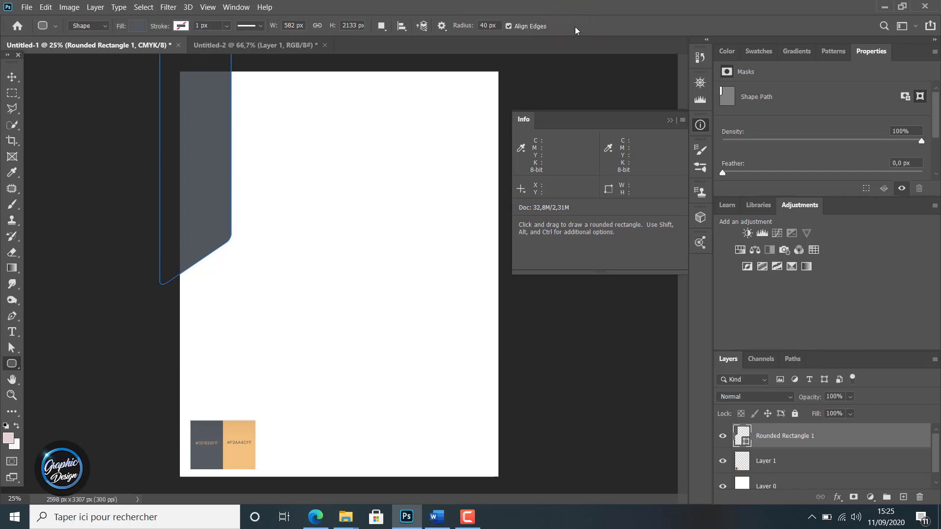
key(v)
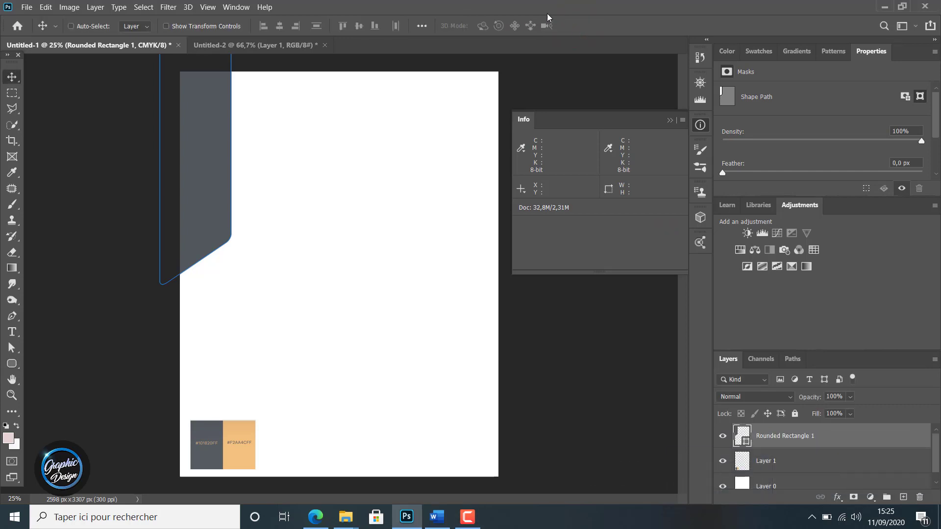
Step: Draw a rounded rectangle about 1372 × 1388 px on a new layer, starting above the page and overlapping the slanted grey shape's right edge
click(903, 497)
click(12, 367)
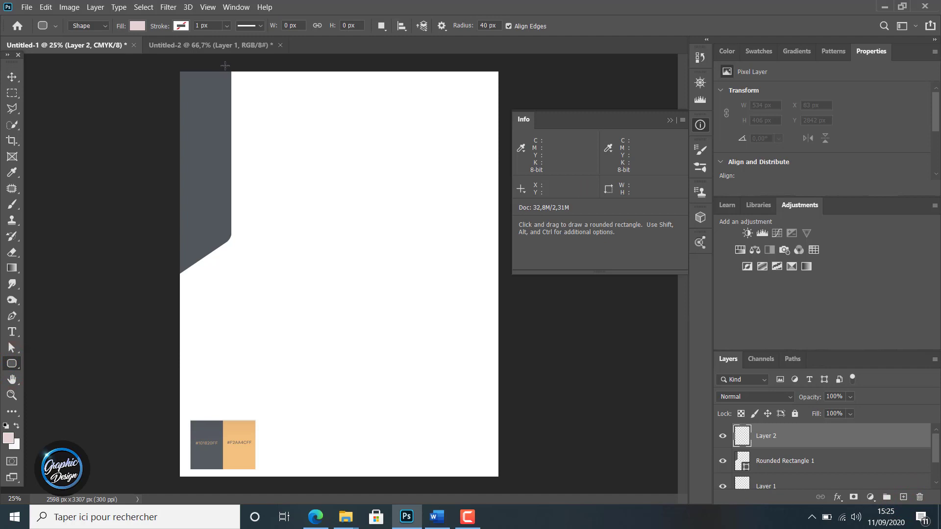
drag(223, 63, 388, 233)
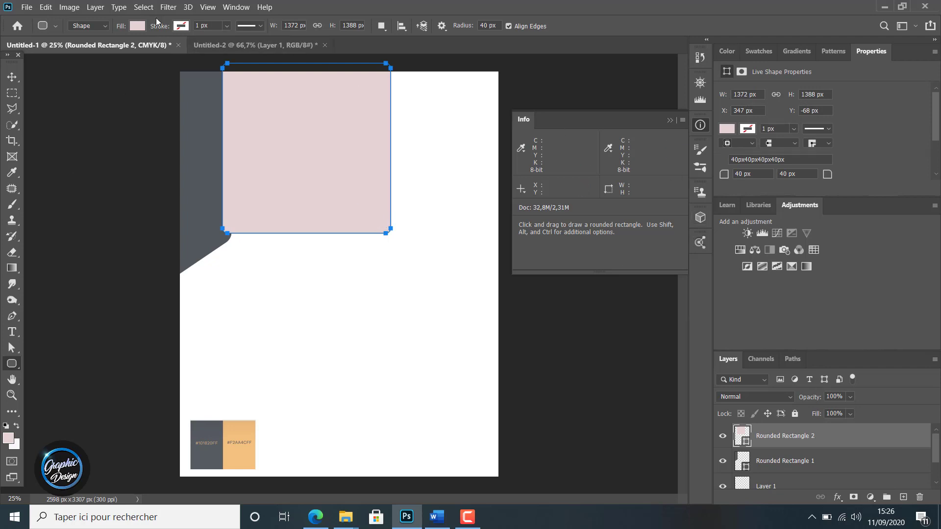
Step: Fill the large rounded rectangle with the orange sampled from the palette image on the page
click(137, 27)
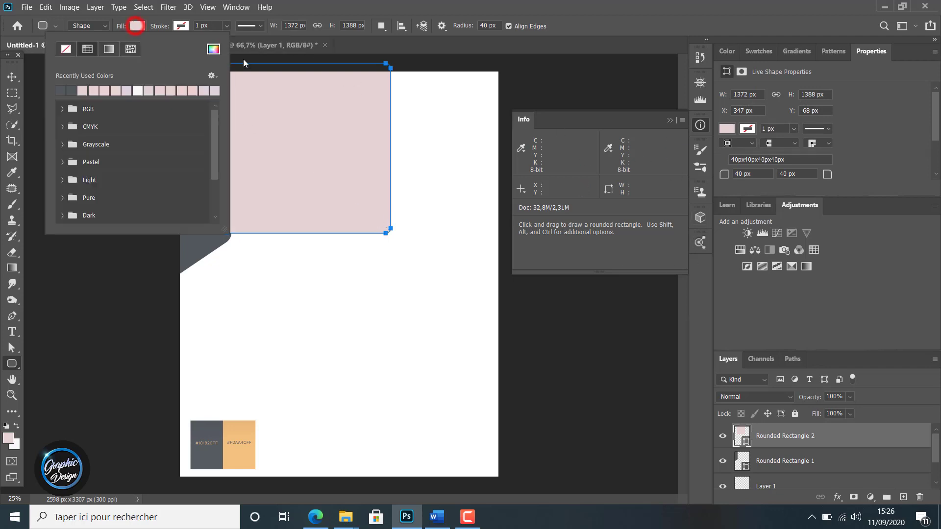
click(212, 47)
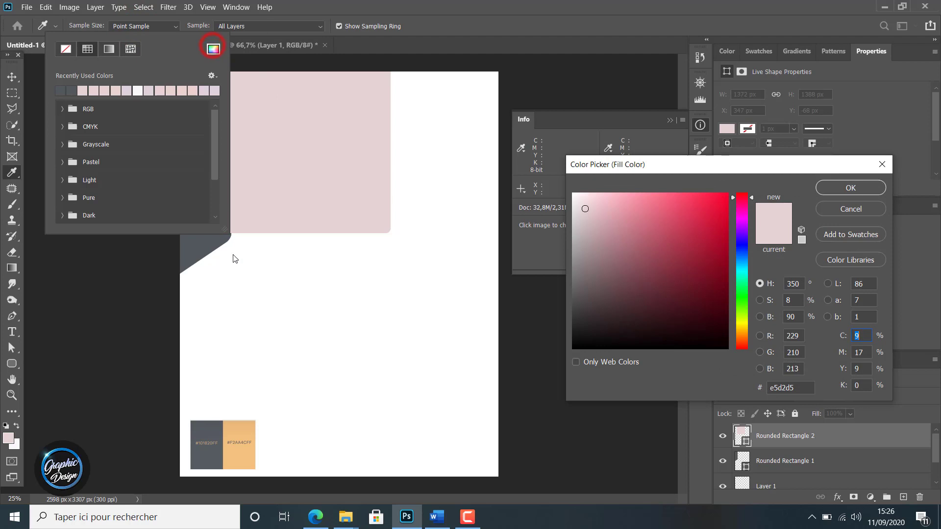
click(234, 435)
click(838, 189)
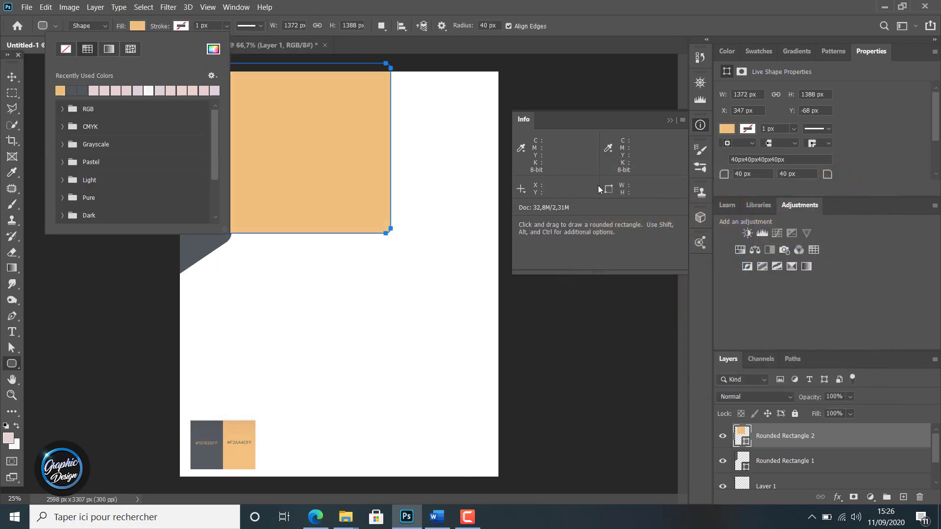
Step: Move the large orange rectangle's layer beneath the slanted grey shape's layer
click(19, 78)
click(19, 79)
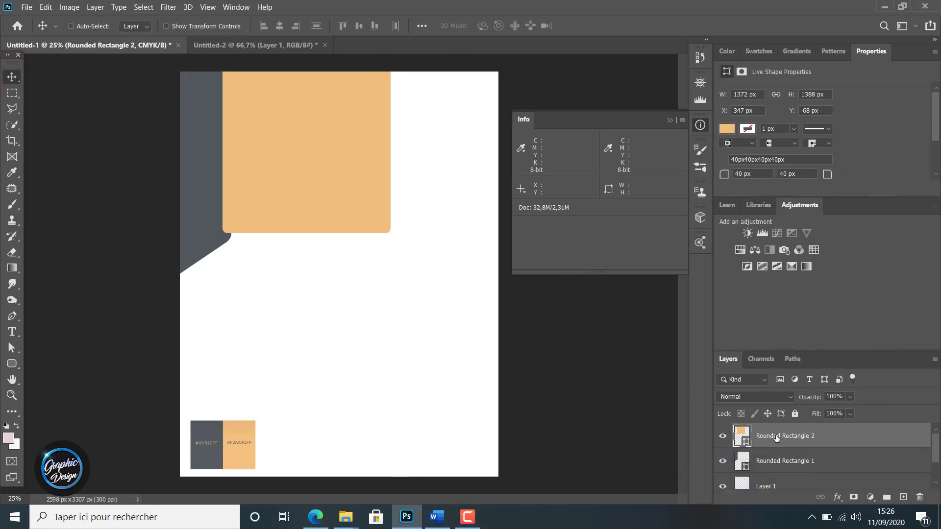
drag(776, 438, 788, 468)
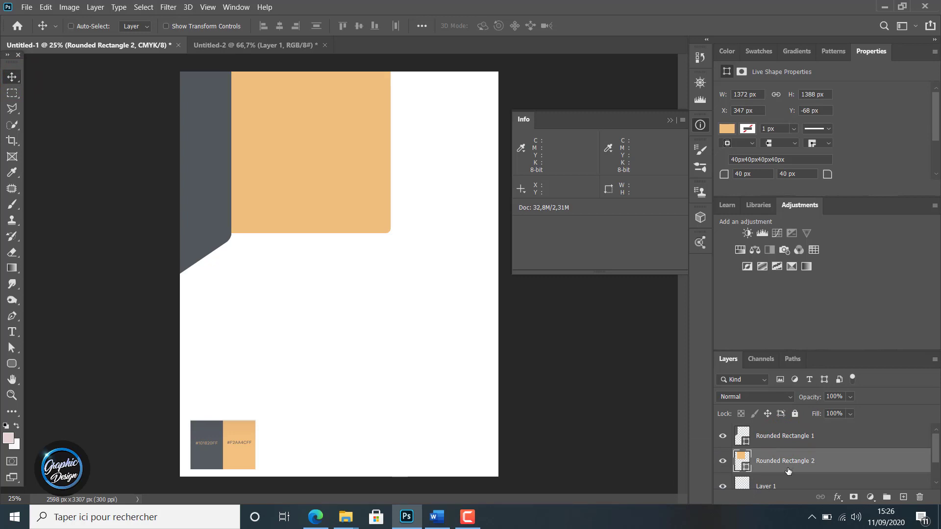
Step: Draw a tall rounded rectangle about 652 × 1238 px on a new topmost layer, in the lower right of the page
click(848, 434)
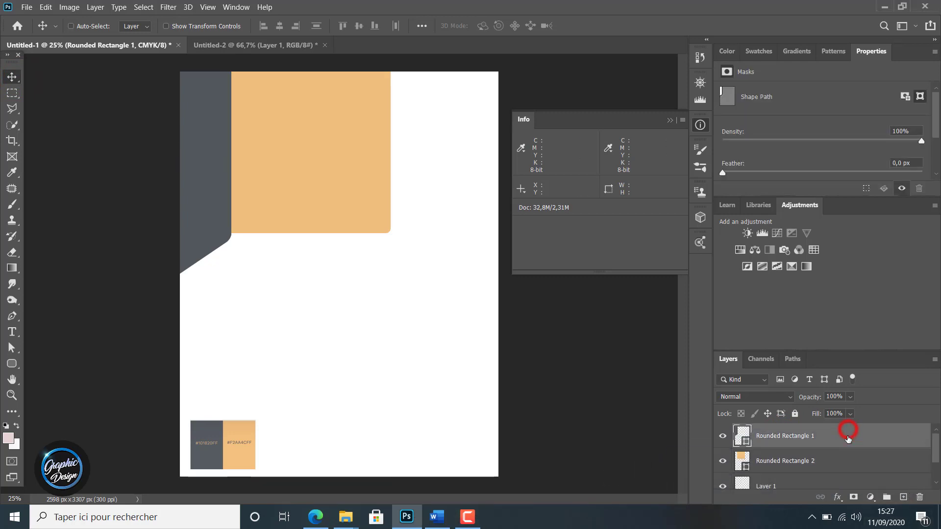
click(903, 497)
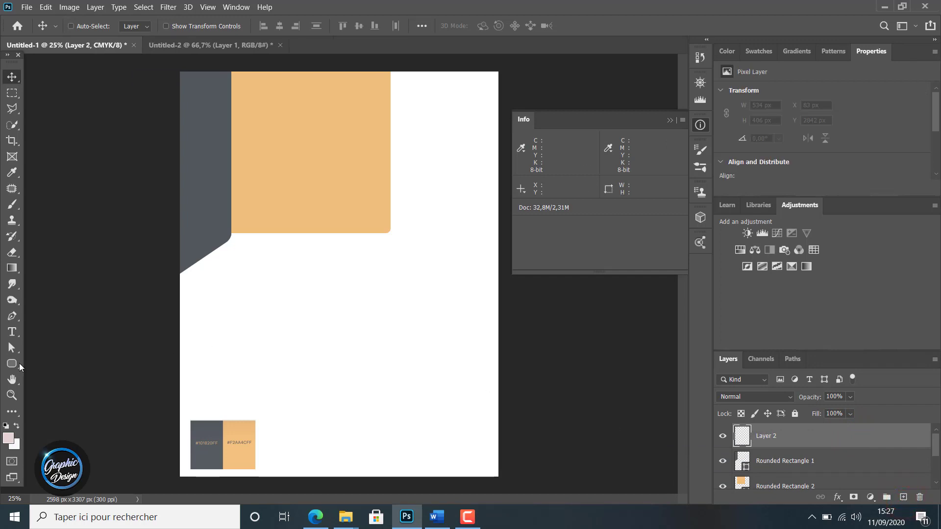
click(12, 364)
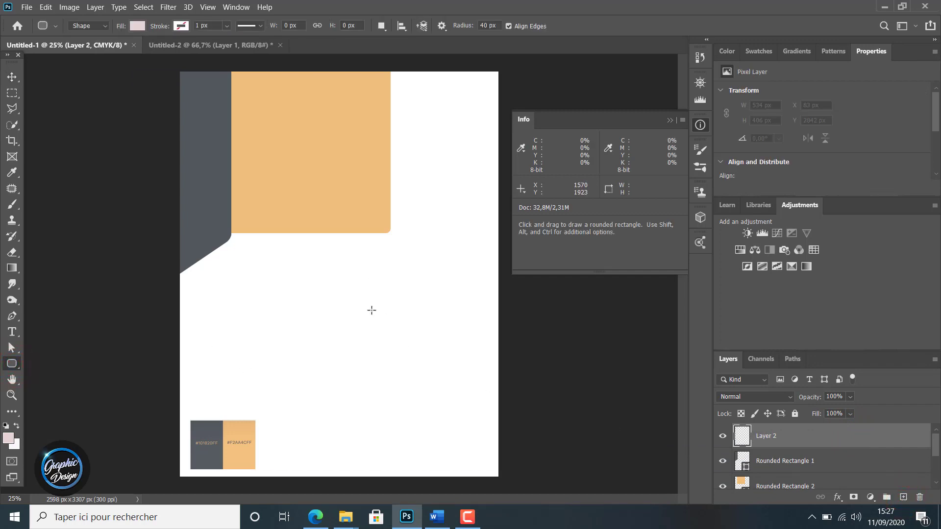
drag(372, 310, 451, 462)
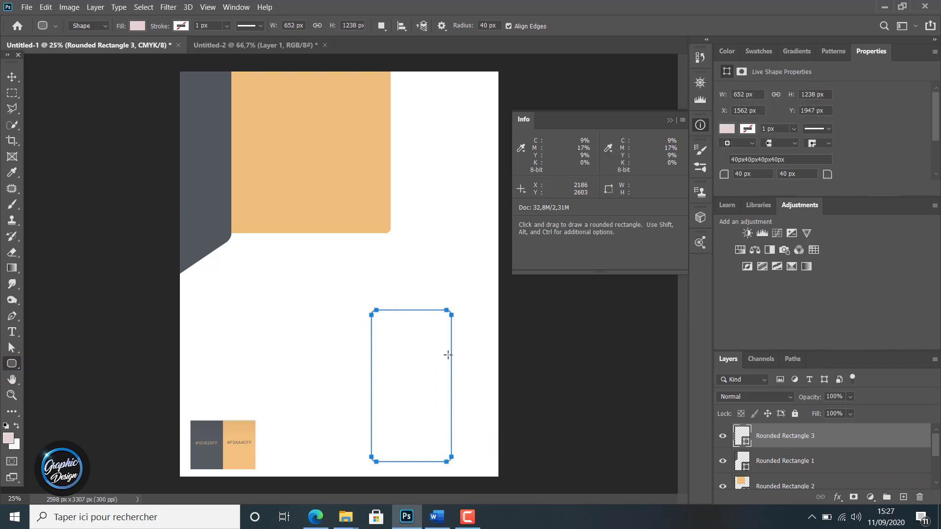
Step: Fill the tall rounded rectangle with the orange f0bf7e sampled from the large rectangle
click(138, 26)
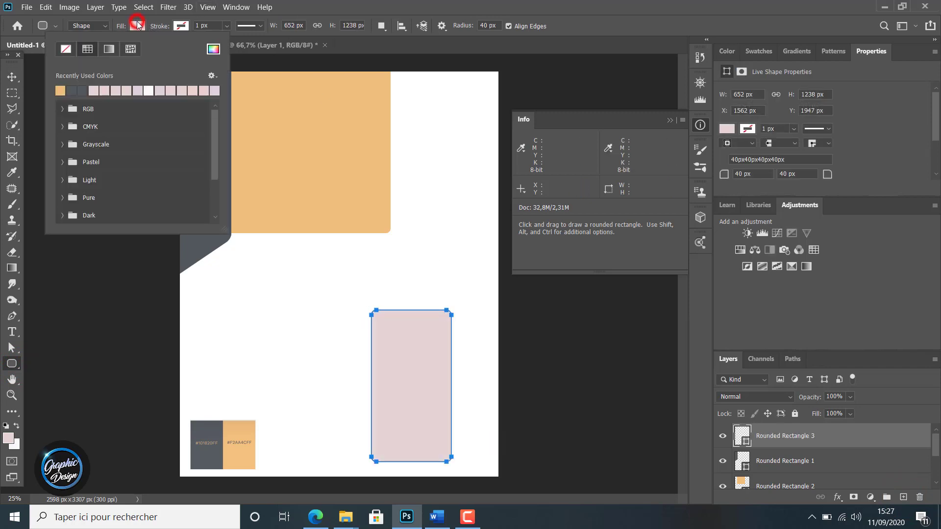
click(214, 49)
click(342, 154)
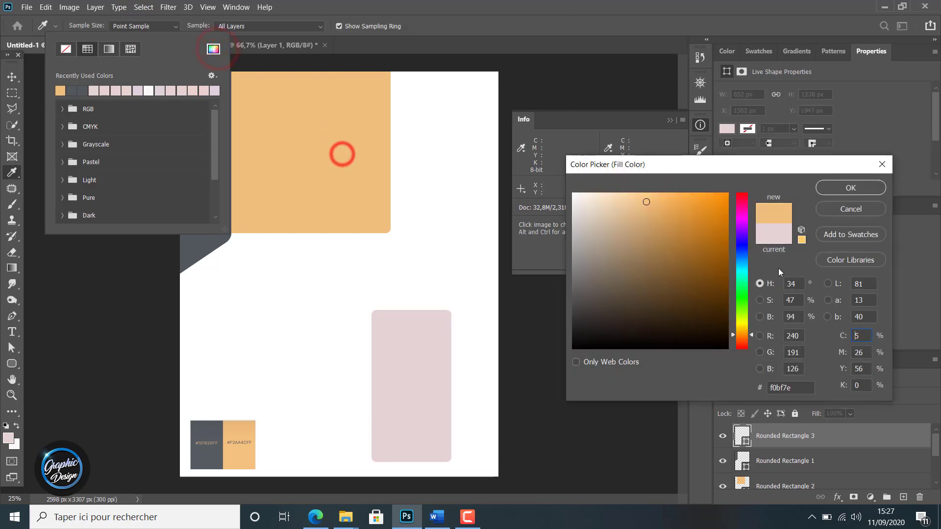
click(850, 188)
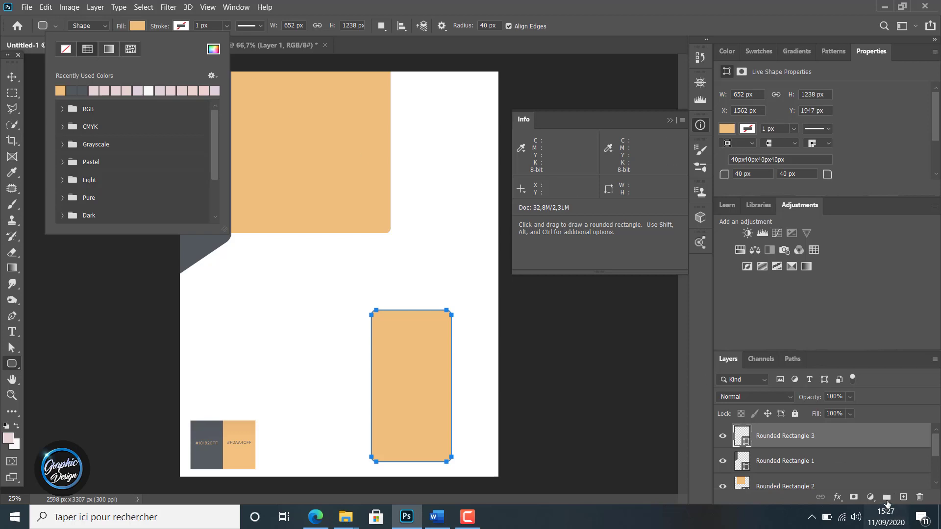
click(902, 497)
click(902, 497)
key(ctrl+z)
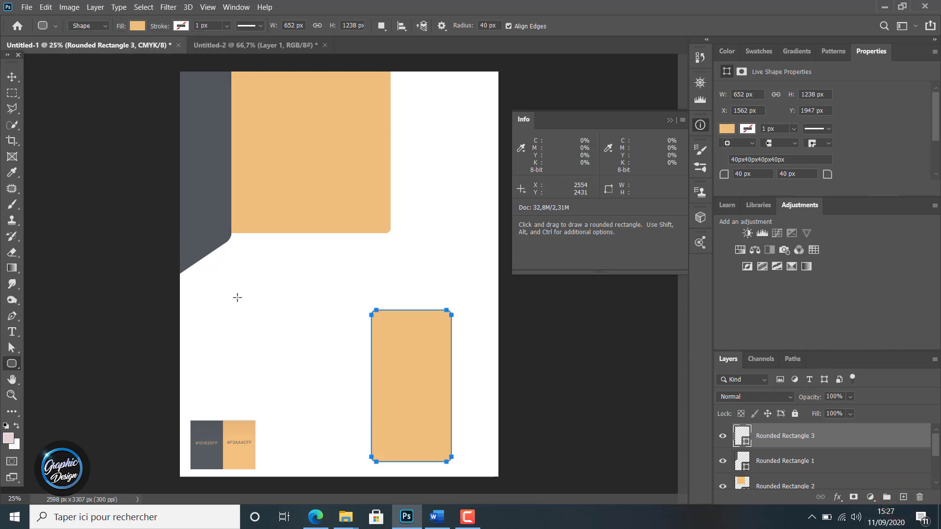
Step: Draw a rounded rectangle about 655 × 337 px above the tall orange one and fill it with the slanted shape's dark grey 52575d
click(11, 363)
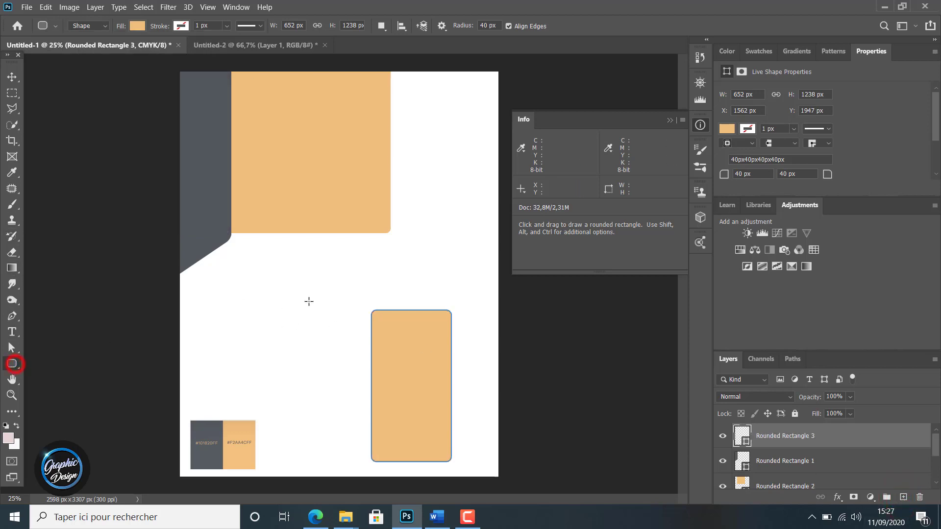
drag(329, 263, 409, 303)
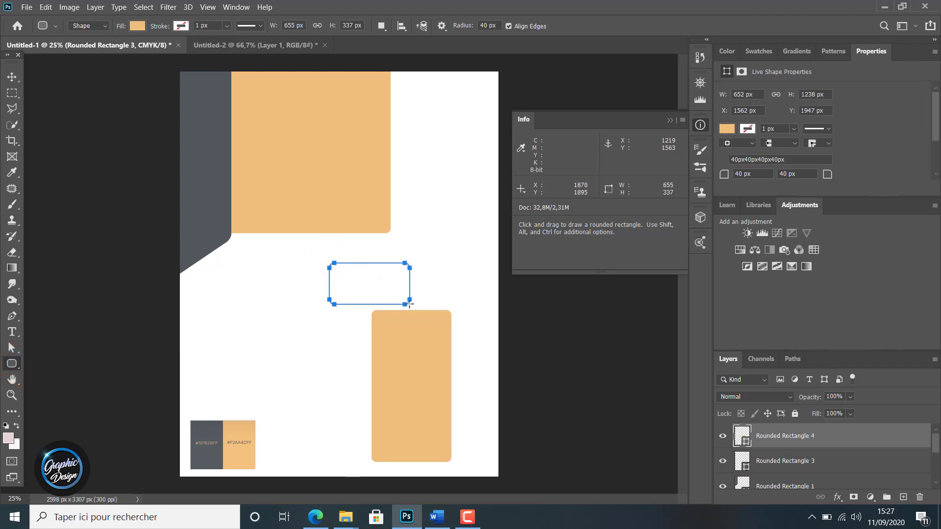
click(138, 26)
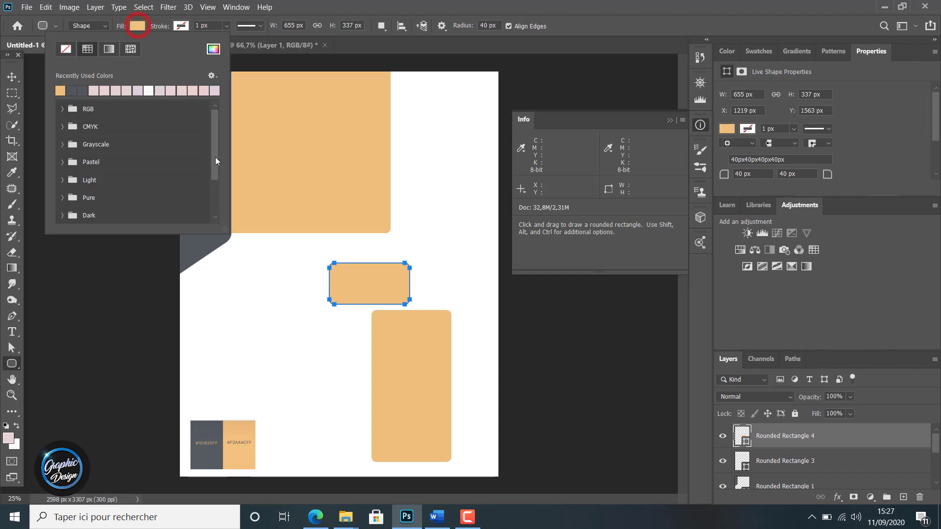
click(211, 51)
click(189, 252)
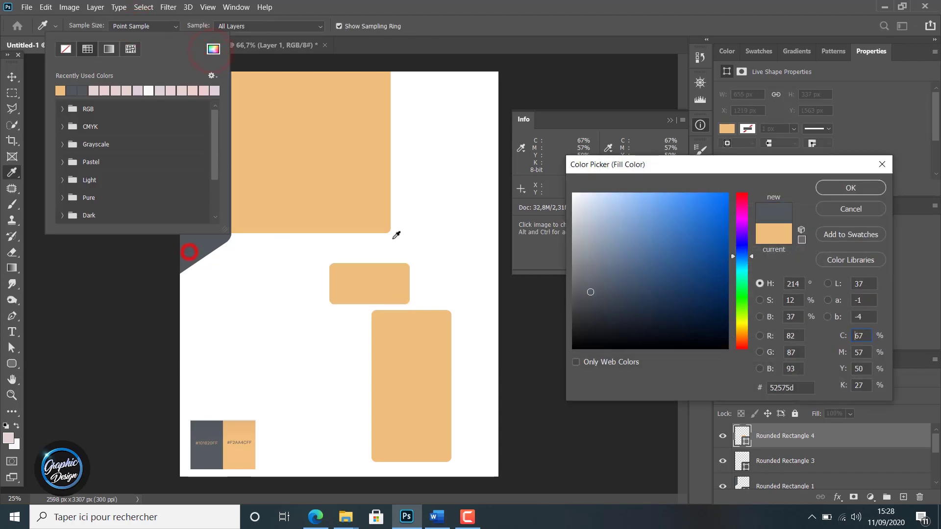
click(840, 188)
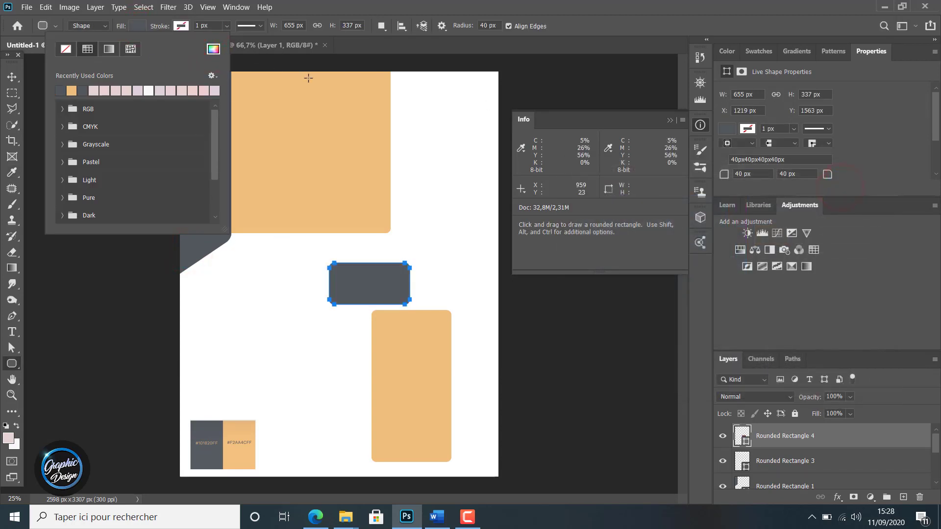
click(327, 70)
Step: Shrink the small dark grey rounded rectangle to about 607 × 312 px and place it directly above the tall orange one
key(v)
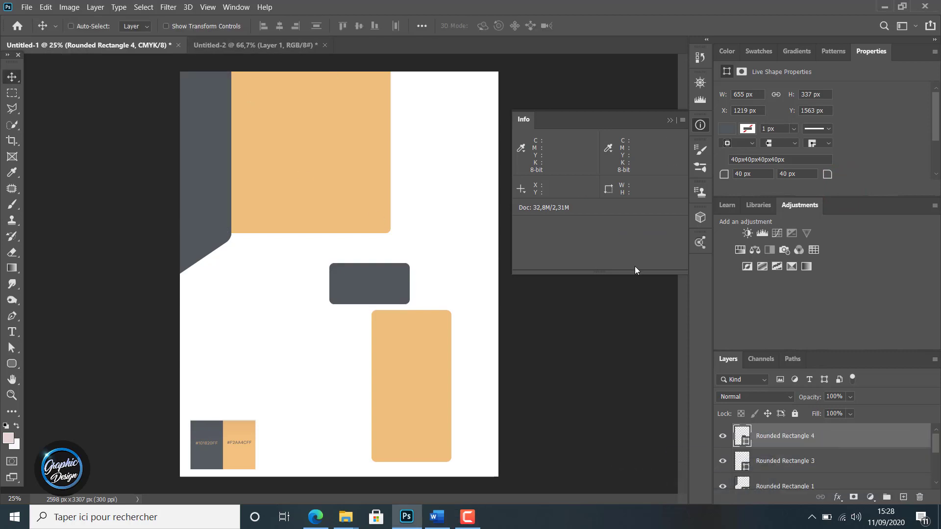
key(ctrl+t)
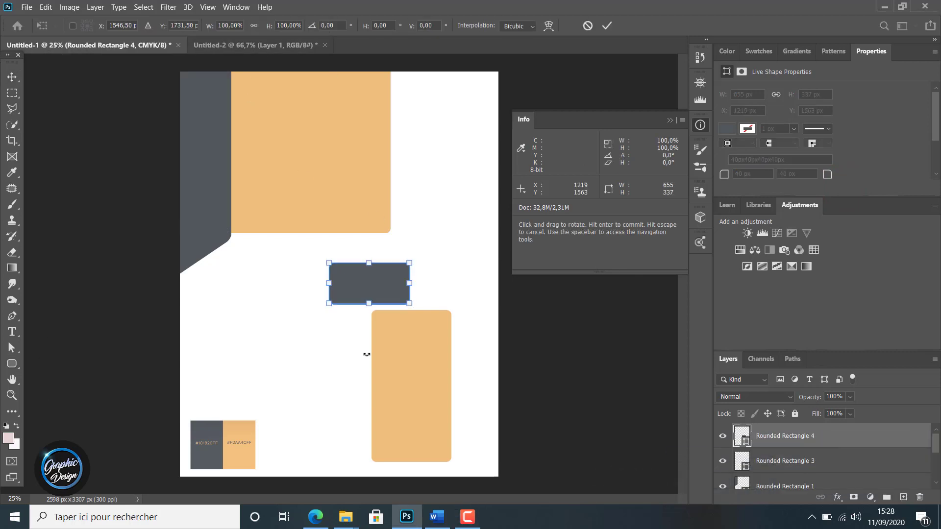
drag(408, 305, 411, 284)
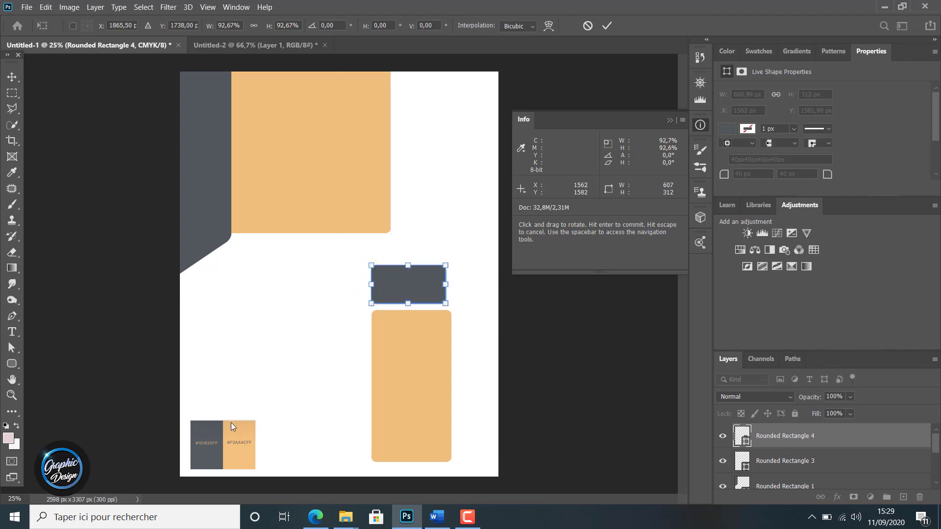
key(Return)
Step: Shorten the slanted dark grey shape from its lower edge to about 1977 px high
click(809, 486)
scroll(807, 487, down, 2)
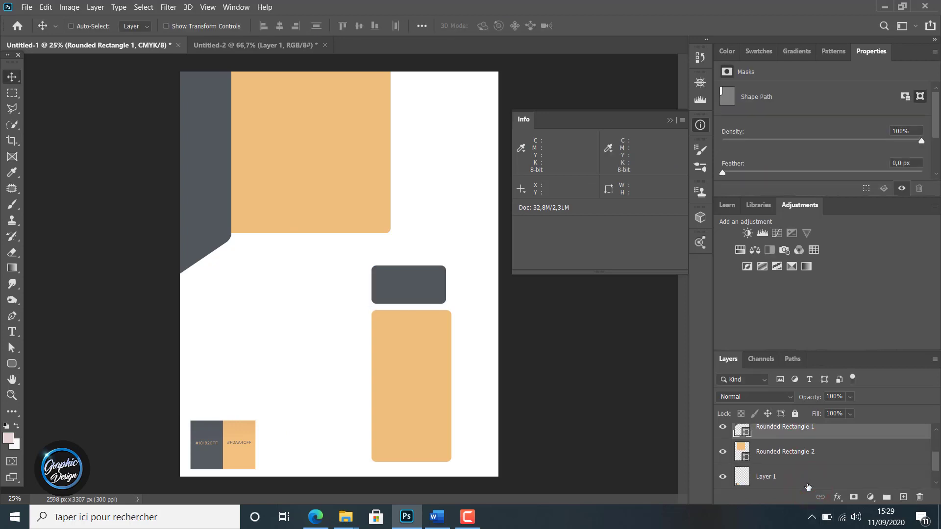
click(721, 430)
click(721, 429)
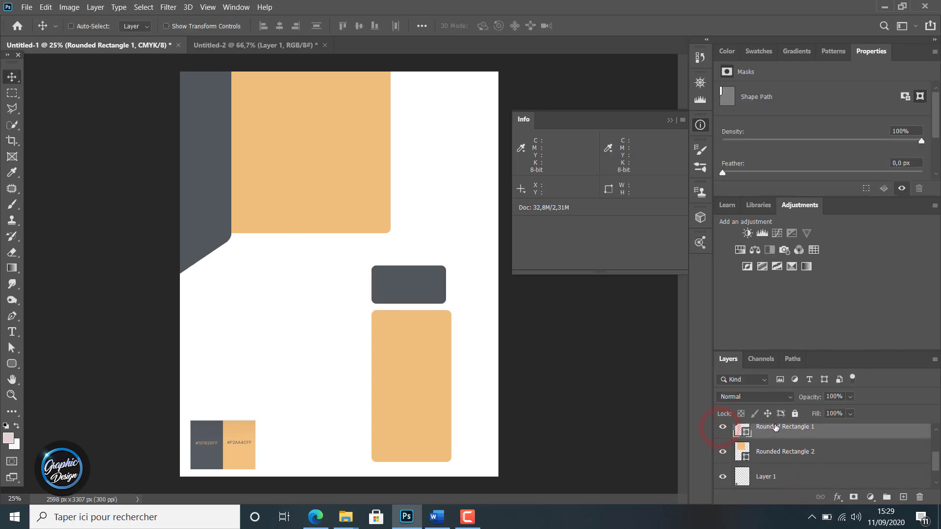
key(ctrl+t)
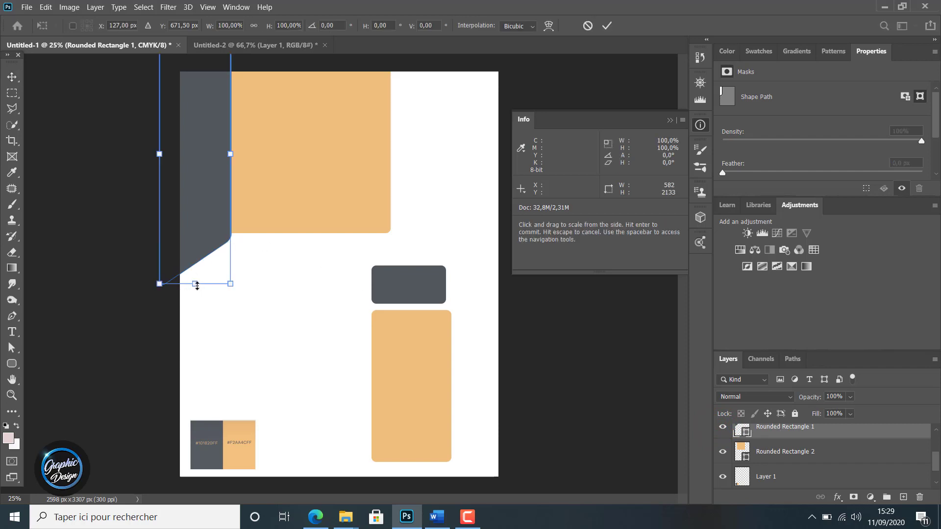
drag(196, 286, 197, 265)
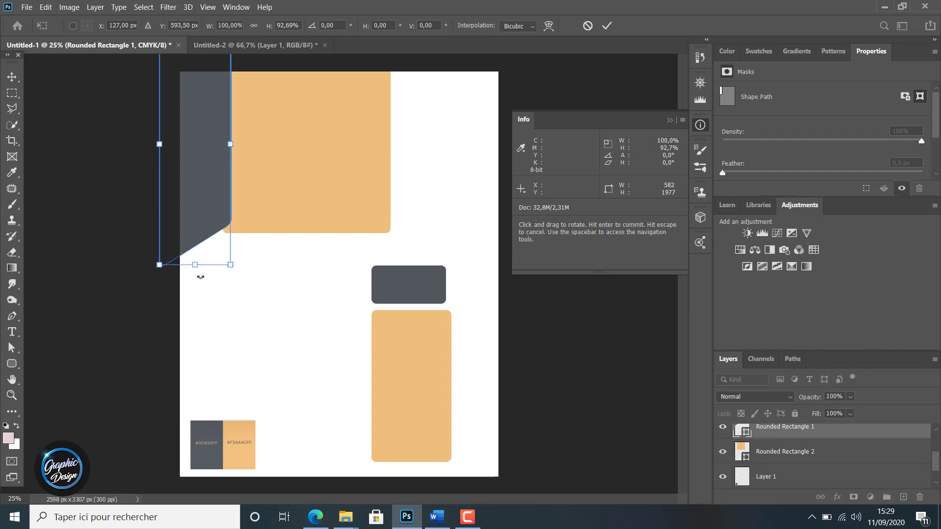
key(Return)
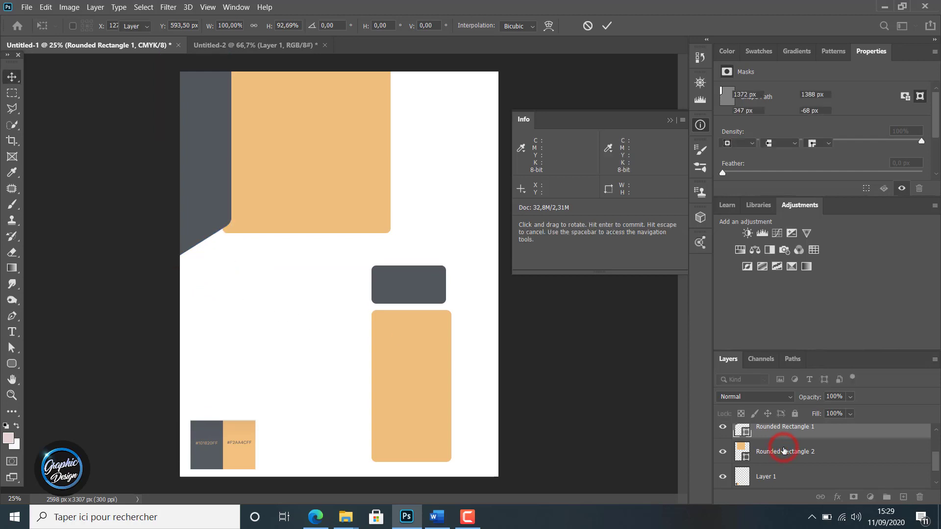
Step: Move the large orange rectangle straight up to Y -332 px
click(782, 449)
drag(318, 170, 319, 137)
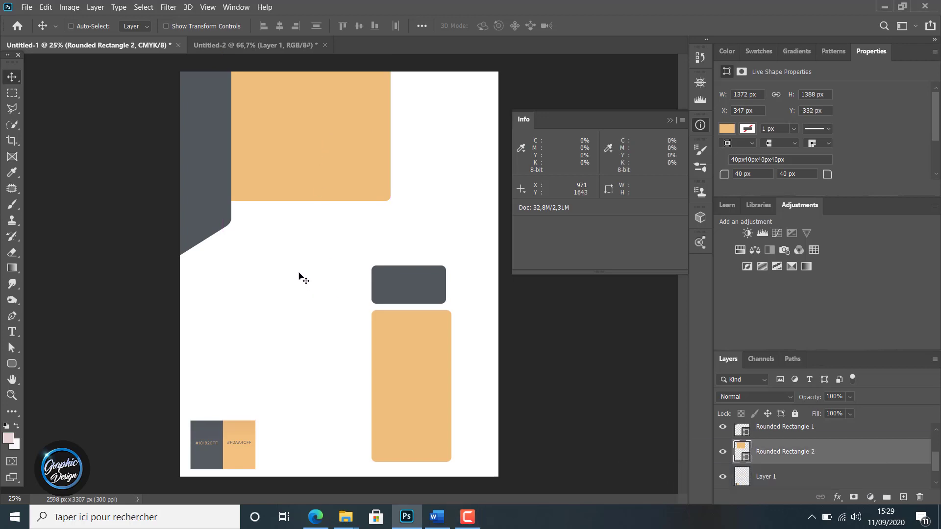
Step: Stretch the slanted dark grey shape downwards so its slanted end reaches well below the large orange rectangle
click(789, 430)
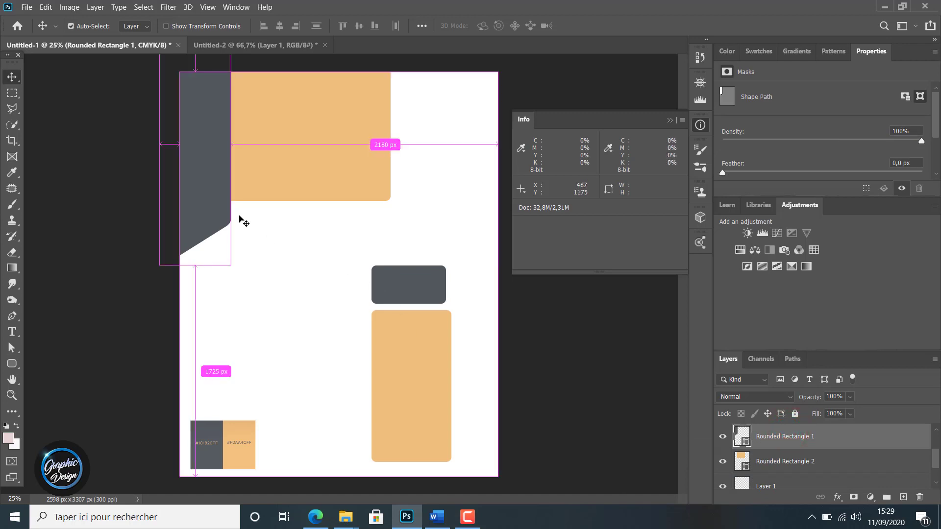
key(ctrl+t)
drag(196, 267, 196, 291)
Step: Enlarge the large orange rectangle downwards and to the right to about 1408 × 1588 px
click(828, 461)
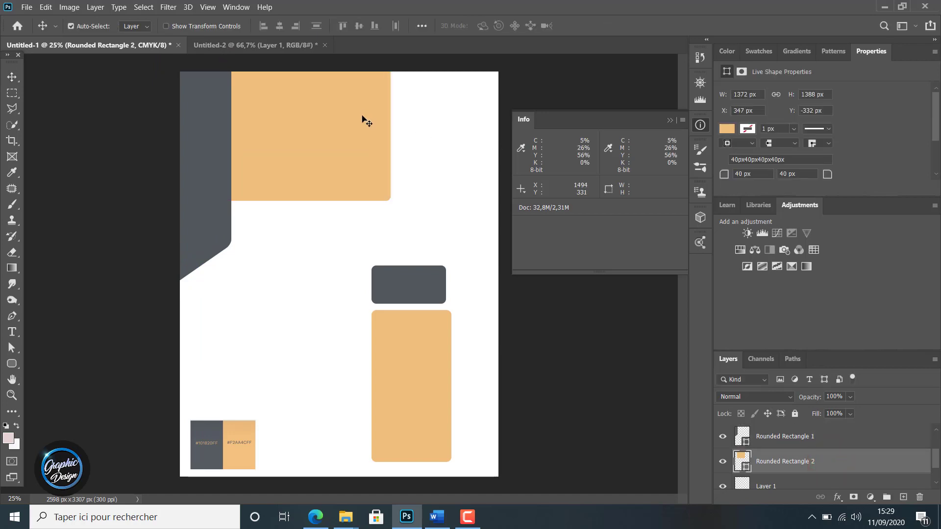
key(ctrl+t)
drag(304, 201, 307, 225)
drag(391, 128, 395, 127)
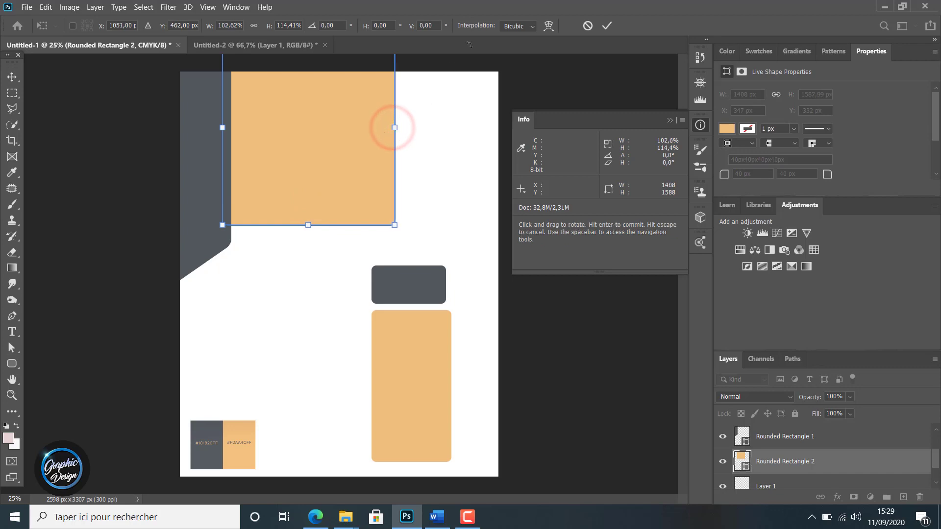
click(609, 26)
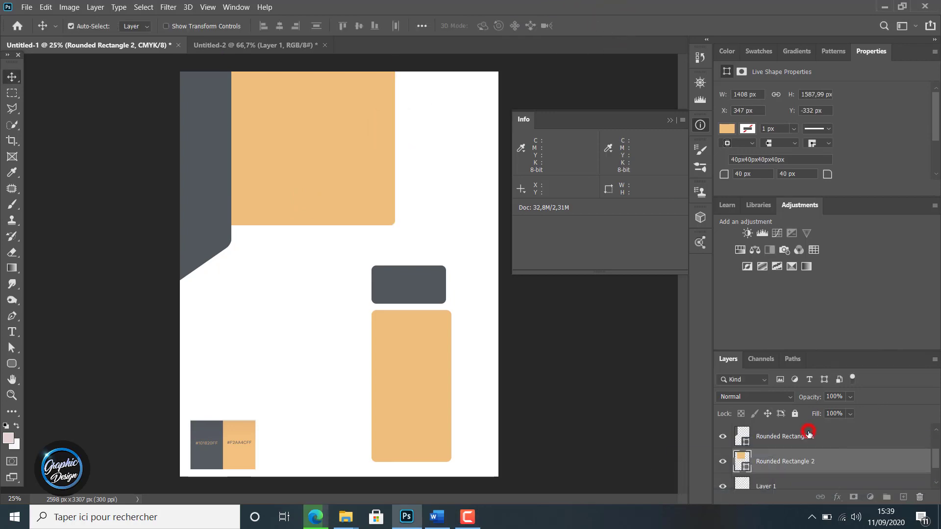
Step: Nudge the slanted grey shape and the large orange rectangle down together until the orange rectangle sits at Y -268 px
shift+click(809, 433)
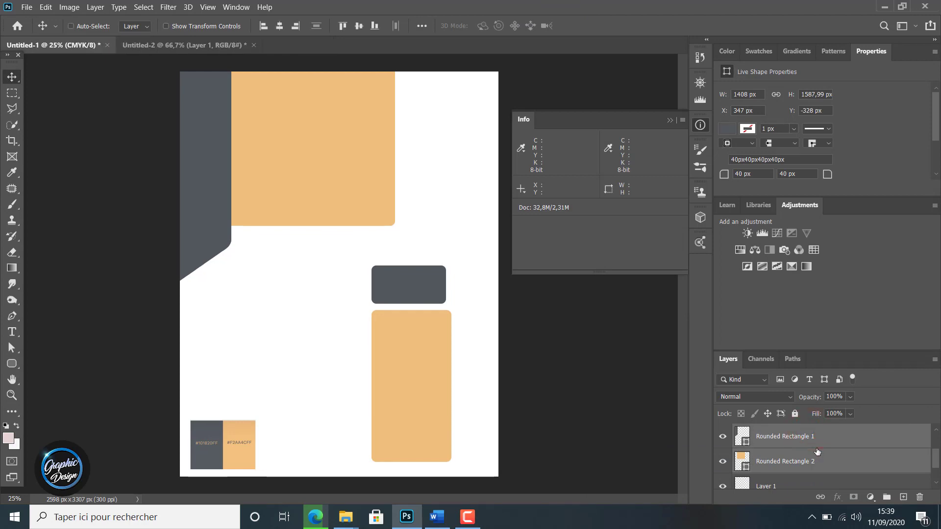
key(Down)
key(Down)
key(Down)
key(Down)
key(Down)
key(Down)
key(Down)
key(Down)
key(Down)
key(Down)
key(Down)
key(Down)
key(Down)
key(Down)
key(Down)
key(Down)
key(Down)
key(Down)
key(Down)
key(Down)
key(Down)
key(Down)
key(Down)
key(Down)
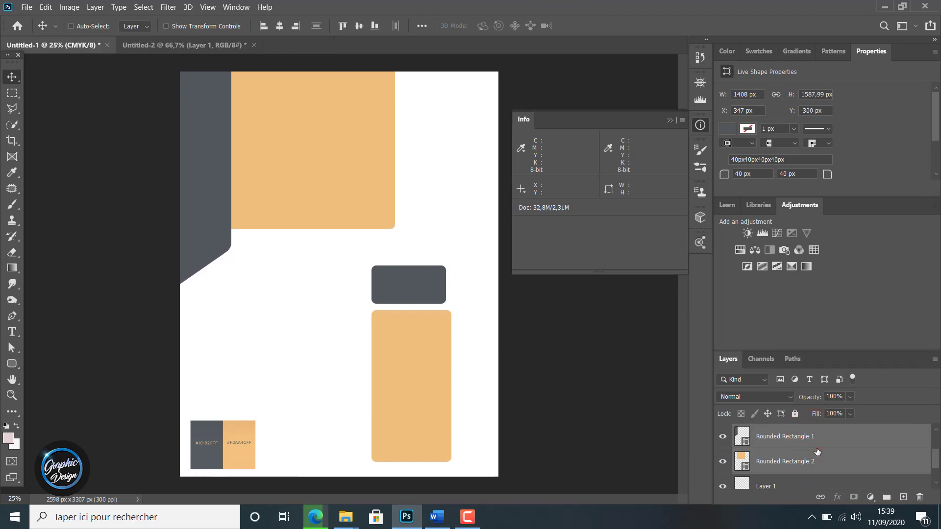
key(Down)
key(Down)
key(Down)
key(Down)
key(Down)
key(Down)
key(Down)
key(Down)
key(Down)
key(Down)
key(Down)
key(Down)
key(Down)
key(Down)
key(Down)
key(Down)
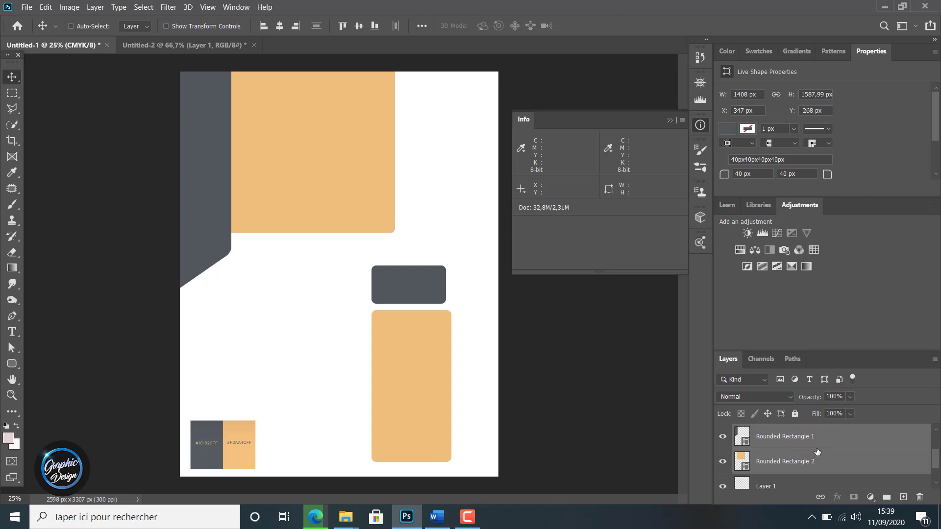
Step: Move the small dark grey rectangle to about X 1723, Y 1478 px and resize it to about 679 × 264 px
key(ctrl+j)
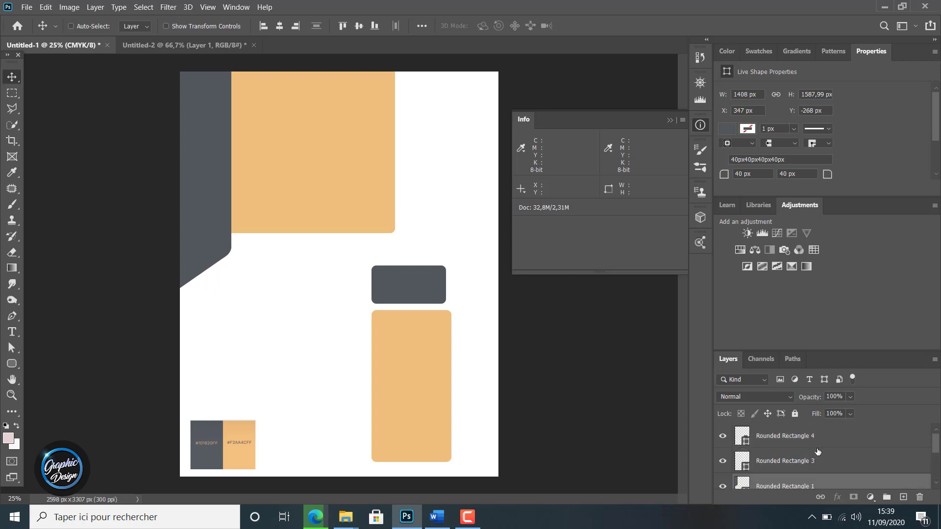
click(797, 440)
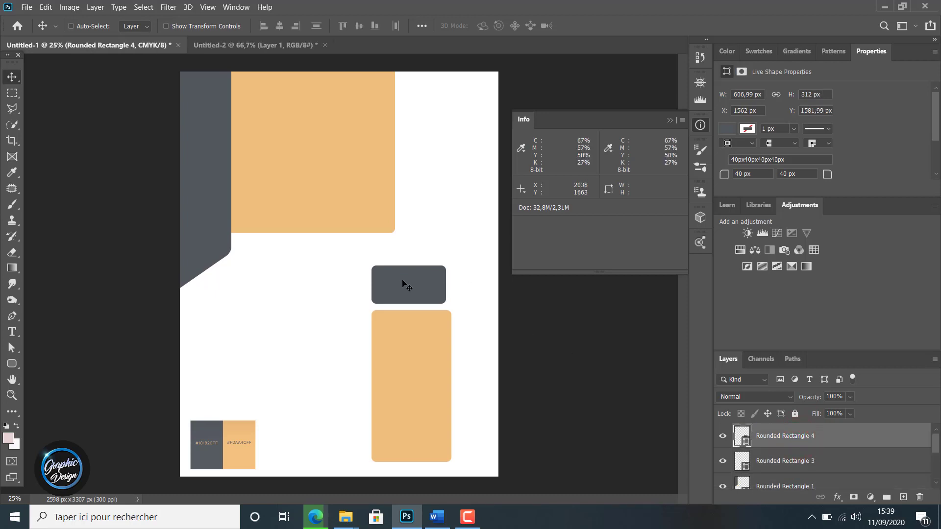
drag(402, 280, 423, 269)
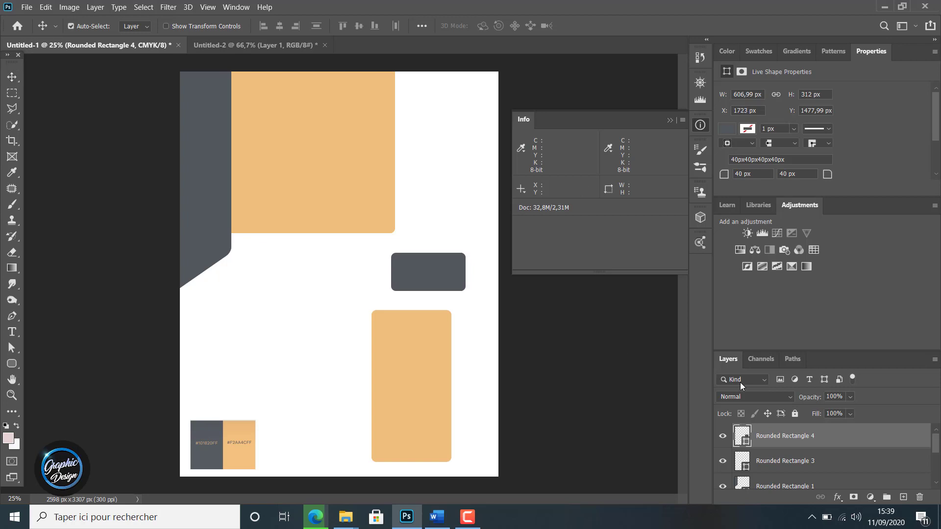
key(ctrl+t)
drag(466, 271, 439, 300)
key(Return)
Step: Move the tall orange rectangle to X 1723, Y 1654 px, tucking its top beneath the small dark grey rectangle
click(779, 461)
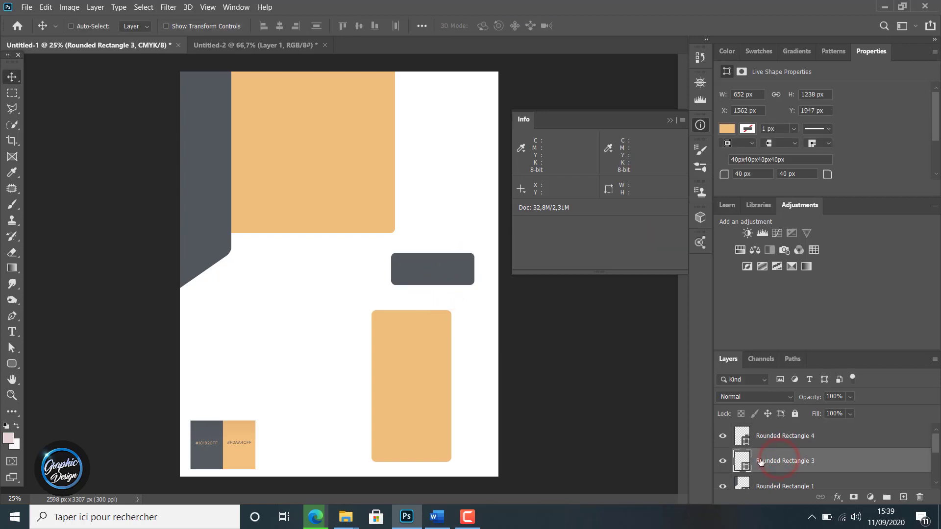
drag(418, 348, 436, 316)
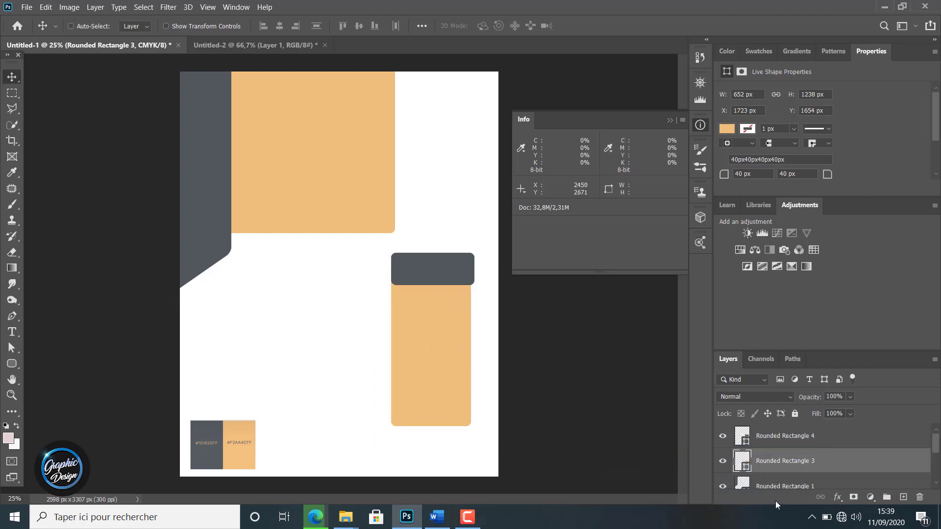
Step: Resize the small dark grey rectangle to about 704 × 334 px and nudge it to X 1675 px above the tall orange one
click(781, 441)
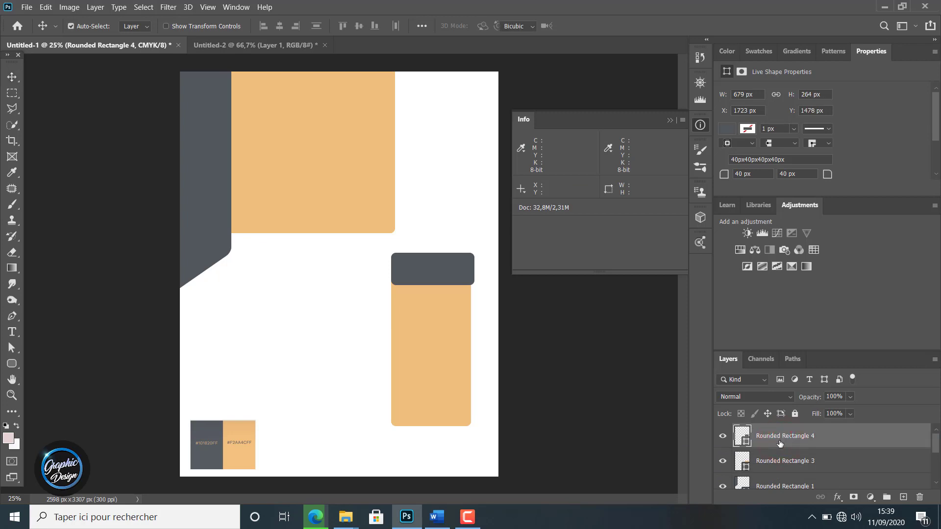
key(ctrl+t)
drag(470, 281, 433, 293)
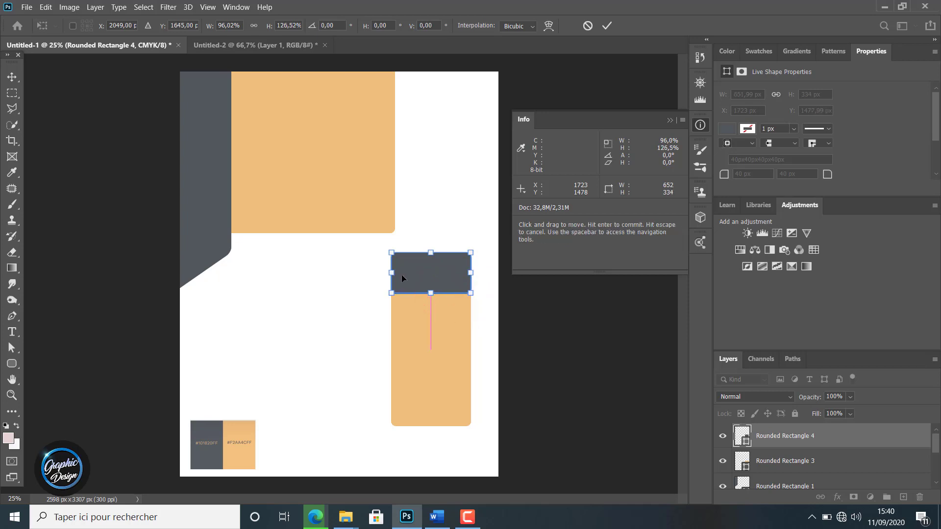
drag(386, 268, 384, 268)
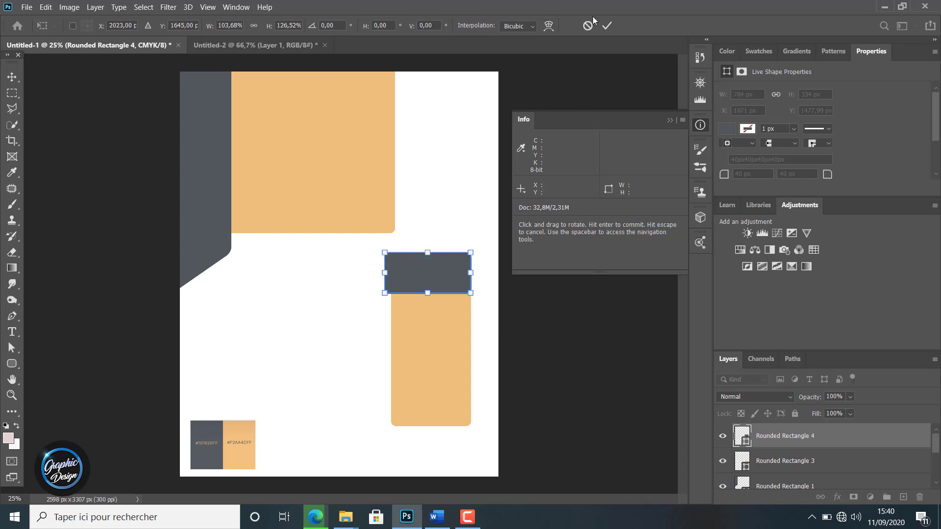
click(607, 25)
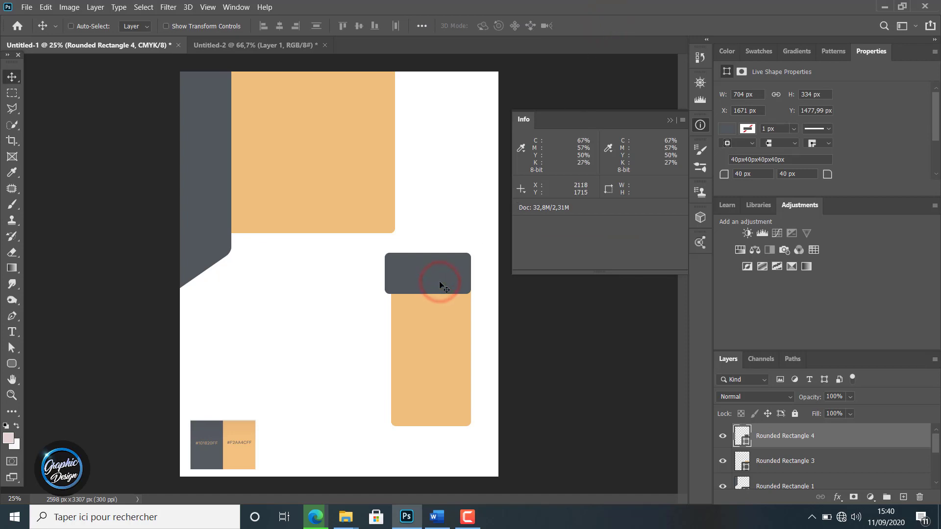
key(Right)
key(Right)
key(Left)
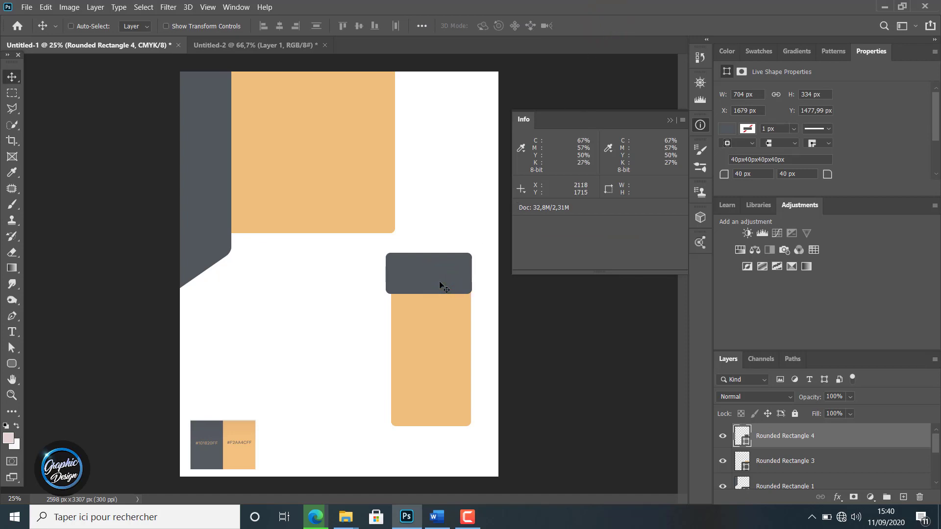
key(Left)
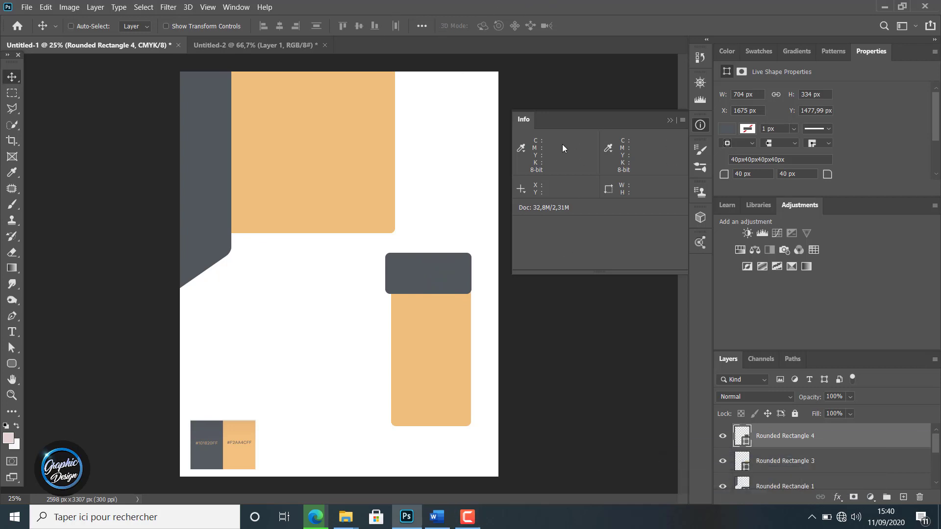
Step: Narrow the tall orange rectangle from its right edge and lengthen it downwards to about 604 × 1474 px
click(775, 463)
key(ctrl+t)
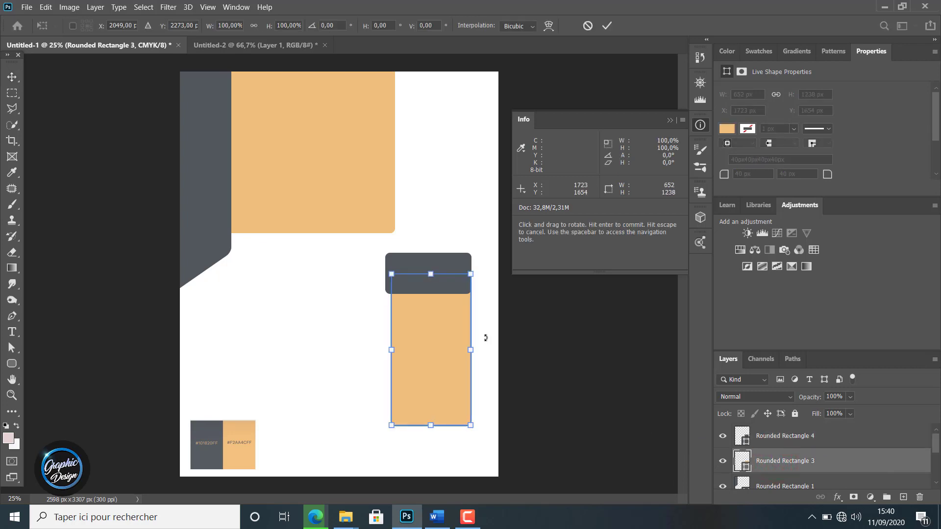
drag(471, 347, 465, 347)
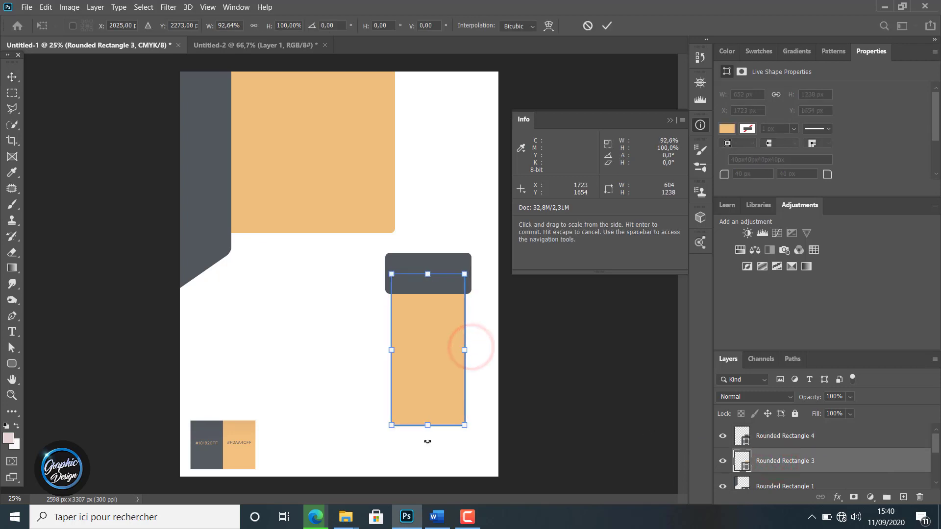
drag(427, 427, 430, 455)
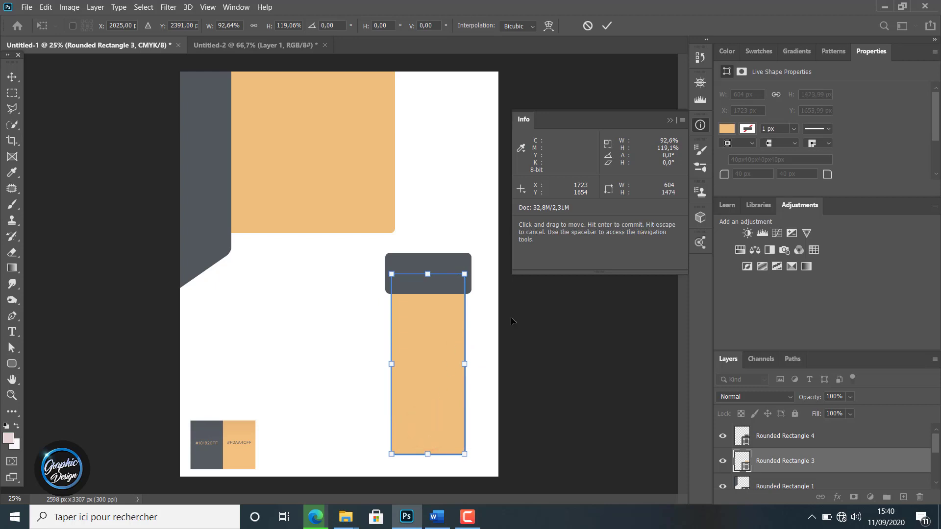
Step: Reduce the small dark grey rectangle to about 652 × 310 px, aligning its right edge with the tall orange rectangle
click(780, 438)
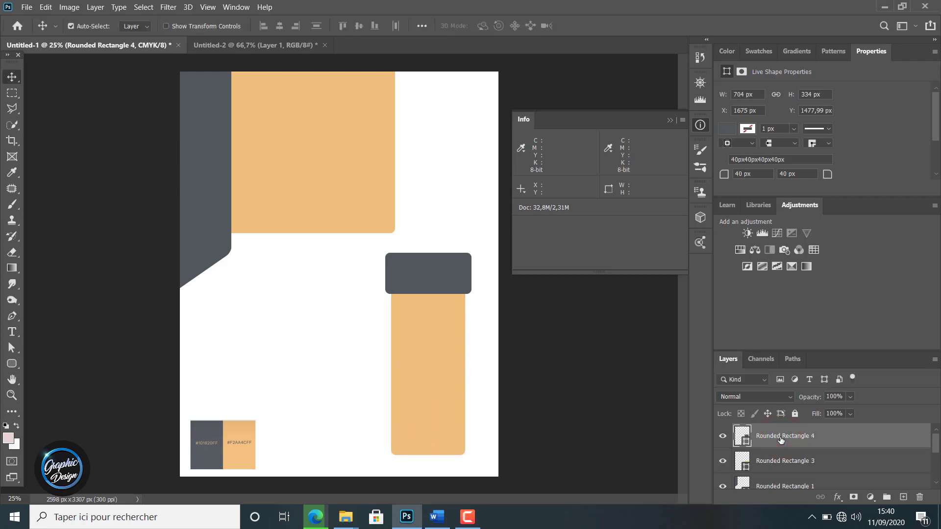
key(ctrl+t)
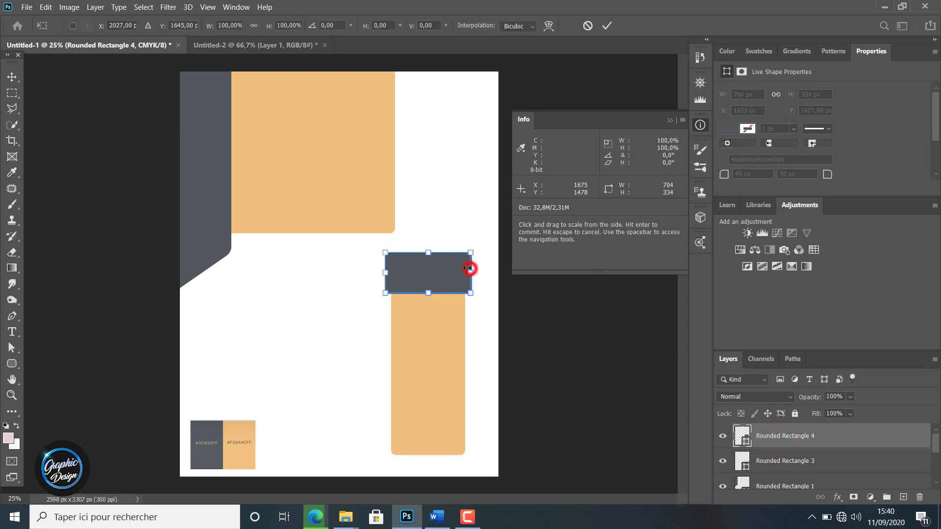
drag(470, 268, 465, 269)
drag(421, 293, 421, 289)
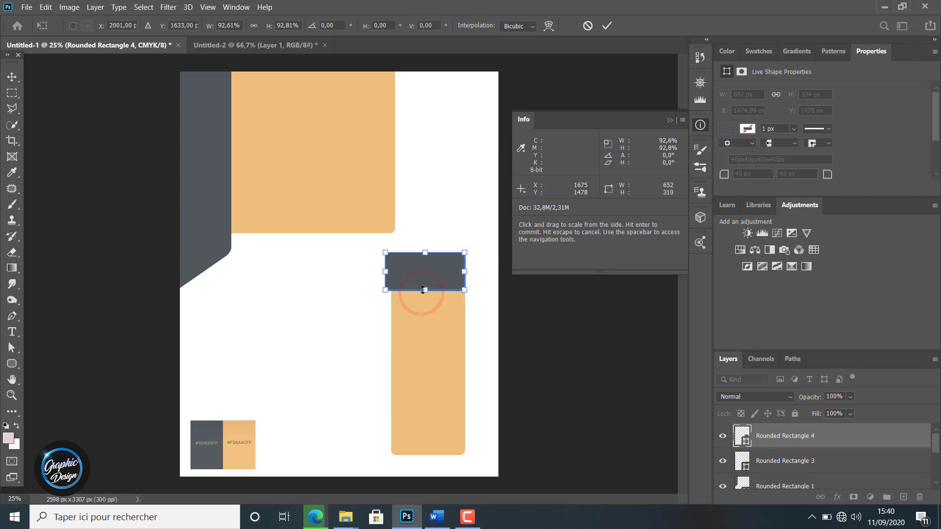
click(610, 25)
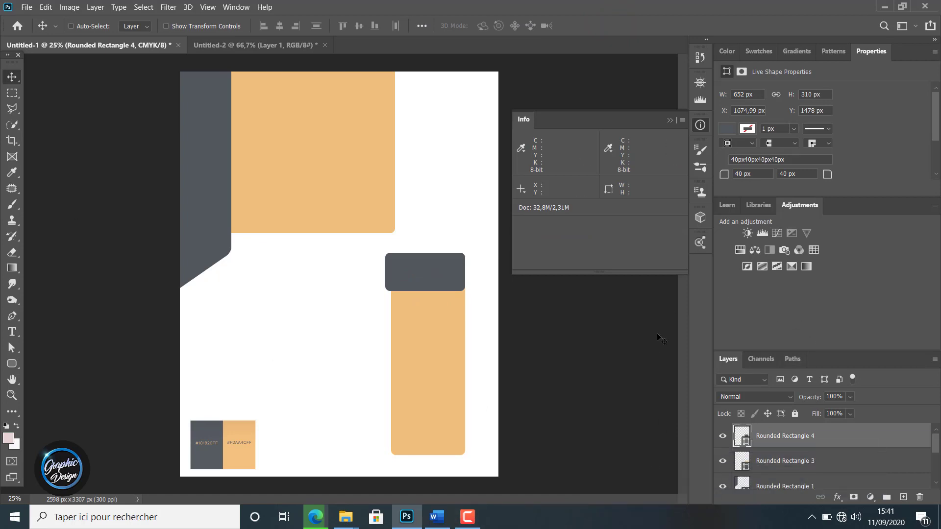
scroll(799, 467, down, 2)
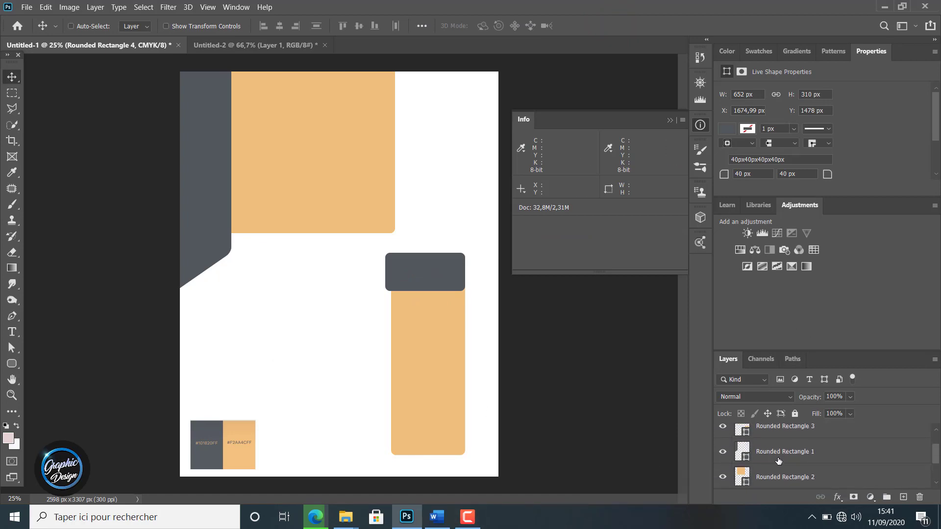
Step: Move the large dark grey and orange blocks down together until the orange one ends just above the small dark grey rectangle
click(779, 460)
shift+click(783, 476)
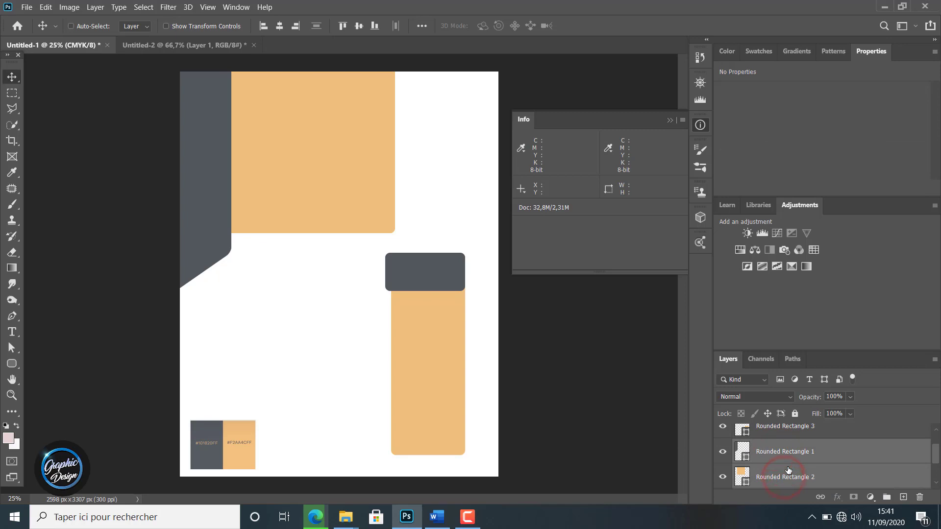
key(shift+Down)
key(shift+Down)
key(shift+Down)
key(shift+Down)
key(shift+Down)
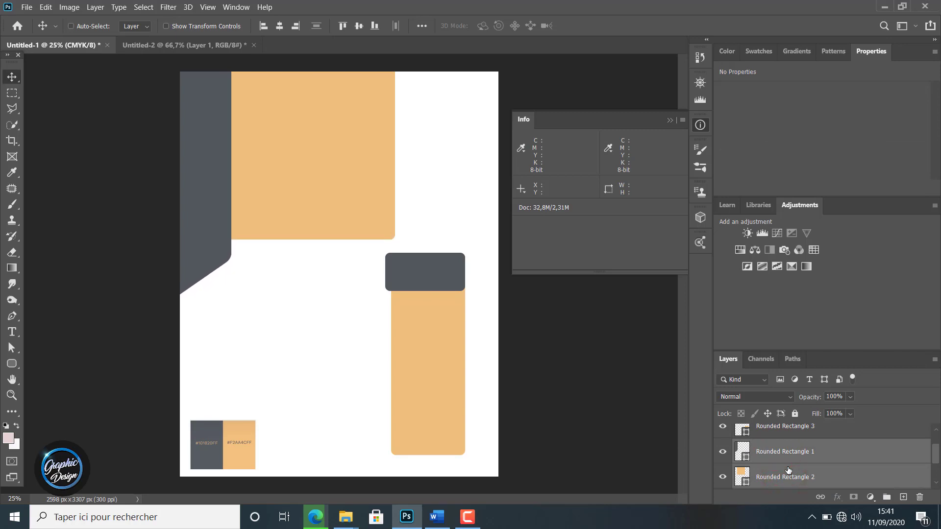
key(shift+Down)
key(shift+Down)
key(shift+Down)
key(shift+Down)
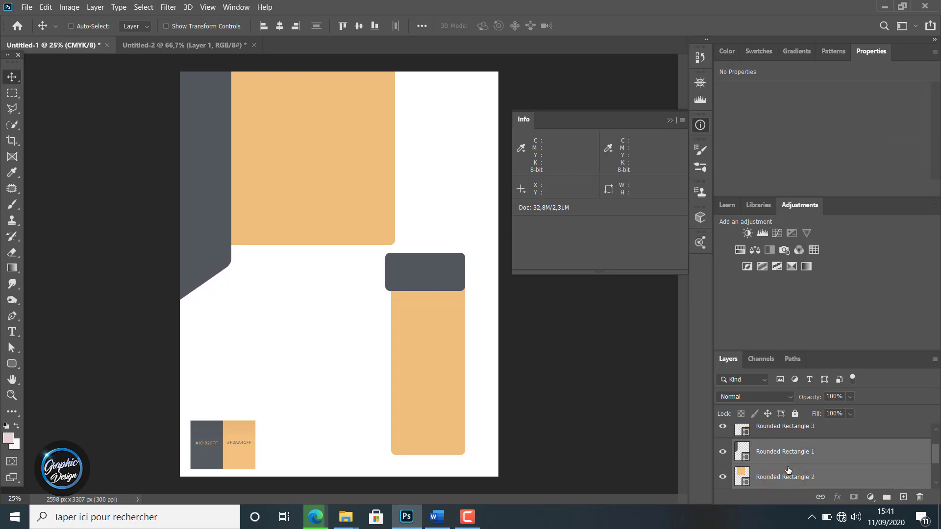
key(shift+Down)
key(shift+Down)
key(shift+Down)
key(shift+Down)
key(shift+Down)
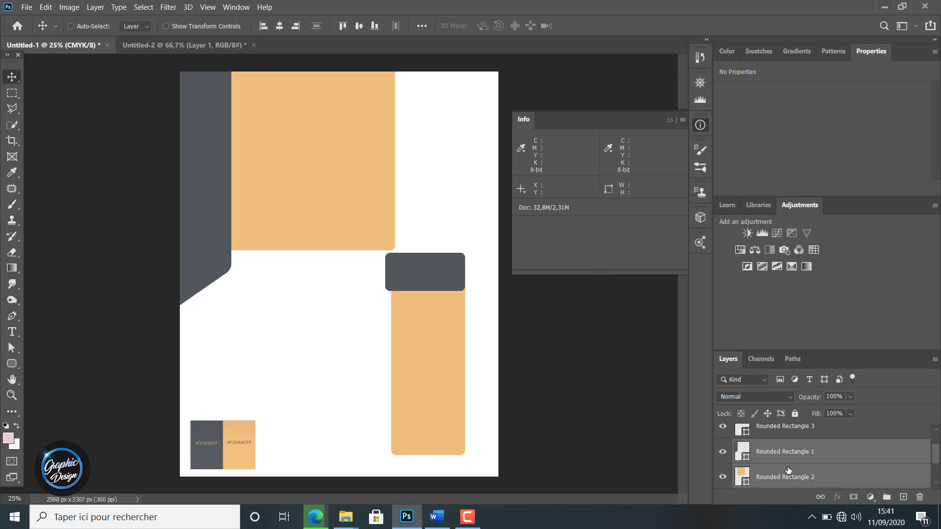
Step: Resize the tall orange rectangle to 688 × 1334 px and move it to X 1755, Y 1788 px, directly below the small dark grey one
scroll(834, 460, up, 1)
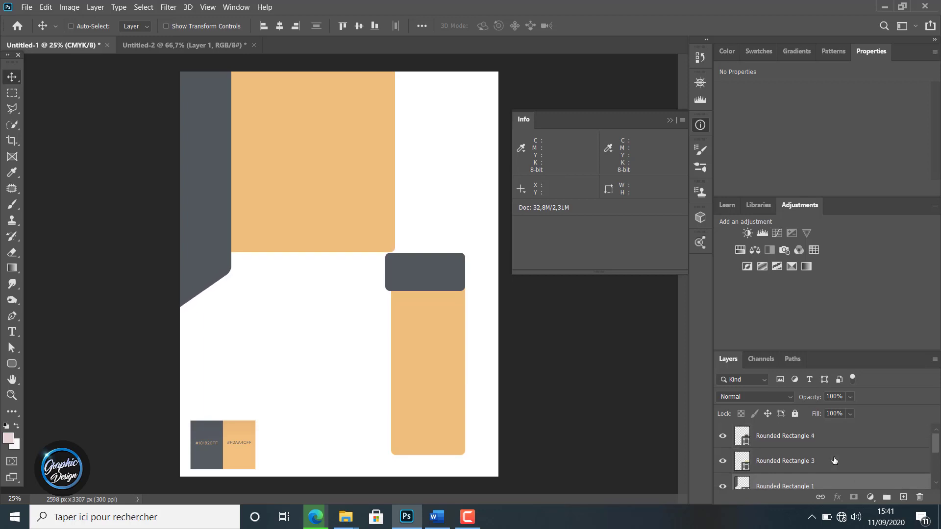
click(804, 459)
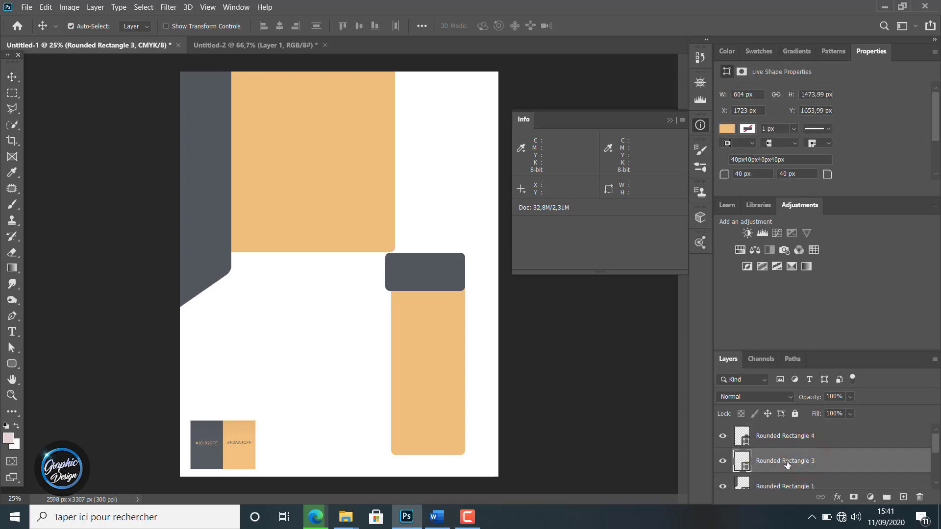
key(ctrl+t)
drag(427, 454, 428, 437)
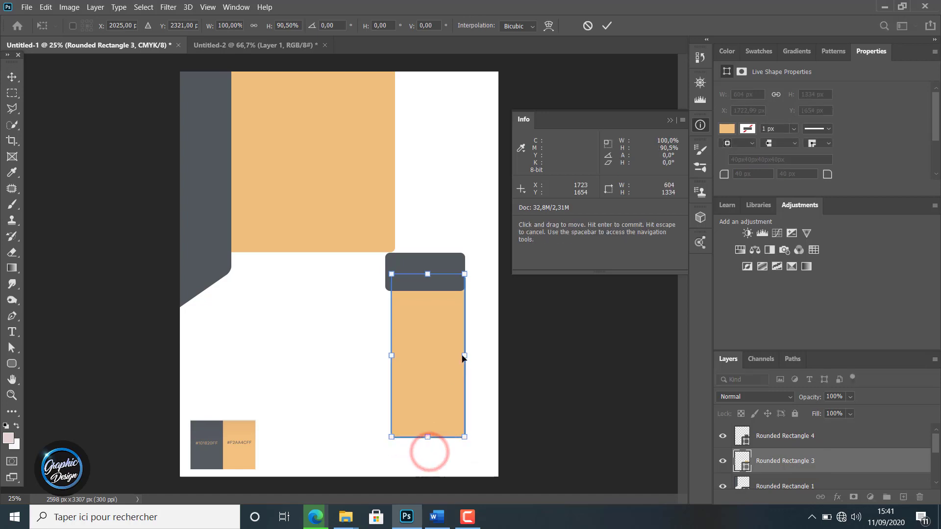
drag(464, 356, 445, 373)
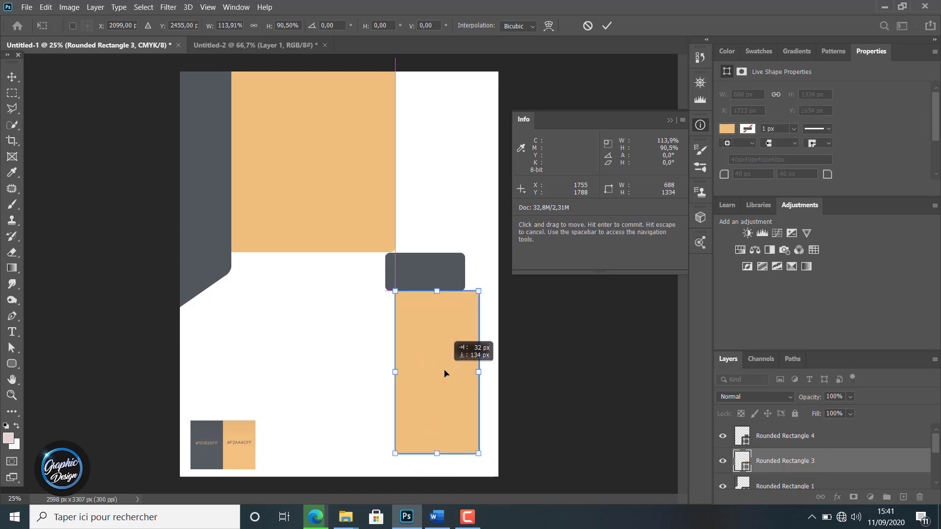
key(Return)
Step: Move the small dark grey rectangle to X 1755, Y 1522 px and widen it to 688 px, matching the tall orange rectangle
click(784, 435)
key(ctrl+t)
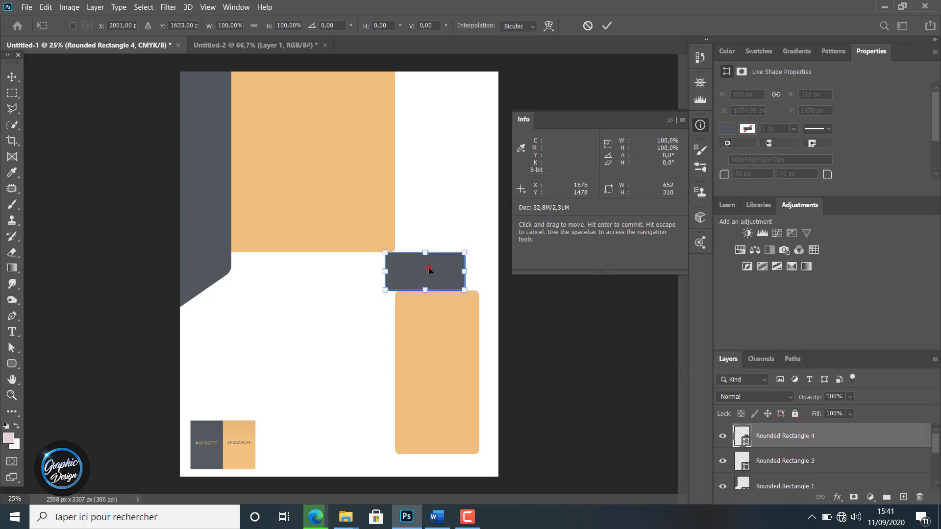
drag(429, 267, 441, 300)
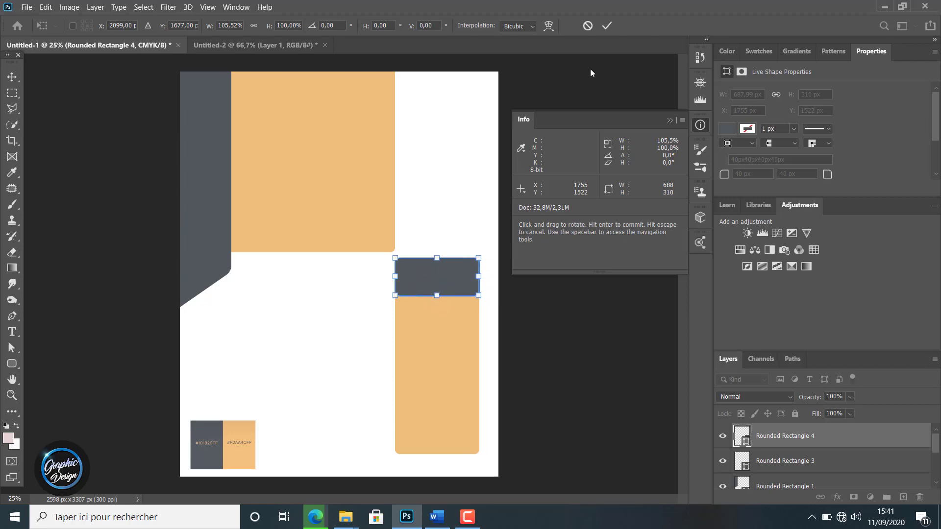
click(609, 23)
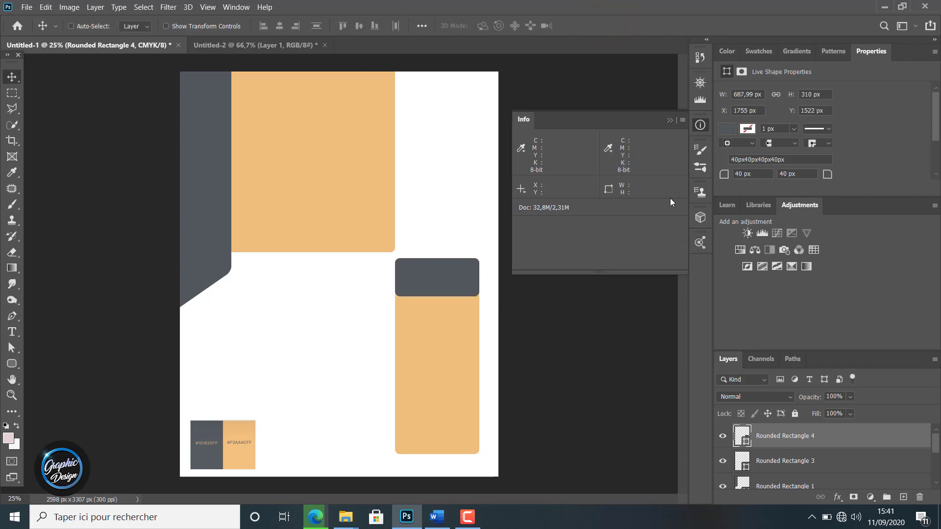
Step: Nudge the small dark grey rectangle left to X 1723 px
key(Left)
key(Left)
key(Left)
key(Left)
key(Left)
key(Left)
key(Left)
key(Left)
key(Left)
key(Left)
key(Left)
key(Left)
key(Left)
key(Left)
key(Left)
key(Left)
key(Left)
key(Left)
key(Left)
key(Left)
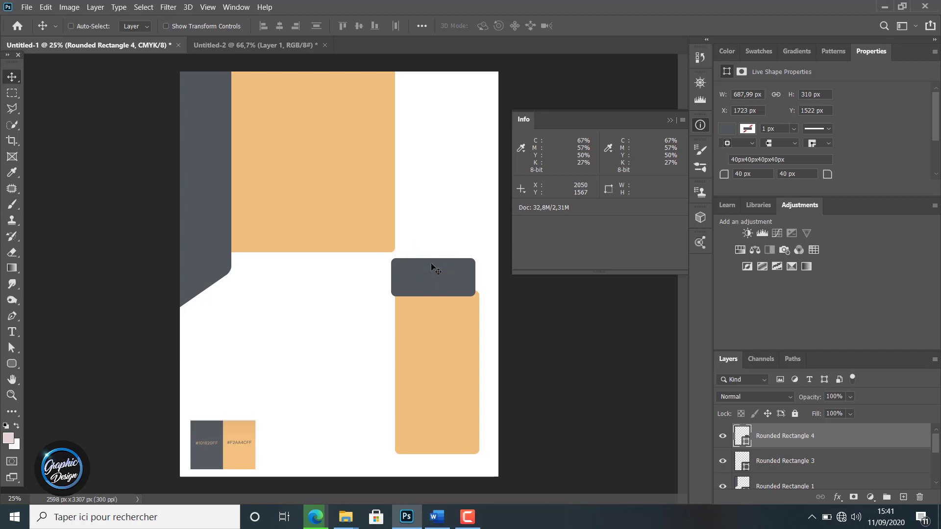
Step: Enlarge the small dark grey rectangle to 792 × 323 px at X 1703, Y 1509 px, overhanging the tall orange one on both sides
key(ctrl+t)
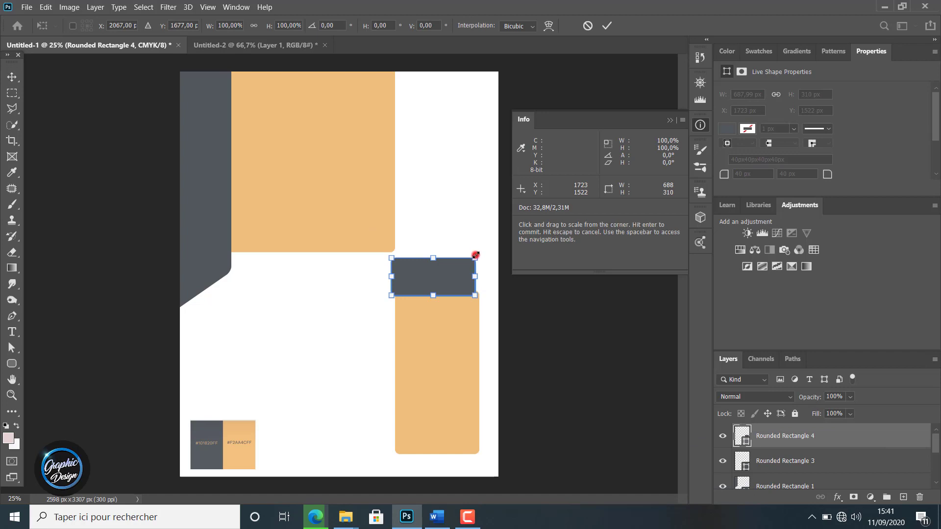
drag(476, 255, 478, 256)
click(448, 275)
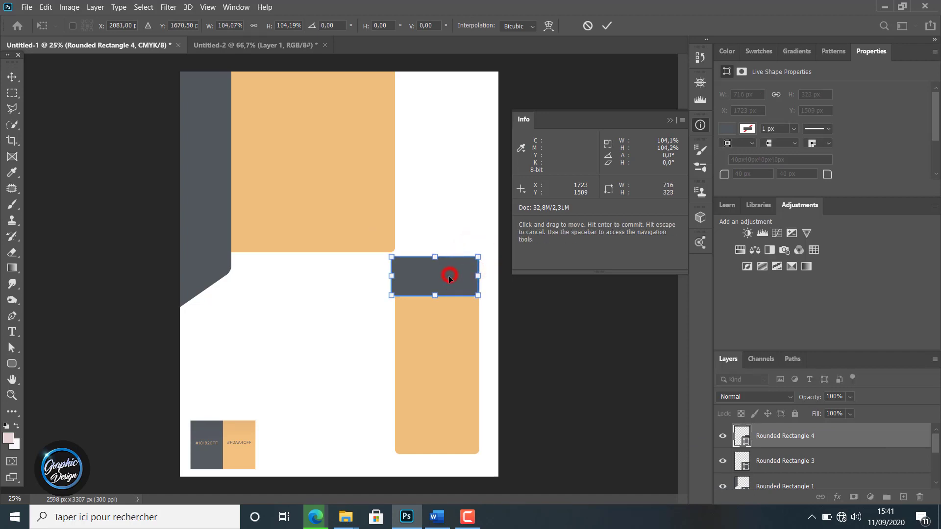
click(445, 339)
click(433, 277)
key(Right)
key(Right)
key(Right)
key(Right)
key(Right)
drag(394, 275, 388, 275)
drag(484, 274, 488, 273)
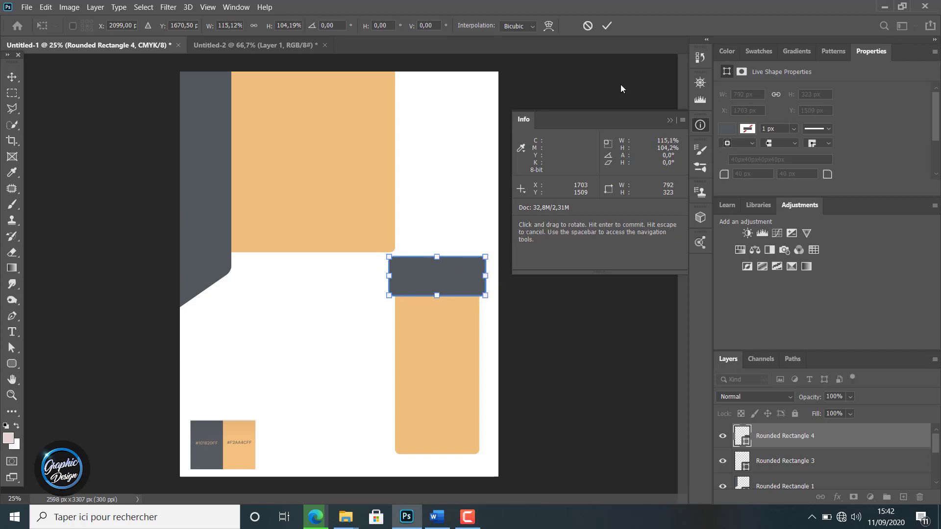
click(612, 27)
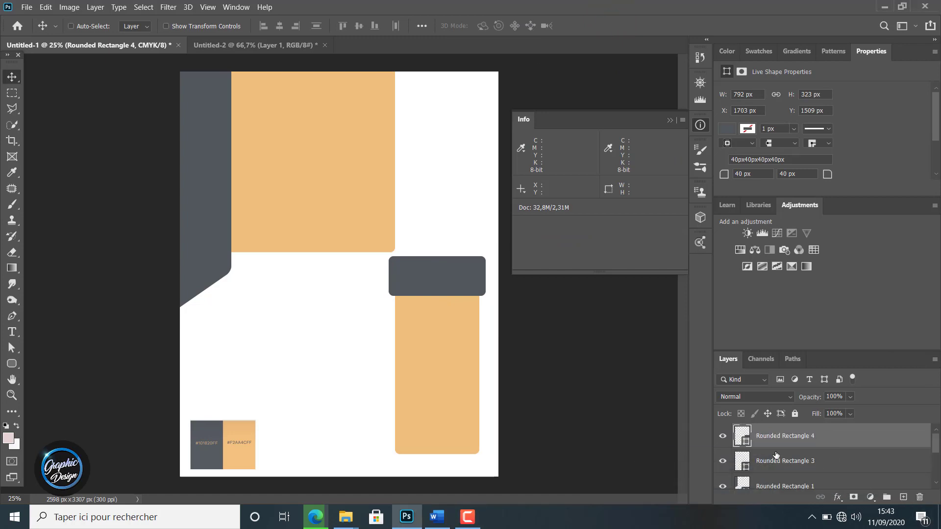
Step: Shorten the tall orange rectangle from its bottom edge to about 1202 px high, keeping it 688 px wide
click(778, 467)
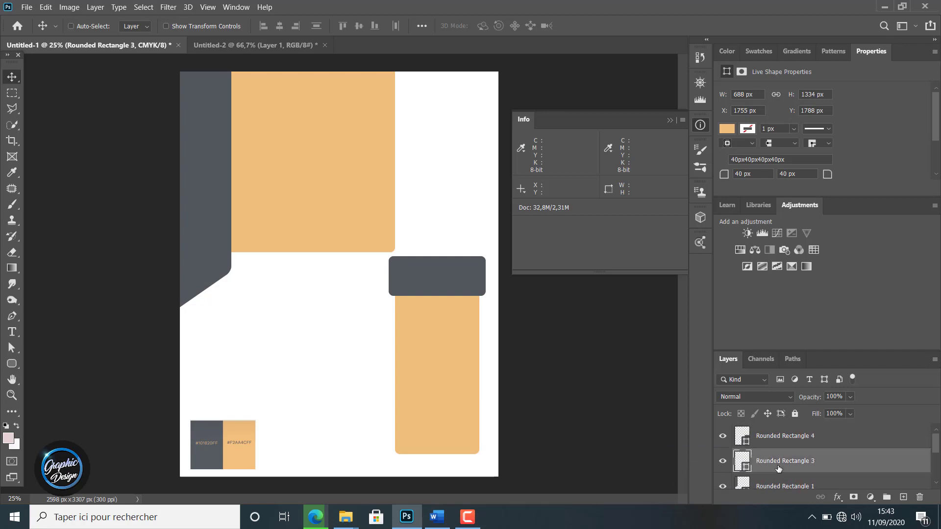
scroll(778, 468, down, 1)
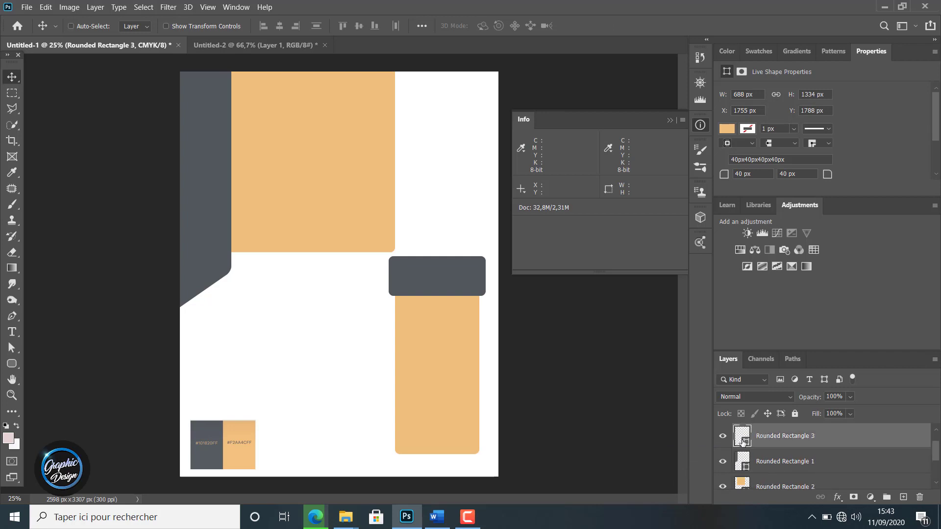
click(724, 436)
click(724, 437)
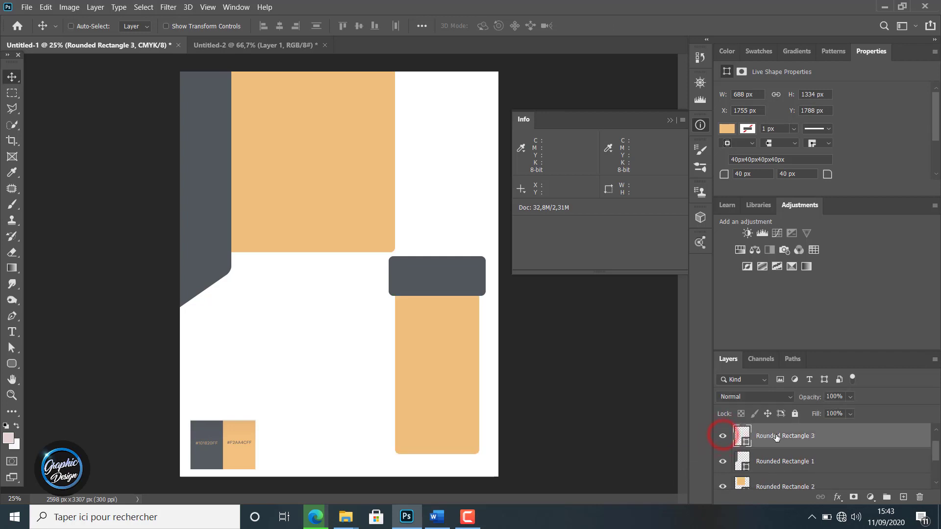
key(ctrl+t)
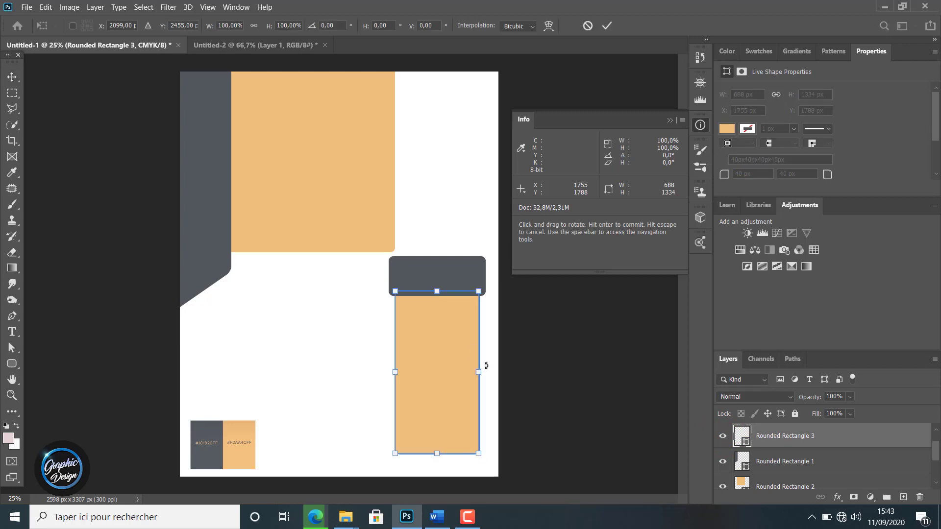
drag(480, 371, 471, 372)
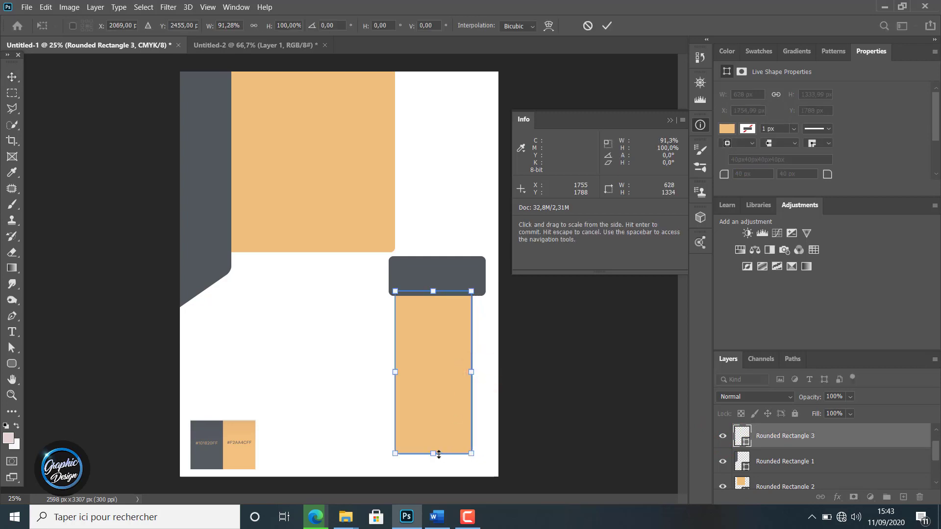
drag(438, 453, 434, 437)
drag(475, 368, 479, 369)
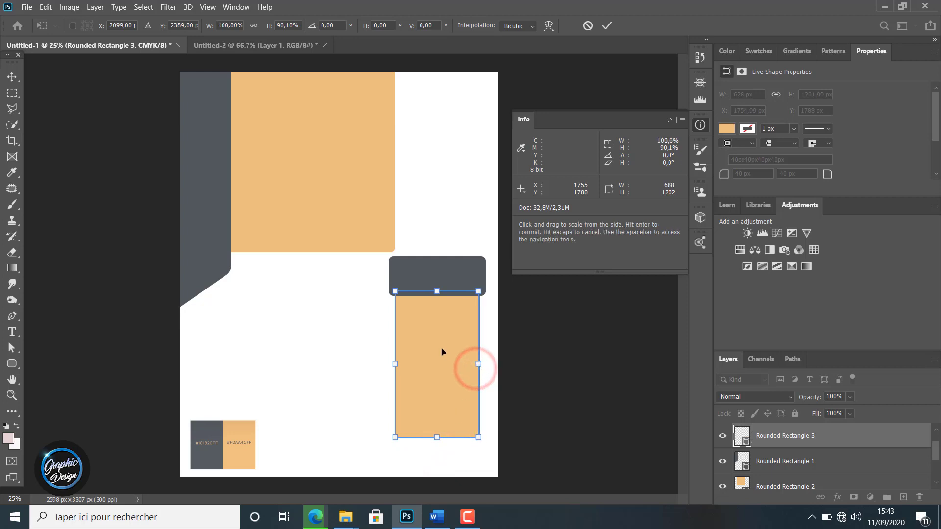
Step: Resize the small dark grey rectangle to 640 × 411 px at X 1779, Y 1476 px, slightly narrower than the tall orange one
scroll(757, 458, up, 1)
click(779, 436)
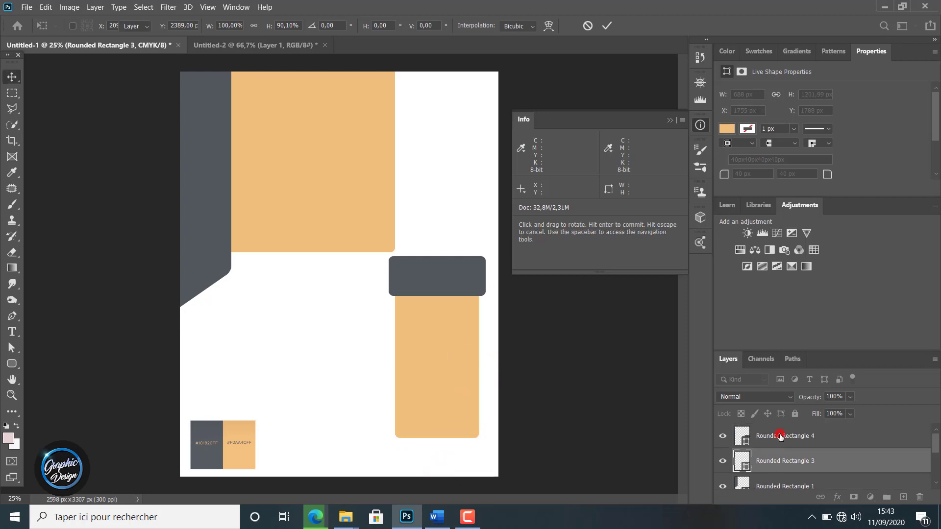
key(ctrl+t)
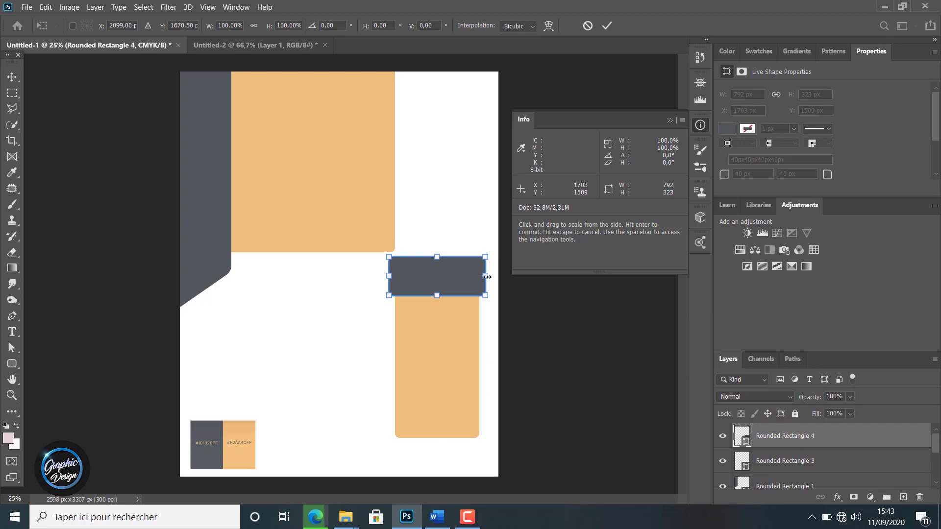
drag(485, 276, 479, 275)
drag(383, 278, 436, 279)
Step: Nudge the small dark grey and tall orange rectangles down together, placing the dark grey one at Y 1516 px
shift+click(797, 463)
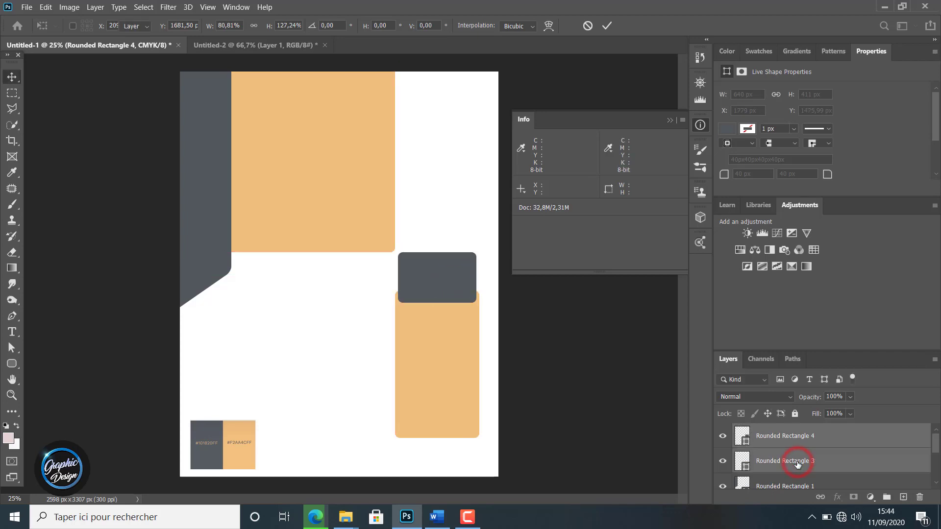
key(Down)
key(Down)
key(Down)
key(Down)
key(Down)
key(Down)
key(Down)
key(Down)
key(Down)
key(Down)
key(Down)
key(Down)
key(Down)
key(Down)
key(Down)
key(Down)
key(Down)
key(Down)
key(Down)
key(Down)
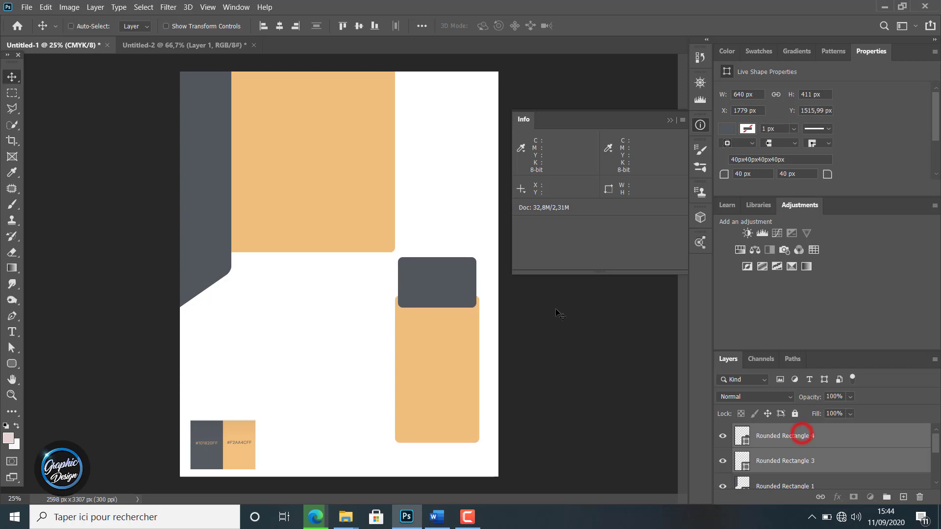
Step: Move the small dark grey rectangle down to Y 1536 px and widen it to overhang the tall orange one on both sides
click(802, 436)
key(ctrl+t)
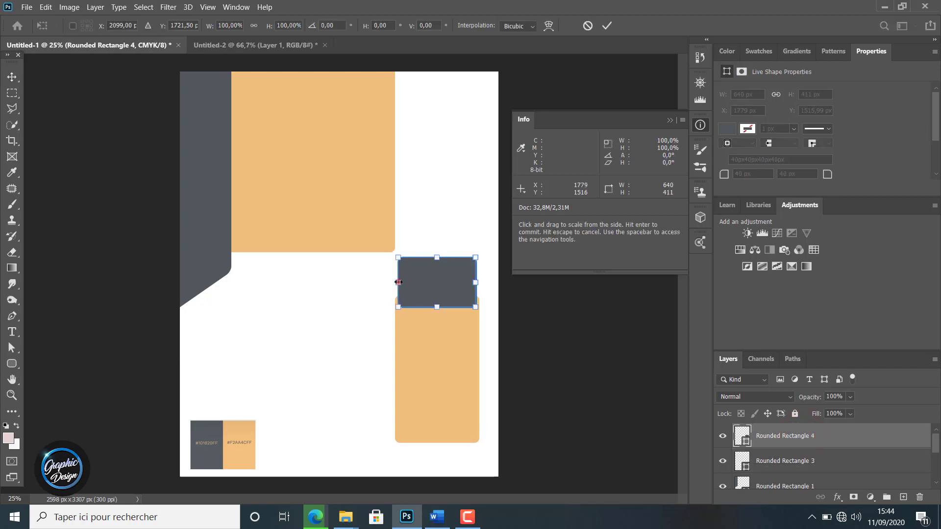
drag(398, 282, 416, 279)
drag(472, 290, 486, 291)
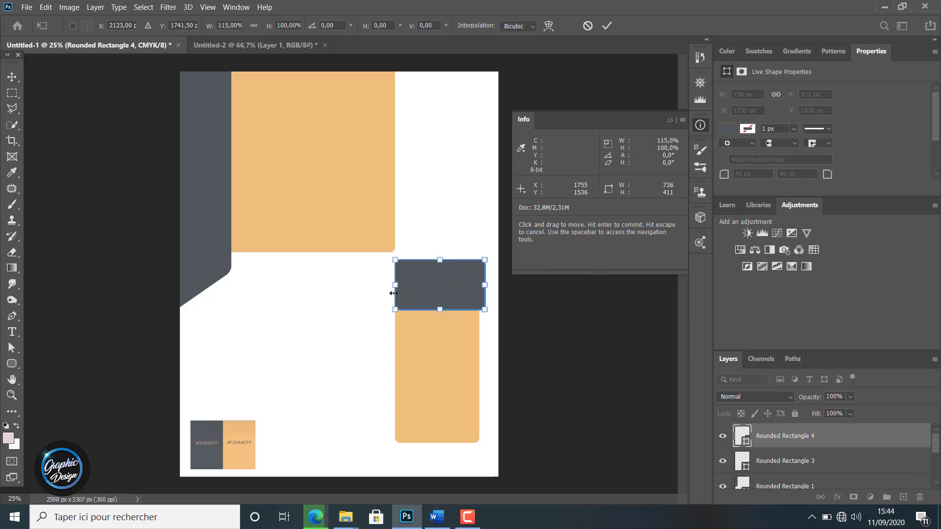
drag(395, 285, 387, 285)
click(606, 27)
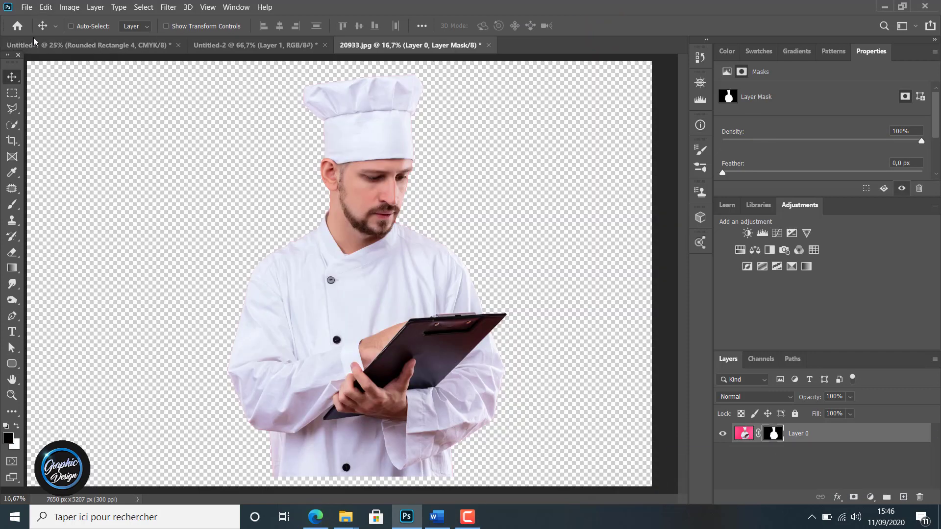
Step: Bring the masked chef cut-out from 20933.jpg into the Untitled-1 flyer document
click(35, 44)
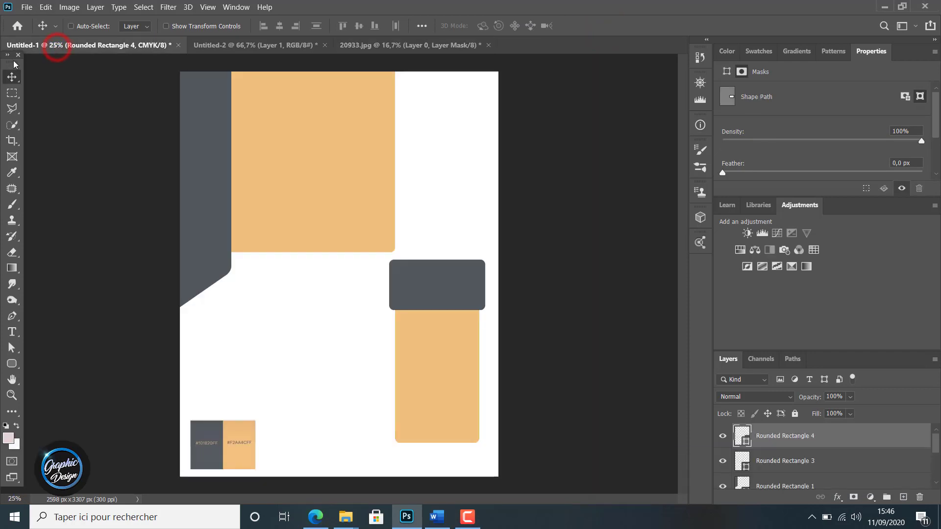
click(356, 43)
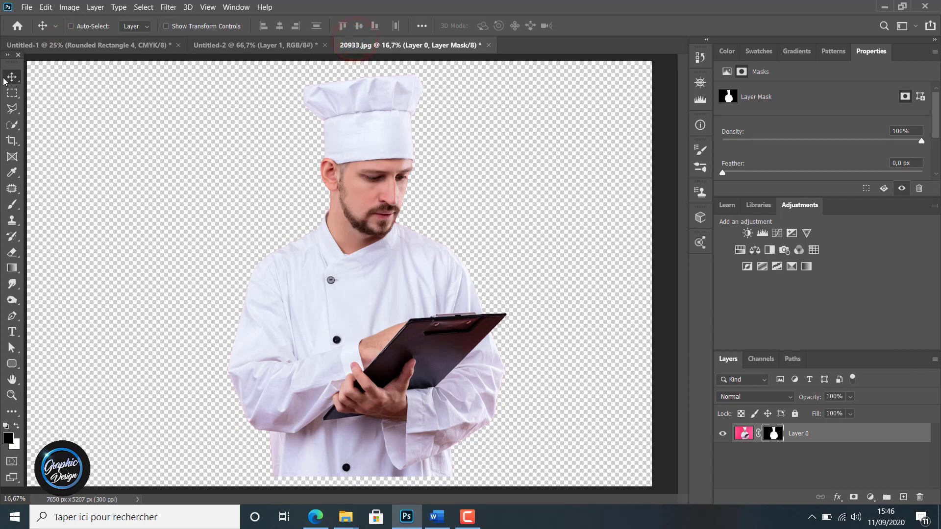
click(11, 77)
drag(347, 217, 382, 270)
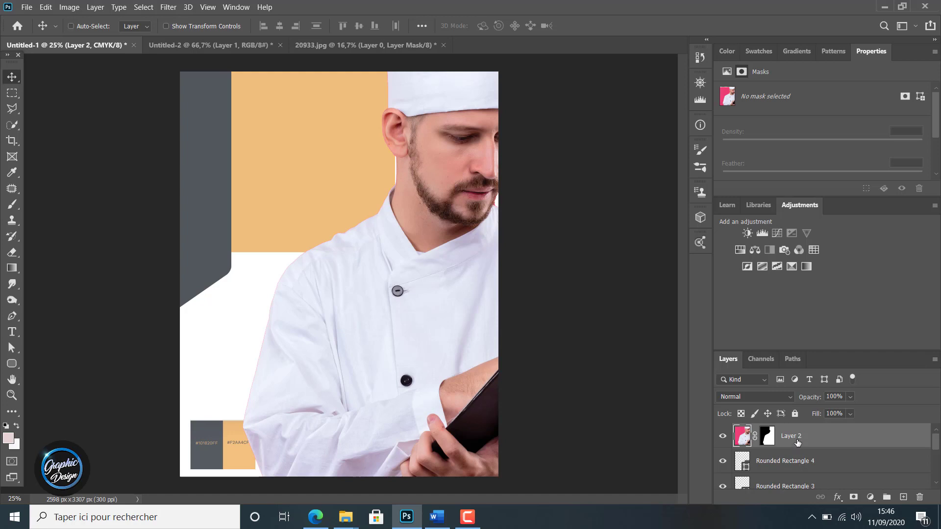
Step: Reorder the chef layer to sit beneath both Rounded Rectangle 4 and Rounded Rectangle 3
drag(796, 436, 805, 475)
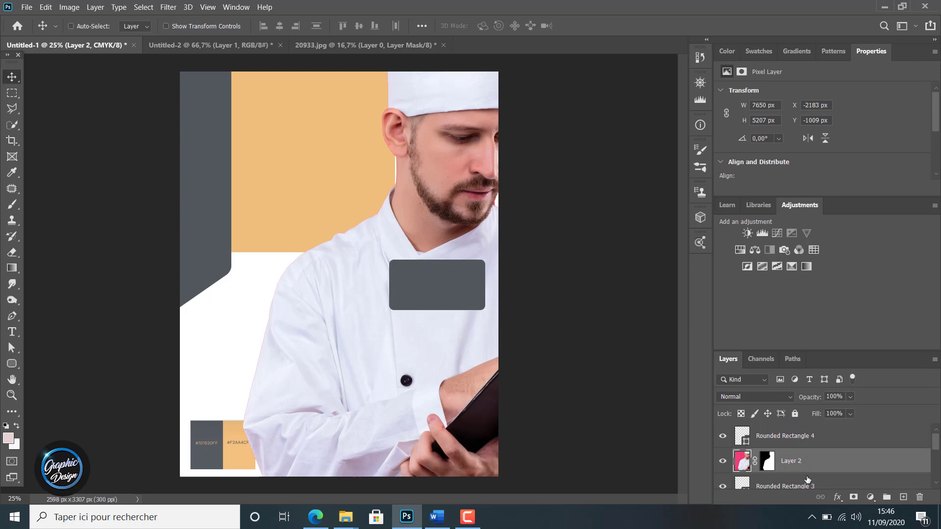
scroll(802, 466, down, 1)
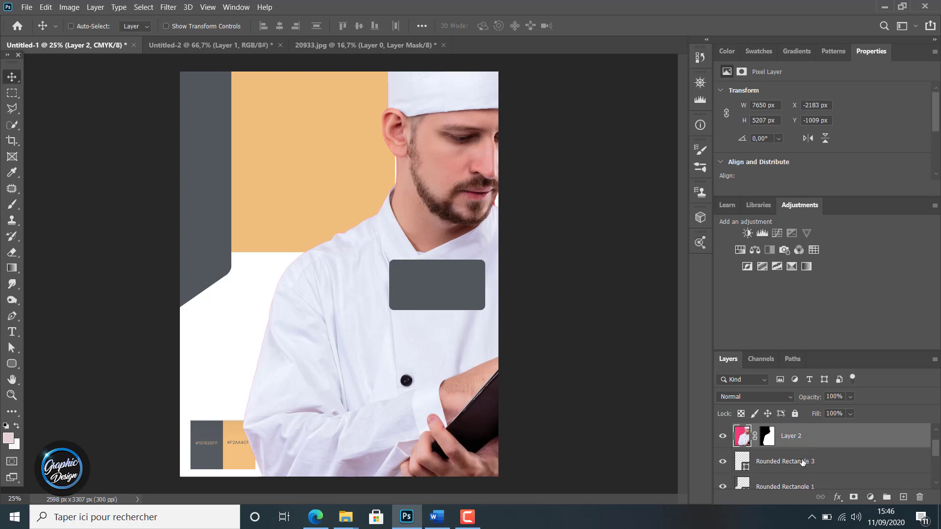
drag(801, 443, 809, 477)
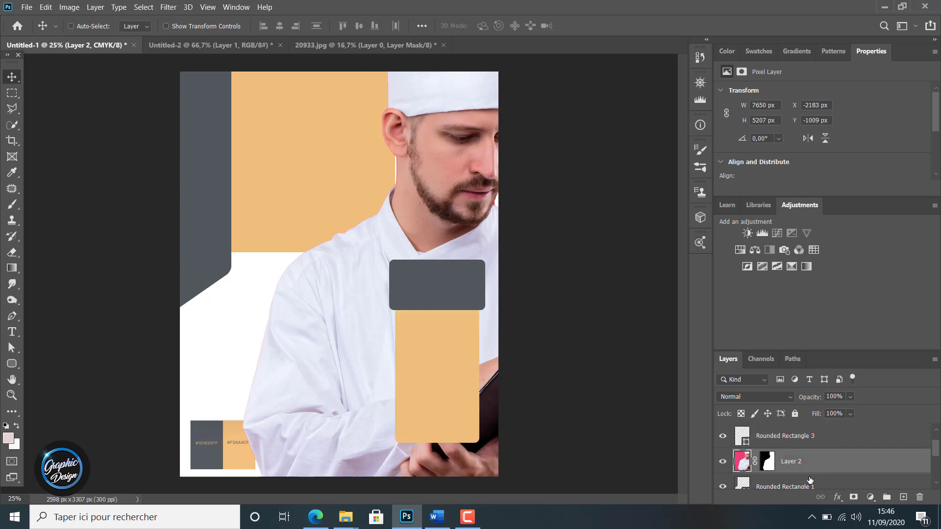
Step: Apply the chef layer's mask permanently and convert Layer 2 to a smart object
scroll(802, 454, up, 1)
scroll(802, 454, down, 2)
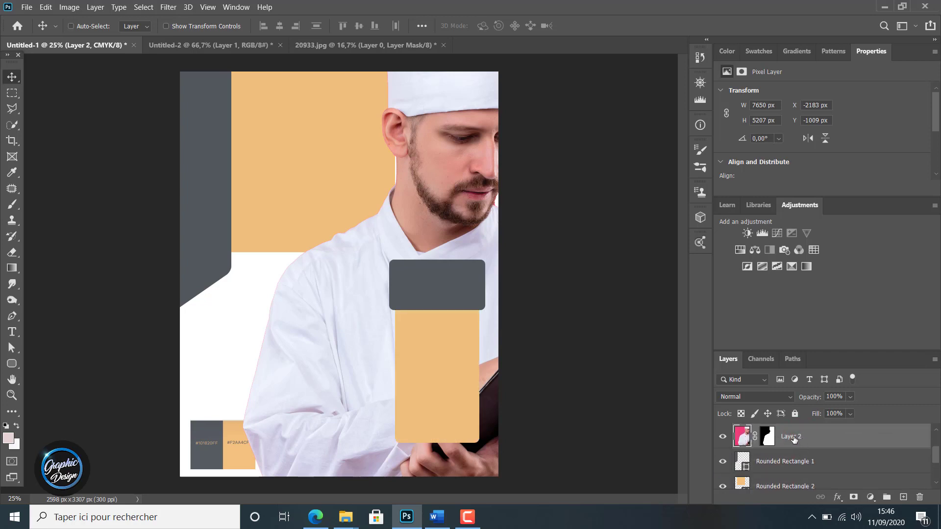
right_click(767, 438)
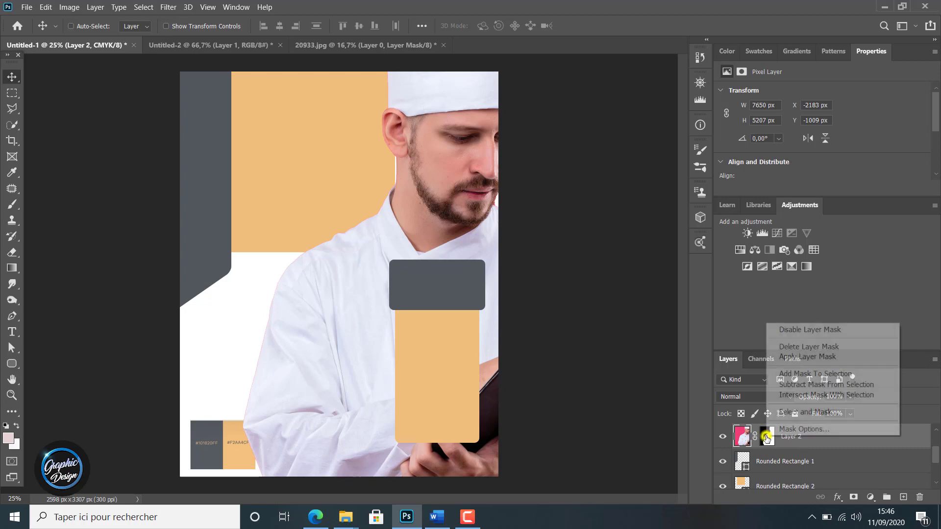
click(804, 358)
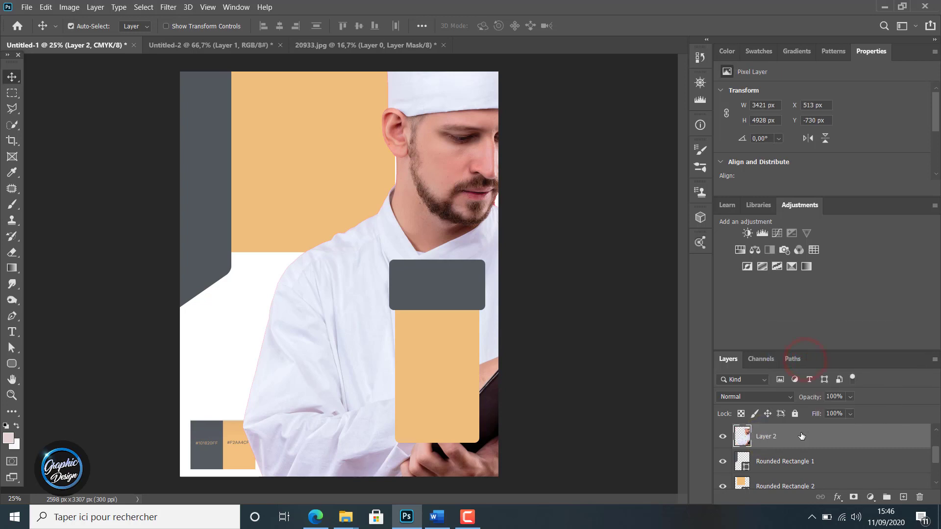
right_click(802, 436)
click(701, 160)
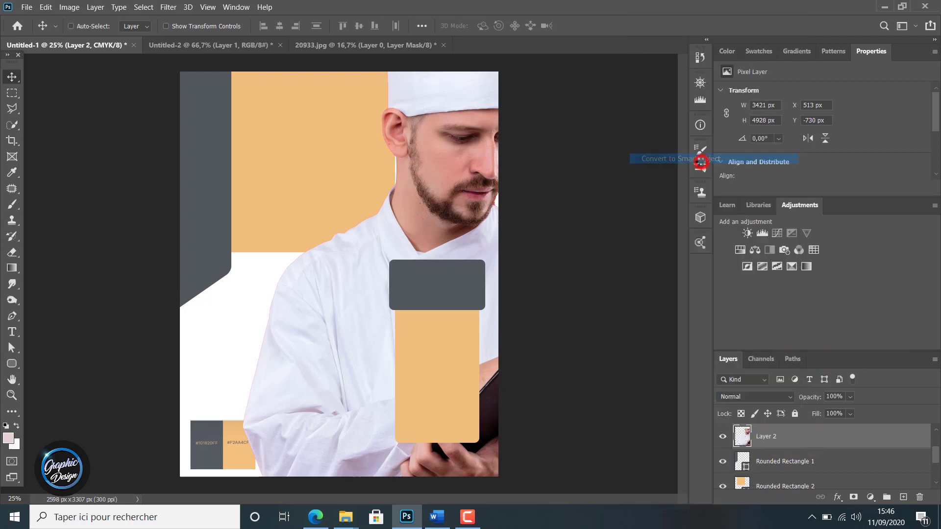
Step: Scale the chef to about 28 % and place him just above the small dark grey rectangle, centred near X 2035.5, Y 962 px
key(ctrl+t)
drag(290, 108, 242, 236)
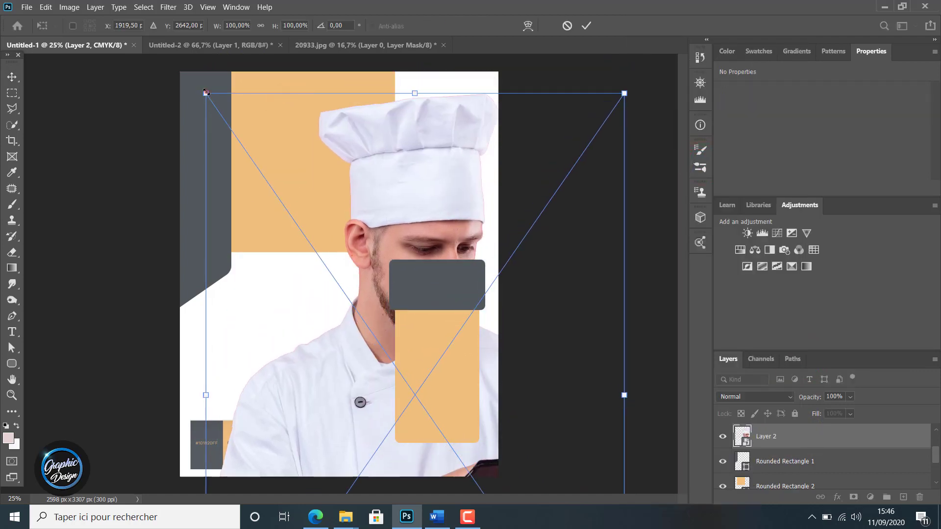
drag(206, 92, 415, 131)
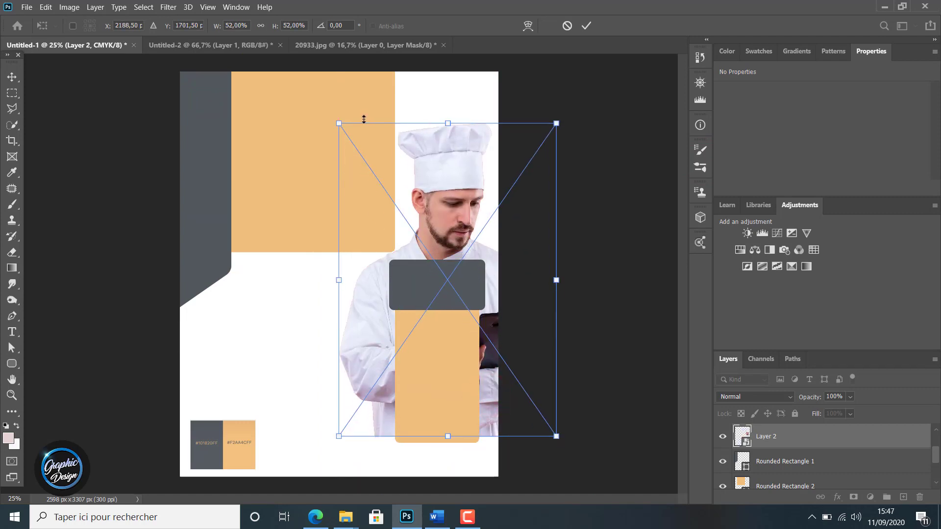
drag(338, 123, 436, 267)
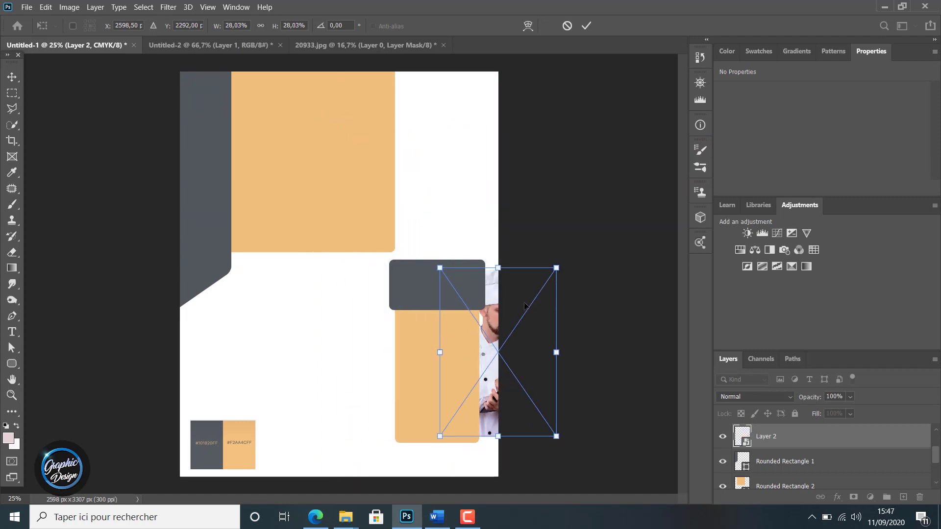
drag(519, 291, 443, 141)
key(Right)
key(Right)
key(Right)
key(Right)
key(Right)
key(Right)
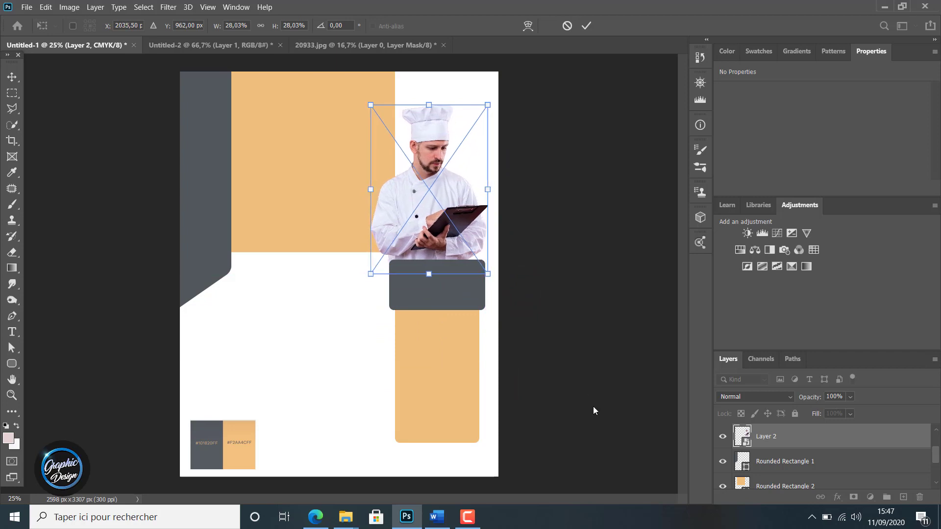
click(586, 26)
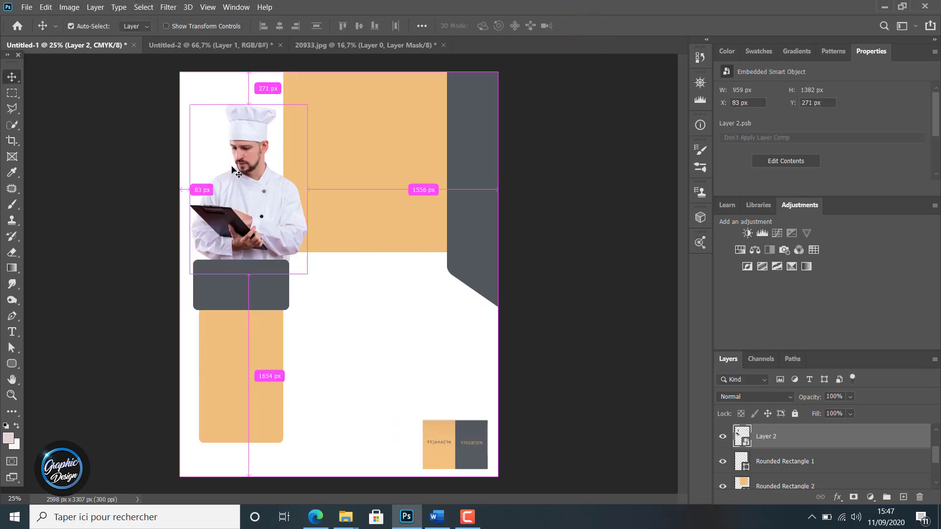
Step: Undo the canvas flip and flip only the chef layer horizontally
key(ctrl+z)
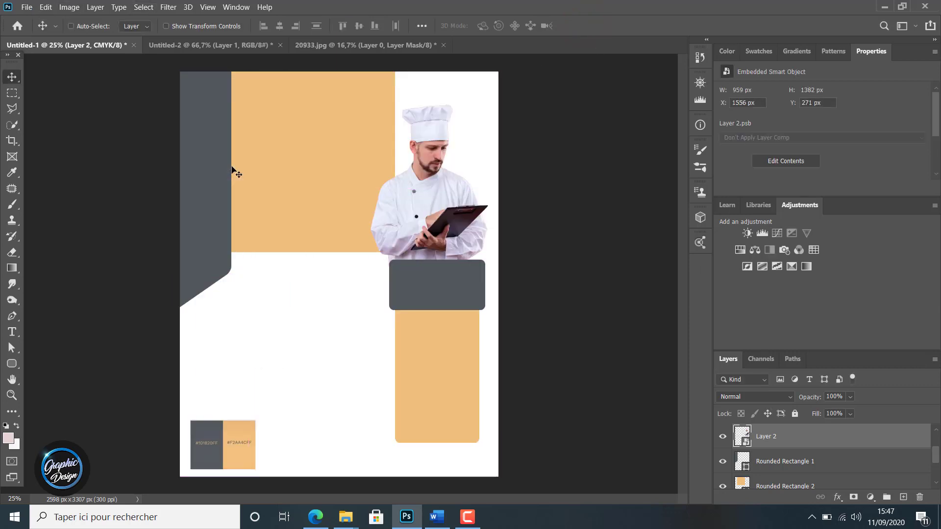
click(47, 7)
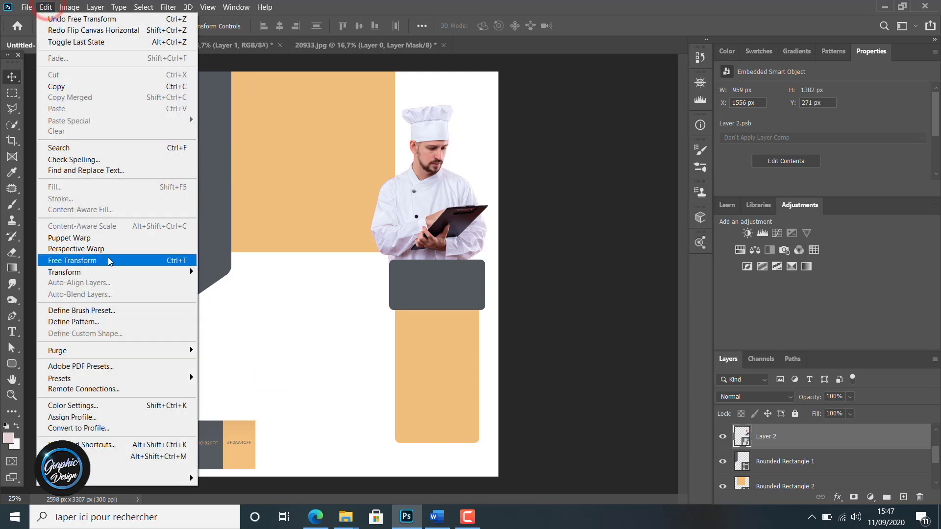
mouse_move(117, 273)
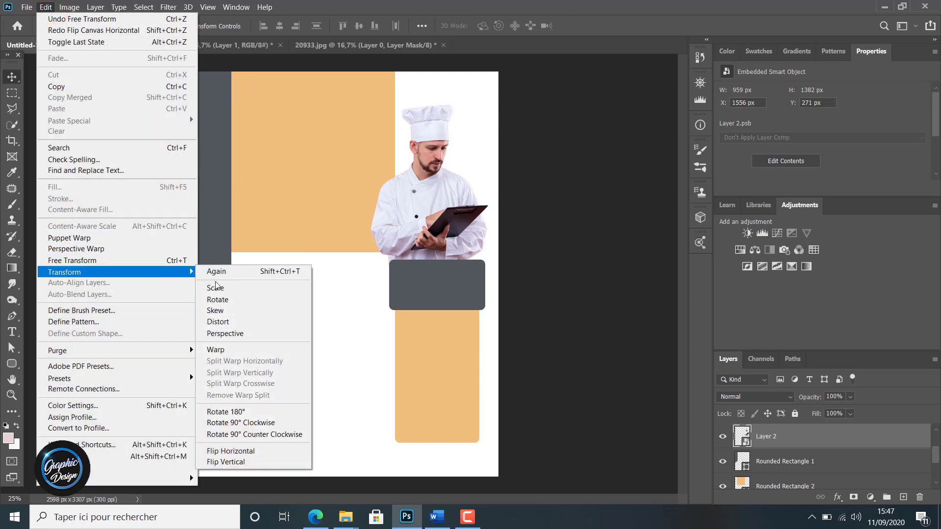
click(252, 451)
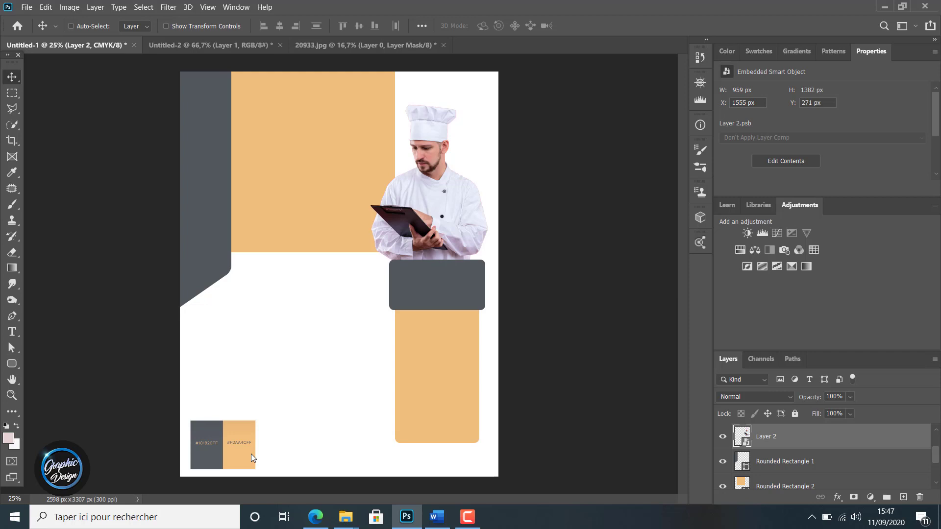
Step: Enlarge the chef to about 31.9 % and shift him right to X 2032.5 px
key(ctrl+t)
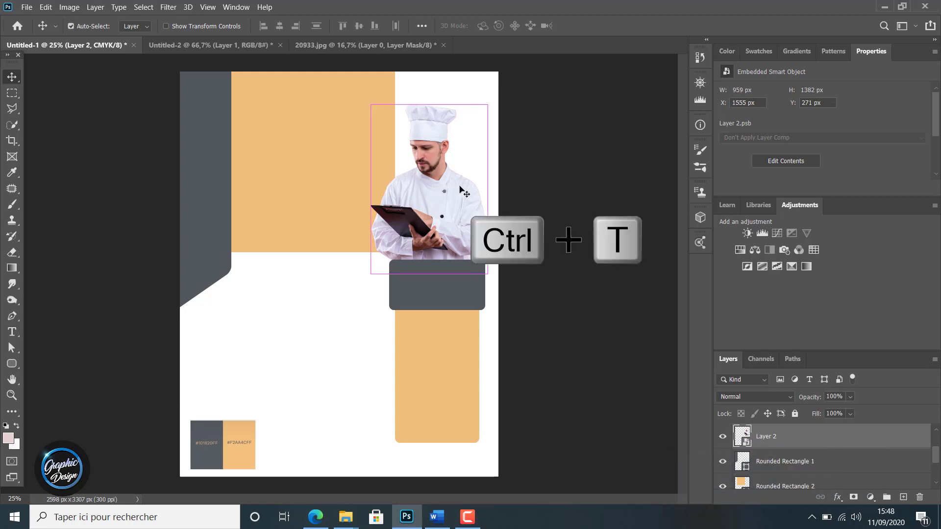
key(ctrl+t)
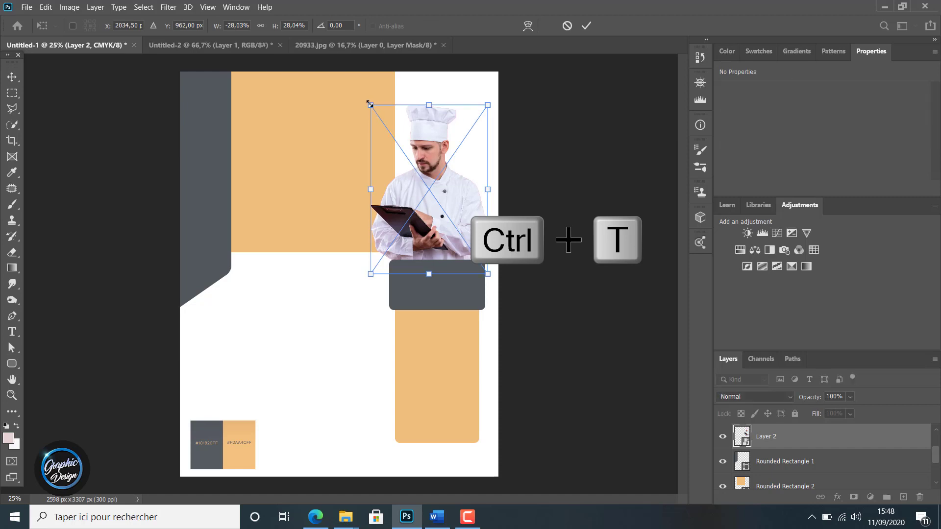
drag(370, 104, 352, 81)
key(shift+Right)
key(shift+Right)
key(shift+Right)
key(shift+Right)
key(Right)
key(Right)
key(Right)
key(Right)
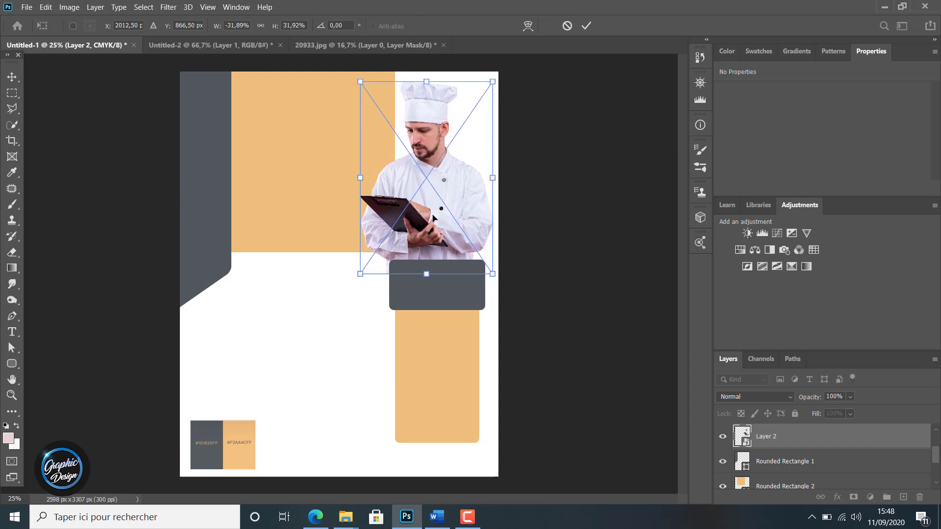
key(shift+Right)
key(shift+Right)
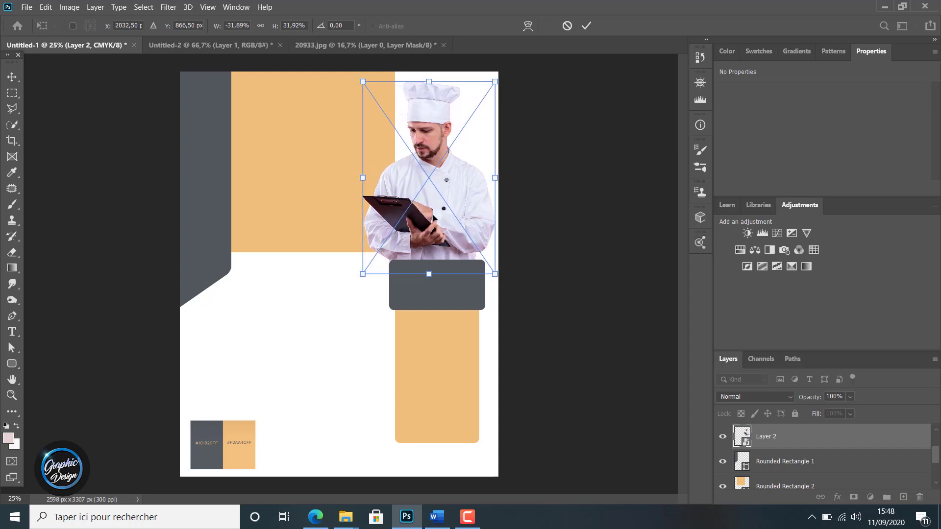
Step: Adjust the chef's height over the dark grey rectangle, settling at Y 850.5 px
key(shift+Down)
key(Down)
key(Down)
key(Down)
key(Down)
key(Down)
key(Down)
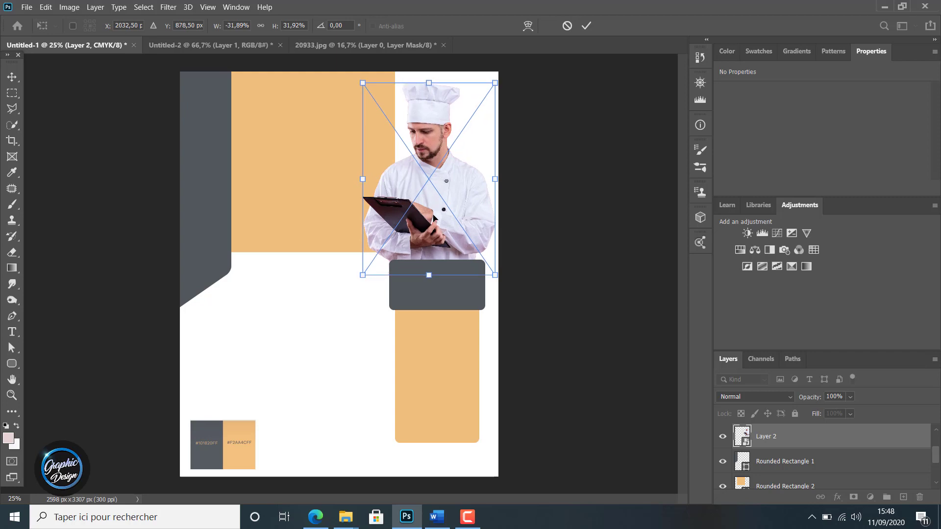
key(Up)
key(Up)
key(Up)
key(Up)
key(Up)
key(Up)
key(Up)
key(Up)
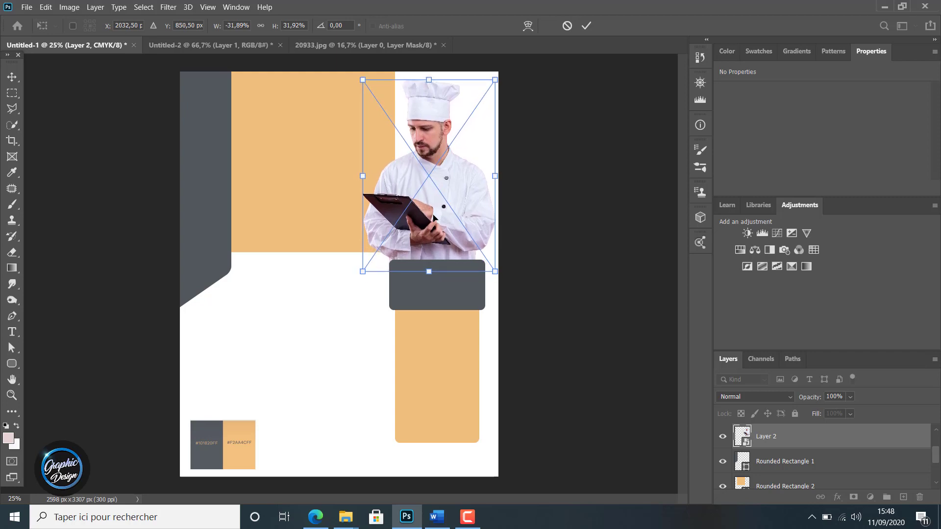
Step: Shift the chef left to X 1972.5 px and commit the transformation
key(shift+Left)
key(shift+Left)
key(shift+Left)
key(shift+Left)
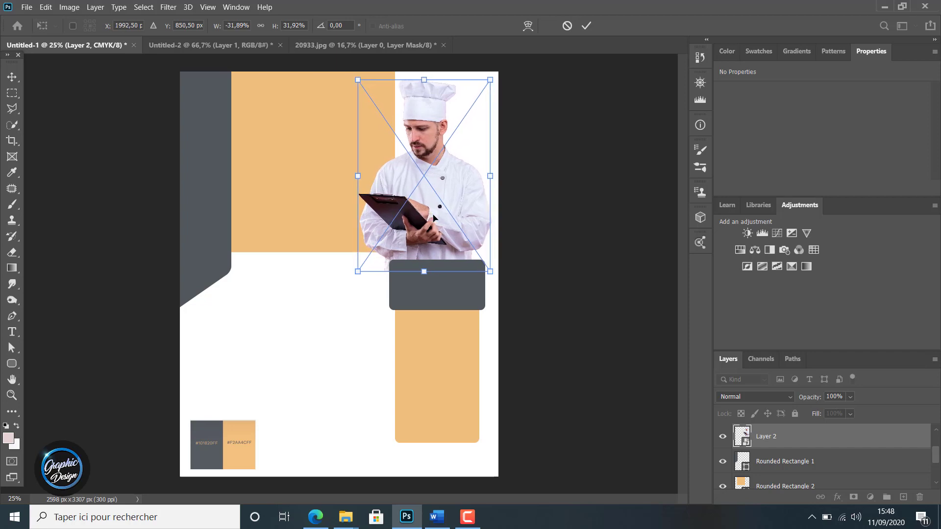
key(shift+Left)
key(shift+Left)
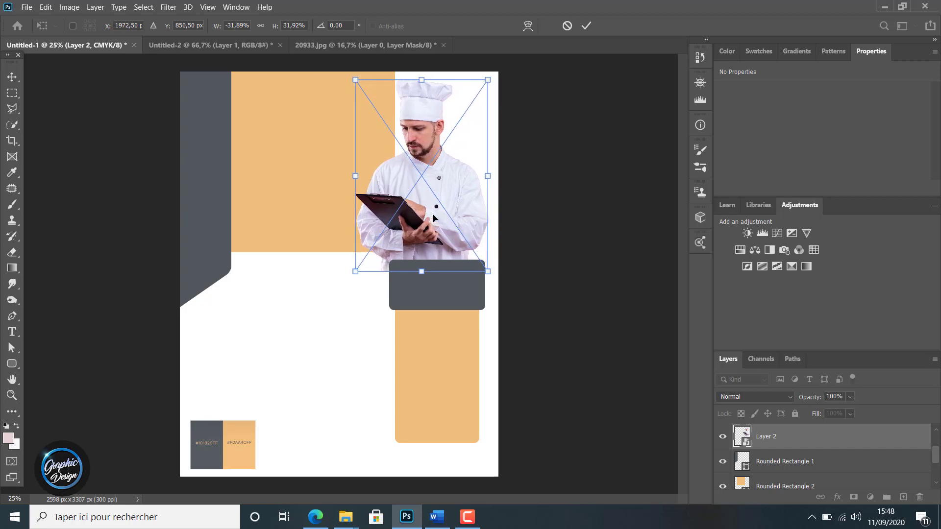
click(585, 26)
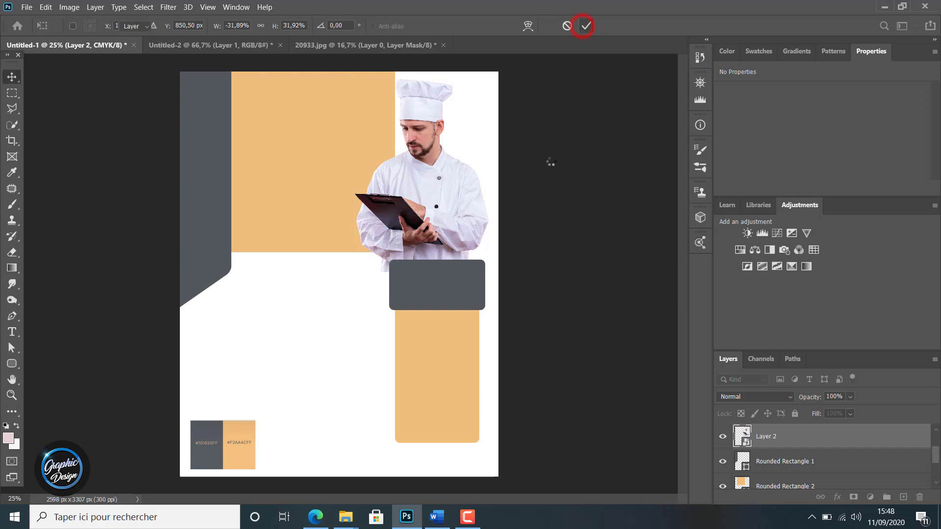
Step: Add a layer mask to the chef layer and set up a Hard Round brush of 73 px
click(853, 497)
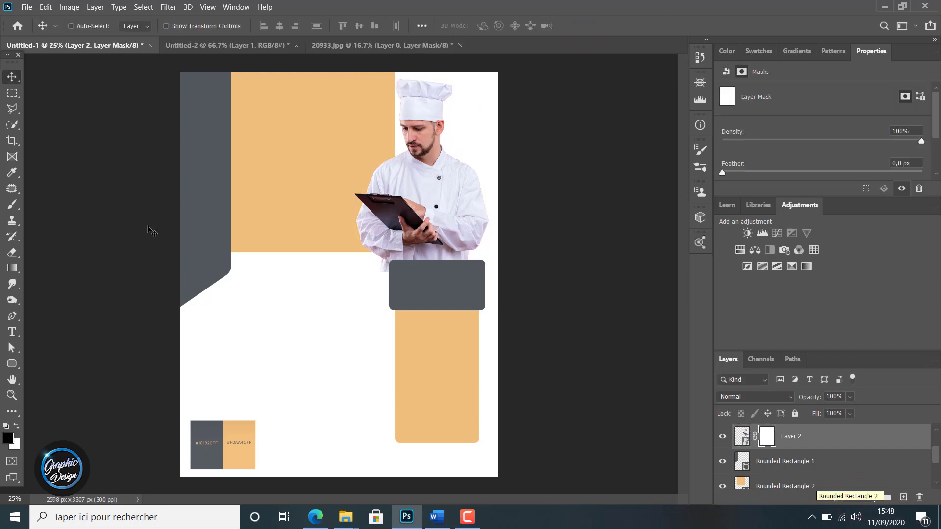
click(12, 204)
click(67, 207)
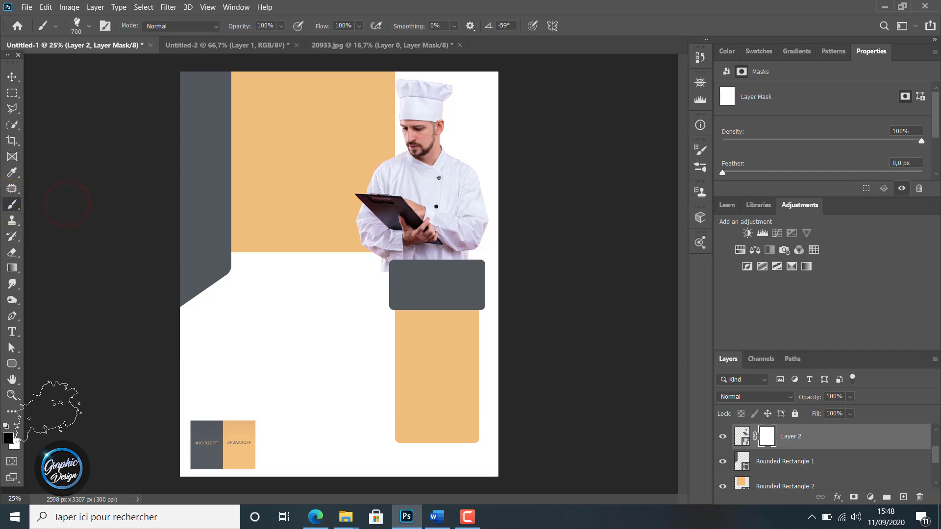
click(88, 26)
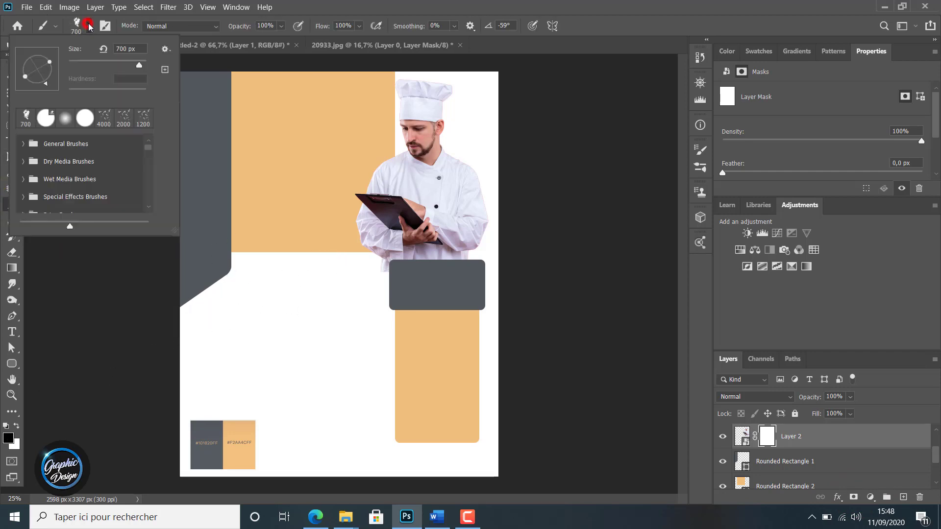
click(148, 145)
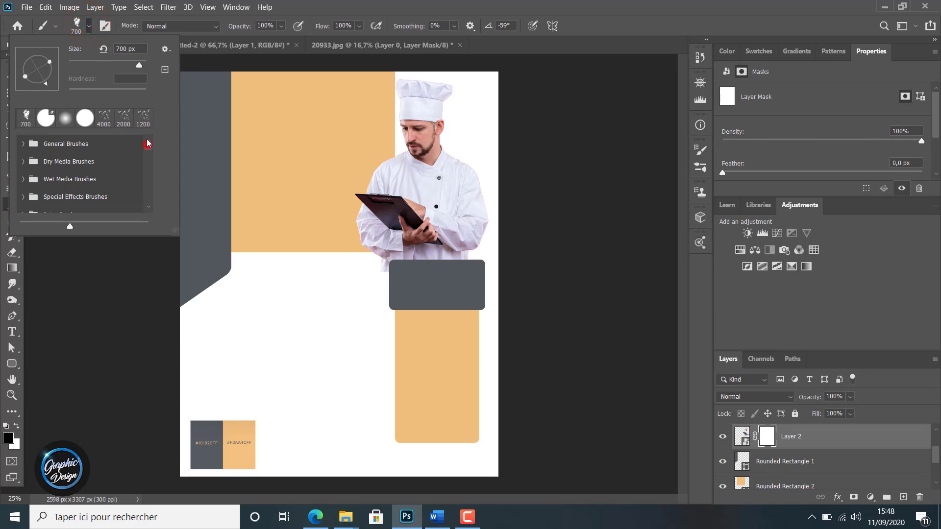
click(24, 143)
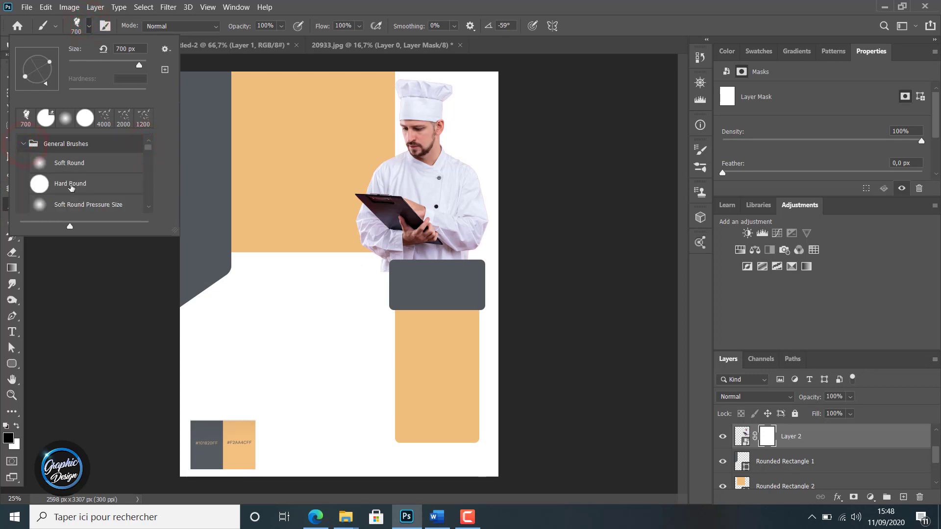
click(71, 186)
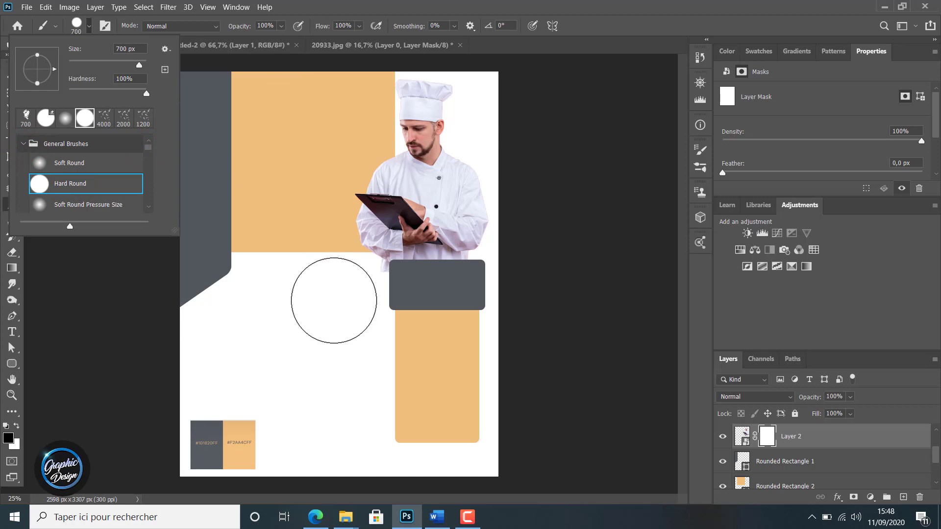
click(89, 24)
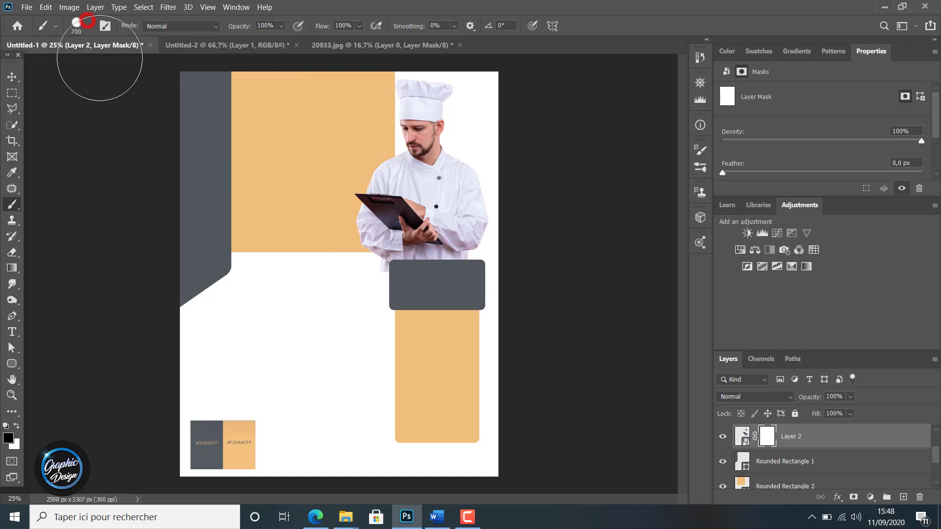
click(89, 26)
click(98, 64)
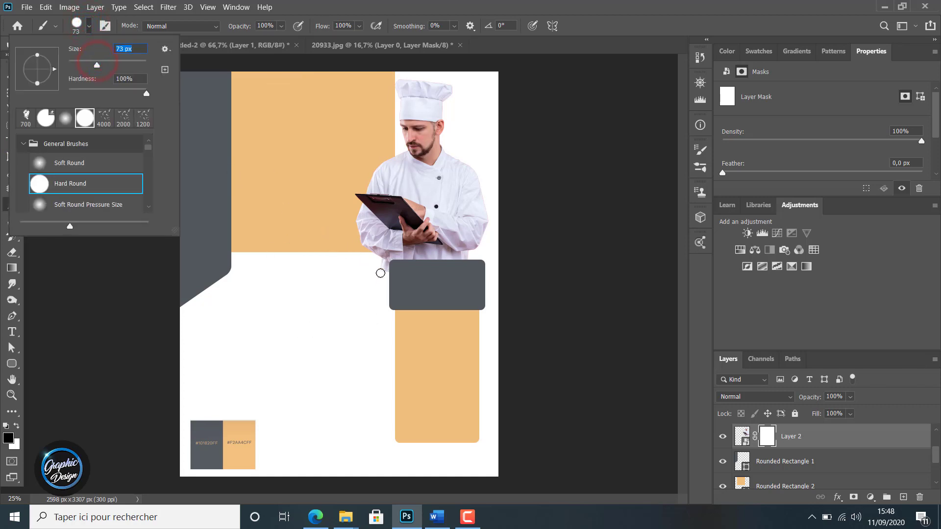
Step: Paint black on the mask to hide the chef's coat edge protruding beside the dark grey rectangle's upper-left corner
click(380, 269)
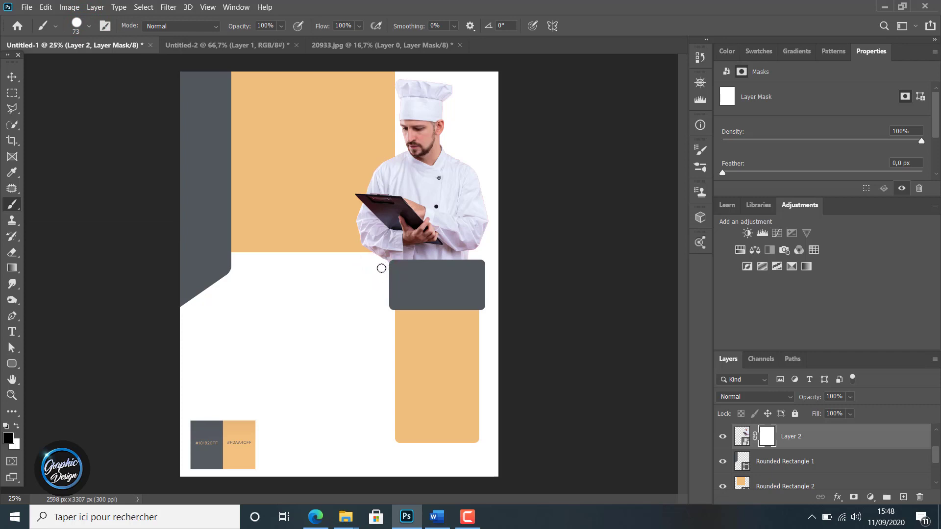
click(379, 270)
click(378, 262)
Step: Target the chef image instead of its mask and rasterize the smart object
click(743, 436)
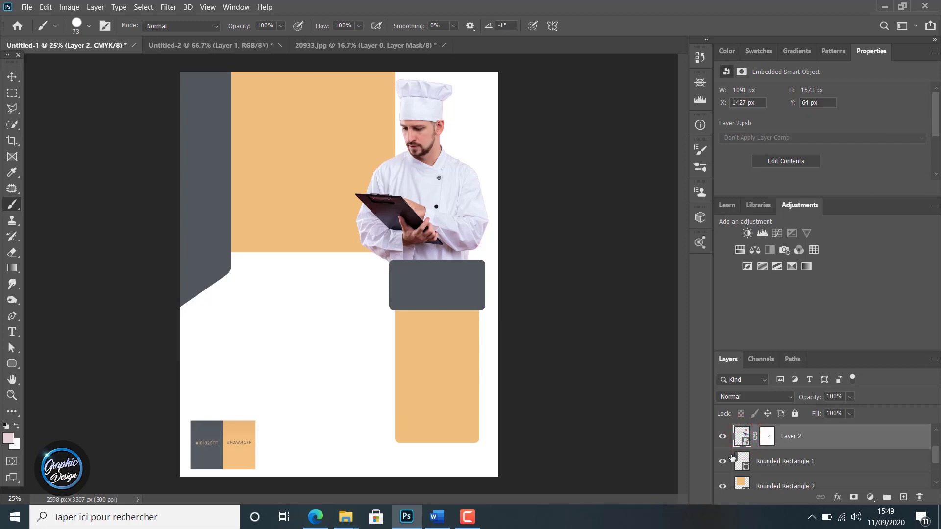
click(27, 77)
click(4, 77)
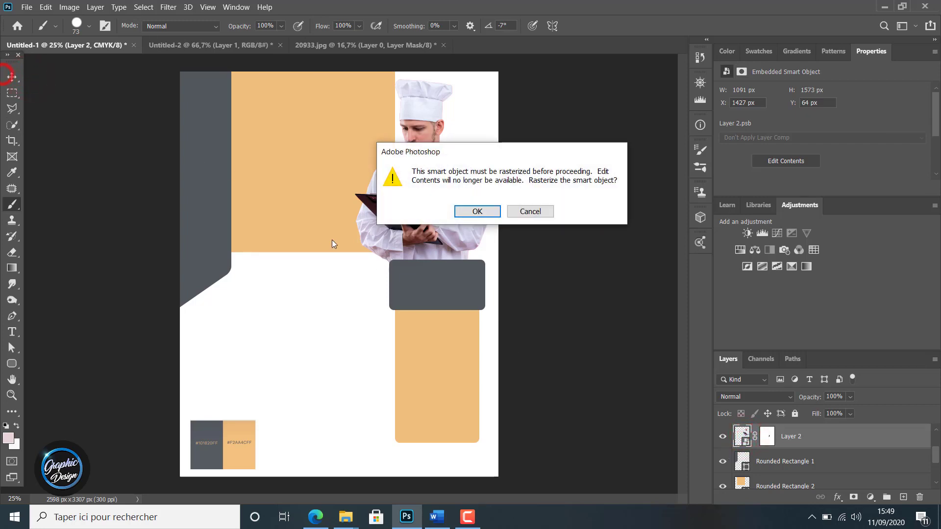
click(466, 211)
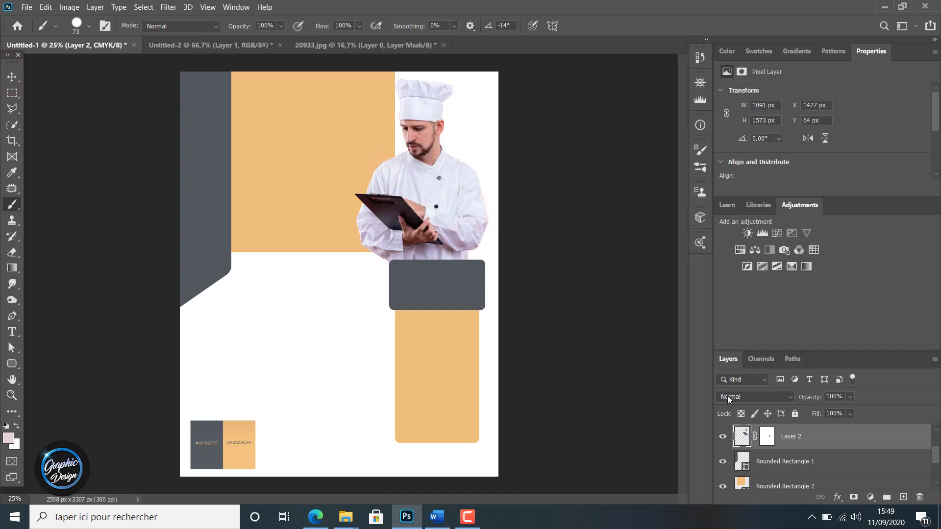
Step: Apply the layer mask on the chef layer and nudge the chef to X 1467 px, Y 68 px
right_click(768, 436)
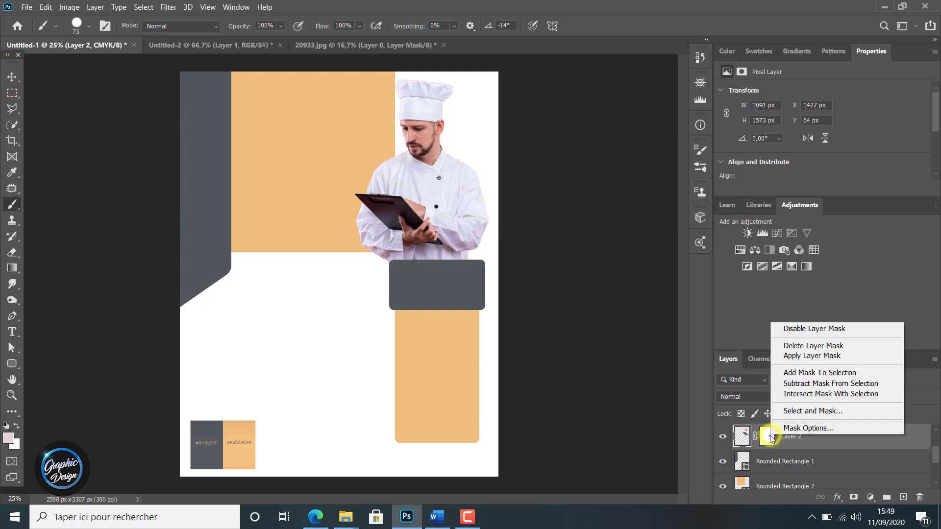
click(813, 355)
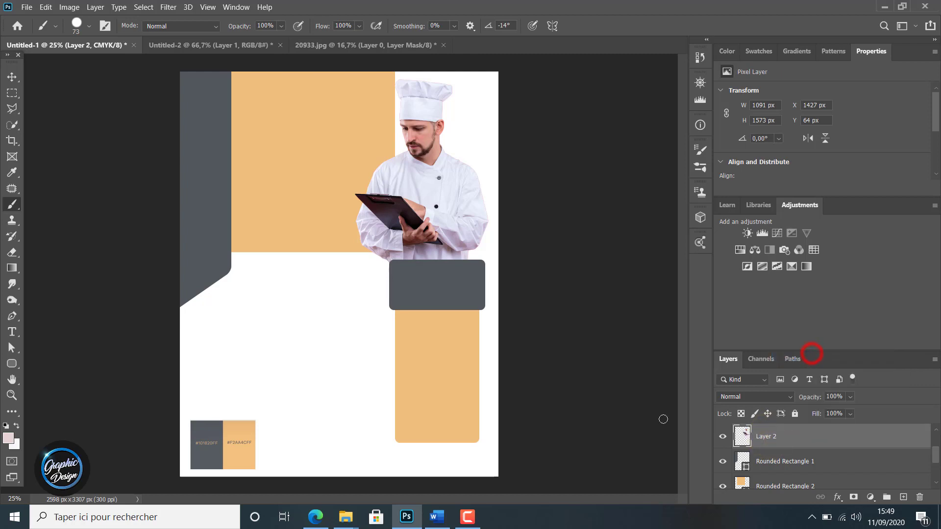
click(12, 77)
key(Right)
key(Right)
key(Right)
key(Right)
key(Right)
key(Right)
key(Right)
key(Right)
key(Right)
key(Right)
key(Right)
key(Right)
key(Right)
key(Right)
key(Right)
key(Right)
key(Right)
key(Right)
key(Right)
key(Right)
key(Right)
key(Right)
key(Right)
key(Right)
key(Right)
key(Right)
key(Right)
key(Right)
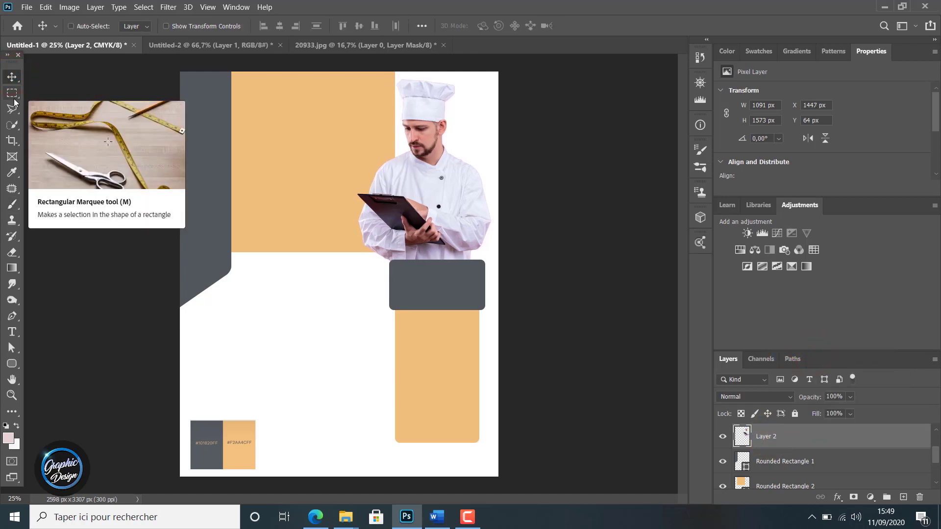
key(Right)
key(Right)
key(Right)
key(Right)
key(Right)
key(Right)
key(Right)
key(Right)
key(Right)
key(Right)
key(Right)
key(Right)
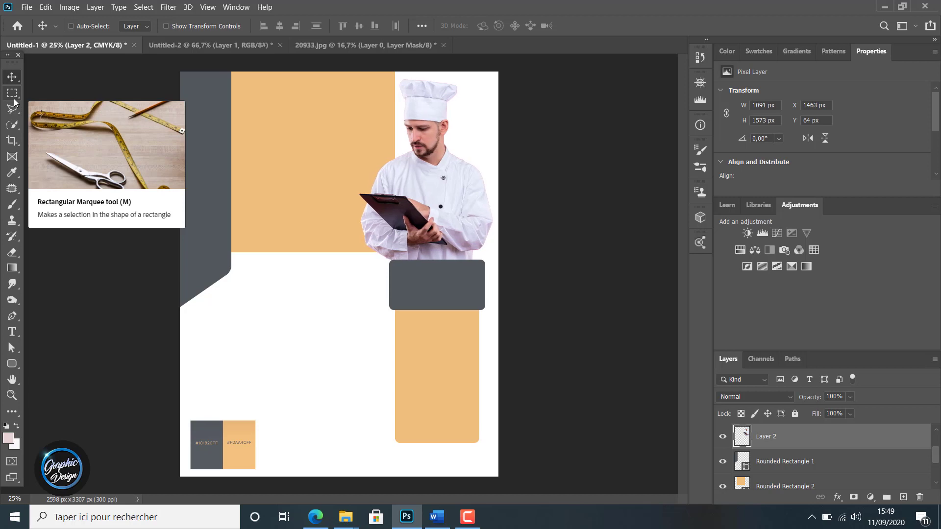
key(Down)
key(Down)
key(Down)
key(Down)
key(Down)
key(Down)
key(Down)
key(Down)
key(Down)
key(Down)
key(Down)
key(Down)
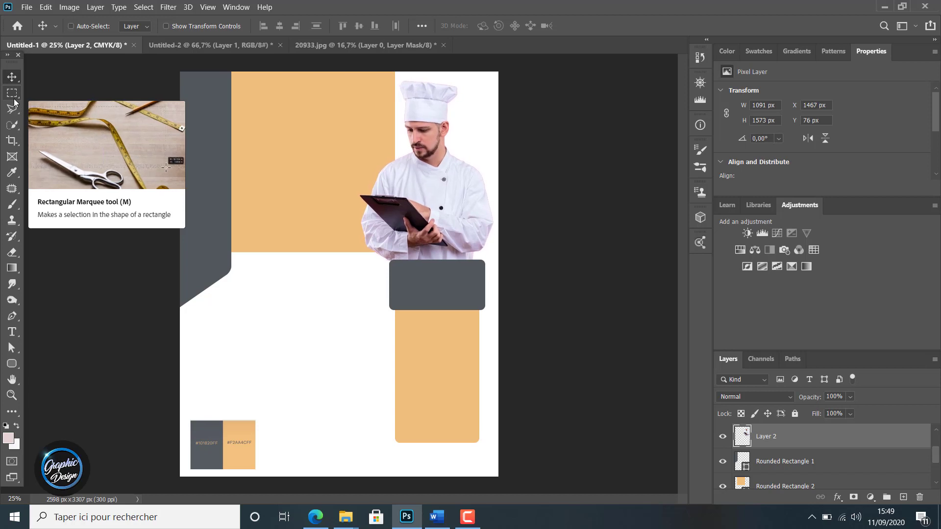
key(Up)
key(Up)
key(Up)
key(Up)
key(Up)
key(Up)
key(Up)
key(Up)
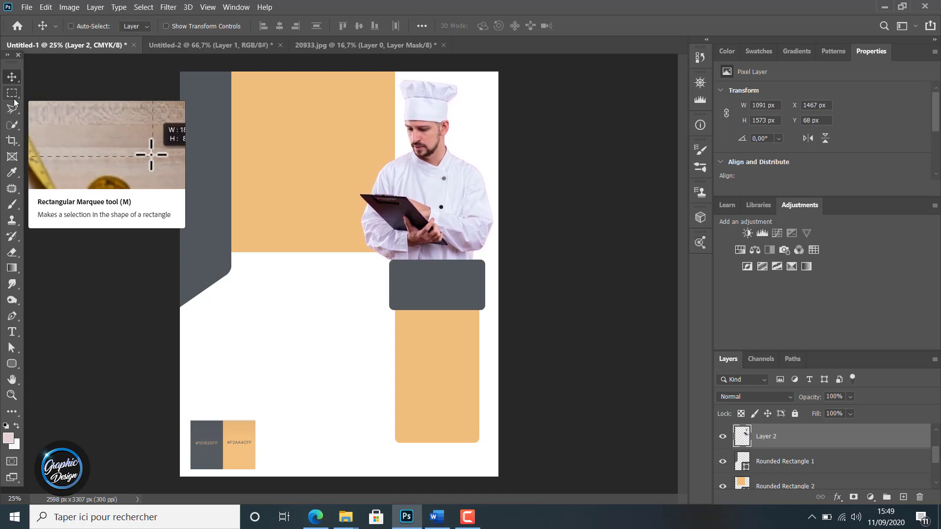
Step: Flip the chef horizontally and move him right to X 1556 px
click(45, 6)
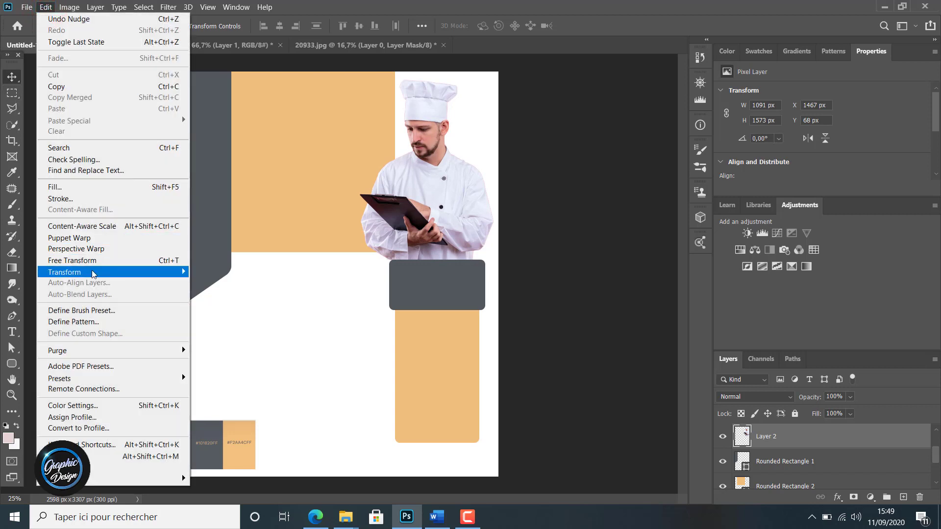
mouse_move(98, 272)
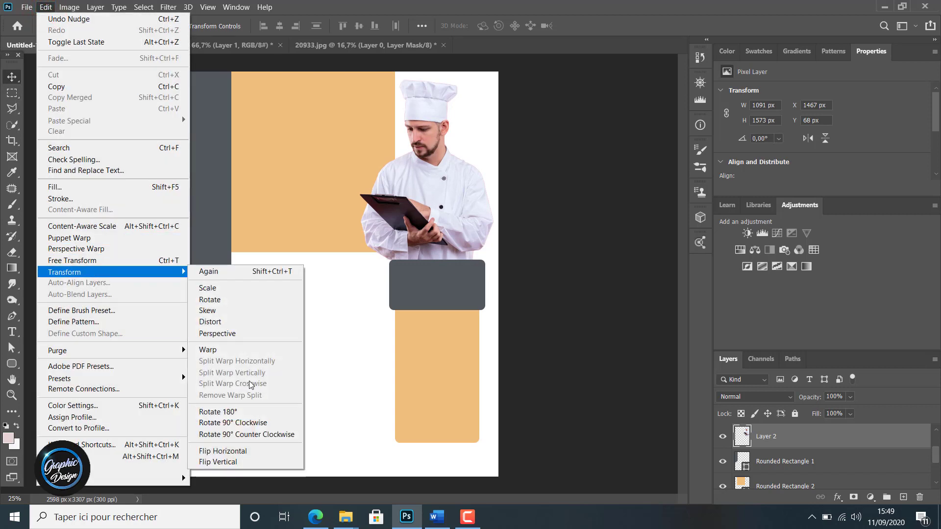
click(229, 451)
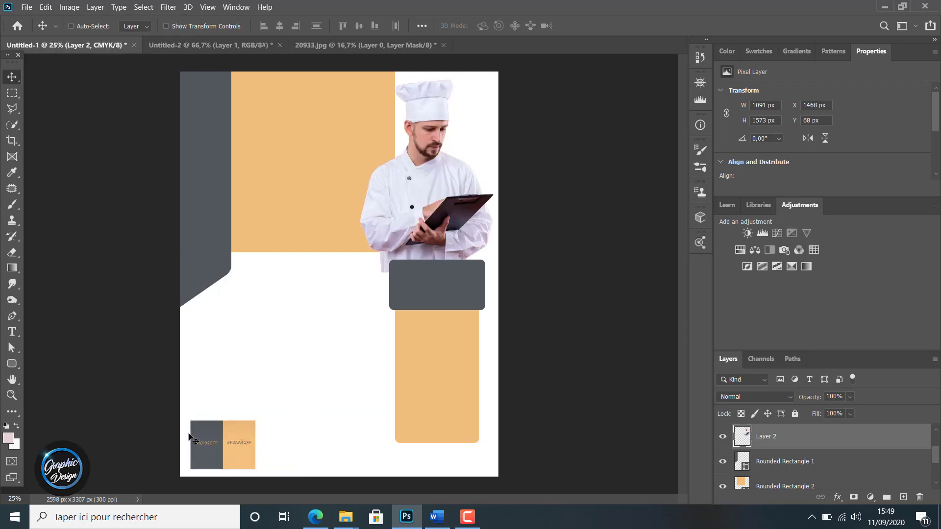
key(Right)
key(Right)
key(Right)
key(Right)
key(Right)
key(Right)
key(Right)
key(Right)
key(Right)
key(Right)
key(Right)
key(Right)
key(Right)
key(Right)
key(Right)
key(Right)
key(Right)
key(Right)
key(Right)
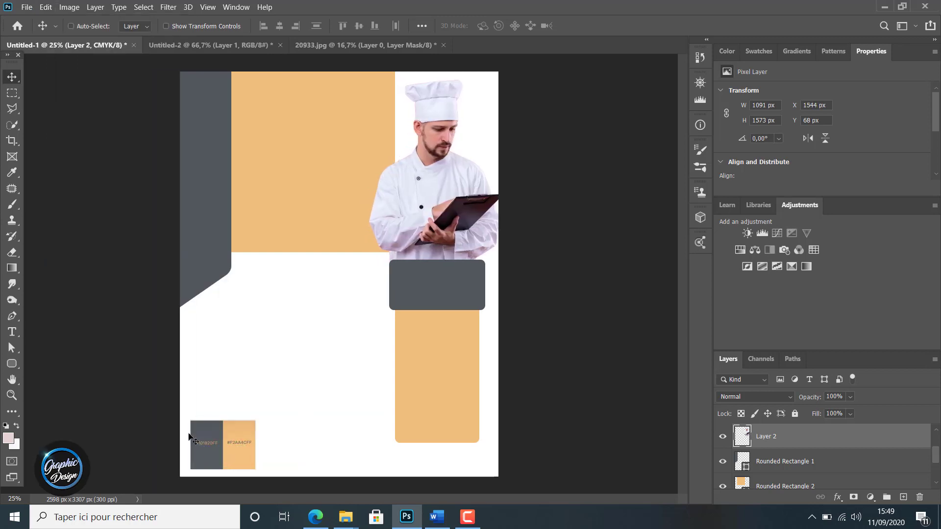
key(Right)
key(Right)
key(Right)
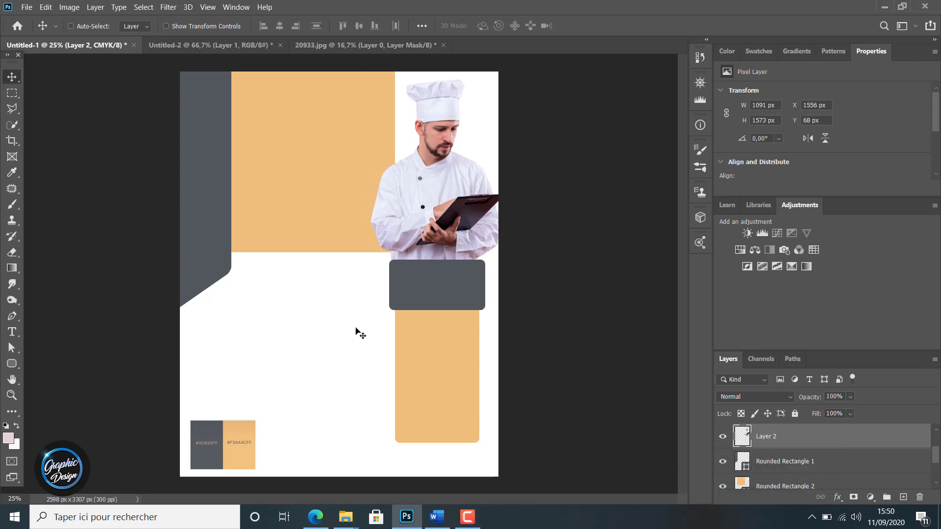
Step: Scale the chef down to 87.17% and shift him right to a centre X of 2075.5 px, committing the transformation
key(ctrl+t)
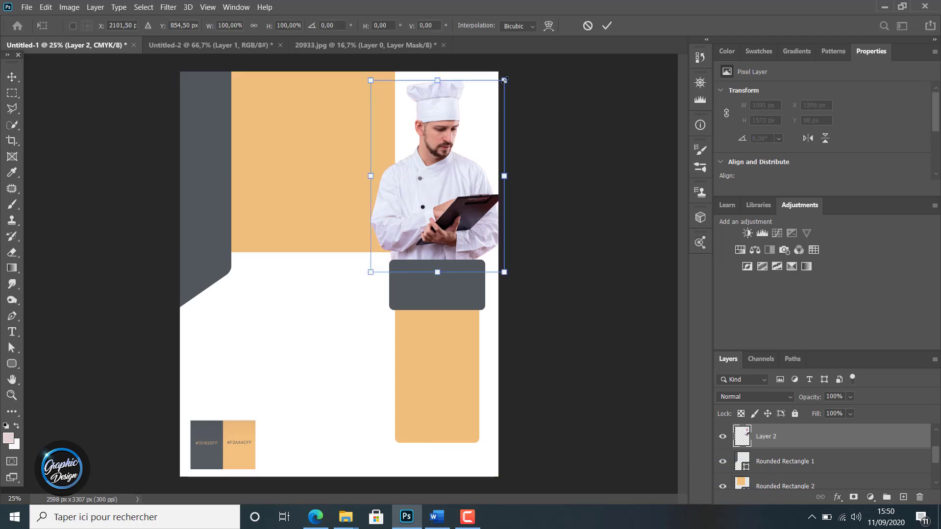
drag(505, 79, 488, 107)
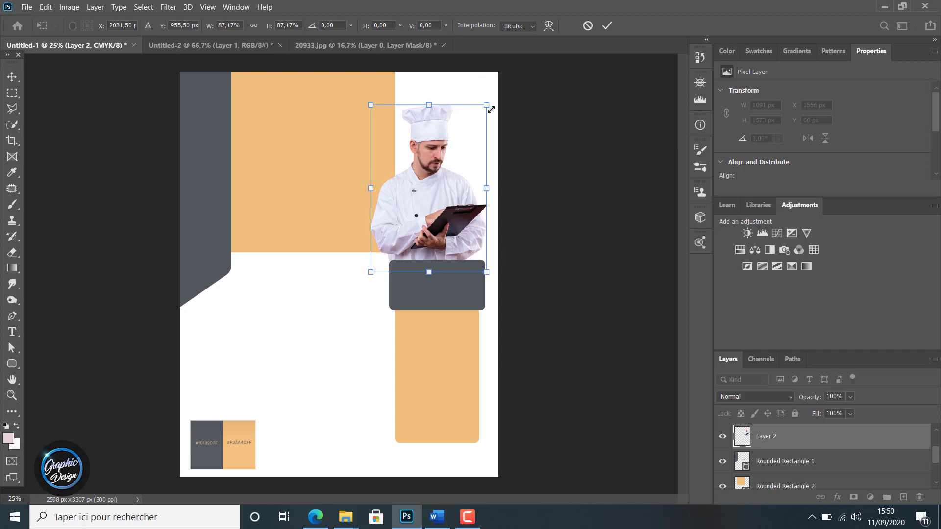
key(Right)
key(Right)
key(Right)
key(Right)
key(Right)
key(Right)
key(Right)
key(Right)
key(Right)
key(Right)
key(Right)
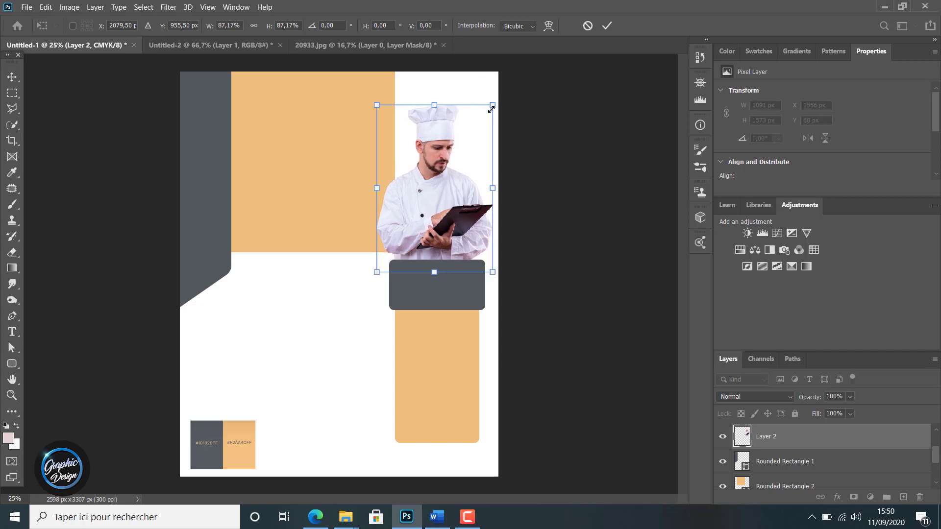
key(Left)
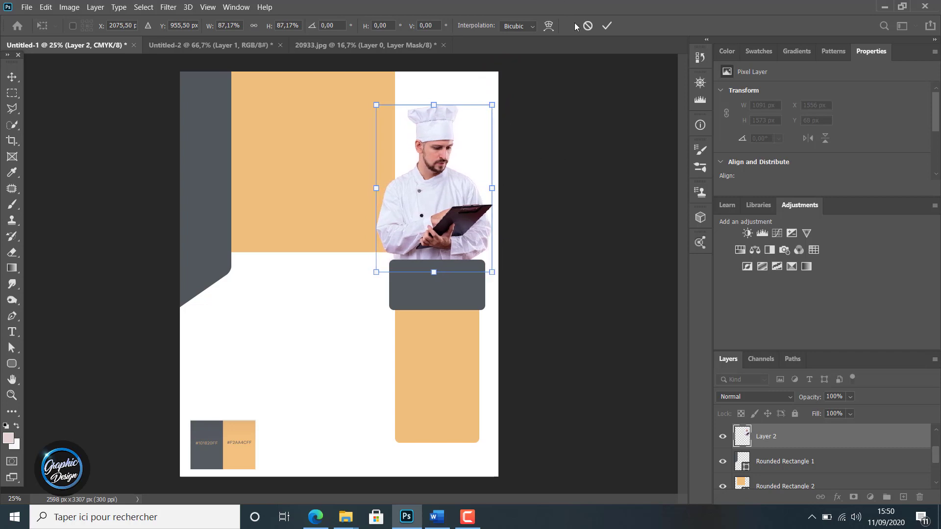
click(607, 26)
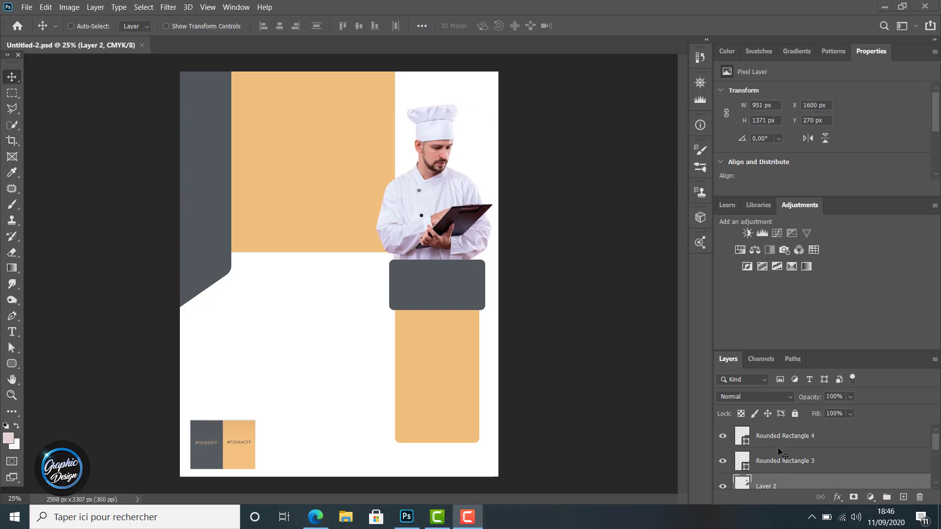
Step: Narrow the orange rounded rectangle below the dark grey block to 90.70% width, centred under that block
drag(782, 436, 783, 465)
click(783, 465)
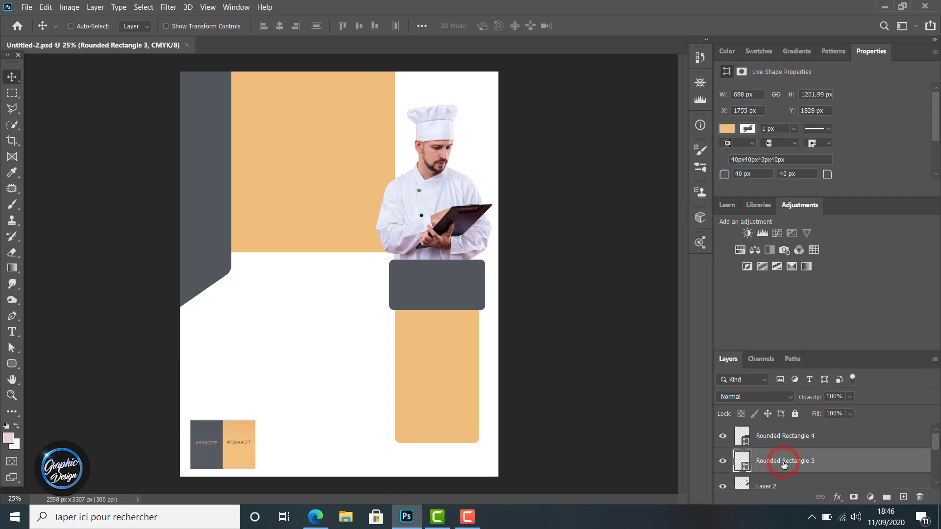
key(ctrl+t)
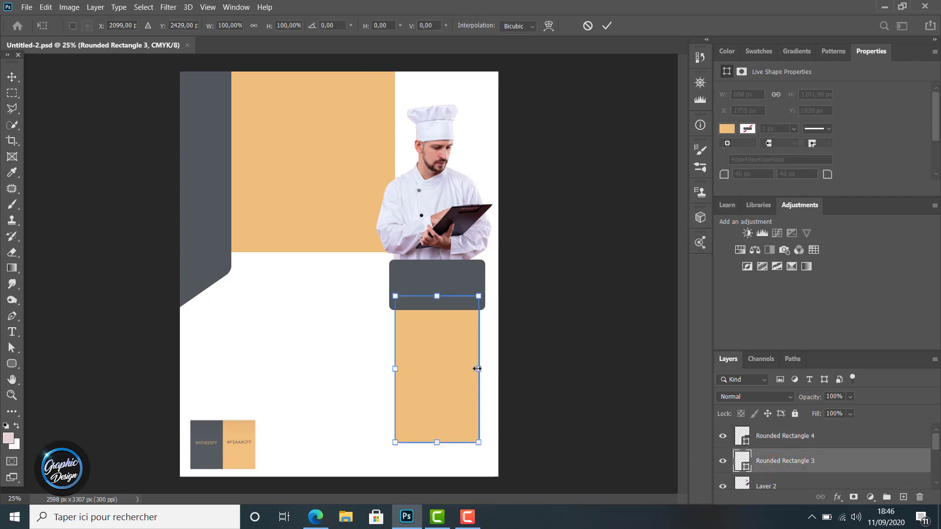
drag(480, 369, 445, 348)
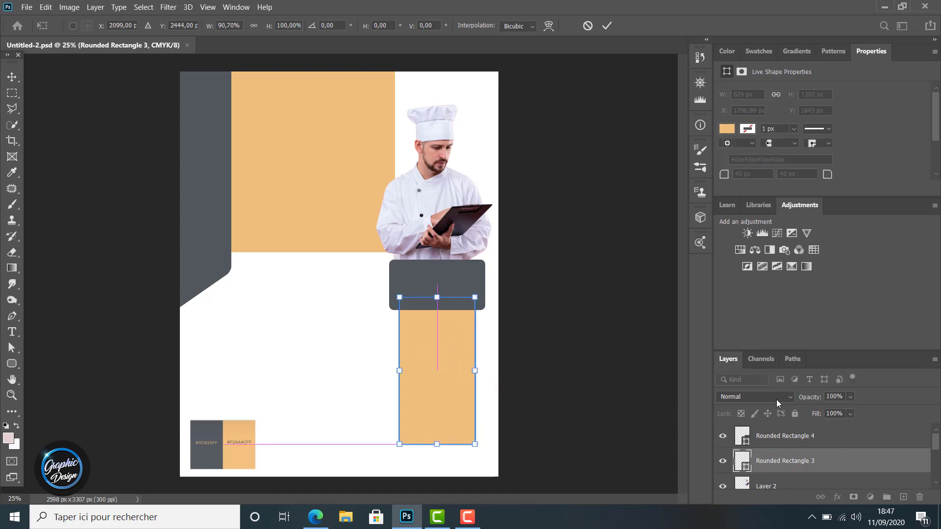
Step: Scale the dark grey rounded block below the chef down to 734 × 385 px and move it right to X 1727 px
click(796, 439)
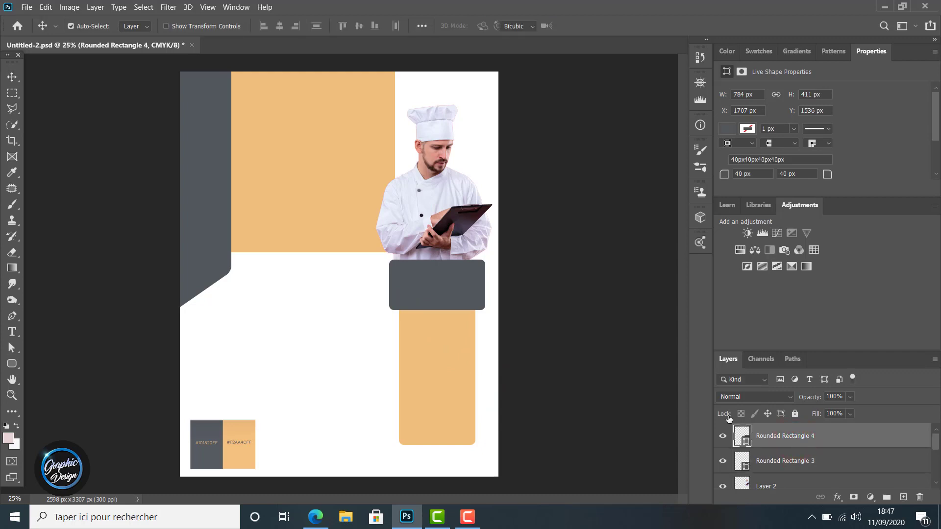
key(ctrl+t)
drag(485, 258, 480, 264)
click(610, 58)
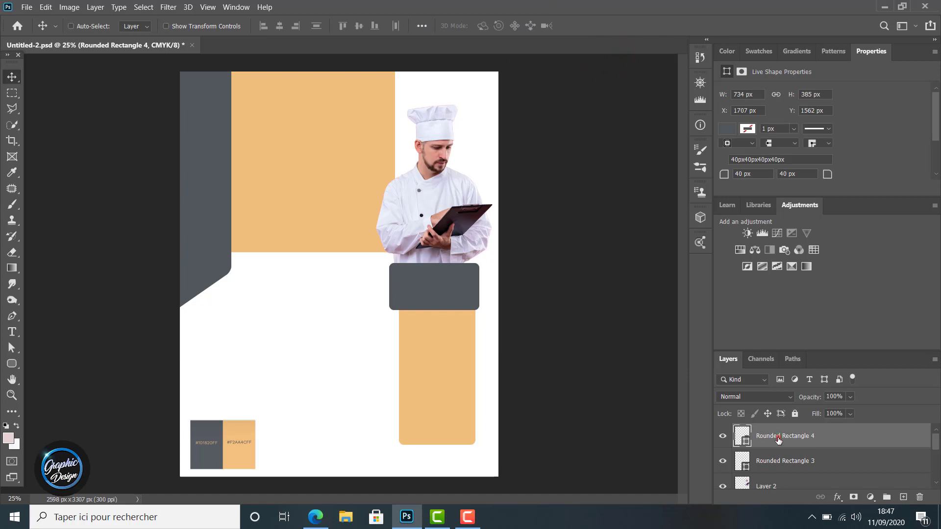
key(Right)
key(Right)
key(Right)
key(Right)
key(Right)
key(Right)
key(Right)
key(Right)
key(Right)
key(Right)
key(Right)
key(Right)
key(Right)
key(Right)
key(Right)
key(Right)
key(Right)
key(Left)
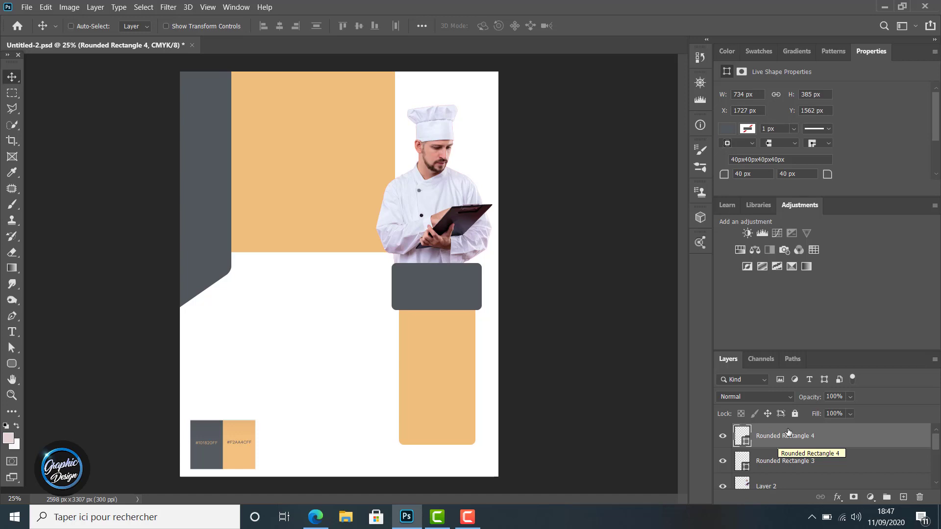
Step: Move the chef layer right to X 1628 px above the dark grey block
click(784, 488)
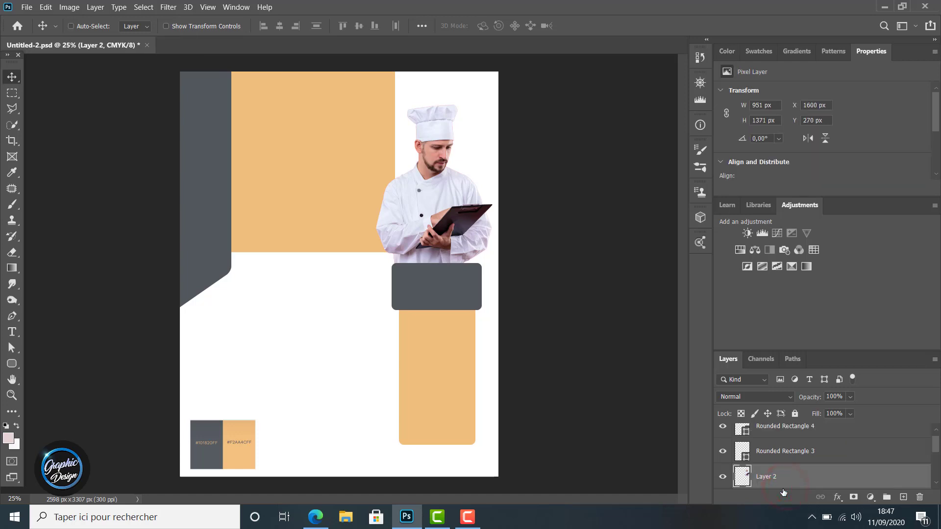
key(Right)
key(Right)
key(Right)
key(Right)
key(Right)
key(Right)
key(Right)
key(Right)
key(Right)
key(Right)
key(Right)
key(Right)
key(Right)
key(Right)
key(Right)
key(Right)
key(Right)
key(Right)
key(Right)
key(Right)
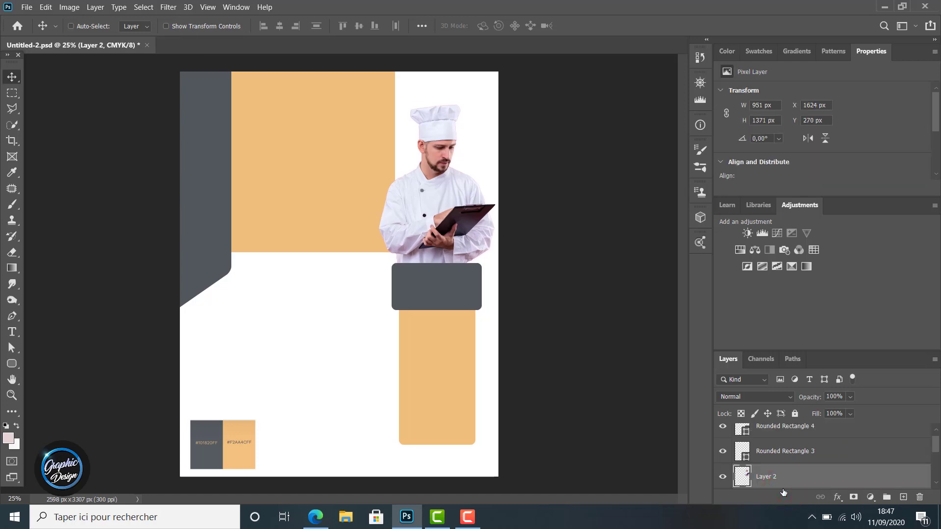
key(Right)
key(Right)
key(Right)
key(Right)
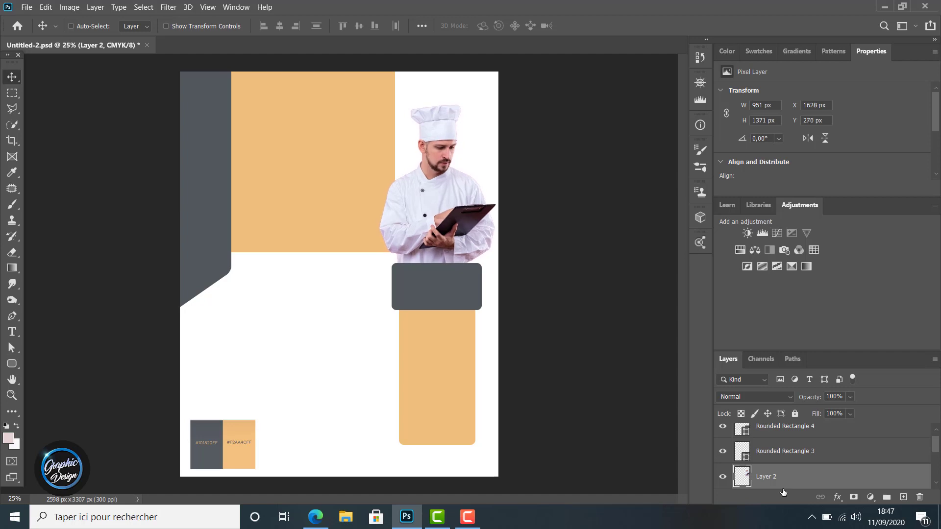
Step: Widen the large orange rectangle behind the chef to 1492 px by extending its right edge
scroll(822, 465, down, 2)
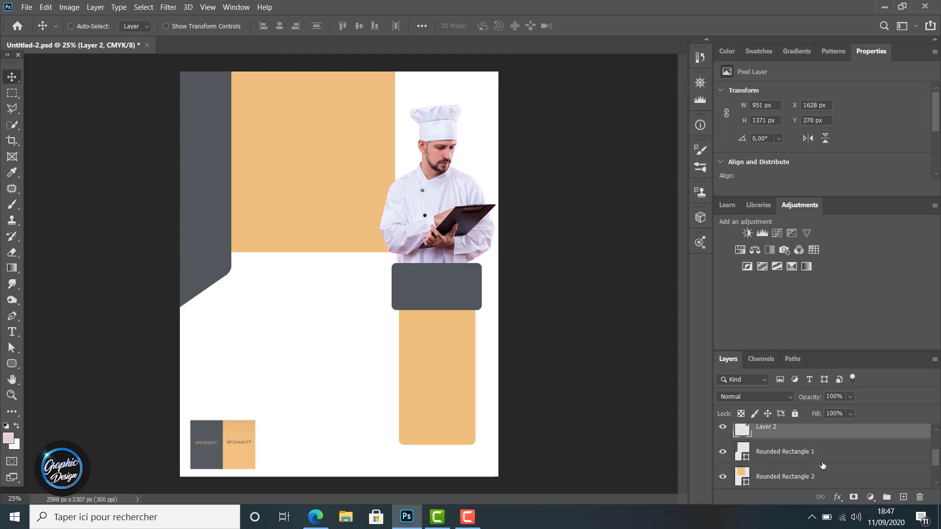
click(810, 478)
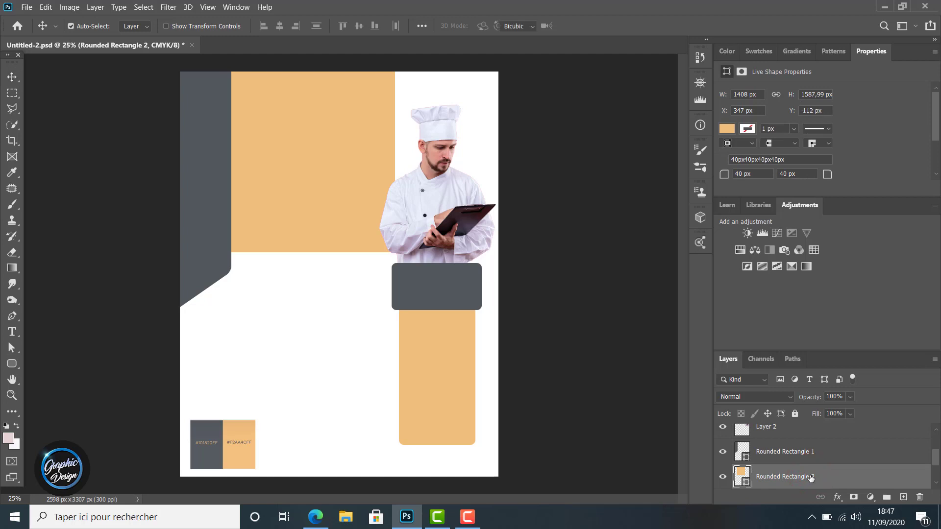
key(ctrl+t)
drag(394, 150, 405, 148)
click(610, 26)
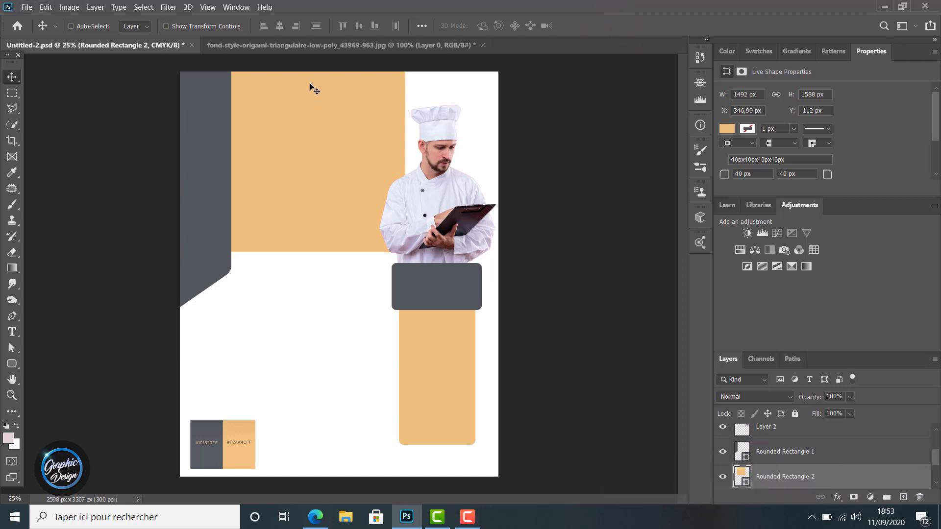
Step: Bring the low-poly image into the flyer document above the large orange rectangle's layer and convert it to a smart object
click(273, 39)
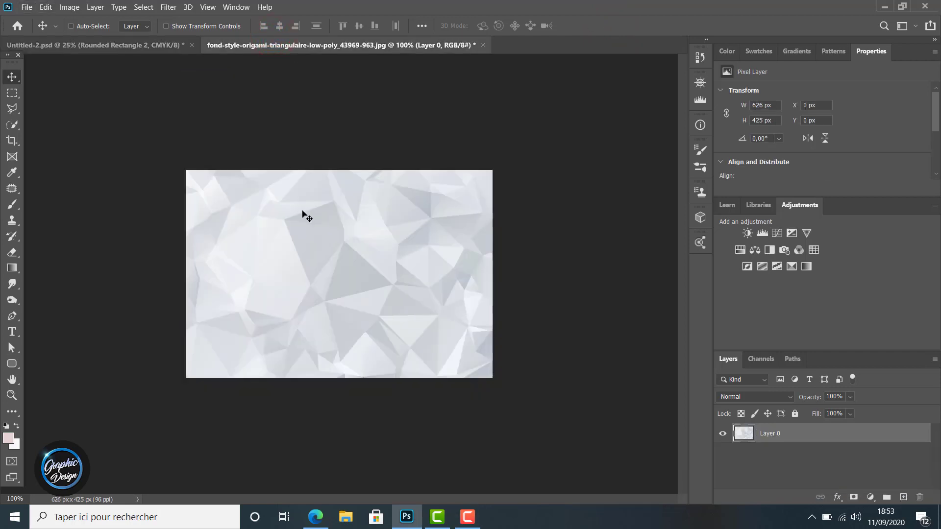
drag(302, 249, 304, 166)
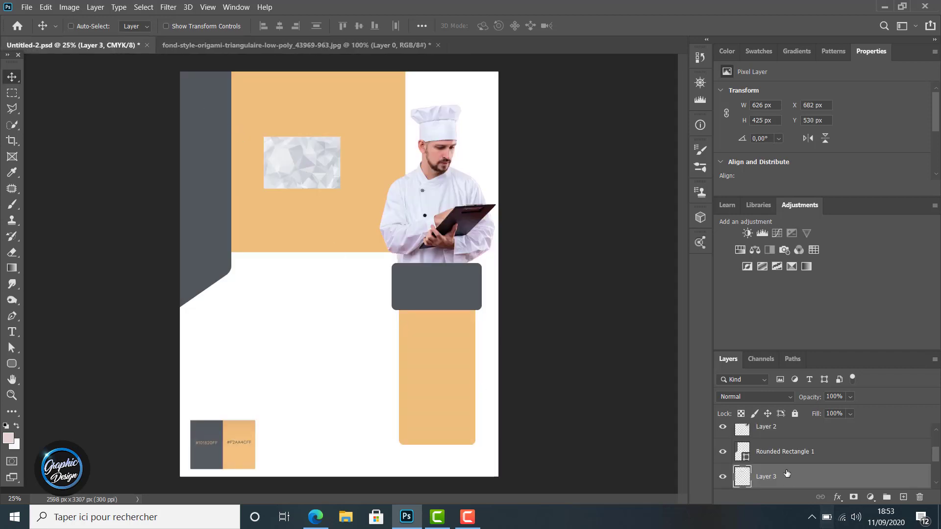
scroll(787, 472, down, 2)
right_click(775, 439)
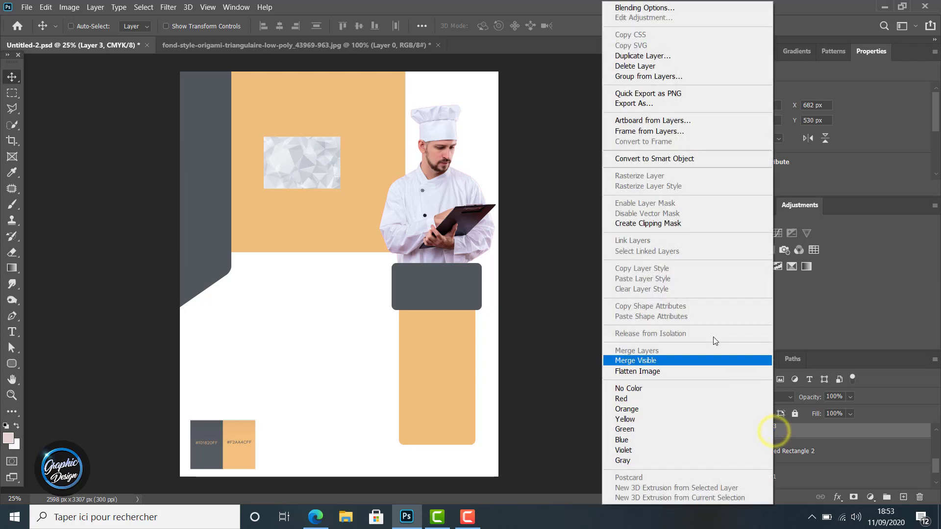
click(649, 159)
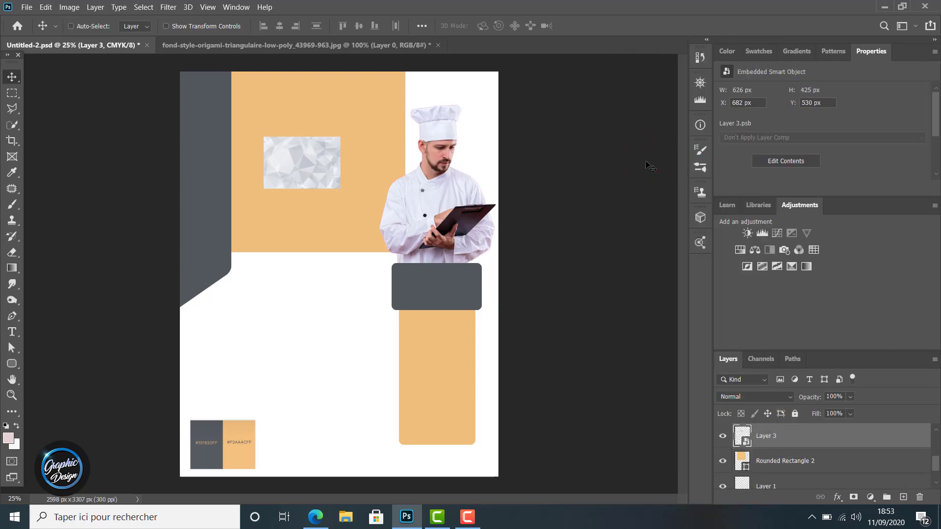
Step: Enlarge the low-poly image to 1421 × 1476 px so it covers the visible part of the large orange rectangle
key(ctrl+t)
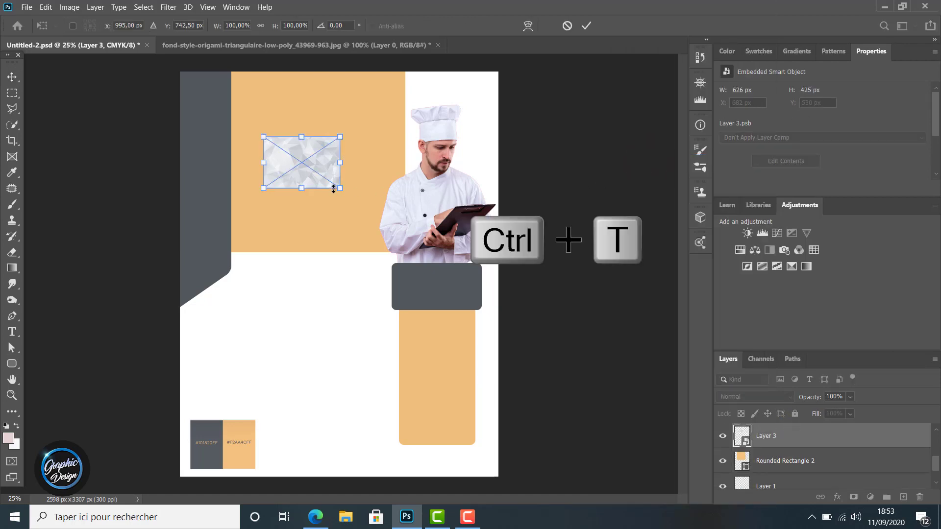
drag(339, 187, 311, 98)
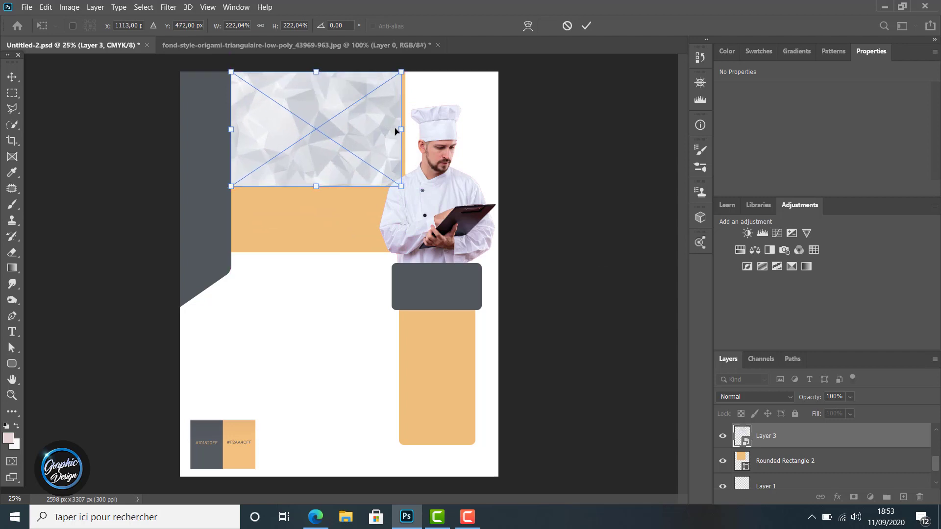
drag(401, 130, 404, 130)
drag(316, 187, 321, 254)
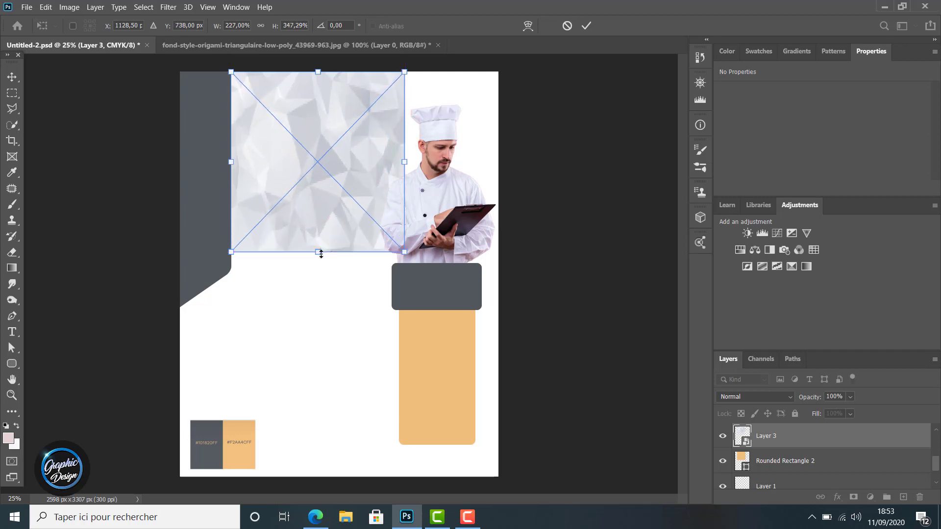
click(587, 25)
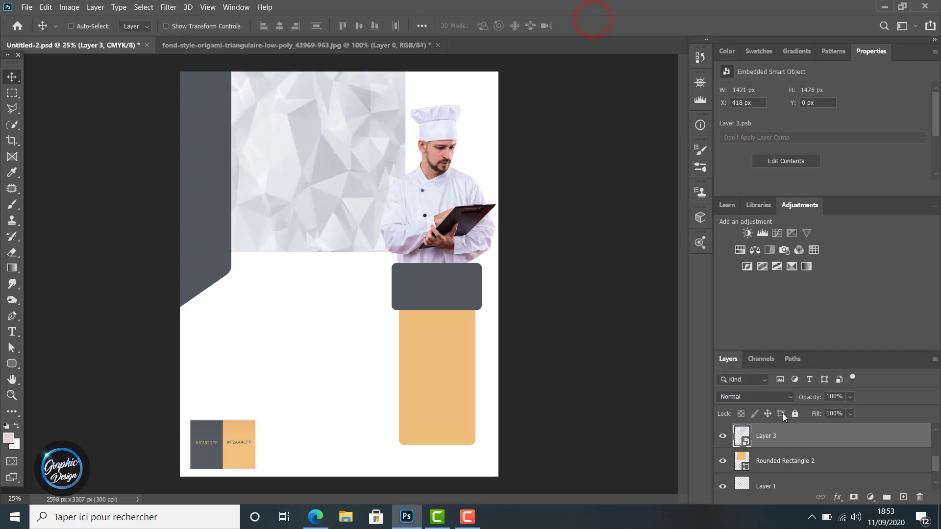
Step: Try the Multiply blend mode on the low-poly layer, and set it to Hard Light
click(777, 397)
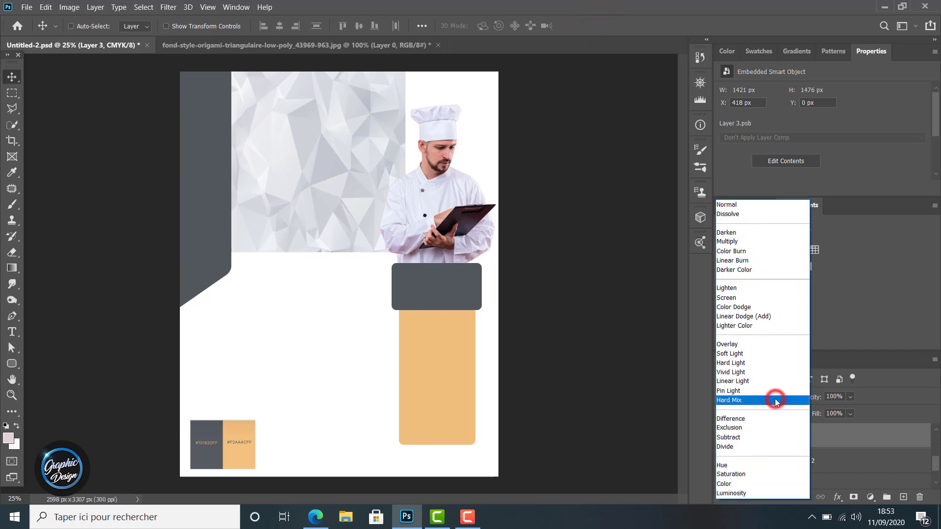
click(743, 242)
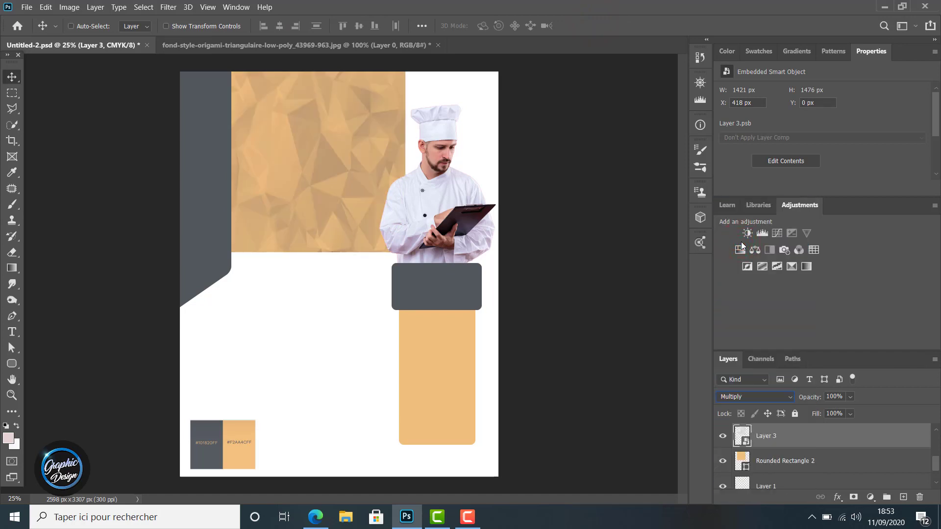
click(775, 397)
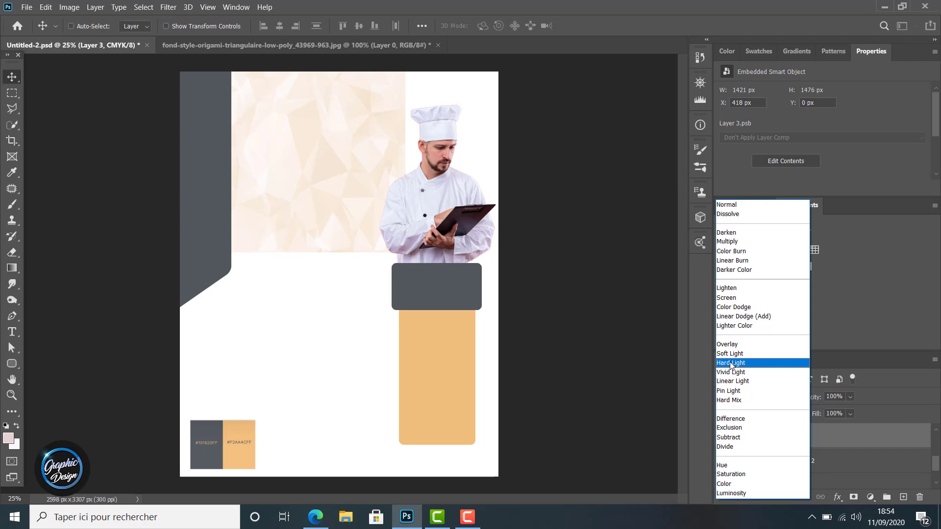
click(731, 363)
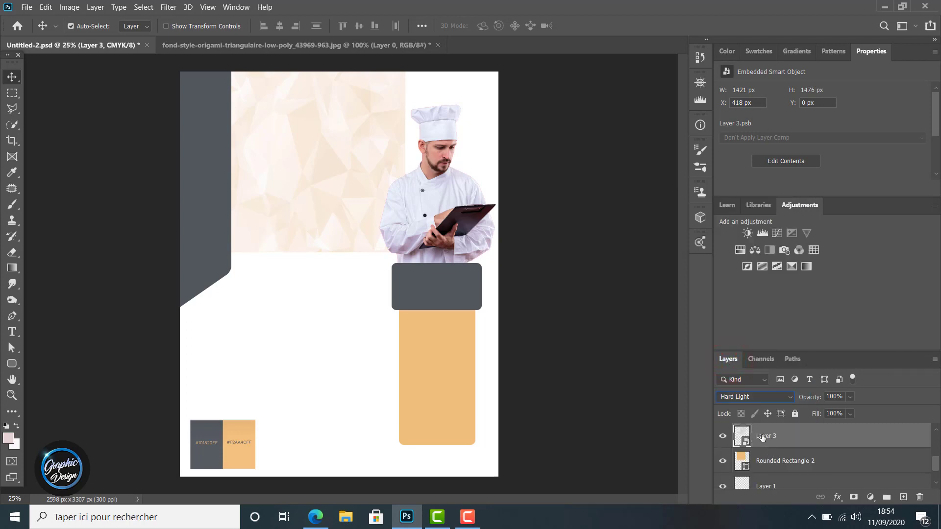
Step: Enlarge the low-poly layer to 1960 × 2036 px at X 254, Y -62 px, and clip it to the large orange rectangle
key(ctrl+t)
drag(405, 252, 470, 320)
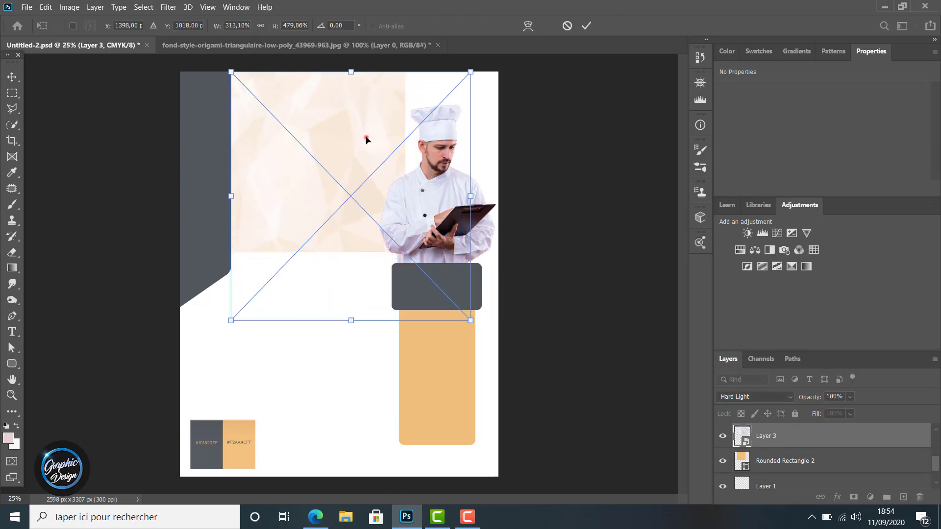
drag(363, 139, 343, 131)
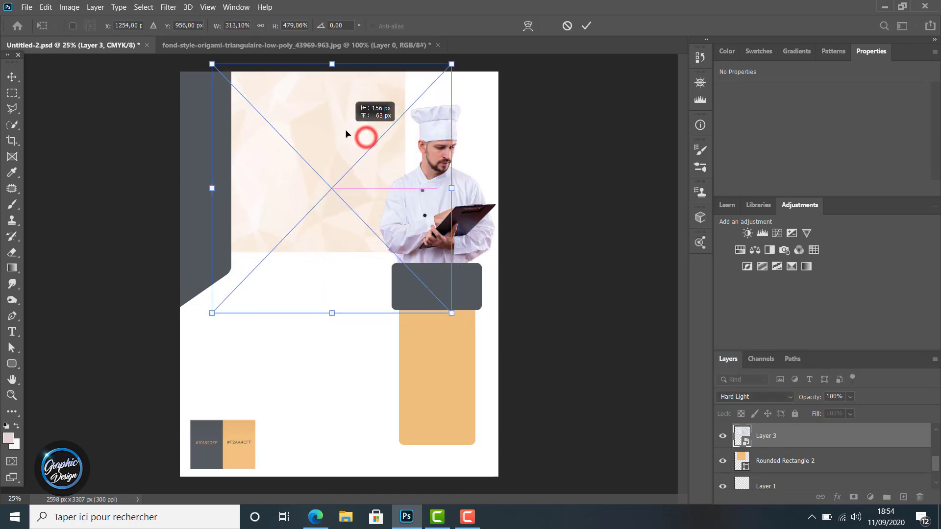
click(588, 26)
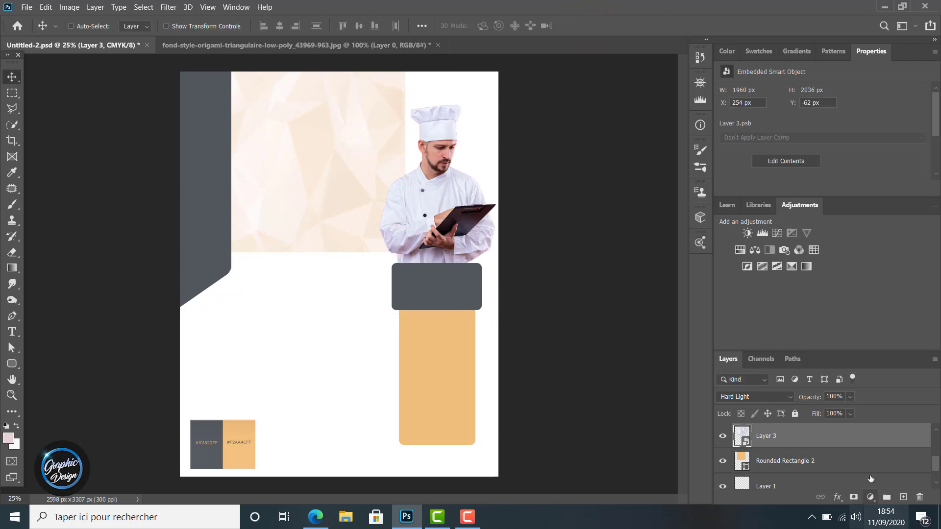
right_click(809, 438)
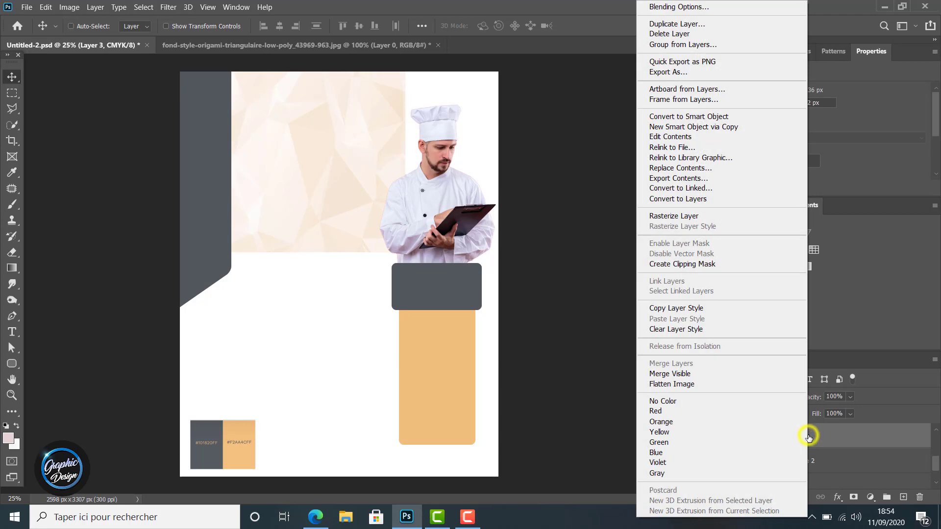
click(722, 264)
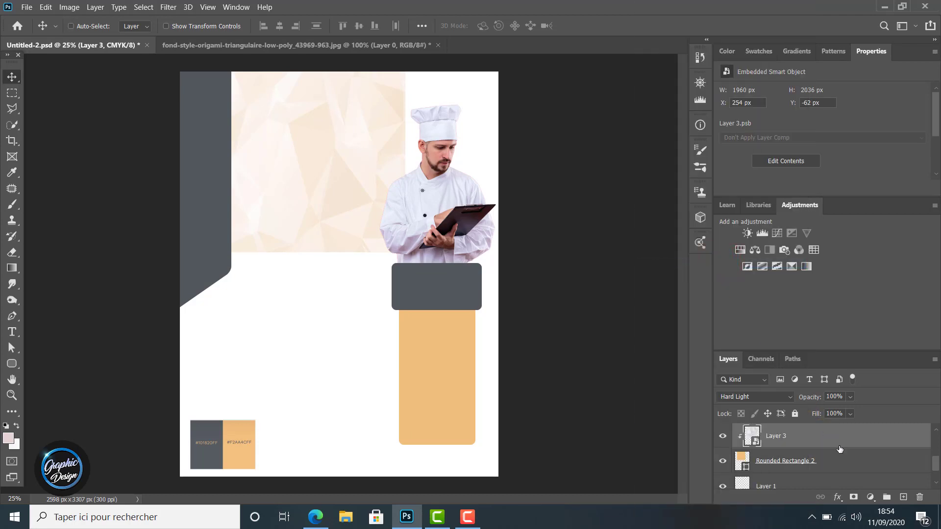
Step: Duplicate the clipped low-poly layer, compare both versions by toggling their visibility, and move the copy to the top of the layer stack
click(815, 432)
key(ctrl+j)
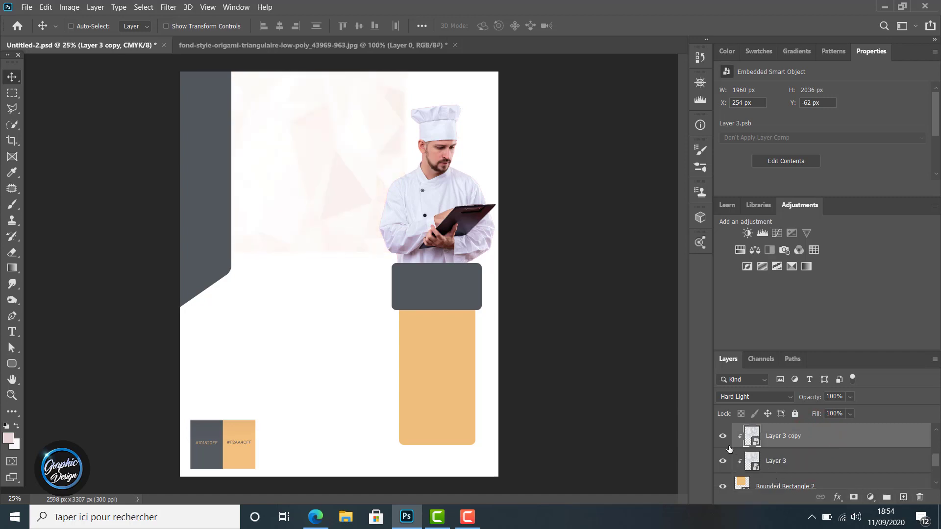
click(722, 461)
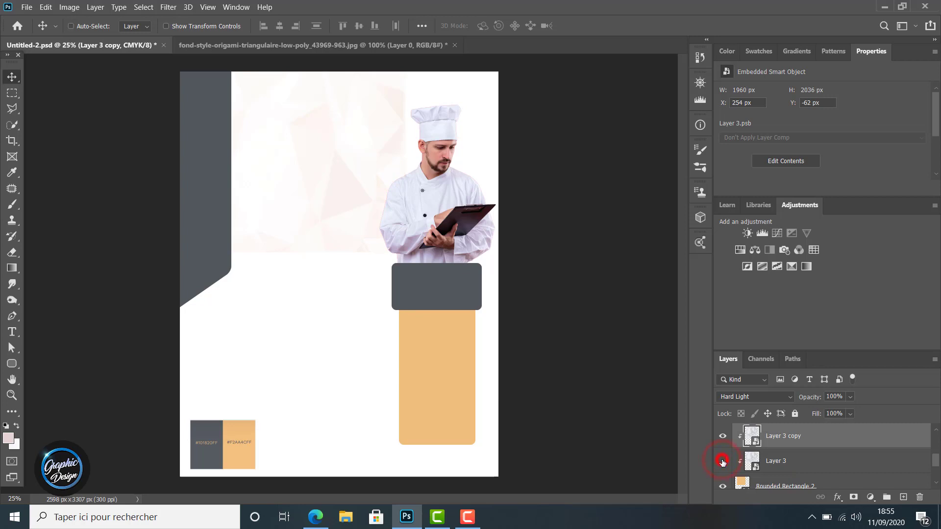
click(722, 461)
click(722, 461)
click(721, 435)
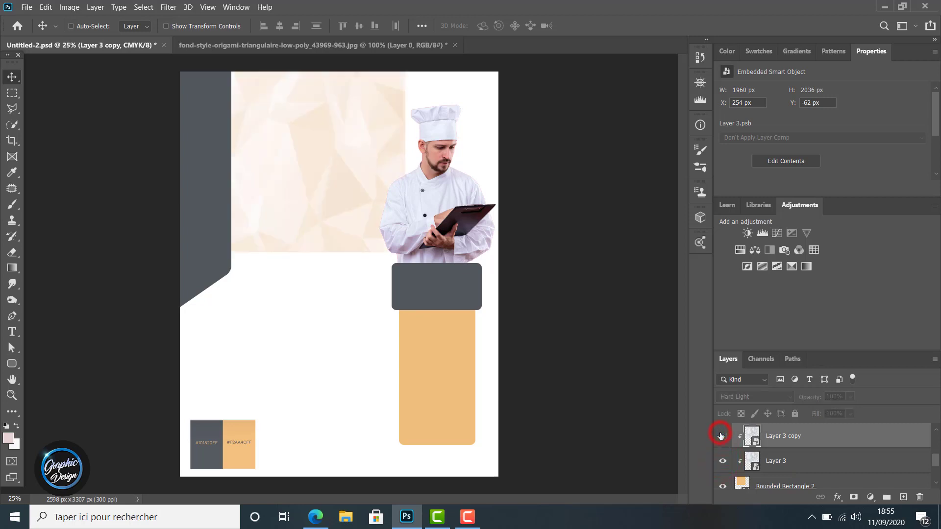
click(721, 436)
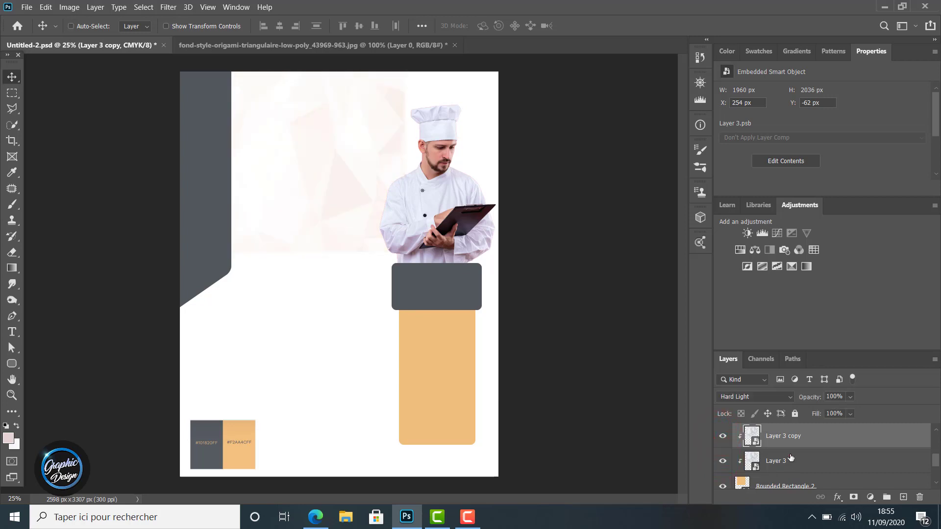
drag(802, 481, 799, 429)
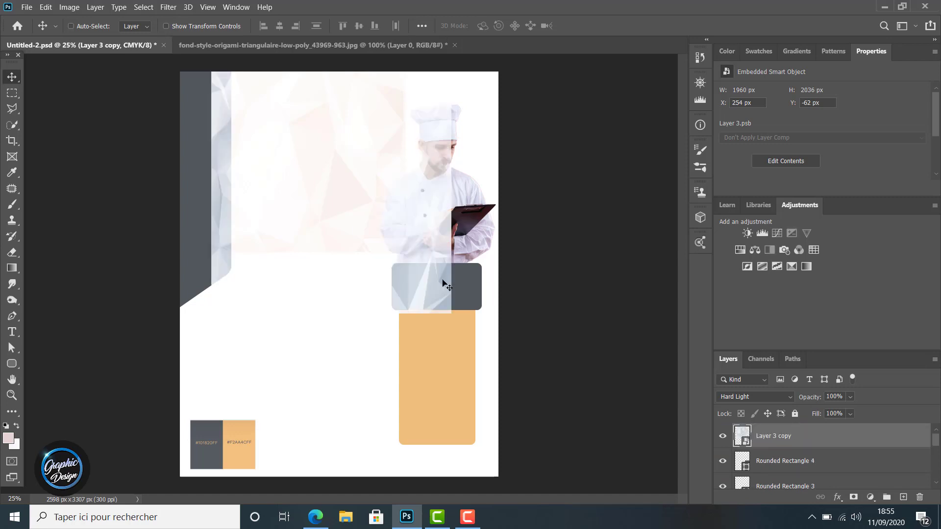
right_click(769, 435)
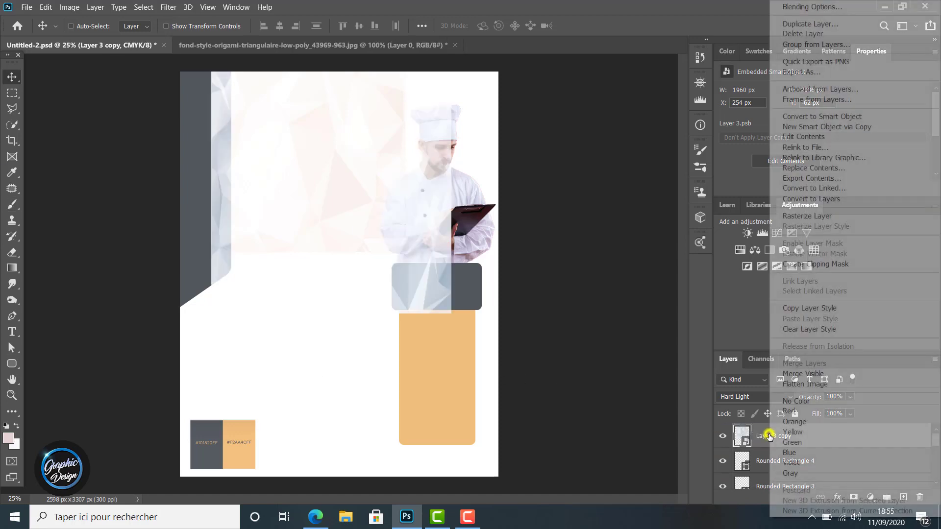
click(795, 265)
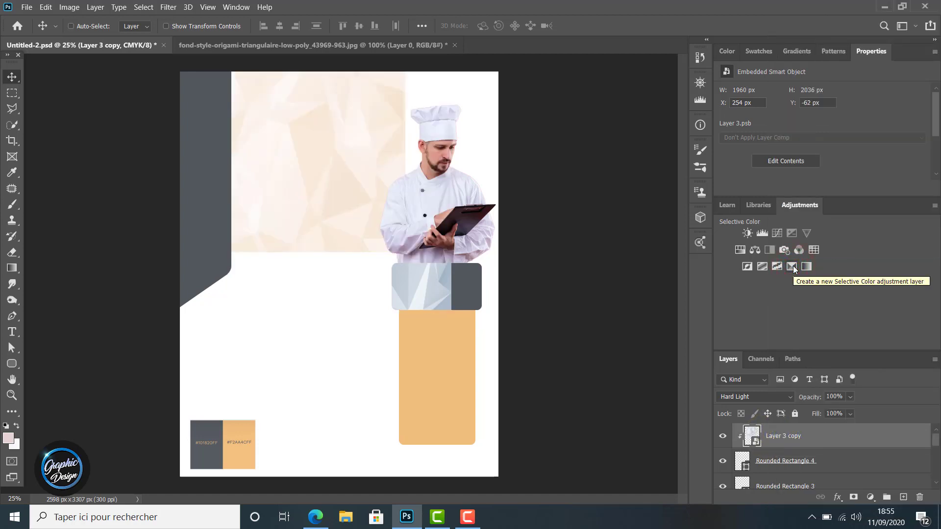
alt+click(794, 448)
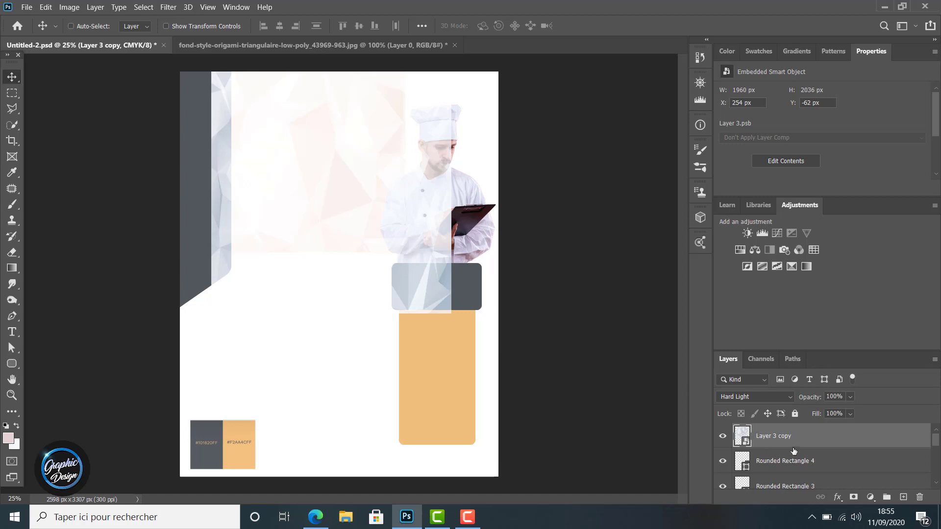
Step: Clip the low-poly copy to the orange rectangle below the dark grey block, and move it to X 617, Y 1090 px
drag(788, 440, 794, 466)
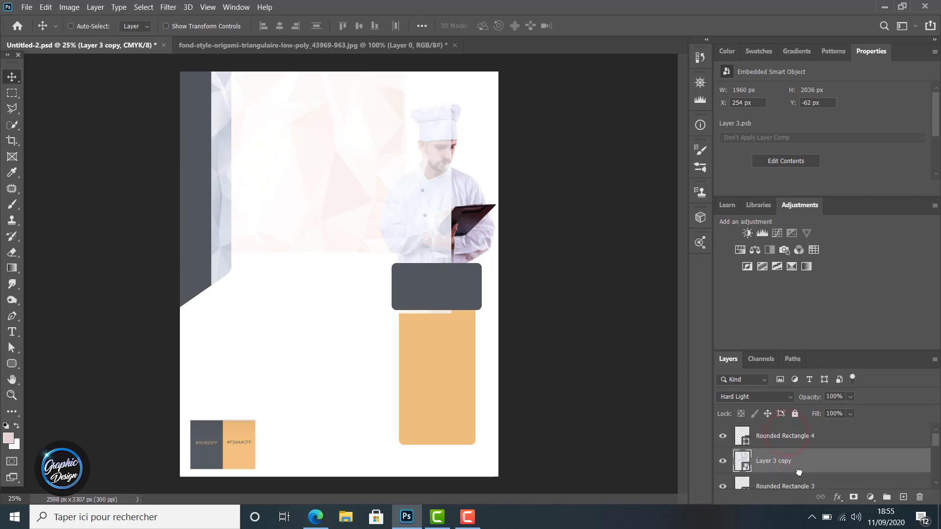
right_click(795, 466)
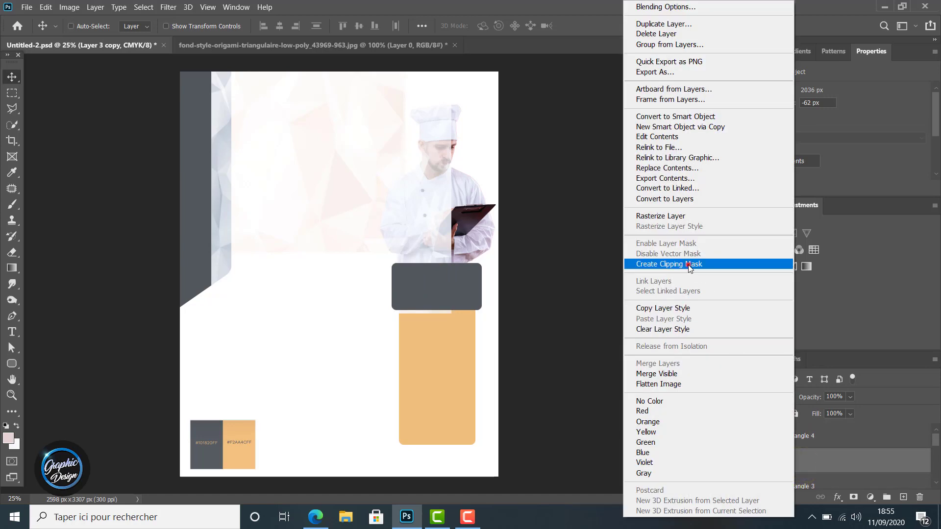
click(688, 264)
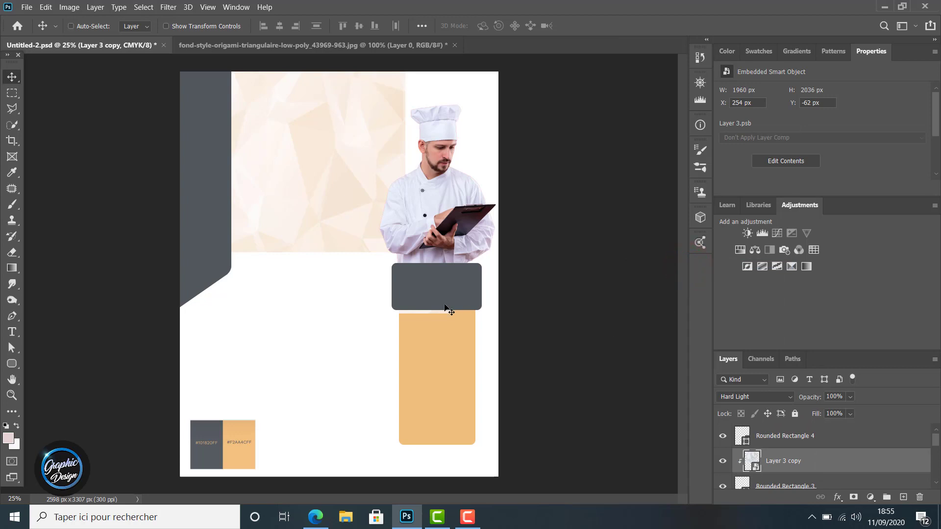
drag(378, 284, 424, 427)
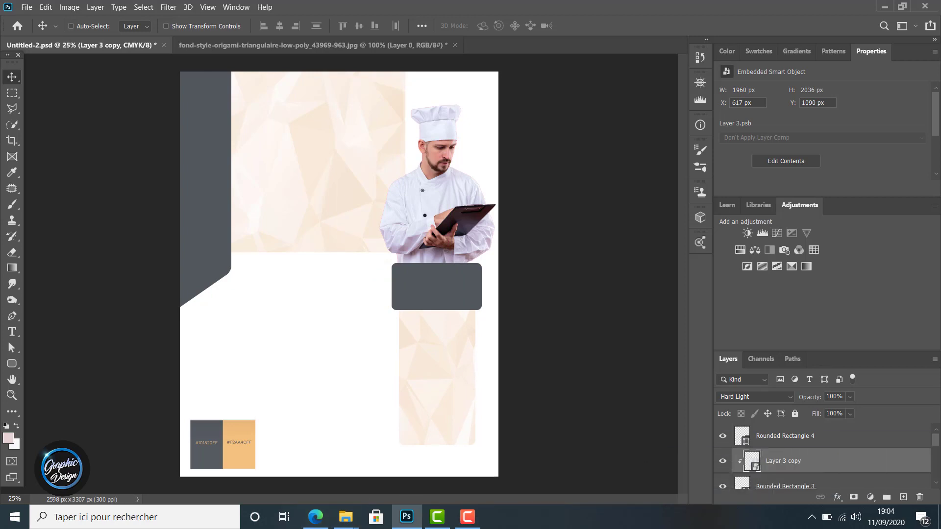
Step: Add an empty layer above the dark grey block's layer and open the image dish-1883501_1920.png
click(817, 432)
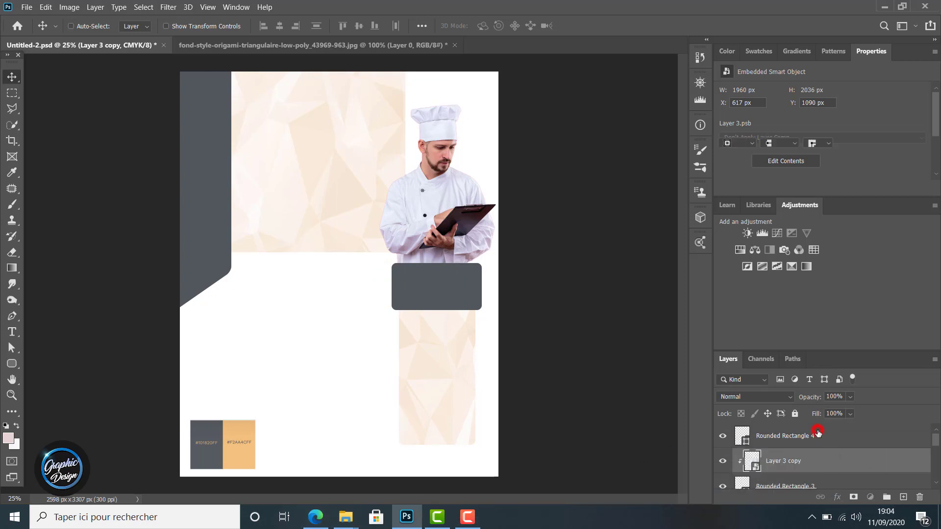
click(903, 497)
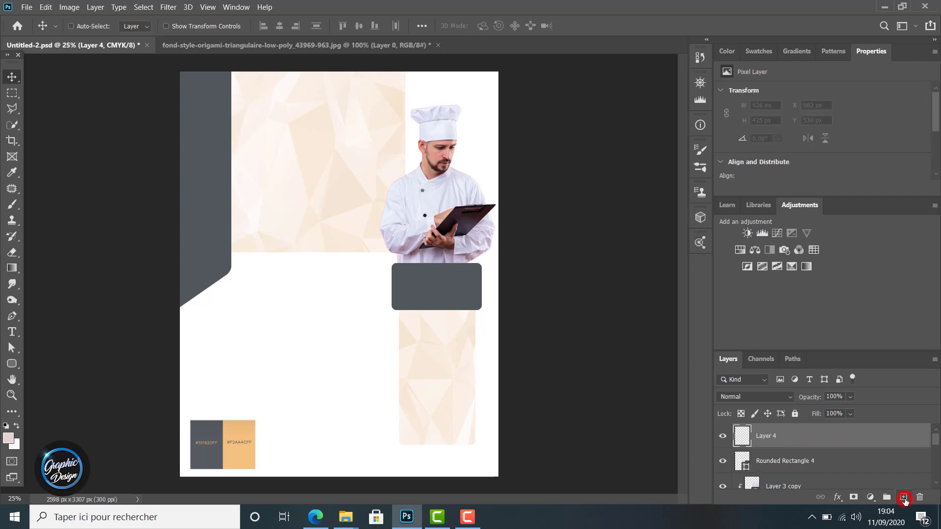
click(47, 8)
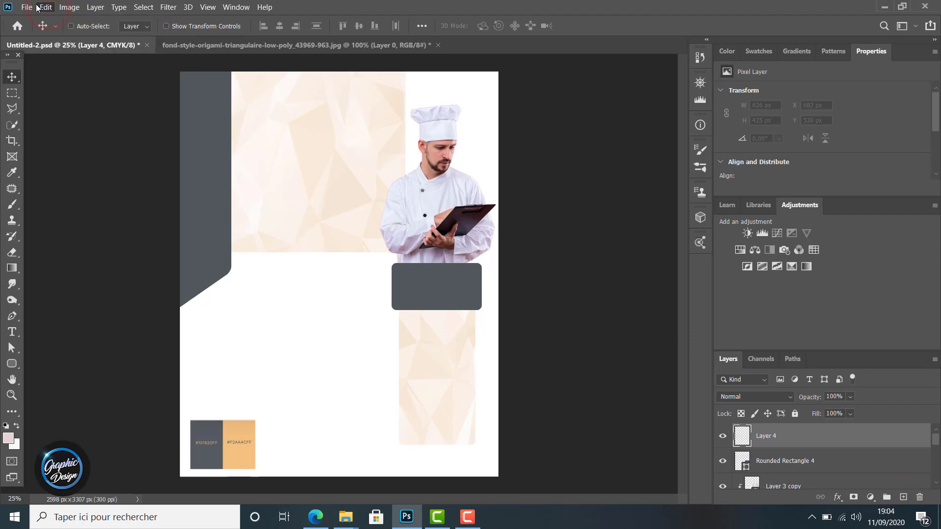
mouse_move(30, 8)
click(48, 31)
click(26, 7)
click(40, 27)
double_click(343, 111)
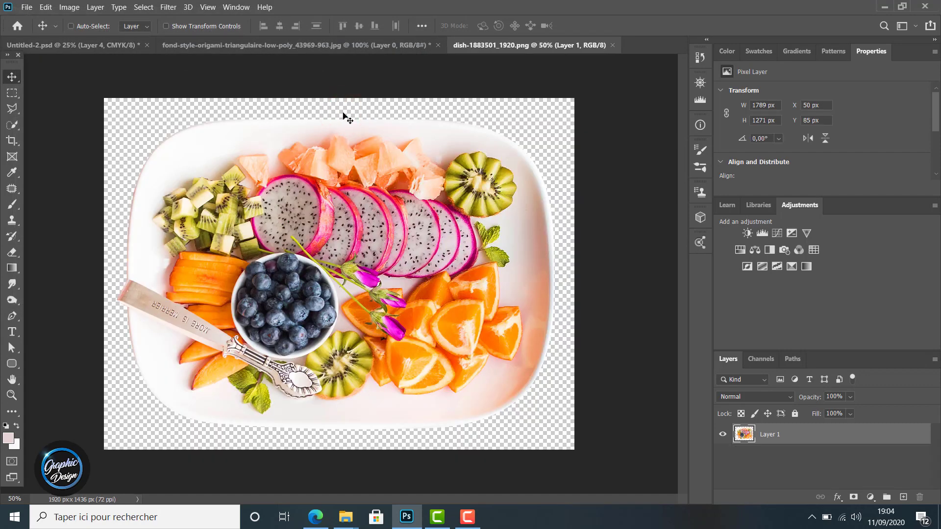
Step: Copy the fruit dish image into the flyer document Untitled-2.psd and convert its layer to a smart object
drag(350, 234, 333, 294)
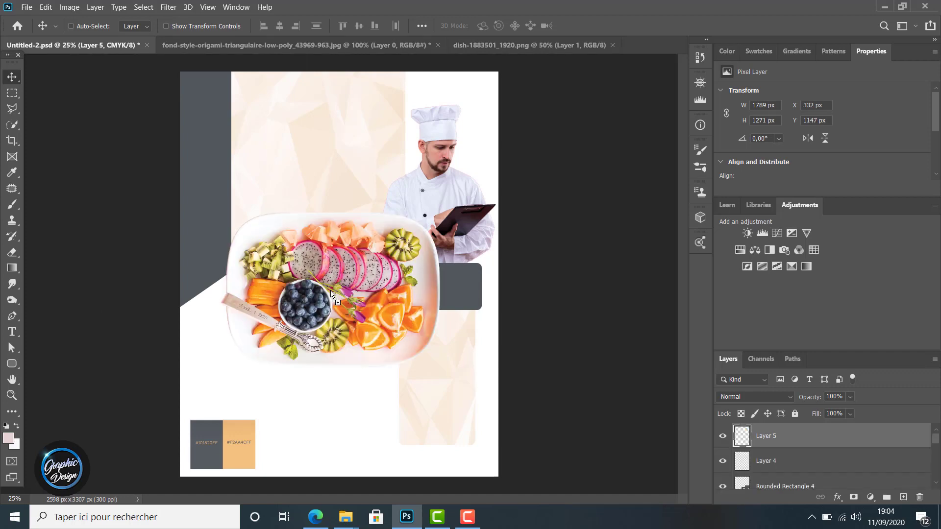
right_click(815, 444)
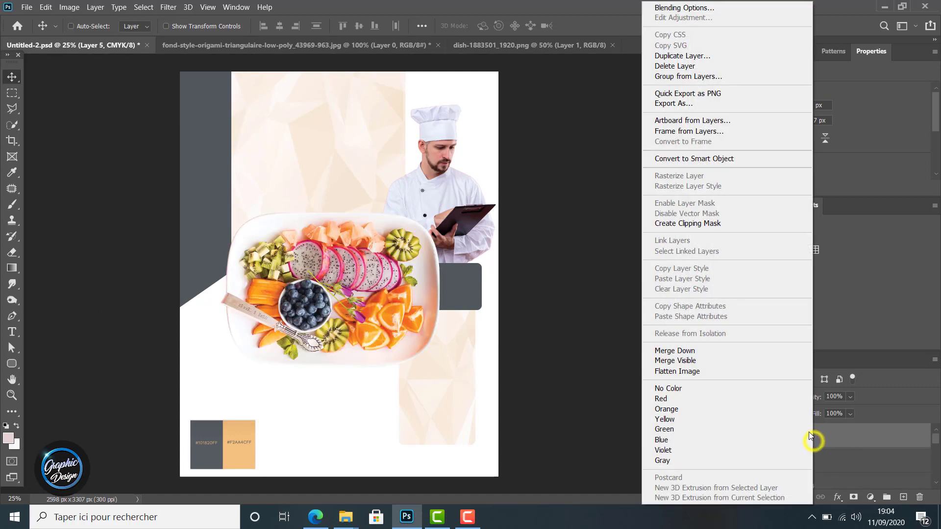
click(702, 159)
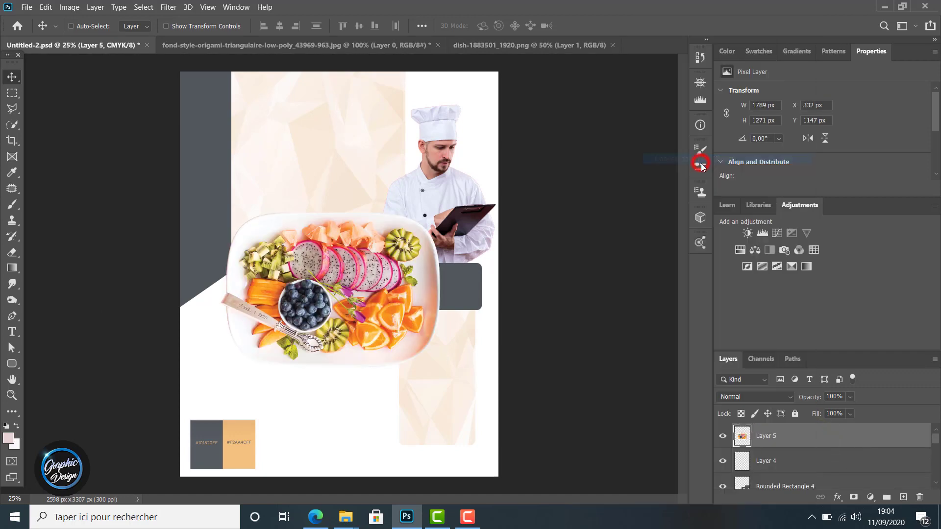
Step: Scale the dish image down to 601 × 427 px and place it at X 996, Y 1843 px beside the small dark grey block
key(ctrl+t)
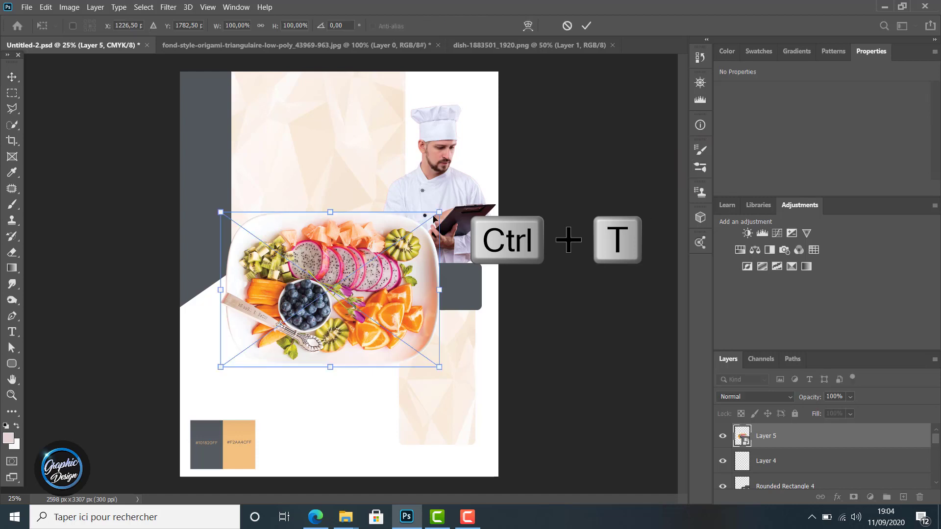
drag(439, 212, 329, 290)
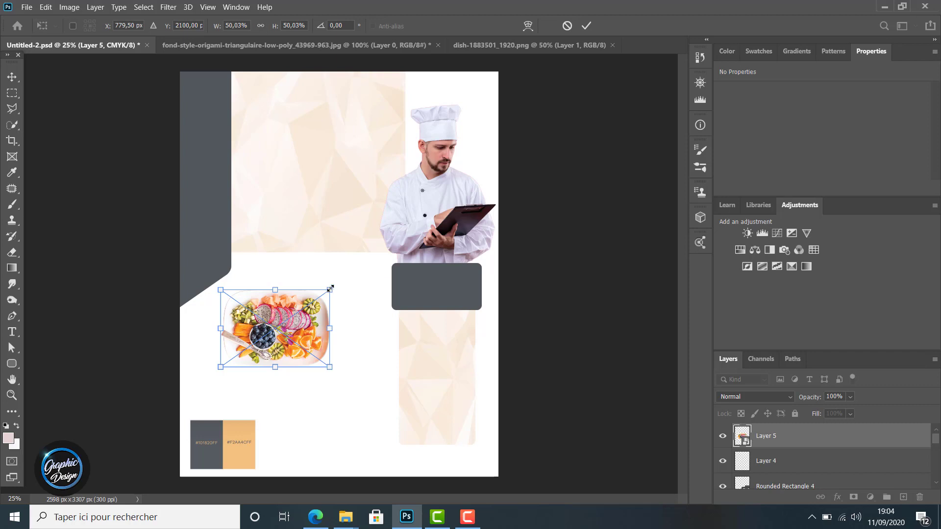
click(588, 26)
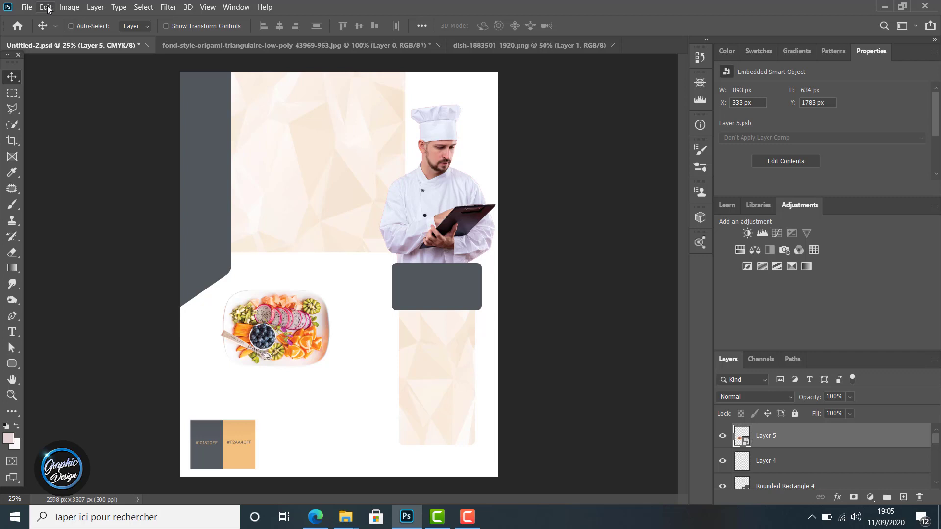
key(ctrl+t)
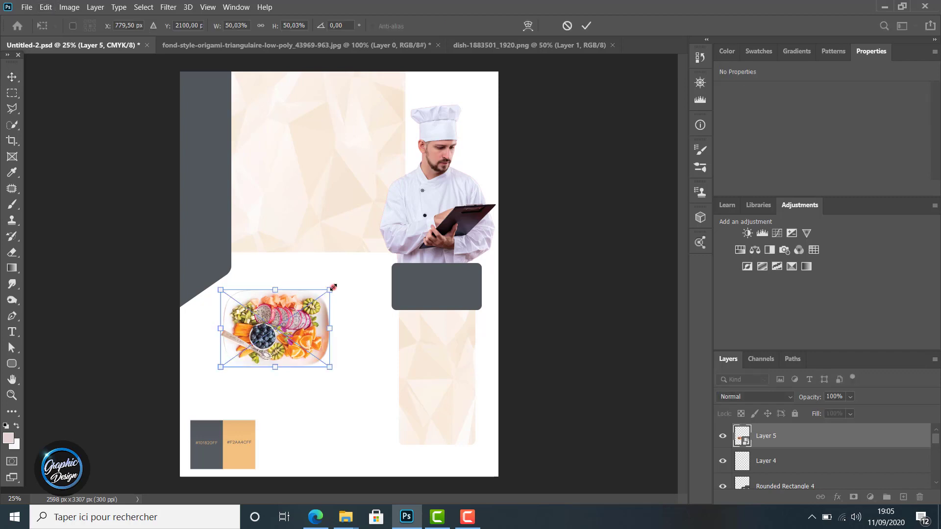
drag(333, 287, 357, 321)
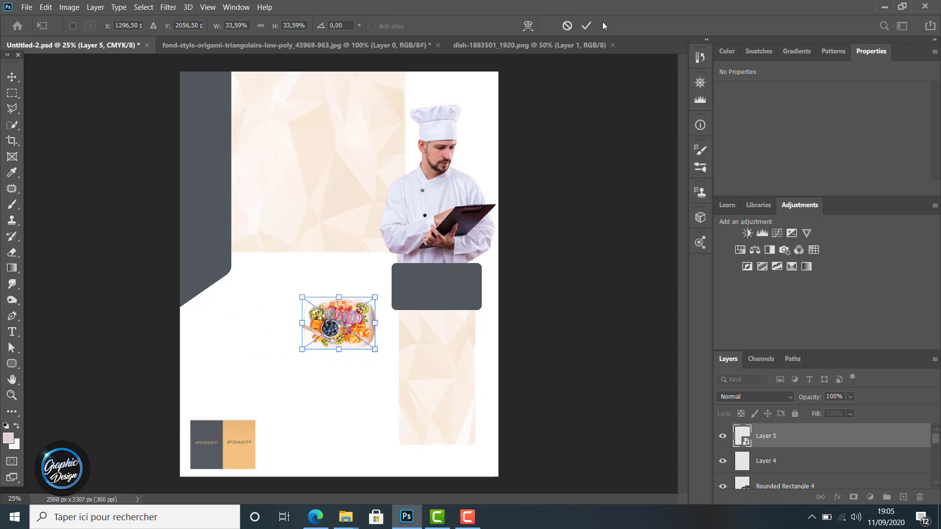
click(584, 26)
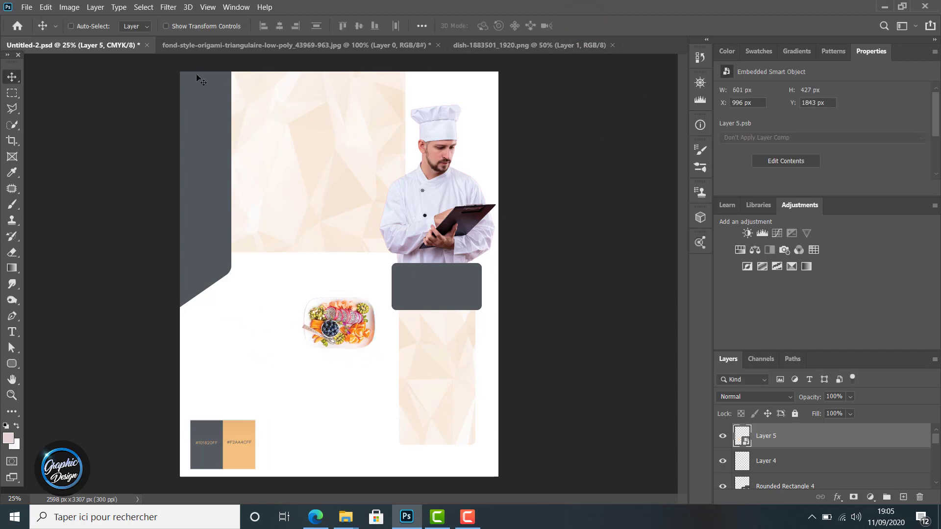
Step: Draw a vertical line about 976 px long between the large grey shape and the dish with the Line tool
click(17, 366)
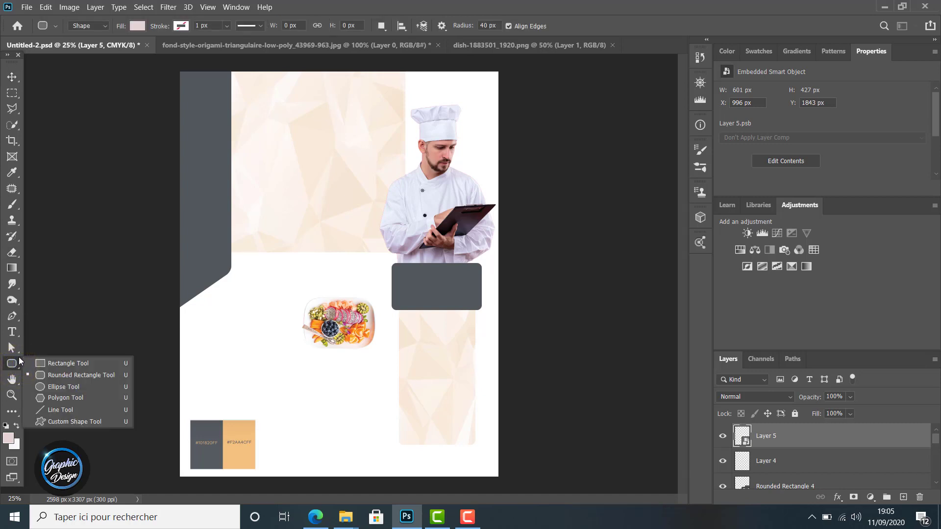
click(51, 411)
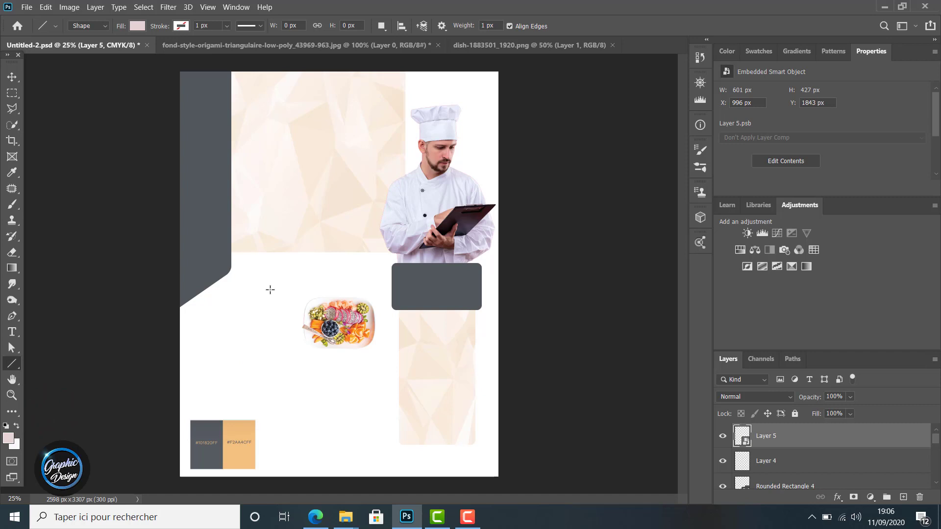
drag(270, 289, 271, 409)
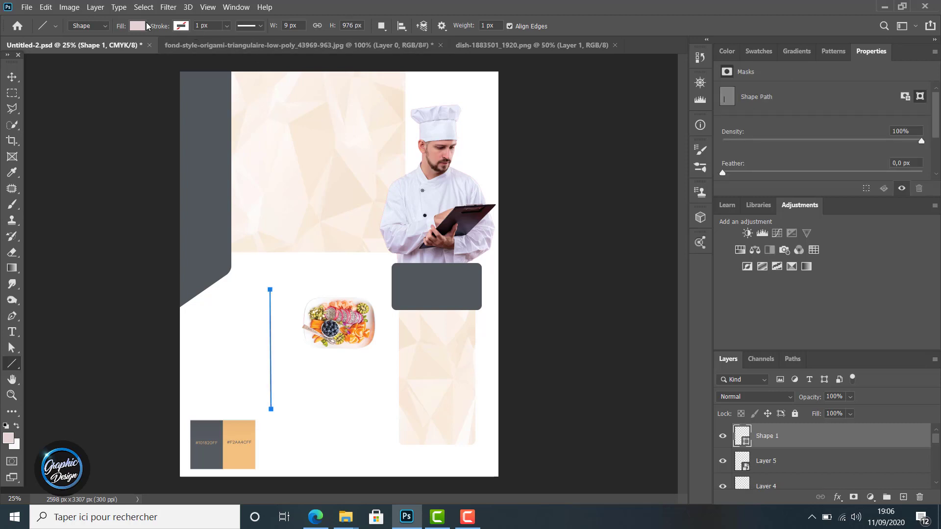
Step: Fill the vertical line with the orange #eebd7d sampled from the flyer's colour swatch
click(138, 26)
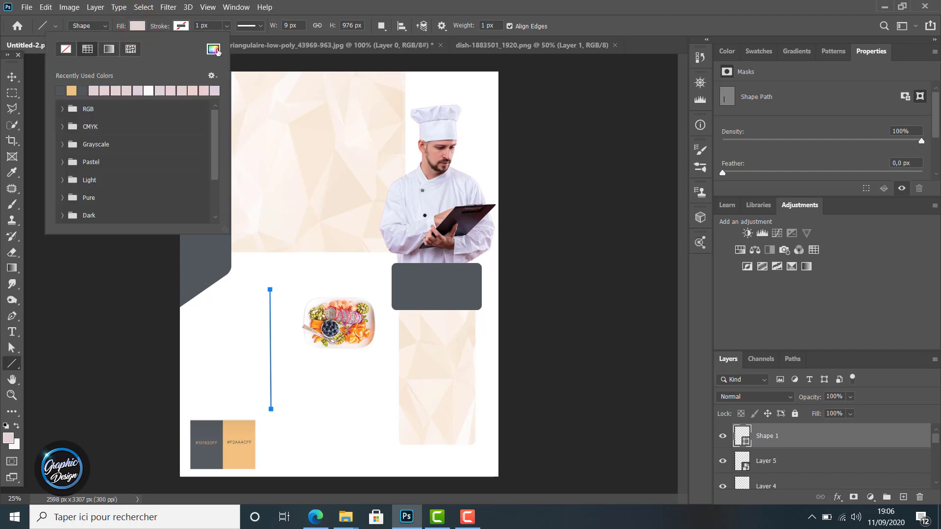
click(214, 49)
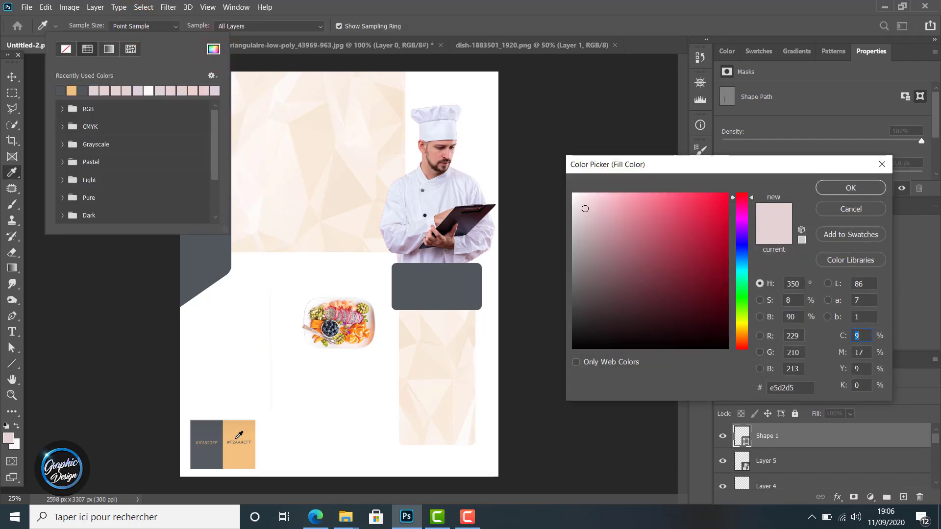
click(239, 435)
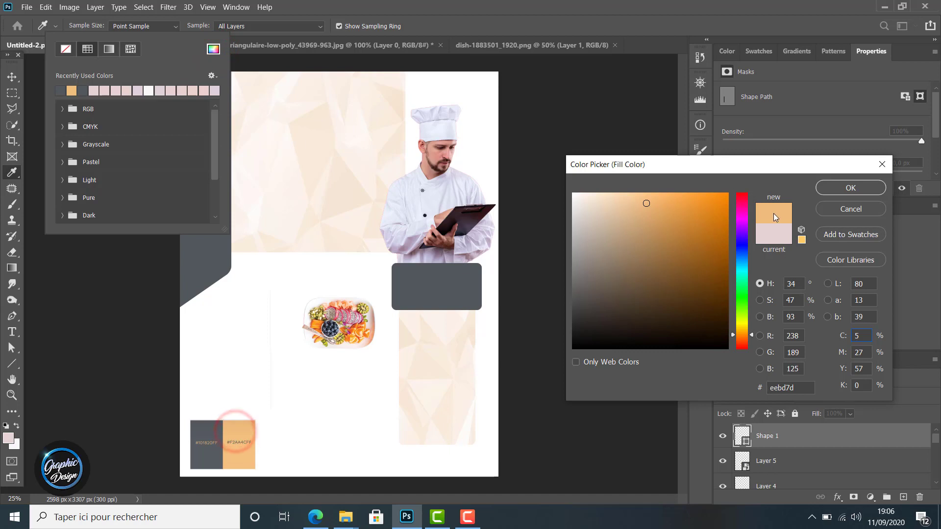
click(845, 188)
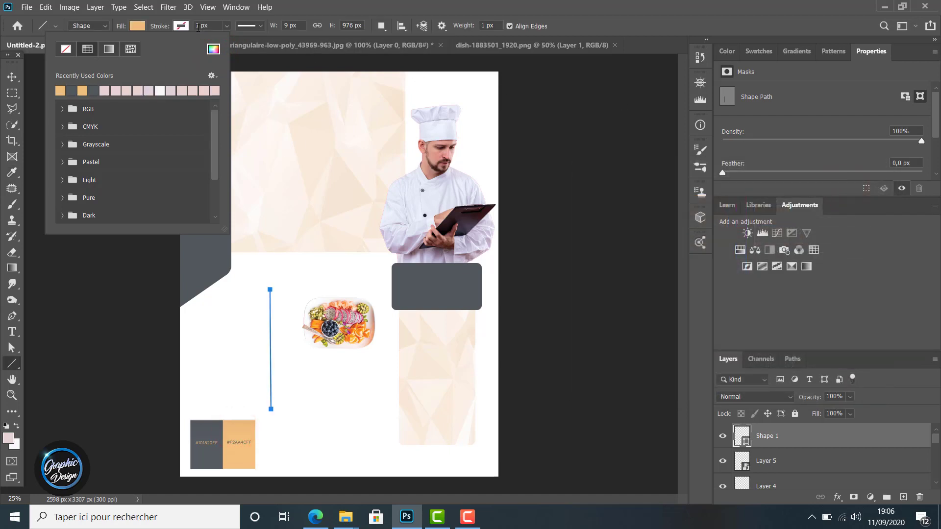
Step: Try stroke widths of 3, 15 and 80 px on the vertical line
click(200, 26)
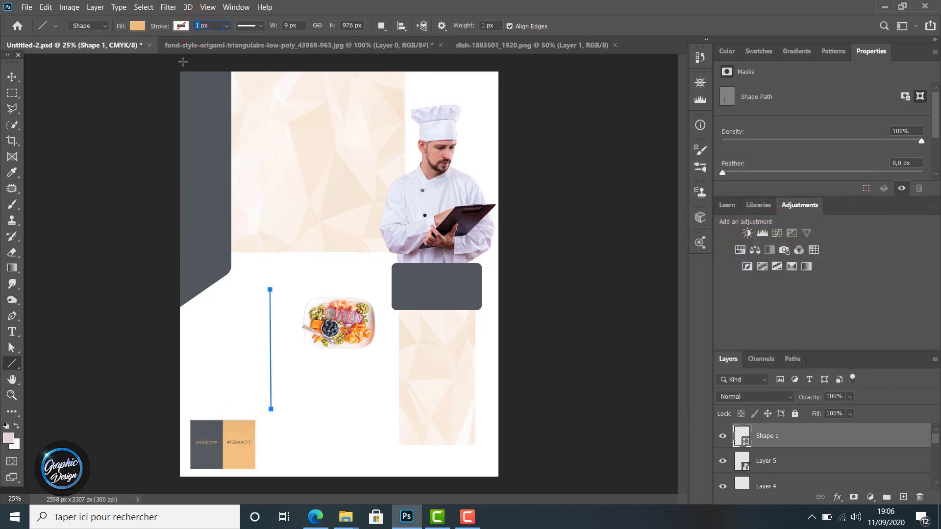
text(3)
click(12, 76)
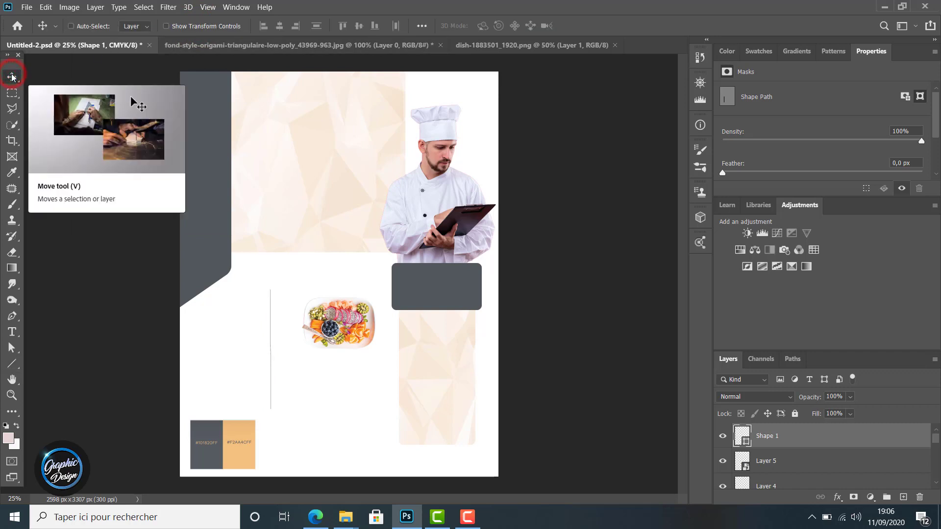
click(10, 365)
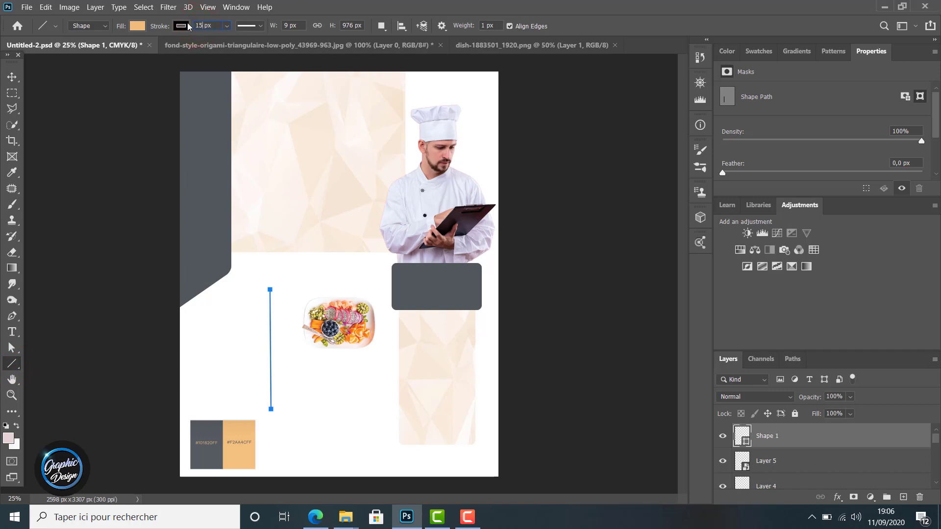
click(12, 78)
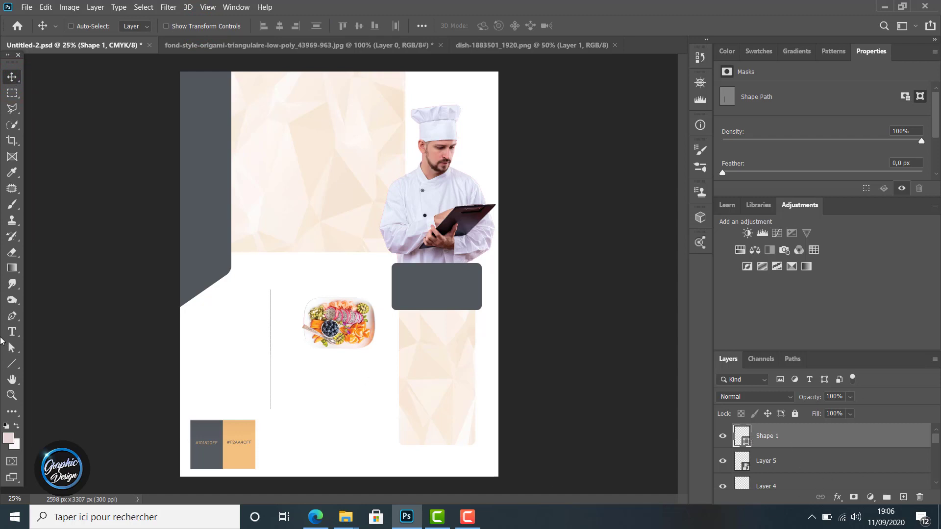
click(11, 364)
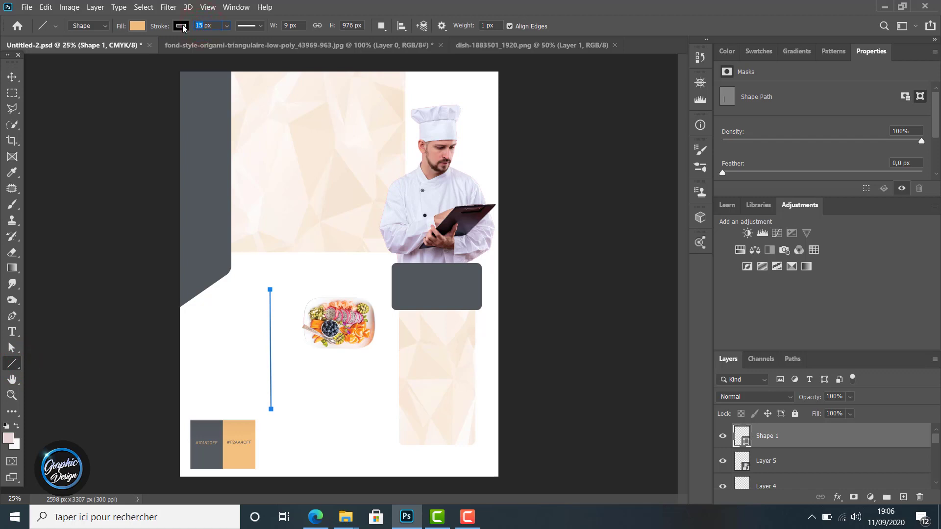
text(80)
click(15, 77)
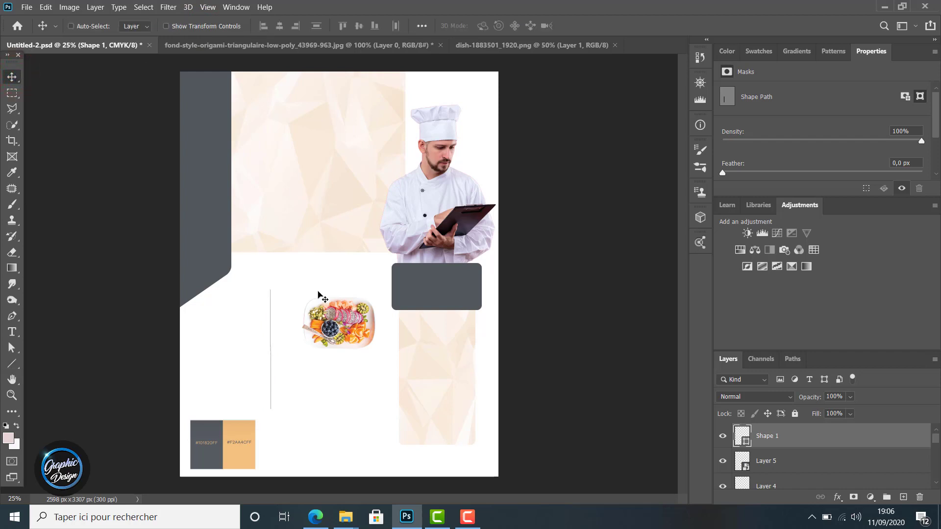
click(270, 328)
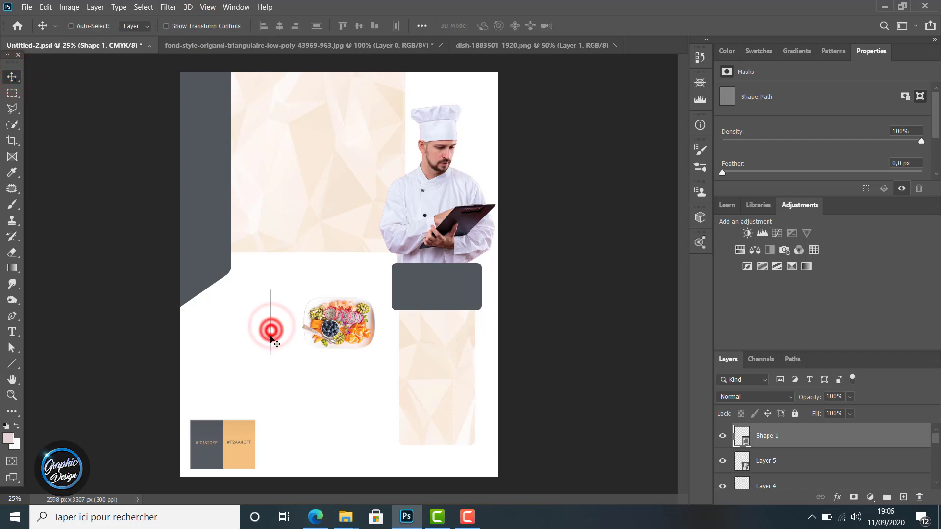
Step: Check the fill colour of the vertical line's shape layer and accept it
click(742, 440)
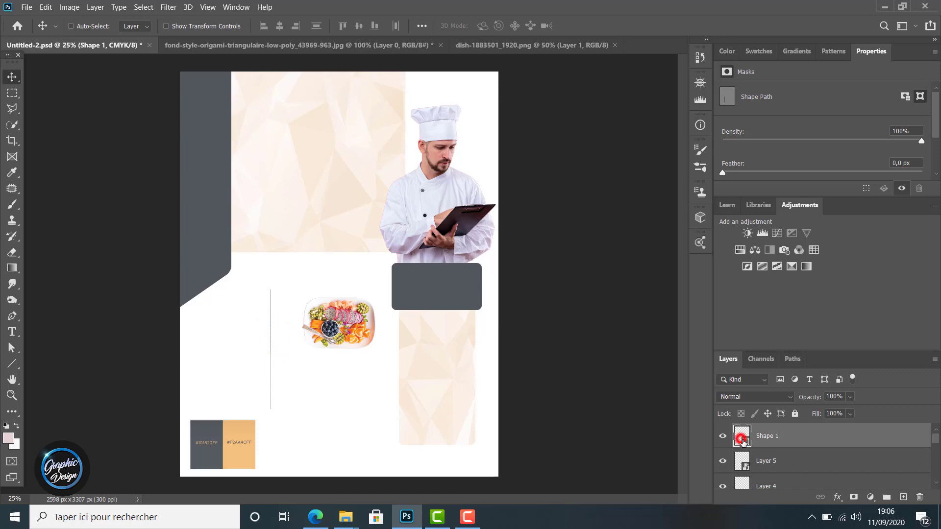
double_click(743, 440)
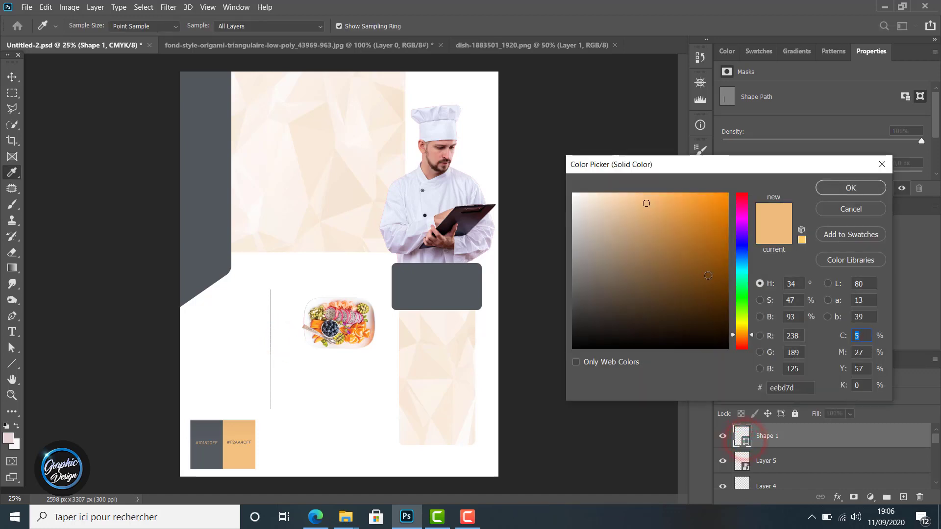
click(833, 188)
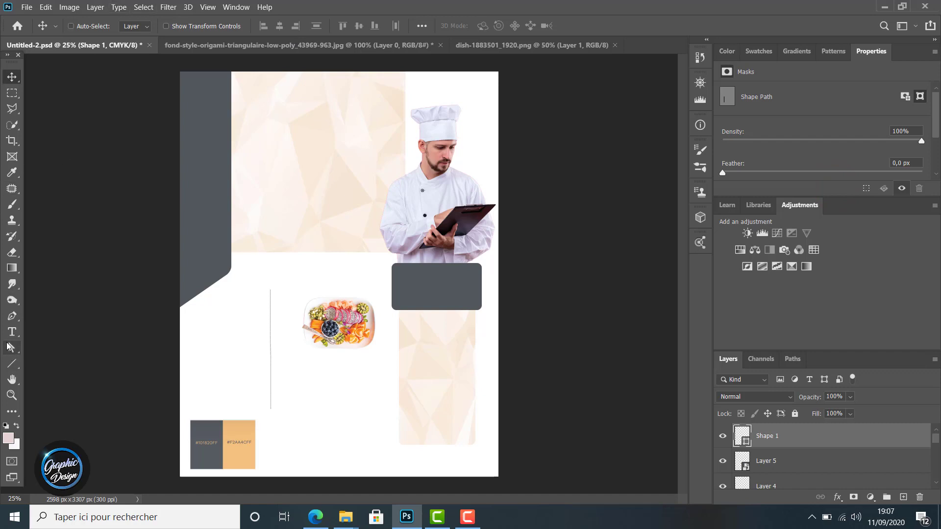
Step: Set the vertical line's stroke colour to the orange #edbb7c sampled from the flyer's colour swatch
click(11, 363)
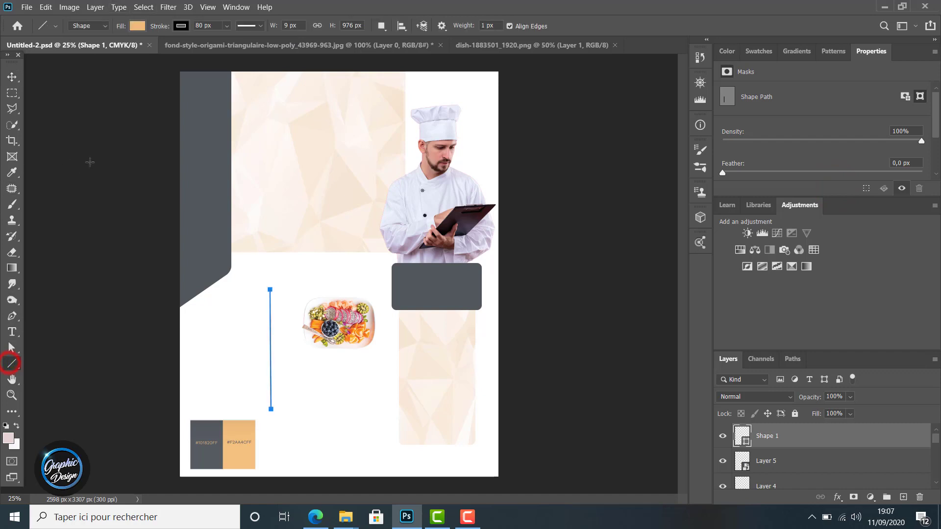
click(181, 25)
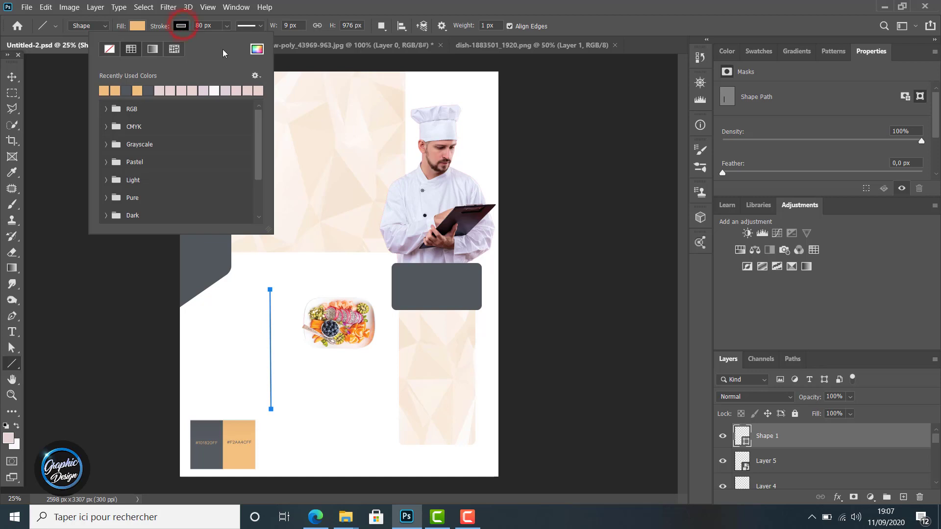
click(256, 49)
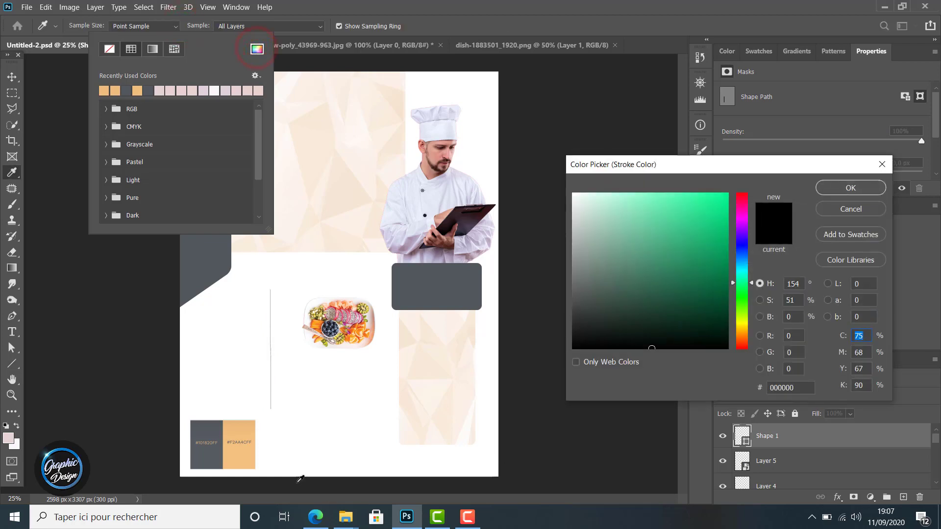
click(240, 432)
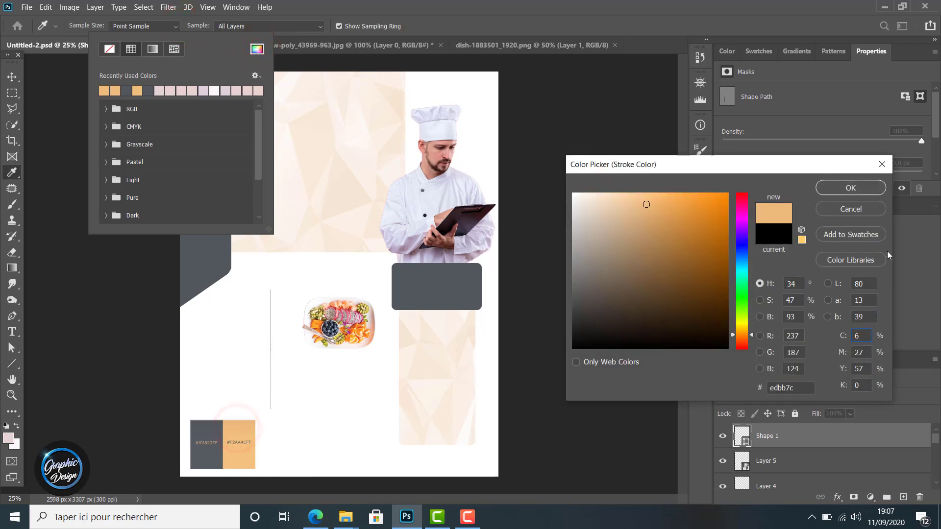
click(857, 188)
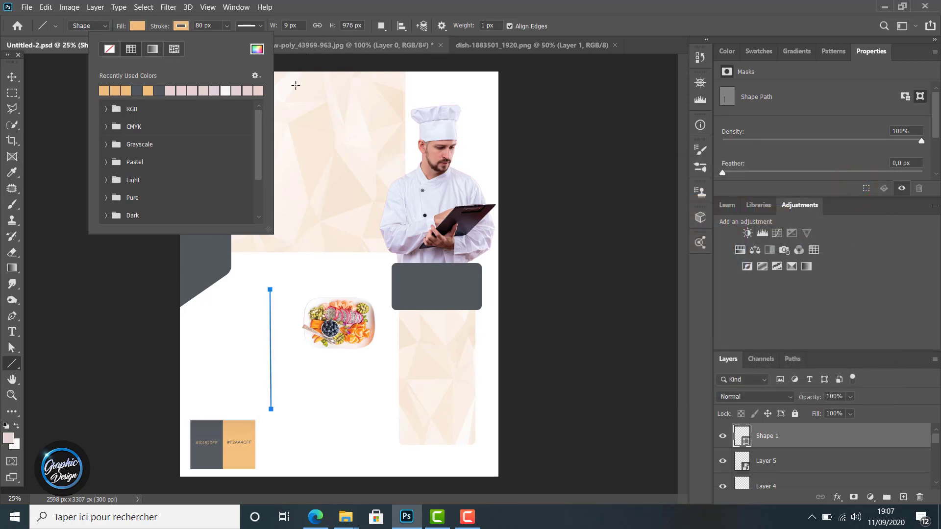
click(8, 81)
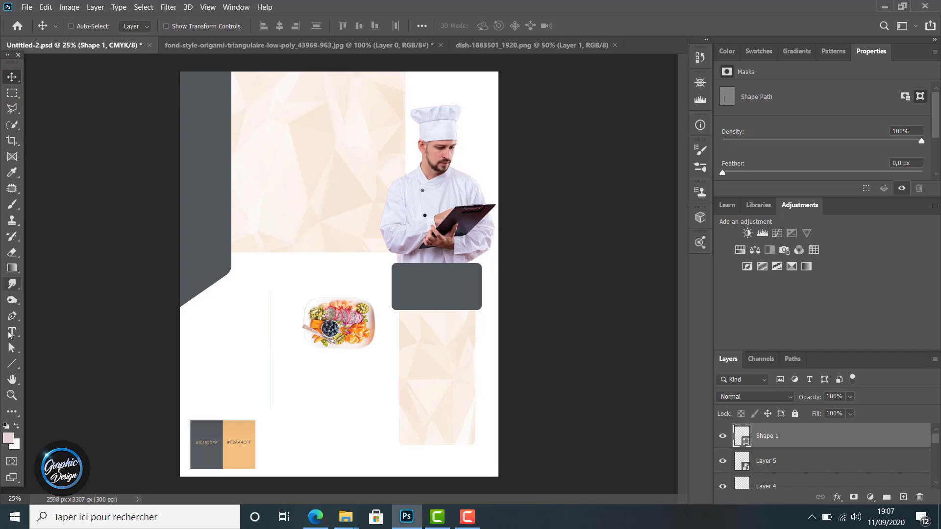
Step: Set the vertical line's stroke width to 20 px and keep its shape layer selected
click(11, 365)
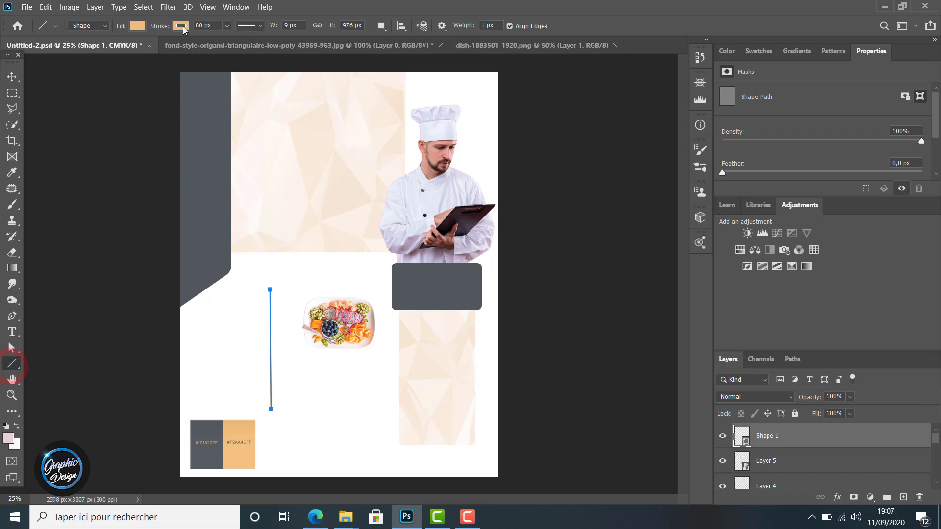
text(20)
click(12, 78)
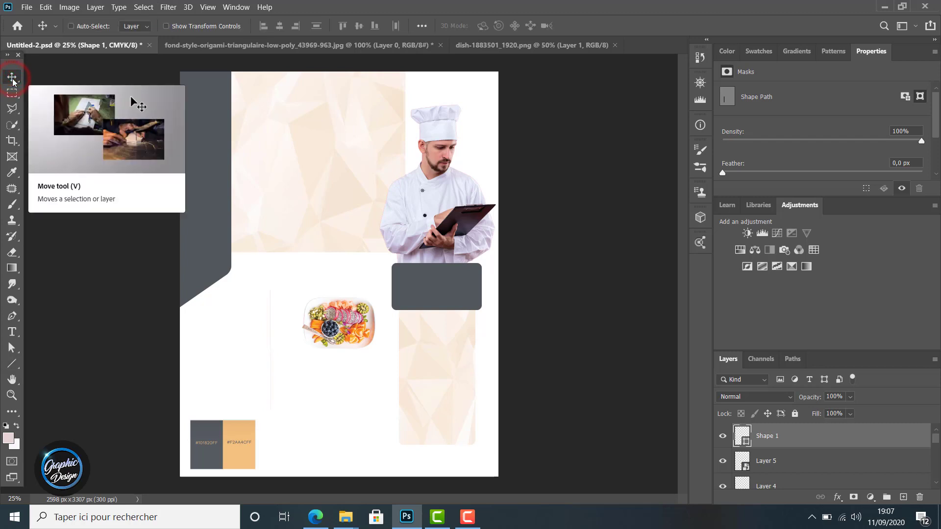
click(794, 444)
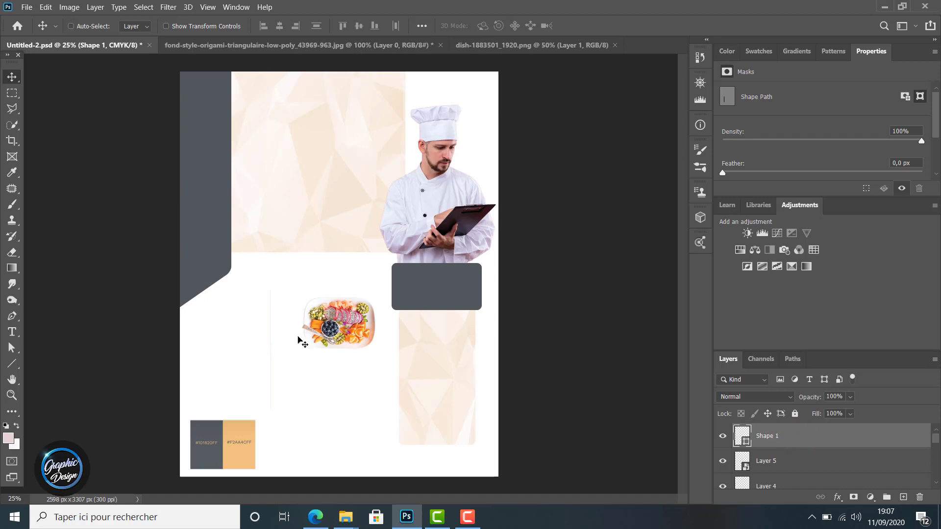
Step: Try widening the vertical line shape to about 93 px with a free transform, converting it to a regular path
click(271, 365)
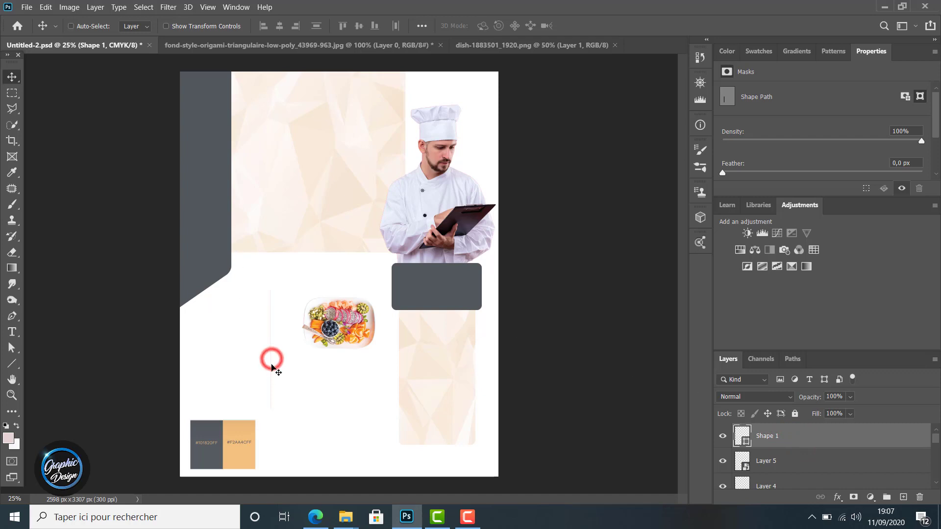
click(11, 364)
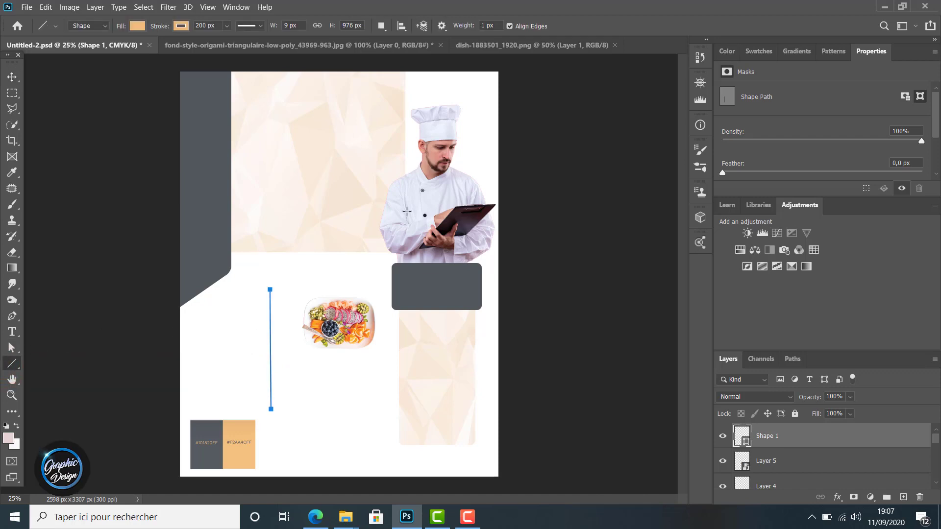
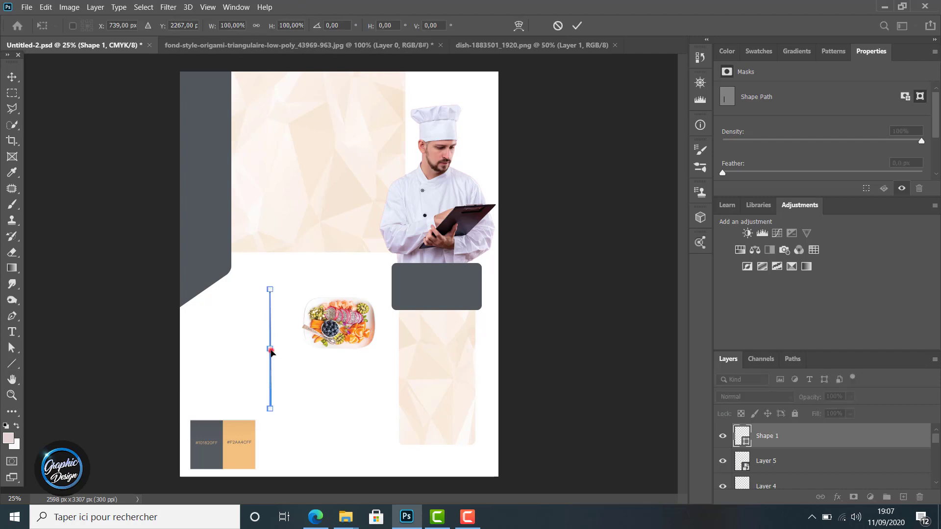
drag(271, 351, 284, 350)
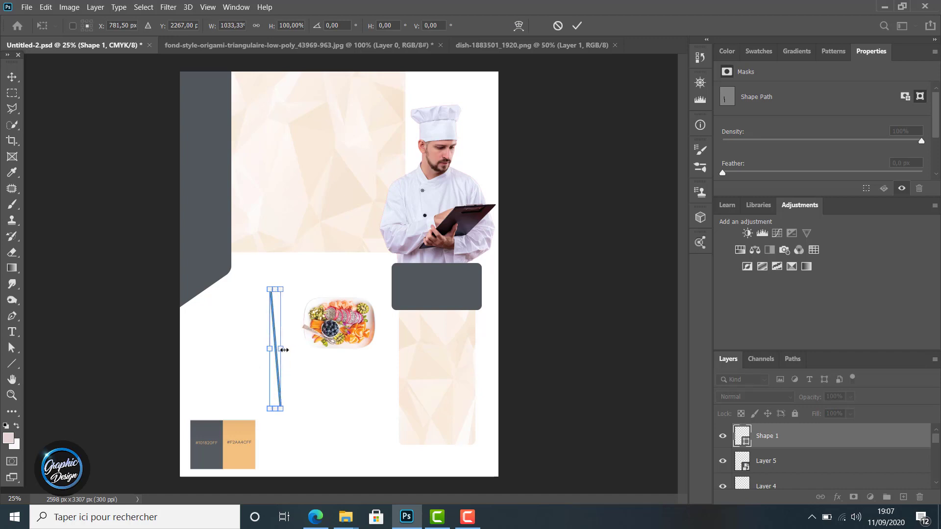
click(575, 26)
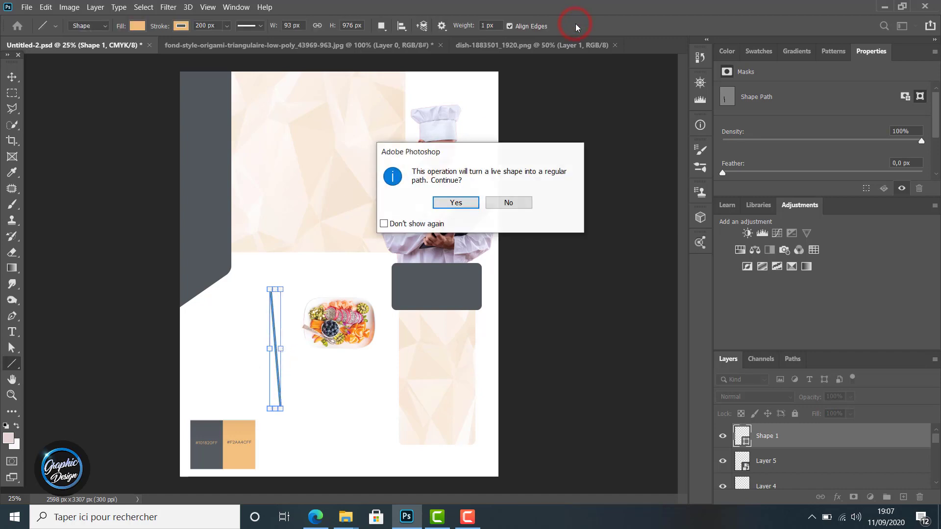
click(468, 202)
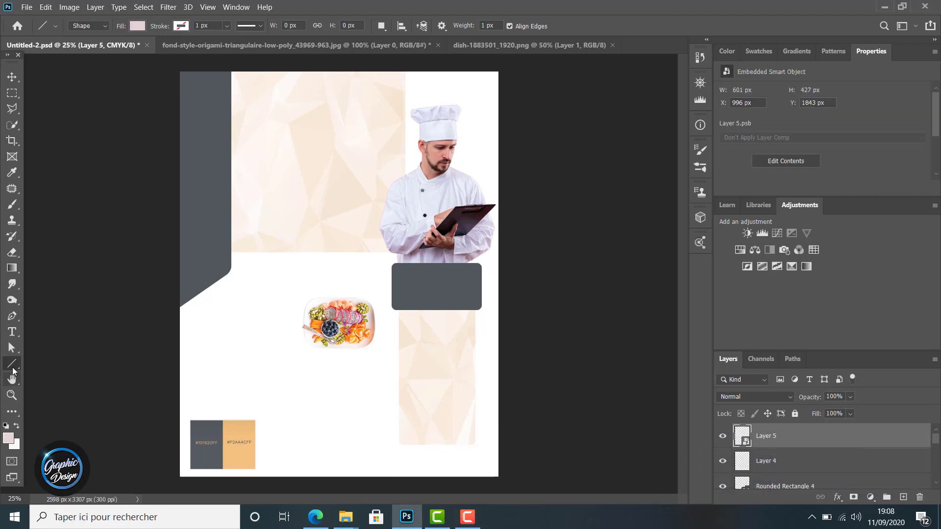
Step: Draw a thin vertical rounded rectangle about 14 × 1426 px between the grey block and the dish image
right_click(13, 367)
click(71, 375)
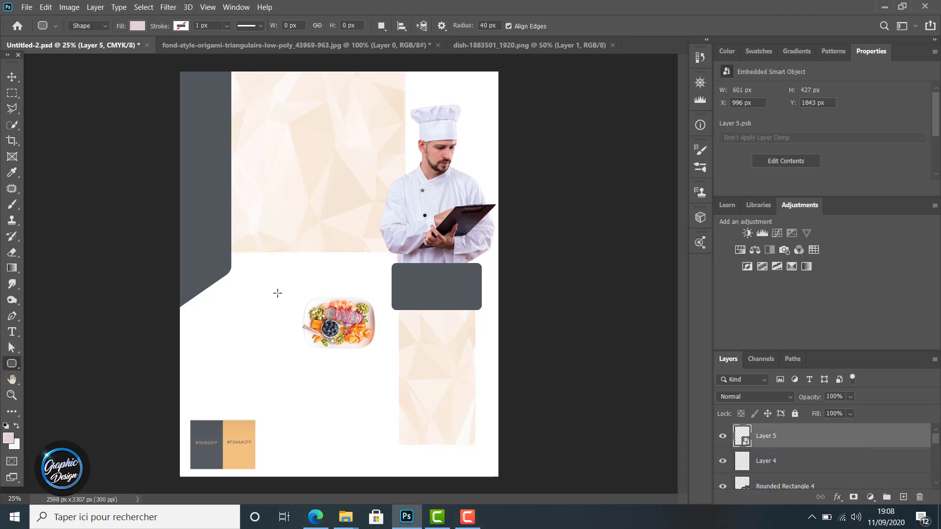
drag(272, 286, 273, 459)
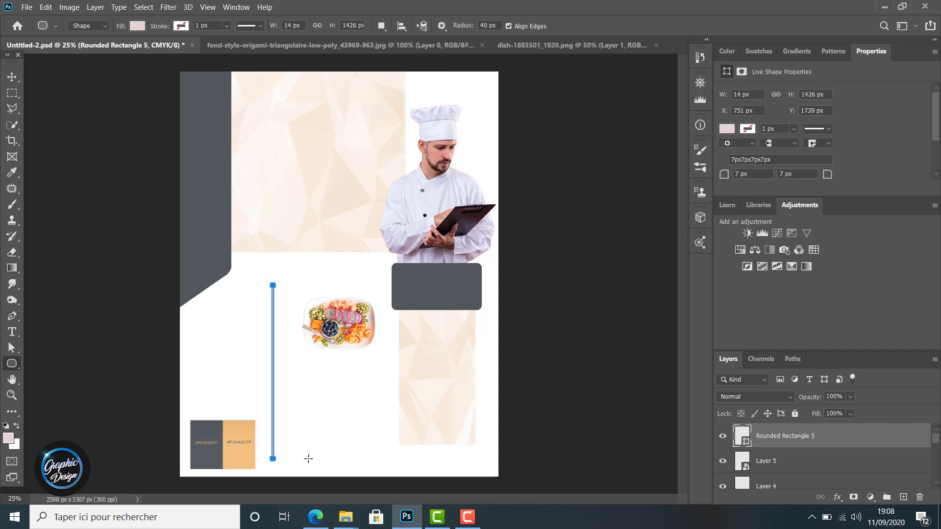
Step: Fill the thin vertical rounded rectangle with the orange #efbd7c sampled from the flyer's colour swatch
click(136, 27)
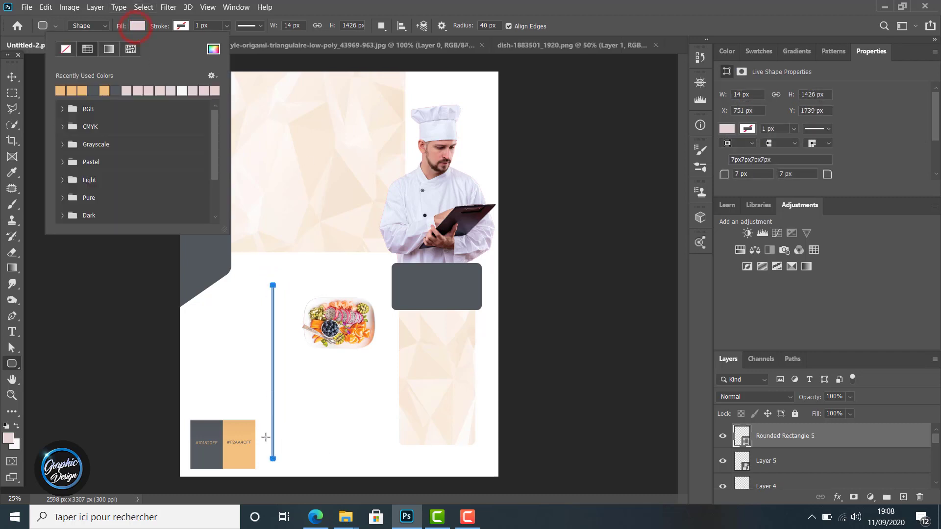
click(212, 49)
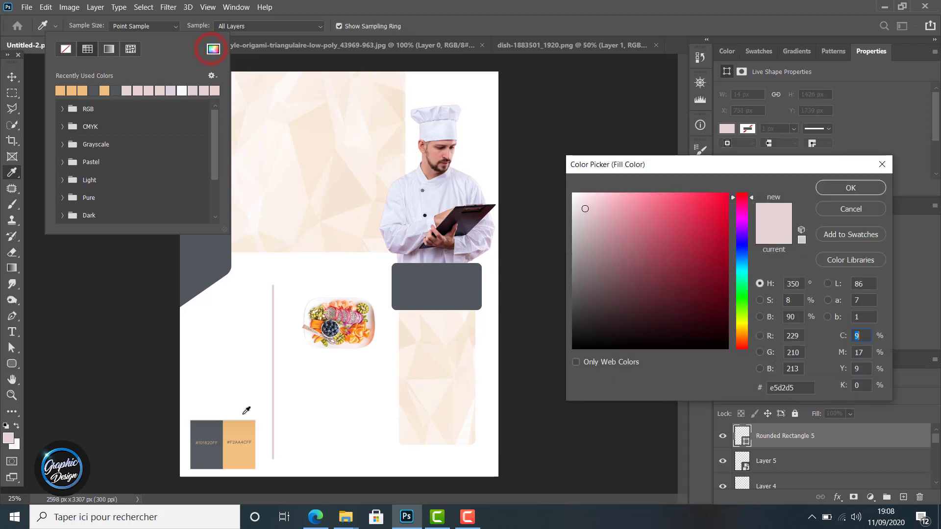
click(240, 433)
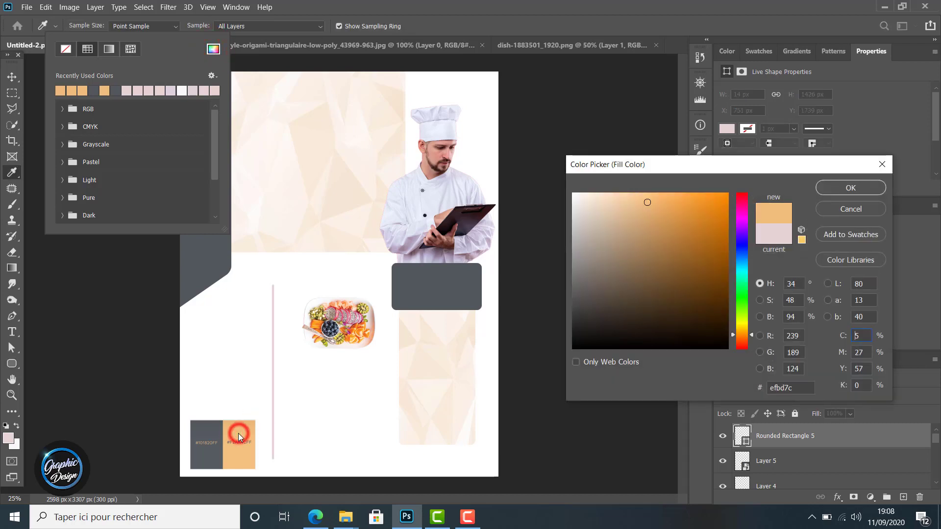
click(827, 189)
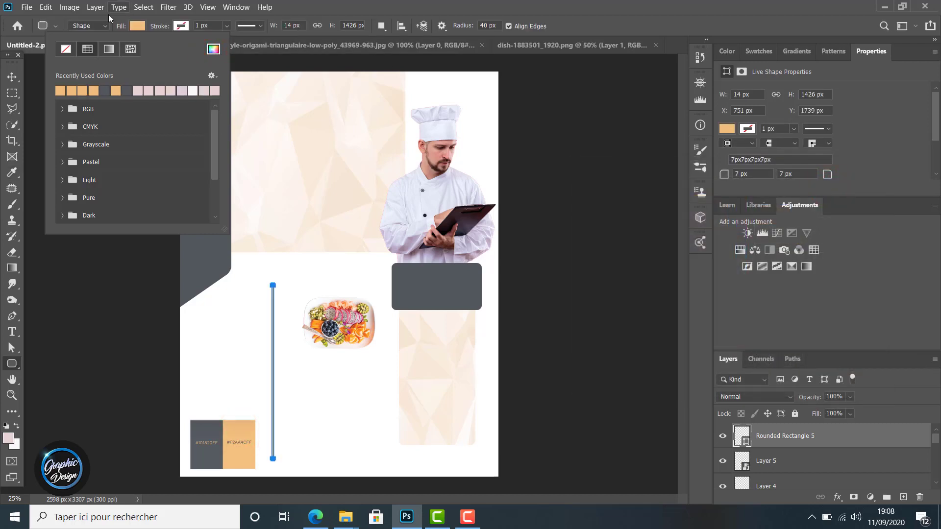
click(12, 77)
click(12, 77)
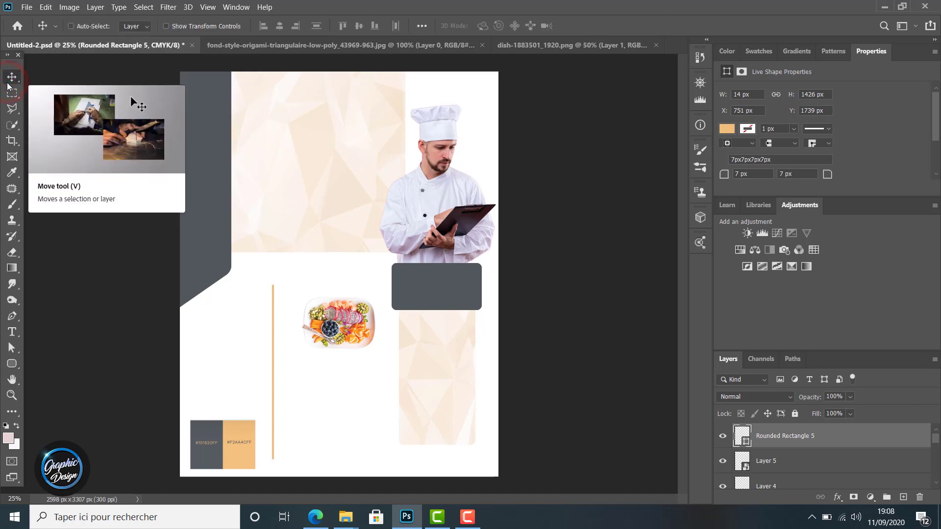
click(272, 320)
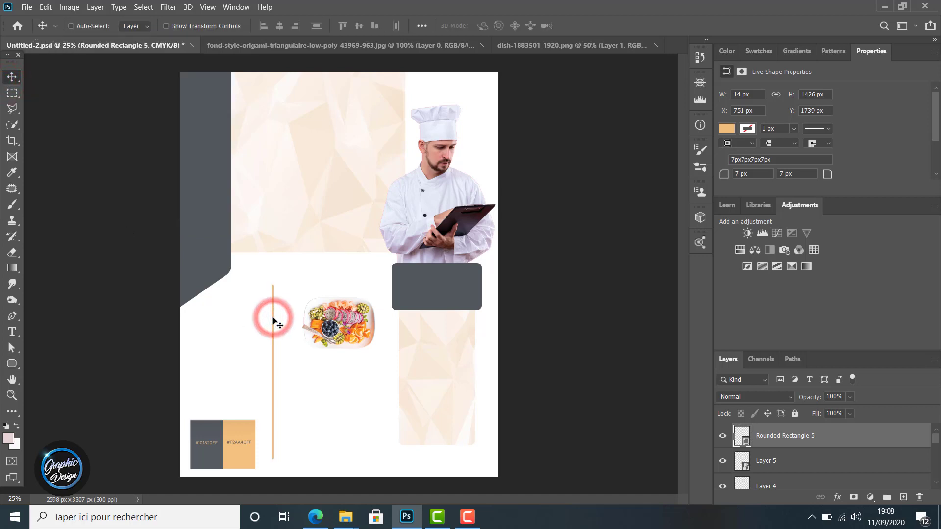
Step: Narrow the orange vertical line to about 5 px wide with a free transform and apply it
click(12, 394)
click(218, 339)
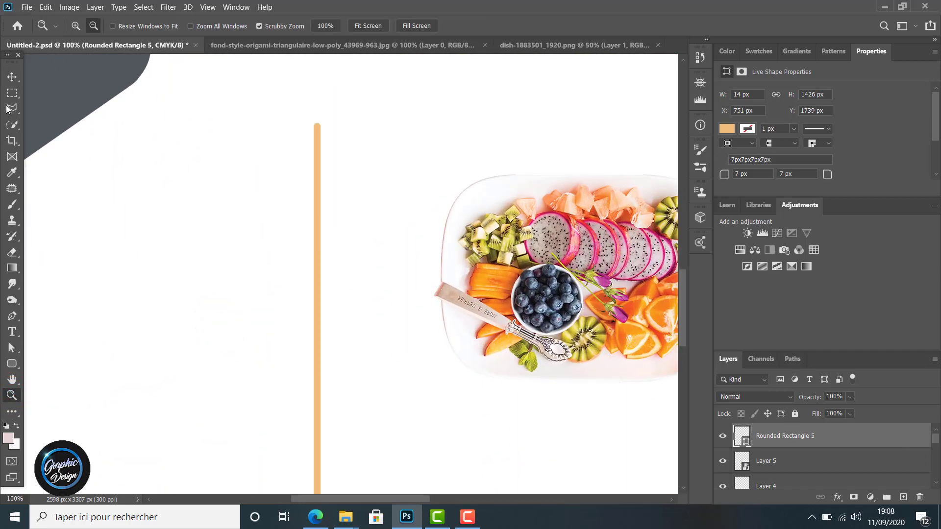
click(12, 77)
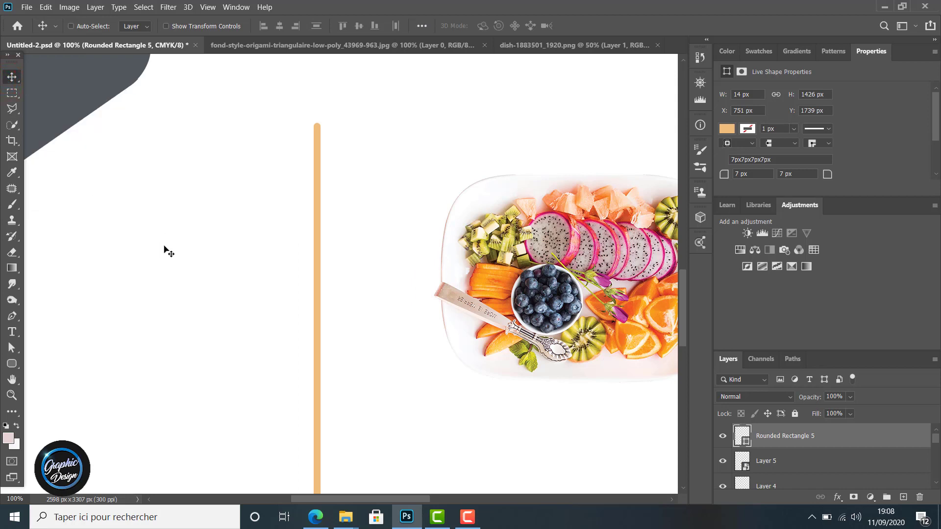
key(ctrl+t)
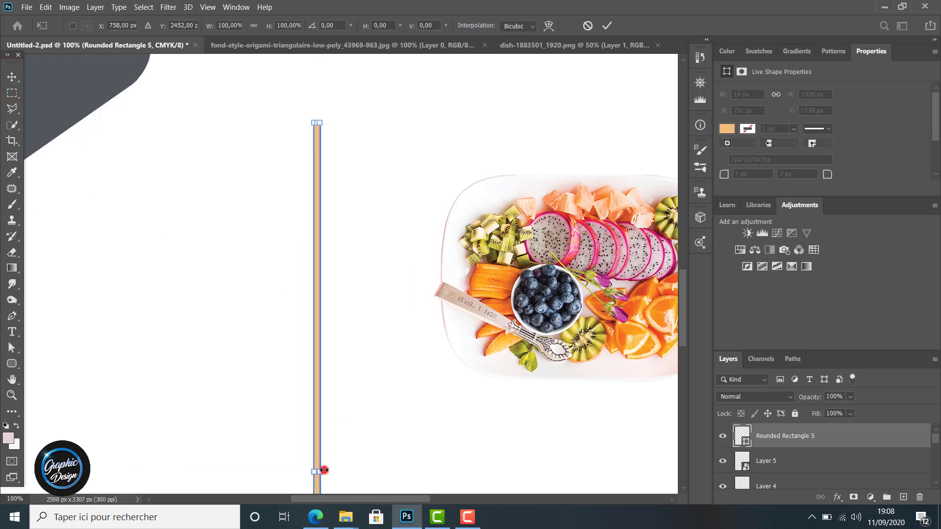
drag(324, 470, 318, 470)
click(610, 25)
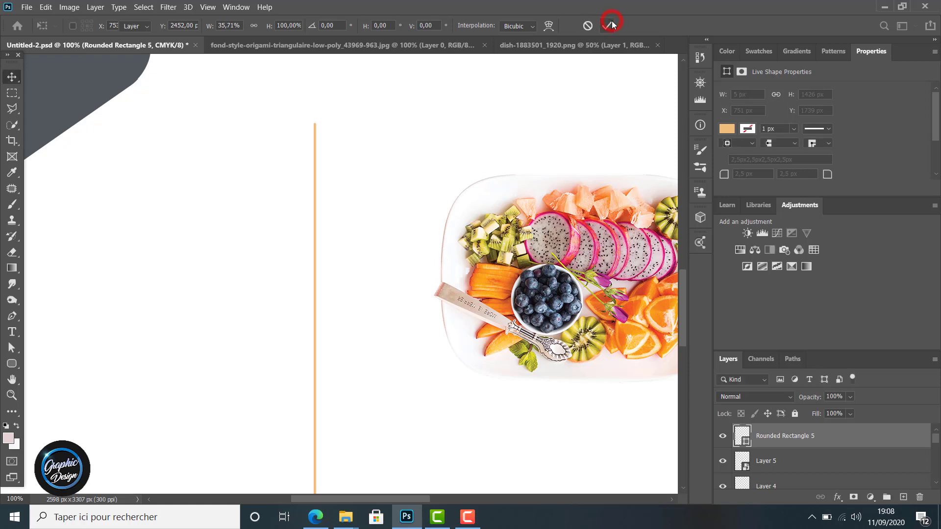
Step: Resize the orange vertical line to about 17 × 954 px, shortening it from its lower end, and apply the transform
click(11, 395)
alt+click(158, 334)
alt+click(157, 335)
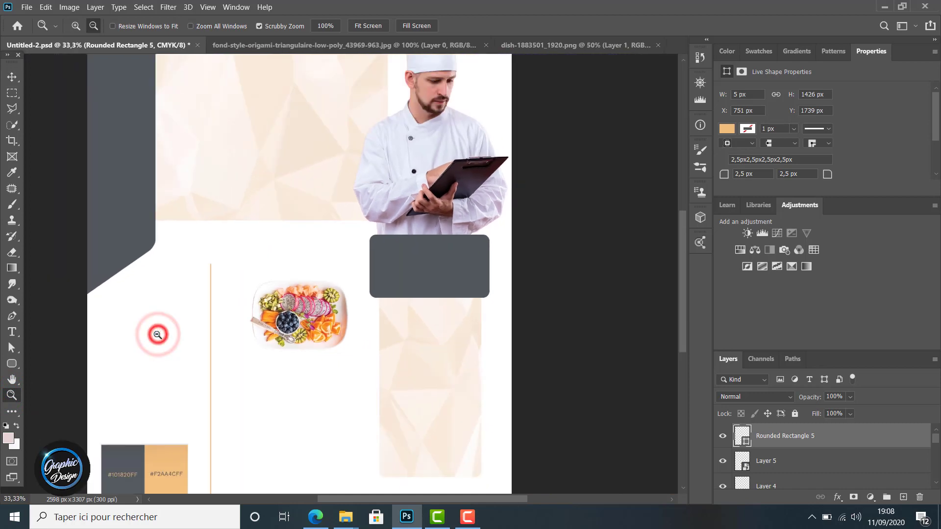
alt+click(158, 333)
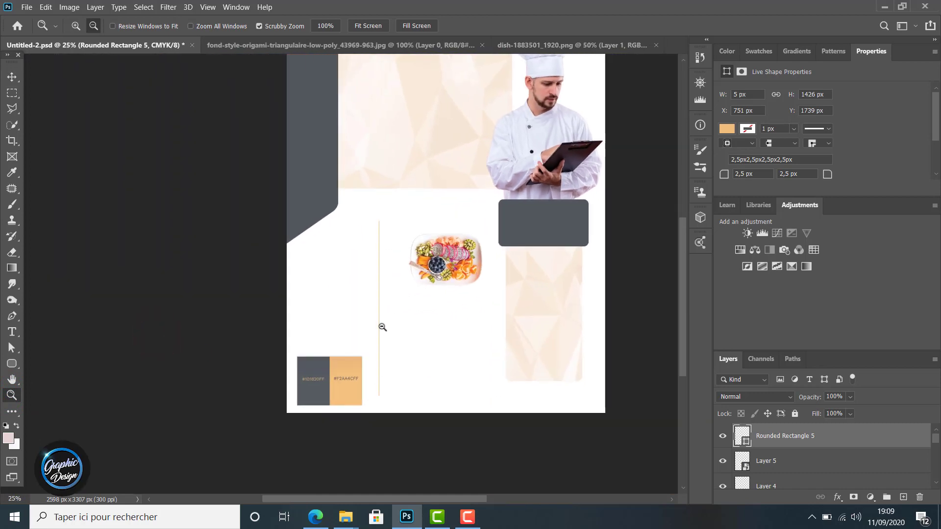
key(ctrl+t)
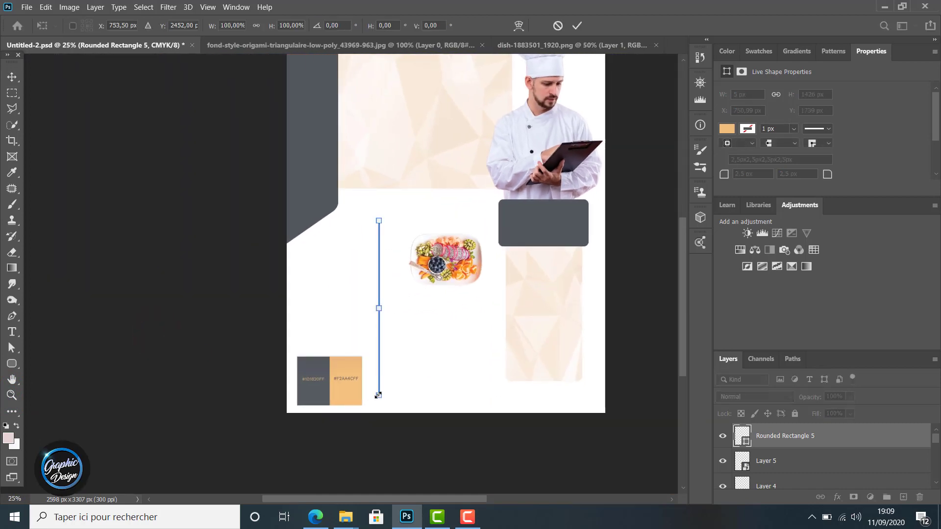
drag(377, 393, 377, 356)
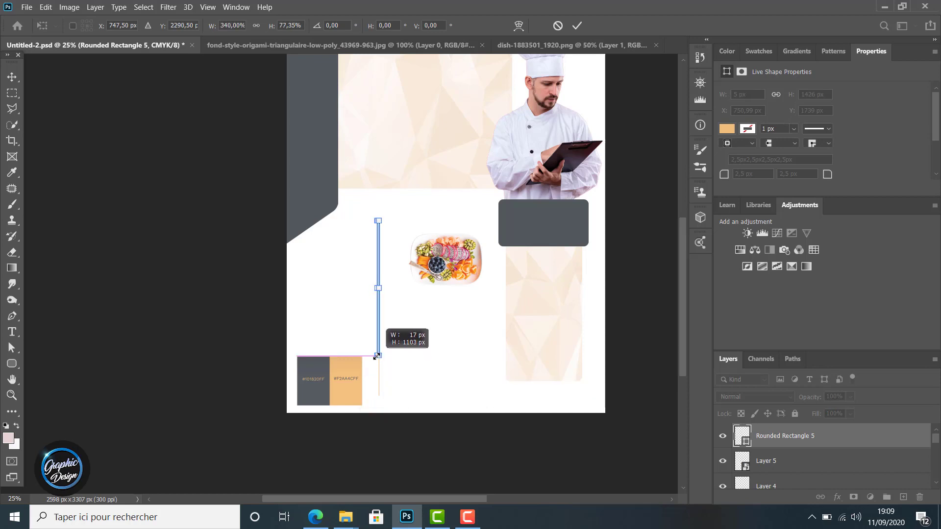
drag(376, 352, 377, 338)
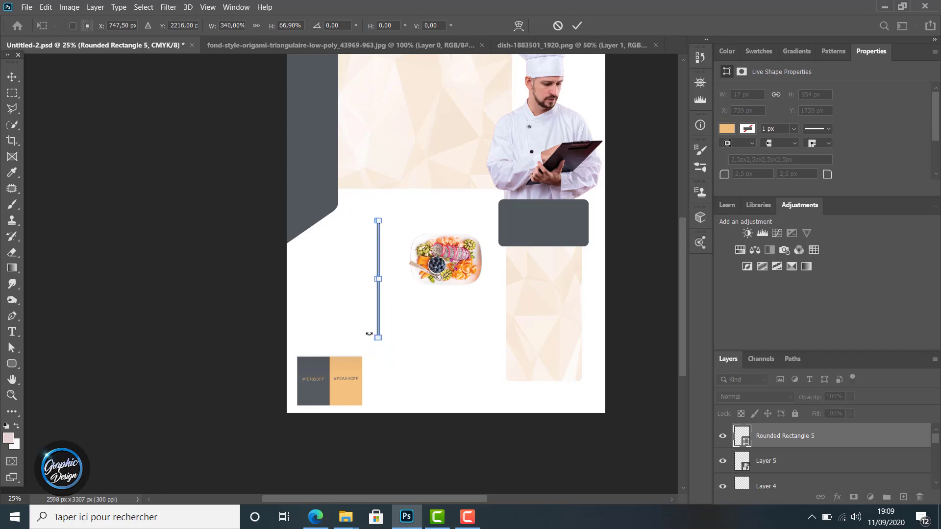
click(11, 77)
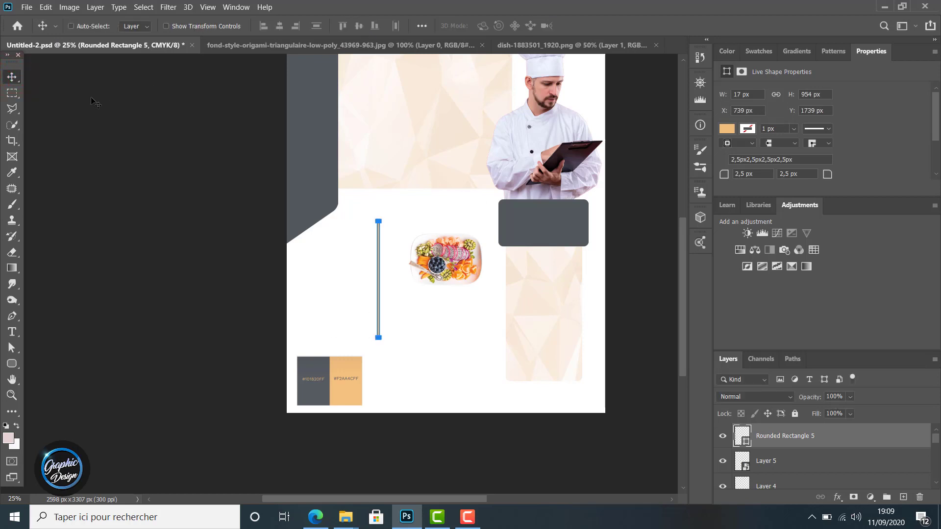
Step: Move the orange line's layer slightly up and toward the dish, to about X 780 px, Y 1641 px
click(772, 461)
click(783, 440)
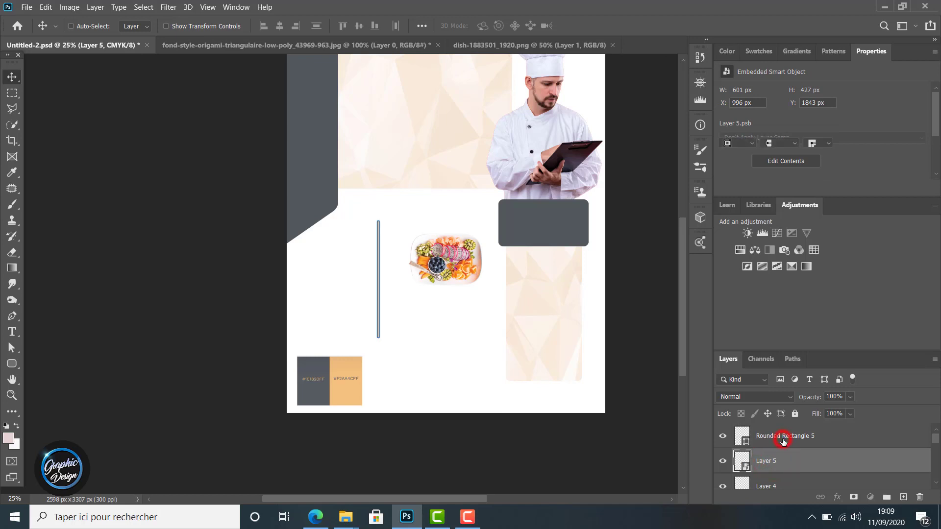
mouse_move(379, 272)
mouse_down()
mouse_move(383, 260)
mouse_move(385, 267)
mouse_up()
key(ctrl+t)
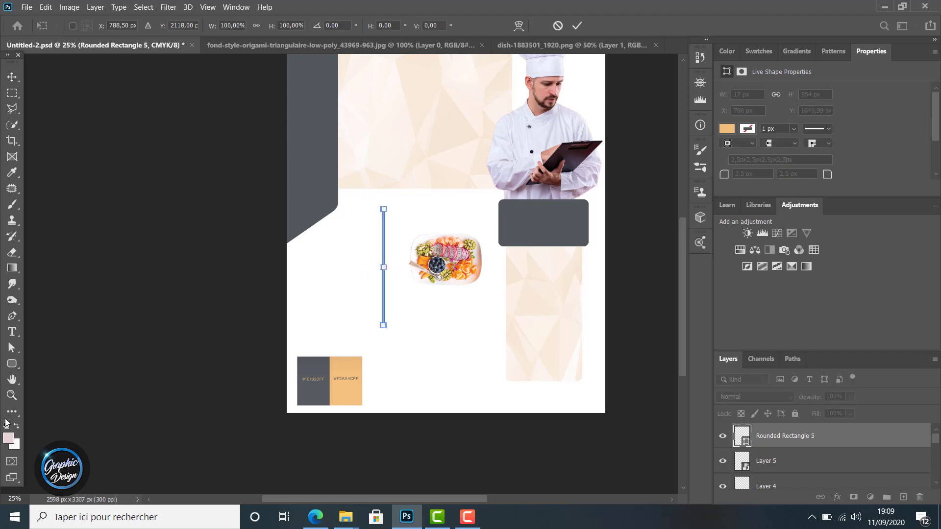
Step: Reduce the moved orange line's width to about 5 px from its left edge and apply the transform
click(12, 395)
click(304, 260)
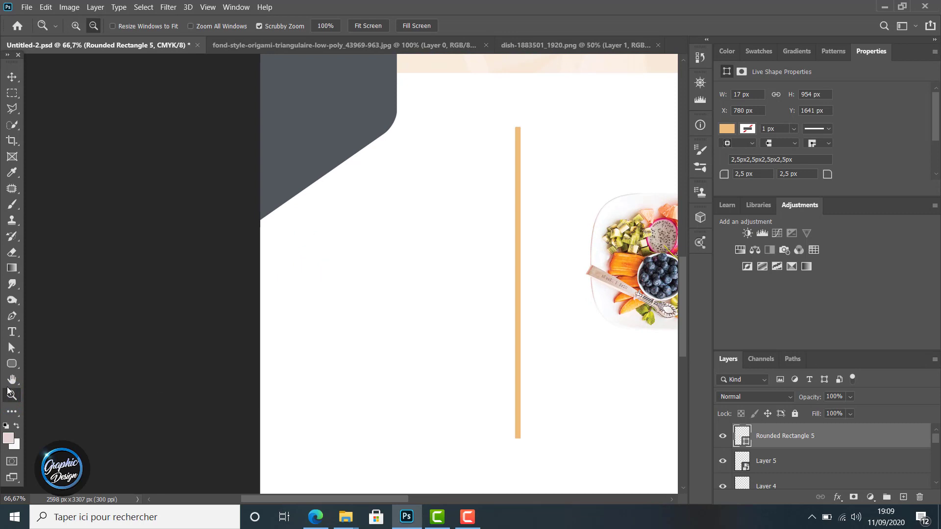
click(12, 76)
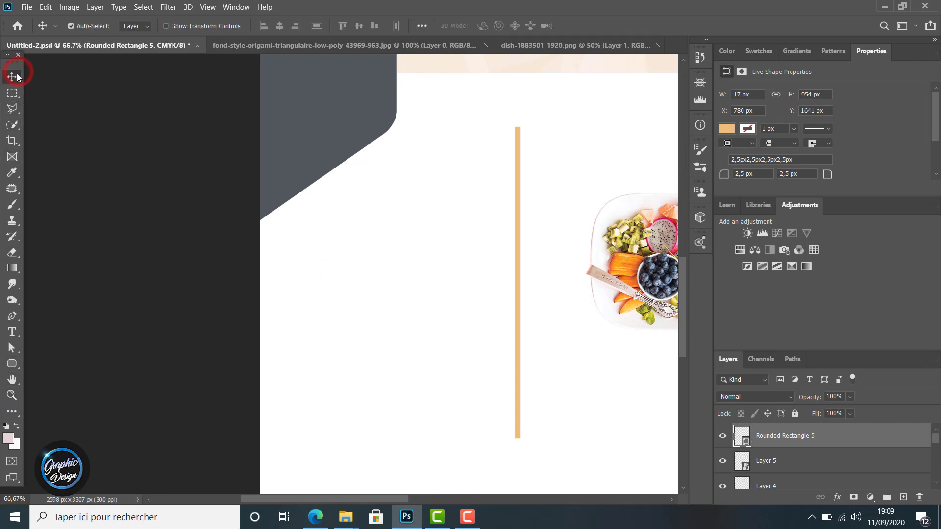
key(ctrl+t)
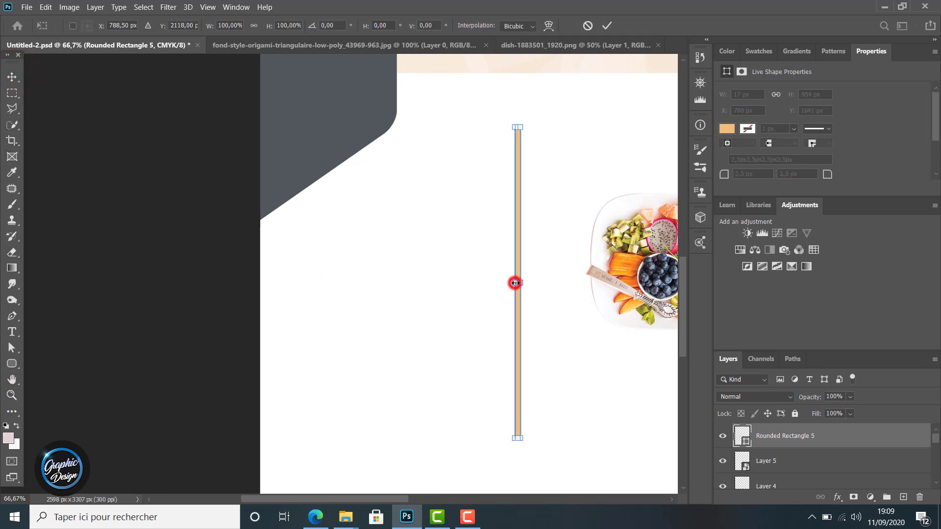
drag(514, 283, 519, 282)
click(607, 26)
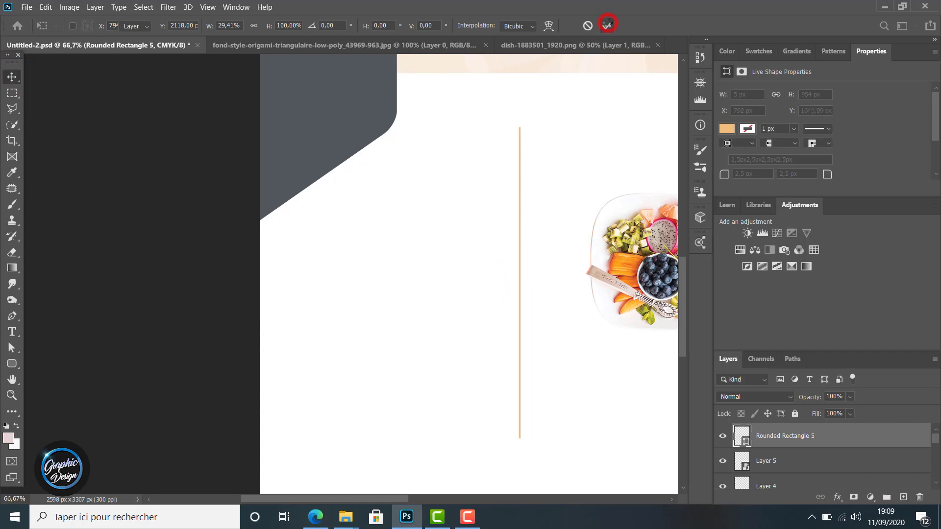
Step: Resize the orange vertical line to about 21 × 746 px at about X 788 px, Y 1580 px, and apply the transform
click(12, 395)
alt+click(199, 329)
alt+click(199, 330)
alt+click(199, 329)
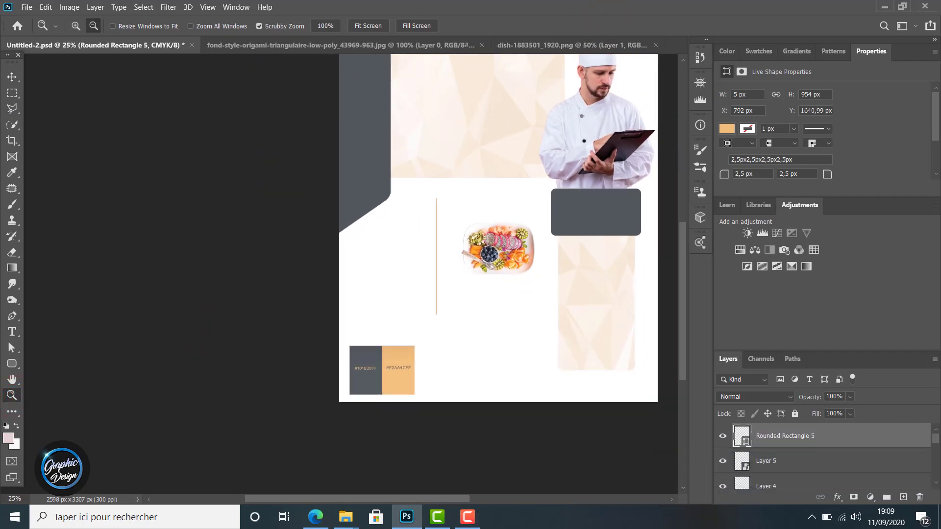
key(ctrl+t)
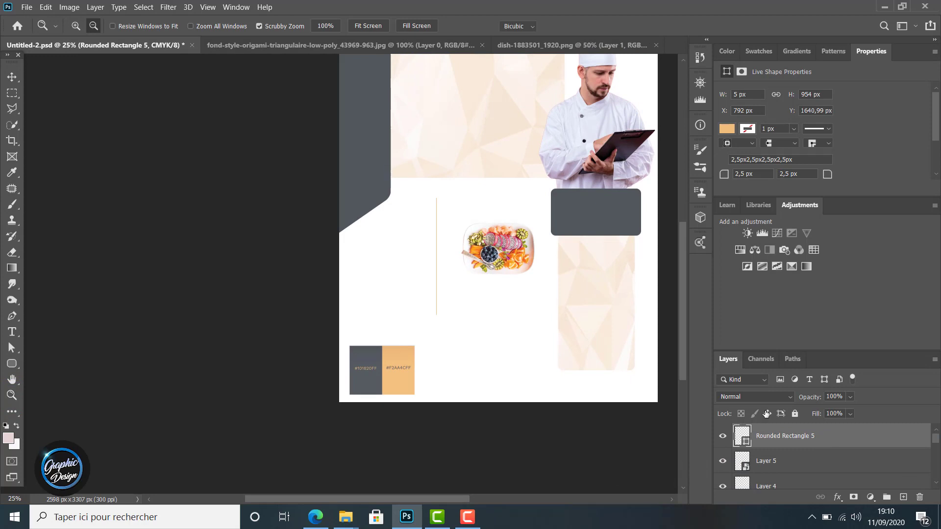
drag(439, 253, 442, 258)
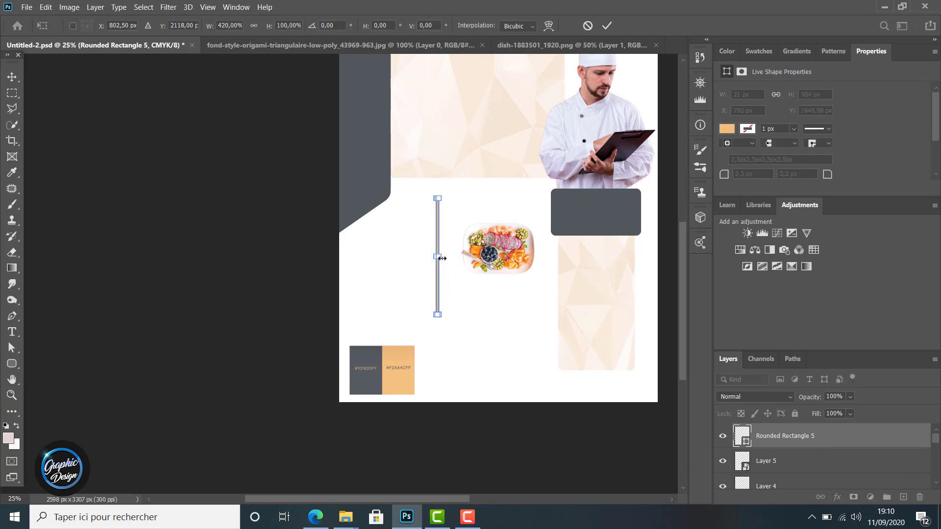
drag(438, 316, 432, 276)
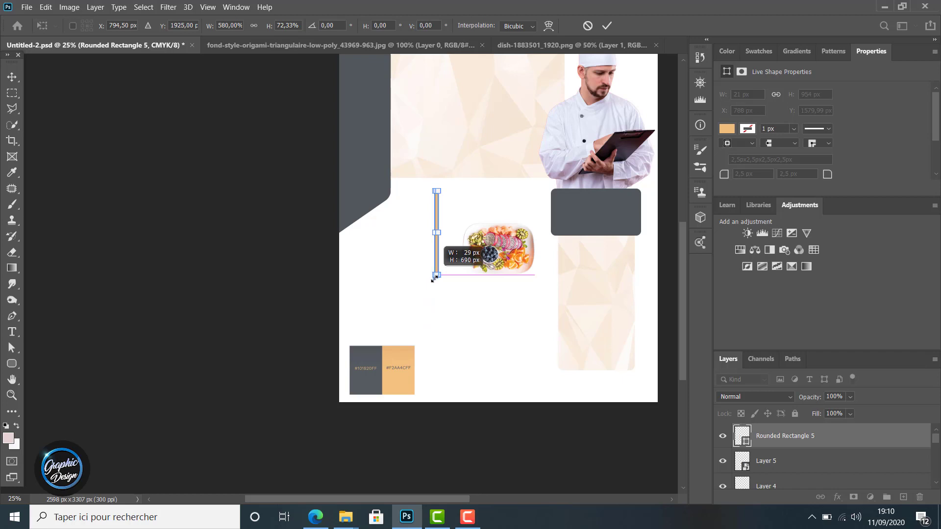
drag(434, 279, 434, 283)
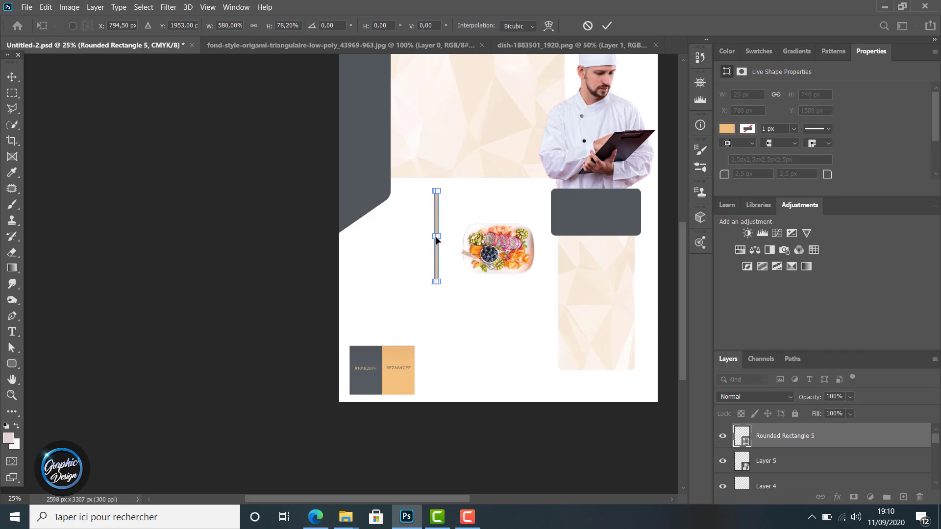
click(434, 235)
drag(434, 236, 434, 235)
key(z)
click(607, 26)
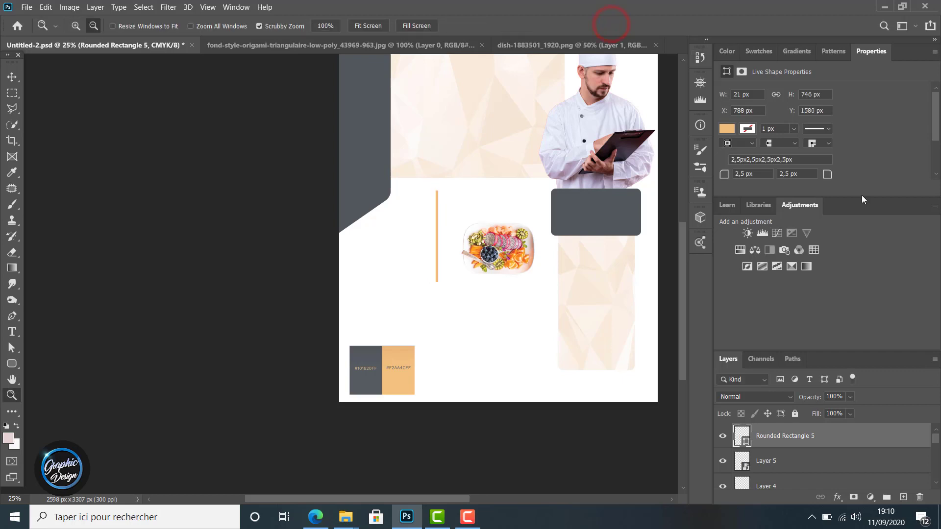
Step: Move the orange line down toward the fruit dish, to about X 845 px, and shorten it from its lower end to about 638 px
click(10, 77)
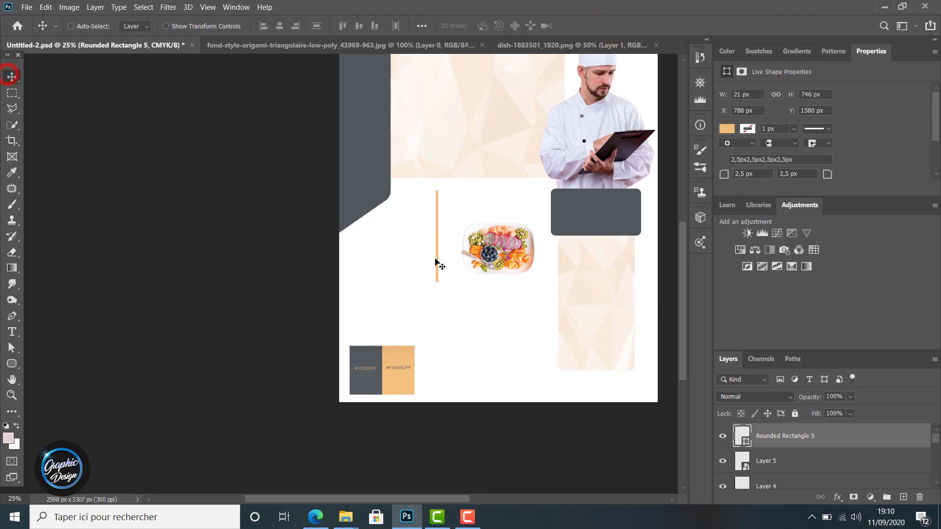
drag(436, 222, 443, 240)
key(ctrl+t)
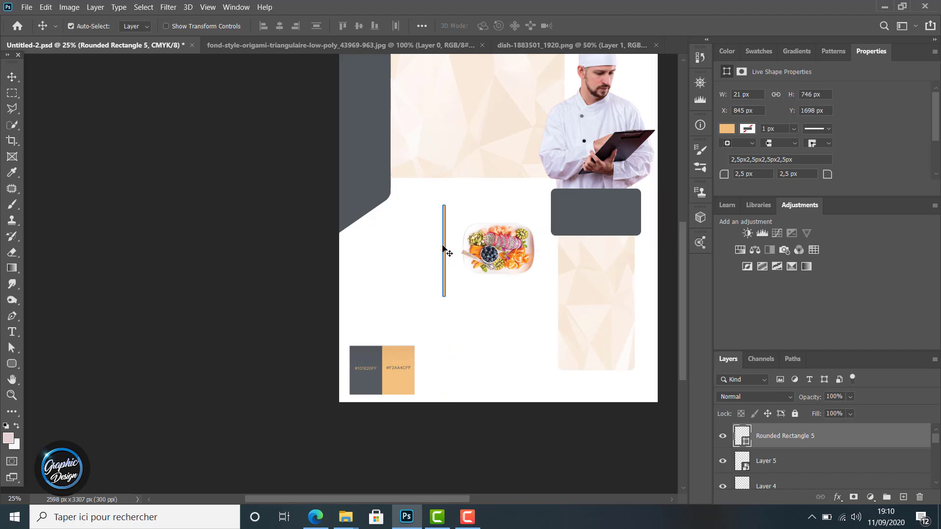
drag(446, 298, 446, 285)
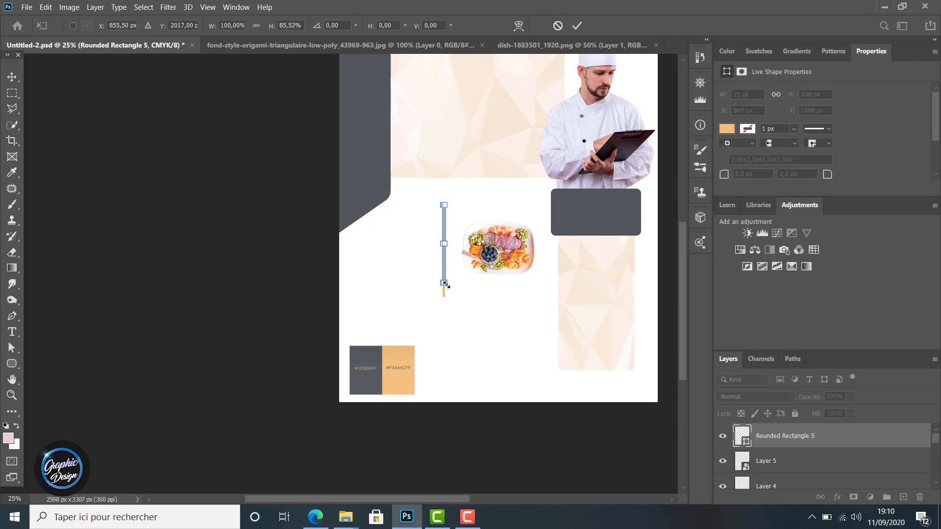
click(582, 28)
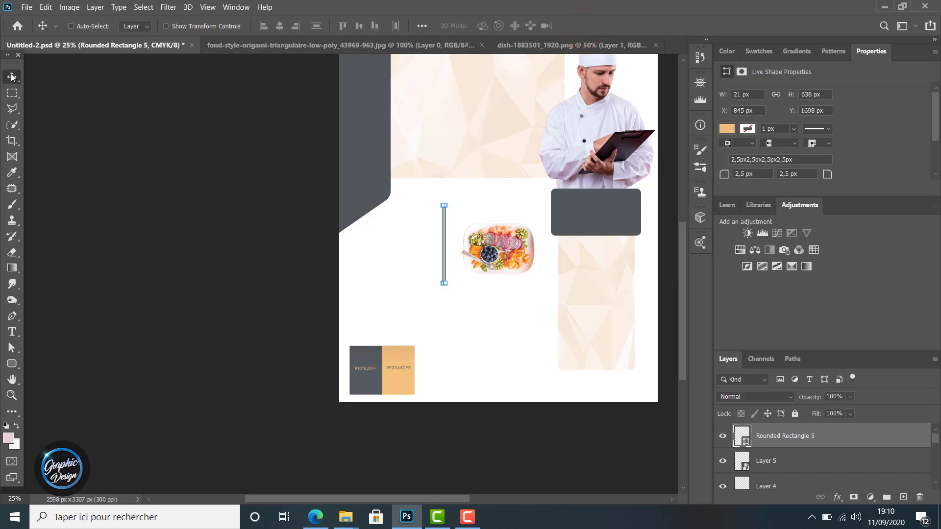
key(Return)
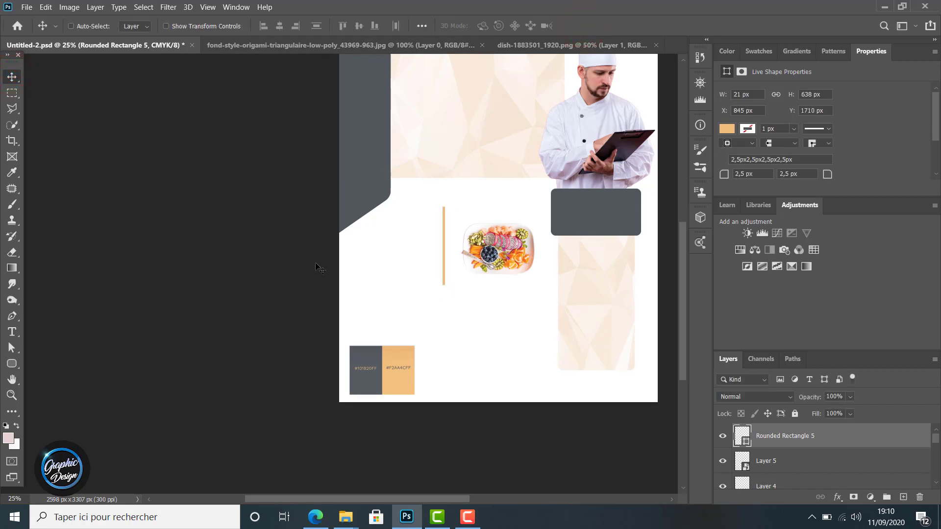
Step: Nudge the orange line in small increments to about X 829 px, Y 1726 px
key(Down)
key(Down)
key(Down)
key(Down)
key(Down)
key(Down)
key(Down)
key(Down)
key(Left)
key(Left)
key(Left)
key(Left)
key(Left)
key(Left)
key(Left)
key(Left)
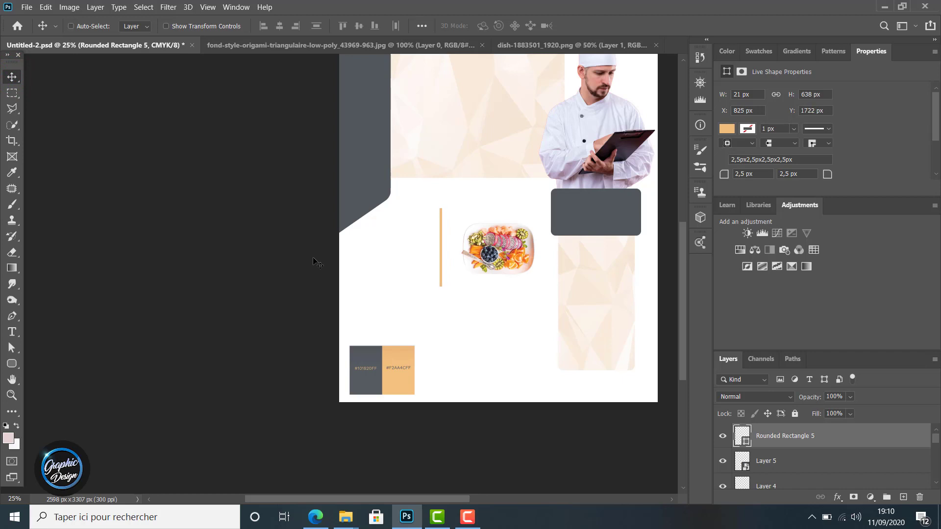
key(Left)
key(Left)
key(Left)
key(Left)
key(Left)
key(Left)
key(Left)
key(Left)
key(Left)
key(Left)
key(Left)
key(Left)
key(Left)
key(Left)
key(Left)
key(Left)
key(Left)
key(Left)
key(Left)
key(Left)
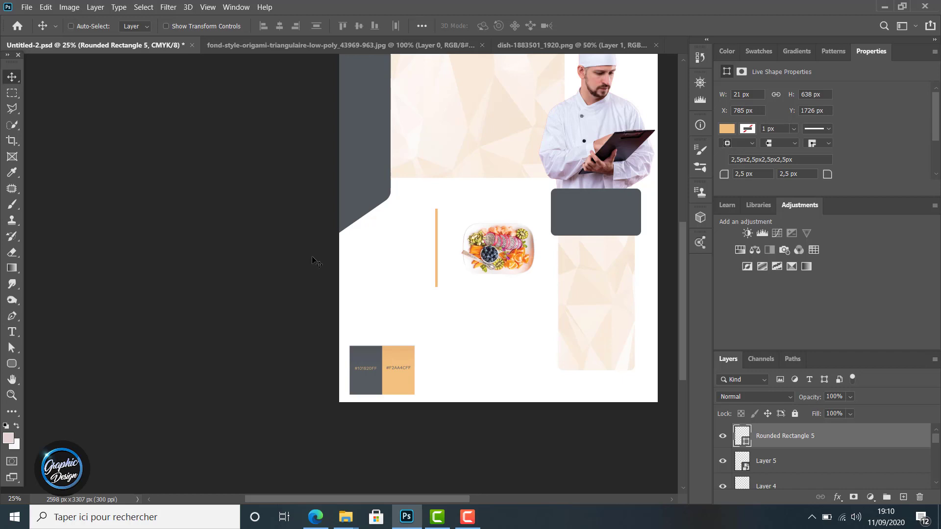
key(Right)
key(Right)
key(Right)
key(Right)
key(Right)
key(Right)
key(Right)
key(Right)
key(Right)
key(Right)
key(Right)
key(Right)
key(Right)
key(Right)
key(Right)
key(Right)
key(Right)
key(Right)
key(Right)
key(Right)
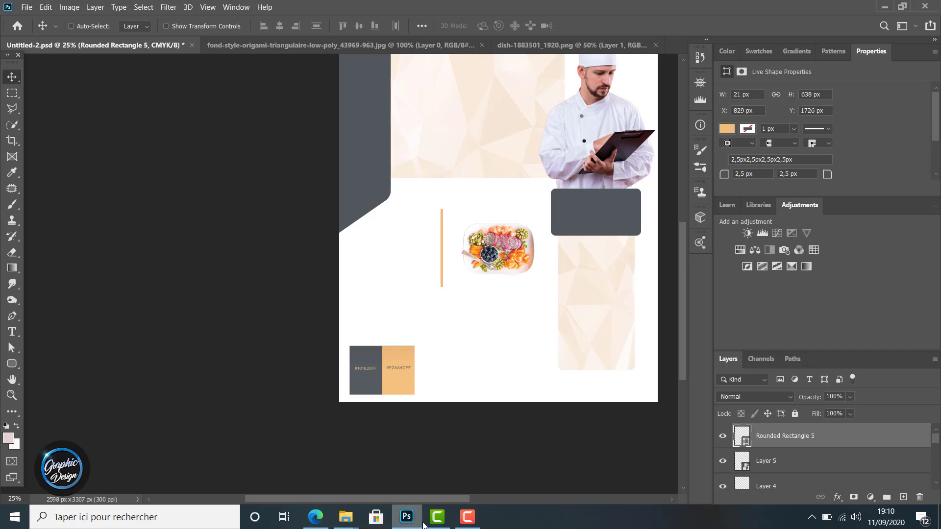
click(465, 519)
click(465, 518)
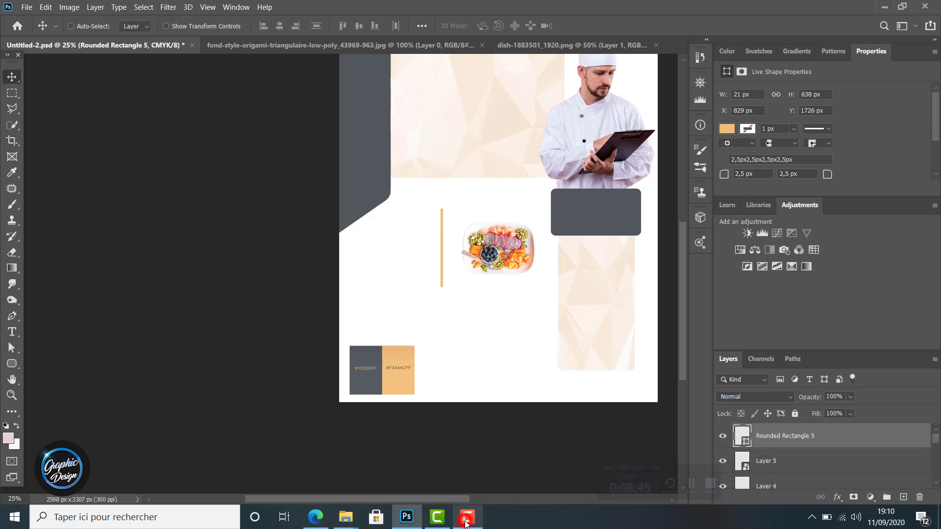
Step: Open food-3329079_1920.png and copy its chicken dish layer into the flyer document
click(25, 7)
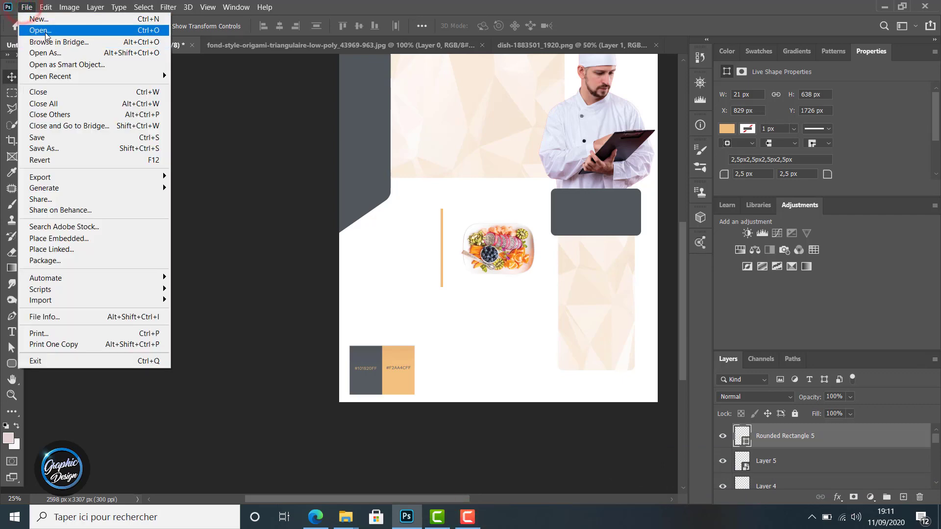
click(22, 25)
double_click(331, 190)
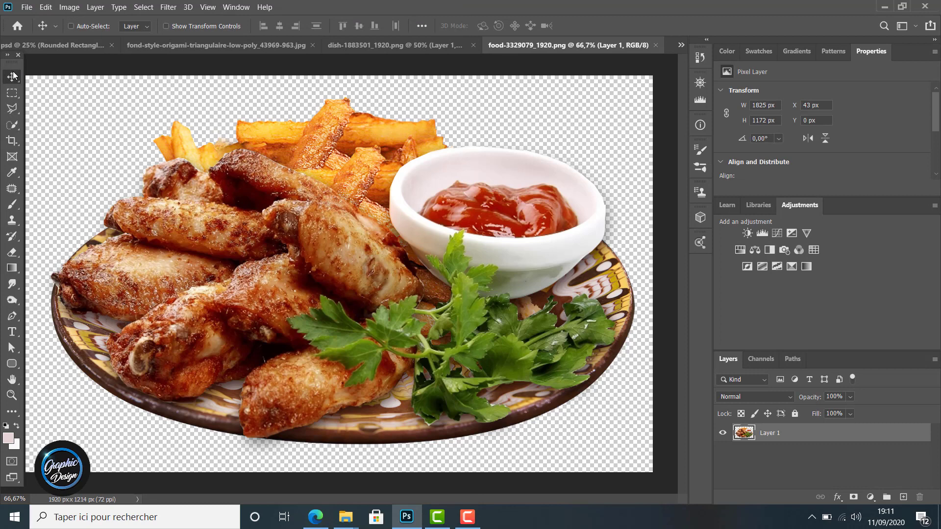
drag(323, 269, 308, 245)
drag(400, 309, 399, 308)
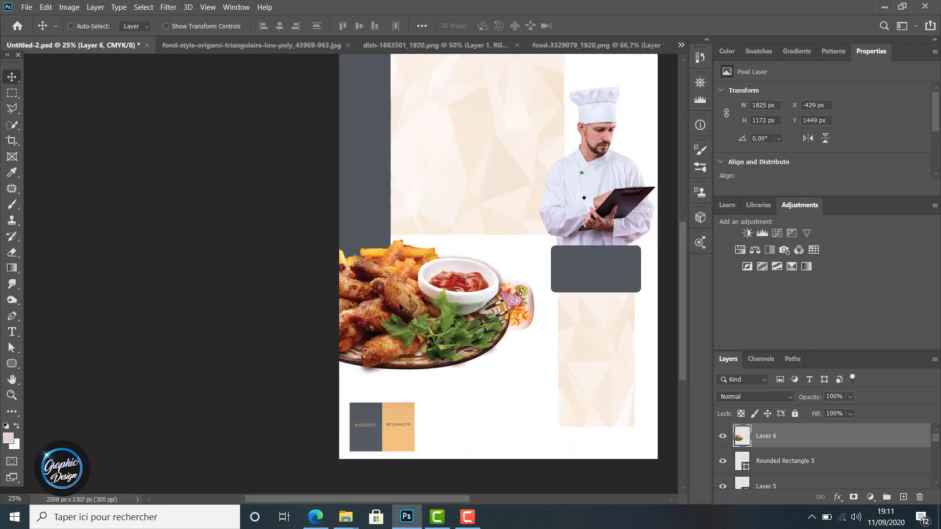
Step: Convert the chicken dish layer to a smart object and scale it to about 35%, placed on the opposite side of the orange line from the fruit dish
right_click(767, 431)
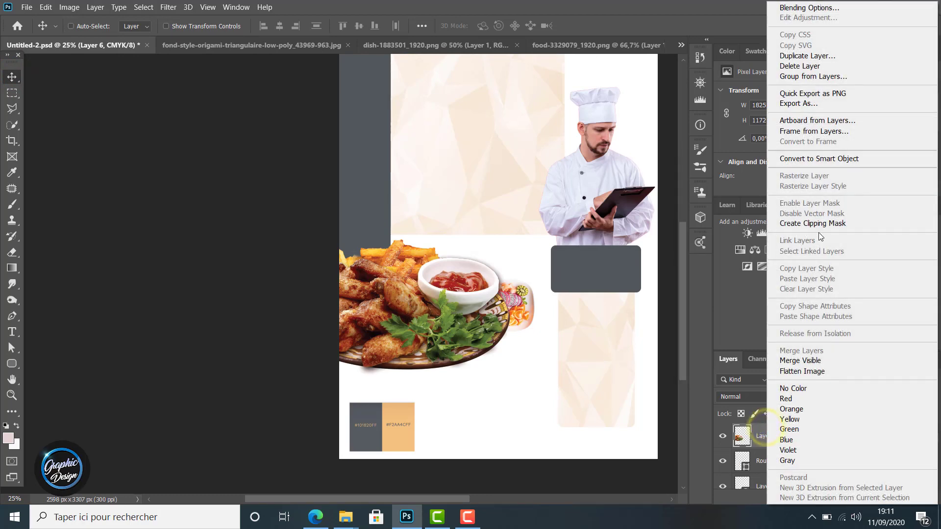
click(808, 159)
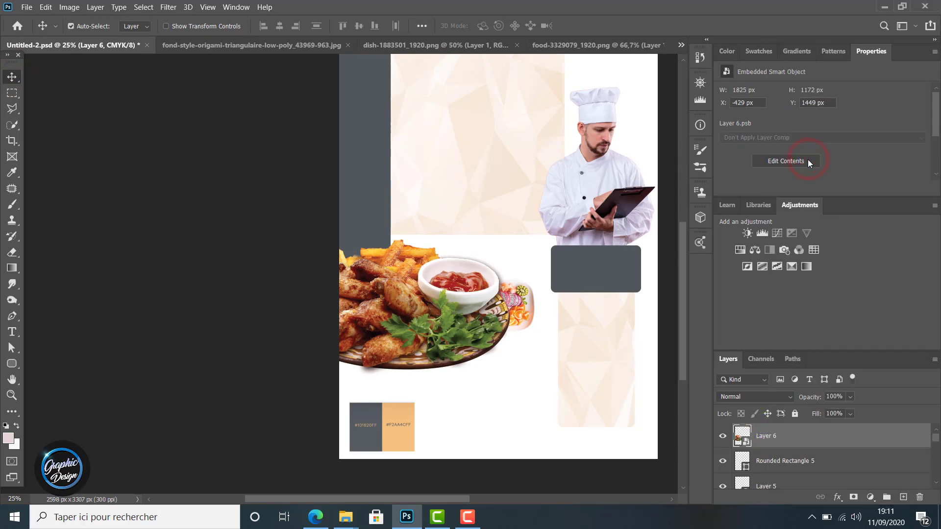
key(ctrl+t)
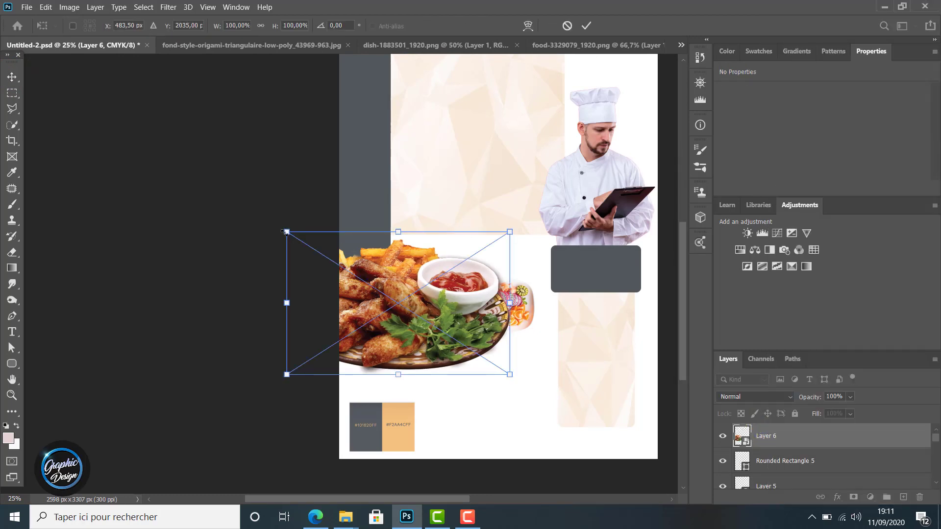
drag(286, 232, 406, 321)
drag(470, 347, 490, 305)
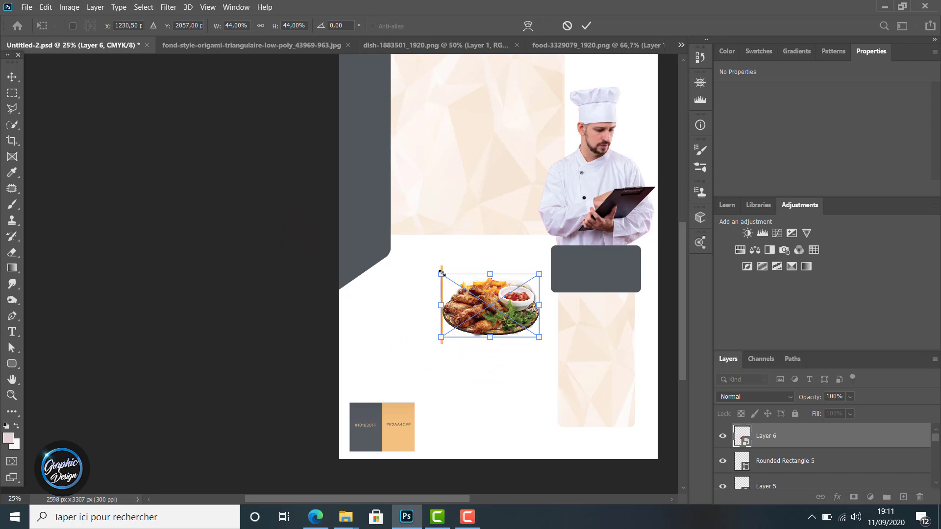
drag(441, 273, 452, 280)
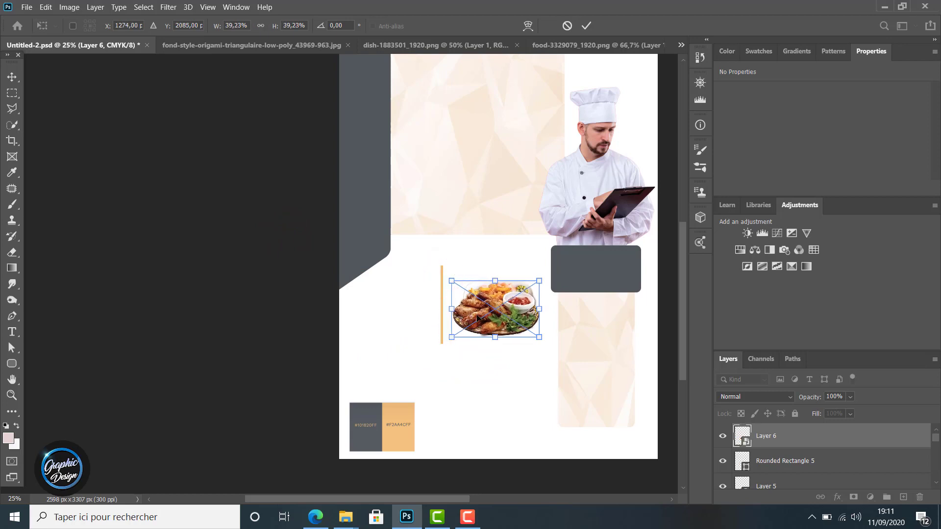
drag(477, 318, 379, 310)
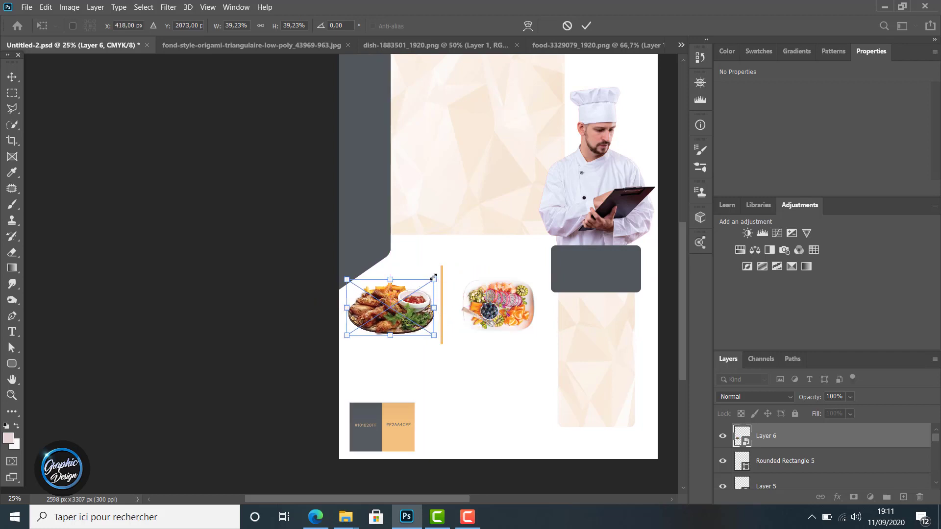
drag(433, 278, 424, 285)
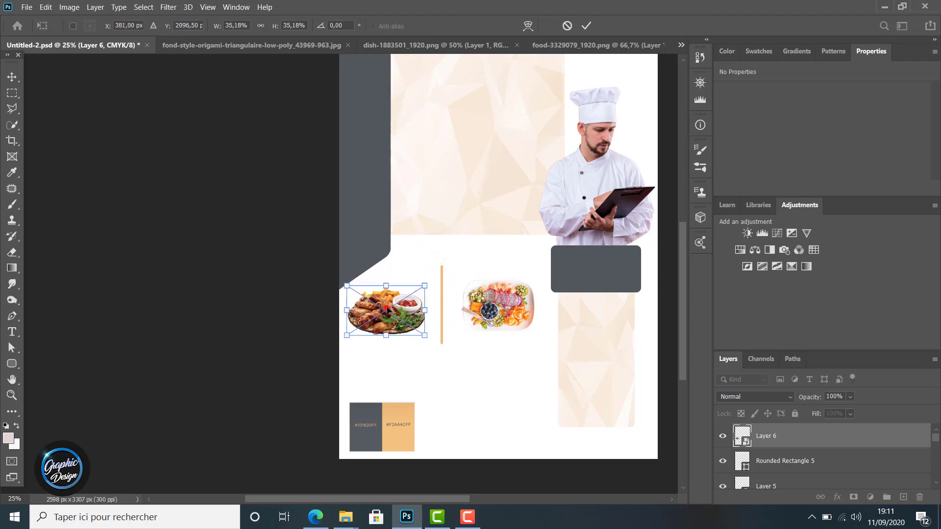
drag(386, 309, 393, 306)
click(588, 26)
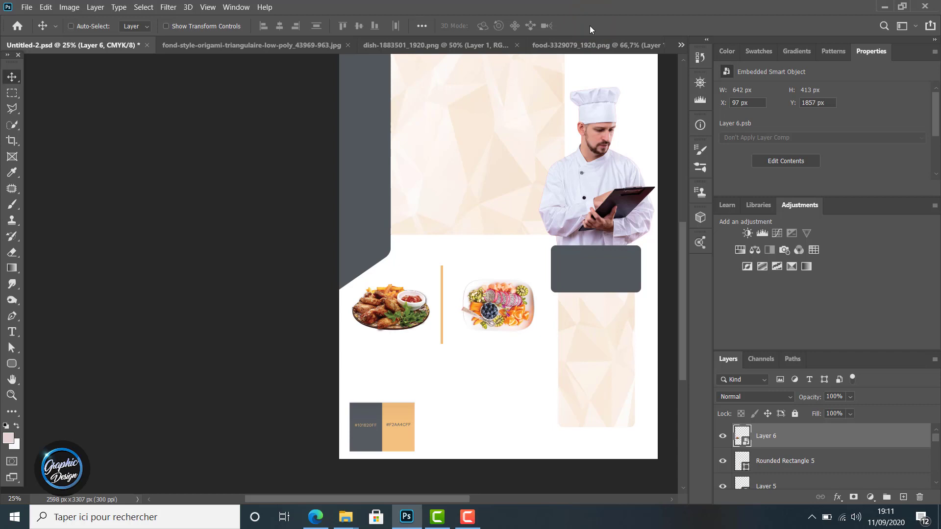
Step: Select the orange line's layer and nudge it horizontally toward the fruit dish to about X 849 px
click(803, 464)
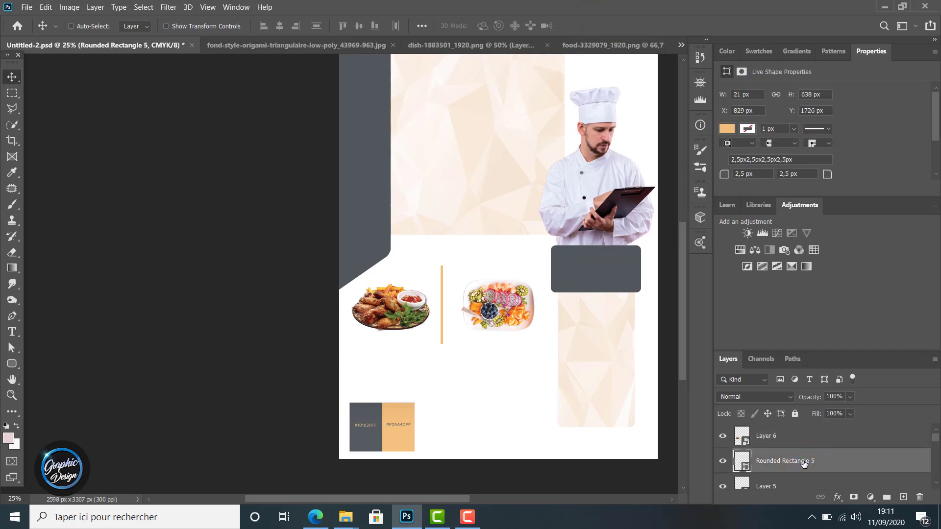
key(Right)
key(Right)
key(Right)
key(Right)
key(Right)
key(Right)
key(Right)
key(Right)
key(Right)
key(Right)
key(Right)
key(Right)
key(Right)
key(Right)
key(Right)
key(Right)
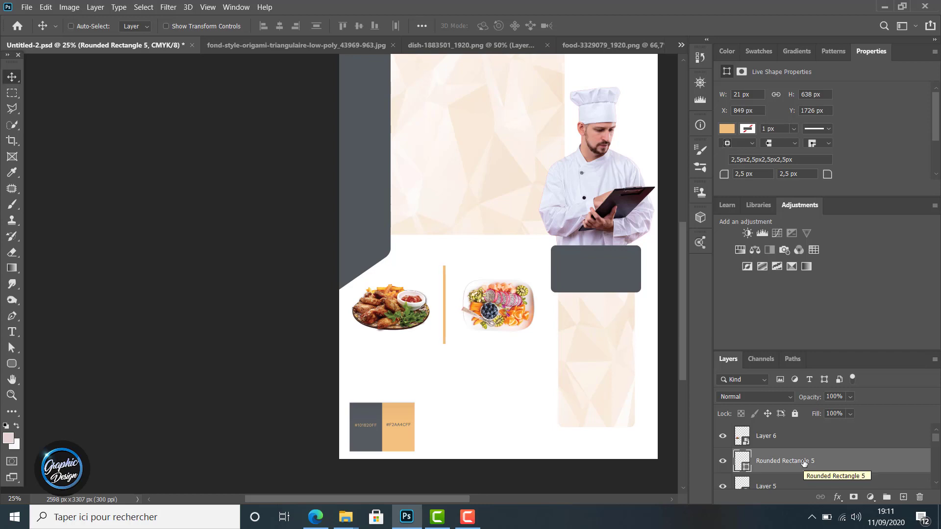
key(Right)
key(Left)
key(Right)
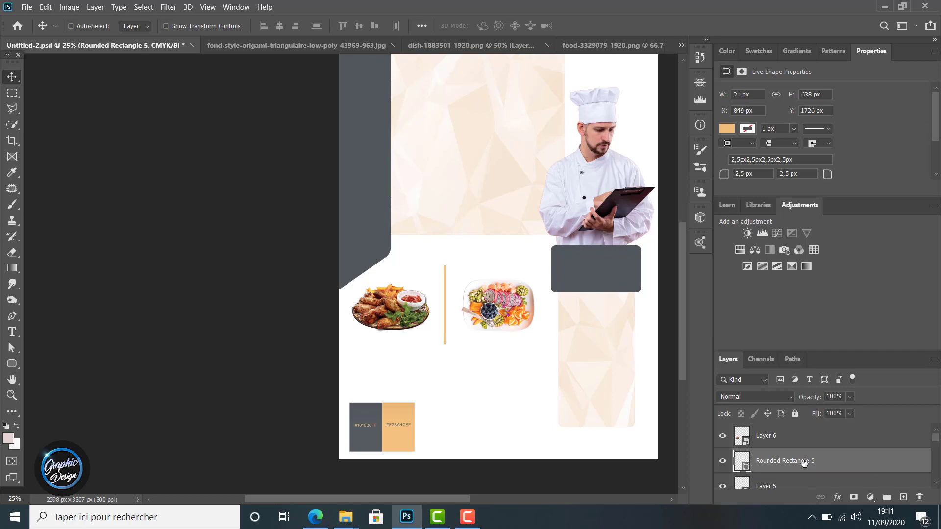
key(Right)
key(Right)
key(Right)
key(Right)
Step: Shorten the orange line at both ends to a height of about 544 px and apply the transform
key(ctrl+t)
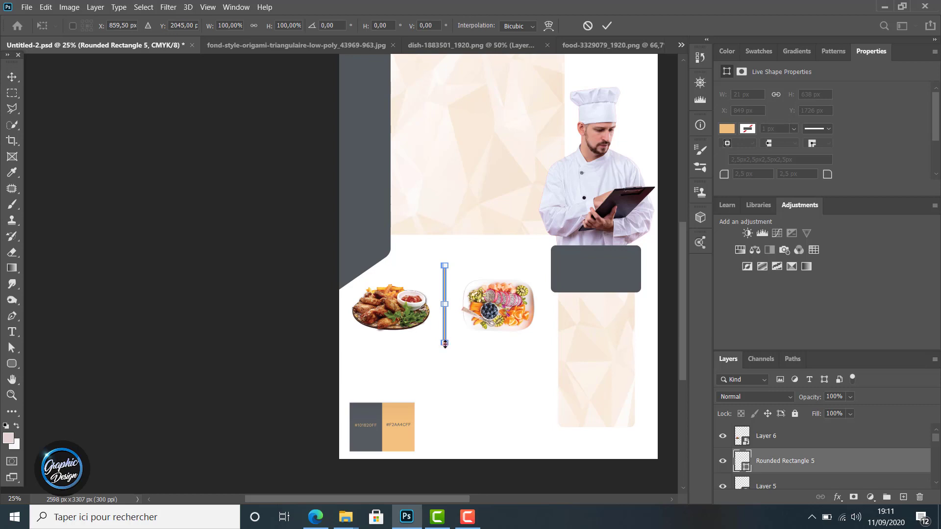
drag(444, 343, 445, 335)
click(12, 77)
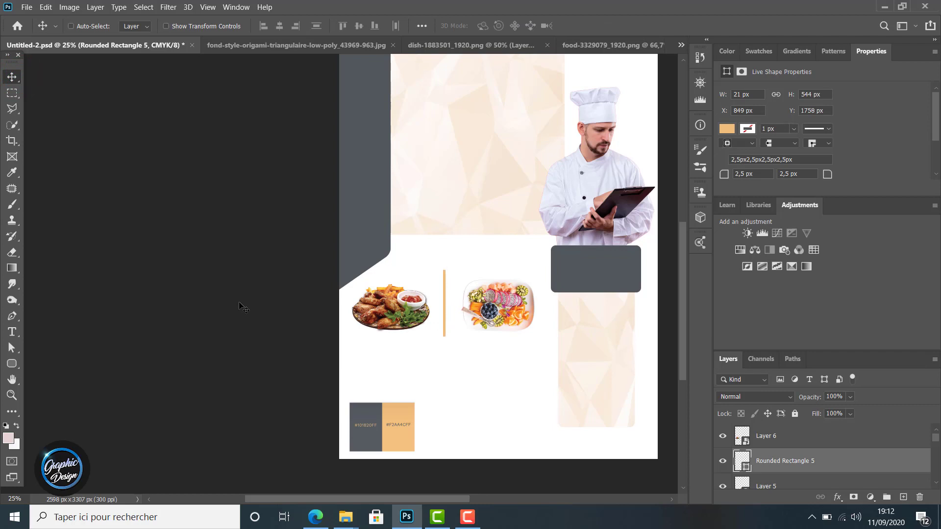
Step: Nudge the shortened orange line slightly down and toward the fruit dish to centre it between the two dishes
key(Down)
key(Down)
key(Down)
key(Down)
key(Right)
key(Right)
key(Right)
key(Right)
mouse_move(446, 308)
mouse_down()
mouse_move(438, 307)
mouse_move(447, 305)
mouse_up()
click(447, 292)
key(Down)
key(Down)
key(Down)
key(Down)
Step: Create a placeholder paragraph text box about 1355 × 682 px below the fruit dish, coloured with the grey sampled from the palette swatch
click(769, 437)
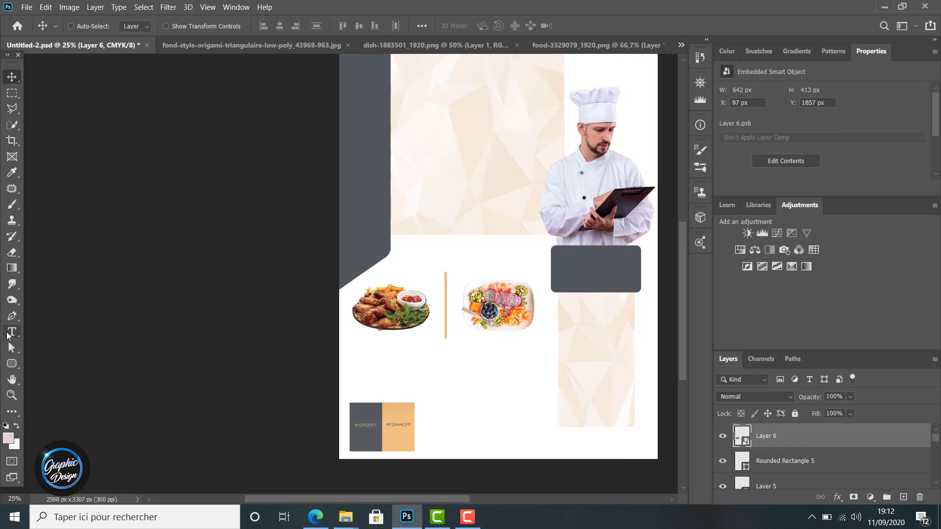
click(12, 331)
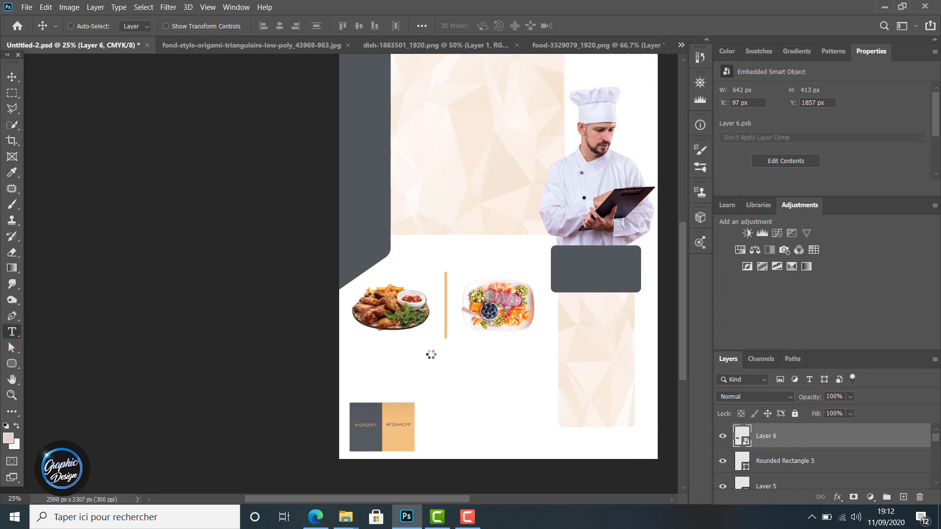
drag(429, 353, 595, 435)
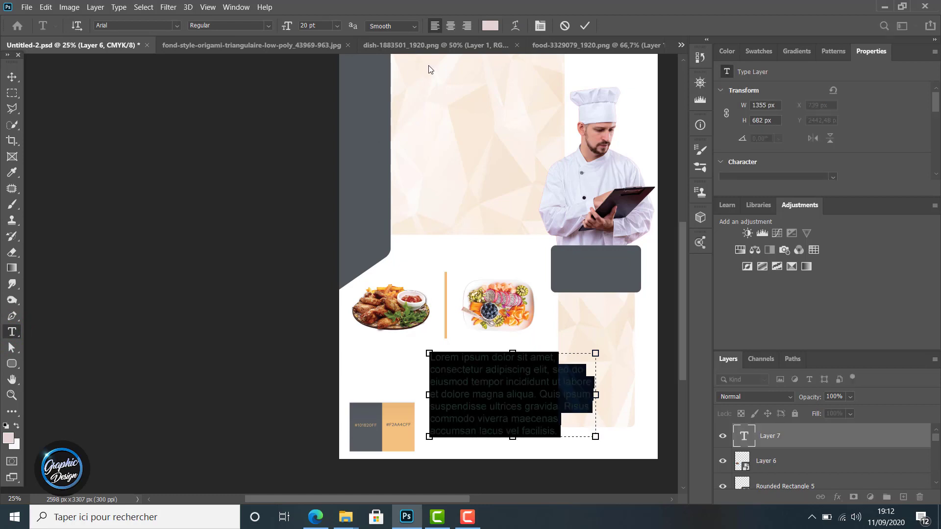
click(490, 26)
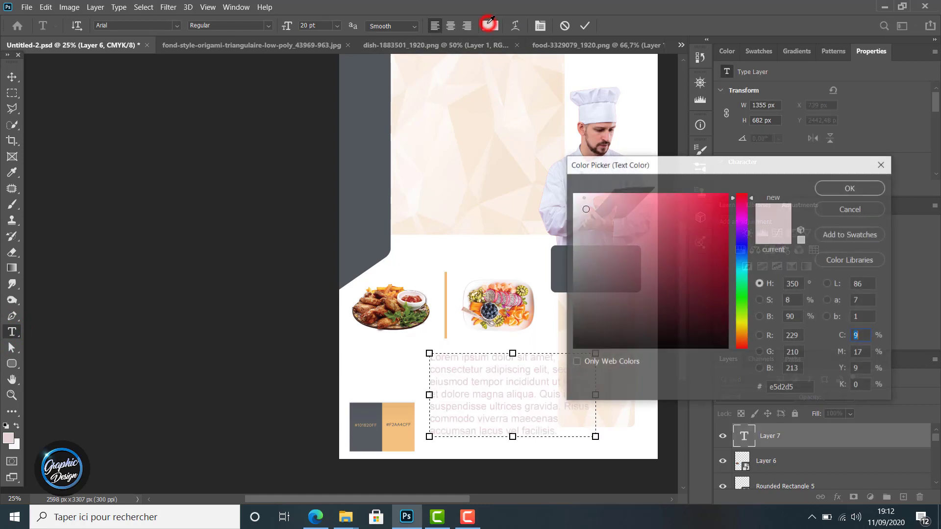
click(373, 405)
click(846, 189)
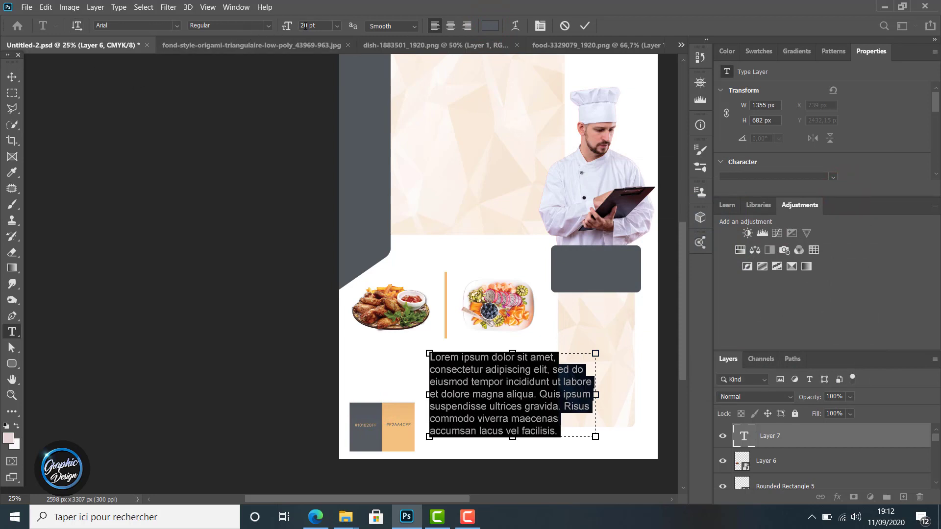
Step: Set the paragraph's font size to 13 pt and narrow its text box to about 988 px wide
double_click(307, 26)
text(13)
key(Return)
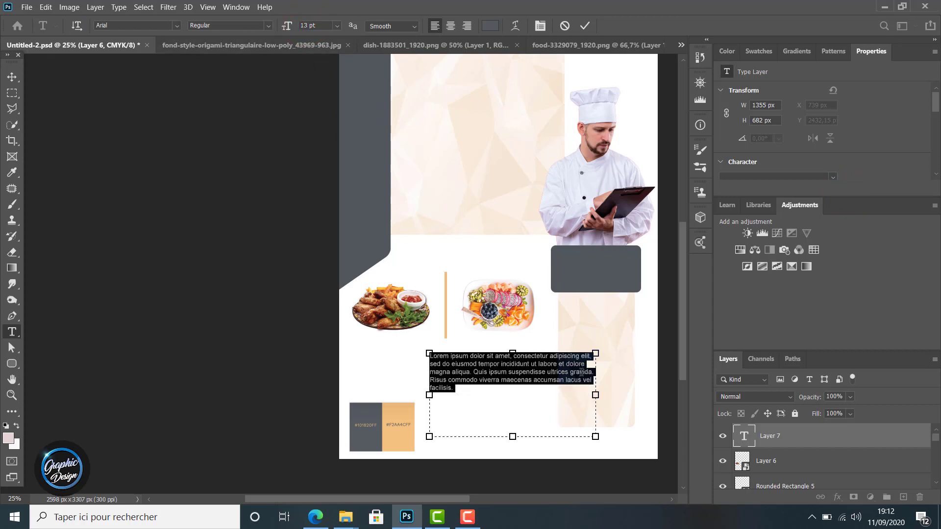
drag(596, 395, 551, 394)
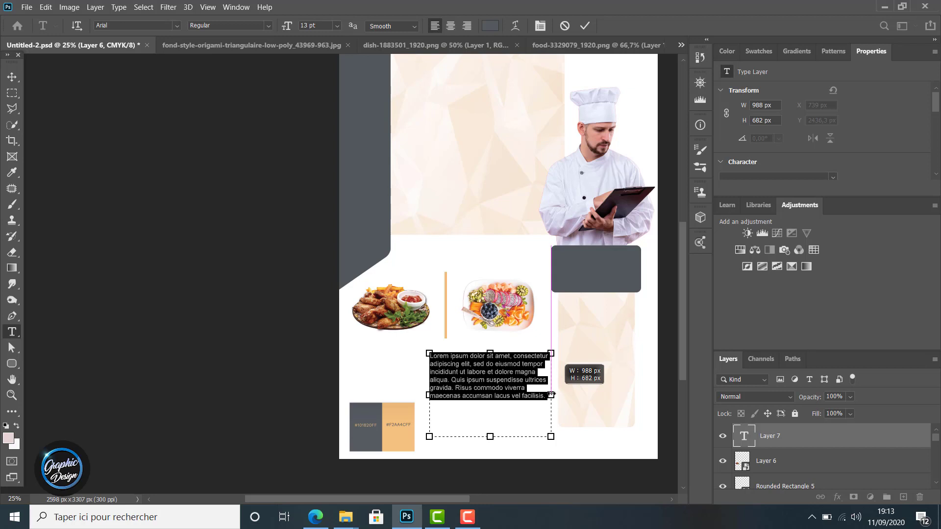
drag(551, 395, 551, 395)
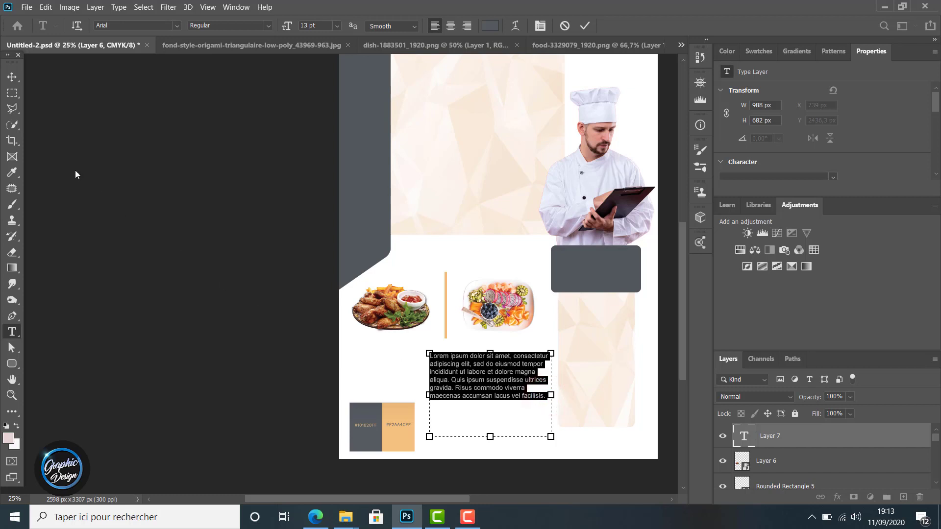
Step: Reduce the whole placeholder paragraph's font size to 12 pt
click(11, 77)
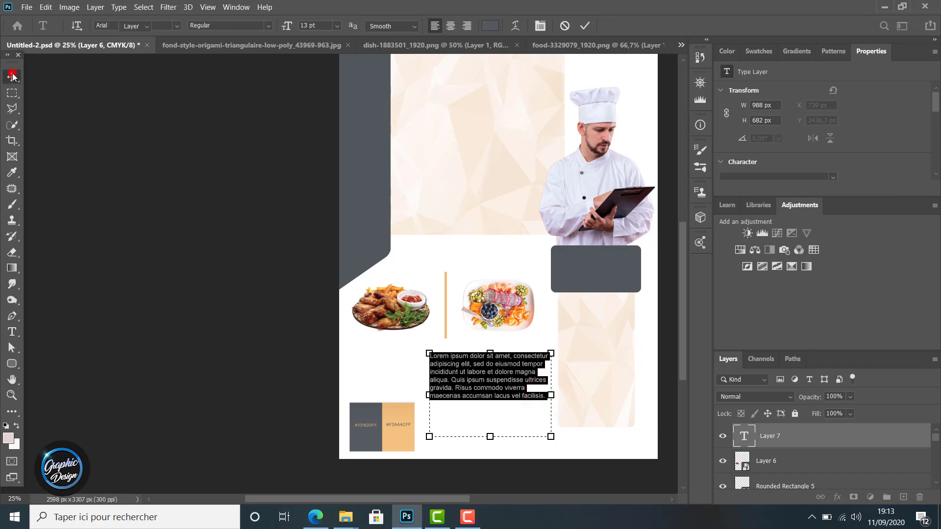
key(t)
click(482, 385)
key(ctrl+a)
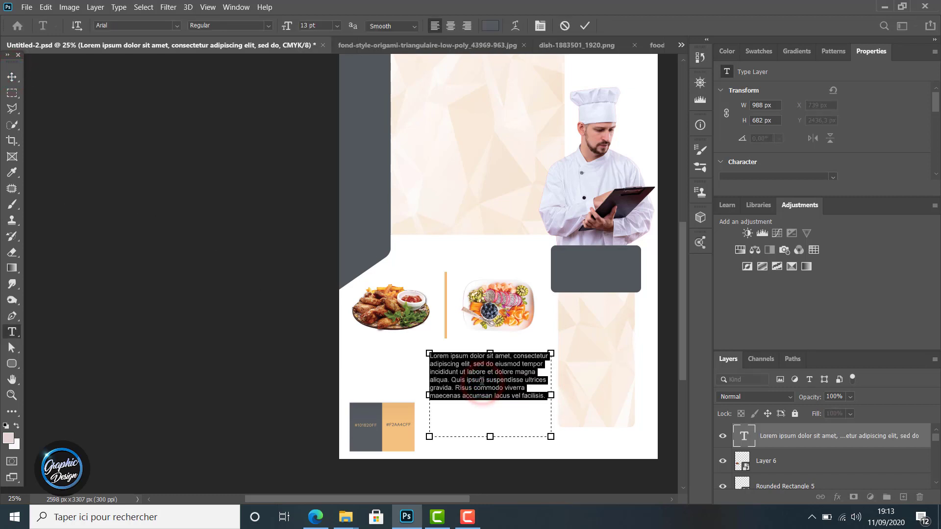
drag(307, 25, 282, 26)
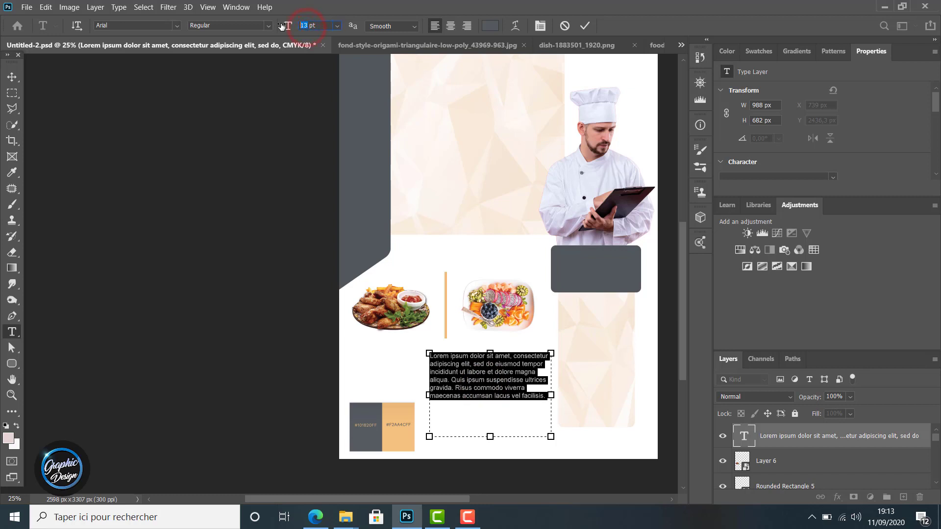
text(12)
key(Return)
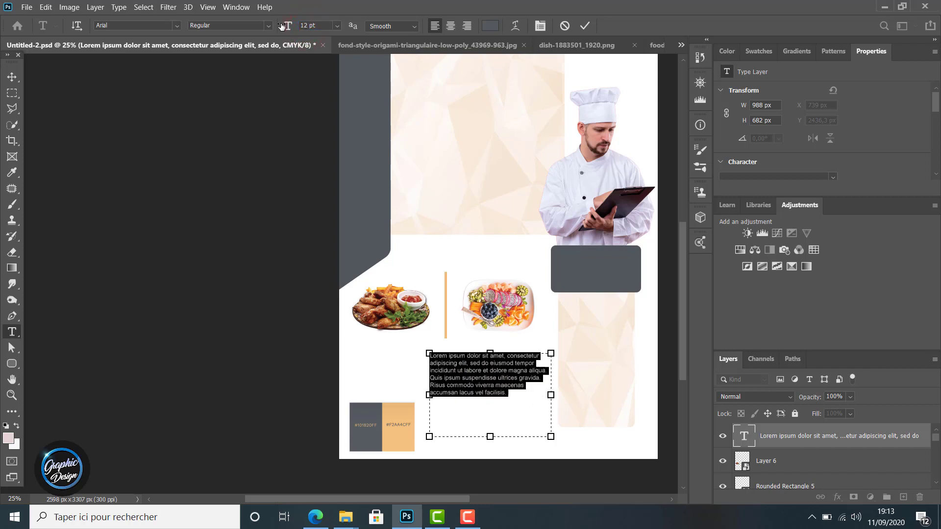
Step: Move the paragraph slightly toward the orange low-poly block, to about X 831 px, below the fruit dish
click(8, 77)
key(ctrl+j)
drag(483, 363, 495, 365)
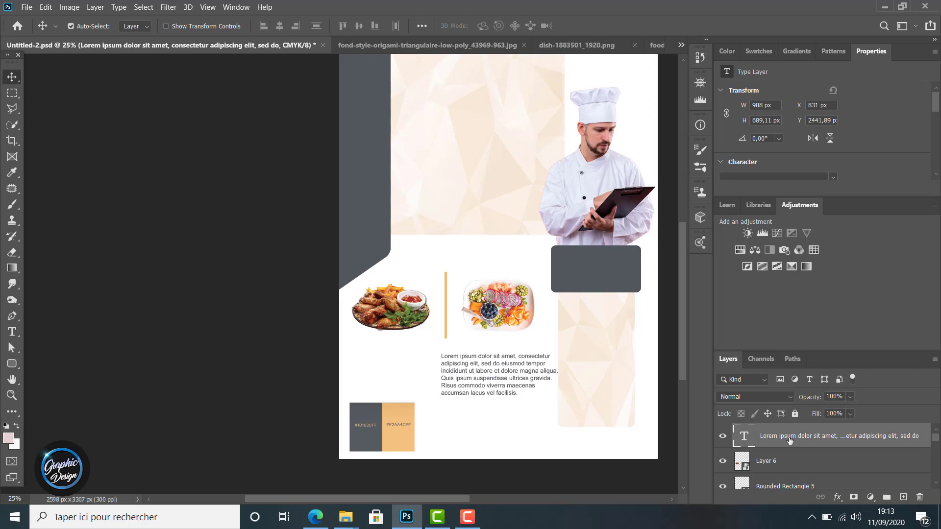
Step: Duplicate the paragraph layer and replace the copy's text with "Loren ipsum" as a heading
key(ctrl+j)
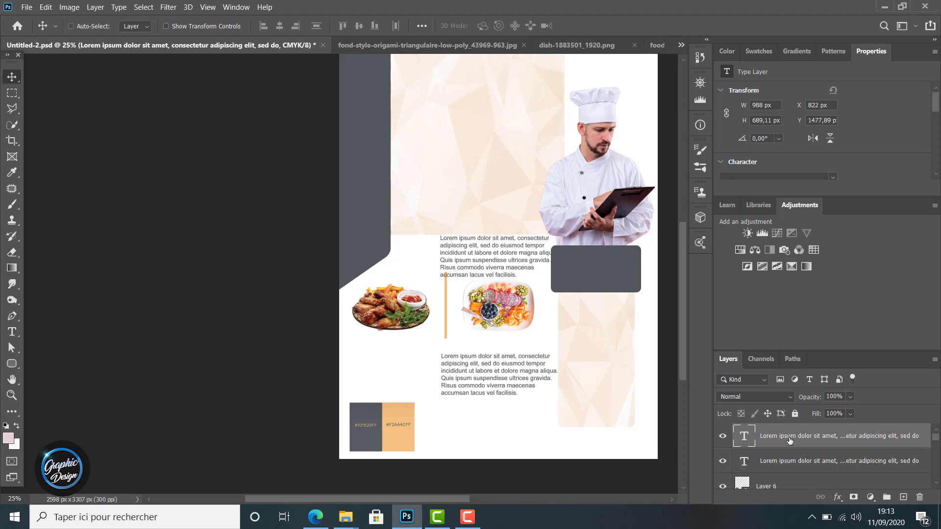
double_click(498, 246)
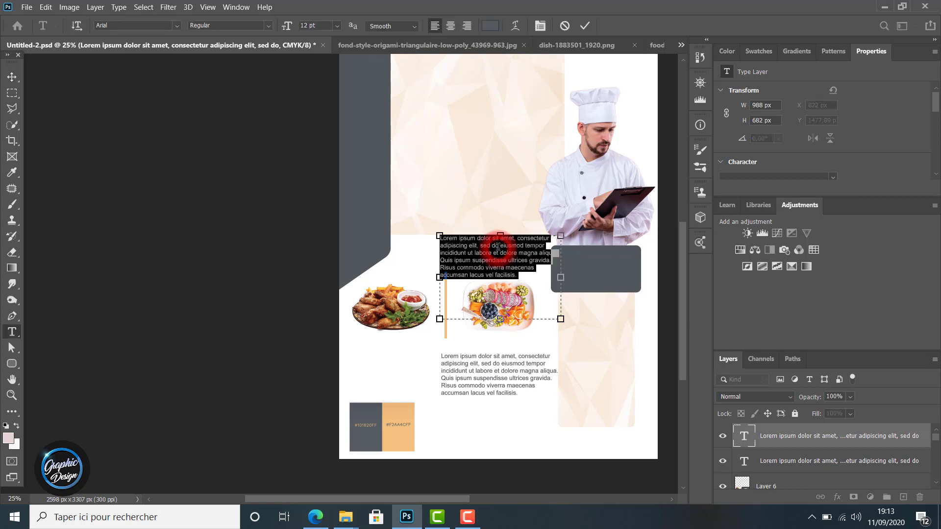
click(499, 247)
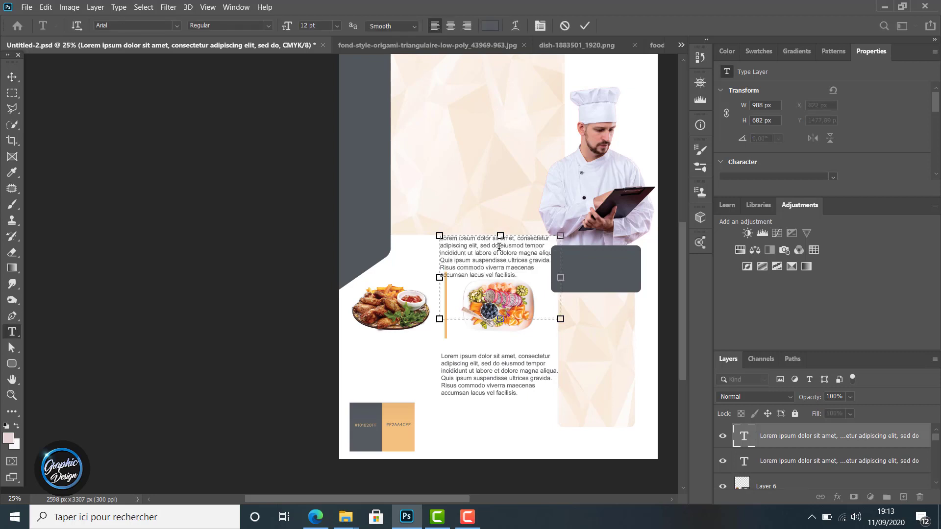
key(ctrl+a)
text(Loren)
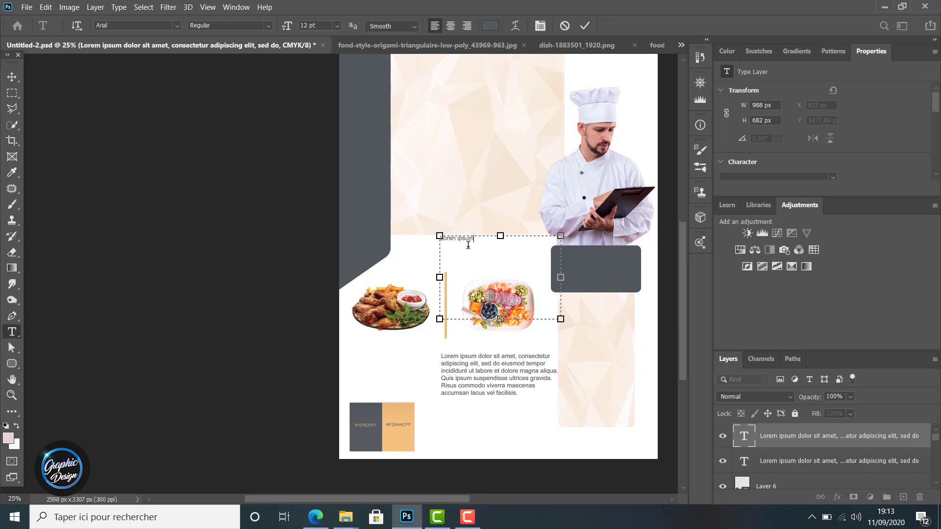
text( ipsum)
Step: Enlarge the "Loren ipsum" heading to 31 pt and move it directly above the paragraph under the fruit dish
triple_click(475, 239)
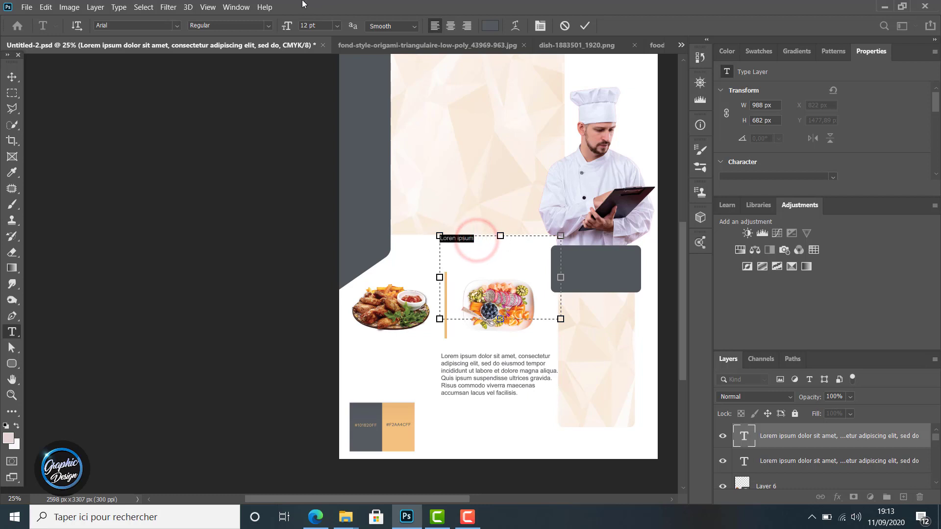
drag(285, 24, 291, 26)
click(12, 77)
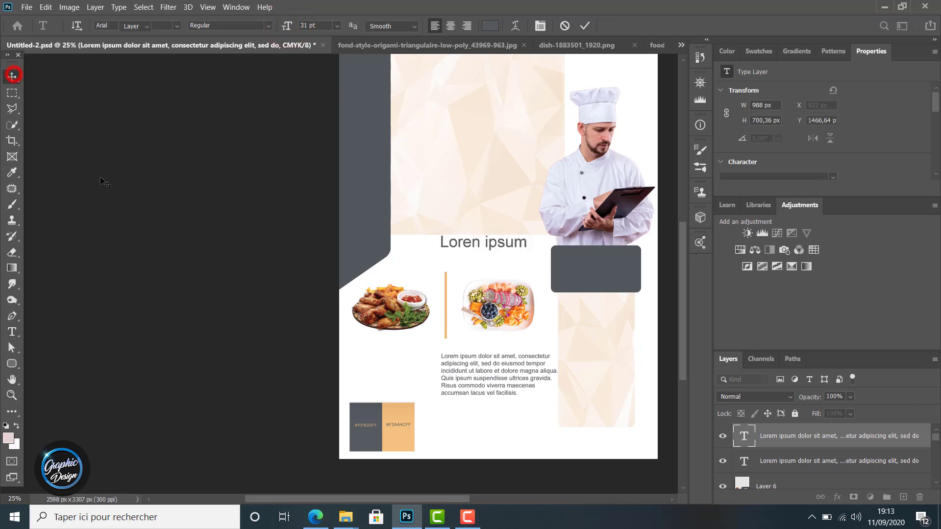
drag(480, 244, 488, 350)
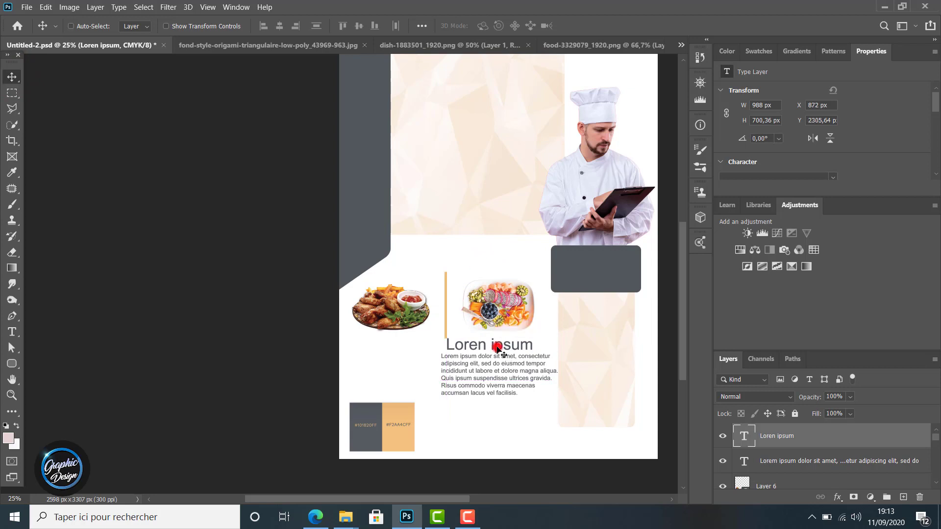
Step: Set the "Loren ipsum" heading's font size to 28 pt and commit the text edit
double_click(497, 347)
click(302, 27)
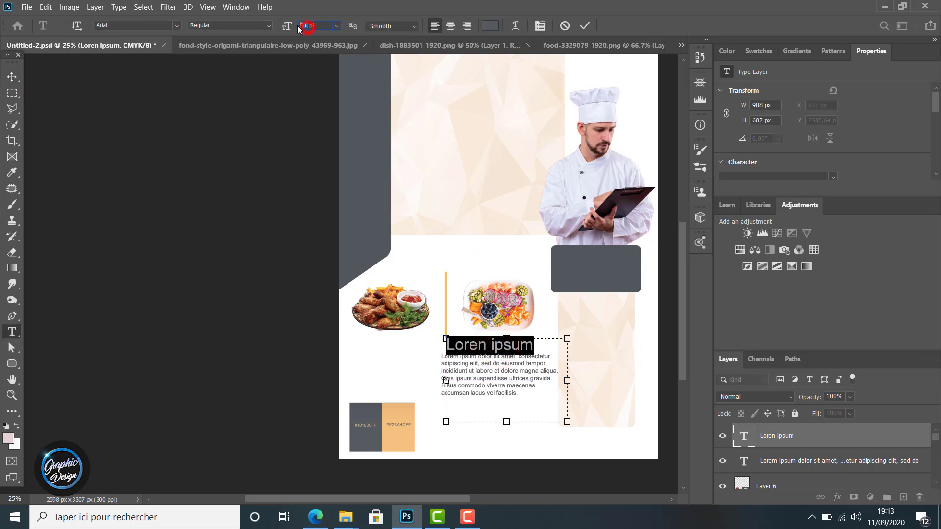
text(28)
key(Return)
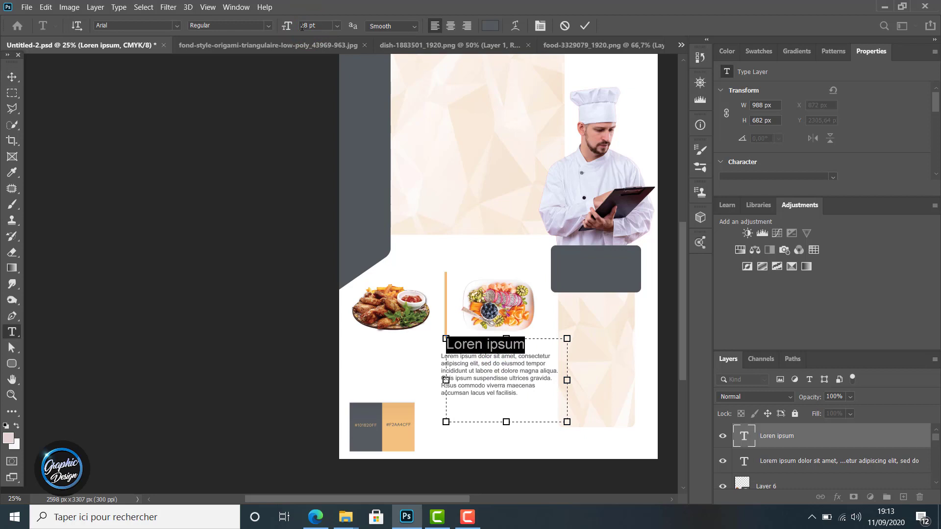
click(584, 25)
key(v)
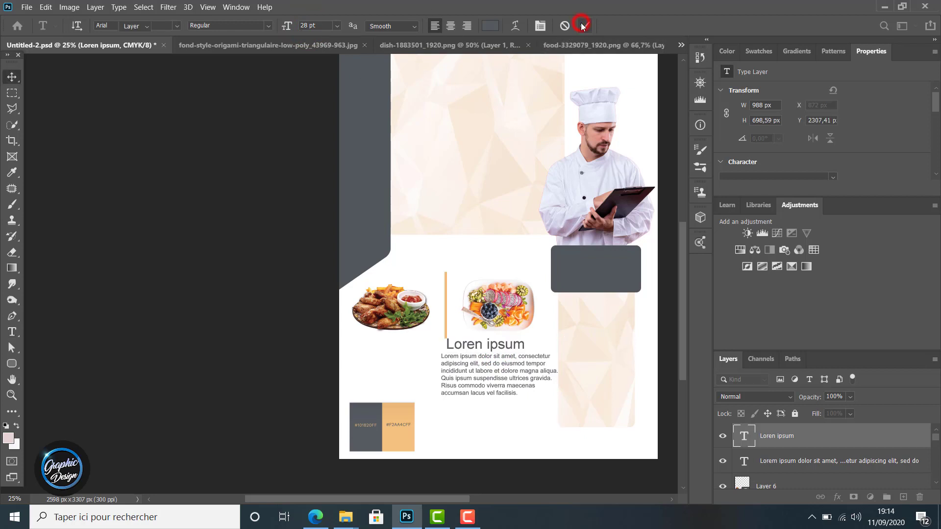
Step: Nudge the heading to about X 860 px, Y 2315 px above the paragraph and save the document
click(13, 77)
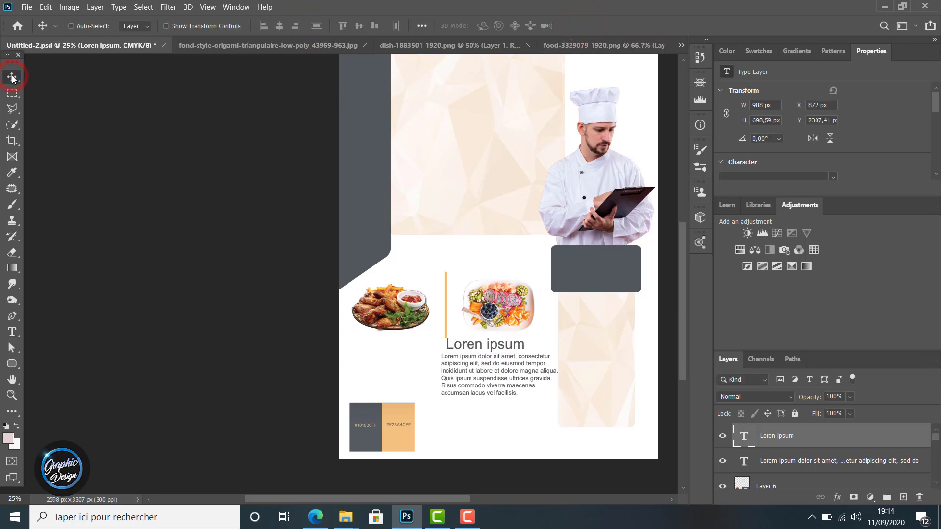
key(Left)
key(Left)
key(Left)
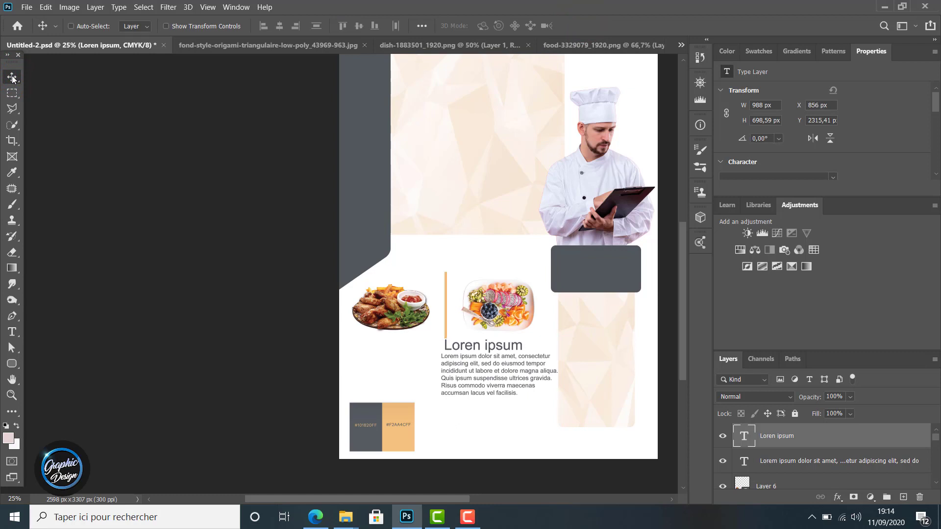
key(Down)
key(ctrl+s)
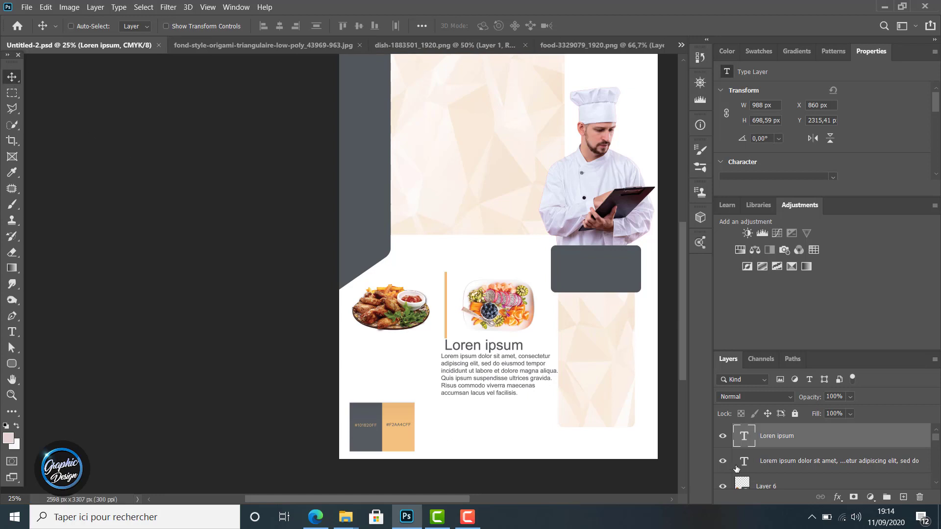
Step: Select the heading and paragraph layers together and nudge them horizontally to about X 871 px beneath the fruit dish
ctrl+click(776, 463)
key(Right)
key(Right)
key(Right)
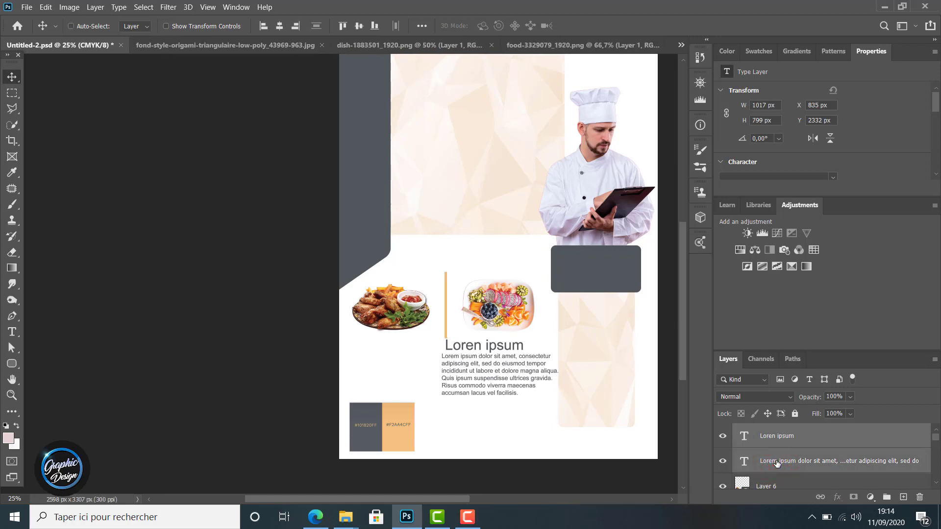
key(Right)
key(Right)
key(Right)
key(Right)
key(Right)
key(Right)
key(Right)
key(Right)
key(Right)
key(Right)
key(Right)
key(Right)
key(Right)
key(Right)
key(Right)
key(Right)
key(Right)
key(Right)
key(Right)
key(Right)
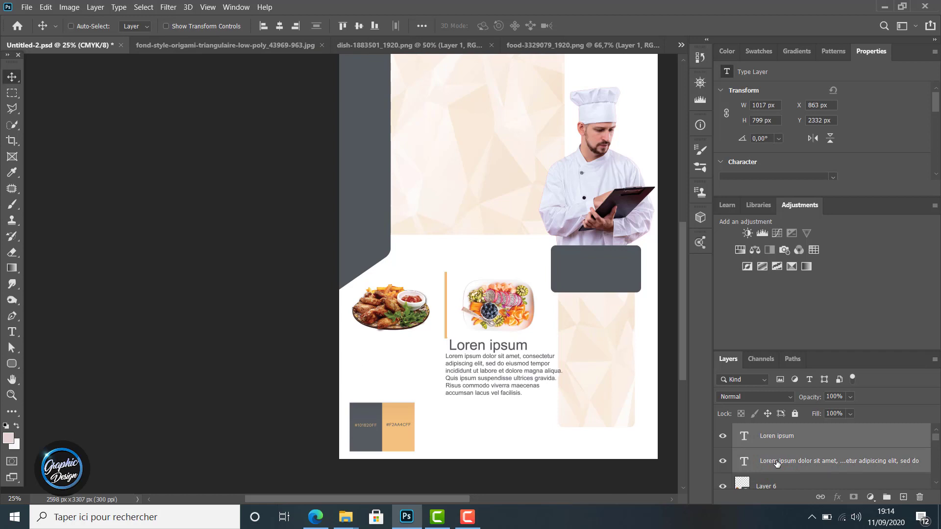
key(Right)
key(Right)
key(Right)
key(Right)
key(Right)
key(Right)
key(Right)
key(Right)
key(Right)
key(Right)
key(Right)
key(Right)
key(Right)
key(Right)
key(Right)
key(Right)
key(Right)
key(Right)
key(Right)
key(Right)
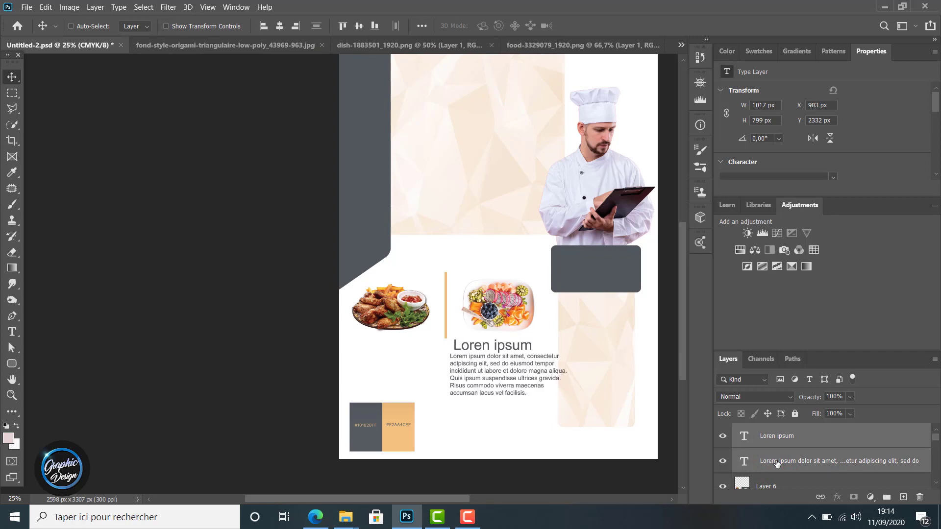
key(Left)
key(Left)
key(Left)
key(Left)
key(Left)
key(Left)
key(Left)
key(Left)
key(Left)
key(Left)
key(Left)
key(Left)
key(Left)
key(Left)
key(Left)
key(Left)
key(Left)
key(Left)
key(Left)
key(Left)
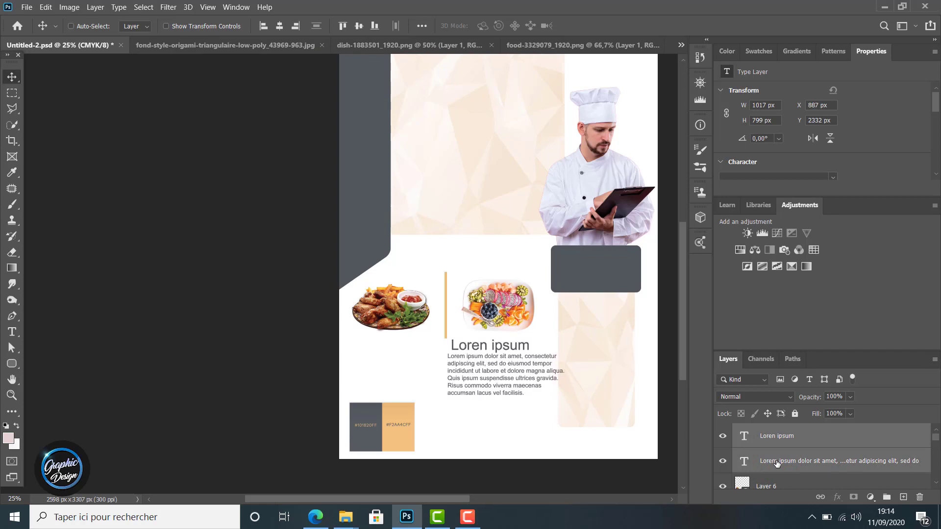
key(Left)
key(Left)
key(Left)
key(Left)
key(Left)
key(Left)
key(Left)
key(Left)
key(Left)
key(Left)
key(Left)
key(Left)
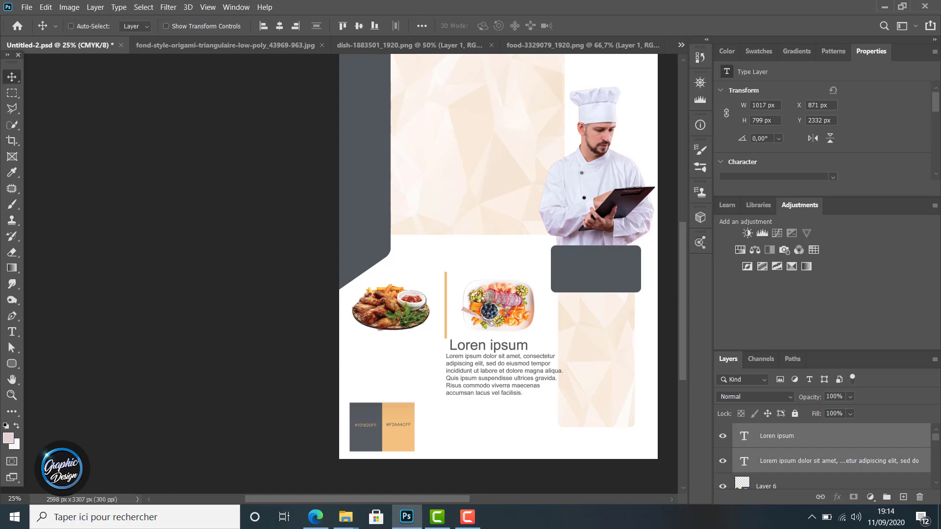
click(813, 462)
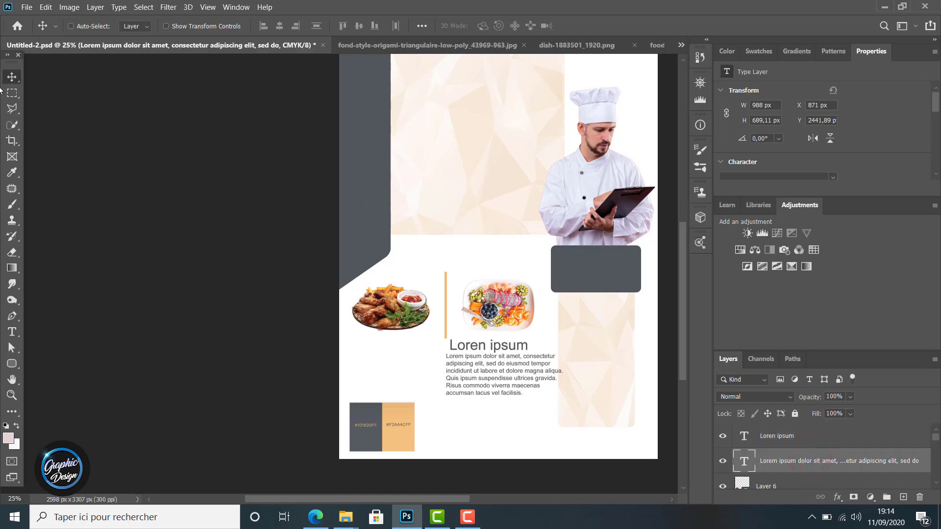
click(177, 27)
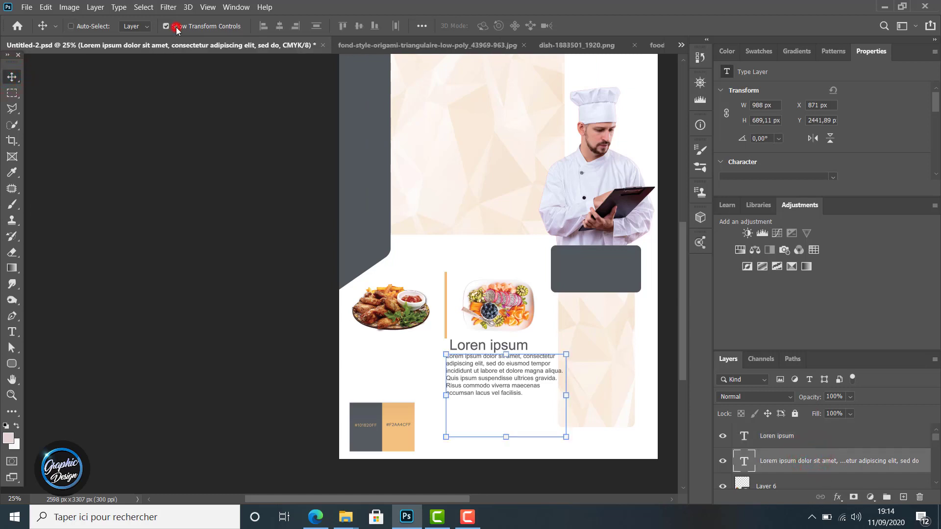
drag(506, 436, 507, 459)
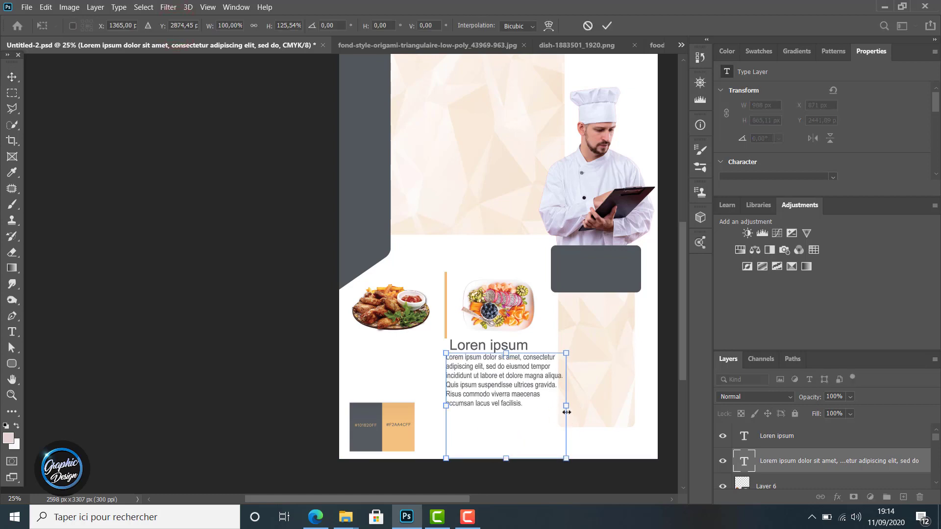
key(ctrl+z)
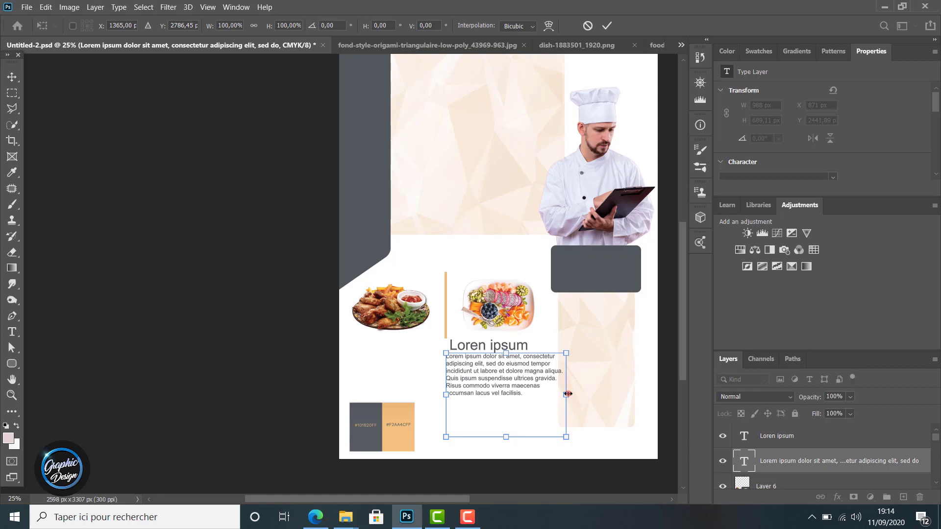
drag(567, 393, 550, 395)
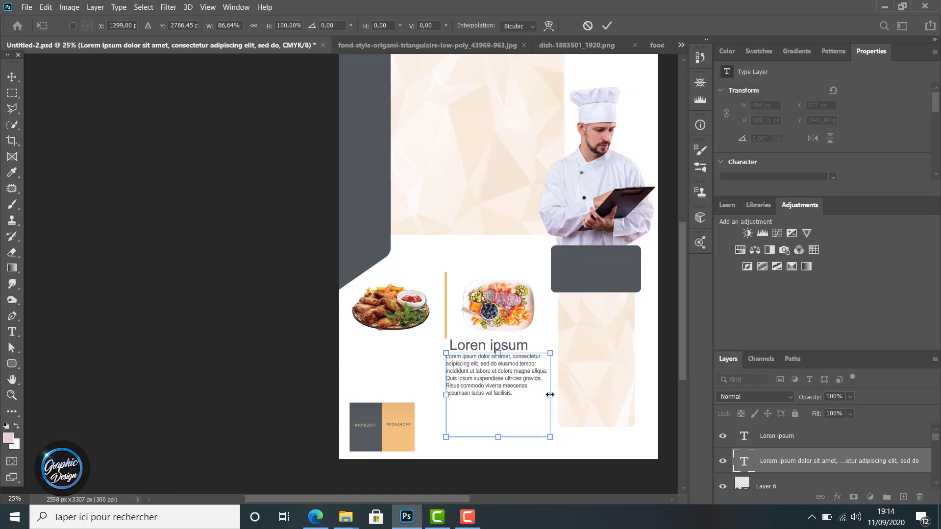
key(ctrl+z)
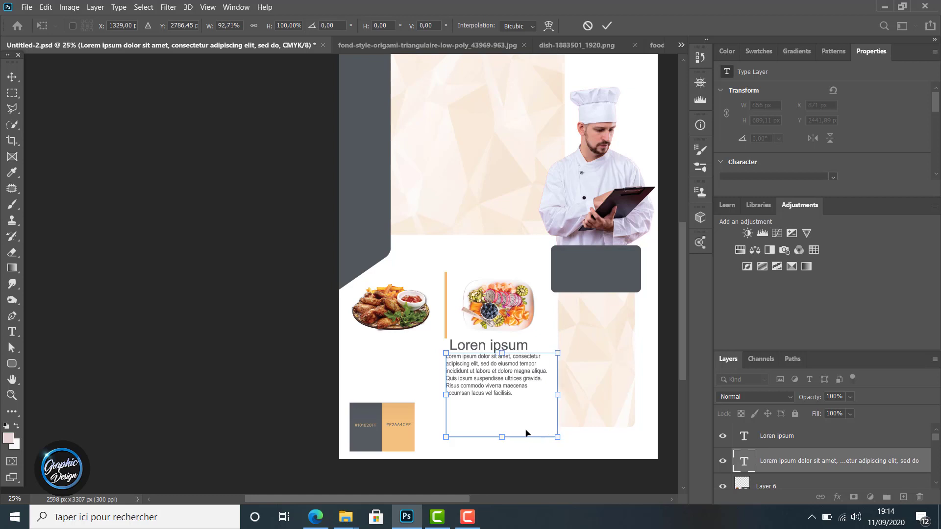
key(ctrl+z)
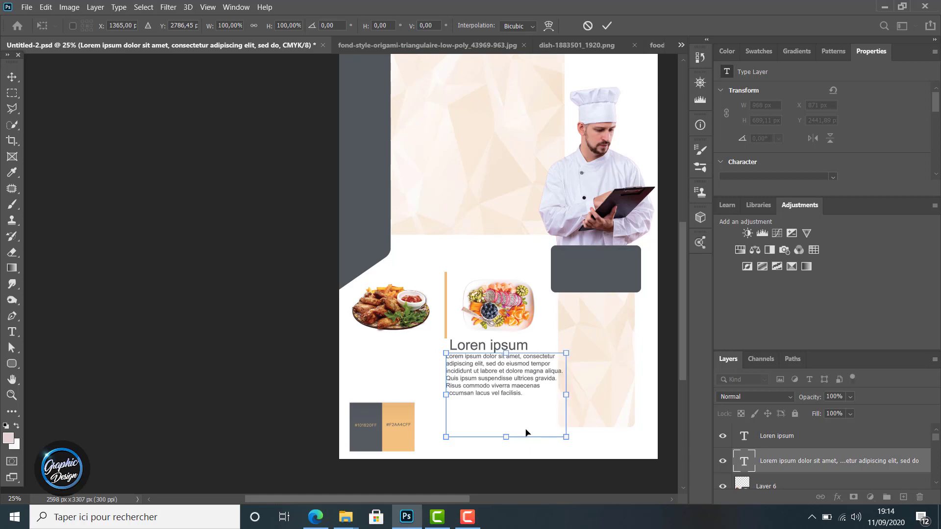
click(591, 27)
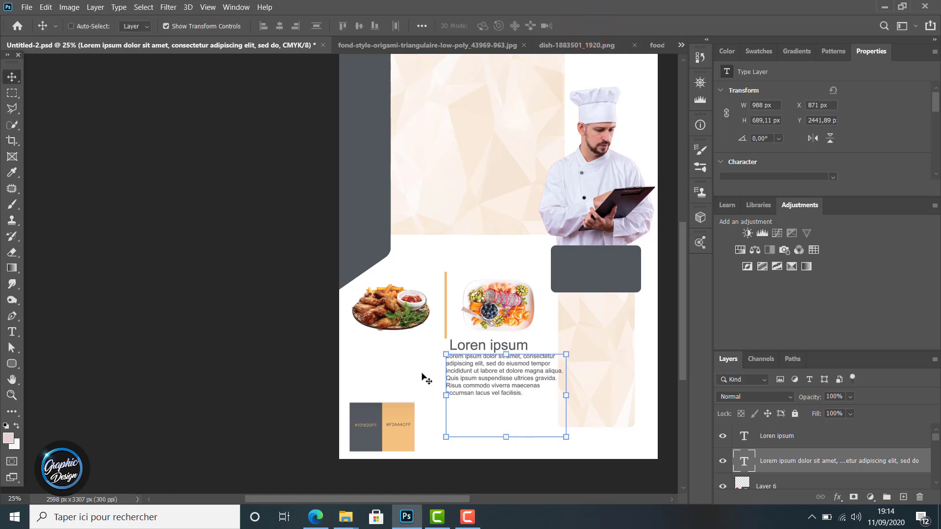
Step: Narrow the paragraph's text box to 856 px wide, then move the paragraph to about X 900 px, Y 2437 px beneath the heading
click(12, 332)
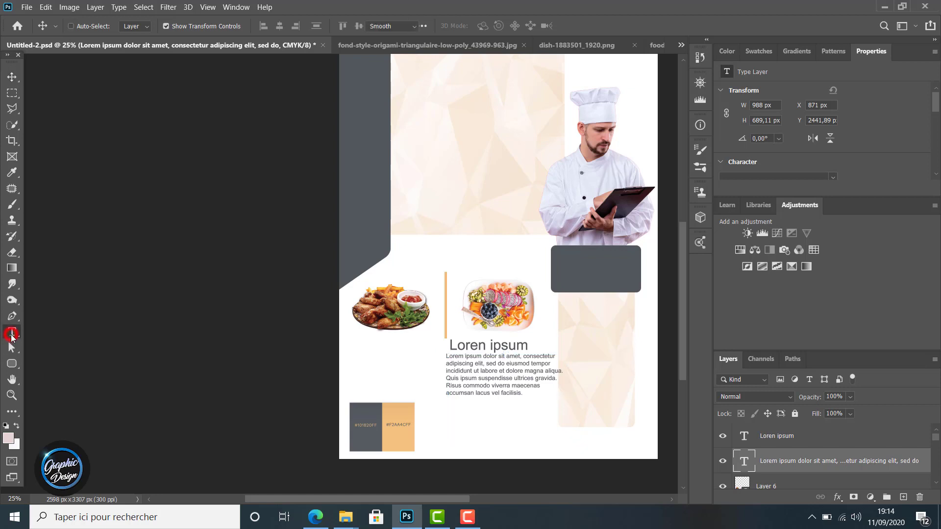
double_click(485, 380)
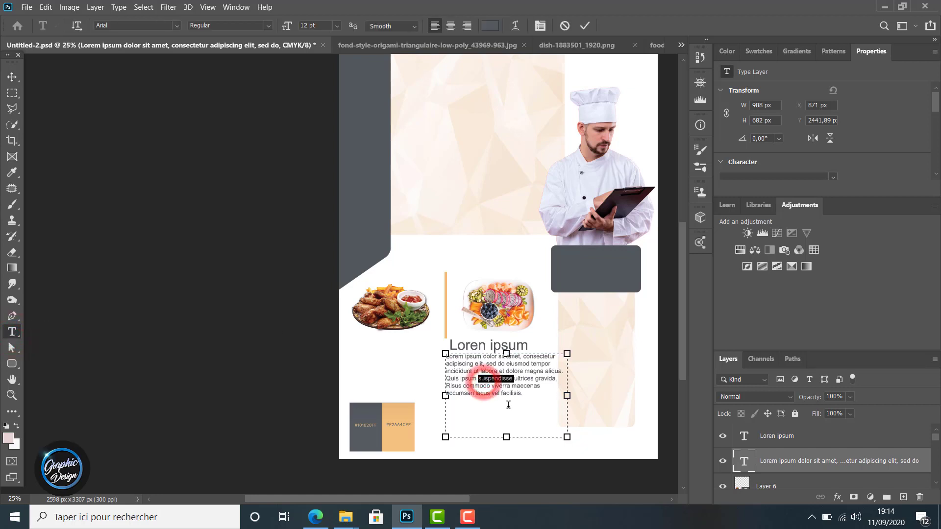
drag(566, 396, 553, 400)
click(11, 76)
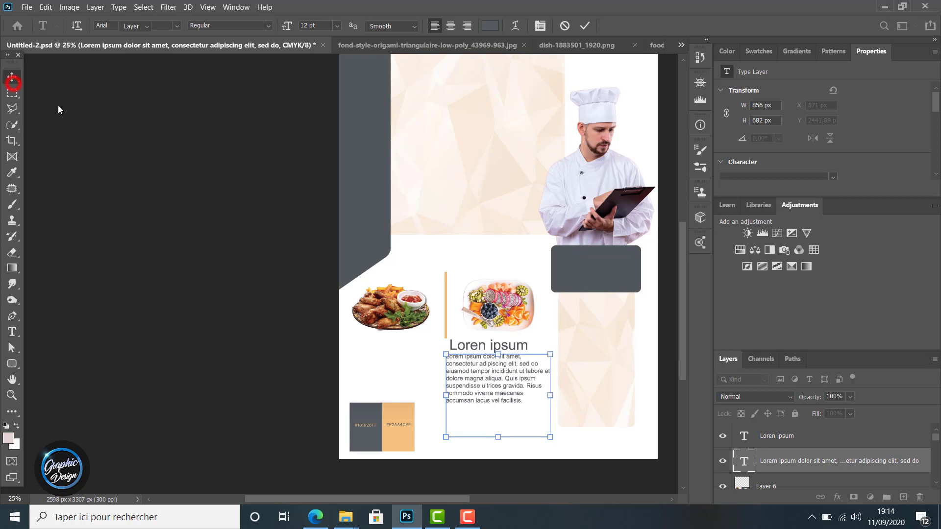
drag(481, 380, 483, 382)
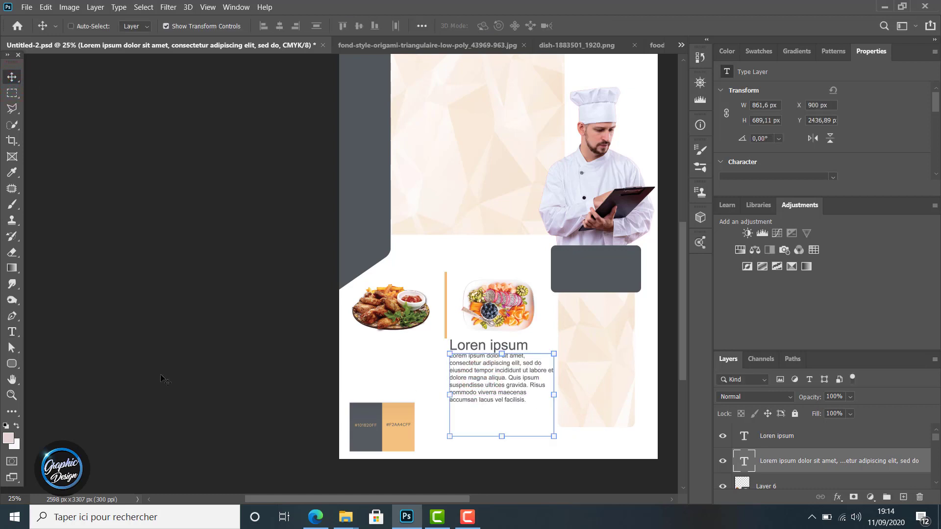
click(167, 26)
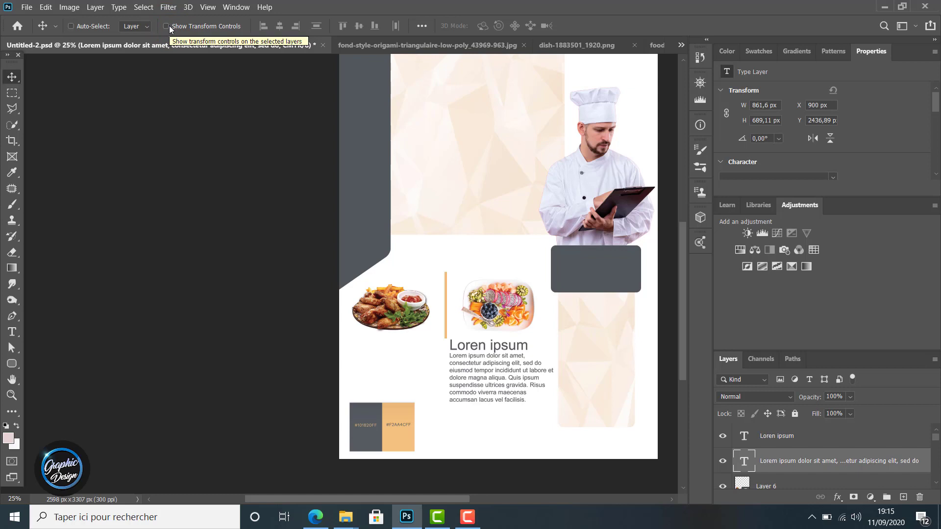
Step: Select the "Loren ipsum" heading layer and nudge it to about X 892 px, Y 2291 px above the paragraph
click(758, 439)
key(Up)
key(Up)
key(Up)
key(Up)
key(Up)
key(Up)
key(Up)
key(Up)
key(Up)
key(Up)
key(Up)
key(Up)
key(Up)
key(Up)
key(Up)
key(Up)
key(Up)
key(Up)
key(Up)
key(Up)
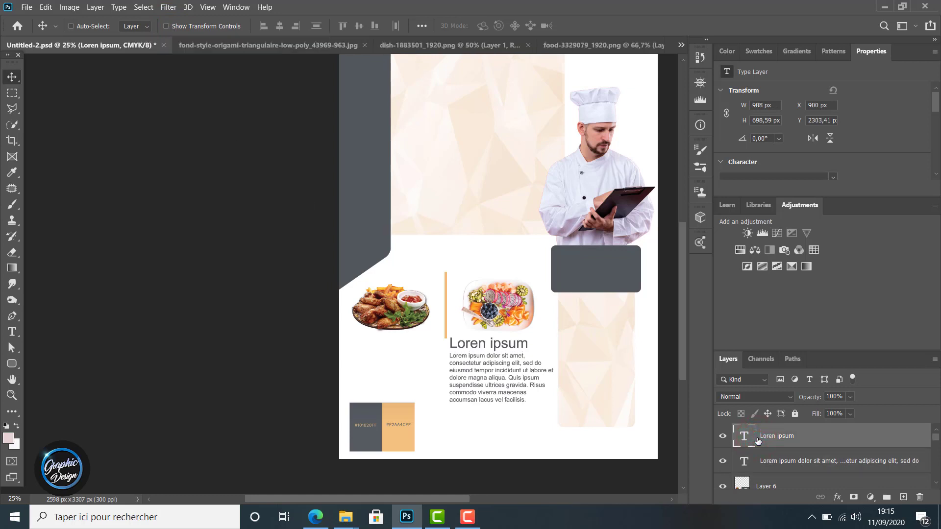
key(Left)
key(Left)
key(Left)
key(Left)
key(Left)
key(Left)
key(Left)
key(Left)
key(Up)
key(Up)
key(Up)
key(Up)
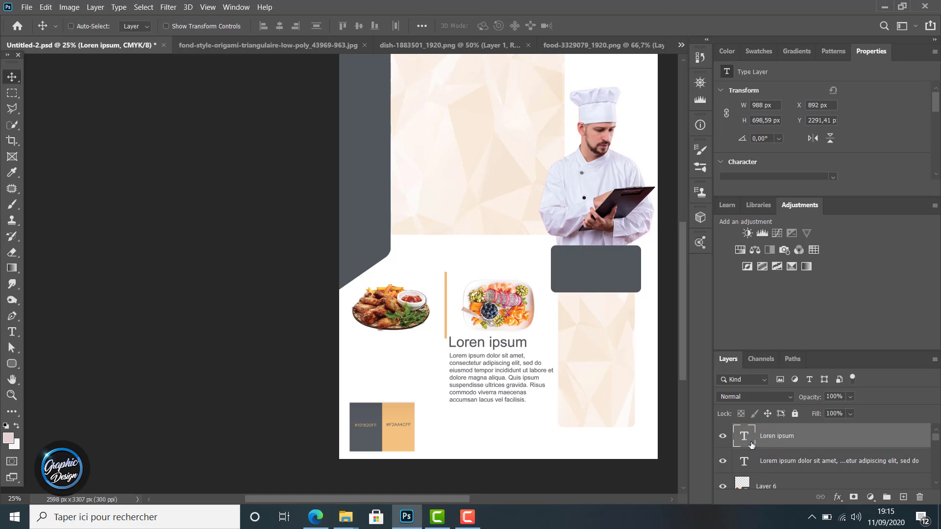
Step: Delete the paragraph's text from "Quis ipsum suspendisse" to the end, leaving "dolore magna aliqua." as its last words, and commit the edit
double_click(525, 399)
click(530, 401)
drag(530, 401, 514, 378)
key(BackSpace)
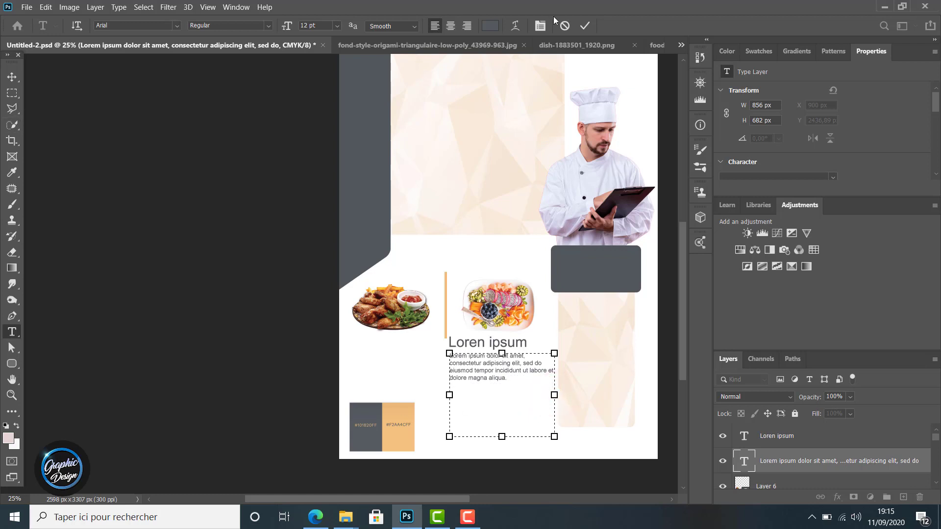
click(584, 25)
key(v)
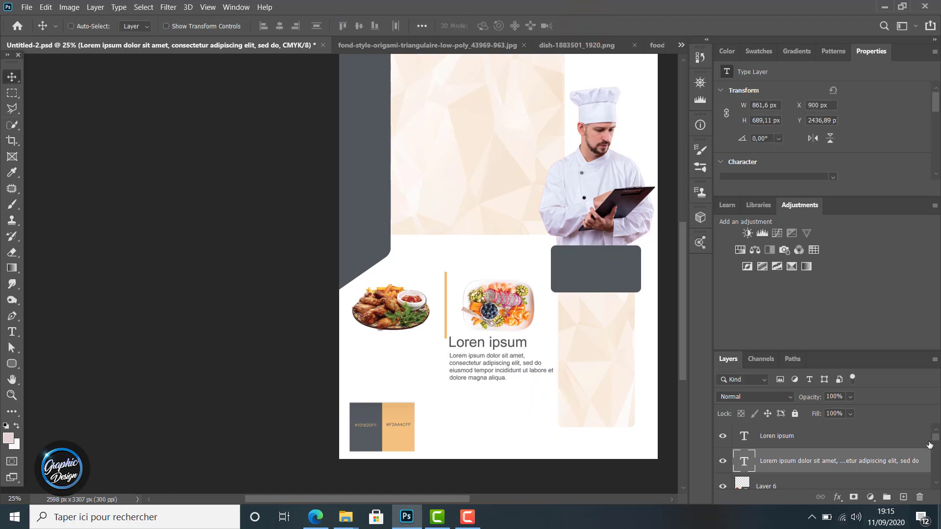
Step: Duplicate the heading and paragraph layers once and move the copies to about X 83 px beneath the chicken dish
ctrl+click(802, 441)
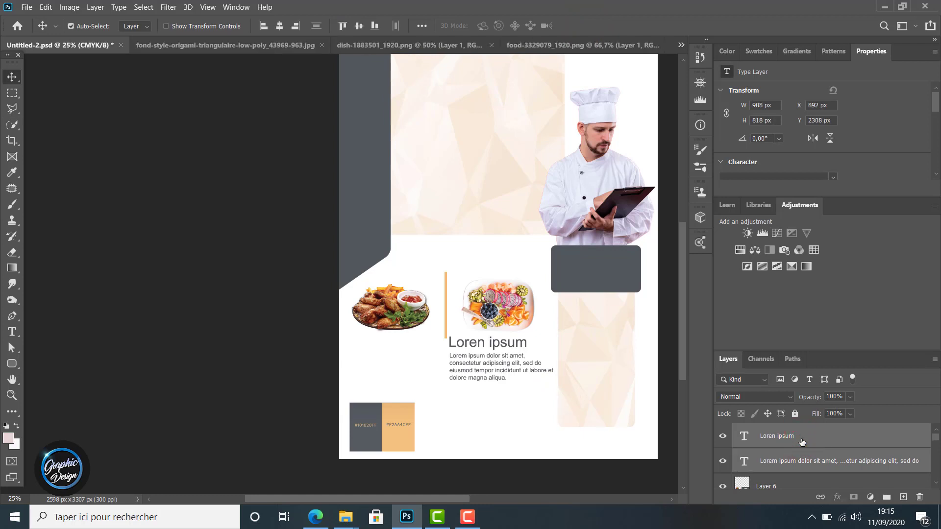
key(ctrl+j)
key(ctrl+j)
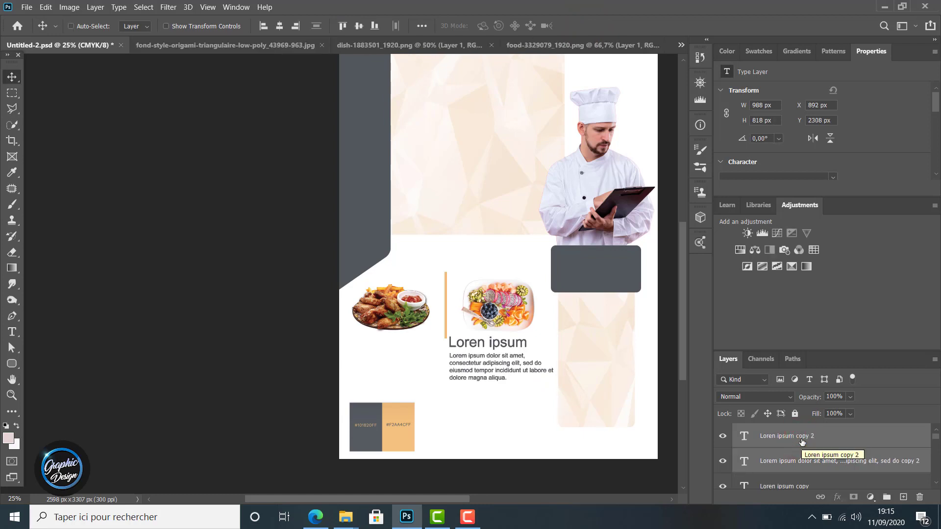
key(ctrl+z)
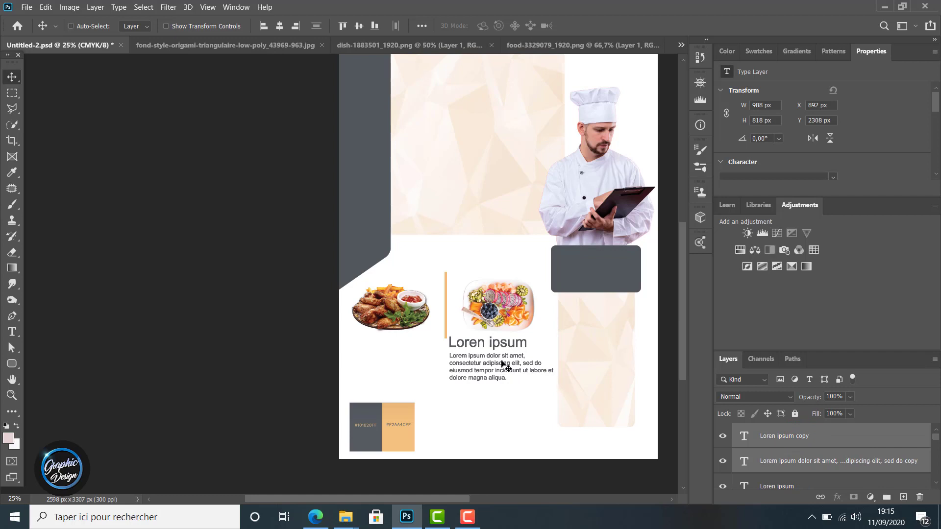
drag(502, 363, 399, 366)
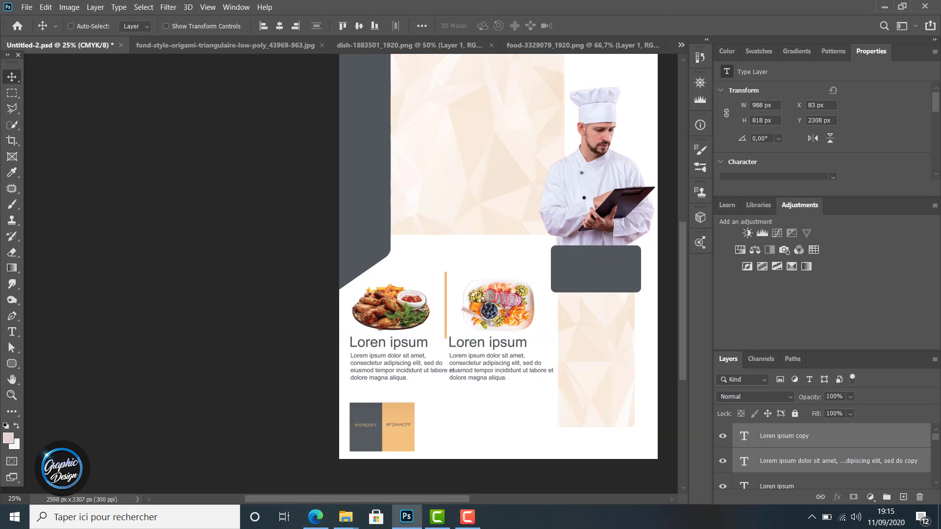
Step: Nudge the copied heading and paragraph to about X 67 px, Y 2308 px, level with the text under the fruit dish
key(Down)
key(Down)
key(Down)
key(Down)
key(Down)
key(Down)
key(Down)
key(Down)
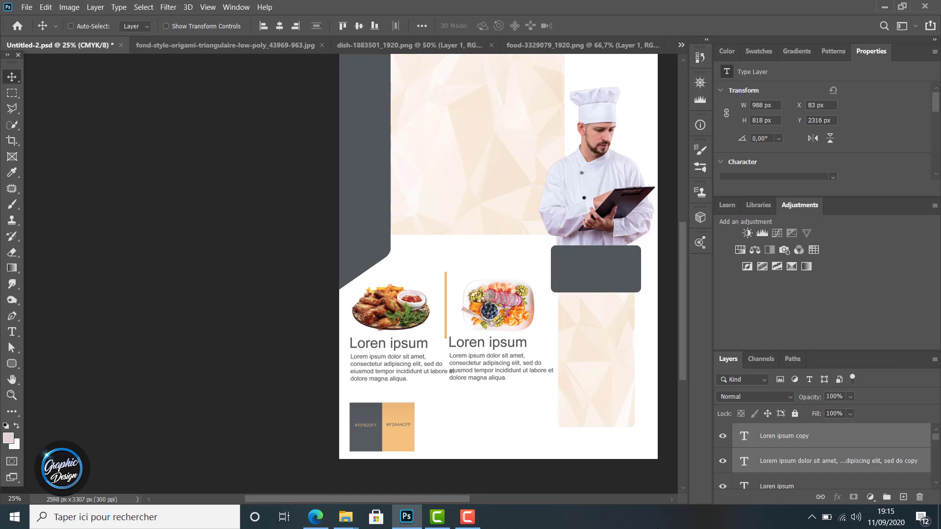
key(Left)
key(Left)
key(Left)
key(Left)
key(Left)
key(Left)
key(Left)
key(Left)
key(Left)
key(Left)
key(Left)
key(Left)
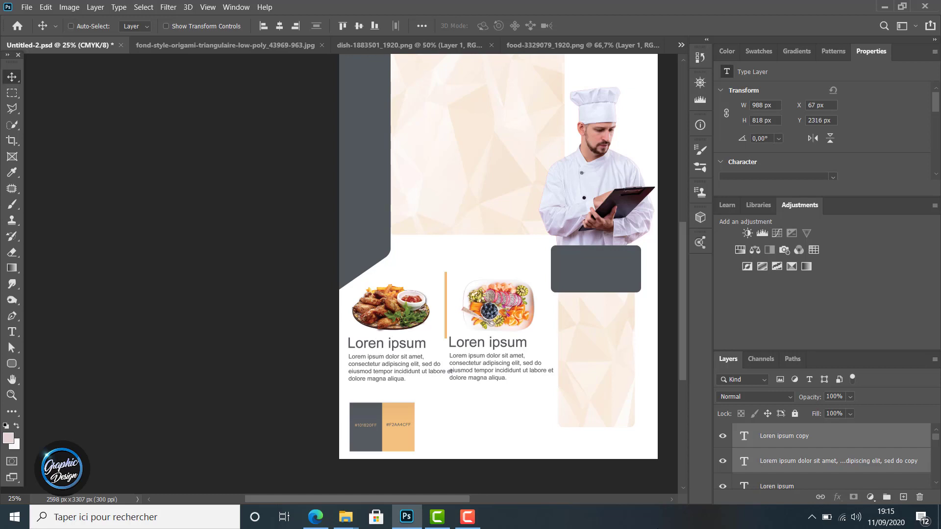
key(Up)
key(Up)
key(Up)
key(Up)
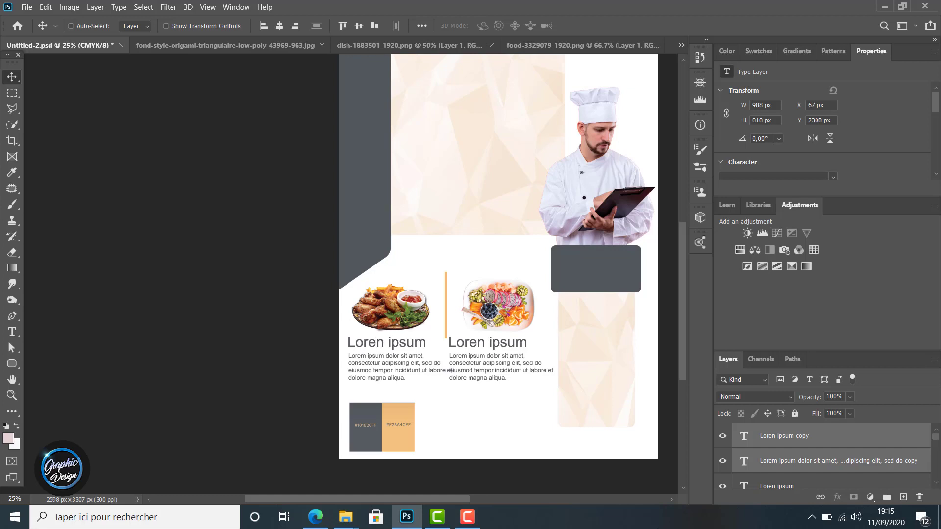
Step: Nudge the heading and paragraph under the chicken dish down to Y 2316 px
key(Down)
key(Down)
key(Down)
key(Down)
key(Down)
key(Down)
key(Down)
key(Down)
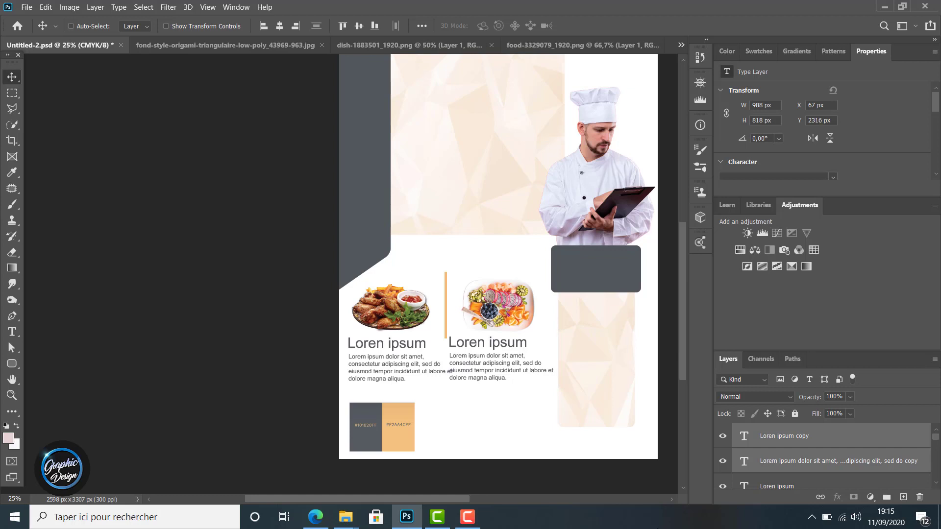
key(Up)
key(Up)
key(Up)
key(Up)
Step: Shift the chicken dish's heading and paragraph horizontally toward the page's left edge, to X 27 px
key(Left)
key(Left)
key(Left)
key(Left)
key(Left)
key(Left)
key(Left)
key(Left)
key(Left)
key(Left)
key(Left)
key(Left)
key(Left)
key(Left)
key(Left)
key(Left)
key(Left)
key(Left)
key(Left)
key(Left)
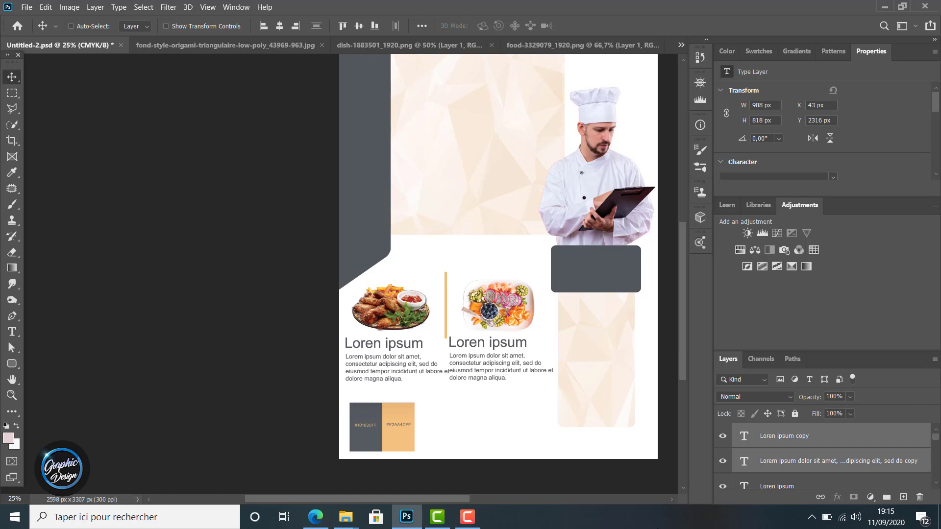
key(Left)
key(Left)
key(Left)
key(Left)
key(Left)
key(Left)
key(Left)
key(Left)
key(Left)
key(Left)
key(Left)
key(Left)
key(Left)
key(Left)
key(Left)
key(Left)
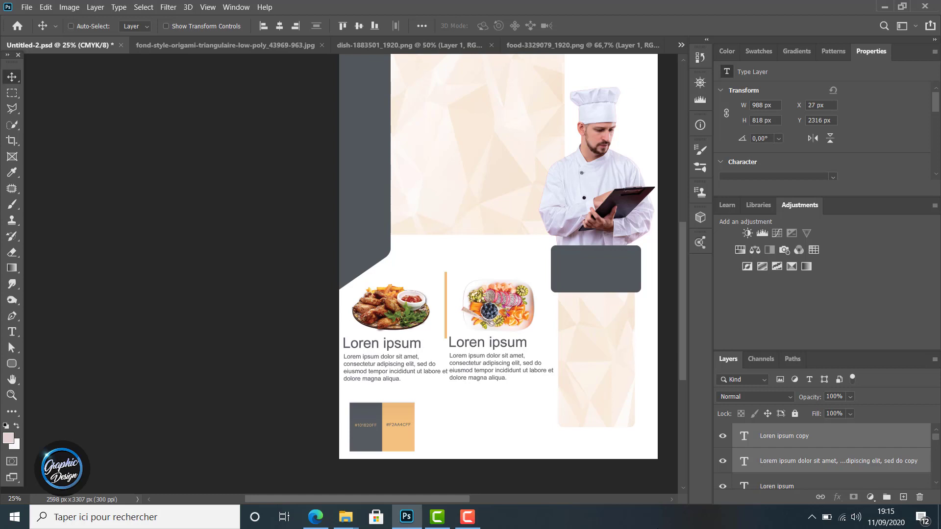
key(Right)
key(Right)
key(Right)
key(Right)
key(Left)
key(Left)
key(Left)
key(Left)
Step: Select the heading and paragraph under the salad dish and nudge them right to X 936 px
scroll(851, 442, down, 2)
click(800, 431)
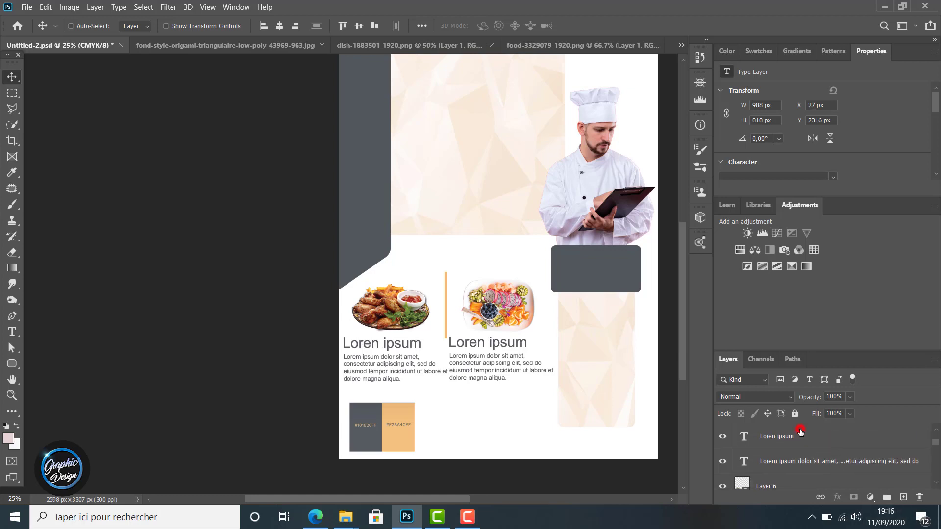
shift+click(811, 462)
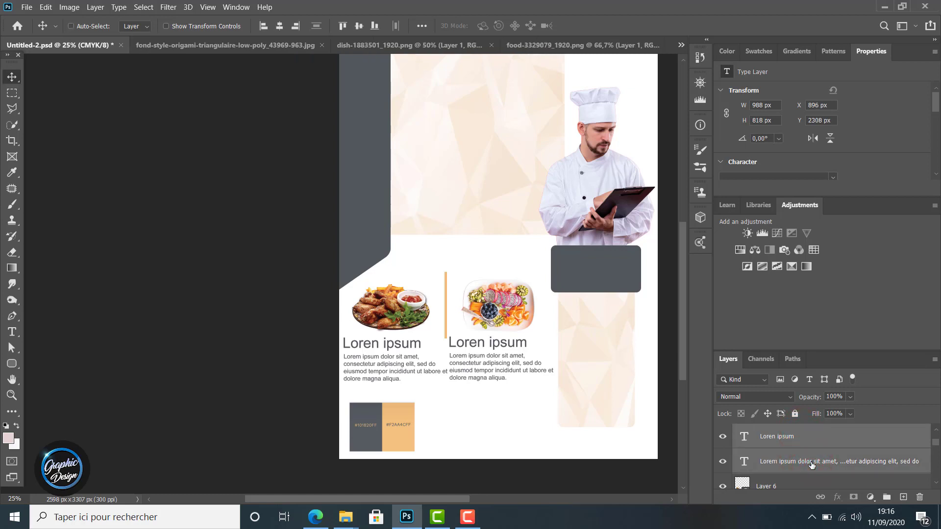
key(Right)
key(Right)
key(Right)
key(Right)
key(Right)
key(Right)
key(Right)
key(Right)
key(Right)
key(Right)
key(Right)
key(Right)
key(Right)
key(Right)
key(Right)
key(Right)
key(Right)
key(Right)
key(Right)
key(Right)
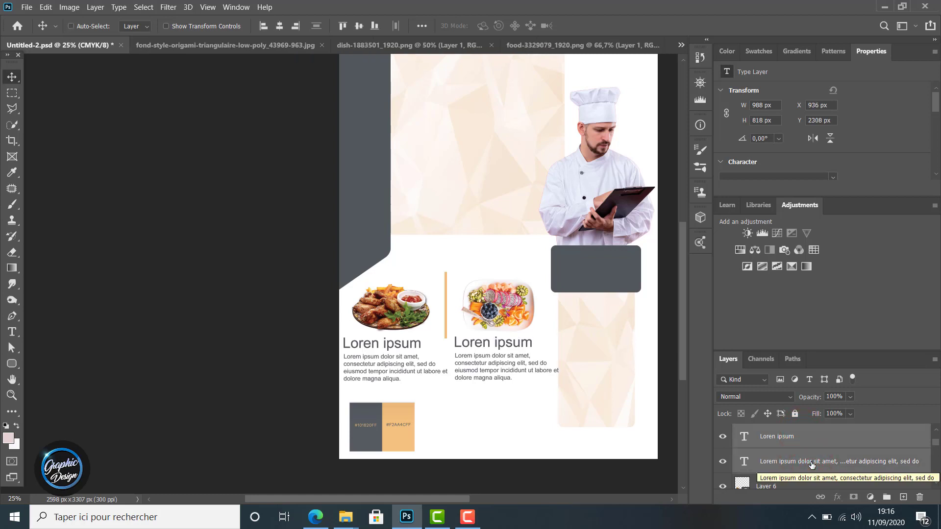
Step: Reselect the heading and paragraph copies under the chicken dish and move them 20 px right, to X 47 px
key(ctrl+j)
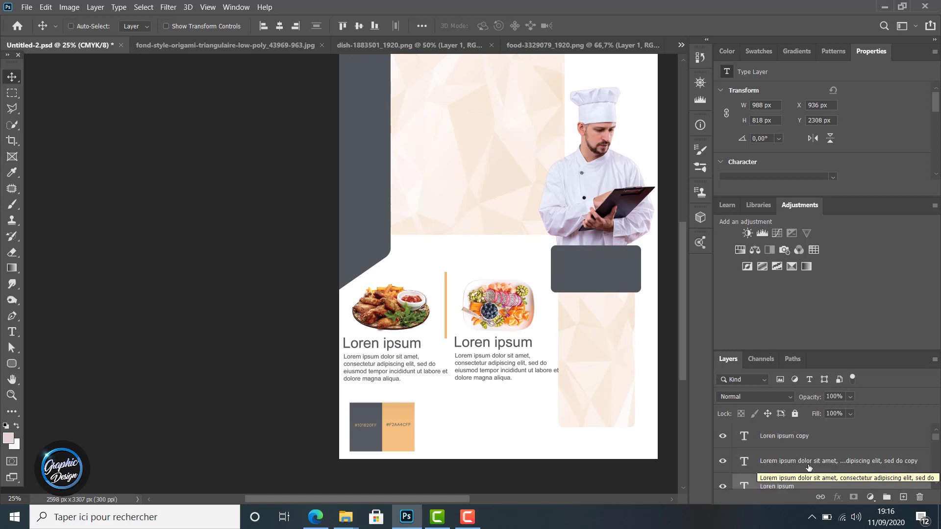
click(799, 435)
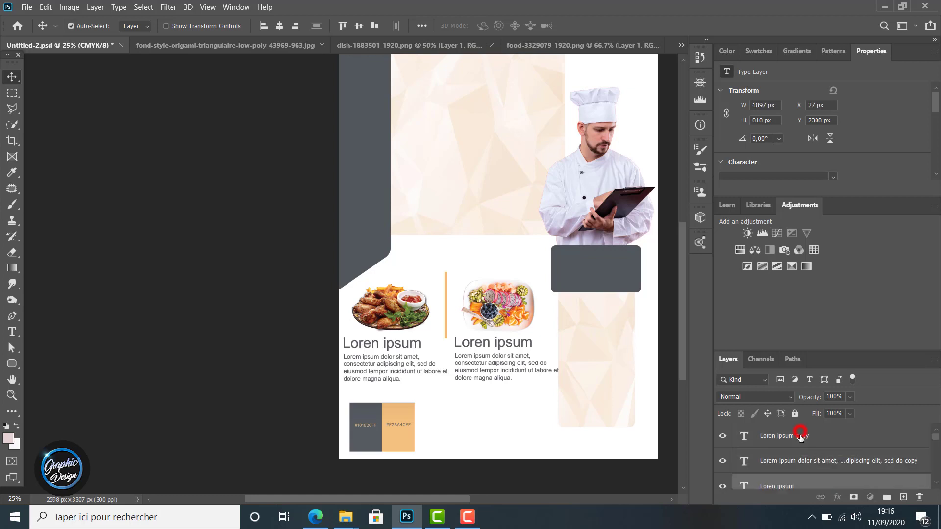
ctrl+click(812, 482)
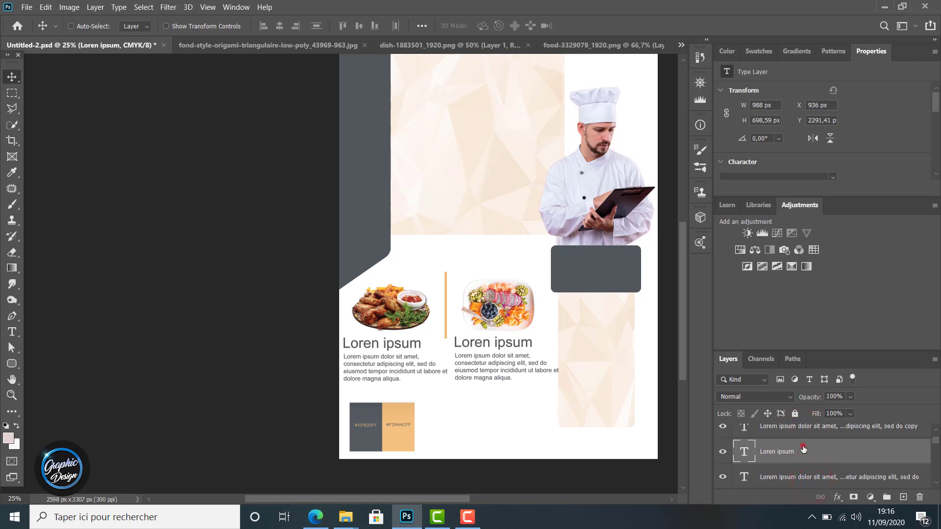
scroll(803, 449, up, 1)
click(798, 438)
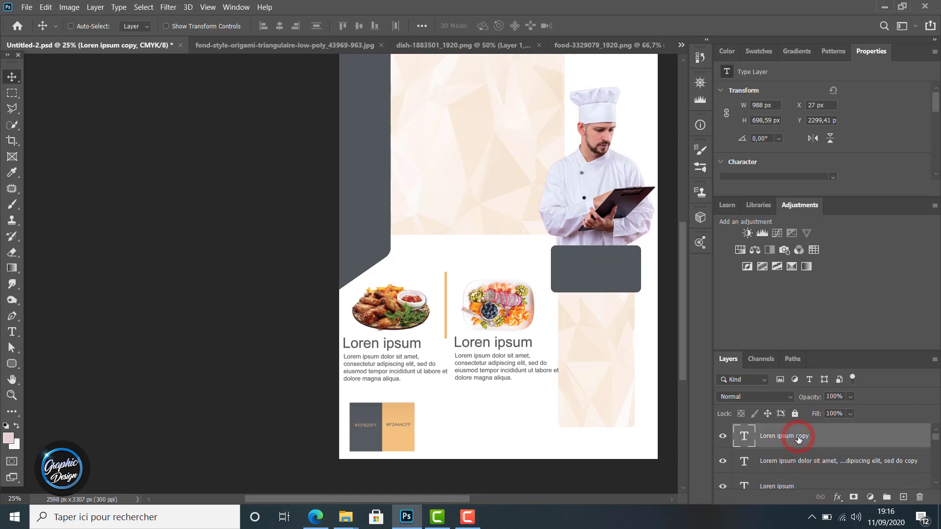
ctrl+click(803, 460)
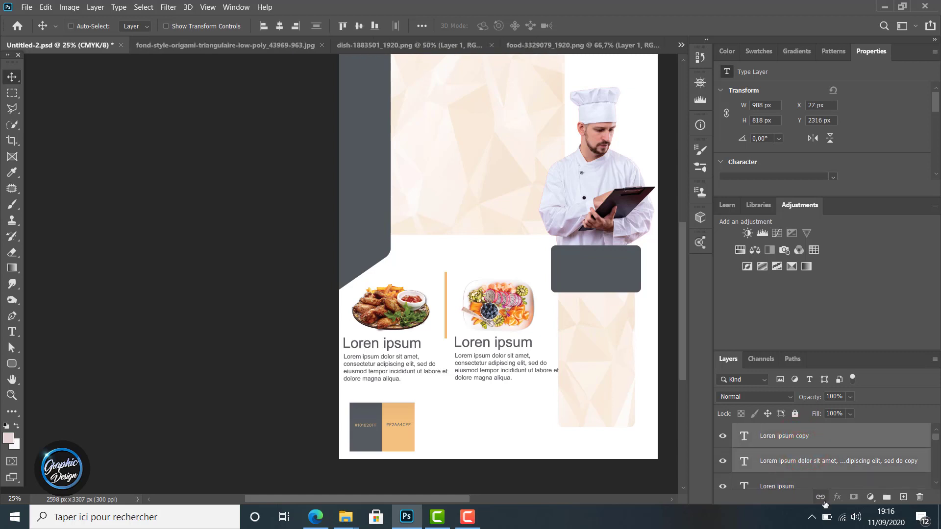
key(shift+Right)
key(shift+Right)
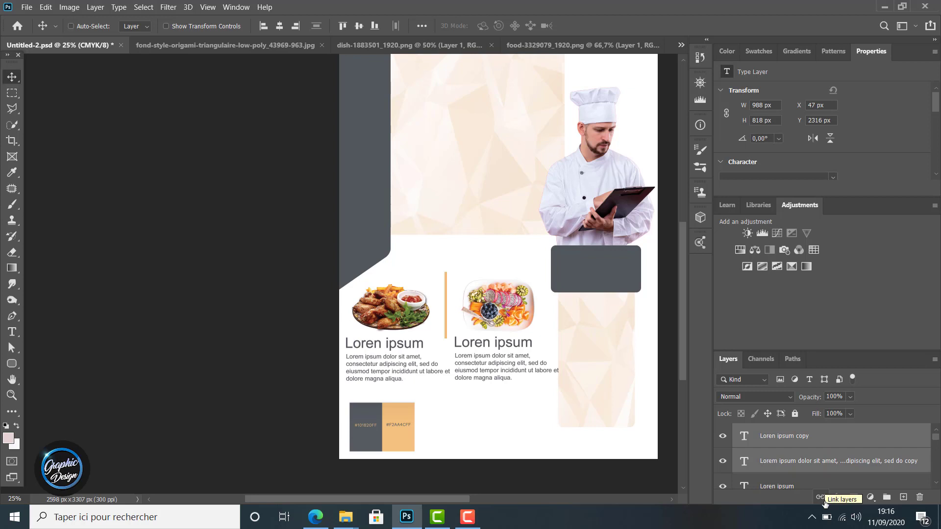
Step: Move the chicken dish image on Layer 6 left and slightly up to X 73 px, Y 1853 px
scroll(818, 461, down, 2)
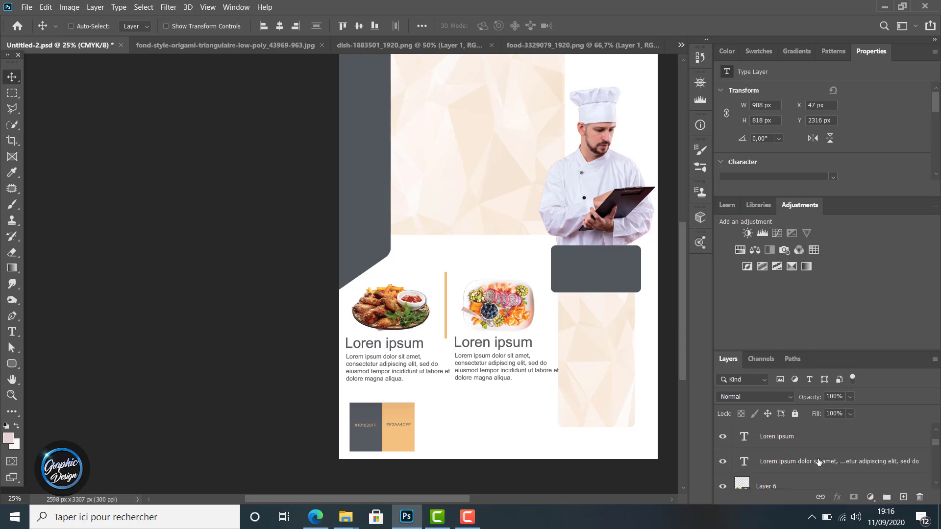
scroll(819, 462, down, 1)
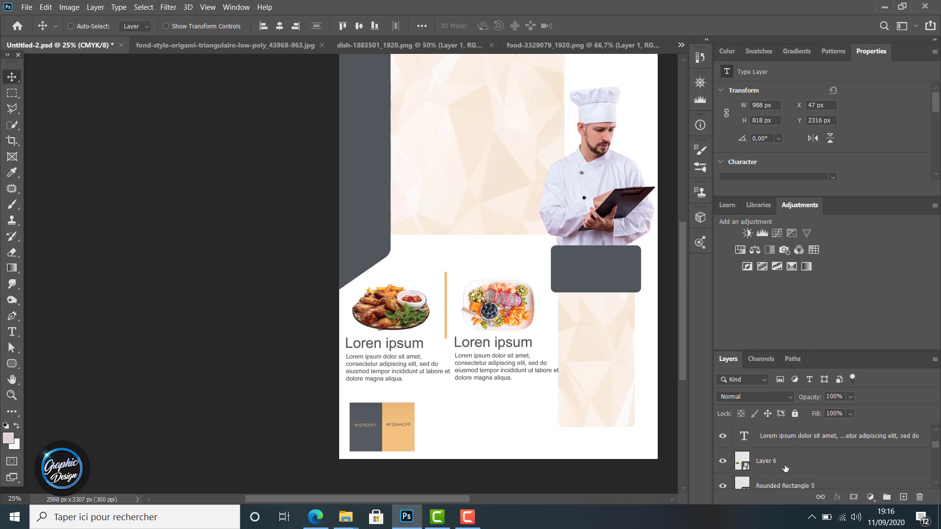
click(719, 463)
click(786, 463)
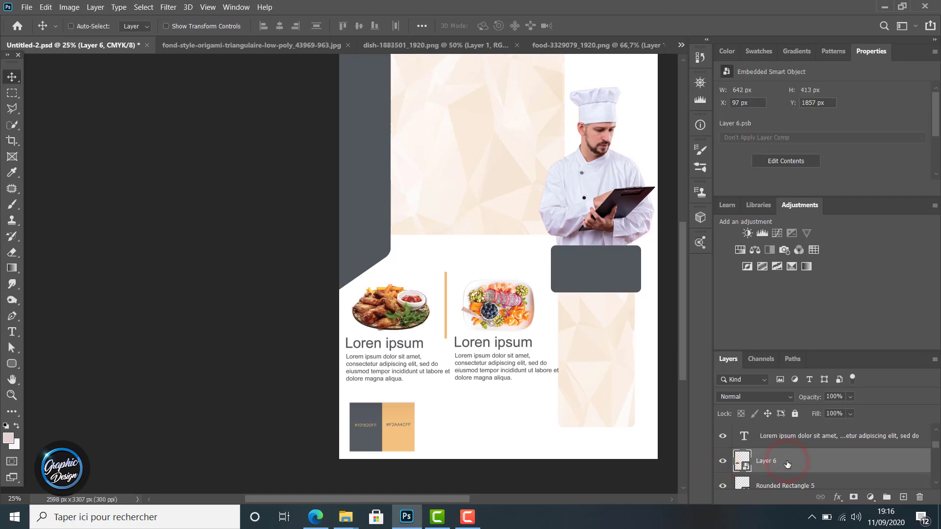
key(Left)
key(Left)
key(Left)
key(Left)
key(Left)
key(Left)
key(Left)
key(Left)
key(Left)
key(Left)
key(Left)
key(Left)
key(Left)
key(Left)
key(Left)
key(Left)
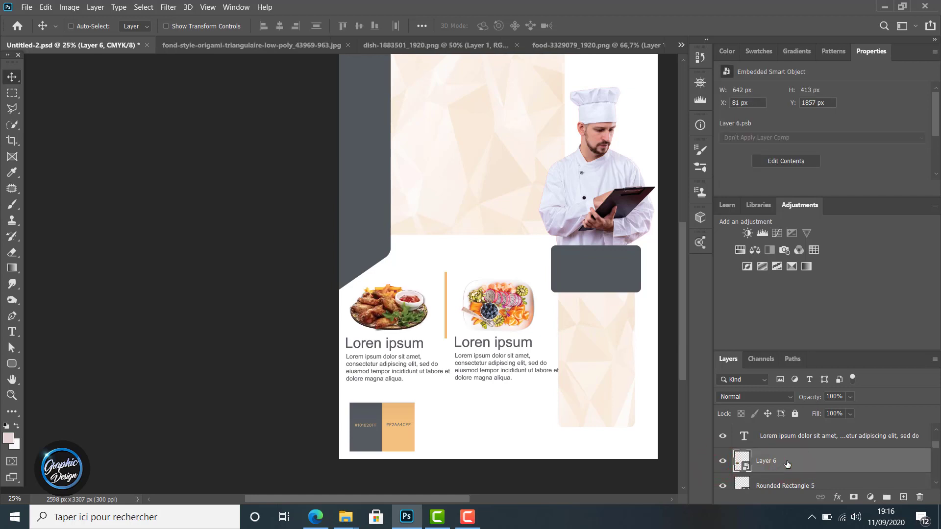
key(Left)
key(Left)
key(Left)
key(Left)
key(Left)
key(Left)
key(Left)
key(Left)
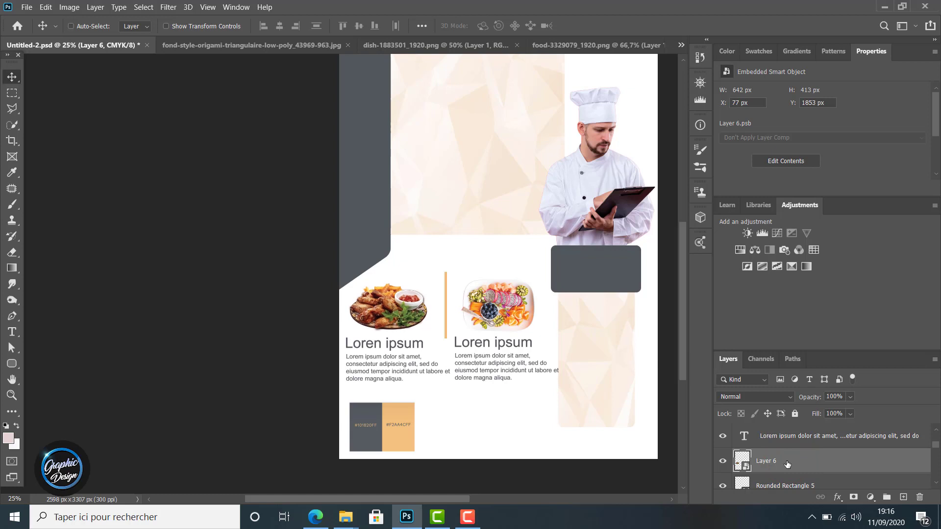
key(Up)
key(Up)
key(Up)
key(Up)
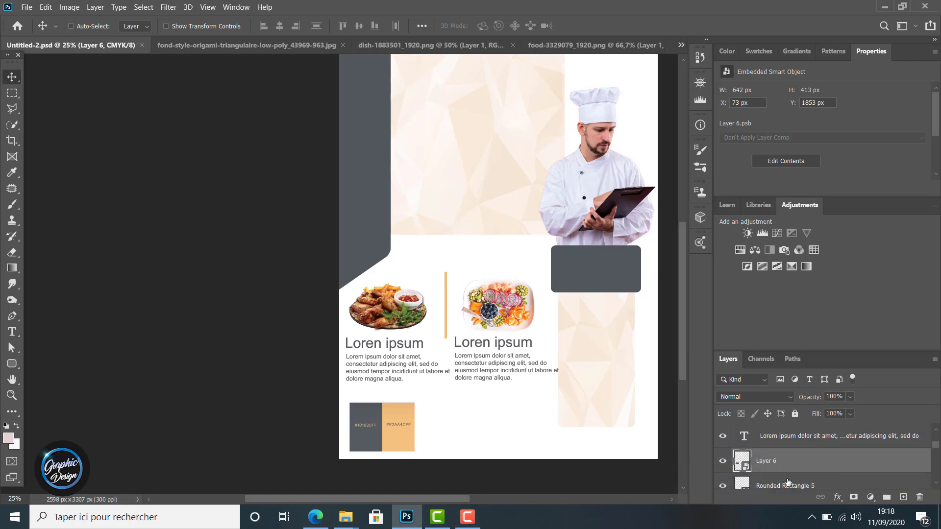
Step: Move the chicken dish's heading and paragraph to X 73 px, Y 2320 px, aligned with the dish image's left edge
scroll(768, 455, up, 3)
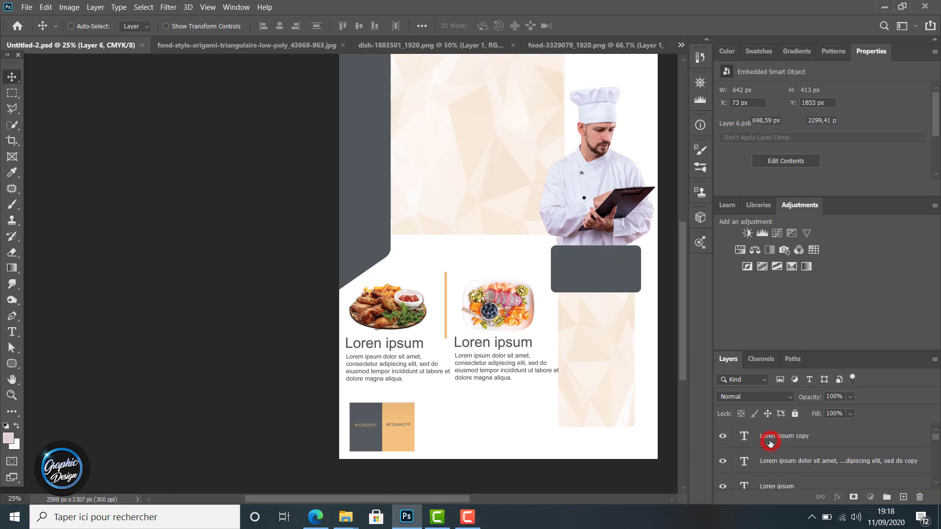
click(770, 441)
ctrl+click(776, 462)
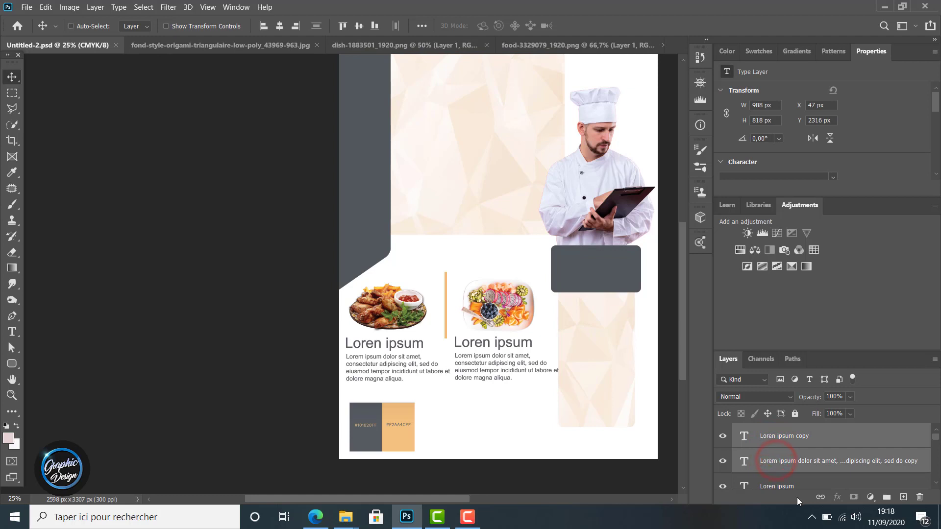
key(Down)
key(Down)
key(Down)
key(Down)
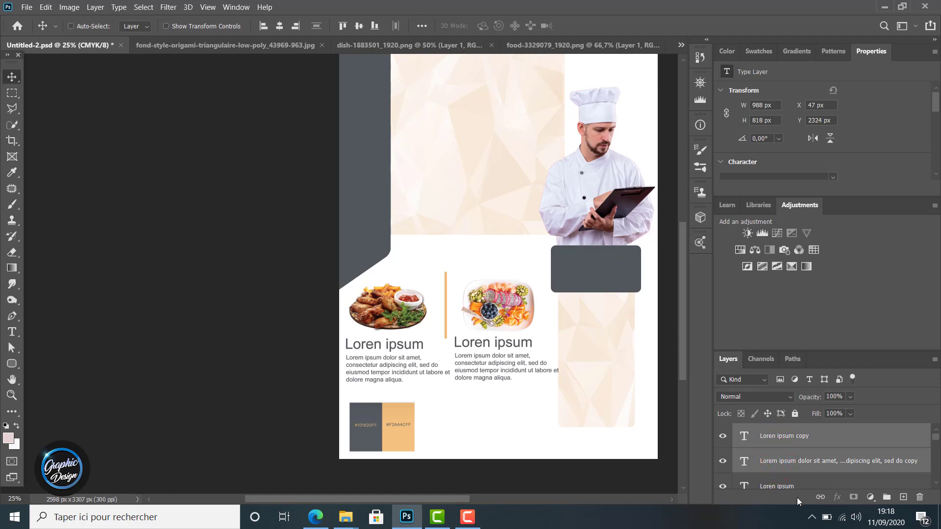
key(Up)
key(Up)
key(Up)
key(Up)
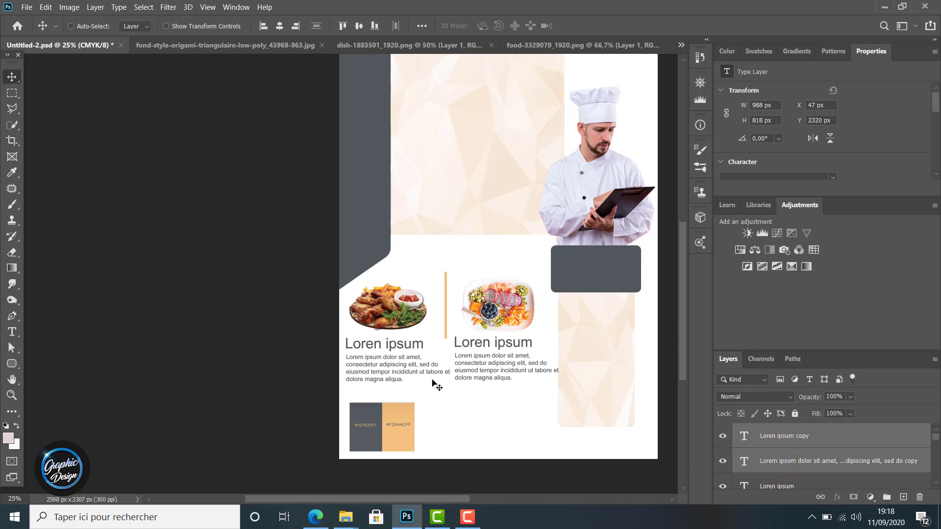
mouse_move(384, 346)
mouse_down()
mouse_move(386, 354)
mouse_move(496, 346)
mouse_move(441, 346)
mouse_move(494, 338)
mouse_move(389, 322)
mouse_up()
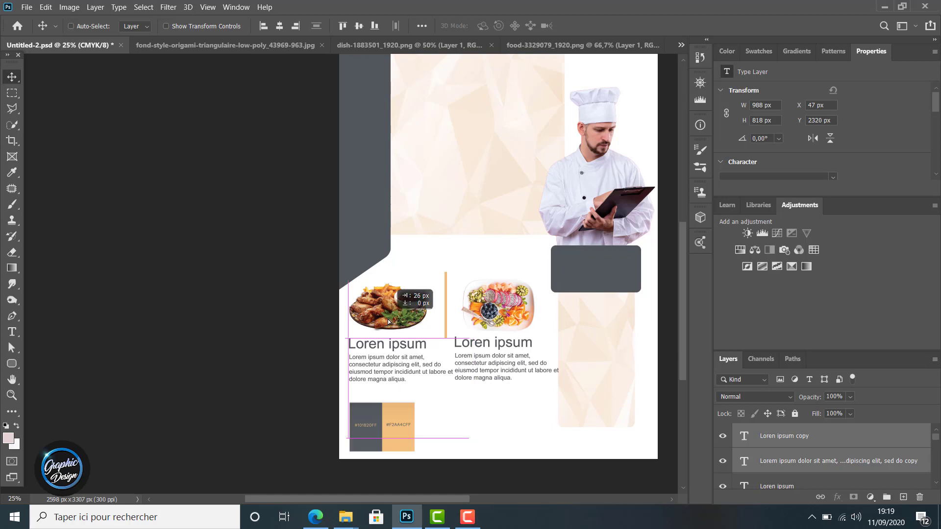
drag(389, 322, 389, 322)
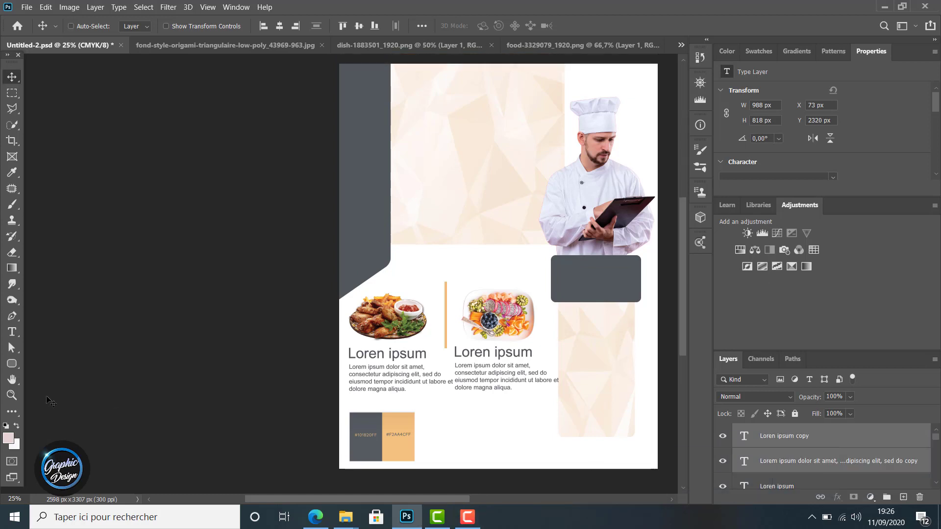
Step: Open the paragraph under the chicken dish for text editing
click(788, 463)
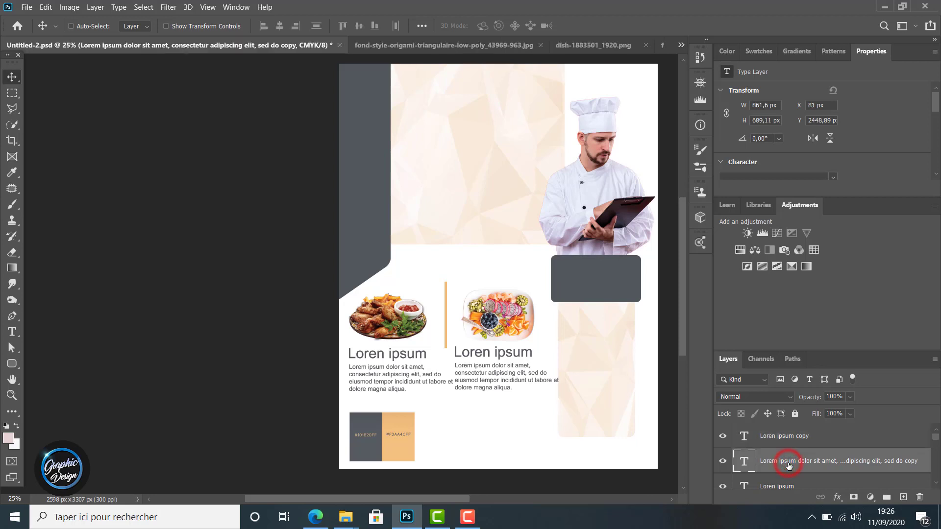
key(t)
click(416, 382)
key(ctrl+a)
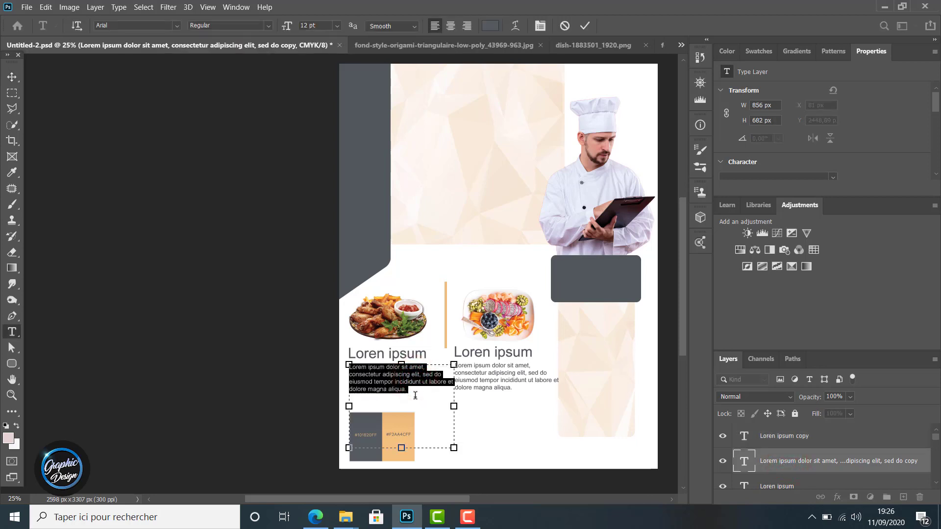
drag(414, 390, 393, 381)
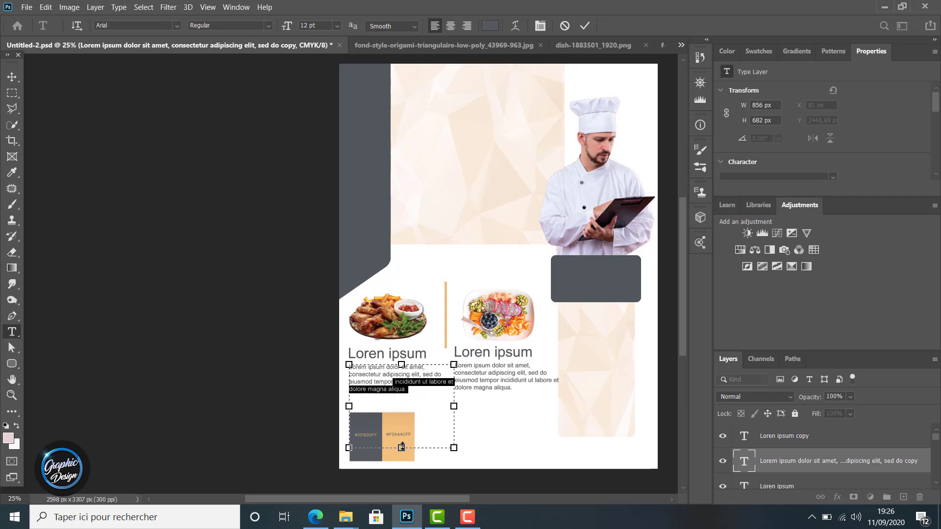
key(BackSpace)
key(BackSpace)
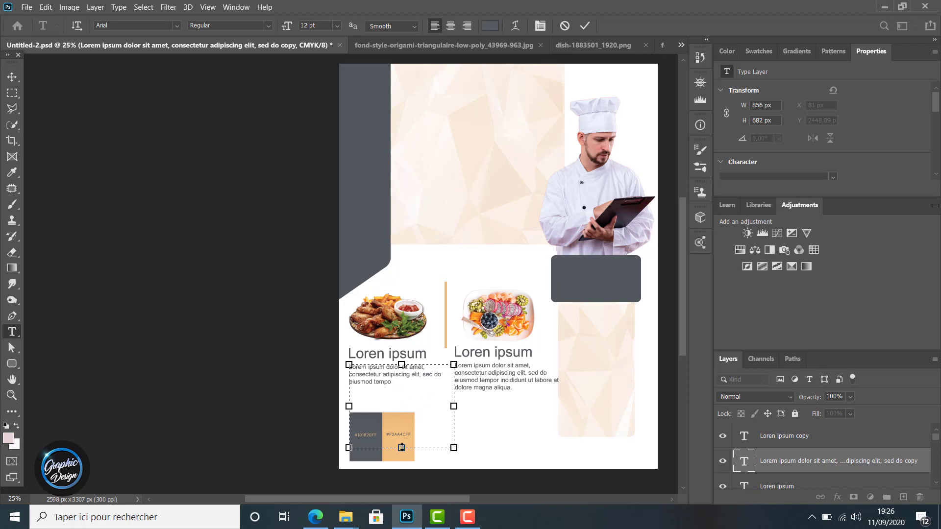
key(ctrl+z)
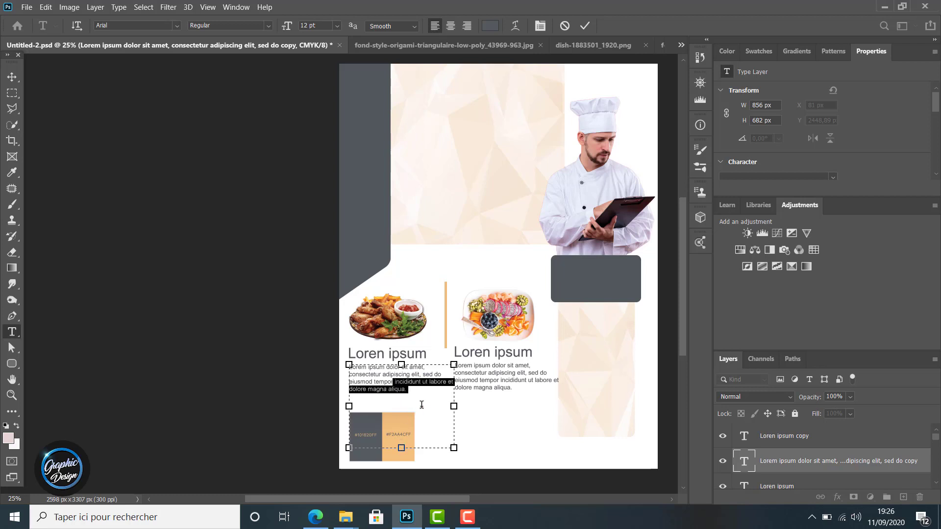
Step: Delete "ut labore et dolore magna aliqua." from the chicken dish's paragraph so it ends at "incididunt"
mouse_move(420, 392)
mouse_down()
mouse_move(403, 381)
mouse_move(424, 381)
mouse_up()
key(BackSpace)
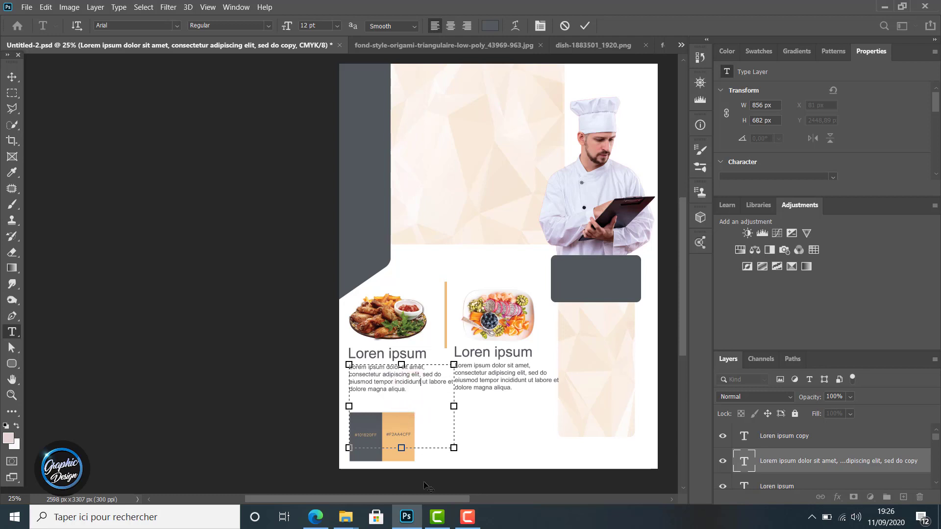
click(509, 385)
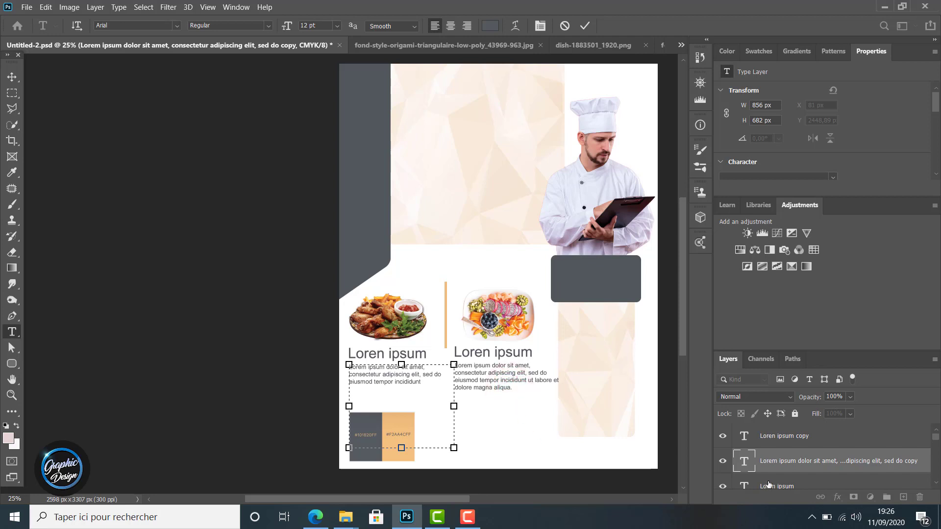
Step: Shorten the paragraph under the salad dish to end at "incididunt", deleting "ut labore et dolore magna aliqua."
scroll(768, 485, down, 1)
click(776, 461)
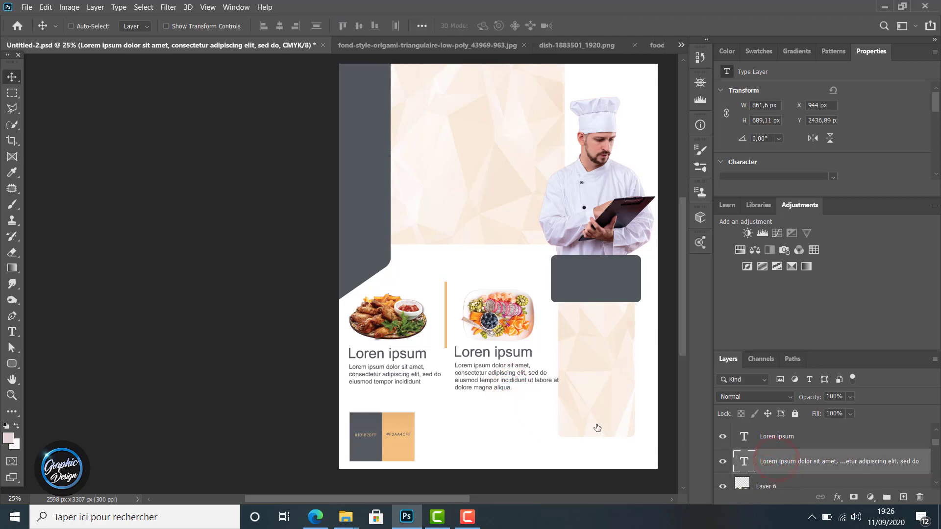
double_click(479, 378)
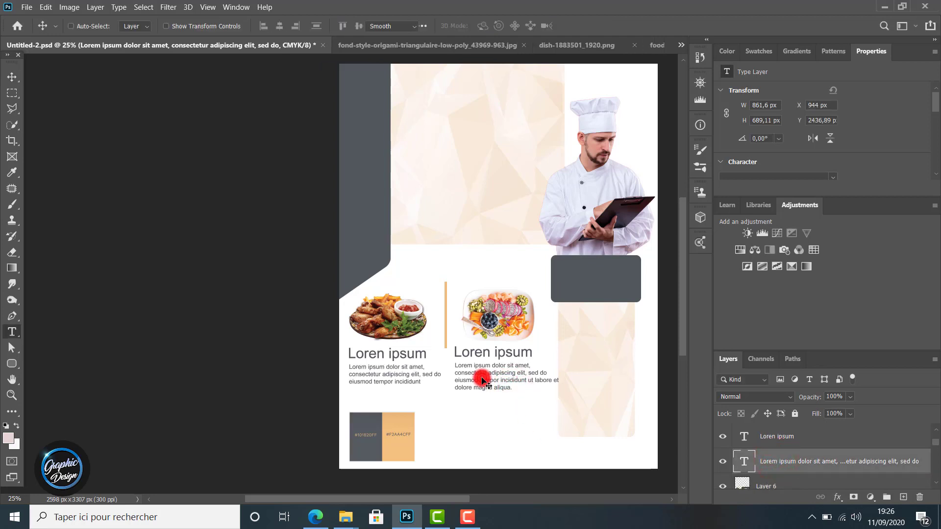
click(514, 387)
shift+click(526, 382)
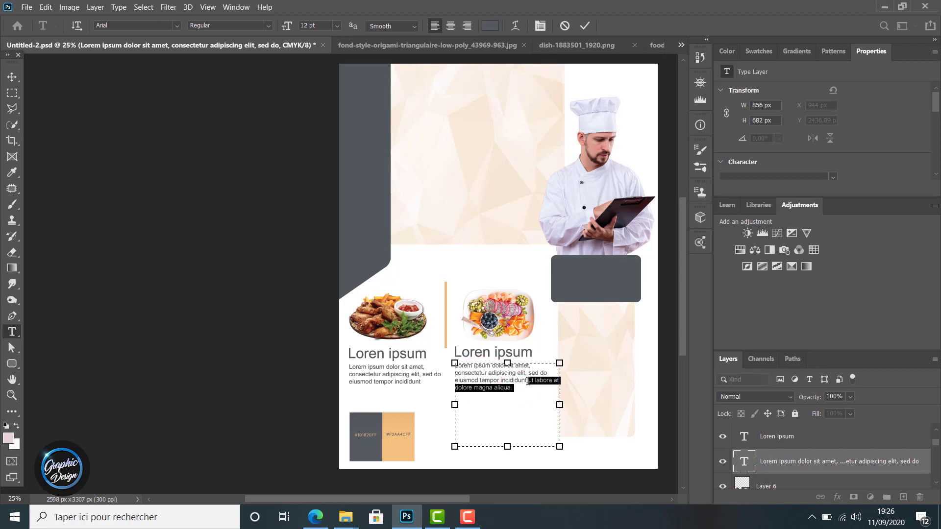
key(BackSpace)
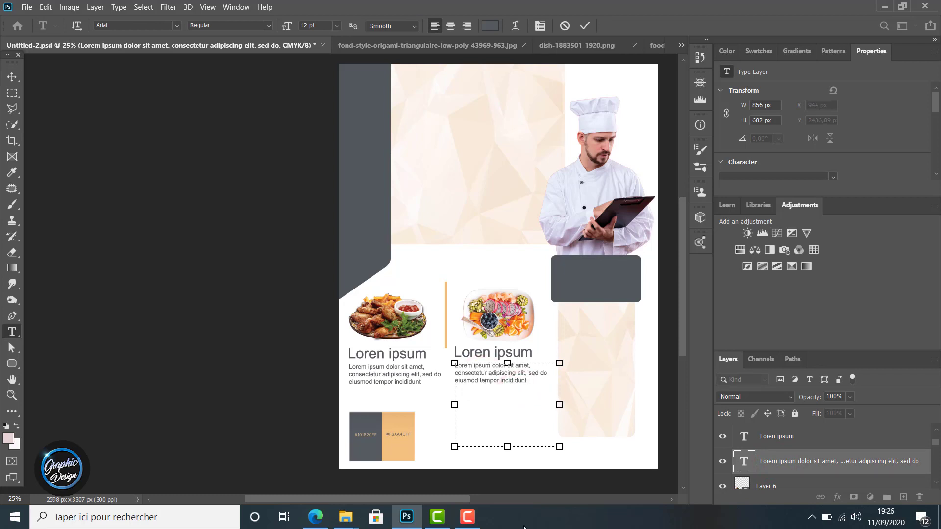
Step: Try nudging the chicken dish's heading and paragraph 4 px down and 4 px left, restoring them to X 73 px, Y 2320 px
click(12, 76)
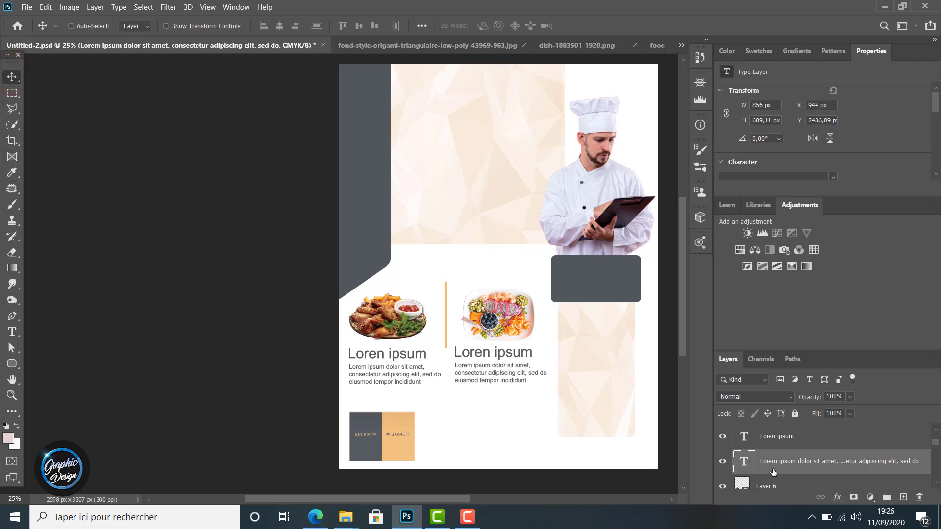
scroll(779, 444, up, 3)
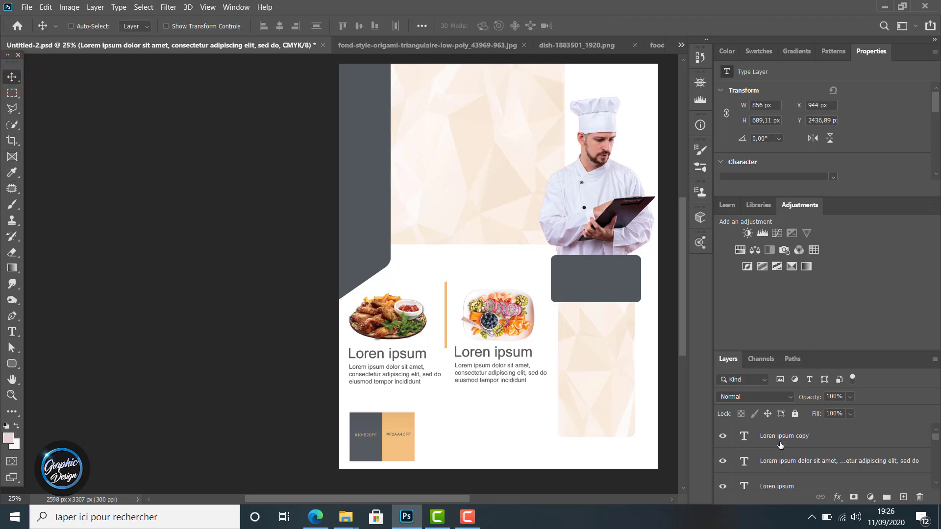
click(778, 433)
shift+click(781, 464)
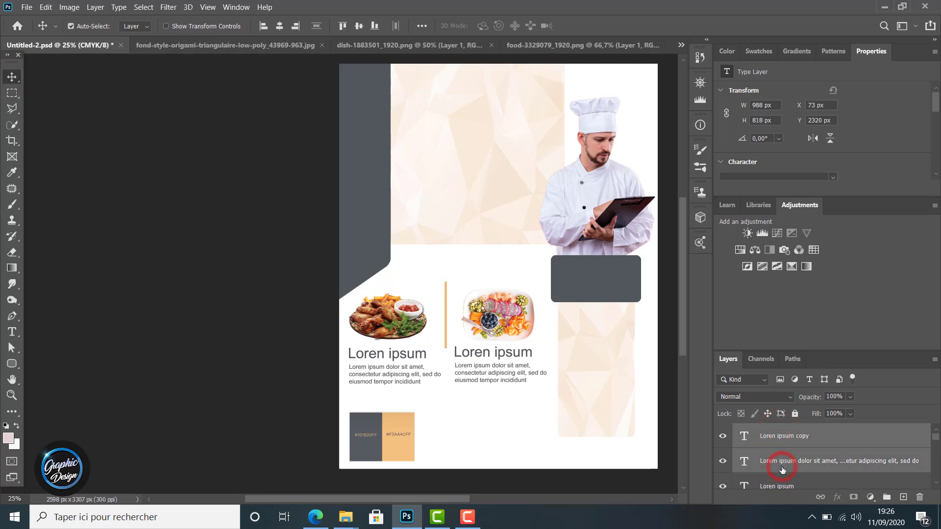
key(Down)
key(Down)
key(Down)
key(Down)
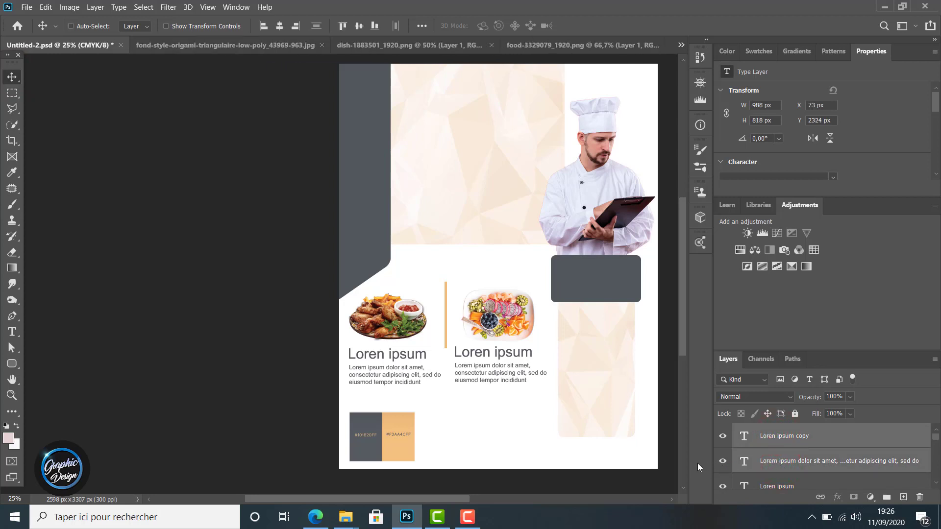
key(Left)
key(Left)
key(Left)
key(Left)
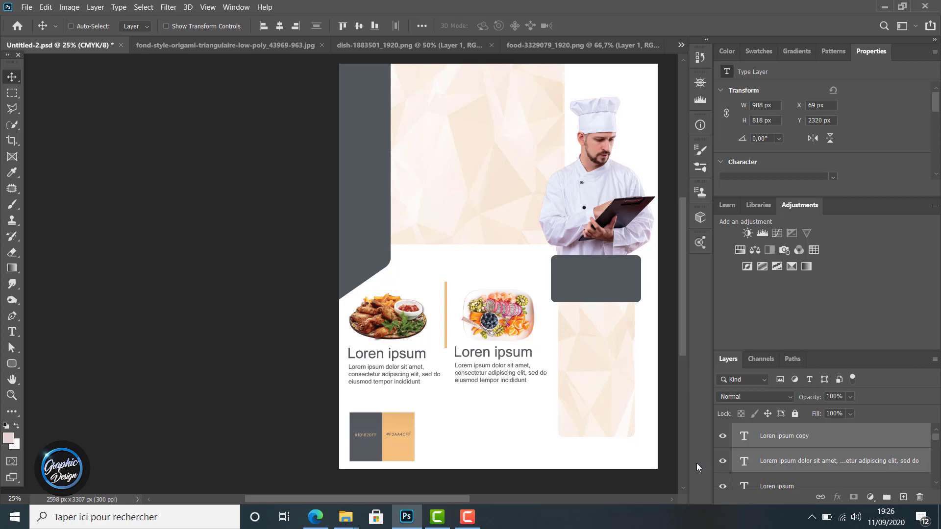
key(Right)
key(Right)
key(Right)
key(Right)
key(Up)
key(Up)
key(Up)
key(Up)
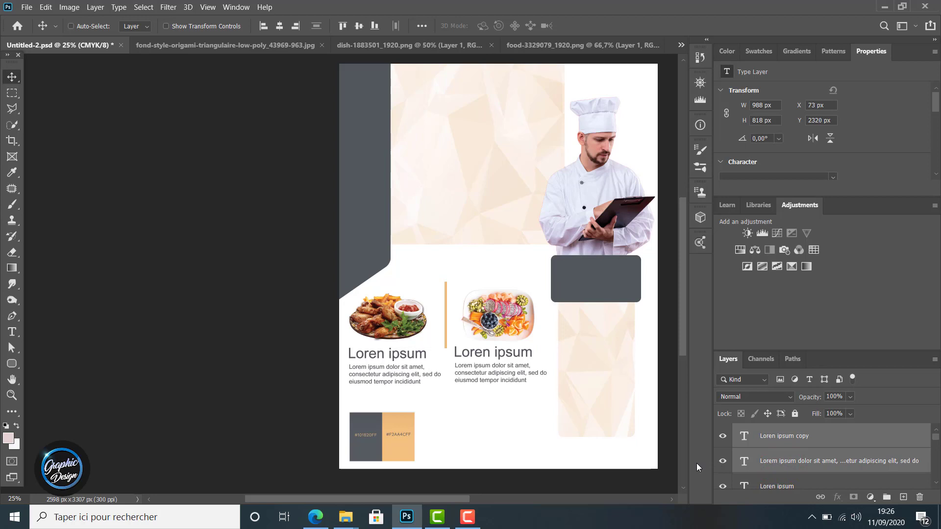
Step: Move the orange vertical divider between the two dishes to about X 845 px, Y 1755 px
scroll(852, 471, down, 3)
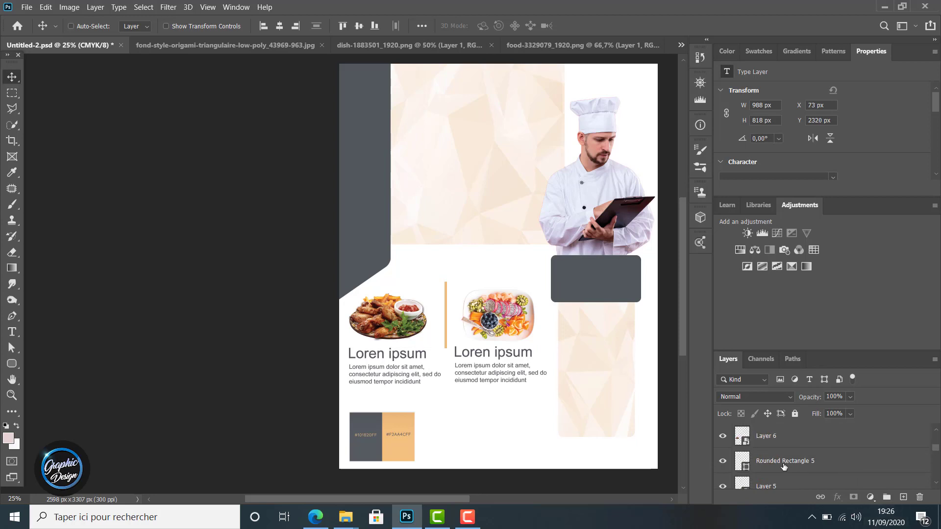
click(788, 439)
scroll(763, 448, up, 2)
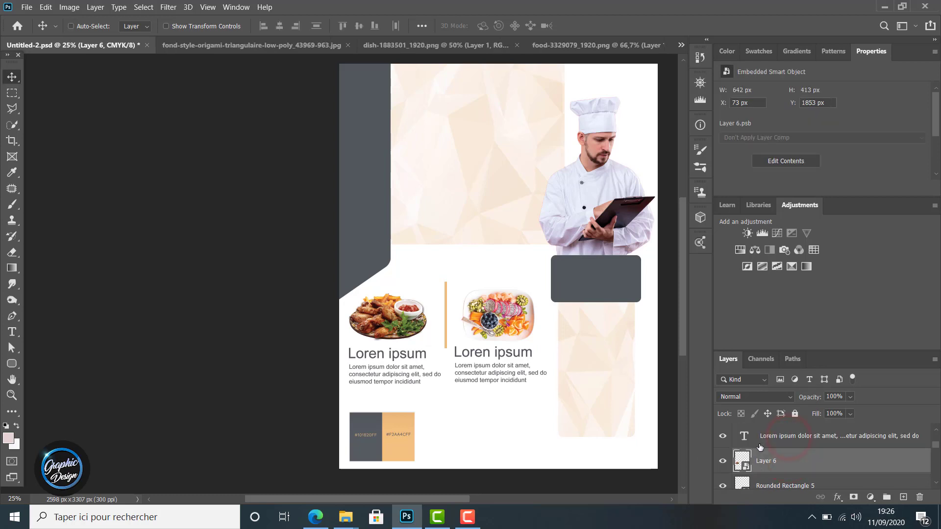
scroll(764, 461, down, 3)
click(723, 435)
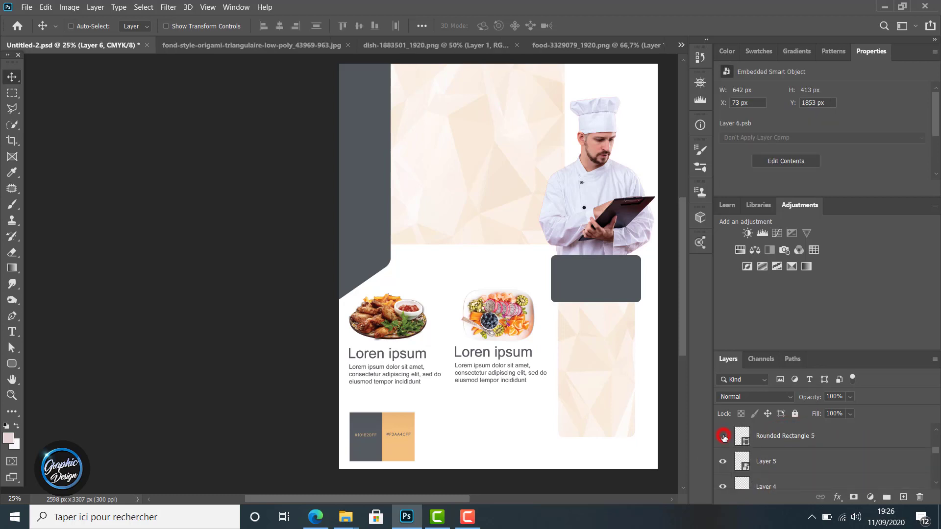
click(723, 436)
click(779, 438)
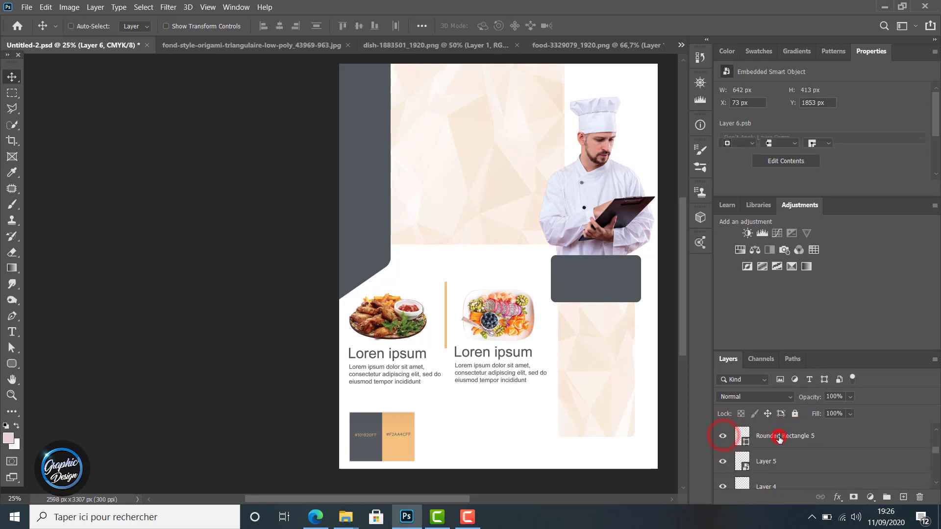
click(445, 316)
mouse_move(443, 319)
mouse_down()
mouse_move(453, 314)
mouse_move(444, 316)
mouse_up()
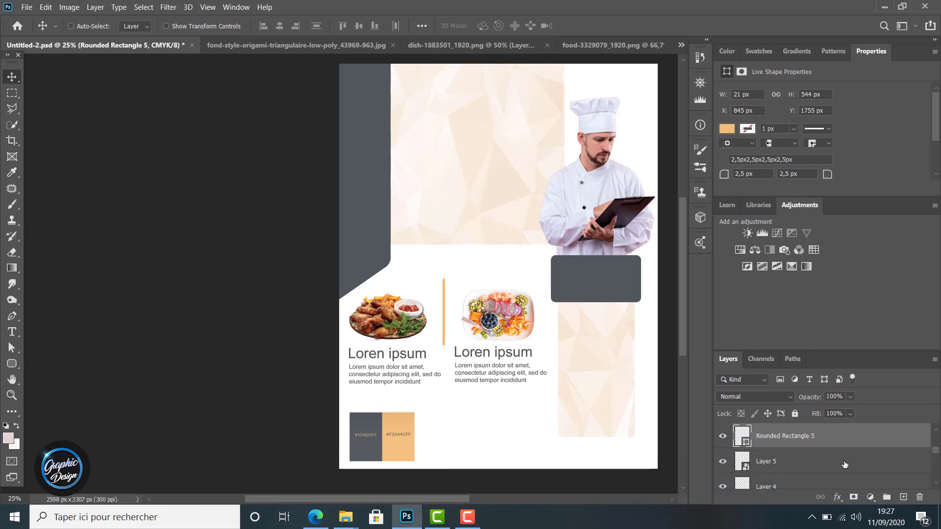
Step: Draw an orange rounded rectangle about 812 by 235 px with a 60 px corner radius above the divider, on top of all layers
scroll(845, 463, up, 3)
click(799, 441)
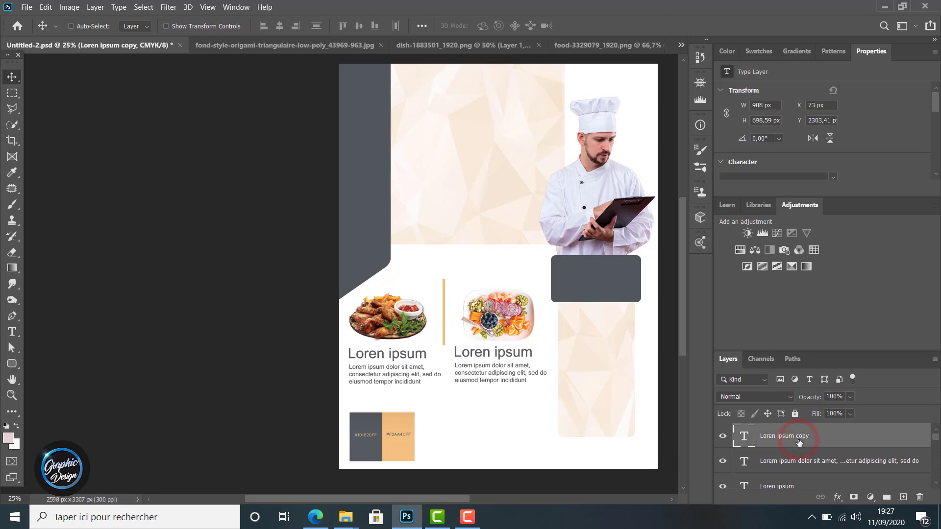
click(12, 365)
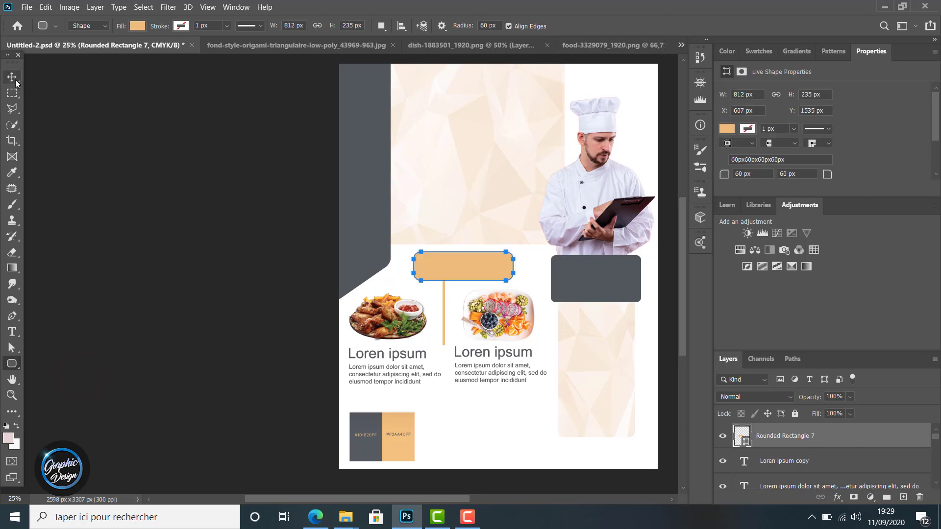
Step: Move the orange rounded rectangle below the salad dish's paragraph and scale it to about 685 by 198 px
click(11, 76)
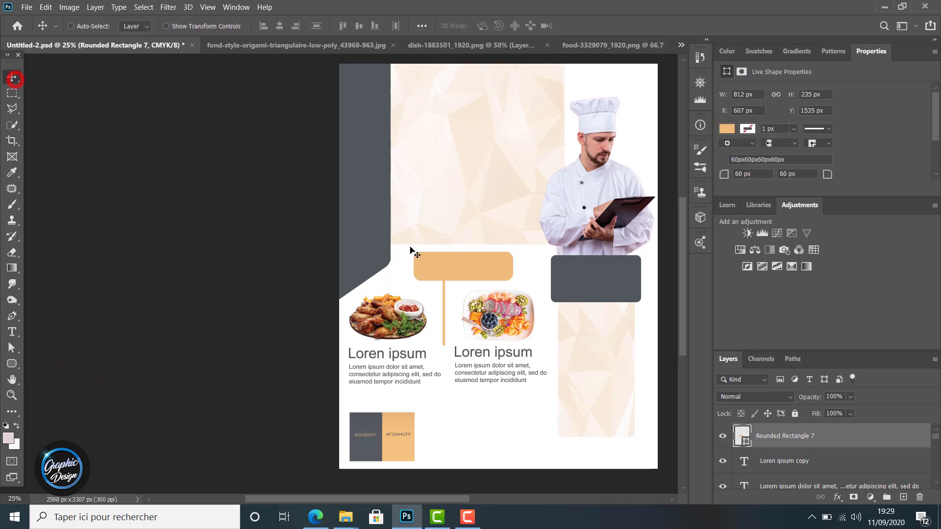
drag(459, 268, 495, 410)
key(ctrl+t)
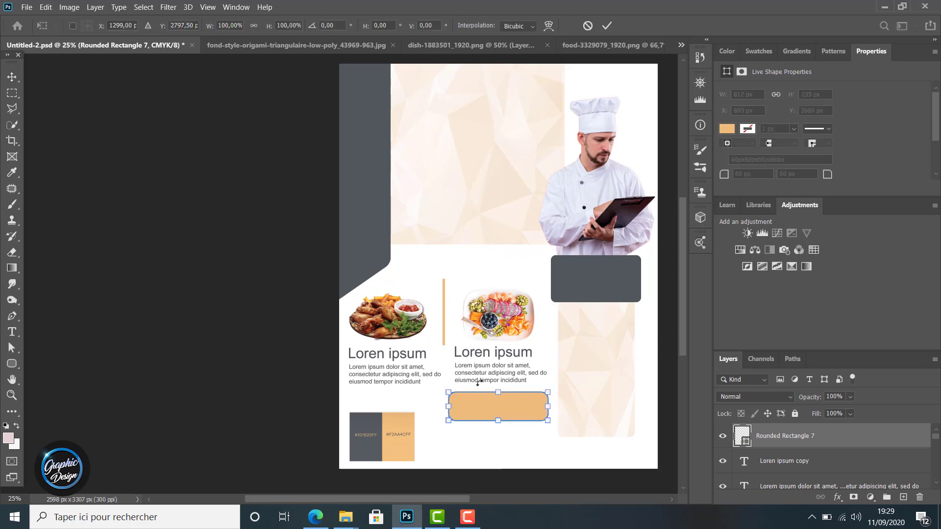
drag(548, 392, 512, 410)
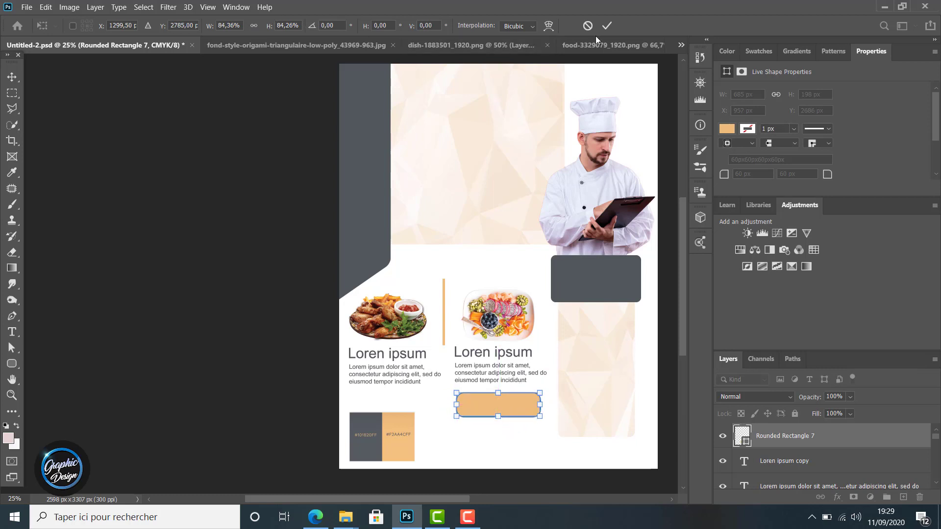
click(610, 23)
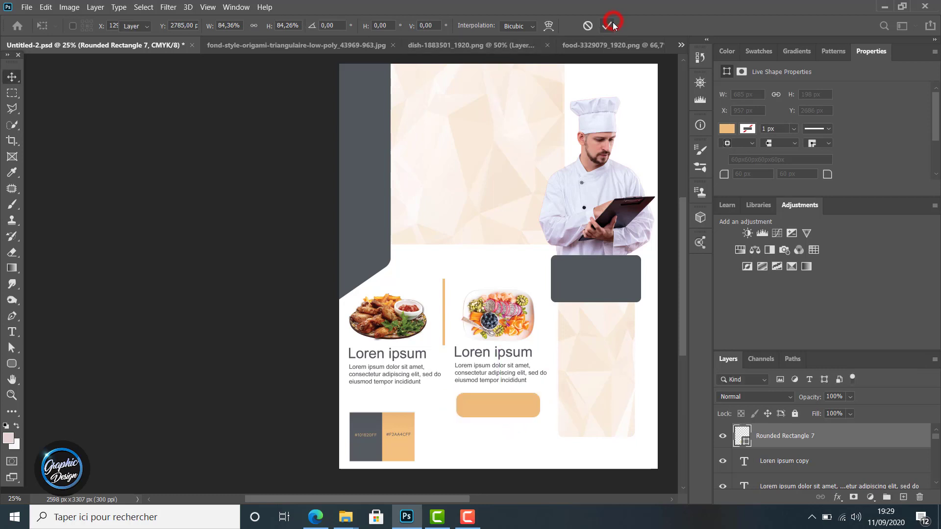
Step: Draw a rectangle about 427 by 448 px over the orange shape's left half and fill it with the flyer's dark gray
click(12, 364)
click(46, 359)
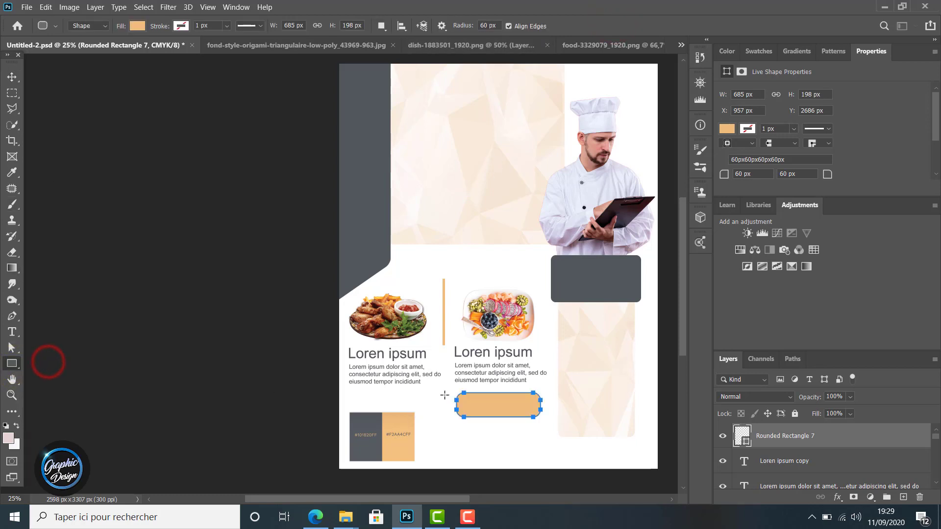
drag(448, 384, 500, 437)
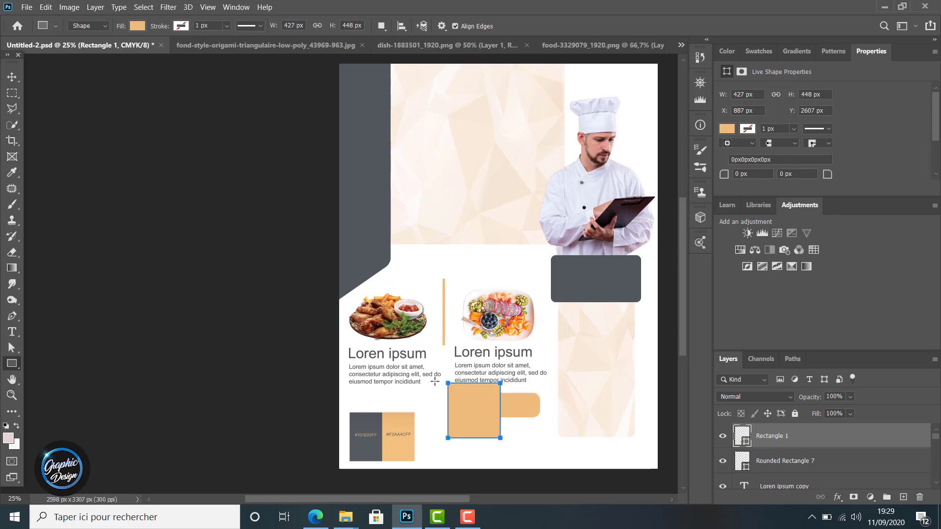
click(137, 25)
click(213, 49)
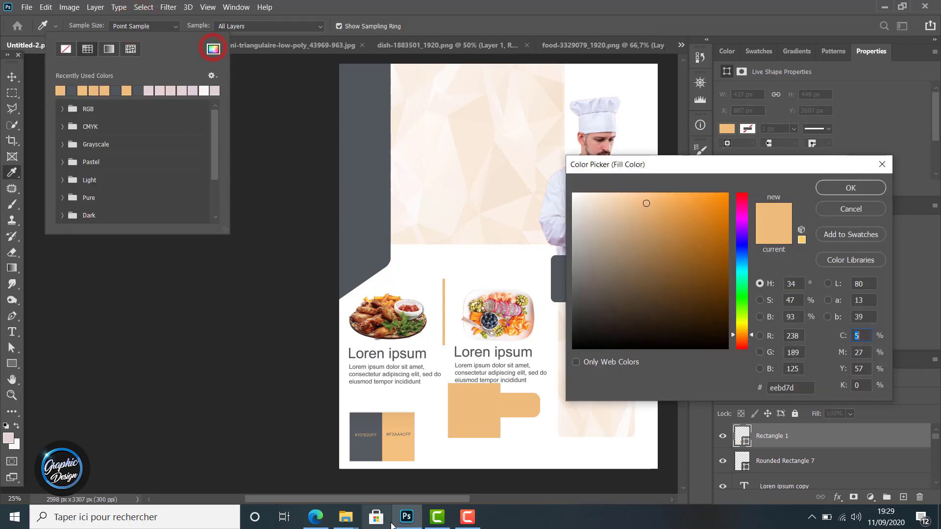
click(840, 187)
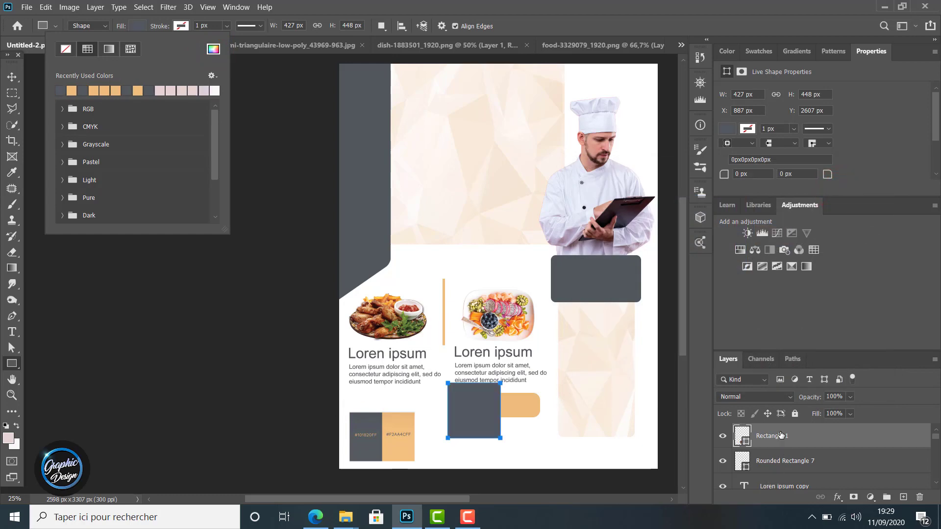
Step: Clip the dark gray rectangle to the orange rounded rectangle with a clipping mask and nudge it slightly left
right_click(780, 435)
click(670, 223)
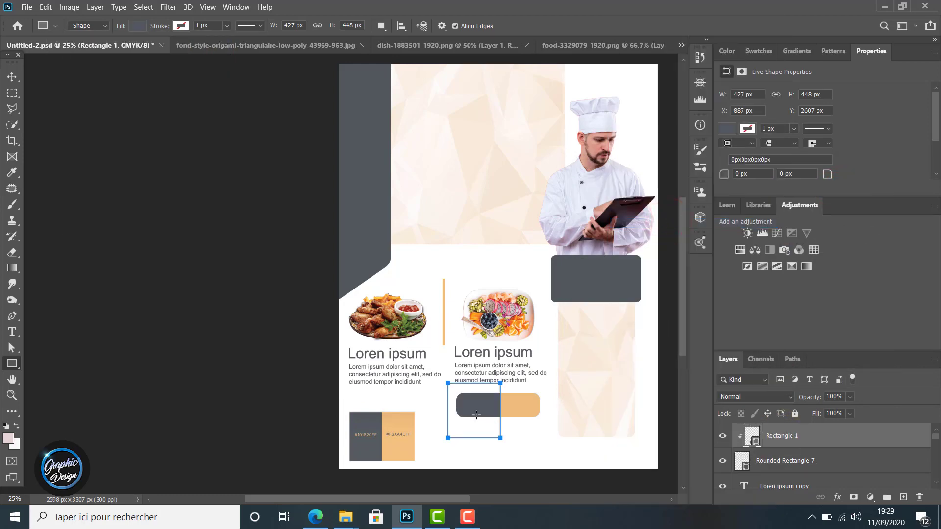
click(12, 77)
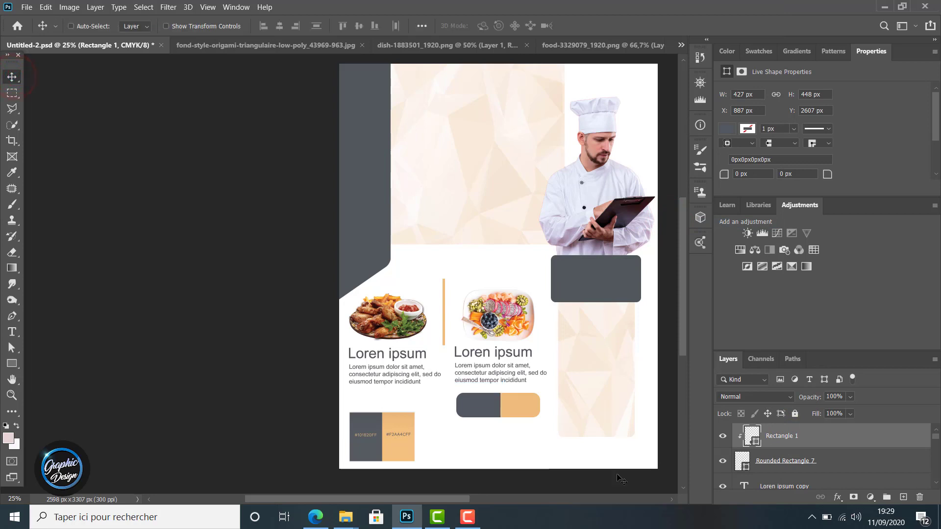
key(Left)
key(Left)
key(Left)
key(Left)
key(Left)
key(Left)
key(Left)
key(Left)
Step: Delete both the dark gray rectangle and the orange rounded rectangle below the salad dish's paragraph
key(ctrl)
ctrl+click(806, 463)
key(Delete)
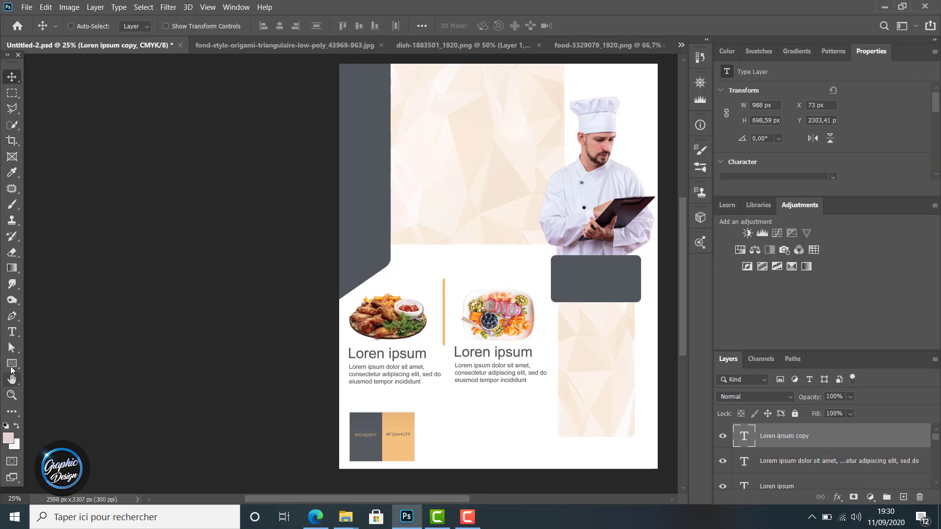
Step: Draw a rounded rectangle about 777 by 202 px with a 100 px corner radius below the salad dish's paragraph
click(12, 363)
right_click(12, 364)
click(48, 375)
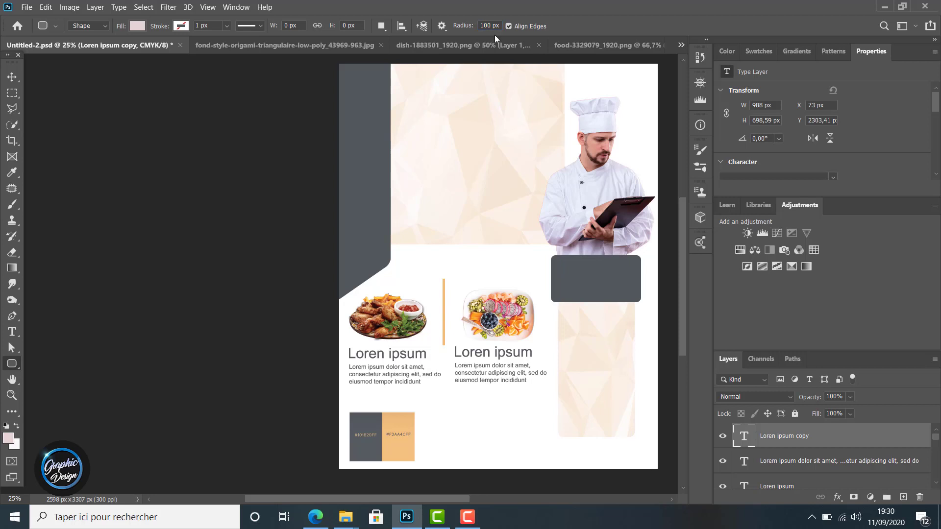
drag(457, 401, 547, 419)
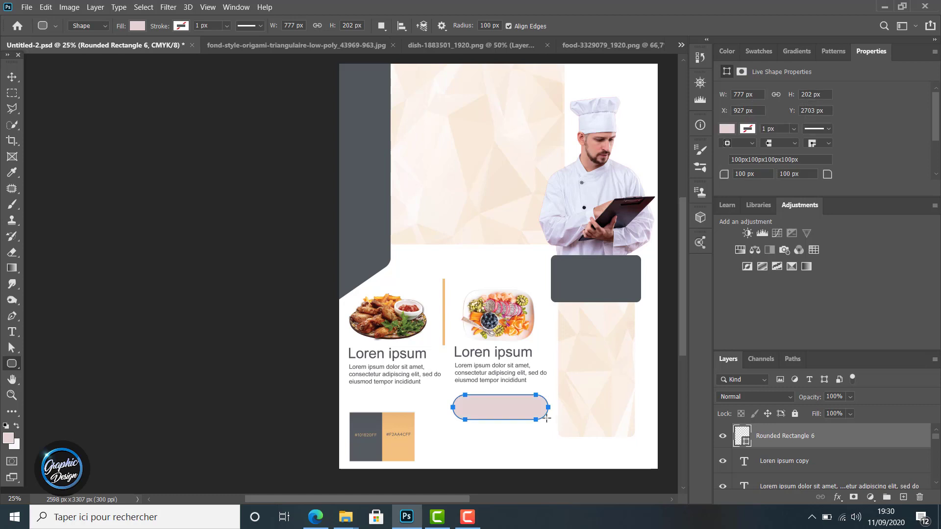
Step: Fill the new rounded rectangle with orange eebd7d sampled from the flyer's color swatch
click(137, 25)
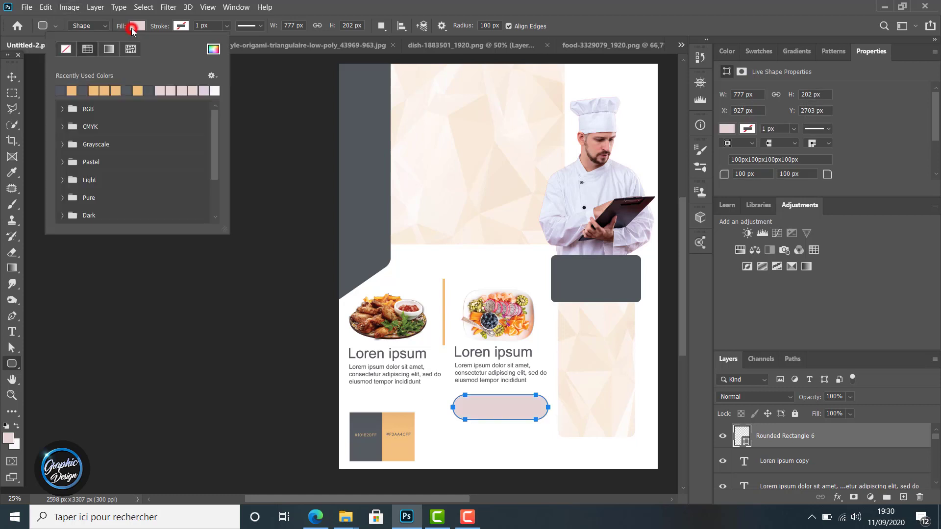
click(211, 49)
click(400, 424)
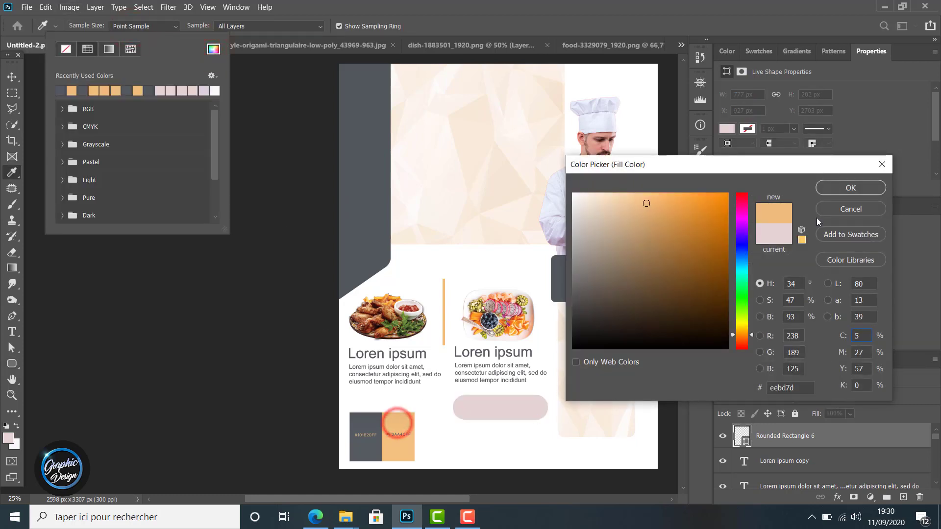
click(832, 191)
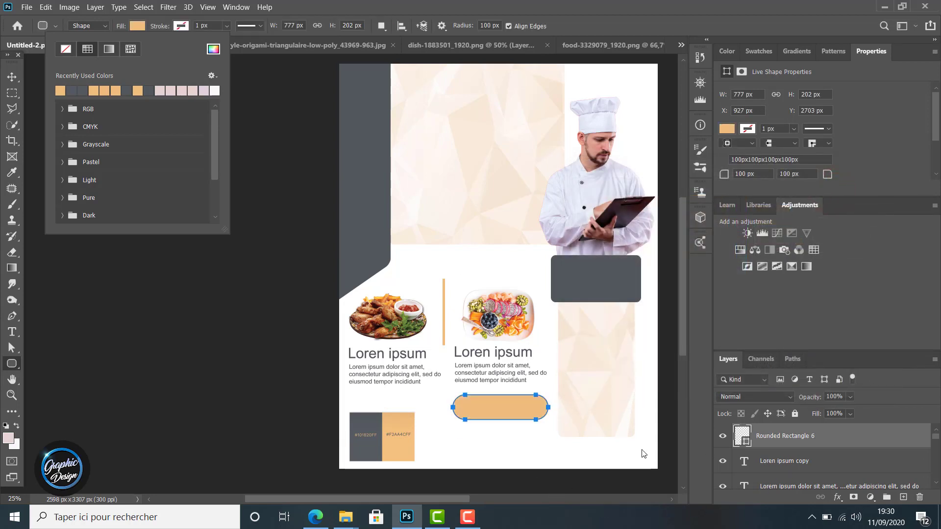
click(12, 77)
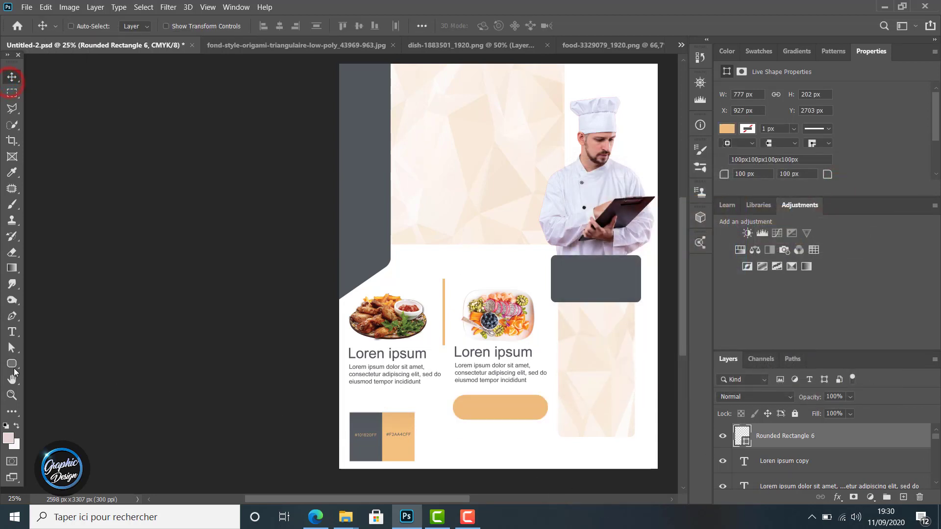
click(13, 363)
click(55, 361)
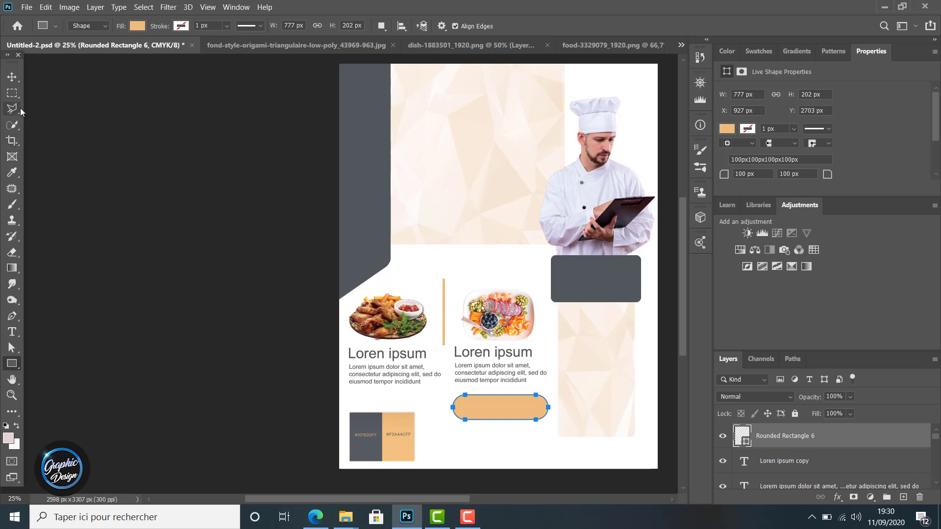
Step: Try scaling the orange rounded rectangle to about 91% and placing it closer beneath the salad dish's paragraph
click(12, 76)
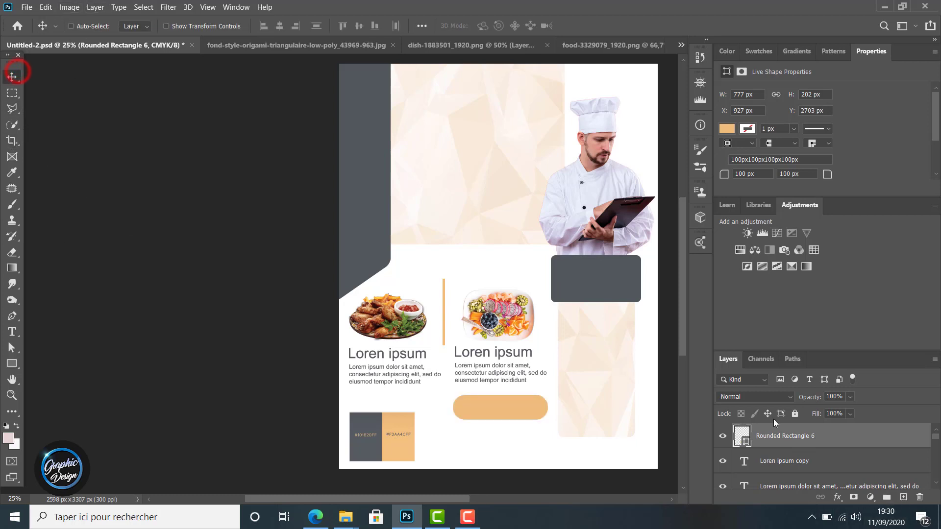
key(ctrl+t)
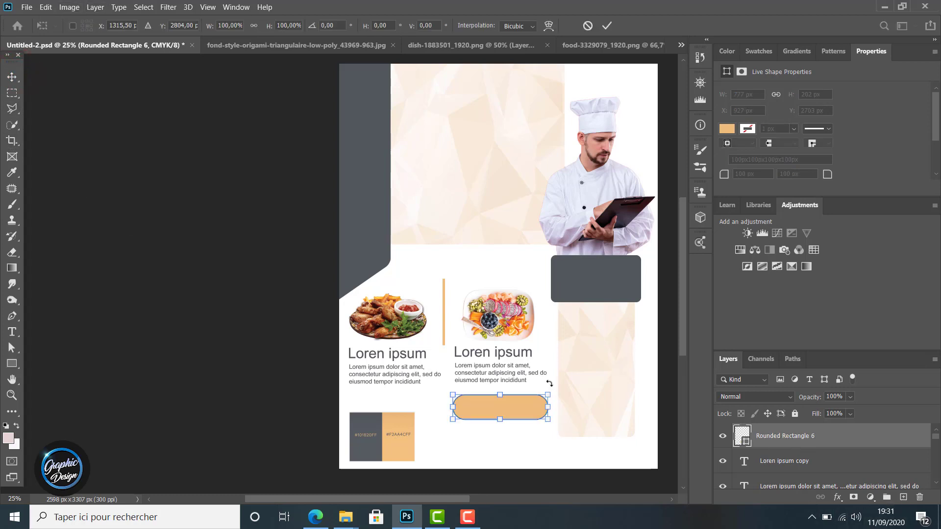
drag(550, 395, 521, 406)
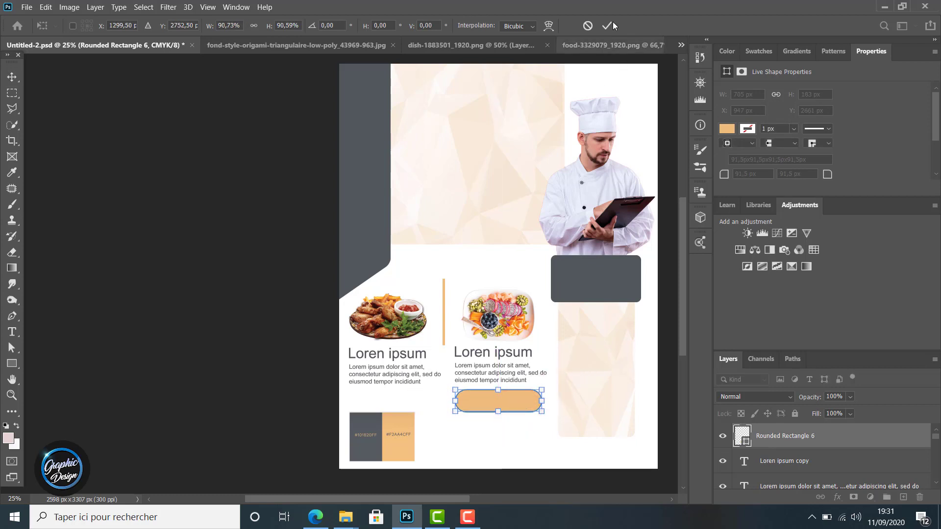
click(599, 26)
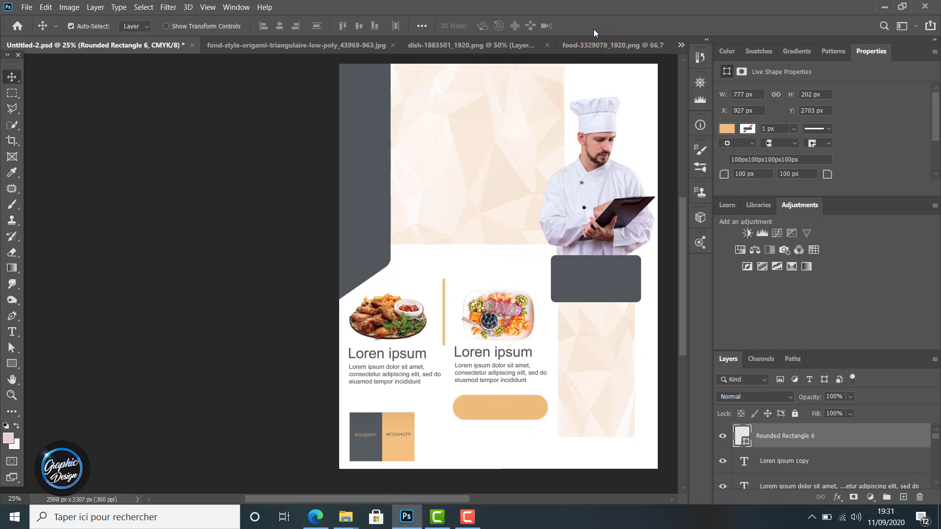
Step: Try the pink foreground color on the rounded rectangle below the salad dish and refill it with the swatch's orange eebd7d
key(alt+BackSpace)
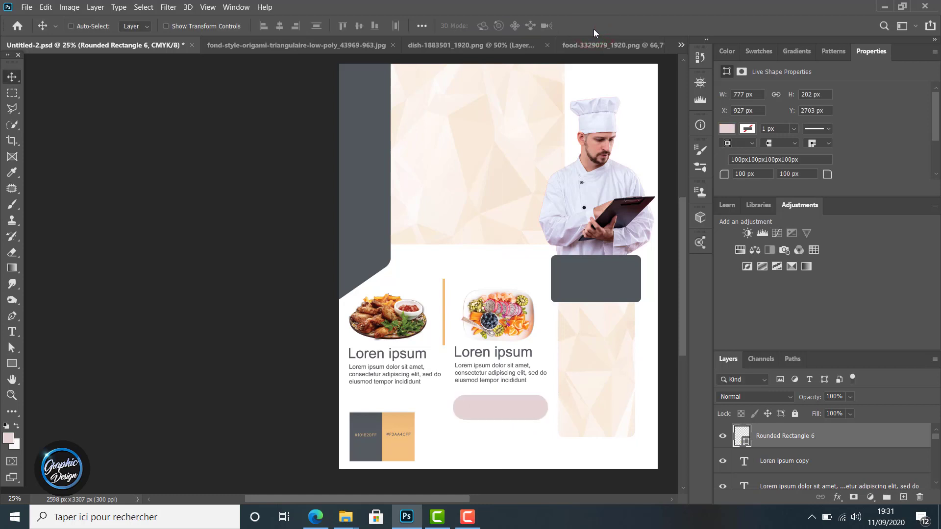
click(13, 365)
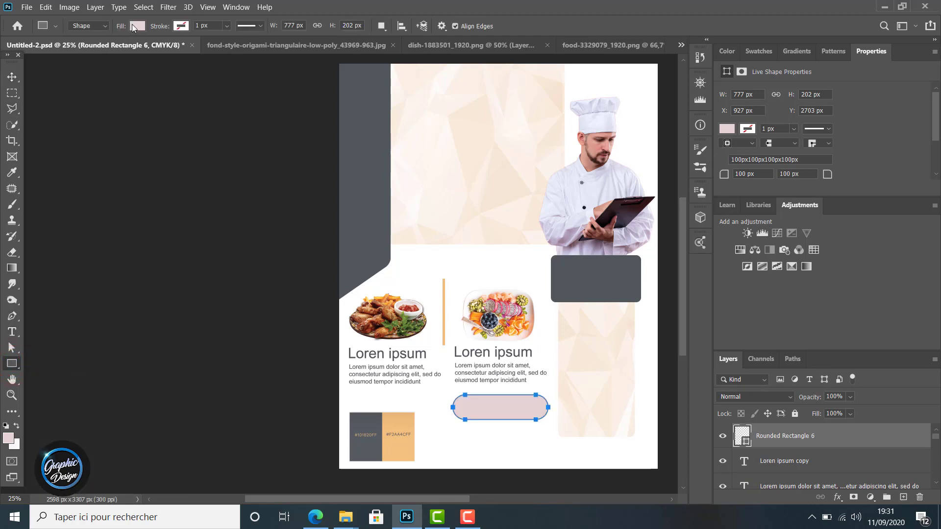
click(135, 26)
click(218, 49)
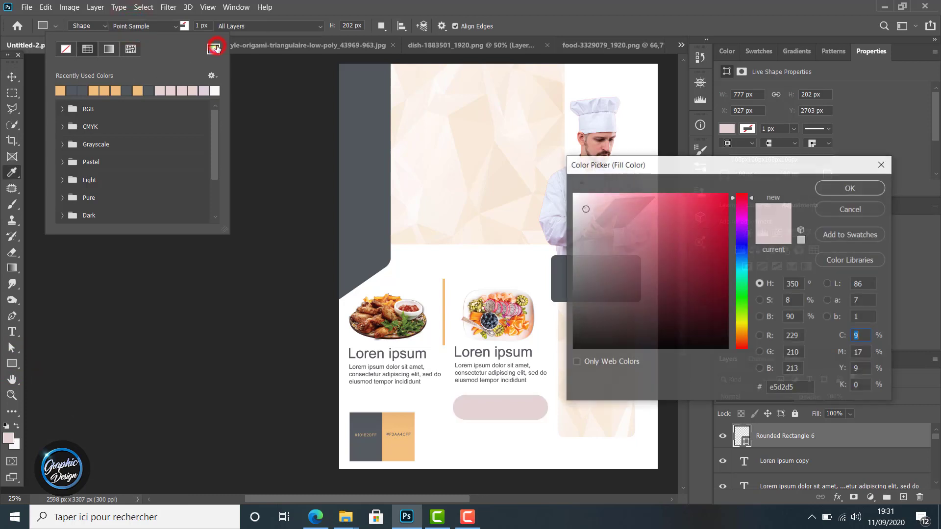
click(388, 422)
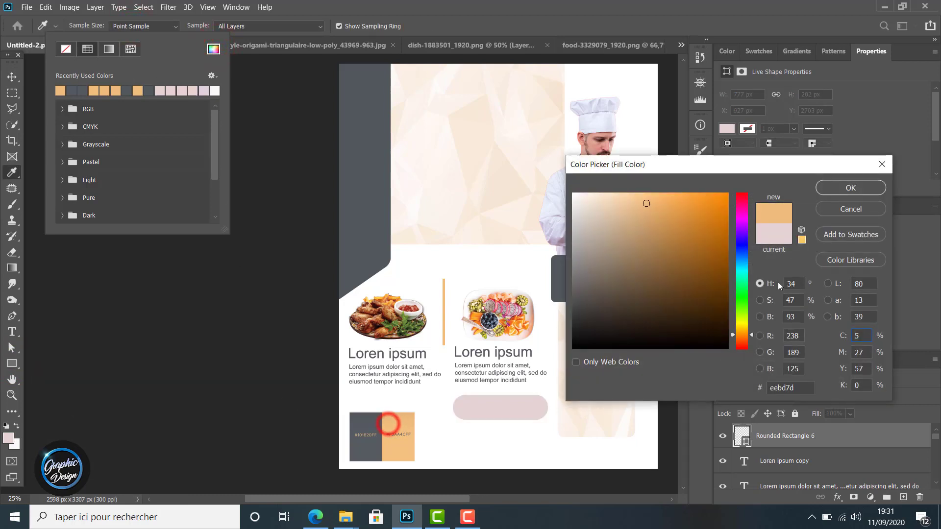
click(824, 188)
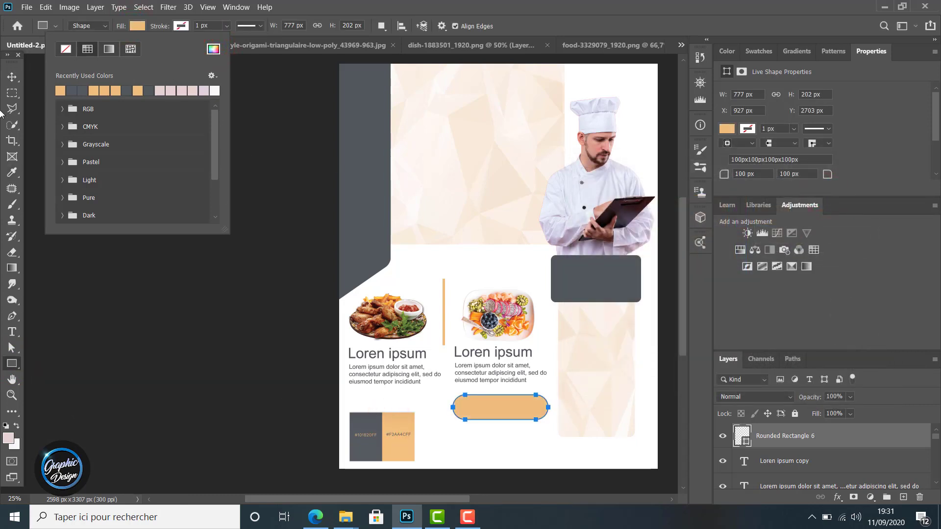
Step: Scale the orange rounded rectangle to about 89%, roughly 694 by 180 px, and place it closer beneath the salad dish's paragraph
click(11, 76)
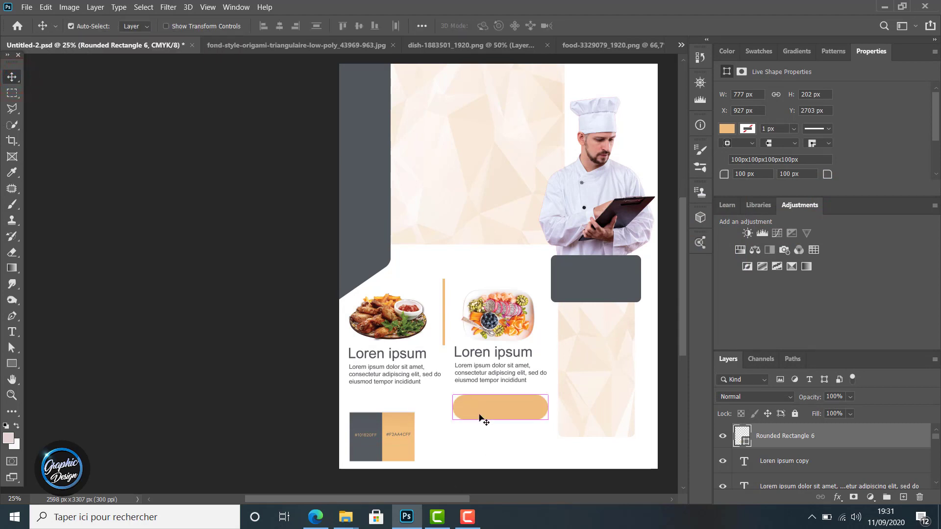
key(ctrl+t)
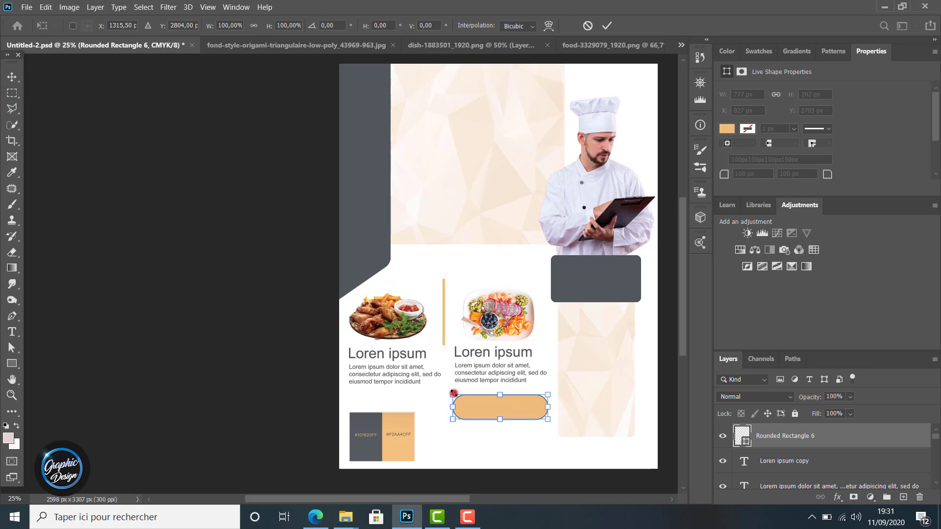
drag(453, 394, 507, 402)
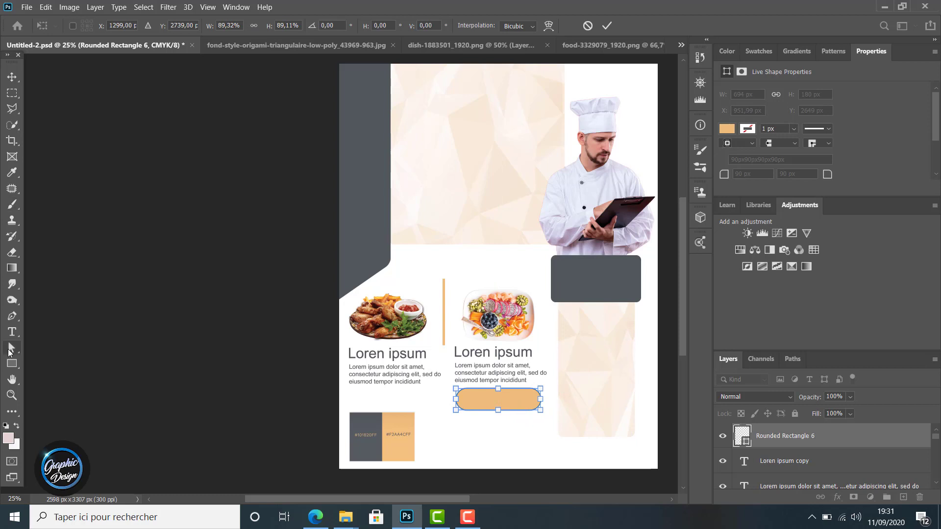
Step: Draw a rectangle about 473 by 475 px covering the left half of the orange rounded rectangle
right_click(11, 366)
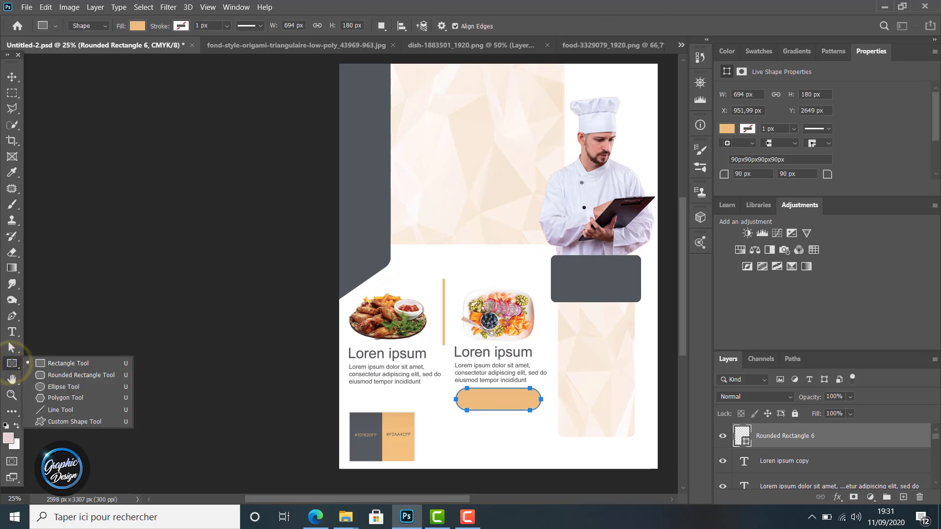
click(47, 360)
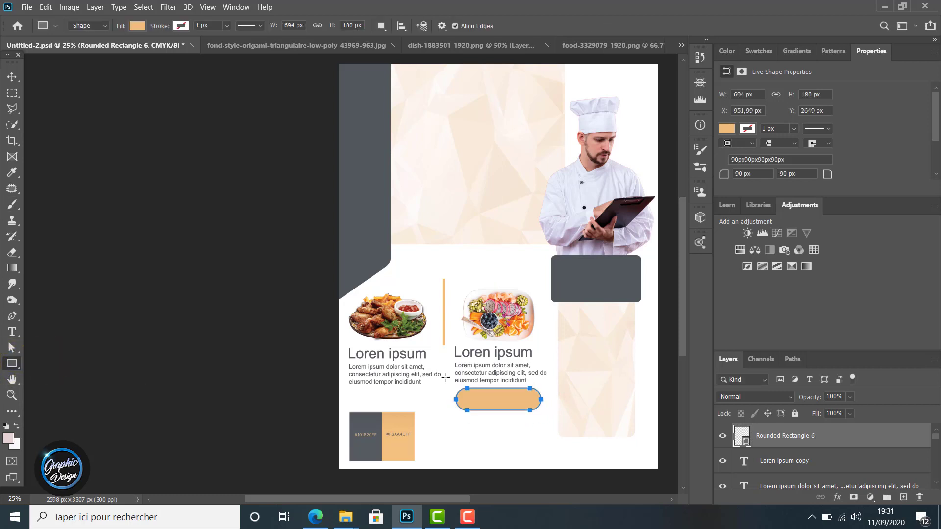
drag(442, 375, 499, 433)
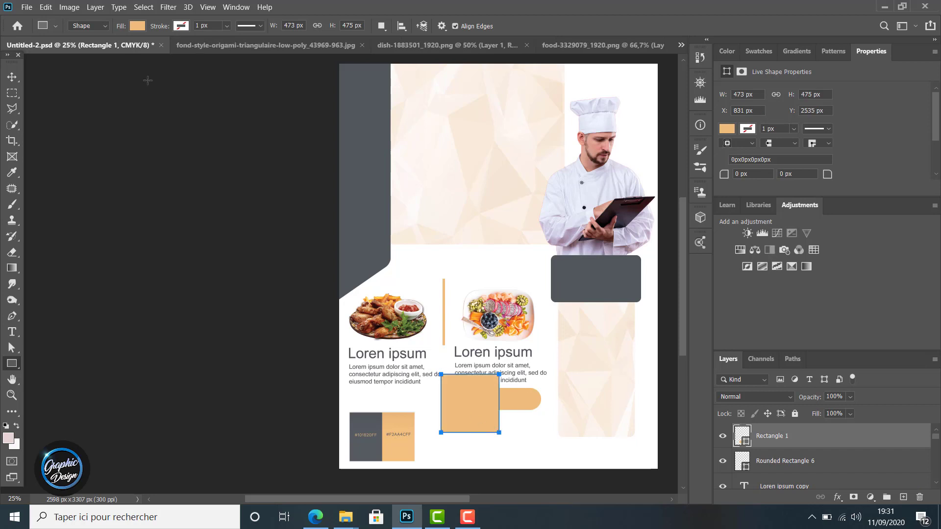
Step: Fill the new rectangle with dark gray 54595f sampled from the flyer's color swatch
click(133, 25)
click(213, 47)
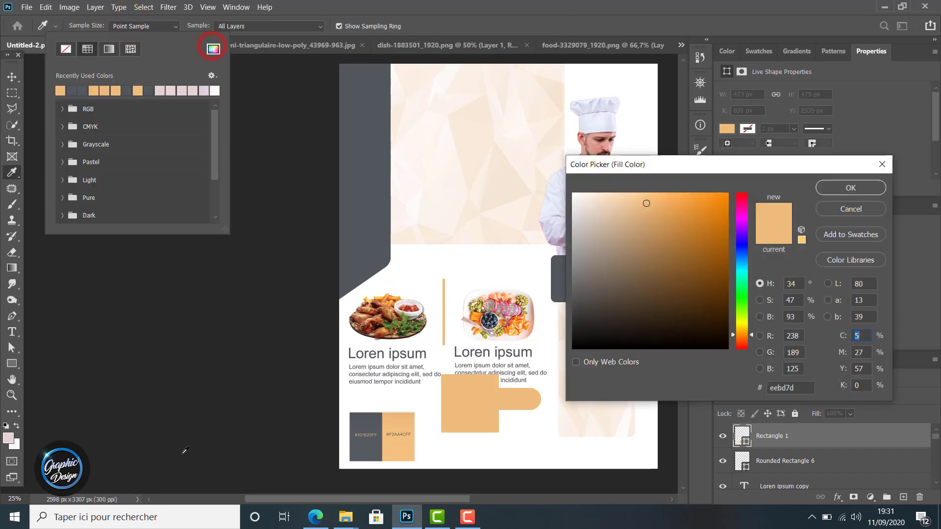
click(367, 423)
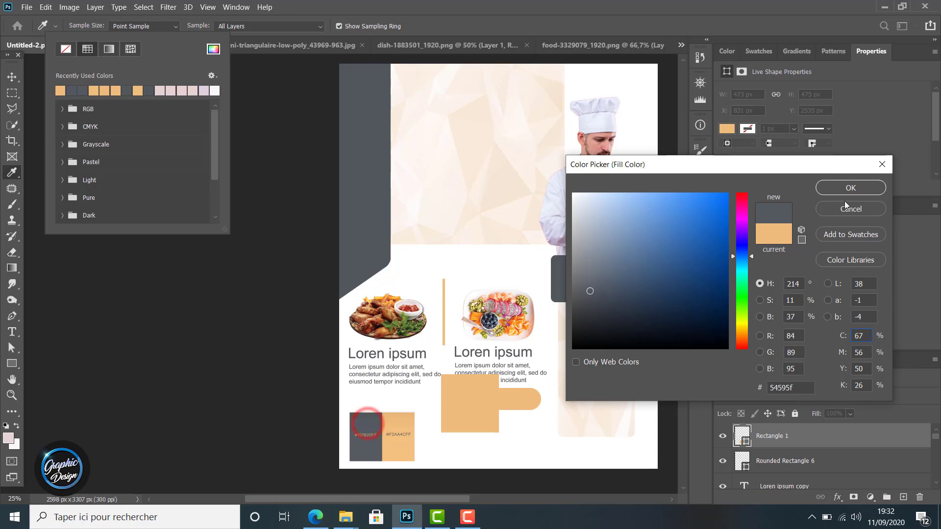
click(851, 188)
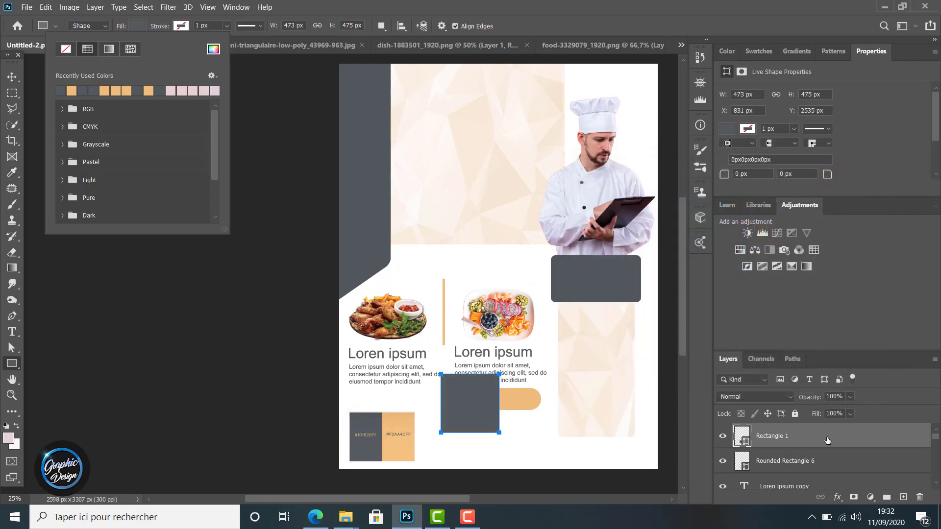
Step: Clip the dark gray rectangle to the orange rounded rectangle with a clipping mask and nudge it right by 4 px
right_click(827, 440)
click(725, 225)
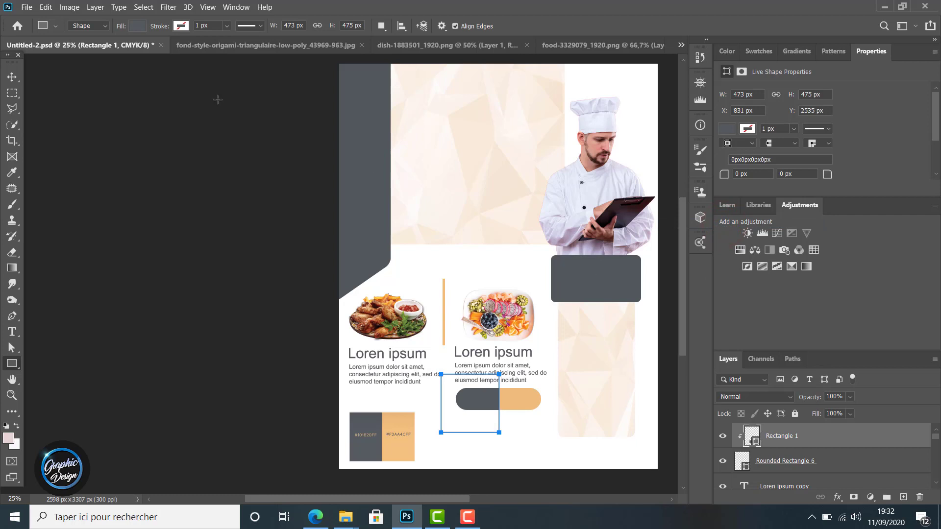
click(11, 77)
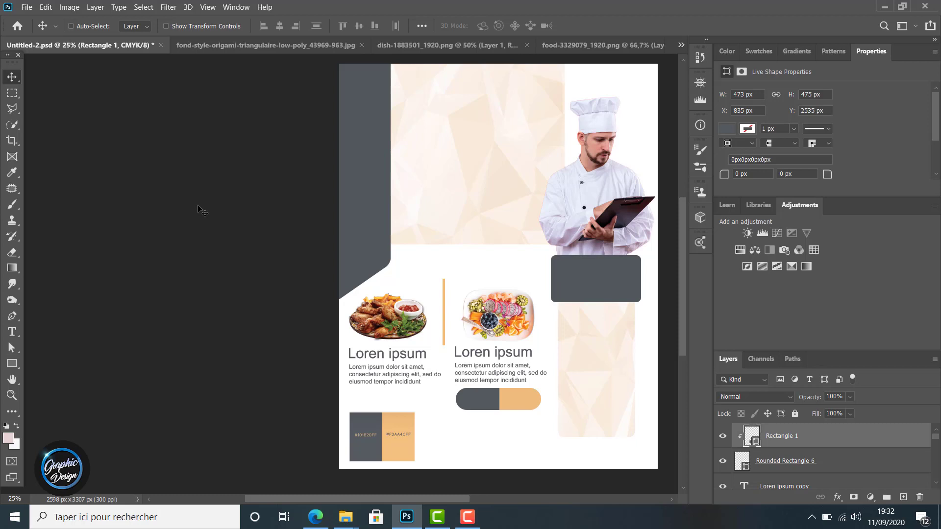
Step: Add a text box about 741 px wide reading "-20 %" in Arial 28 pt above the dish images
click(13, 333)
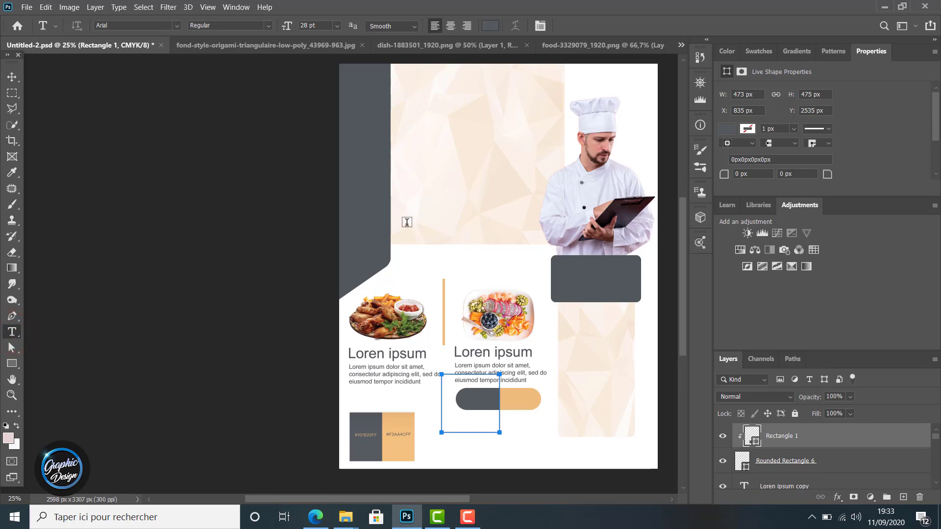
drag(407, 222, 499, 265)
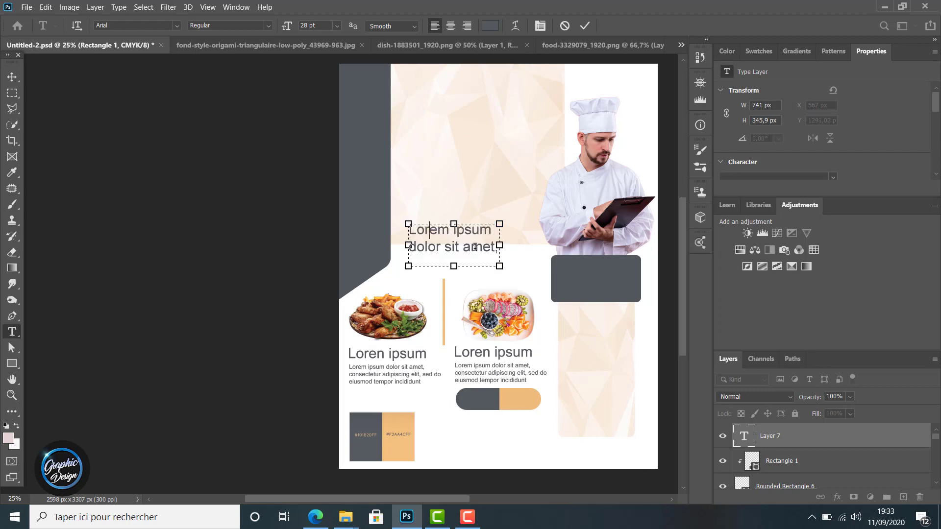
text(-20)
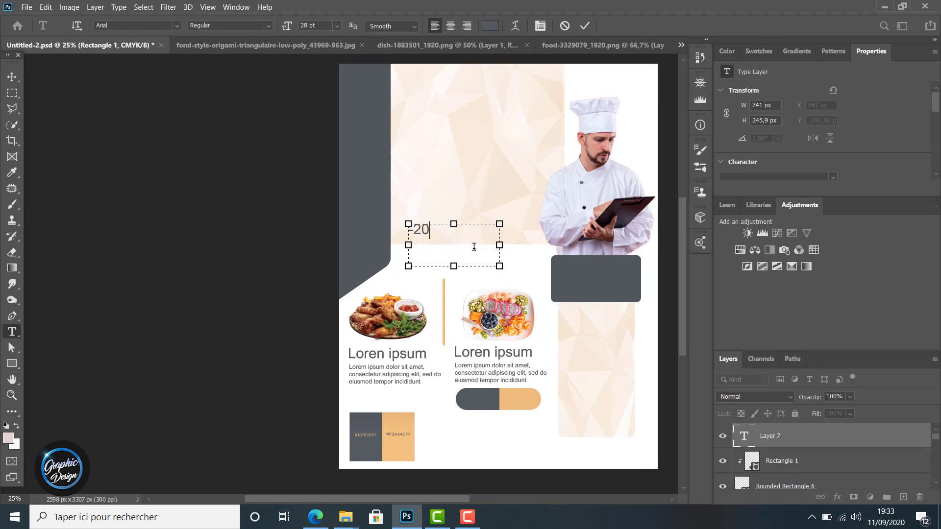
text( u%)
key(Delete)
drag(413, 229, 451, 234)
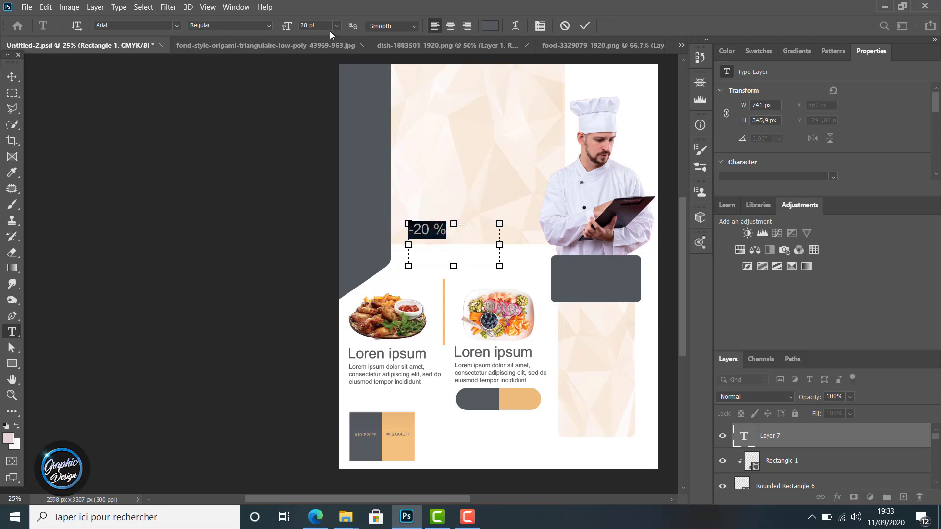
click(13, 77)
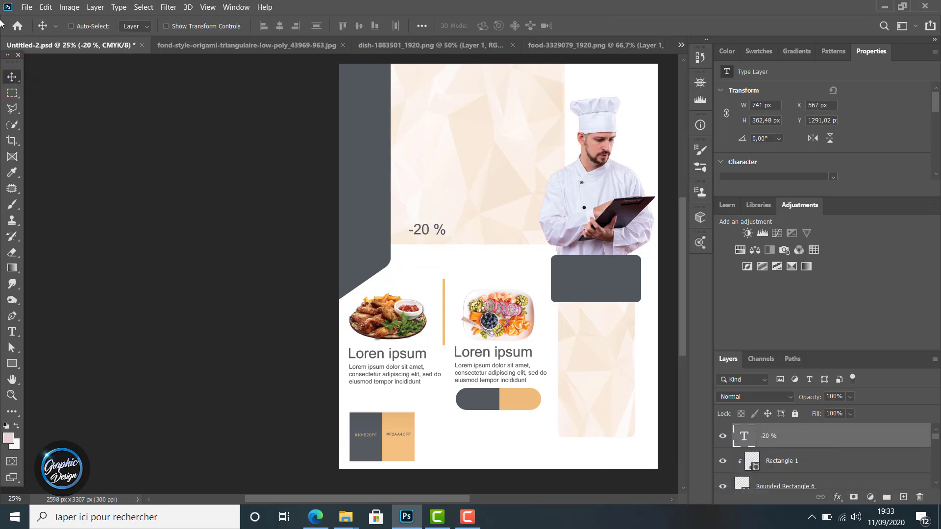
Step: Color the "-20 %" text white ffffff and move it onto the orange half of the button below the salad dish
double_click(421, 230)
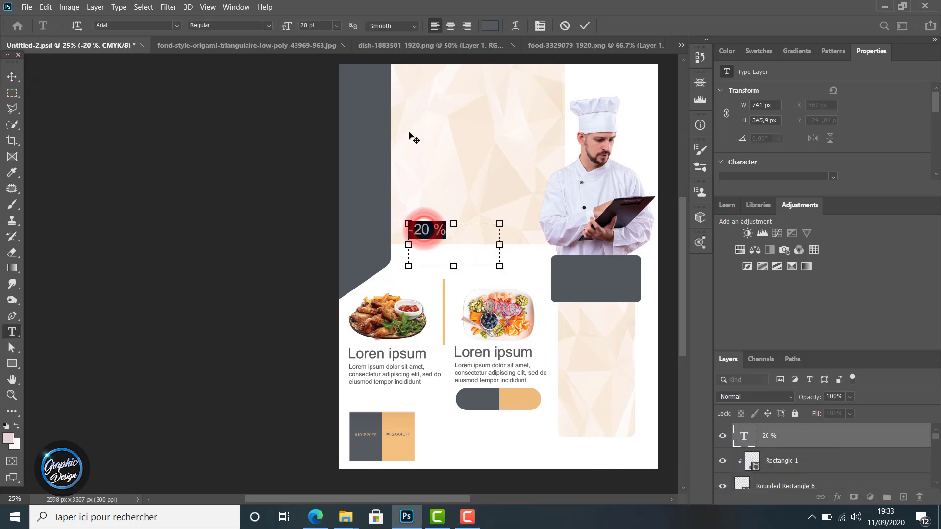
click(490, 26)
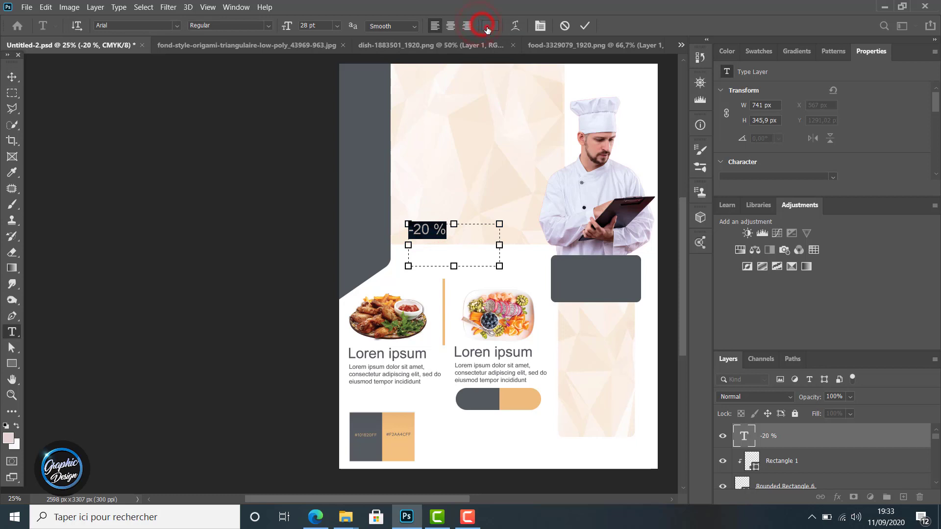
drag(589, 215, 573, 194)
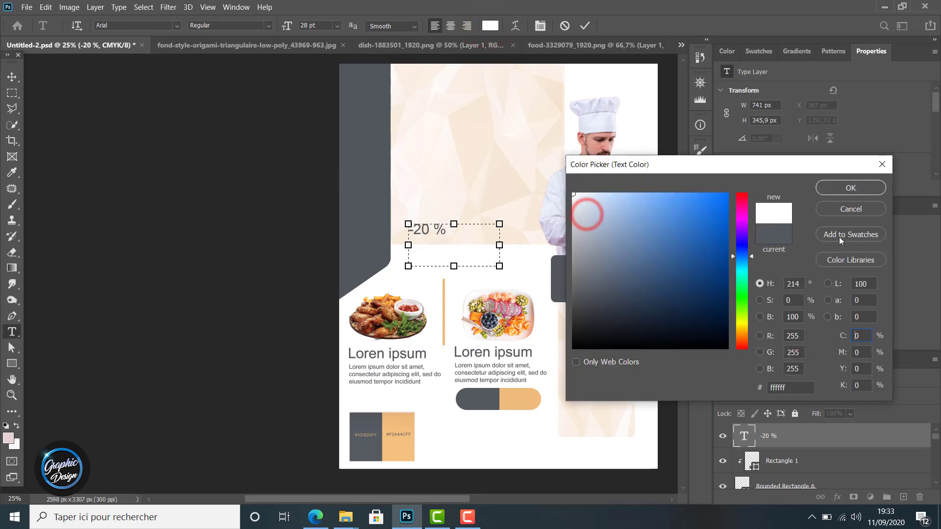
click(850, 189)
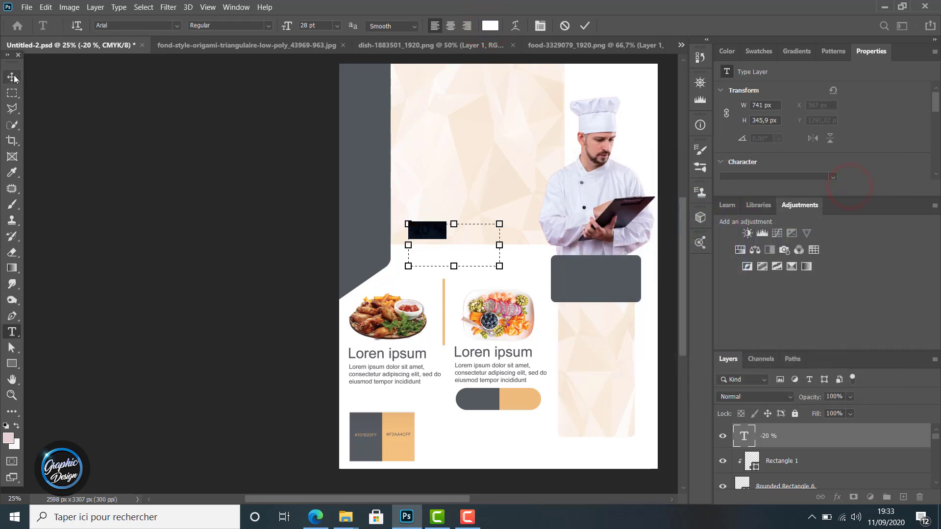
click(12, 77)
drag(431, 227, 520, 398)
Step: Reduce the font size of the "-20 %" text to 24 pt
double_click(519, 398)
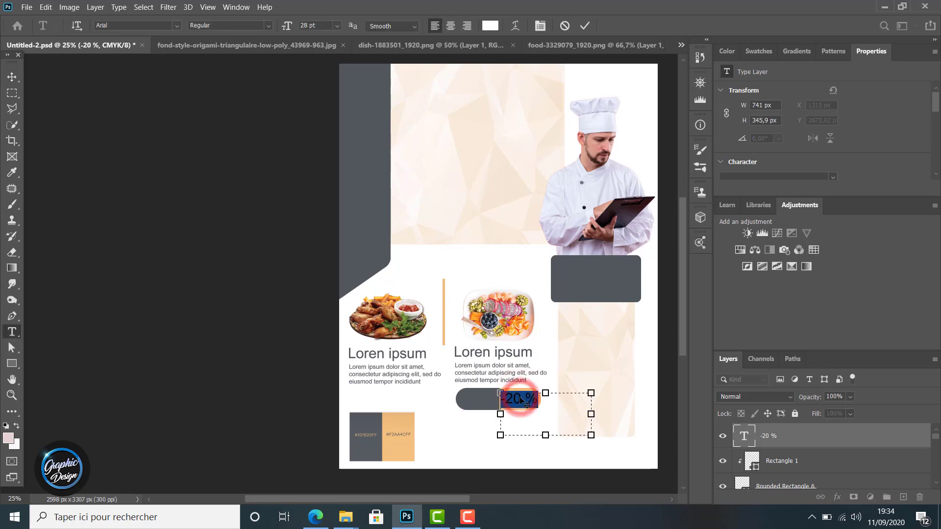
click(307, 24)
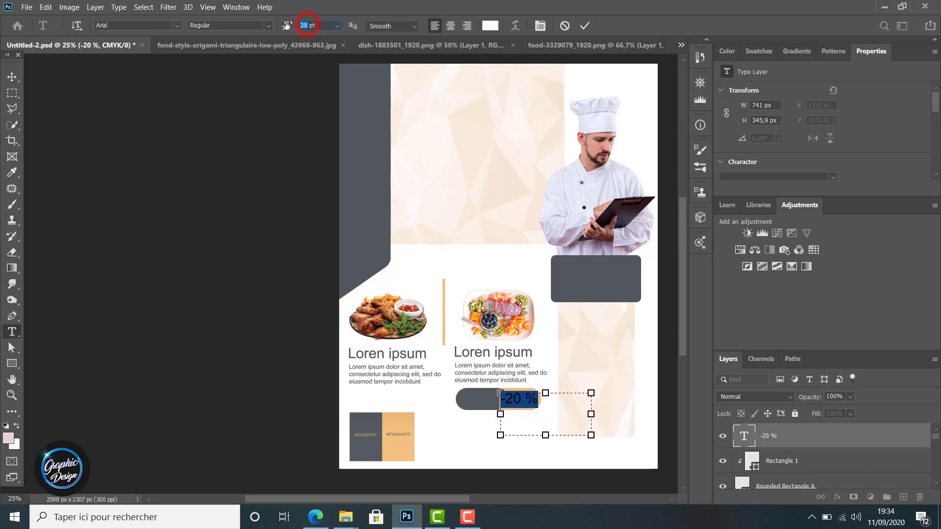
key(Return)
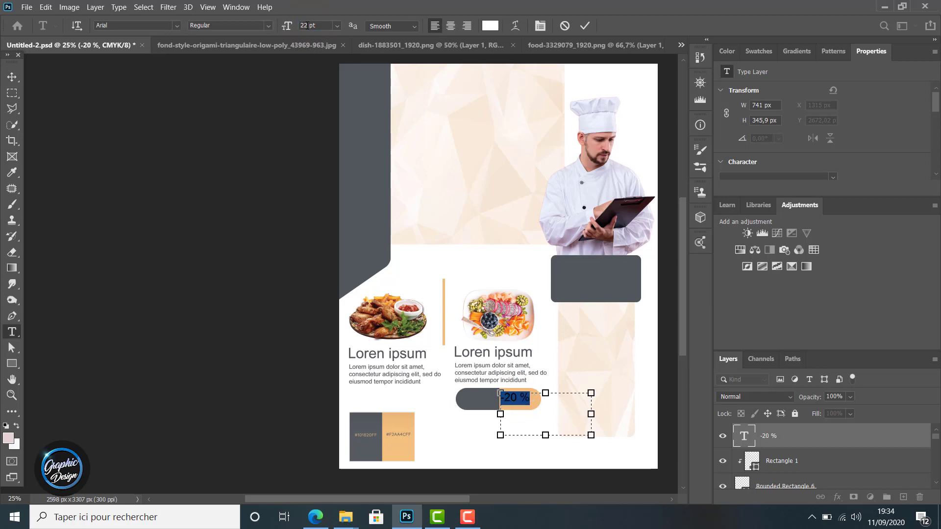
click(306, 25)
text(24)
key(Return)
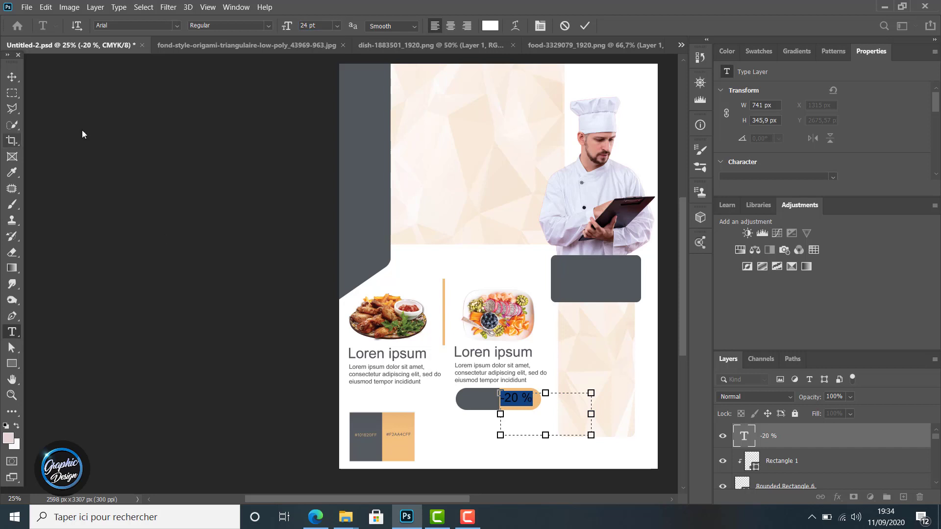
Step: Nudge the "-20 %" text 20 px right and 4 px down within the button's orange half
click(12, 77)
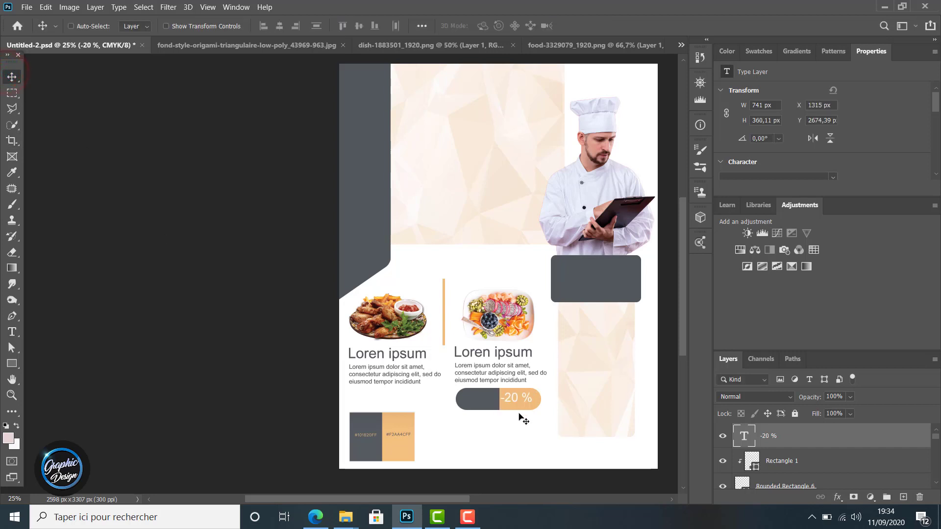
key(Right)
key(Right)
key(Right)
key(Right)
key(Right)
key(Right)
key(Right)
key(Right)
key(Right)
key(Right)
key(Right)
key(Right)
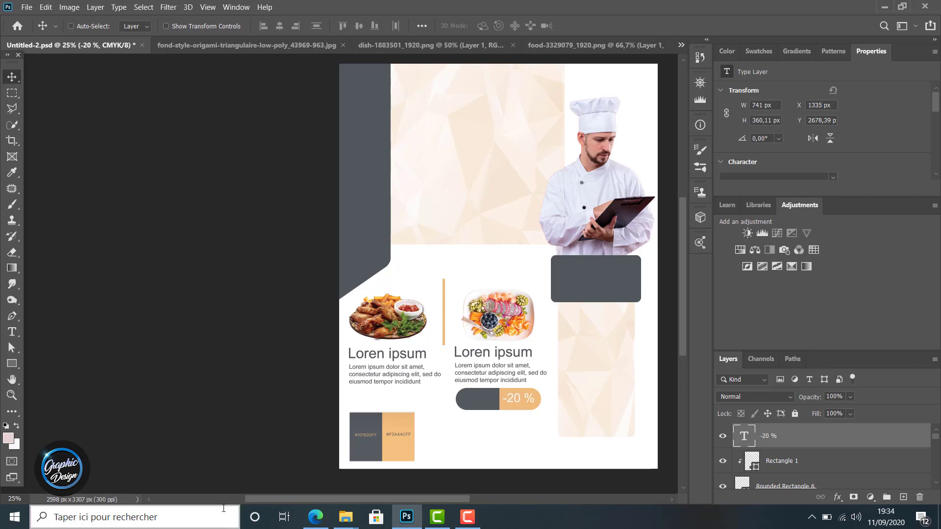
Step: Remove the space before the percent sign so the button text reads "-20%"
key(t)
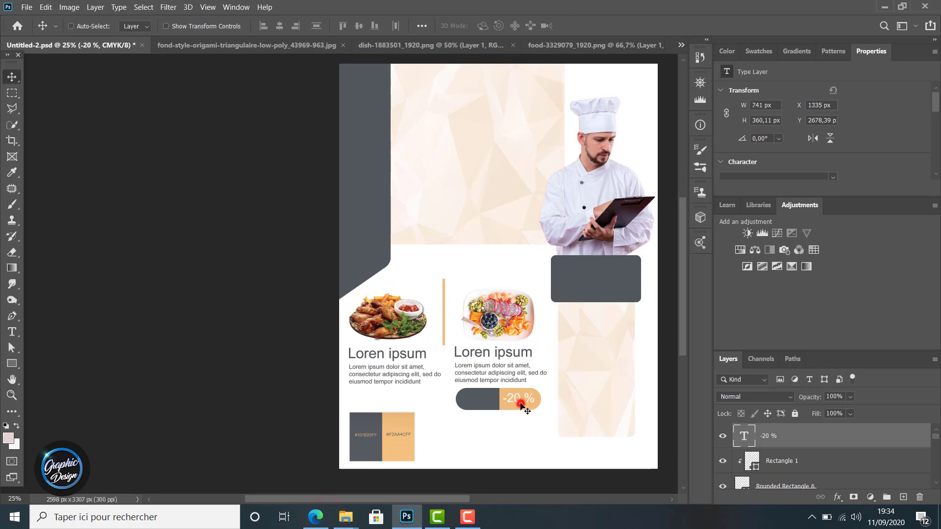
click(524, 407)
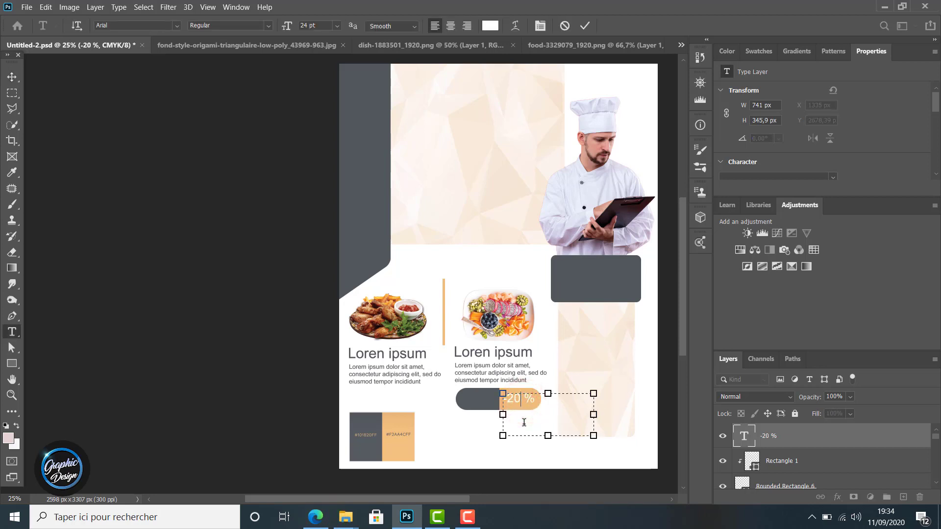
click(12, 77)
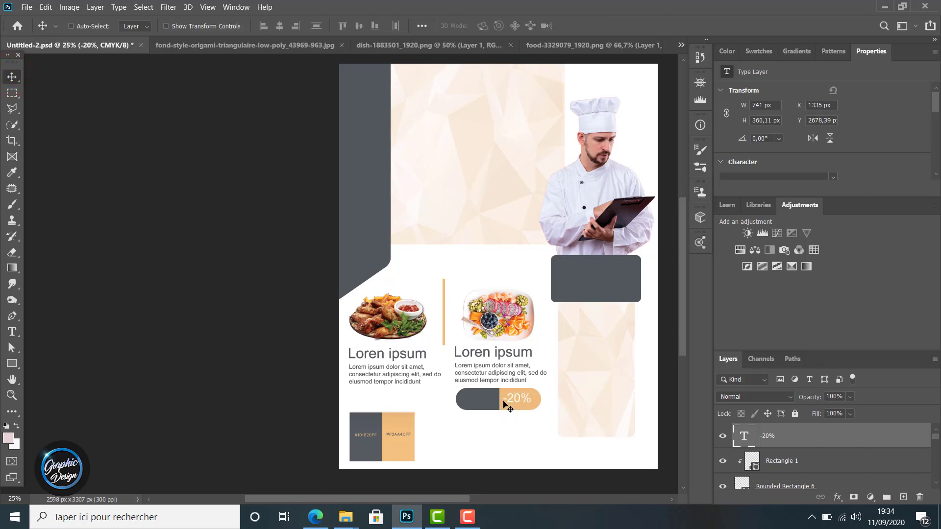
Step: Nudge the "-20%" text 16 px right and 4 px up to center it on the button's orange half
key(Right)
key(Right)
key(Right)
key(Right)
key(Right)
key(Right)
key(Right)
key(Right)
key(Right)
key(Right)
key(Right)
key(Right)
key(Right)
key(Right)
key(Right)
key(Right)
key(ctrl)
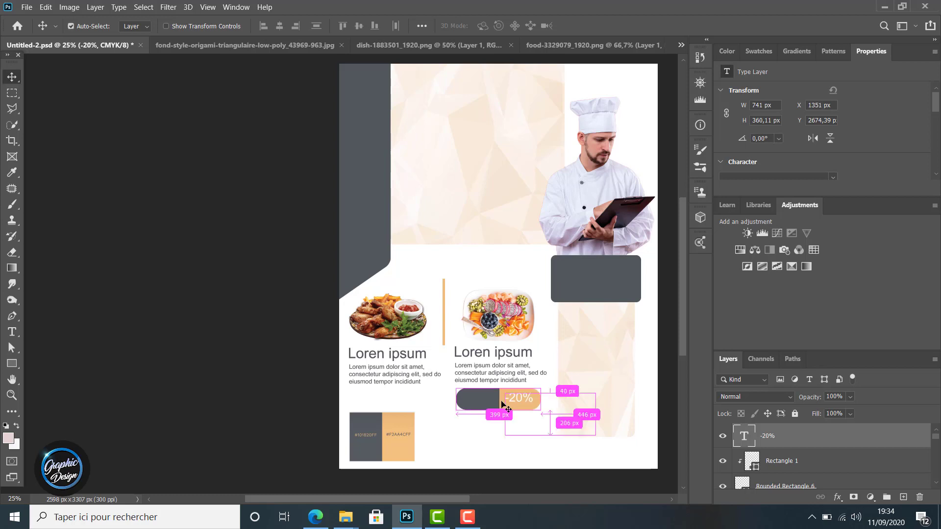
key(ctrl+j)
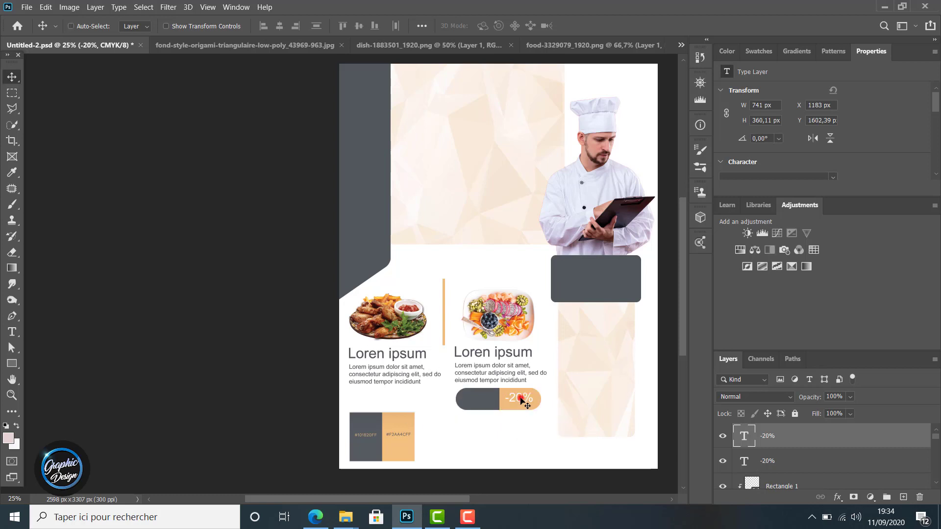
mouse_move(523, 402)
mouse_down()
mouse_move(494, 398)
mouse_move(521, 402)
mouse_up()
double_click(521, 400)
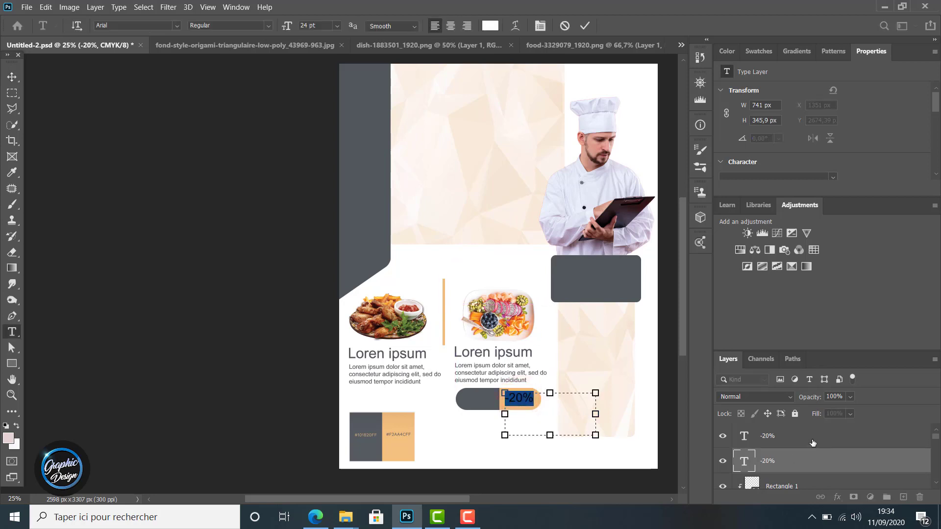
key(Escape)
key(v)
click(810, 437)
mouse_move(541, 404)
mouse_down()
mouse_move(532, 389)
mouse_move(524, 403)
mouse_up()
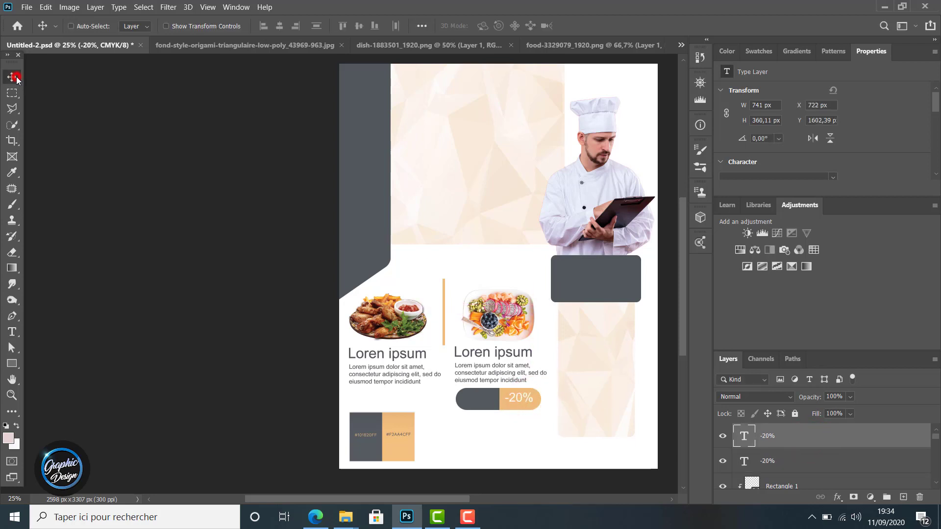
click(723, 436)
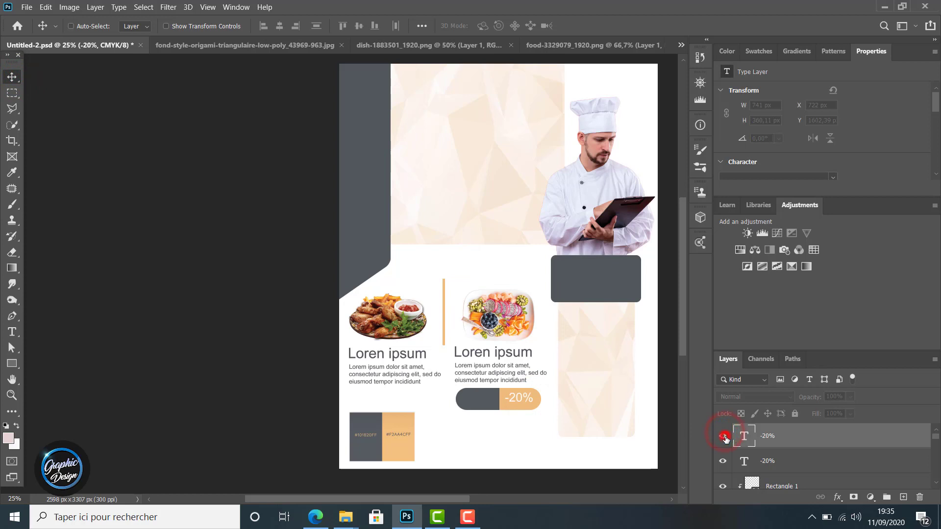
click(723, 436)
drag(768, 436, 919, 497)
Step: Duplicate the "-20%" text onto the button's dark gray half and change the copy to "OFF"
click(802, 433)
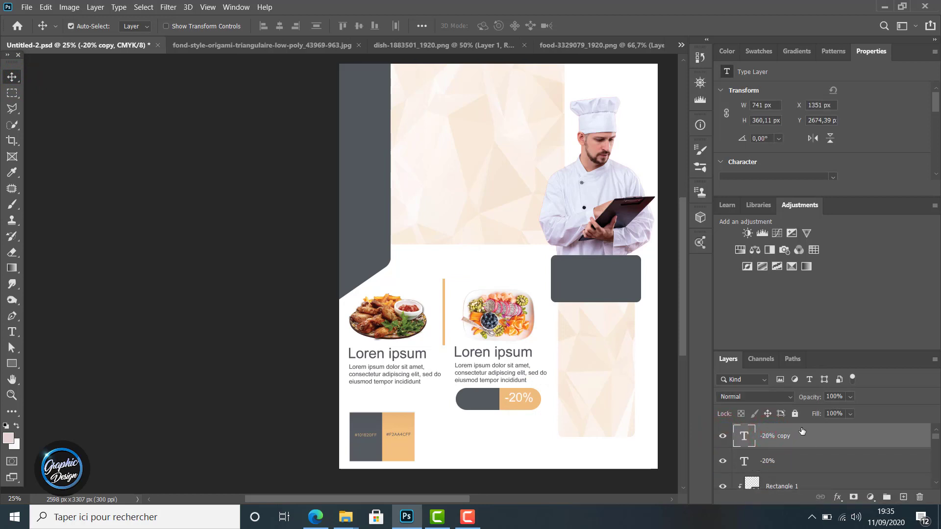
drag(519, 400, 479, 397)
key(t)
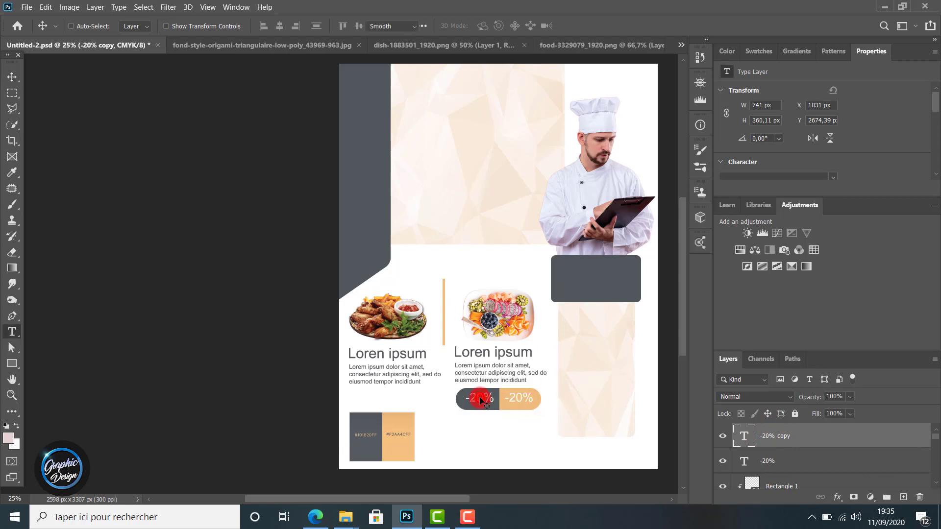
click(480, 397)
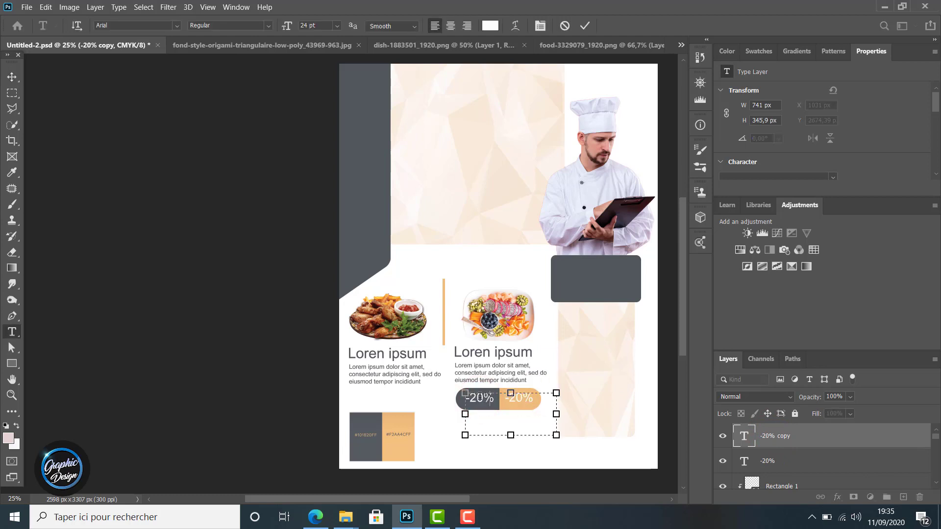
key(ctrl+a)
text(OFF)
click(12, 79)
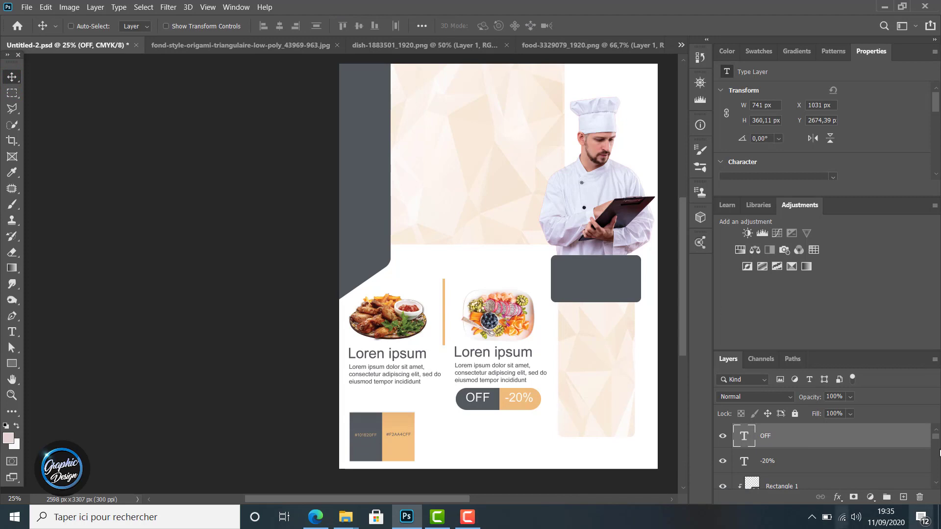
Step: Hide Layer 1, which holds the two color reference swatches
scroll(764, 455, down, 3)
scroll(764, 455, down, 5)
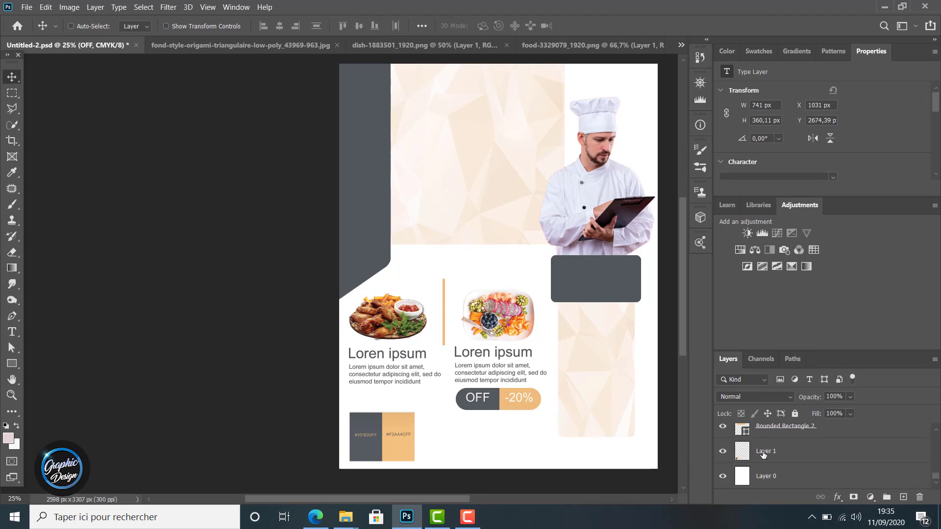
click(722, 450)
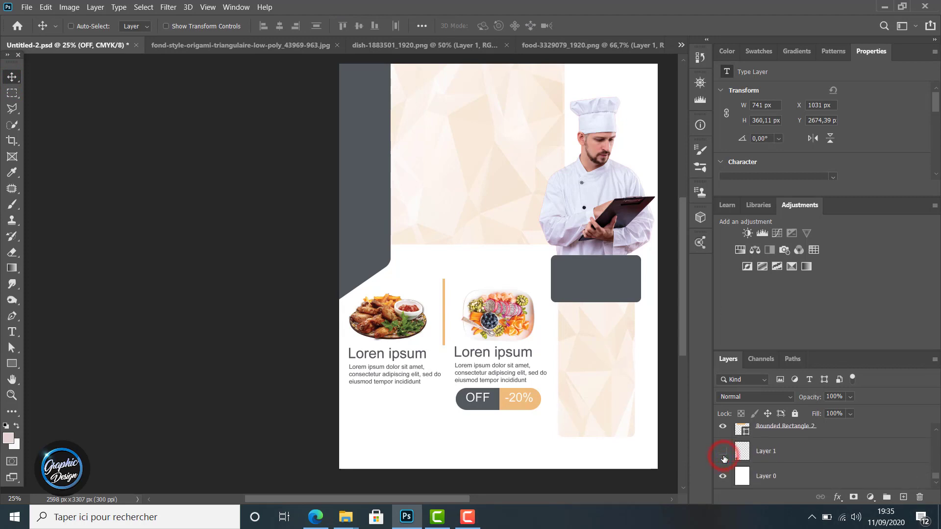
Step: Duplicate the whole discount button with both texts and shapes, and move the copy 882 px left below the chicken dish's paragraph
scroll(789, 462, up, 8)
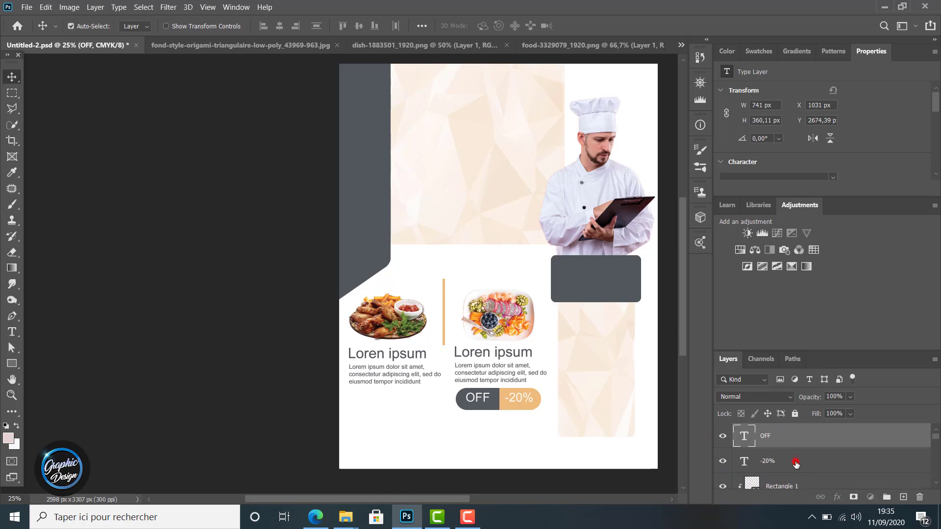
click(796, 464)
scroll(795, 464, down, 1)
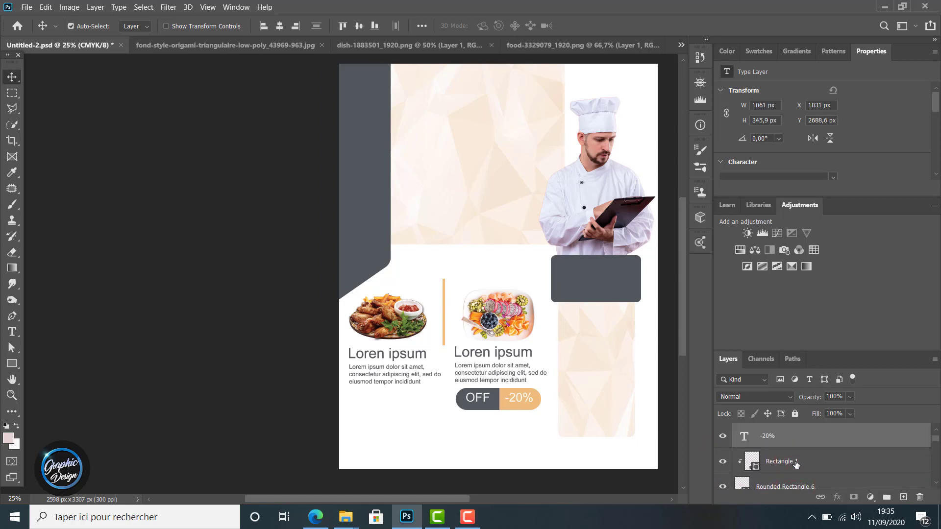
click(796, 463)
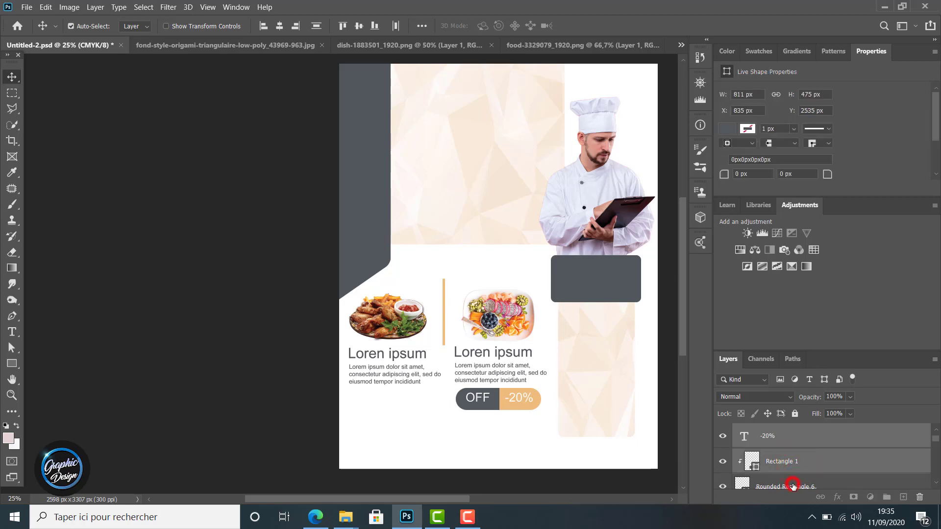
ctrl+click(793, 487)
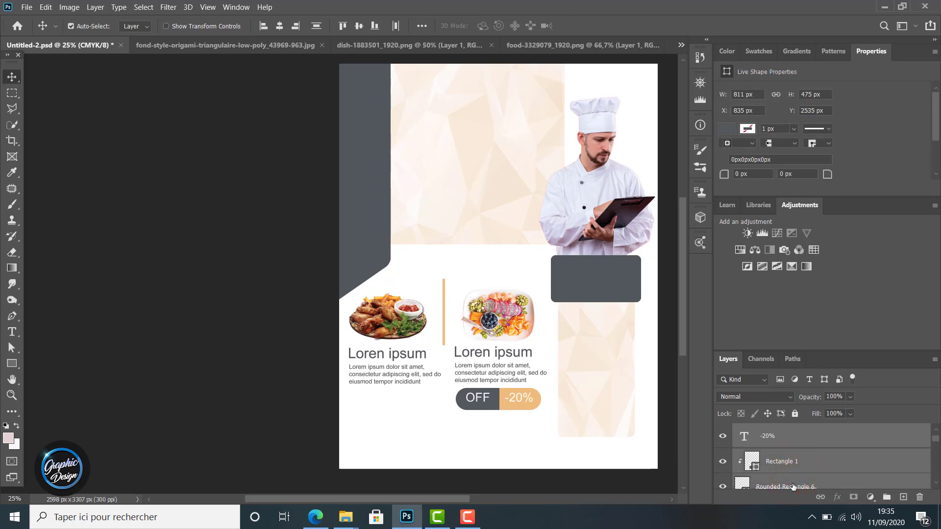
key(ctrl+j)
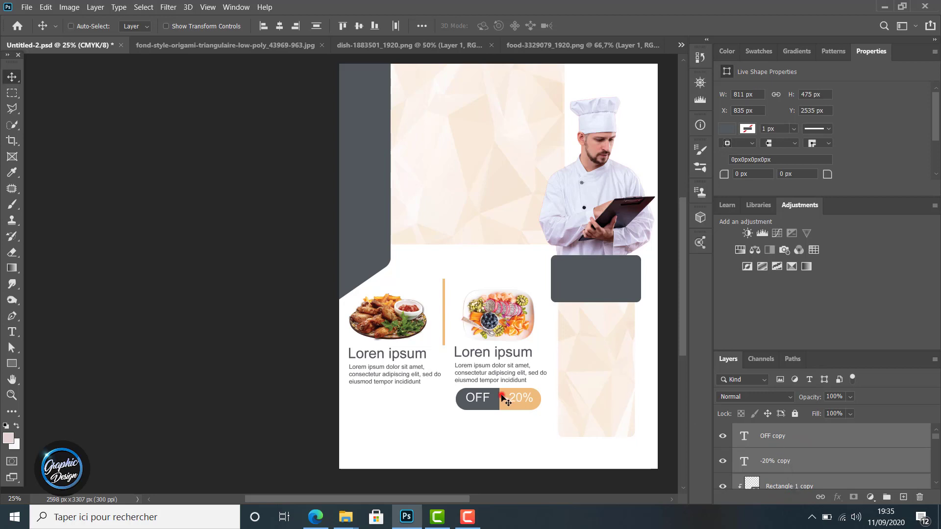
drag(498, 396, 394, 392)
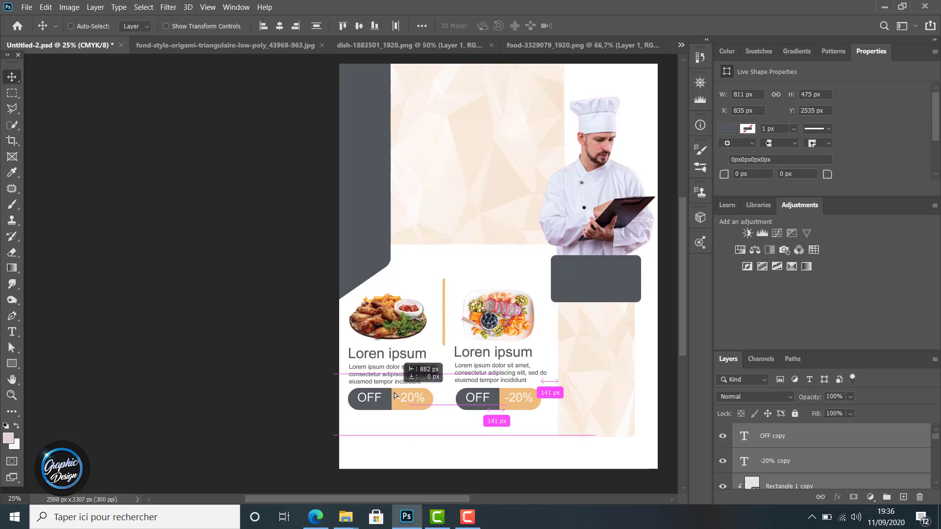
drag(395, 395, 394, 394)
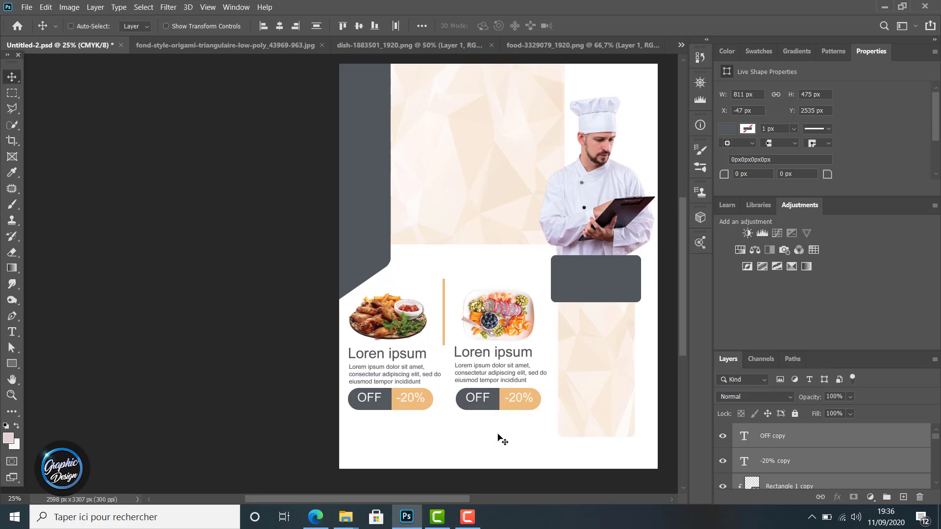
Step: Nudge the chicken dish's heading and paragraph together 4 px up
scroll(814, 466, down, 1)
scroll(814, 467, down, 2)
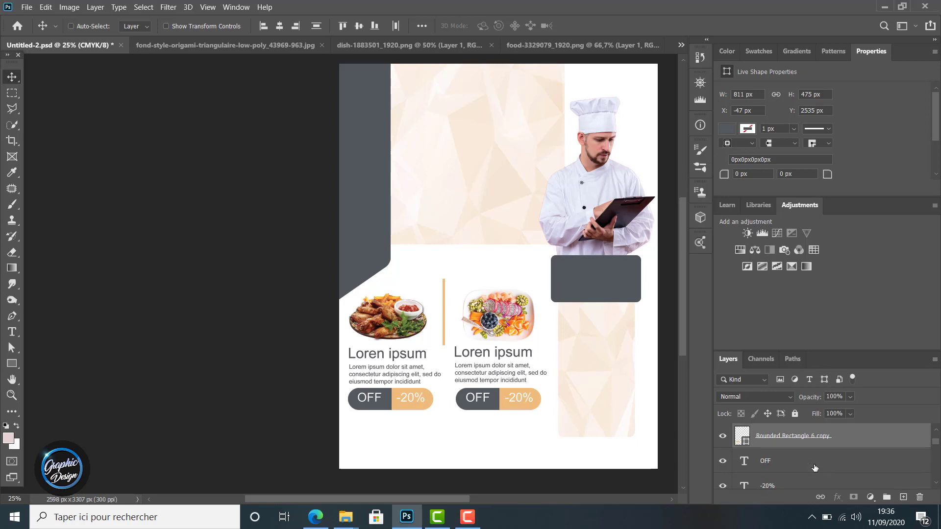
scroll(814, 467, down, 2)
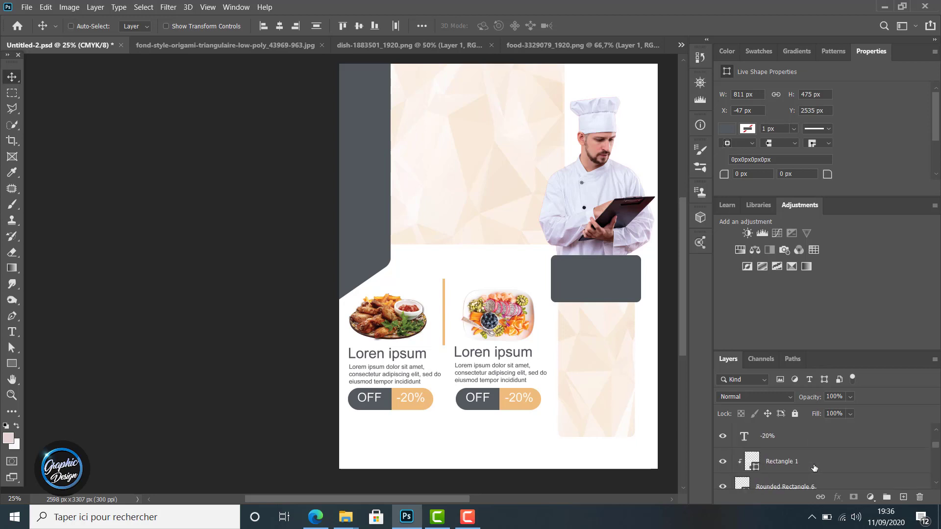
scroll(814, 467, down, 2)
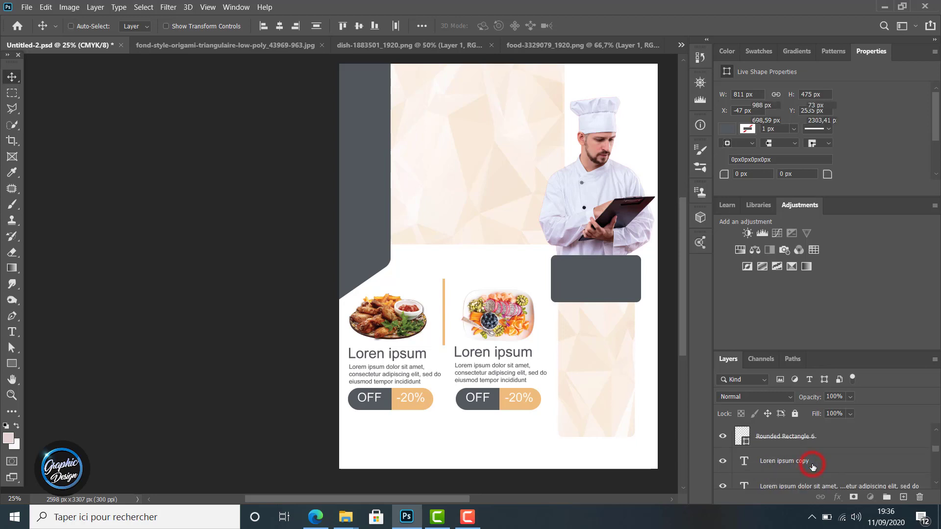
click(806, 463)
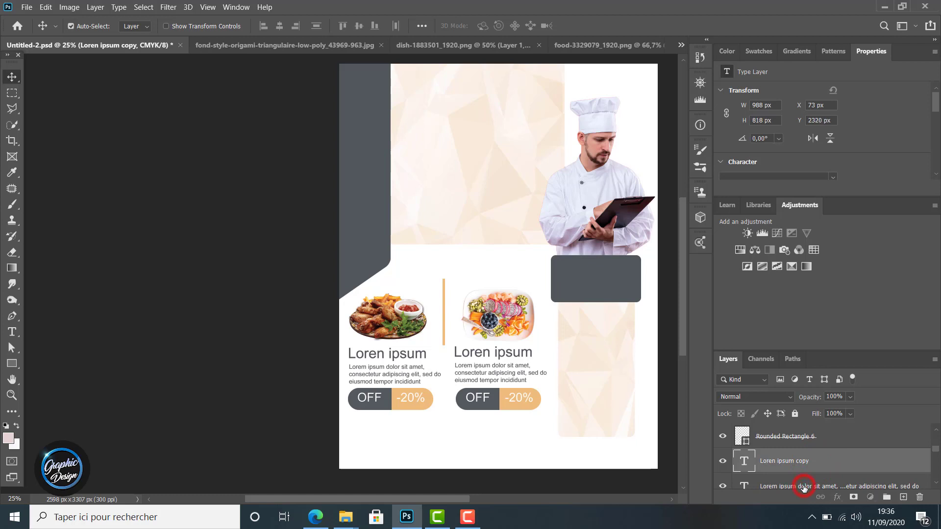
ctrl+click(804, 486)
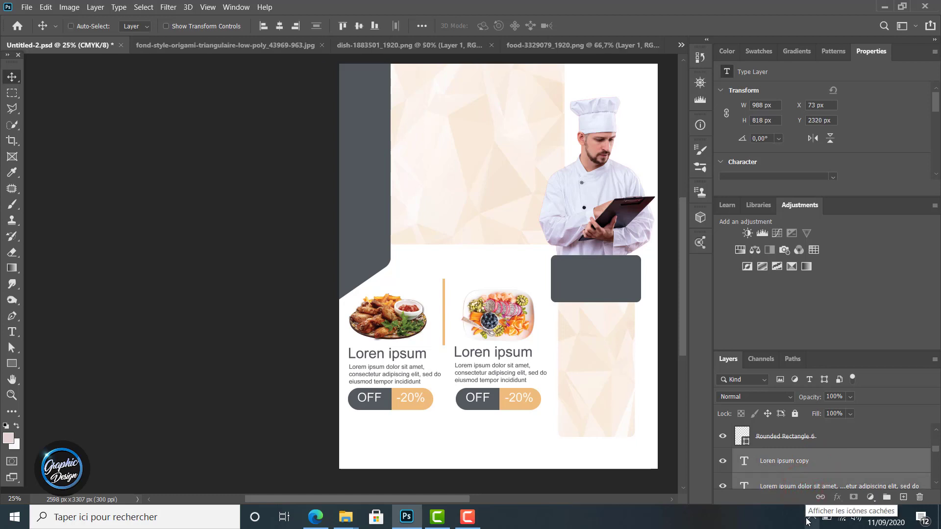
key(Up)
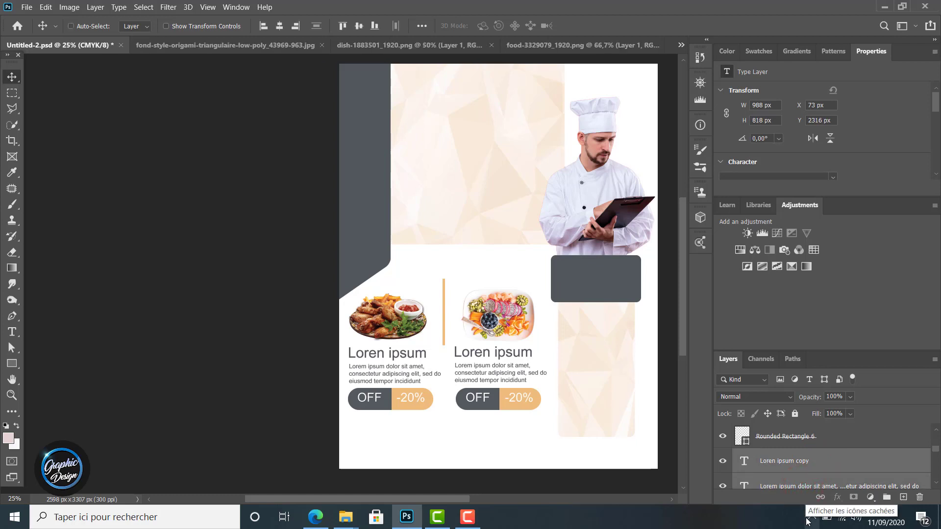
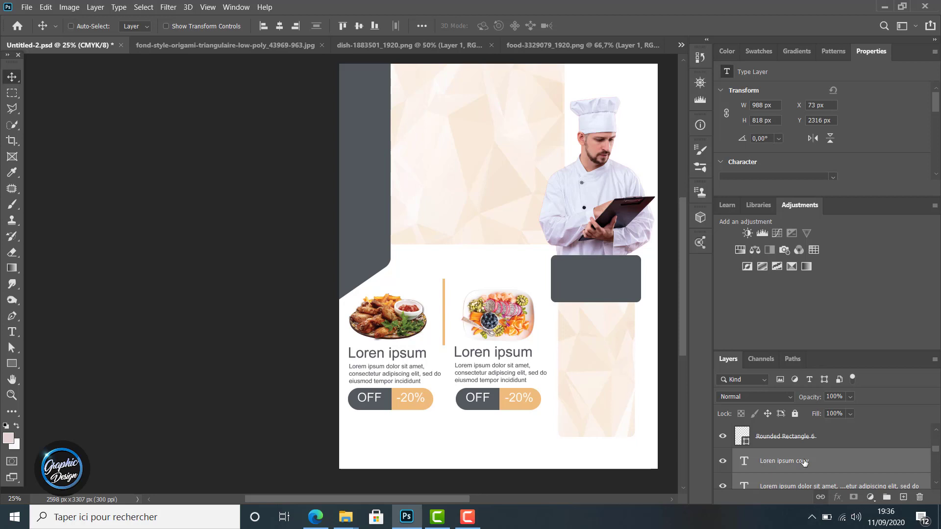
Step: Select the topmost "OFF copy" layer and set the Polygon tool to star shapes with sides indented by 13%
scroll(803, 458, down, 2)
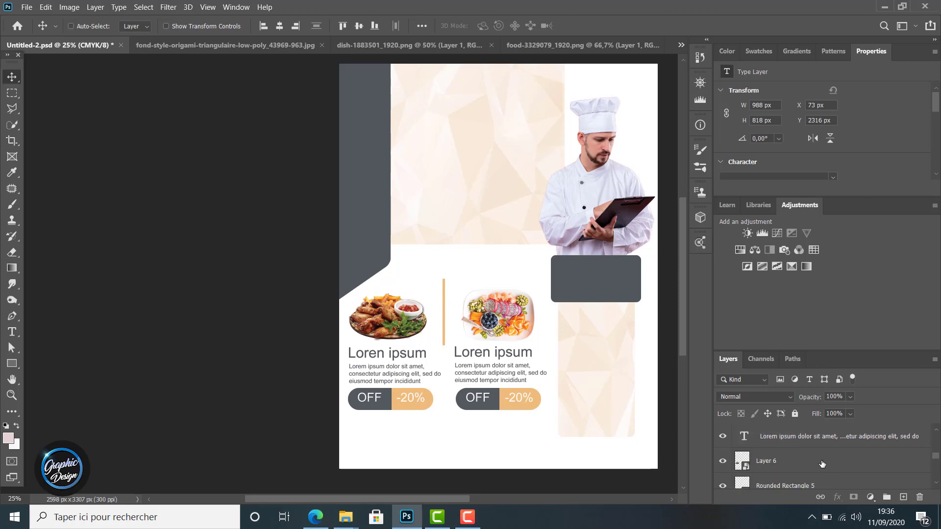
click(784, 436)
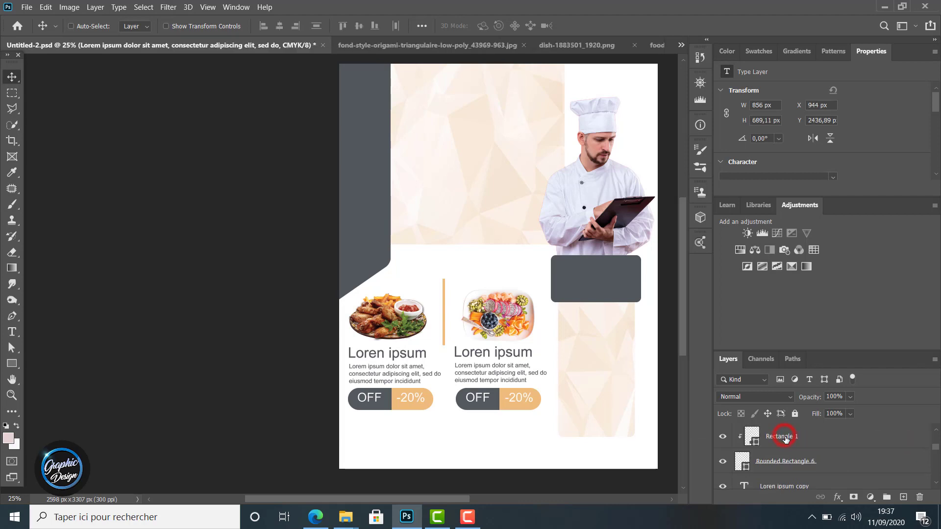
scroll(786, 440, up, 3)
click(784, 437)
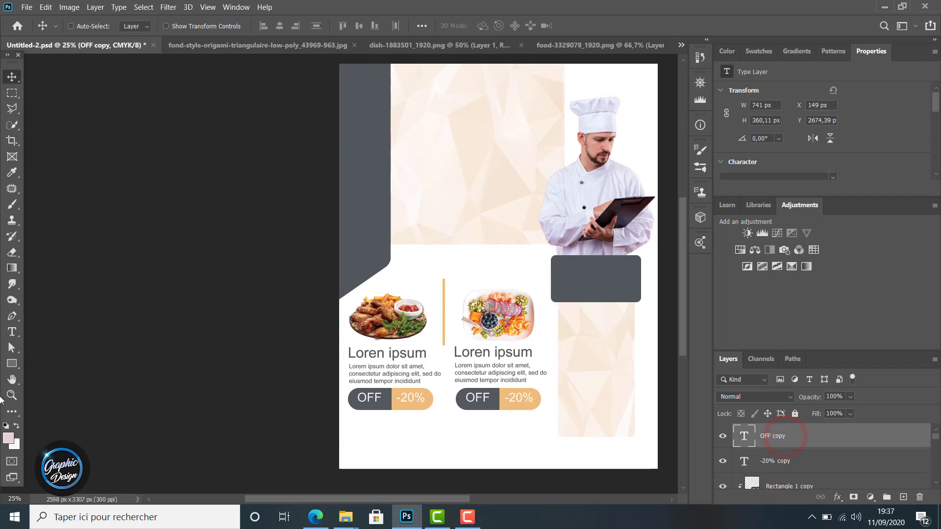
click(16, 369)
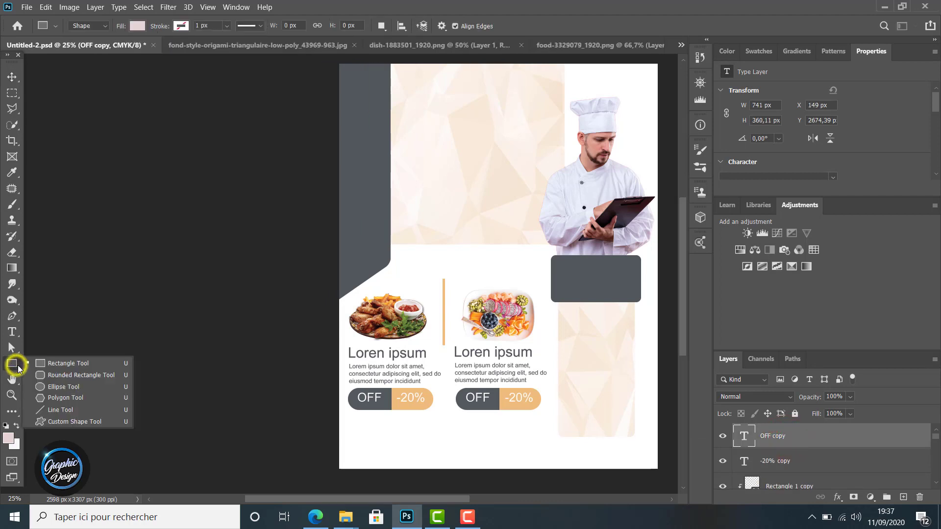
click(71, 398)
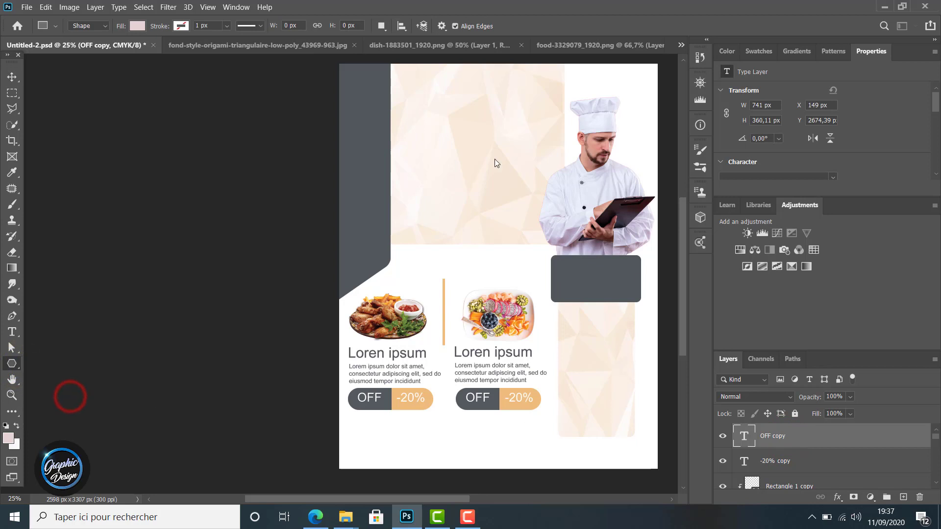
click(442, 27)
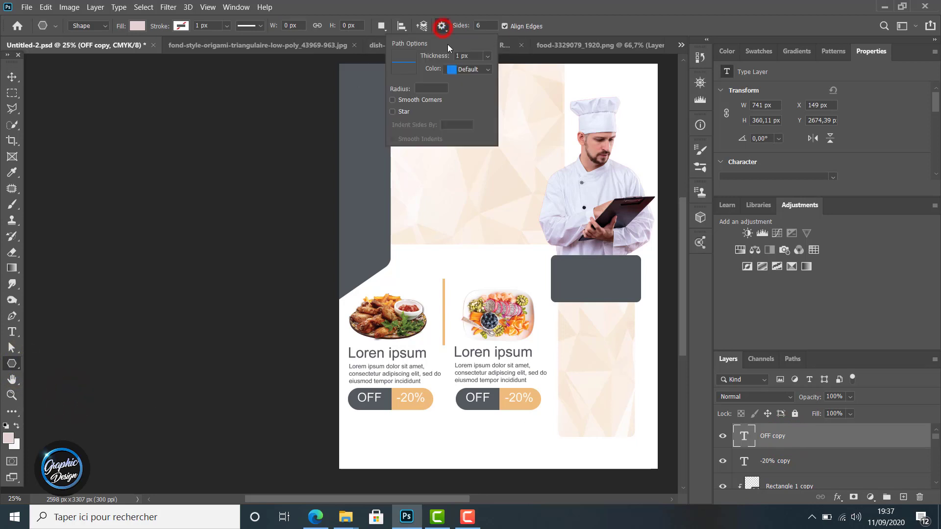
click(393, 112)
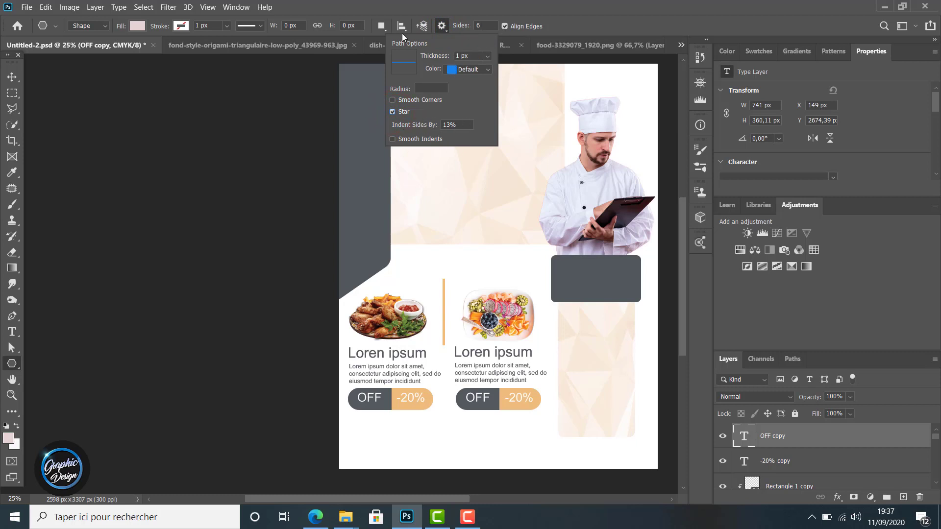
Step: Draw a 25-sided star badge about 955 by 956 px above the chicken dish, overlapping the dark gray shape, with no stroke
drag(436, 245, 452, 265)
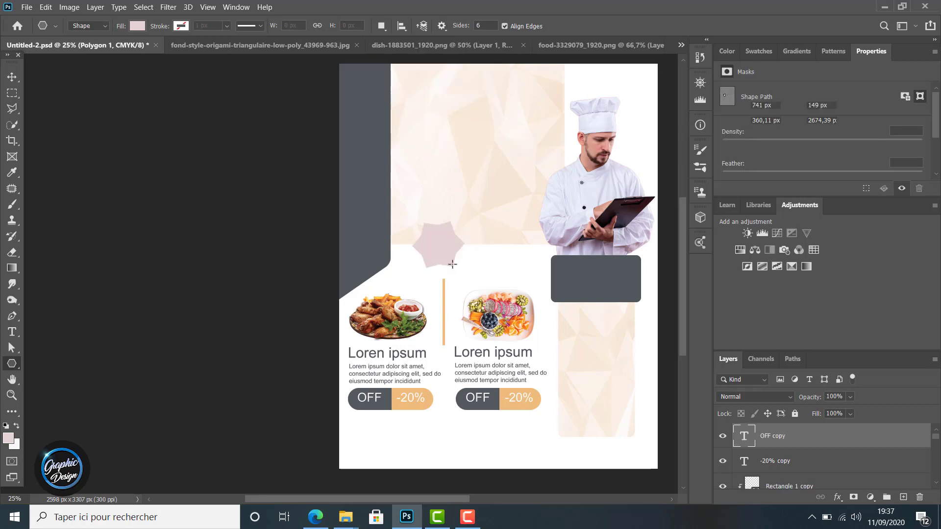
key(ctrl+z)
click(482, 25)
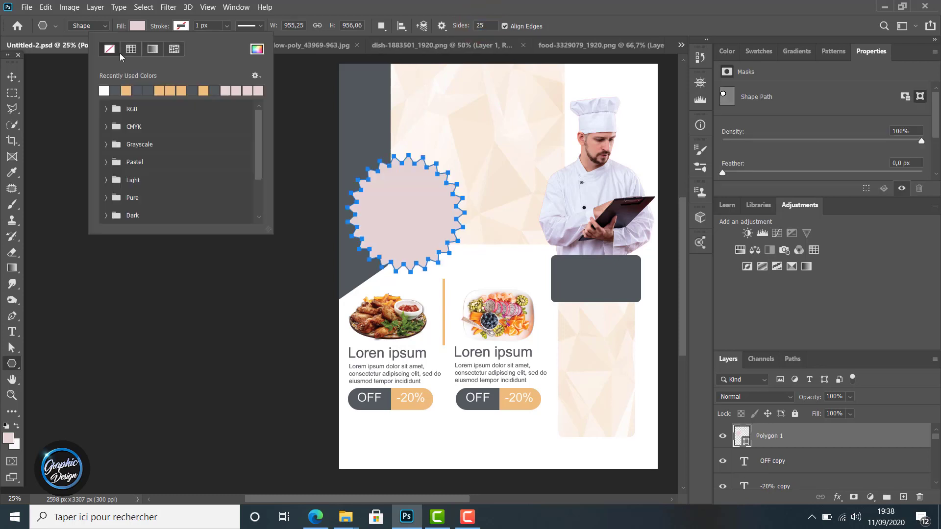
click(111, 49)
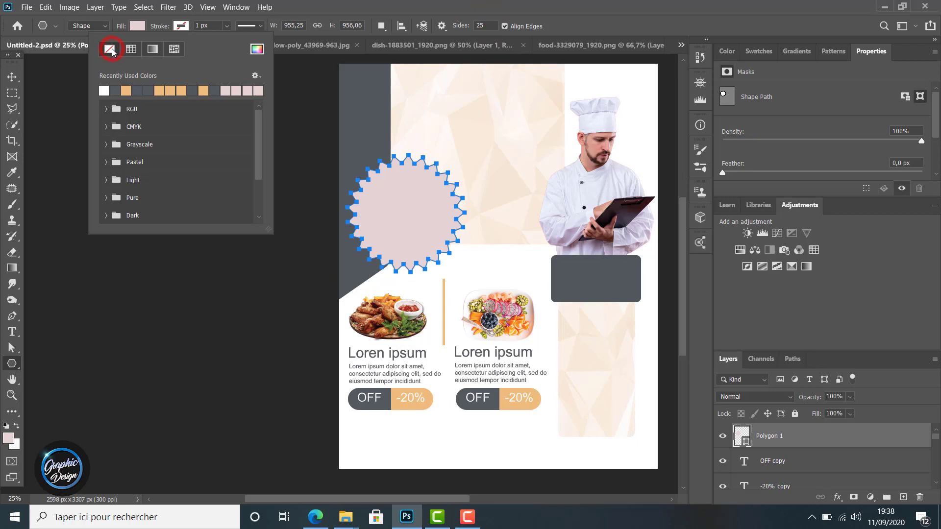
click(275, 85)
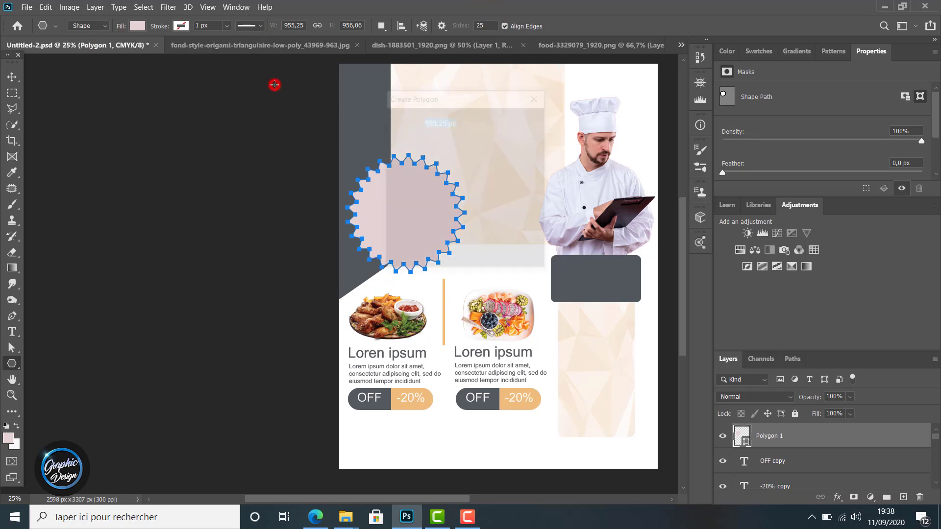
Step: Fill the star badge with the orange eebd7d sampled from the "-20%" half of the salad dish's button
click(538, 98)
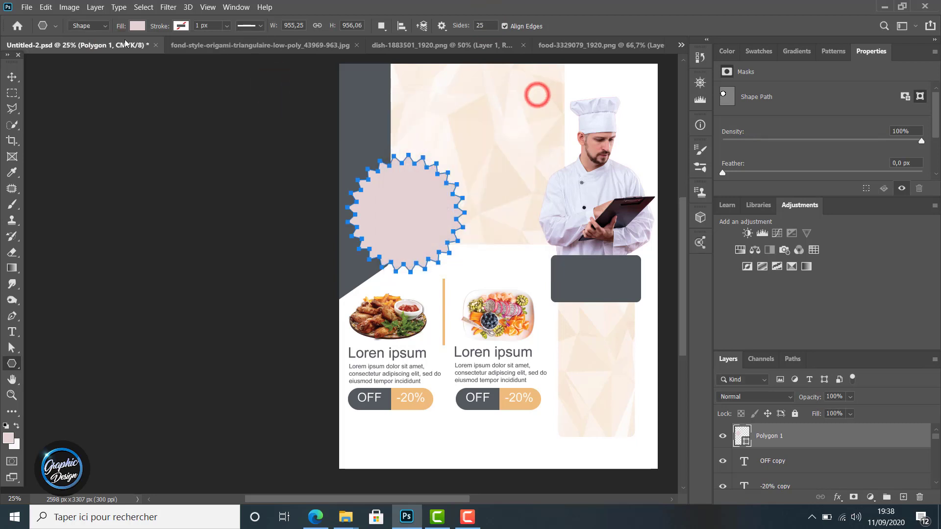
click(133, 26)
click(135, 26)
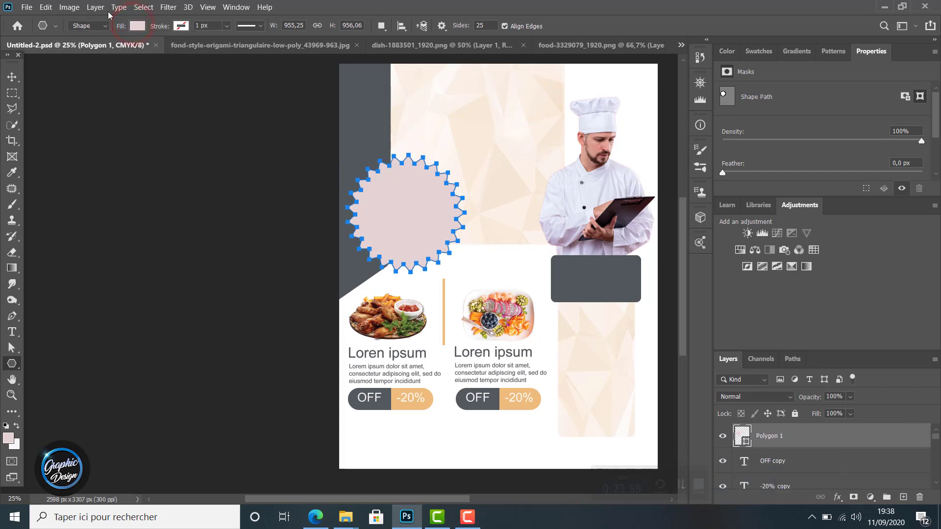
click(138, 26)
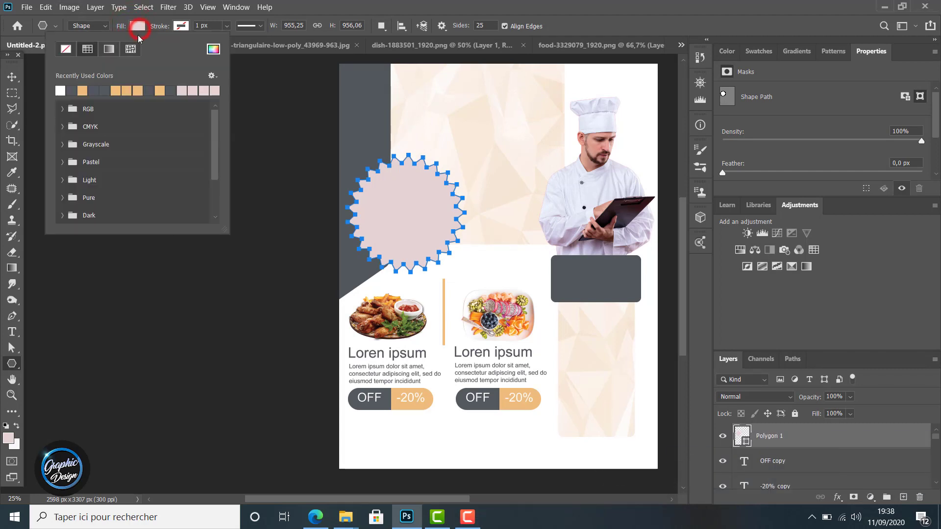
click(213, 48)
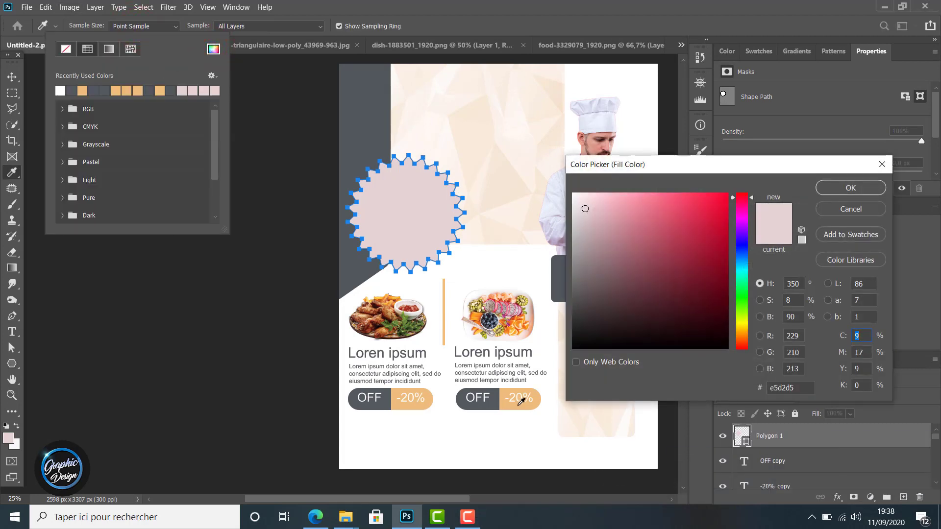
click(516, 400)
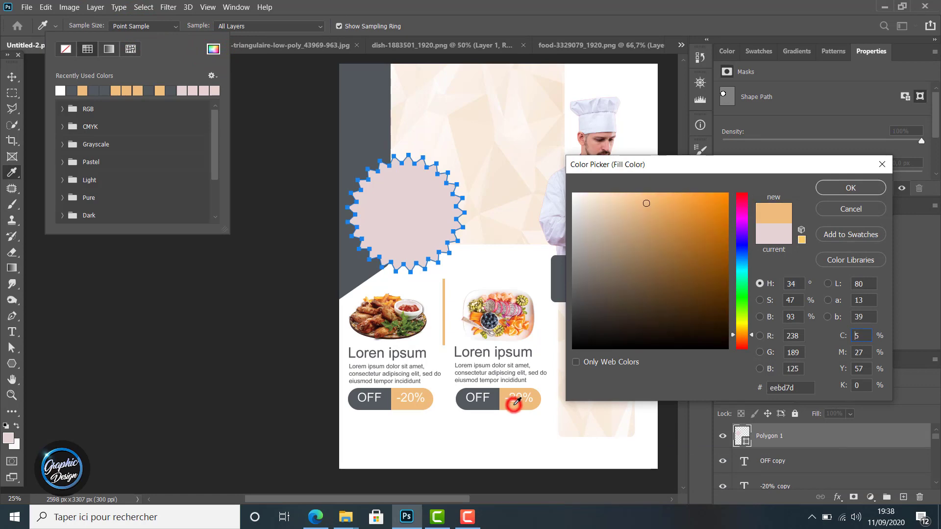
click(827, 189)
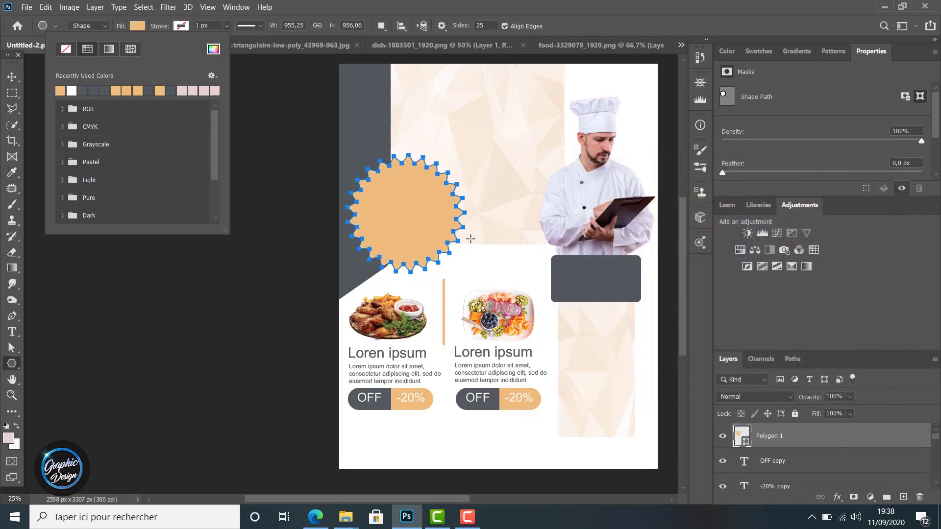
click(450, 235)
key(ctrl+t)
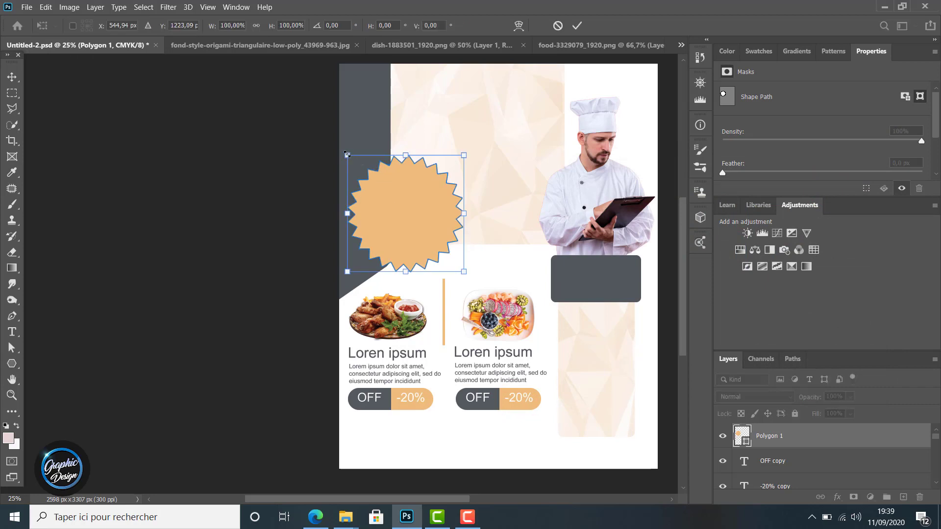
click(11, 363)
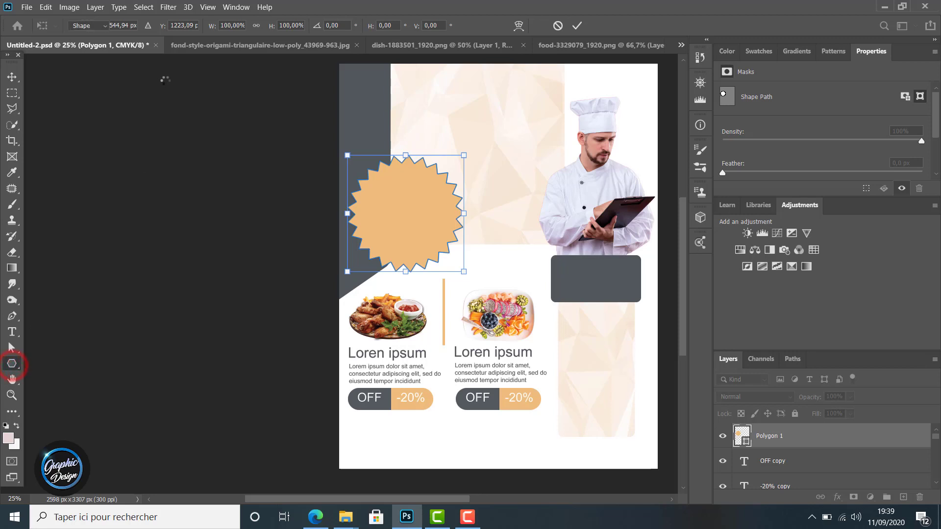
click(161, 26)
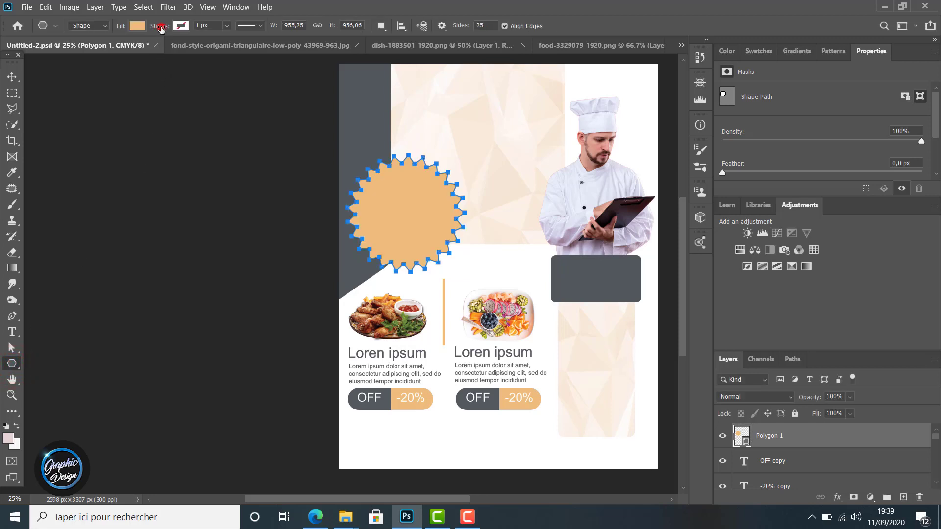
click(180, 26)
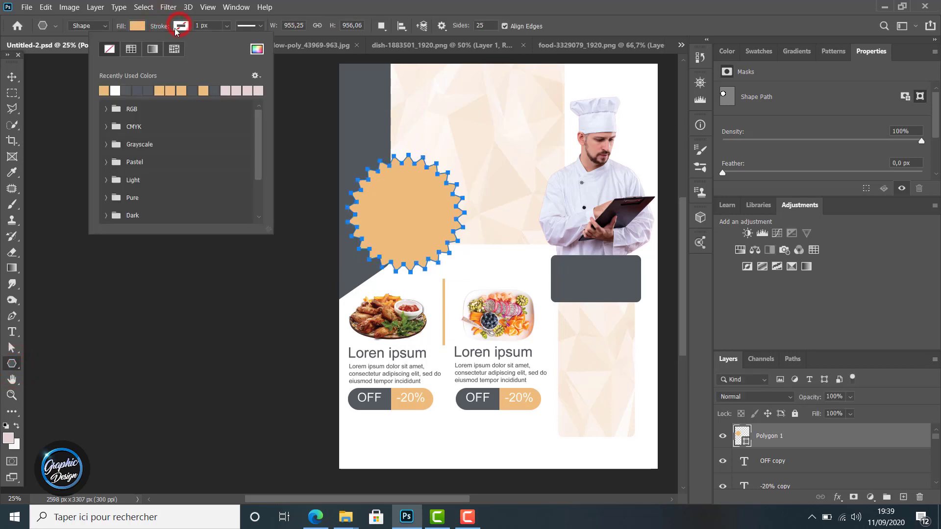
click(110, 50)
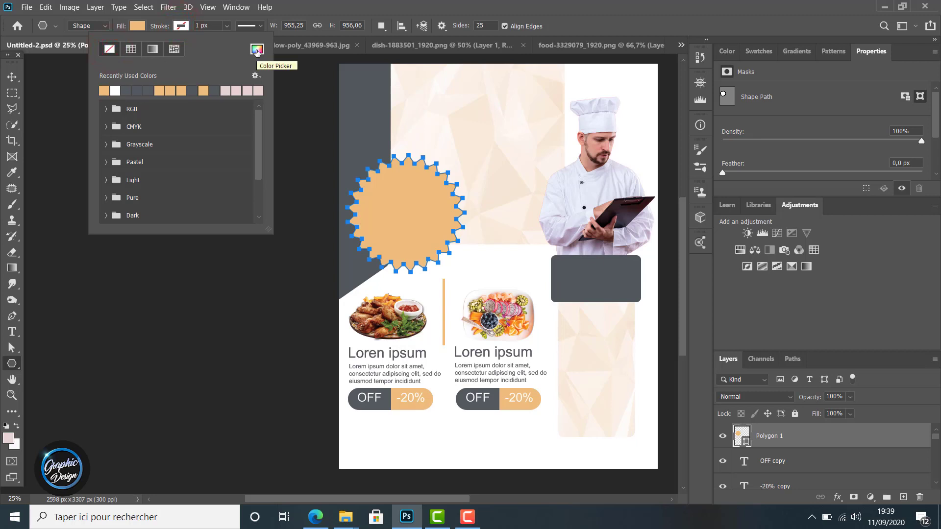
click(257, 50)
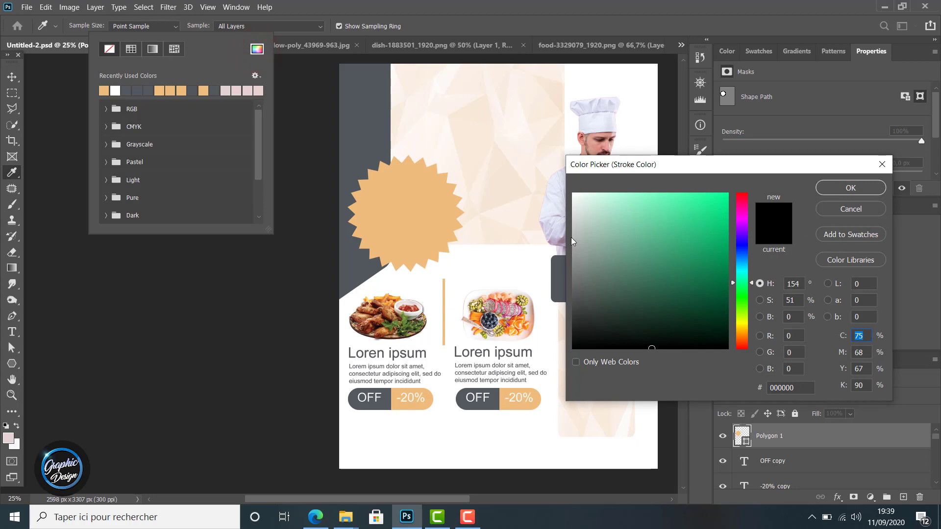
click(850, 210)
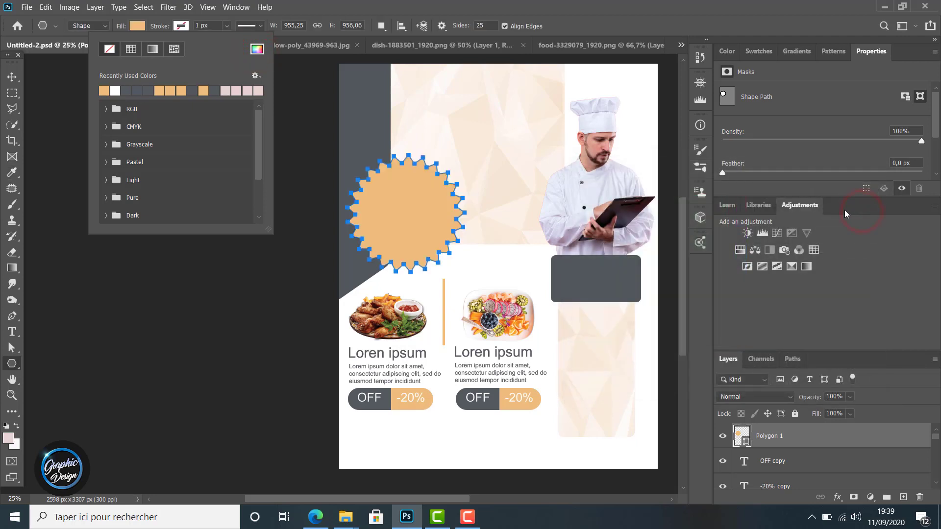
Step: Scale the star badge proportionally to 27.85% and place it over the salad dish's upper-right edge
click(12, 78)
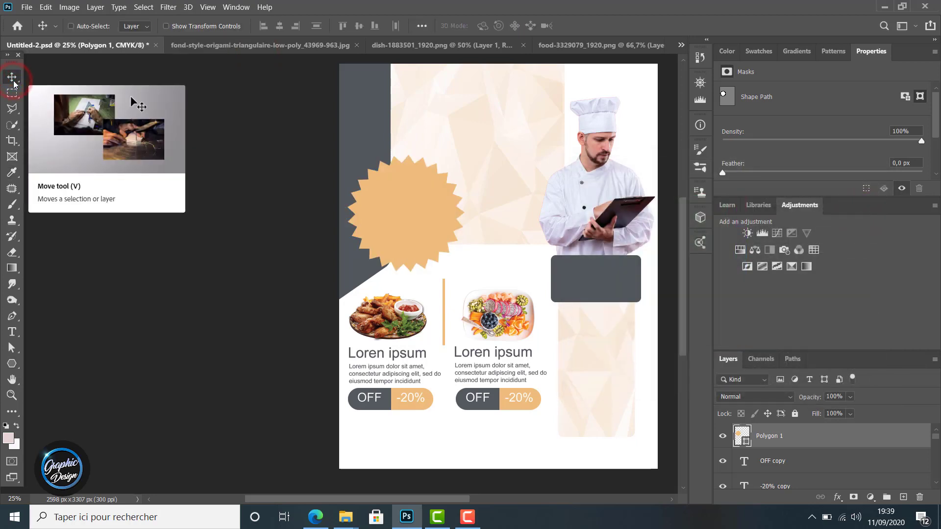
key(ctrl+t)
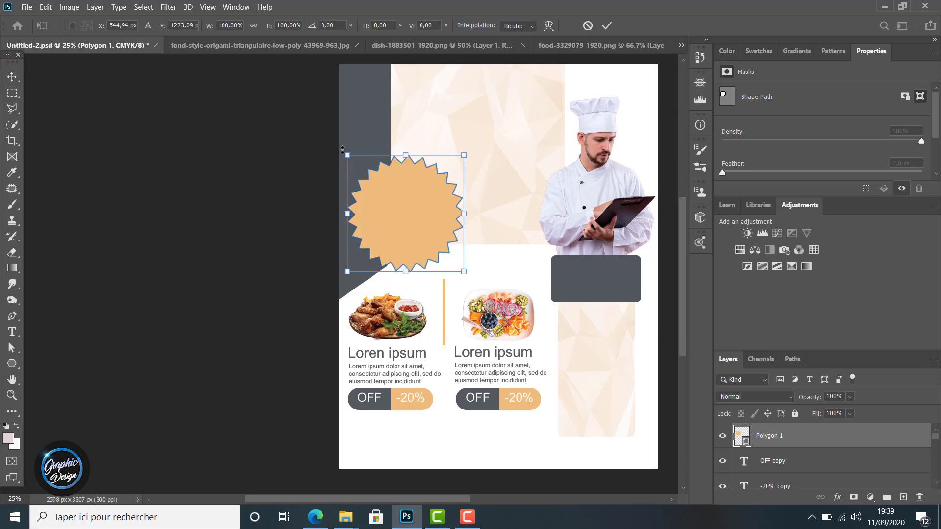
drag(347, 155, 531, 294)
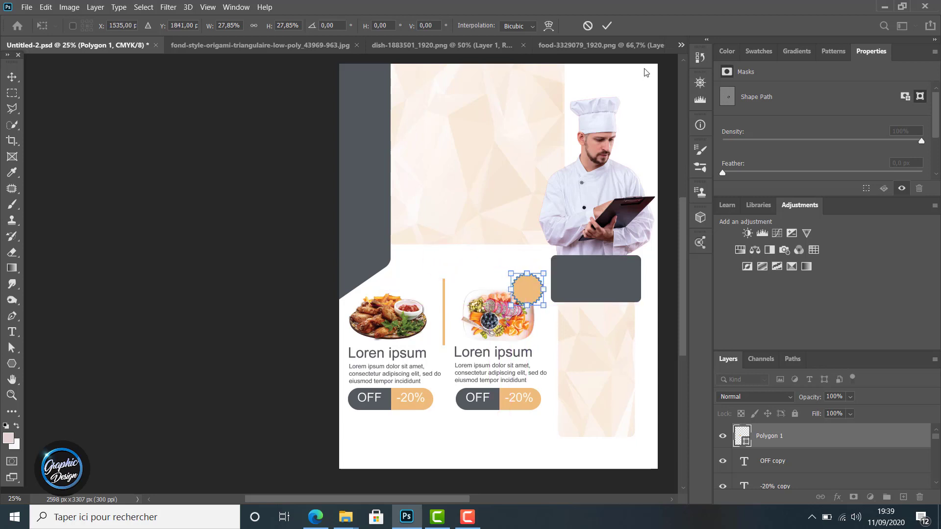
click(608, 27)
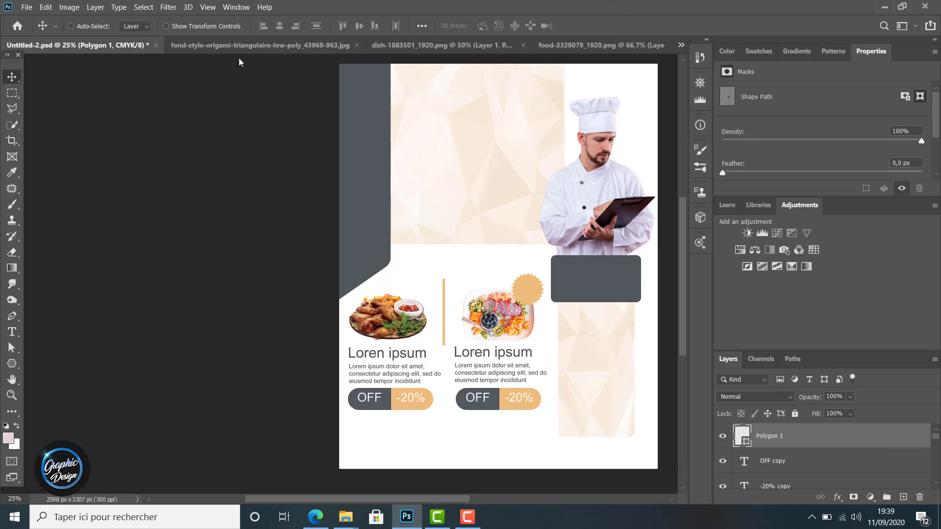
Step: Shrink the star badge slightly further and move a duplicate of it onto the chicken dish's upper-right edge
key(ctrl+t)
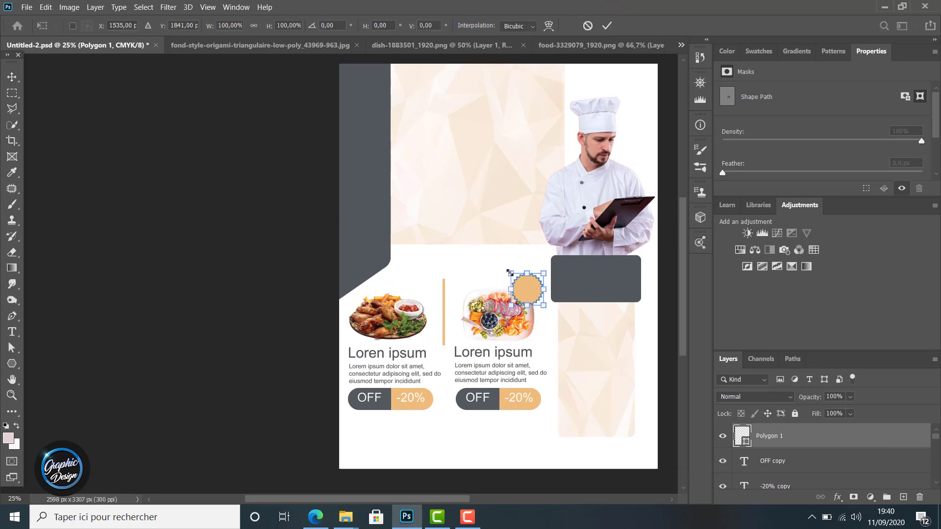
drag(509, 272, 534, 296)
click(610, 23)
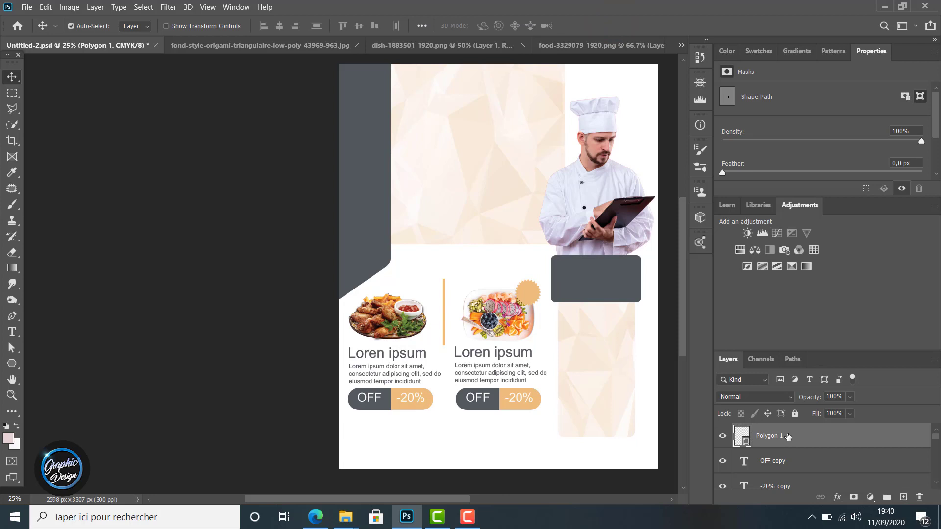
key(ctrl+j)
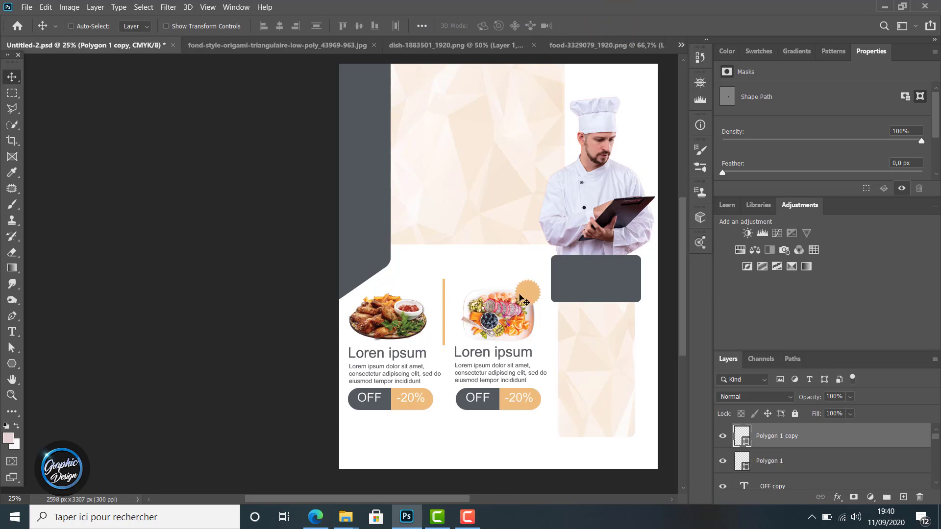
drag(523, 298, 405, 286)
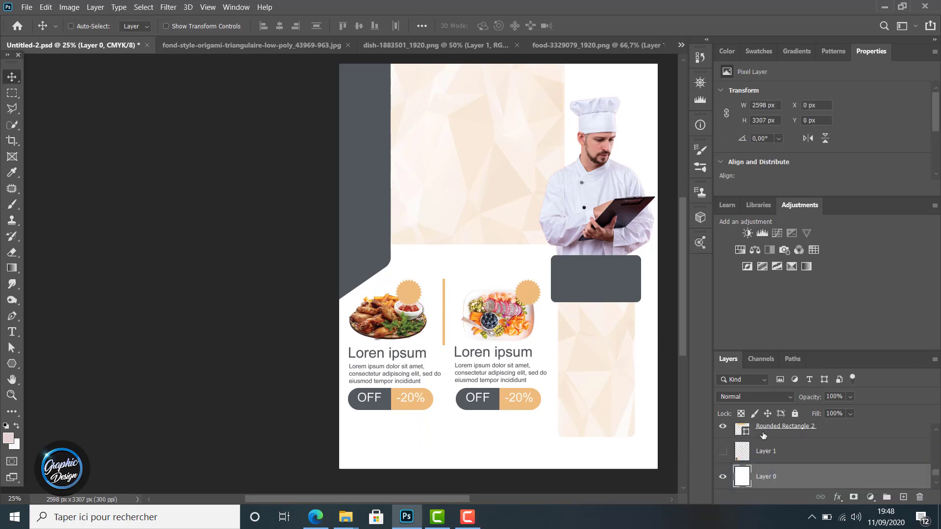
Step: Draw a rectangle about 1974 by 273 px below both discount buttons, directly above Layer 0 and extending past the page's left edge
scroll(762, 437, down, 1)
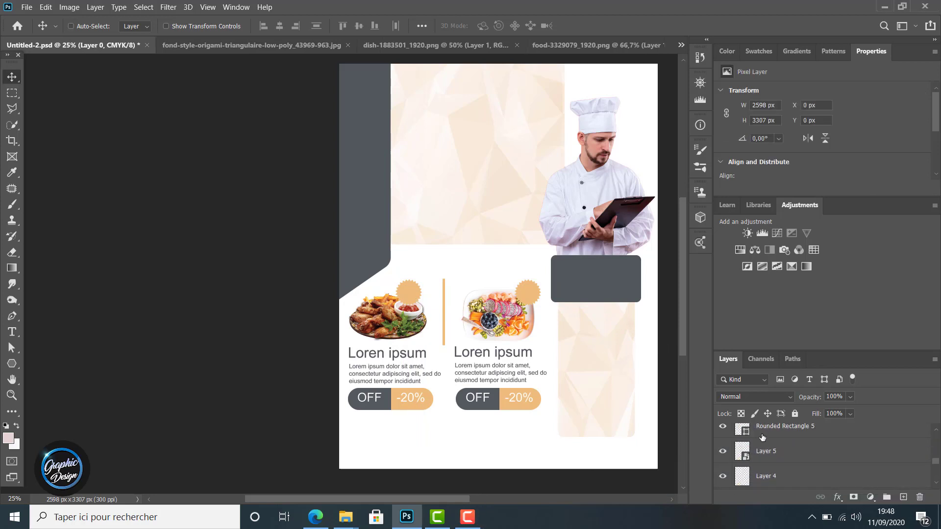
scroll(762, 437, down, 3)
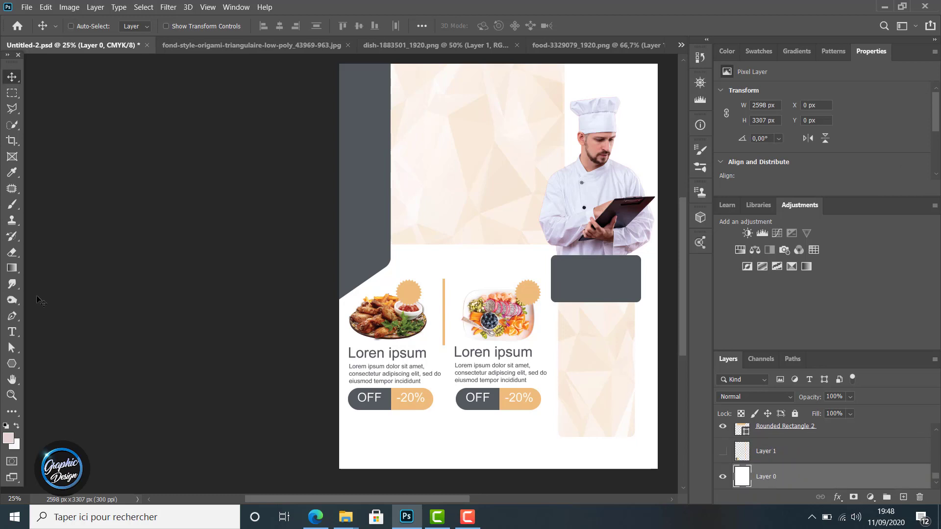
click(11, 363)
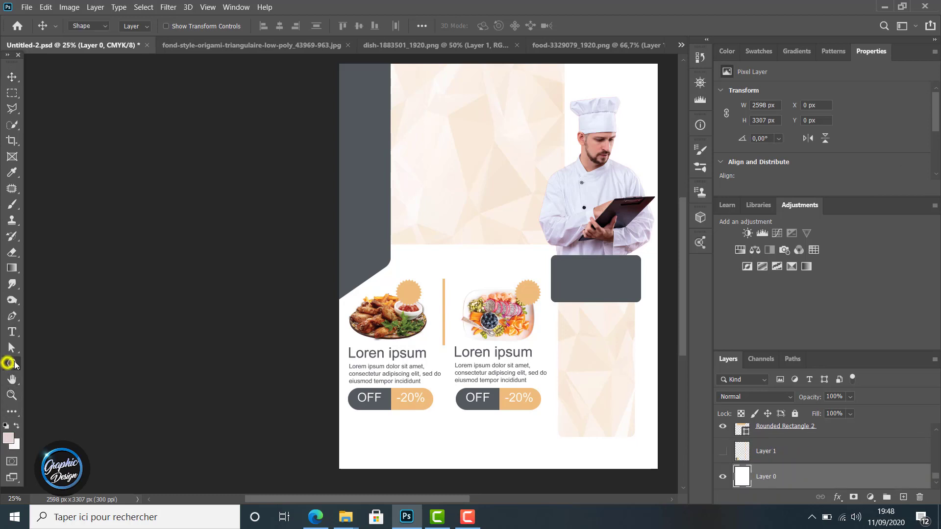
click(41, 360)
right_click(8, 365)
click(45, 363)
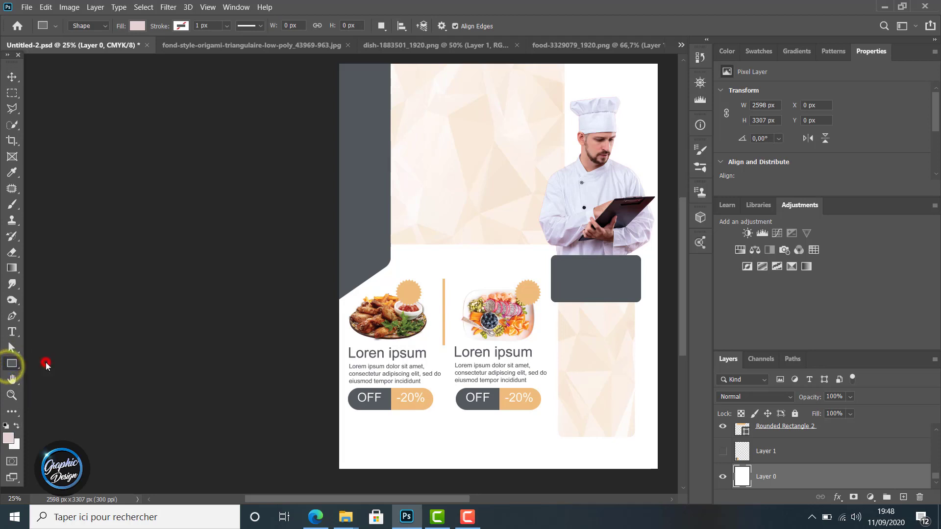
drag(317, 415, 559, 448)
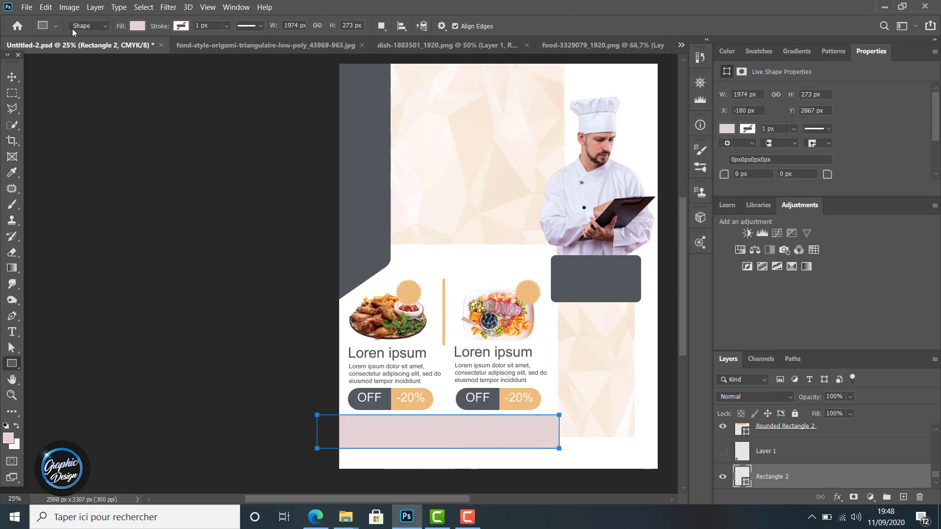
Step: Fill the rectangle with pale blue dde8f6 by sampling the flyer's dark gray shape and lightening that color
click(136, 27)
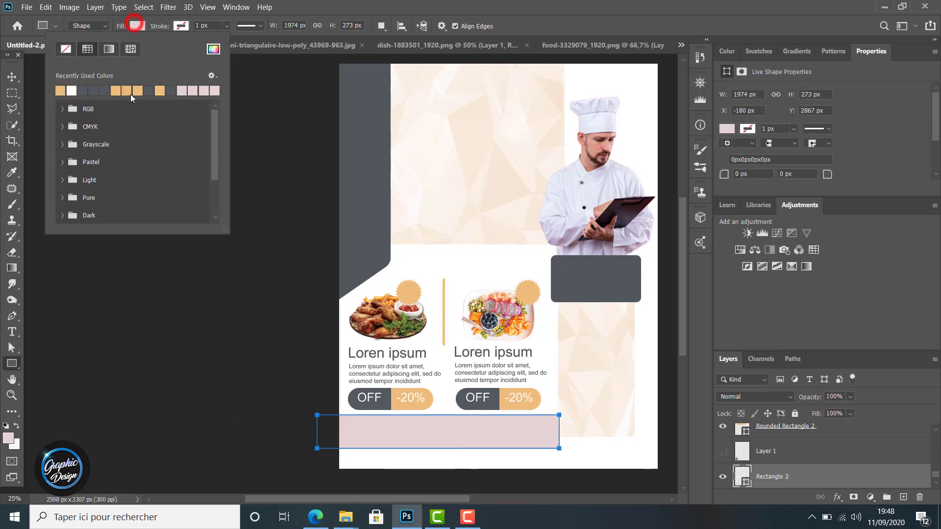
click(210, 50)
click(363, 114)
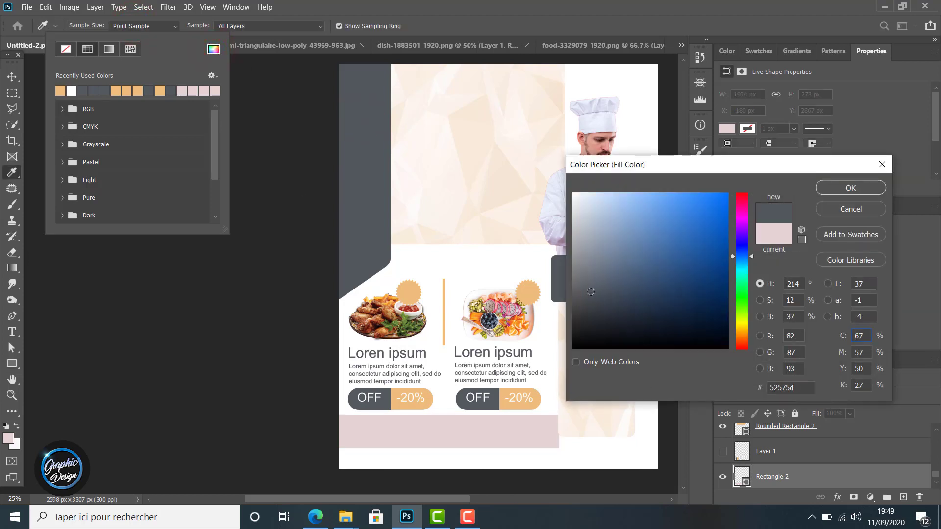
drag(590, 292, 588, 222)
click(840, 188)
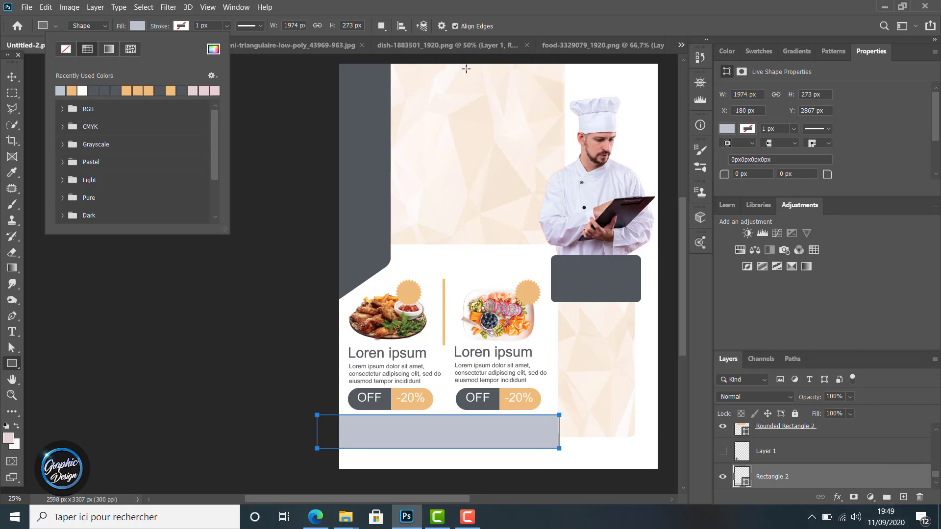
click(212, 50)
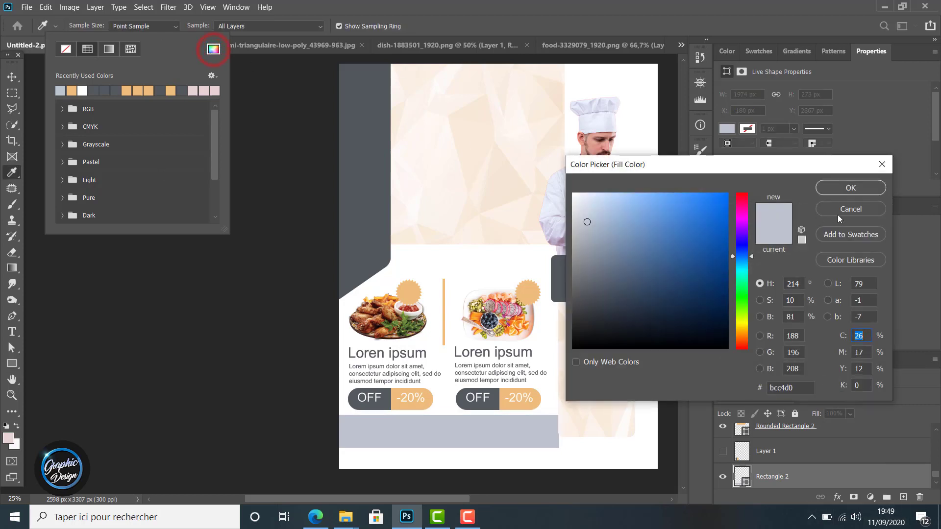
drag(587, 212, 589, 199)
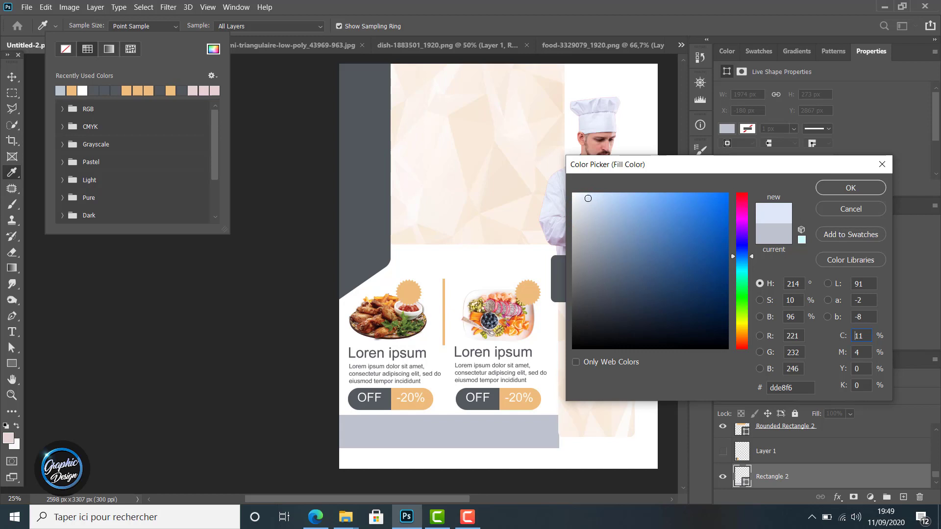
click(851, 188)
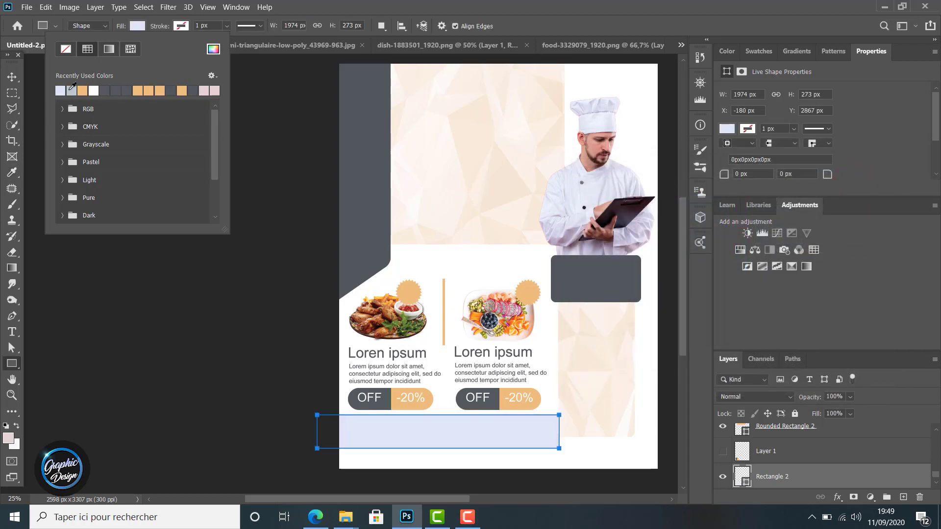
Step: Widen the pale blue band rightwards to about 2158 px and reduce its height from below to about 178 px
click(12, 77)
click(12, 77)
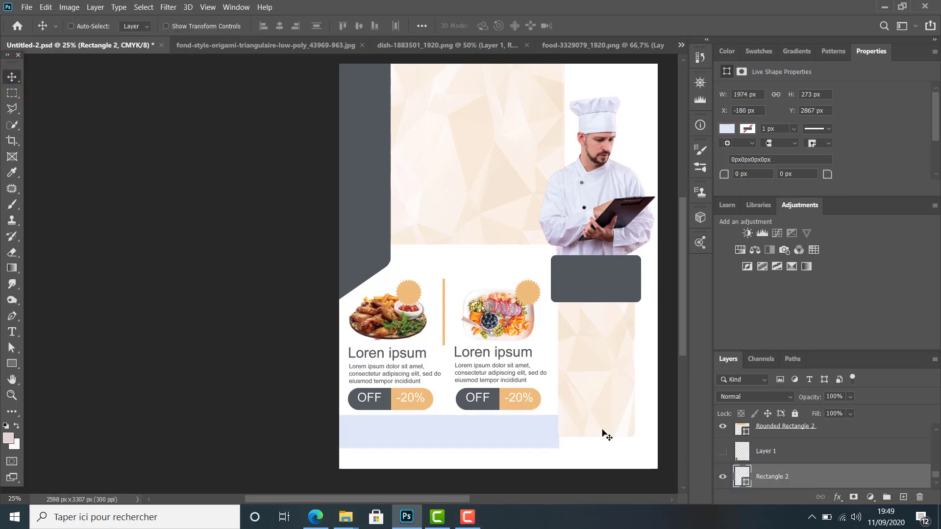
key(ctrl+t)
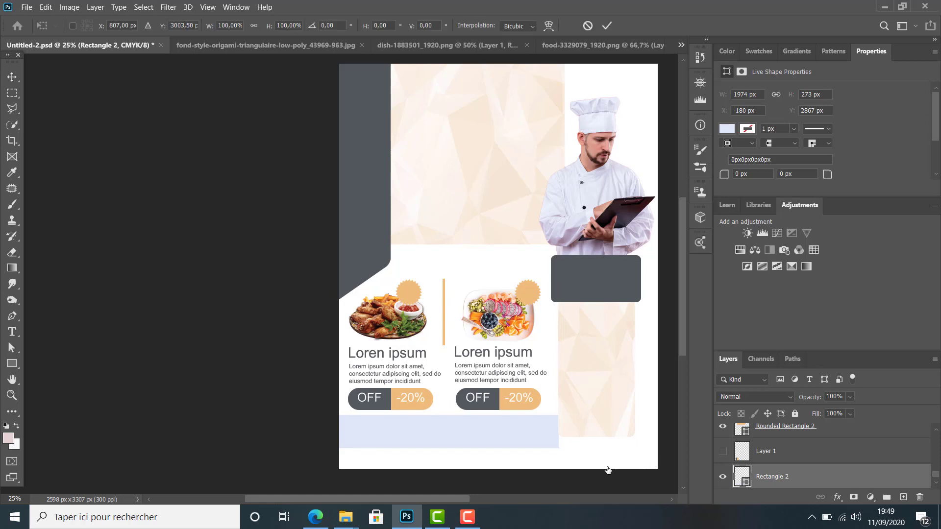
drag(558, 431, 581, 430)
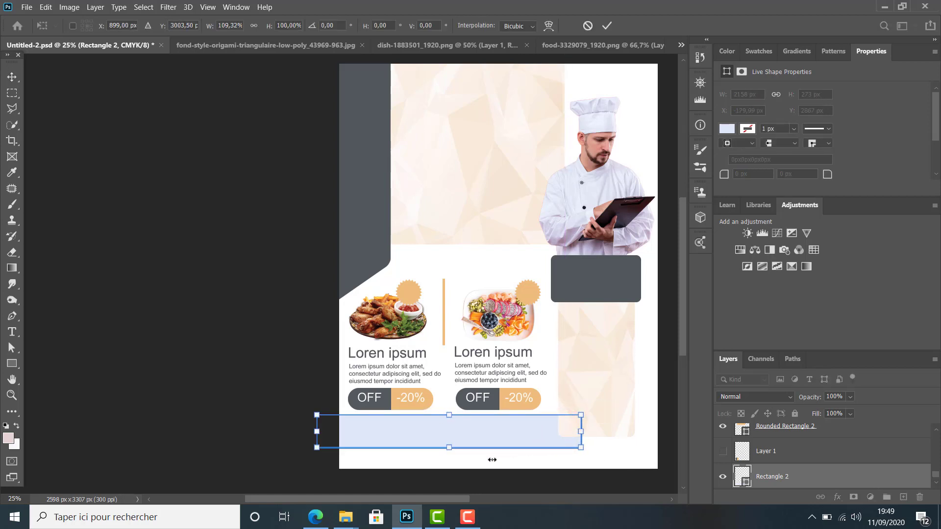
mouse_move(449, 448)
mouse_down()
mouse_move(448, 427)
mouse_move(449, 437)
mouse_up()
click(607, 25)
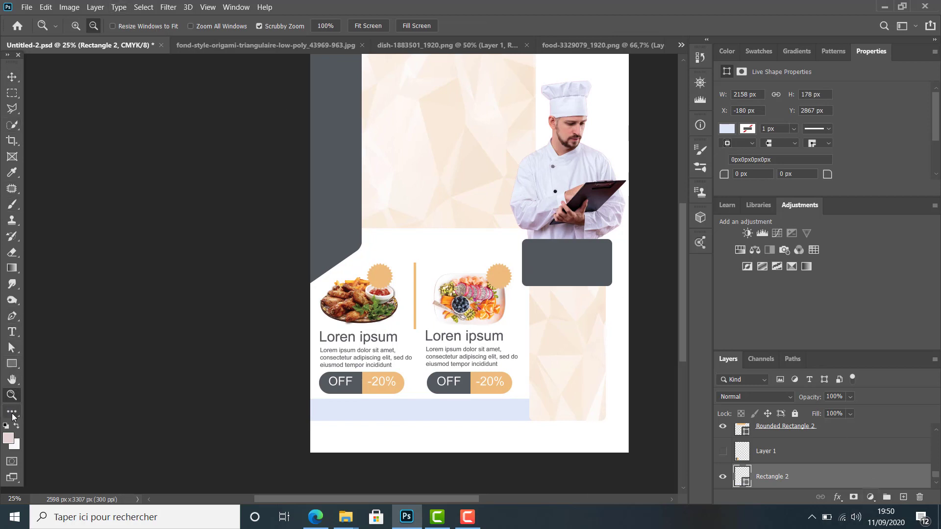
Step: Draw a 12-sided star polygon about 257 px wide just above the orange divider between the dishes
click(12, 363)
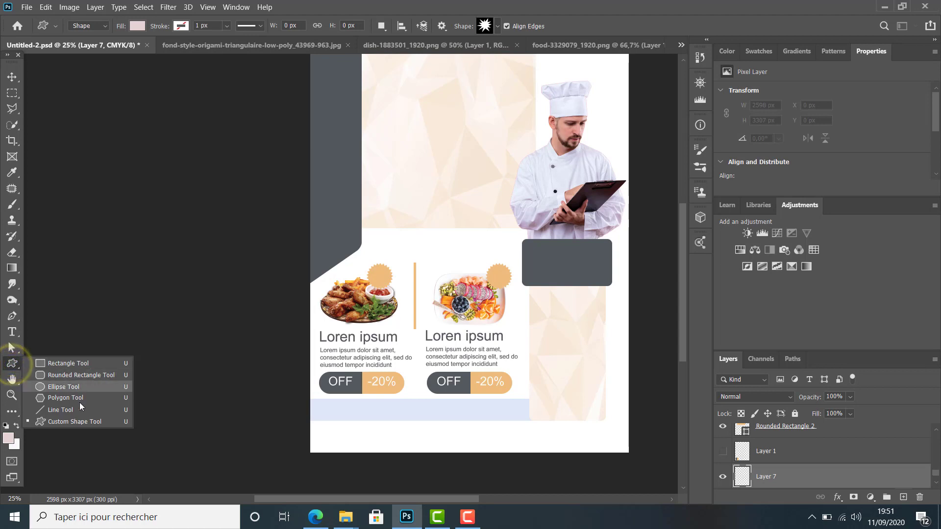
click(74, 422)
click(65, 398)
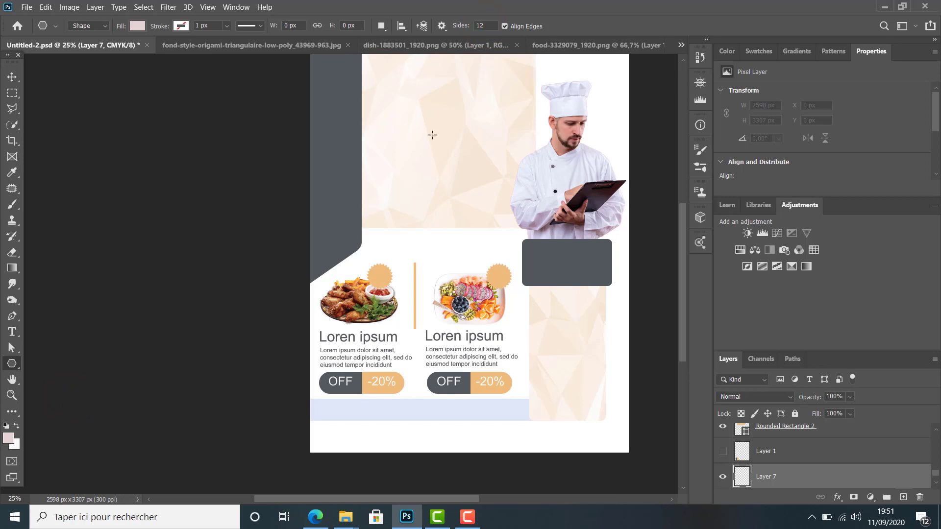
drag(414, 228, 425, 239)
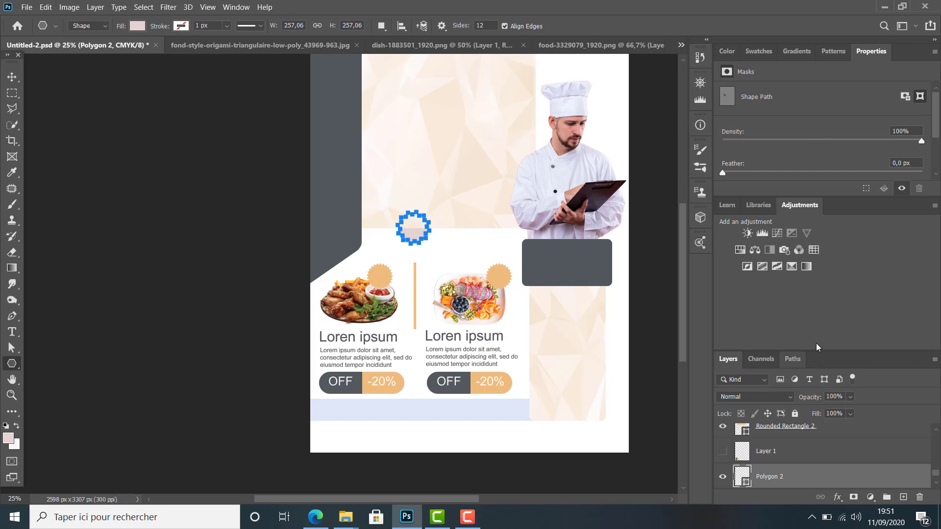
Step: Remove the new star's fill and give it an orange stroke sampled from the chicken dish's badge
click(133, 24)
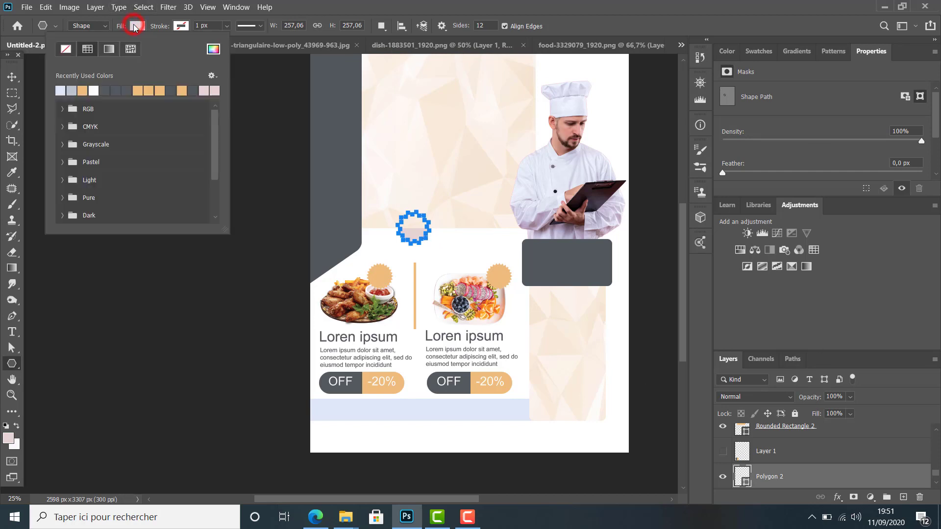
click(66, 49)
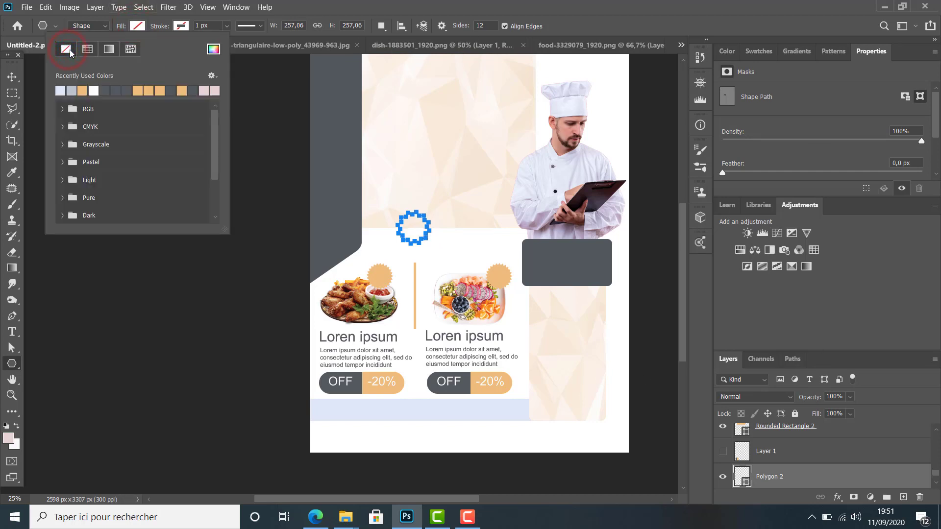
click(182, 26)
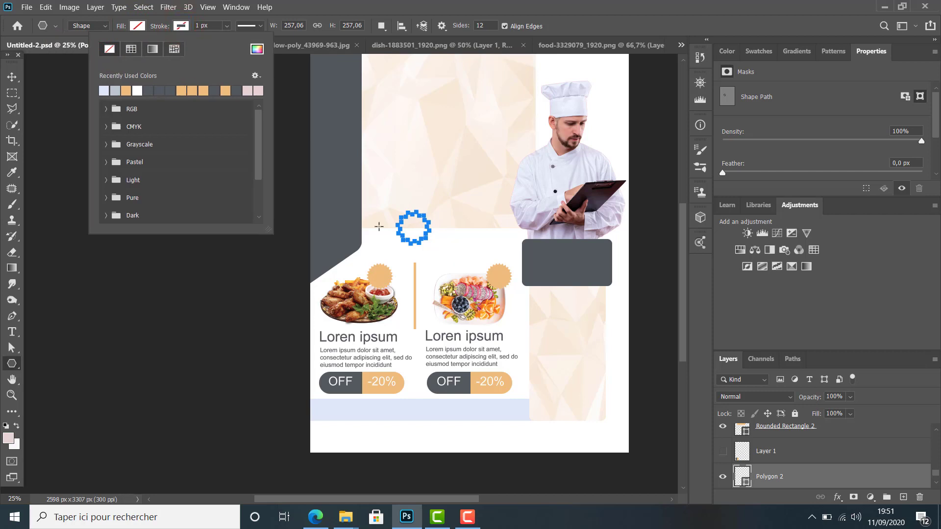
click(256, 49)
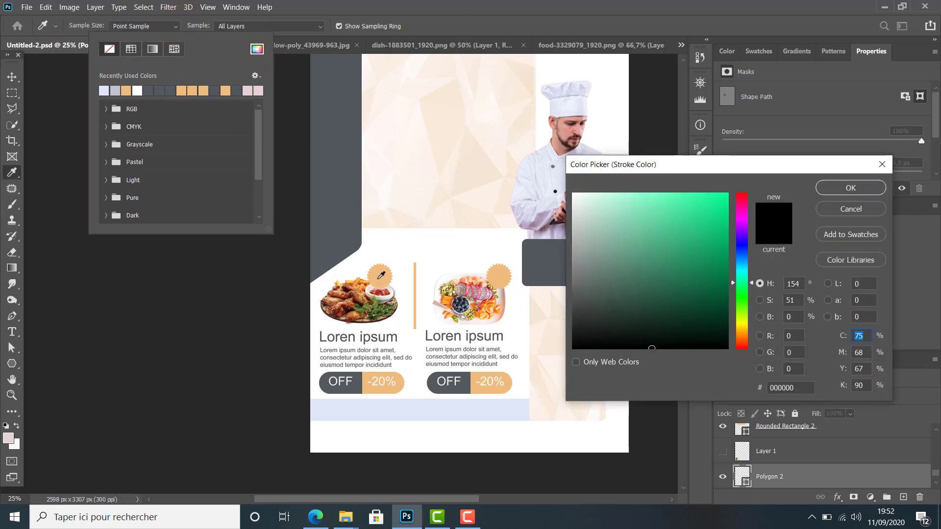
click(379, 274)
click(832, 191)
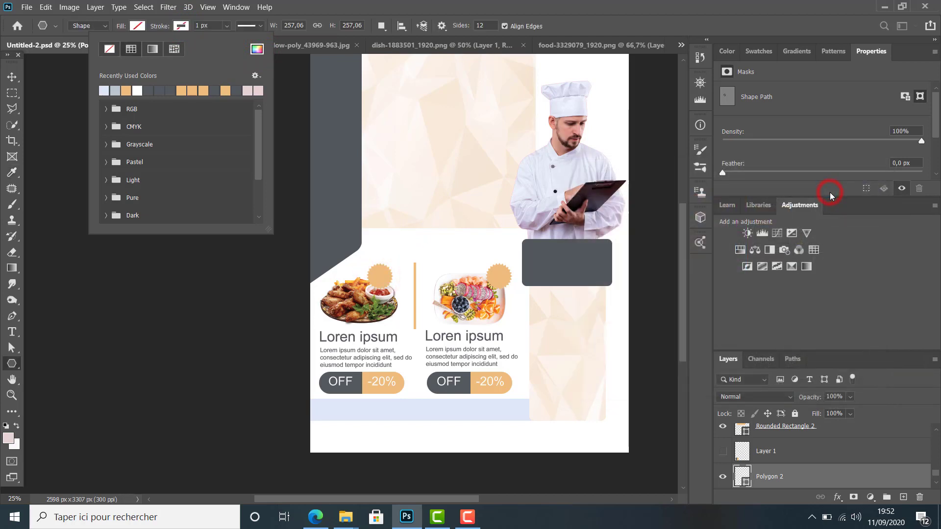
Step: Move the star outline onto the left part of the pale blue band and scale it proportionally to 67.30%
click(11, 78)
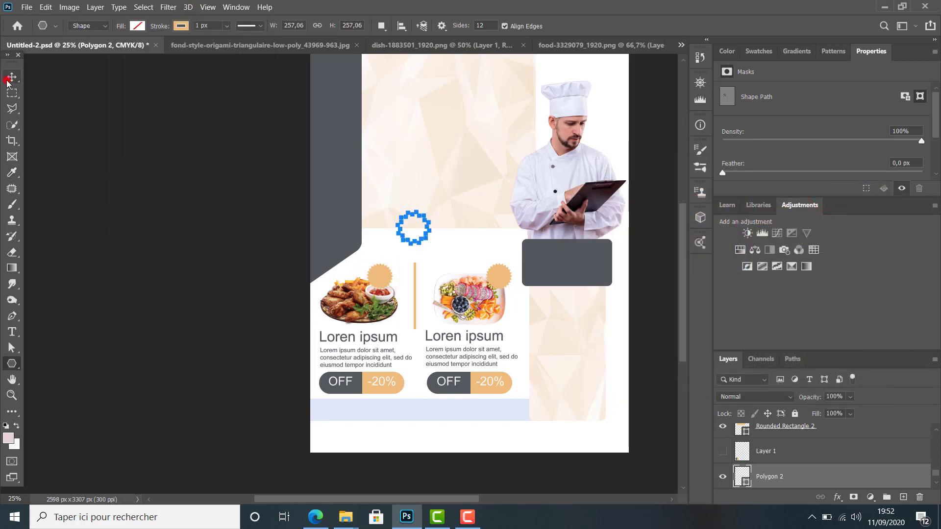
click(12, 77)
drag(413, 233, 345, 414)
key(ctrl+t)
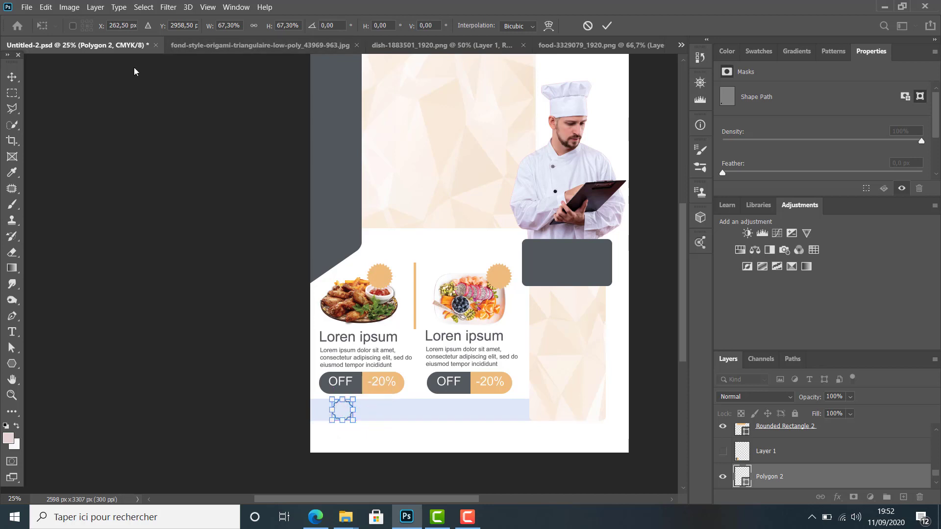
Step: Thicken the star's orange outline, trying a 3 px stroke first and then a heavier one
click(12, 363)
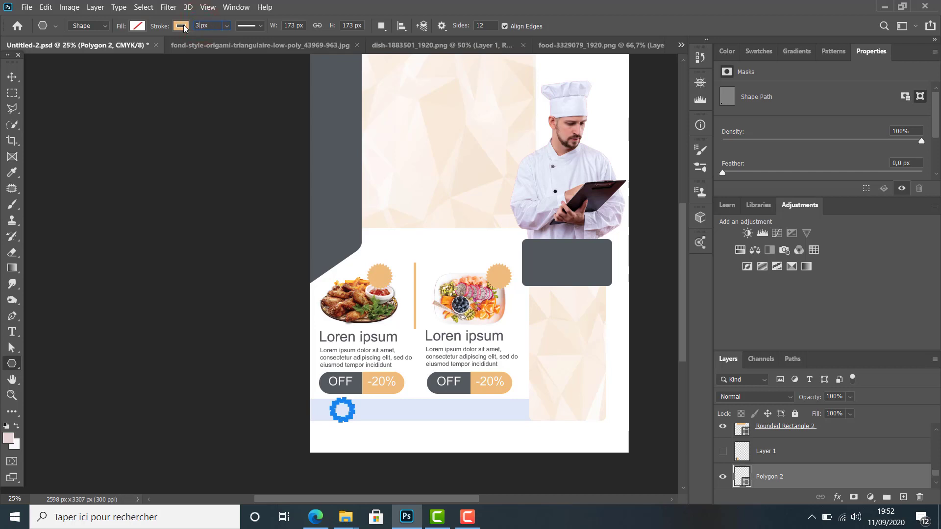
click(12, 78)
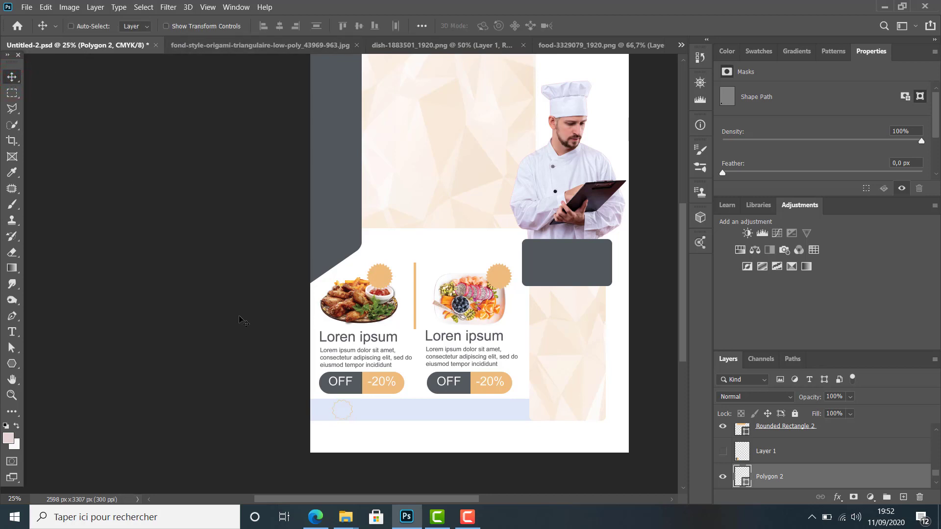
click(342, 410)
click(12, 363)
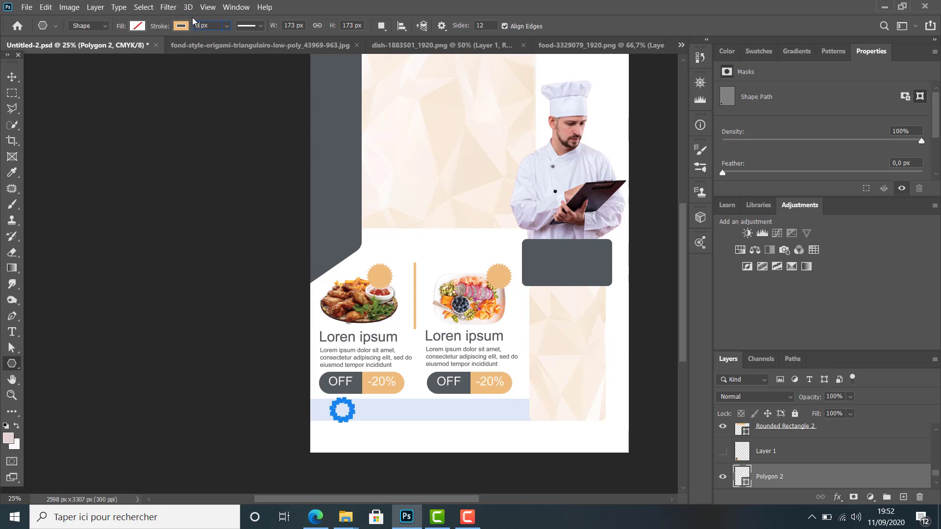
click(11, 77)
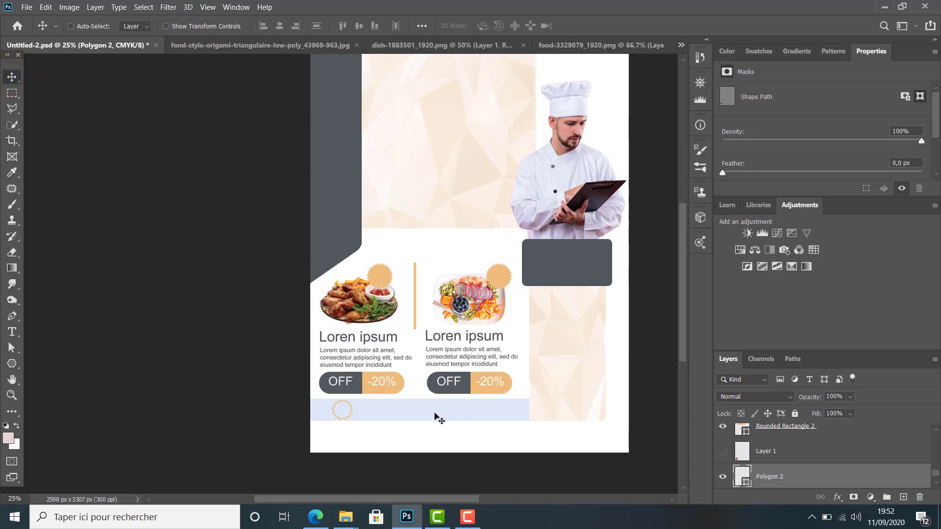
Step: Scale the star outline proportionally to 90.75% and move it closer to the pale blue band's left end
key(ctrl+t)
drag(354, 398, 352, 400)
click(345, 412)
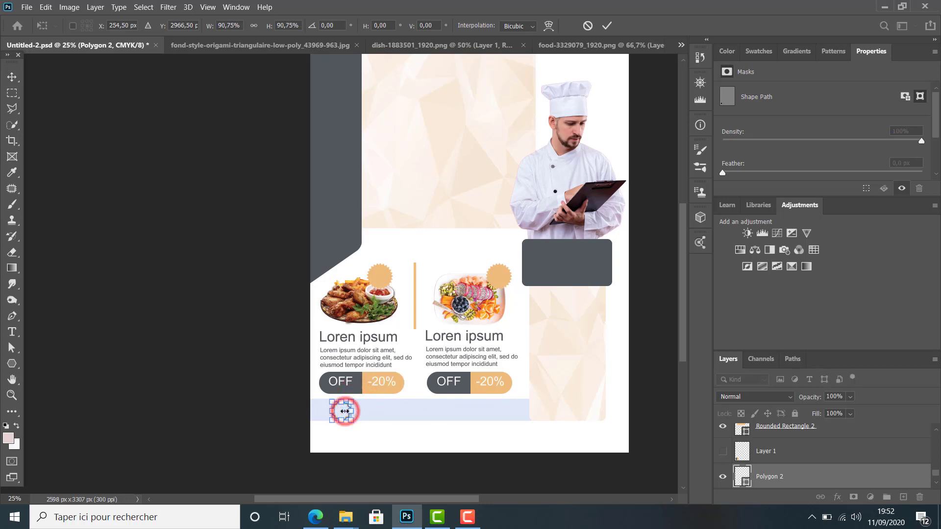
click(12, 77)
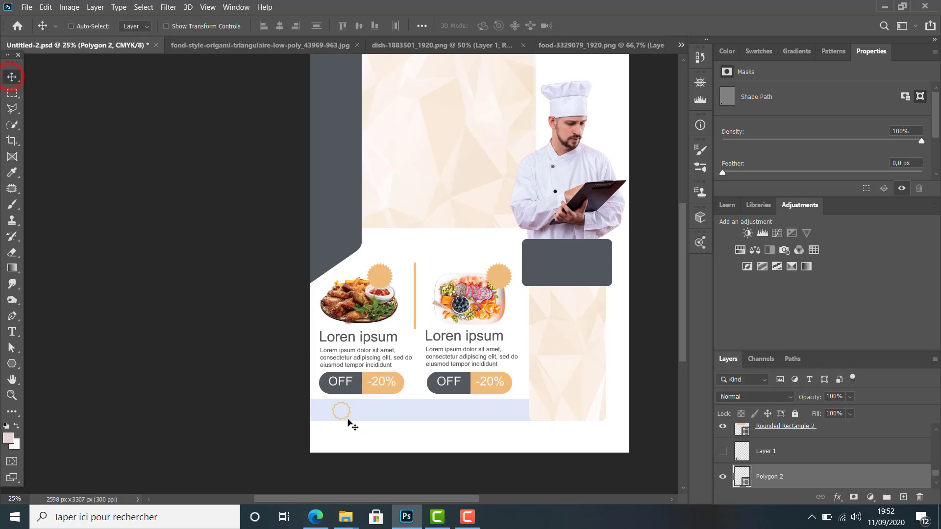
drag(342, 416, 334, 409)
Step: Scale the star outline on the pale blue band proportionally to 87.26%
click(12, 395)
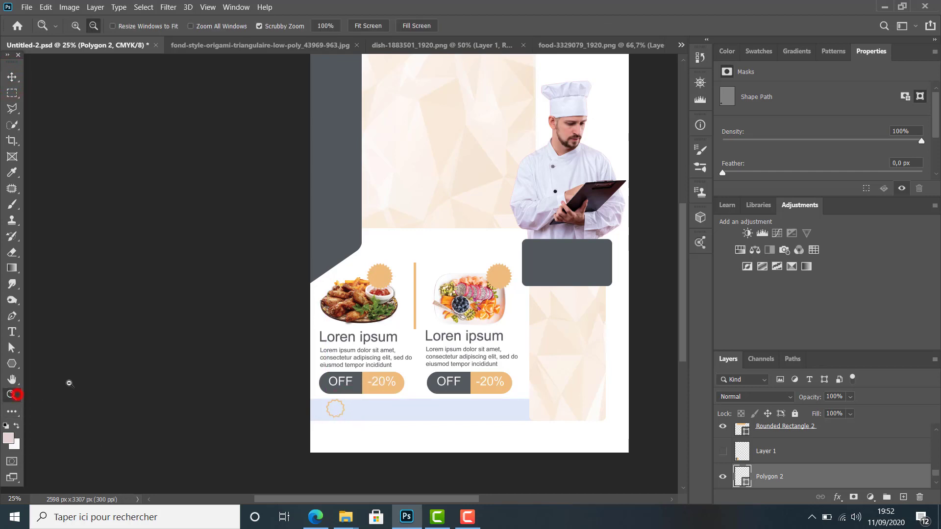
click(168, 363)
click(168, 362)
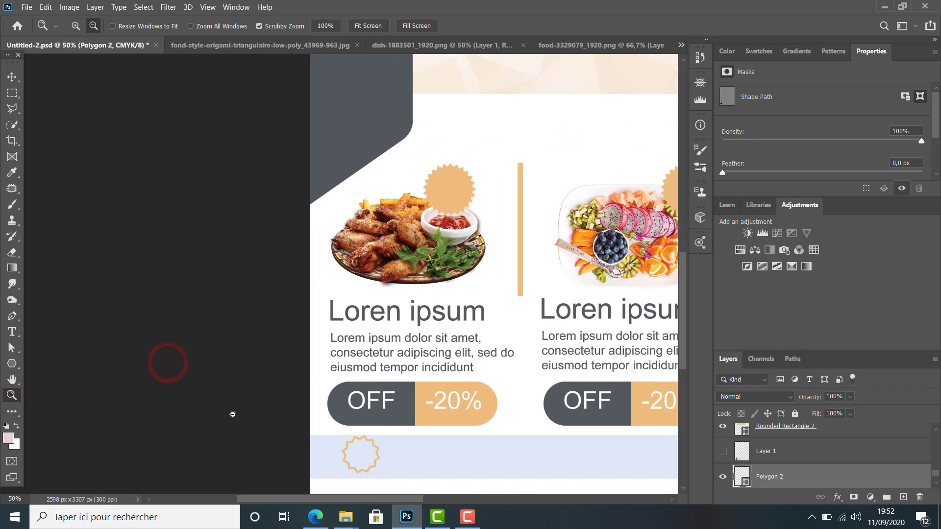
scroll(231, 412, down, 3)
scroll(233, 414, down, 1)
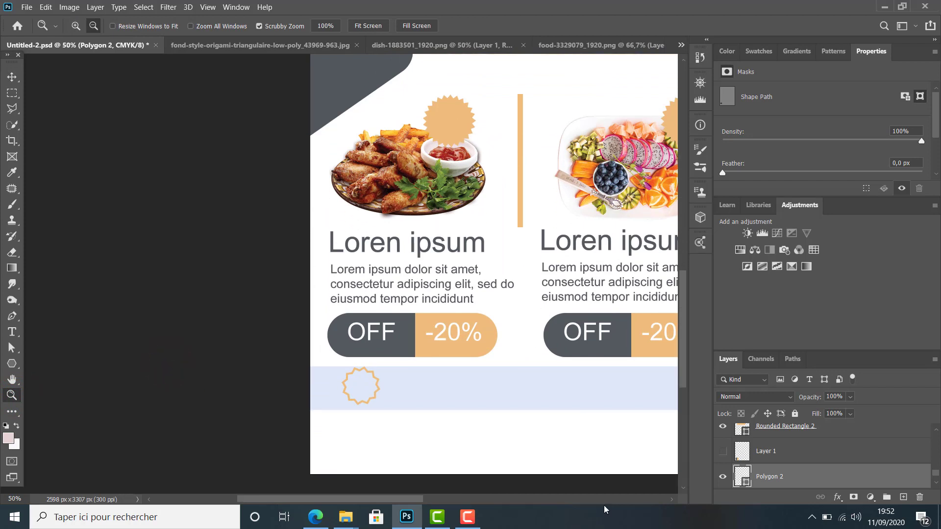
click(11, 77)
drag(362, 393, 366, 390)
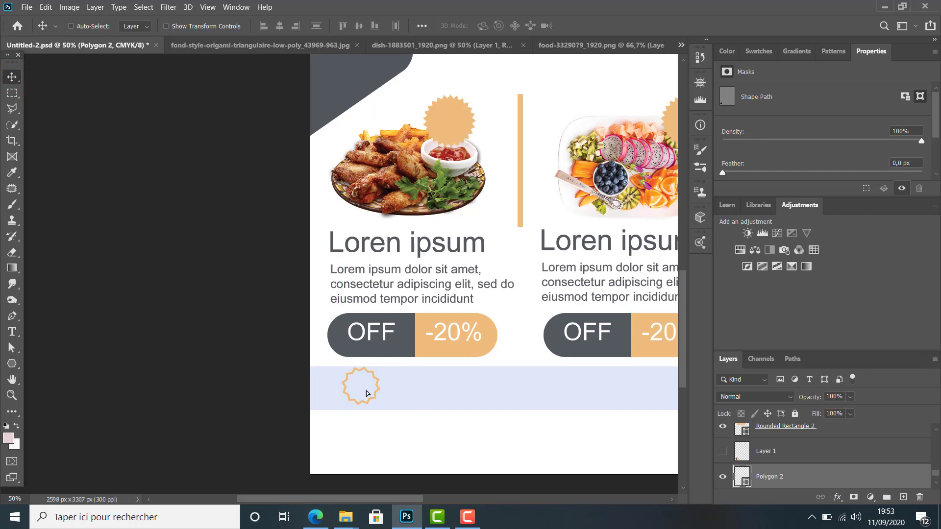
key(ctrl)
key(ctrl+t)
drag(379, 367, 374, 371)
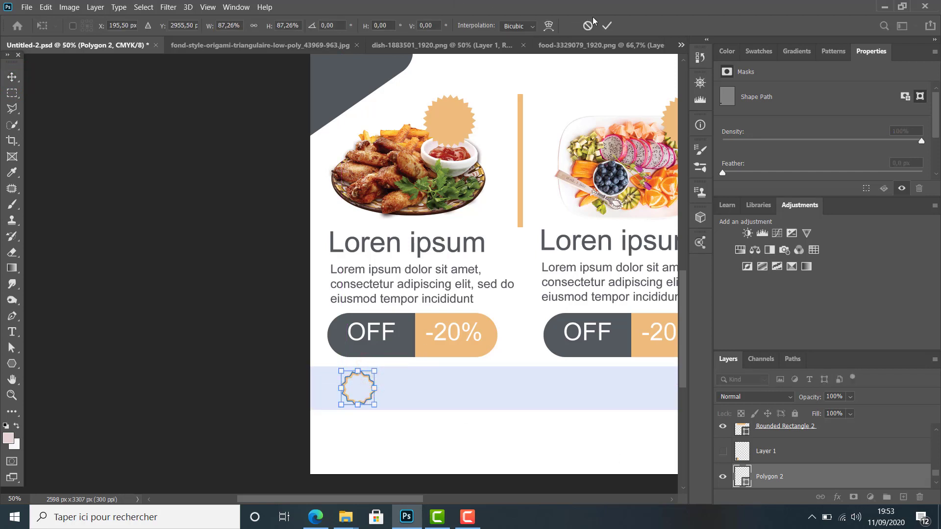
click(606, 26)
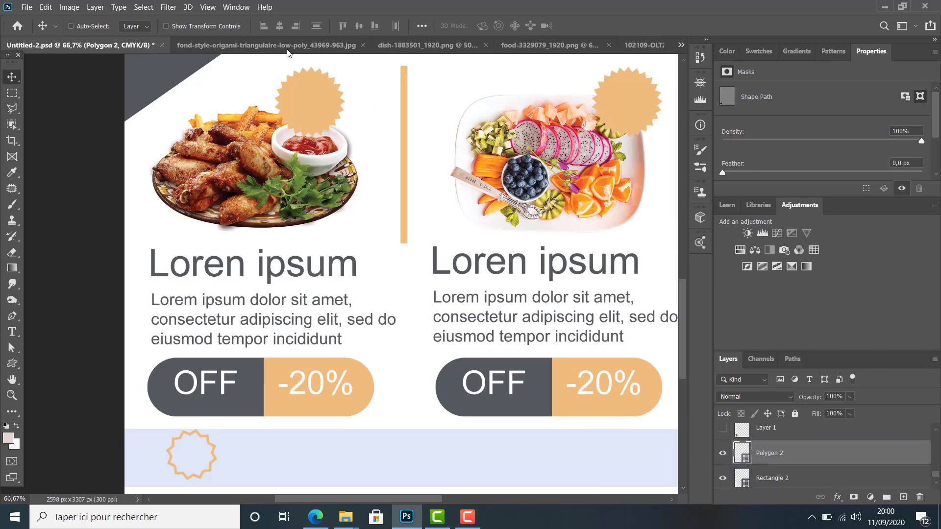
Step: Look through the open dish and contact icon images, and close the low-poly origami background image without saving it
click(263, 44)
click(417, 45)
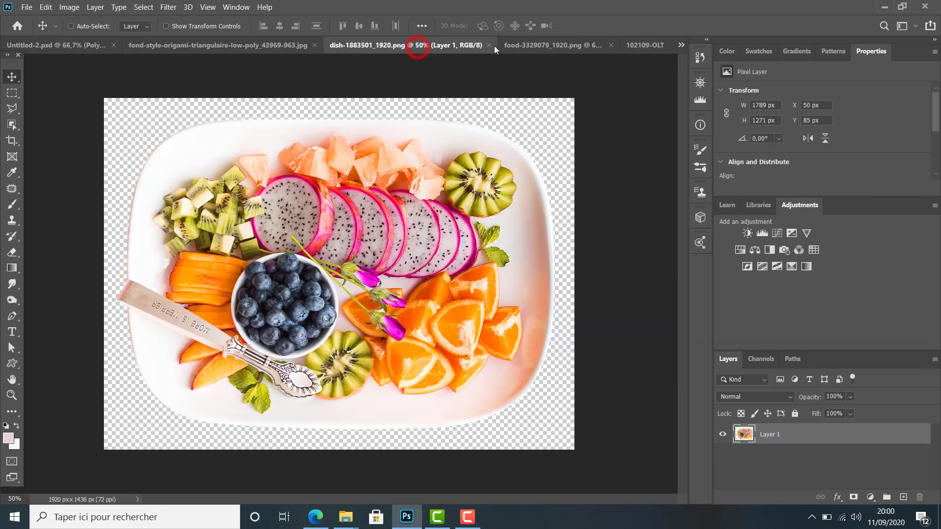
click(519, 45)
click(637, 45)
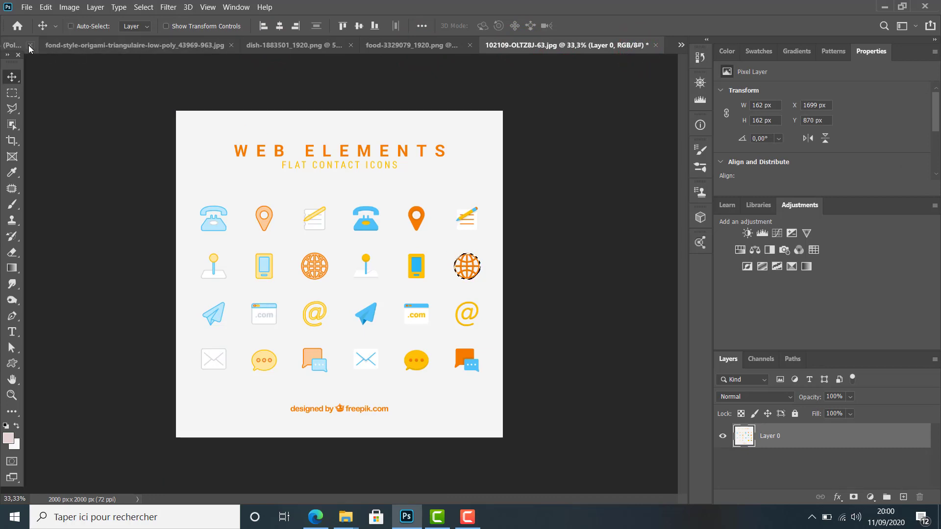
click(230, 45)
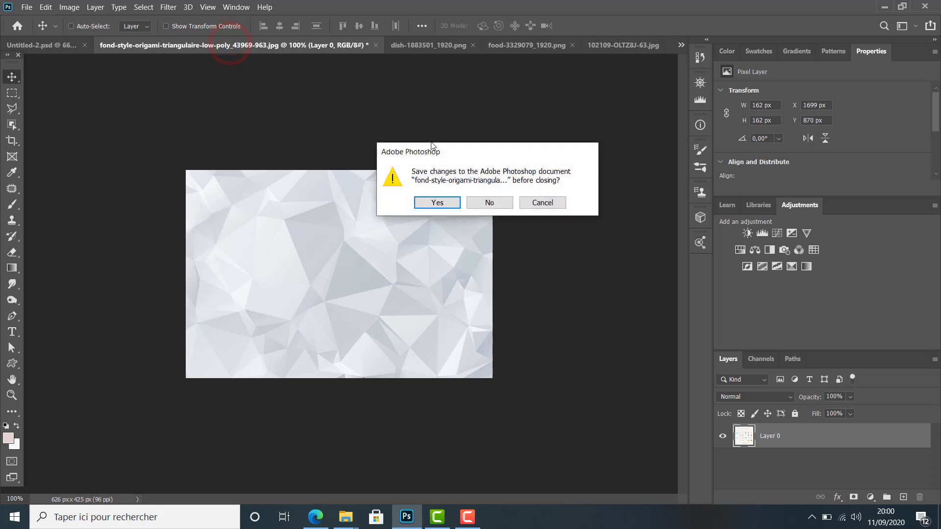
click(480, 203)
Step: Paste the copied orange globe icon into the flyer and place it between the two dish headings
click(59, 47)
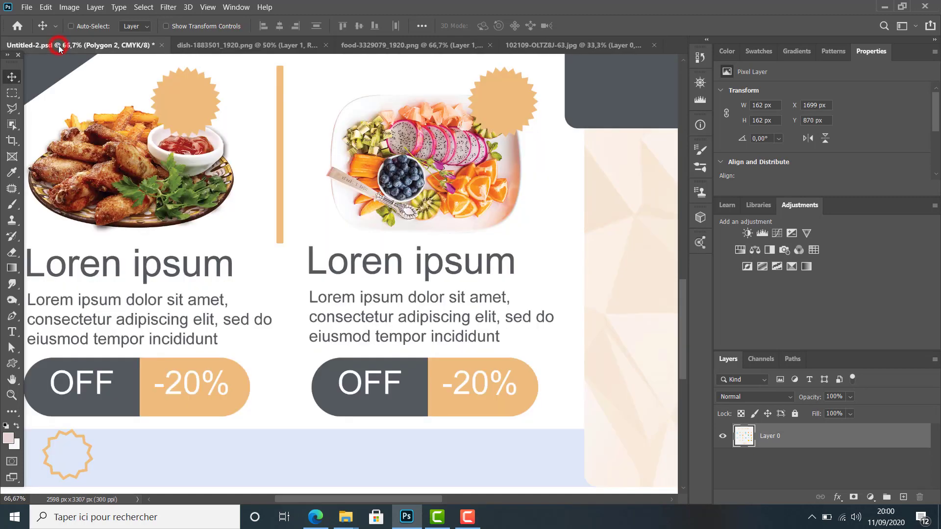
key(ctrl+v)
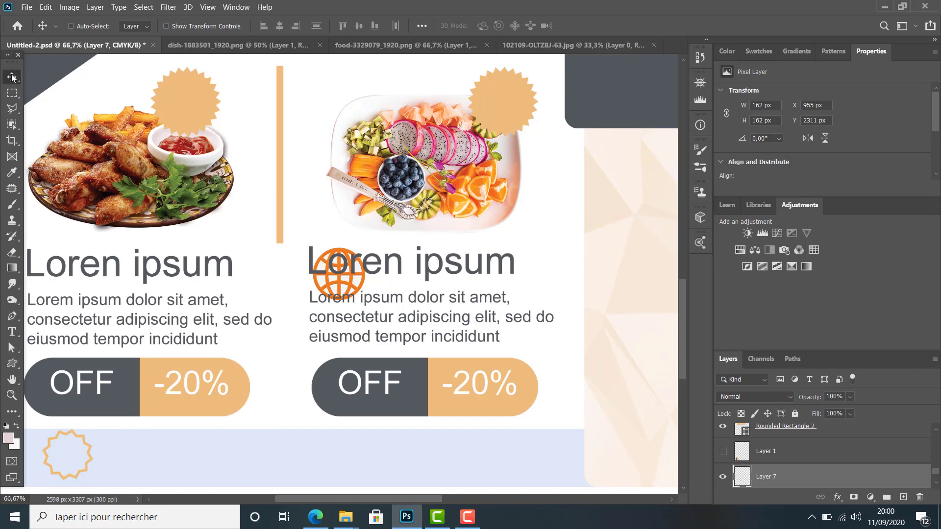
drag(349, 272, 277, 280)
Step: Try the Multiply and Vivid Light blend modes on the globe icon's layer
click(773, 397)
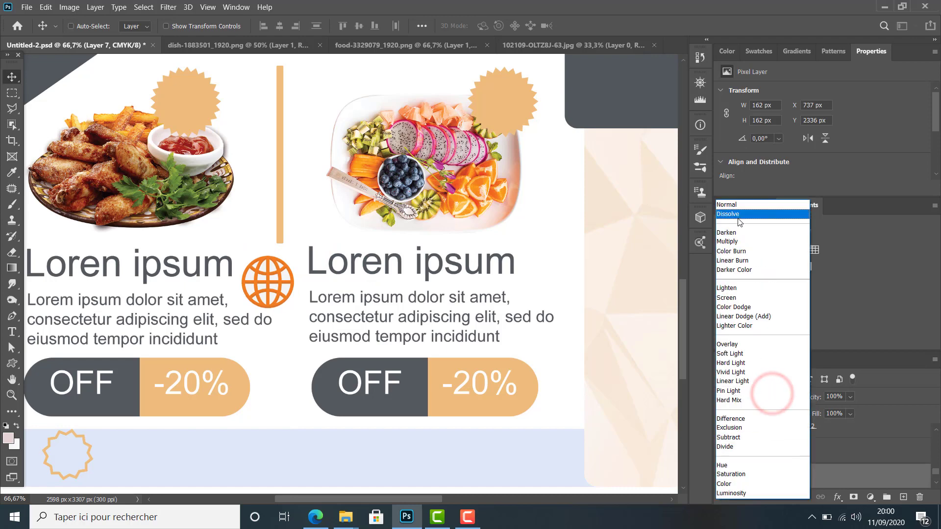
click(737, 242)
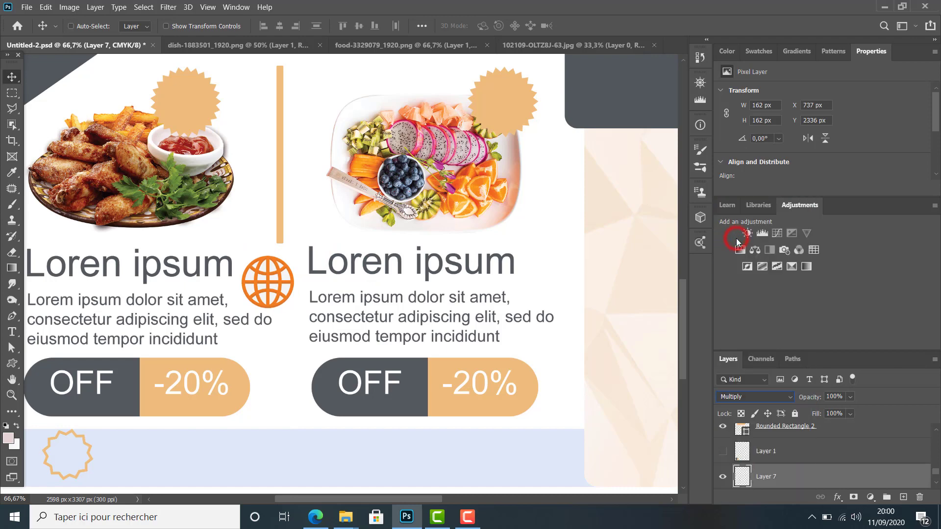
click(752, 395)
click(748, 372)
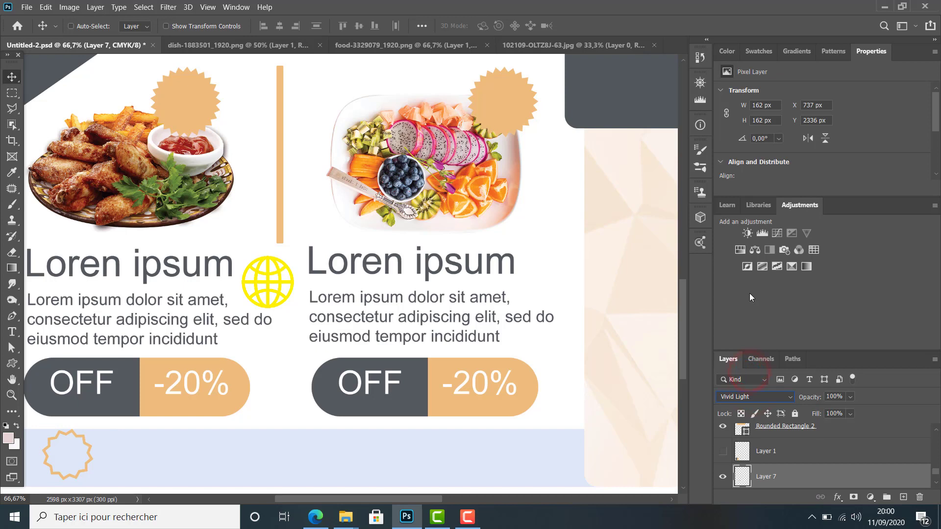
Step: Add a light orange Color Overlay in Normal mode at 11% opacity to the globe icon
click(836, 497)
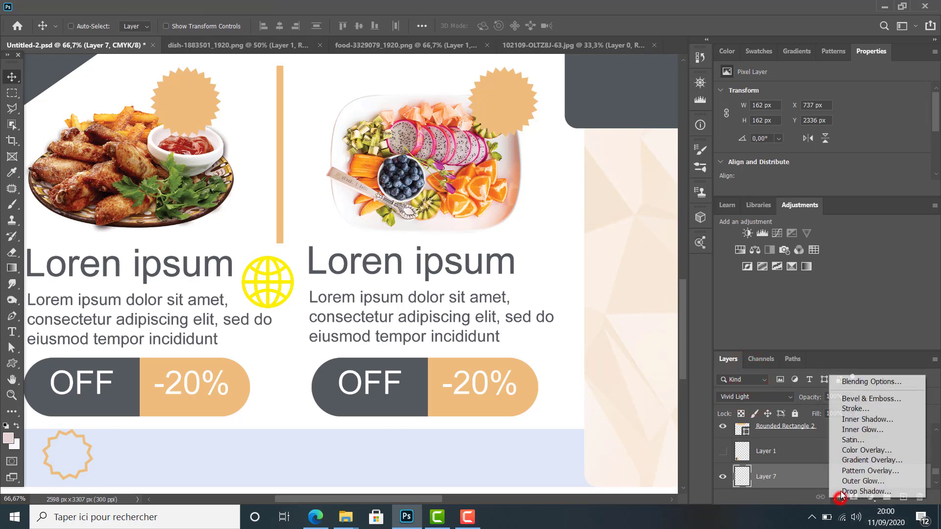
click(859, 450)
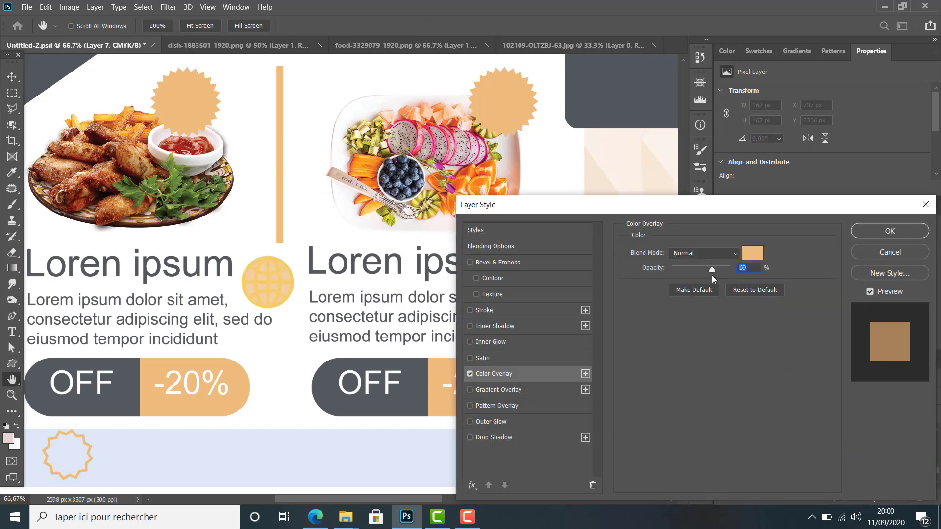
drag(710, 270, 678, 268)
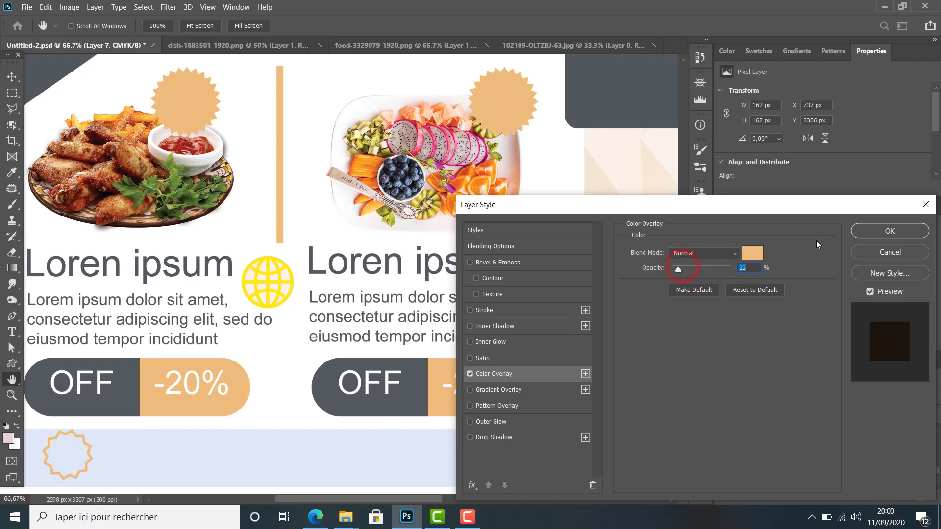
click(882, 231)
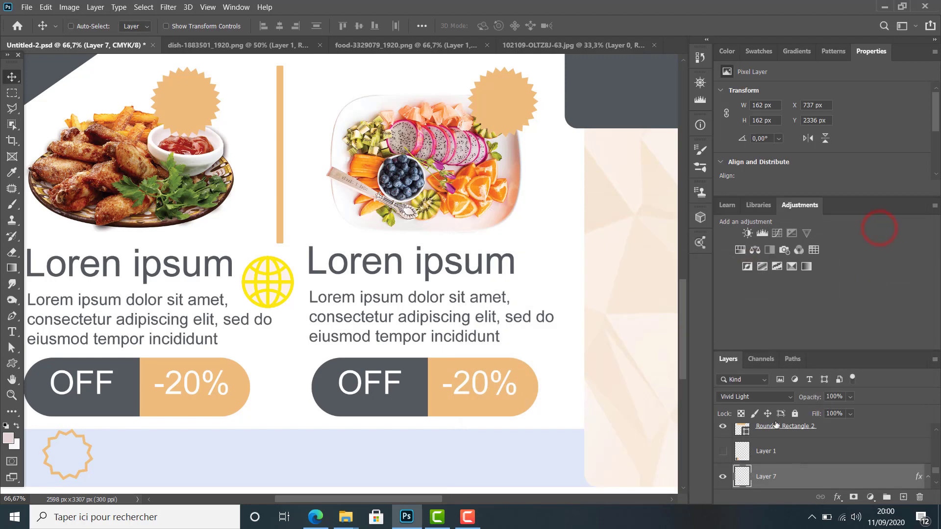
Step: Set the globe layer's blend mode to Normal and its Color Overlay opacity to 76%
click(757, 401)
click(740, 201)
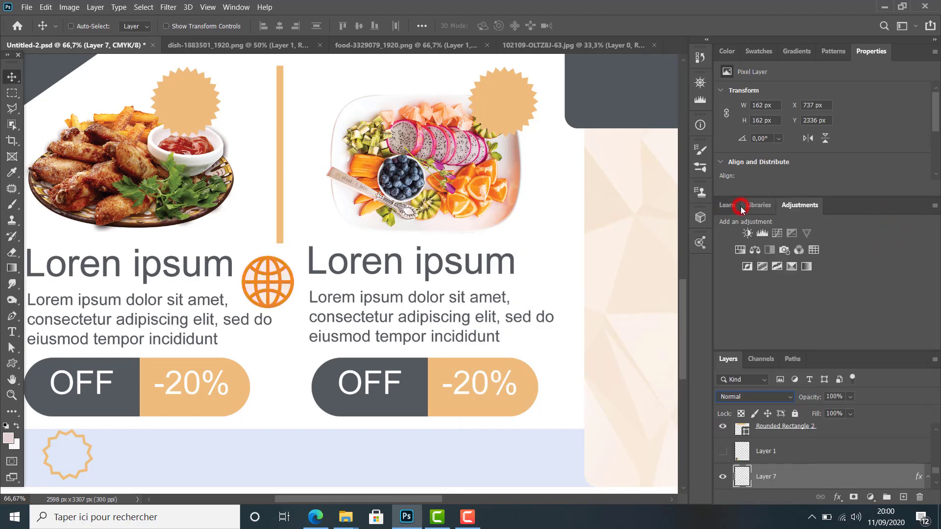
scroll(782, 477, down, 1)
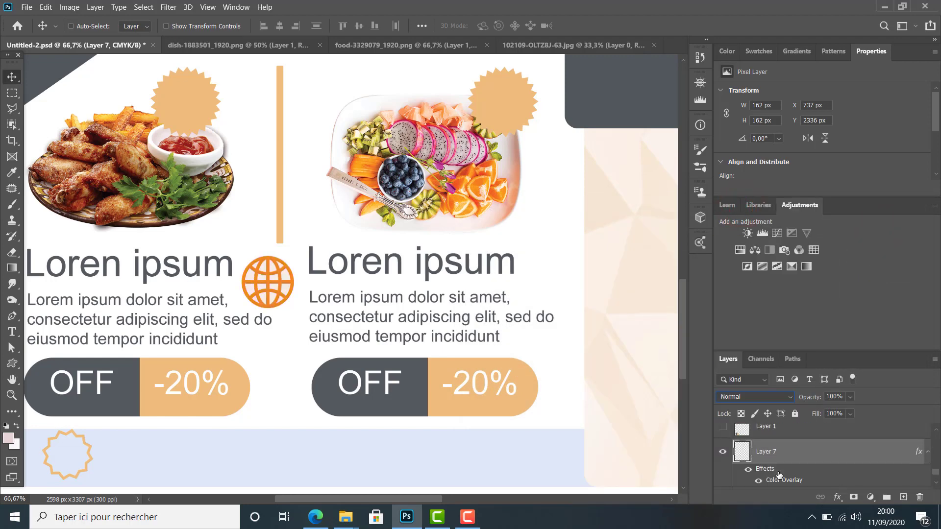
click(787, 480)
click(787, 480)
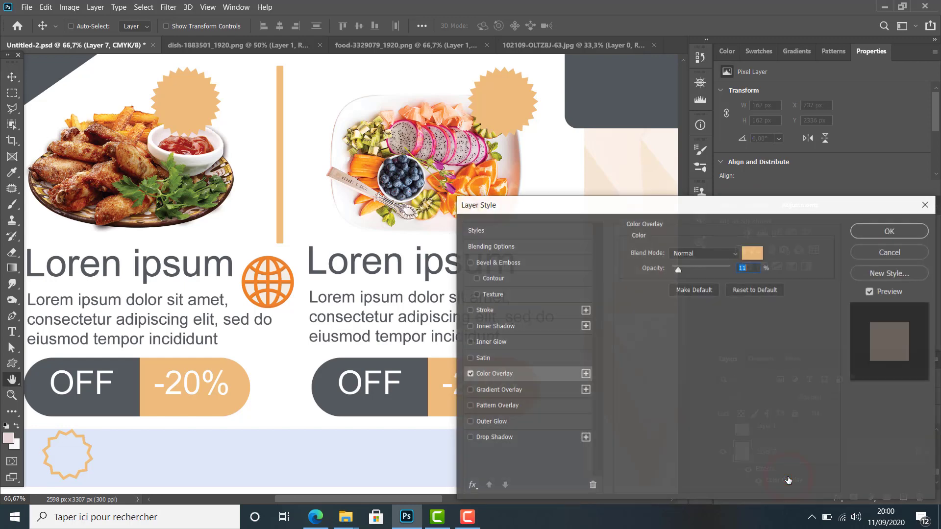
drag(686, 269, 702, 271)
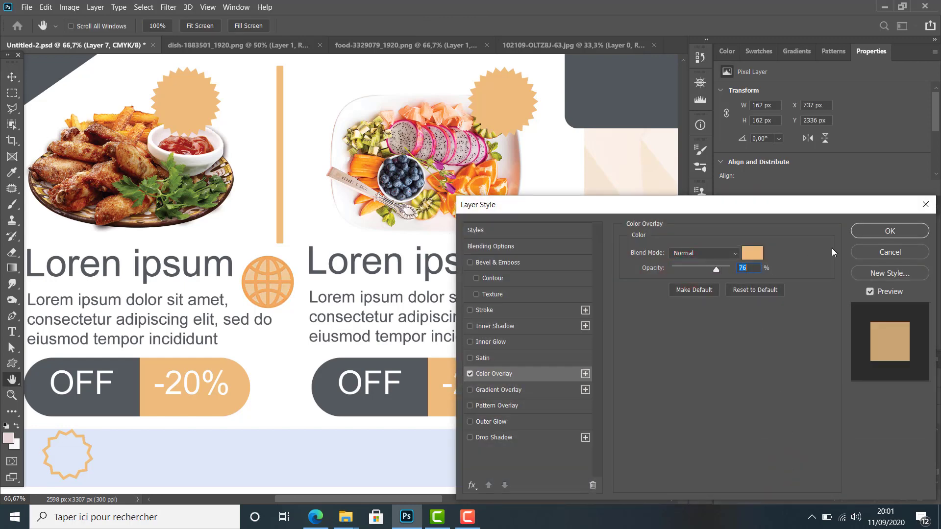
click(859, 229)
Step: Scale the globe icon to 50% and center it inside the star outline on the pale blue band
key(ctrl+t)
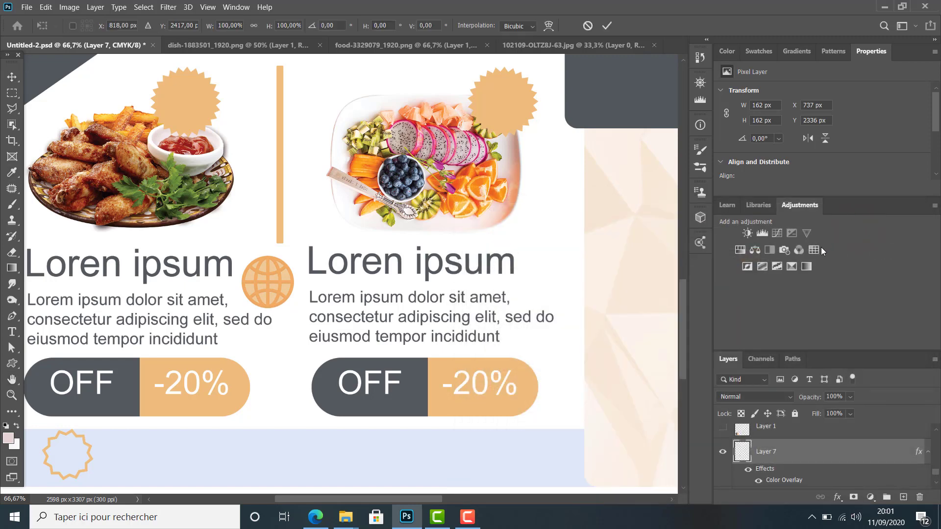
drag(242, 254, 266, 277)
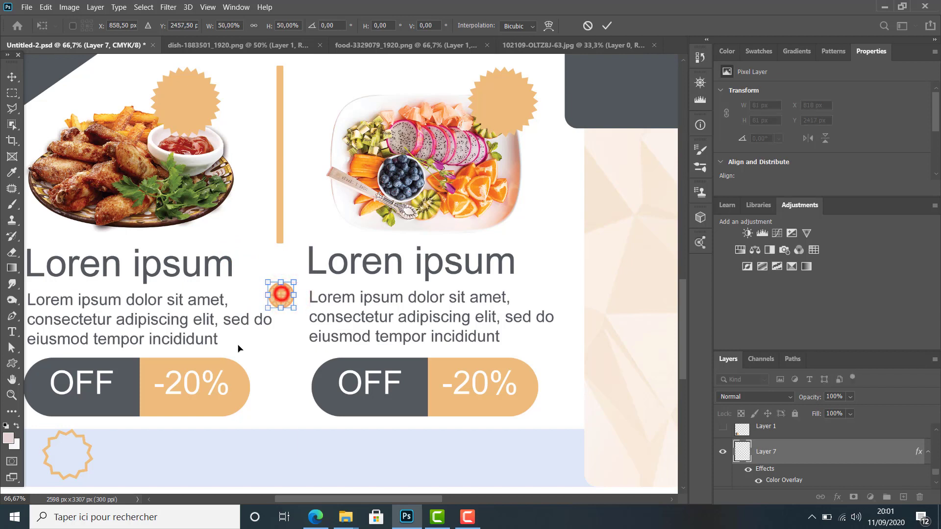
drag(282, 297, 67, 455)
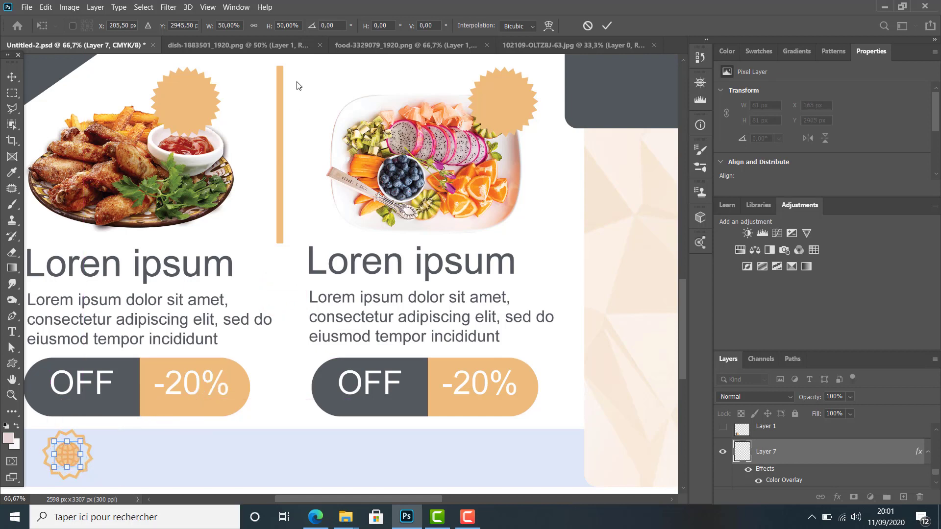
key(Return)
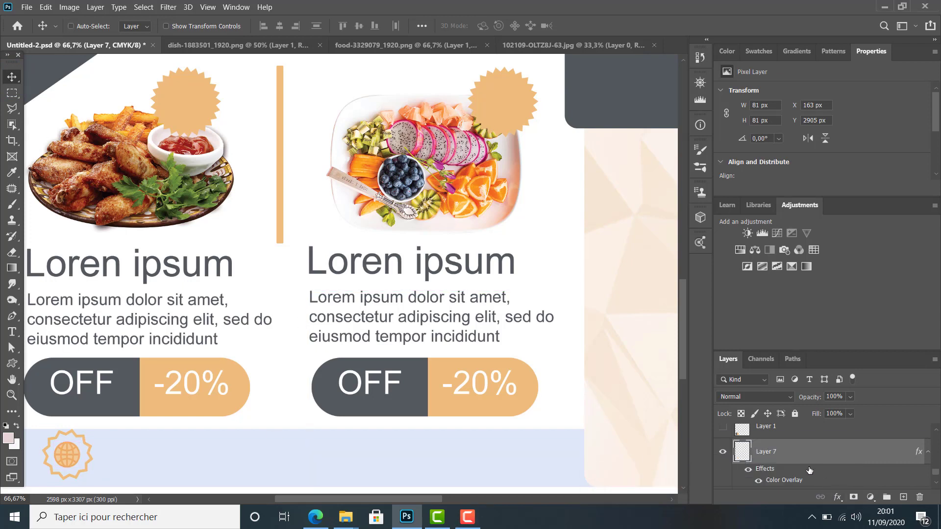
Step: Duplicate the star outline above the globe layer and place the copy on the pale blue band below the second dish's discount button
scroll(809, 470, down, 2)
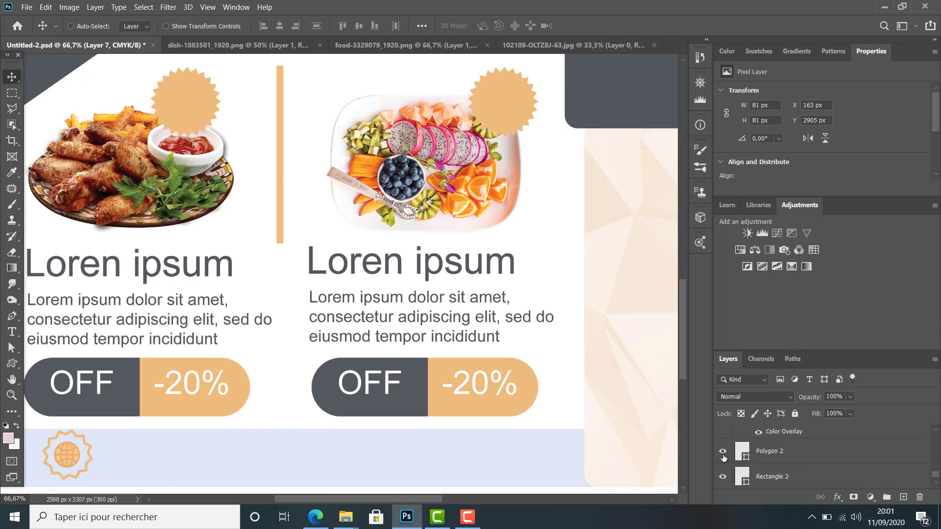
click(722, 452)
click(722, 452)
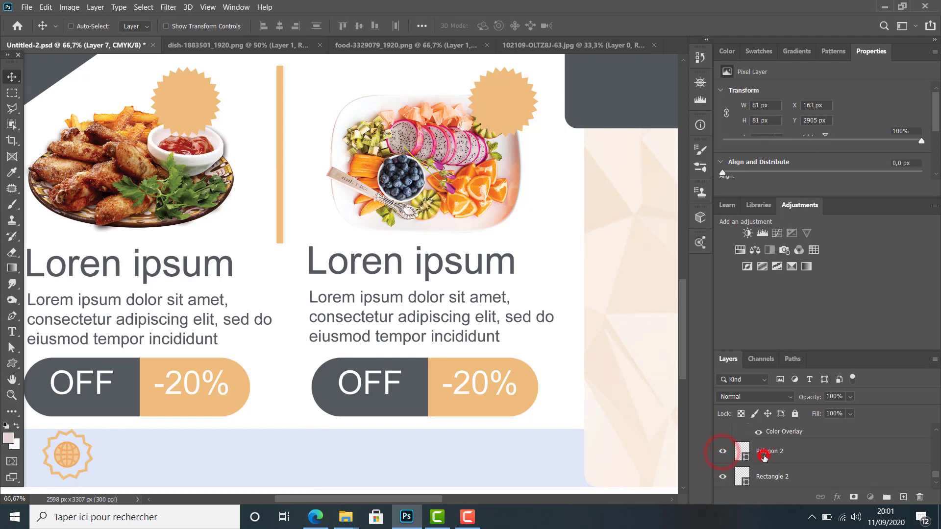
click(775, 452)
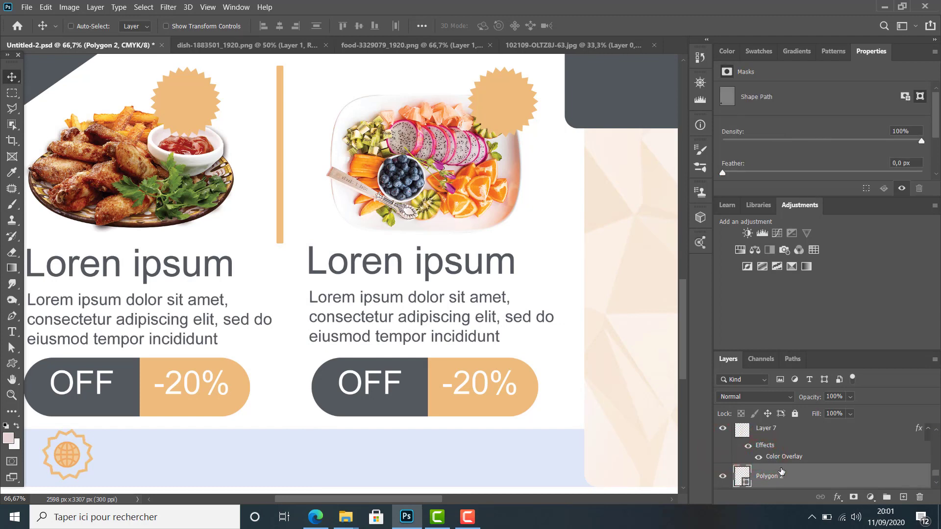
scroll(776, 471, up, 1)
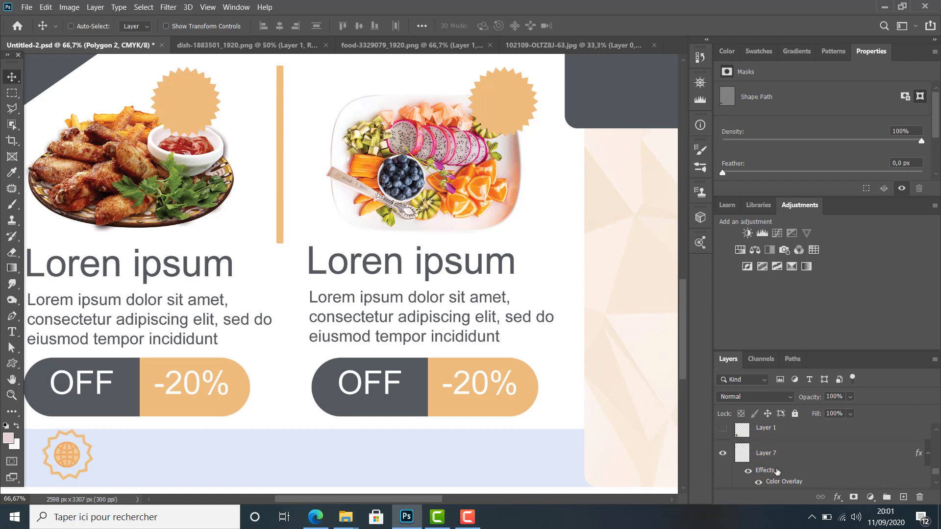
click(776, 451)
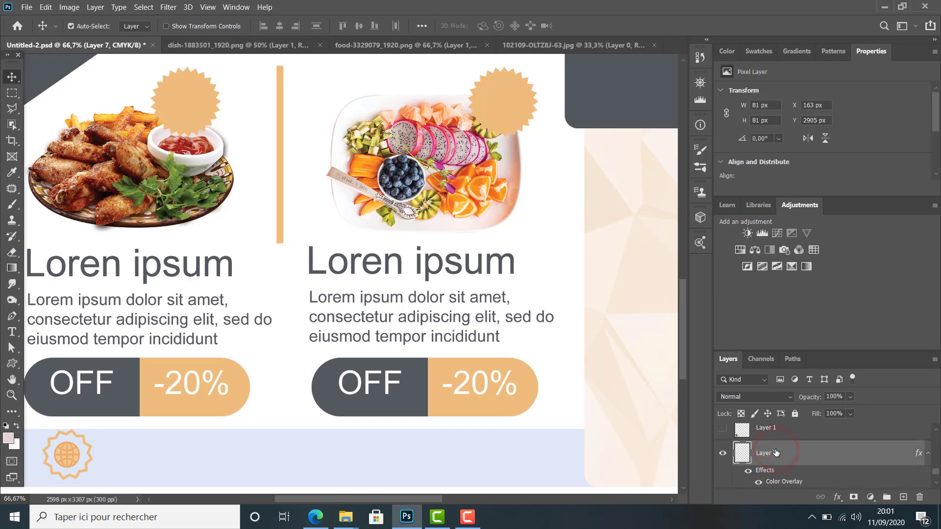
key(ctrl+v)
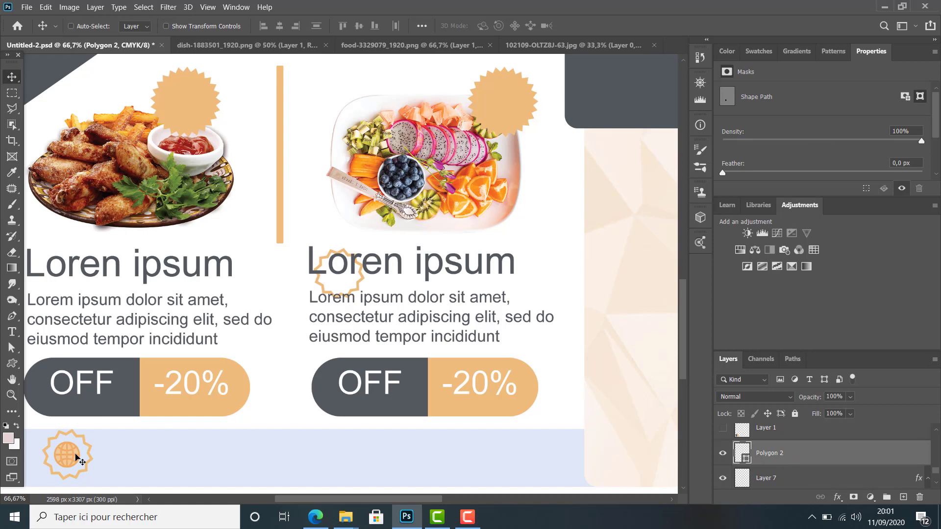
drag(76, 459, 130, 446)
drag(394, 286, 386, 471)
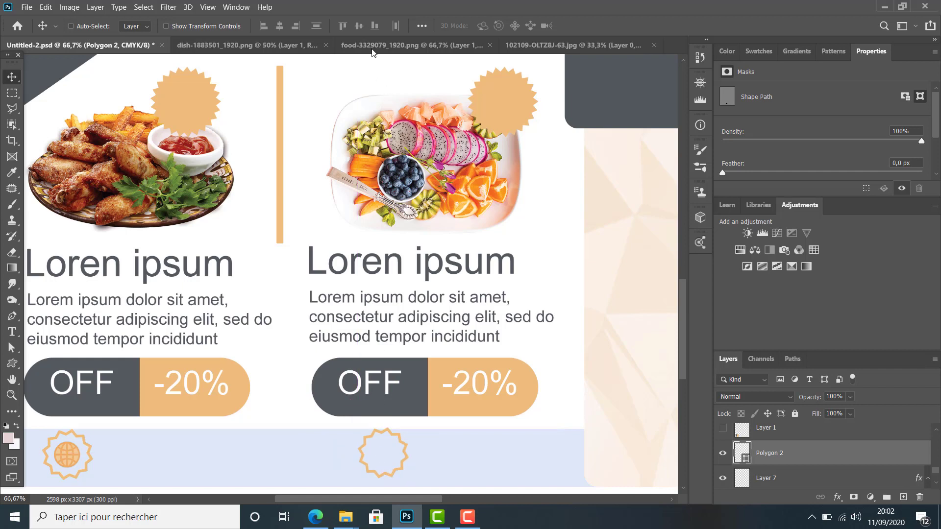
Step: Switch to the contact icon image and clear the selection around the orange globe
click(546, 45)
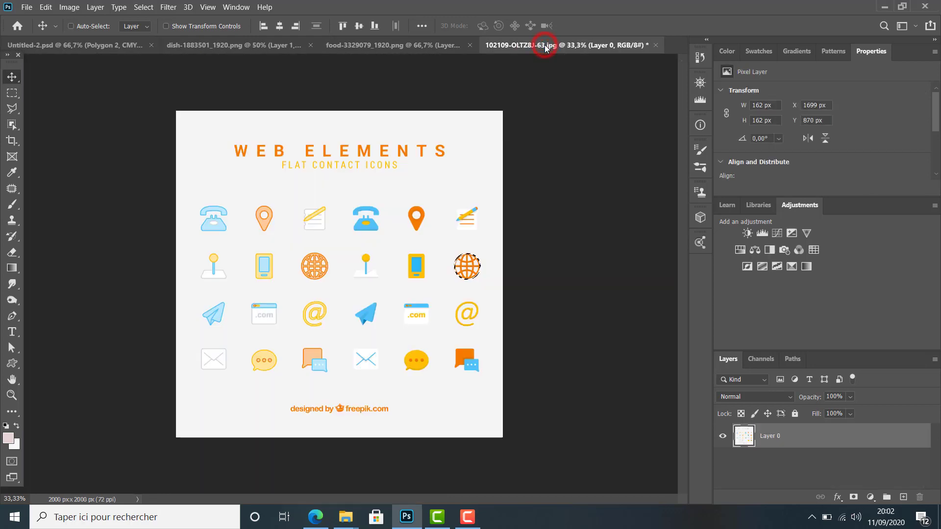
click(142, 7)
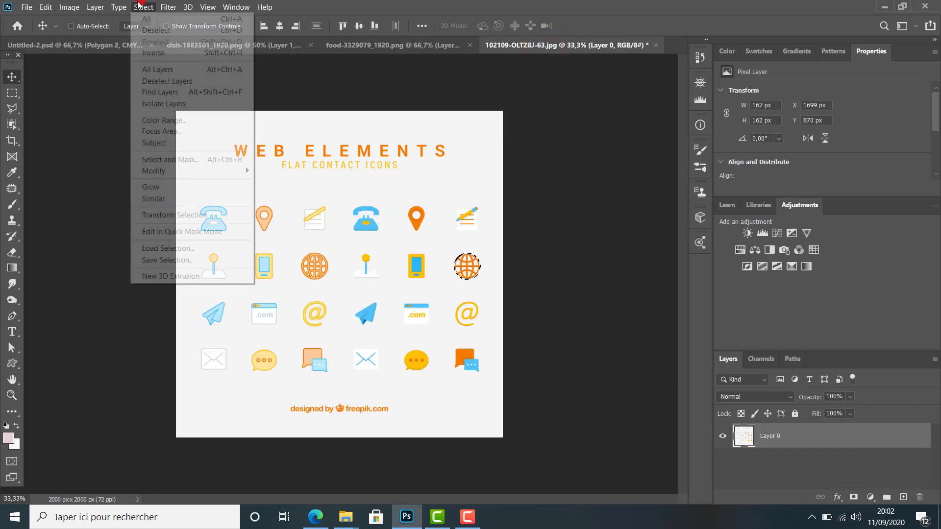
click(140, 30)
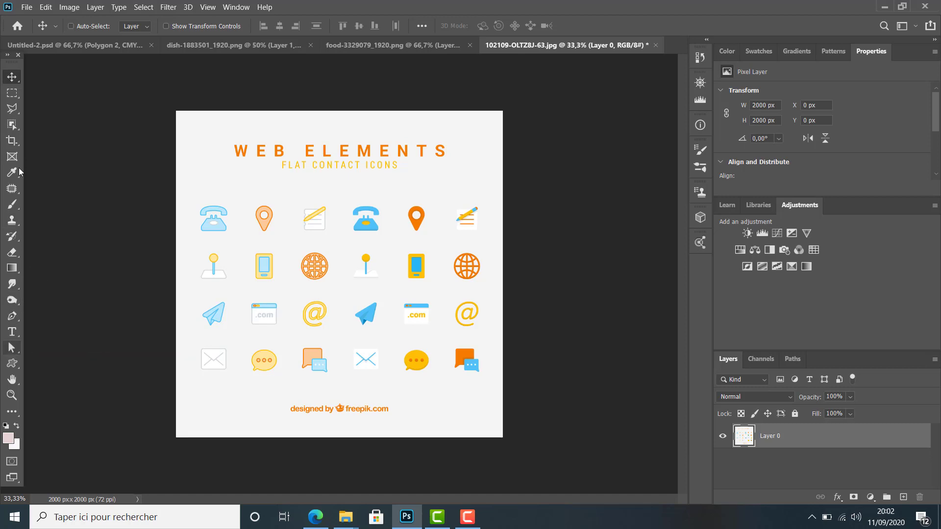
Step: Try to select the pale orange location pin with the Object Selection tool, and clear that selection
click(12, 124)
click(57, 126)
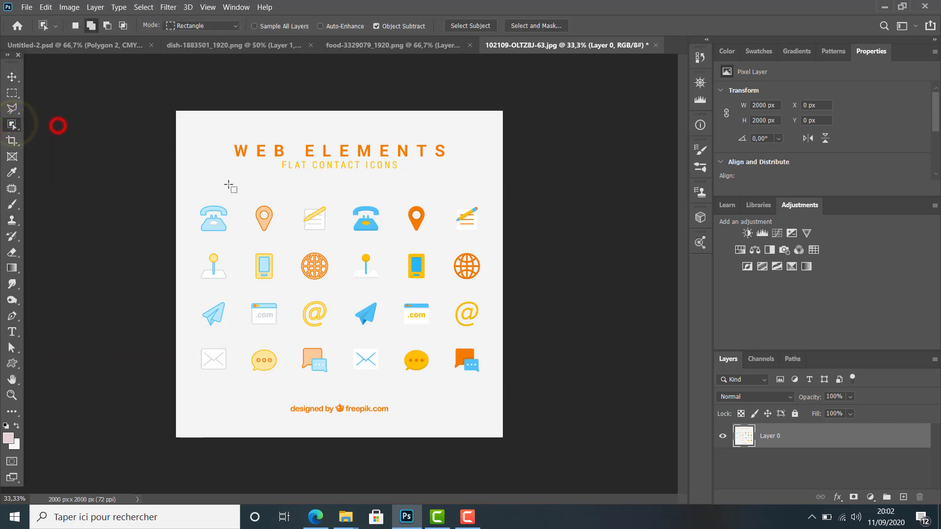
drag(251, 199, 282, 238)
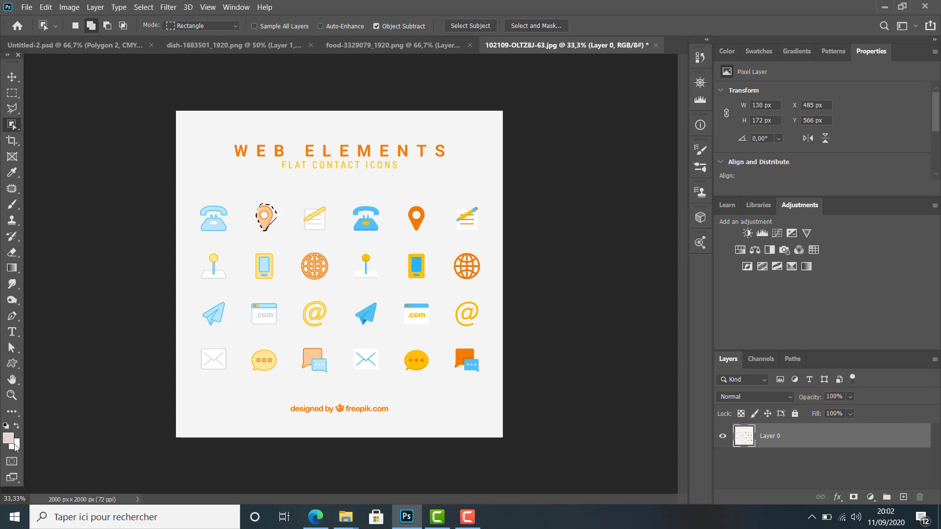
click(12, 396)
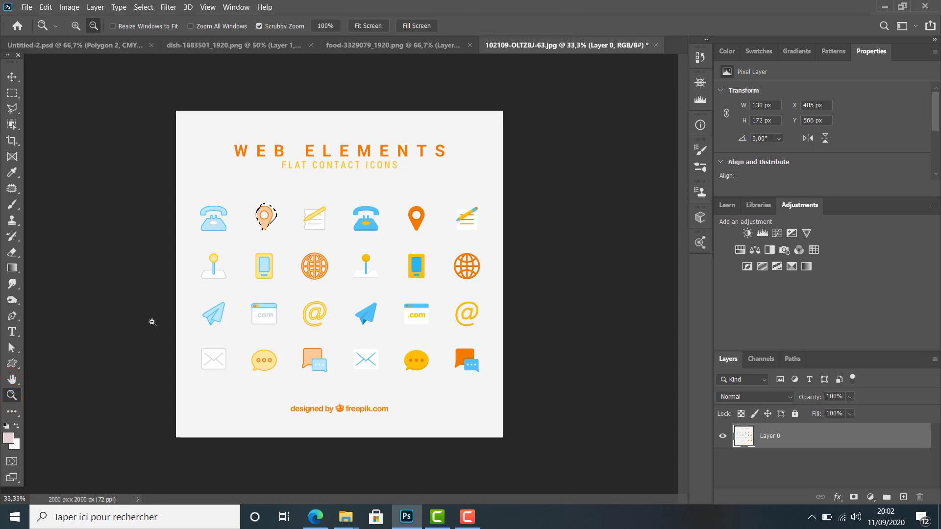
click(152, 322)
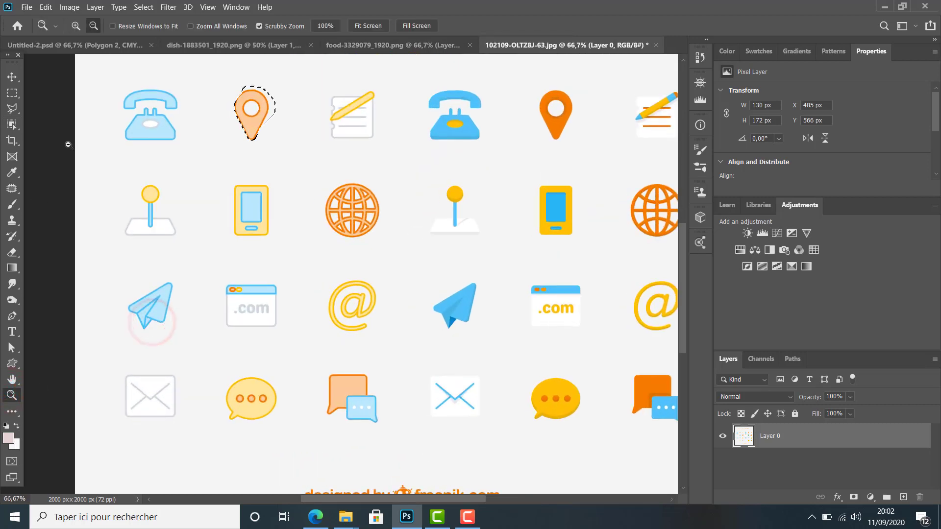
click(145, 8)
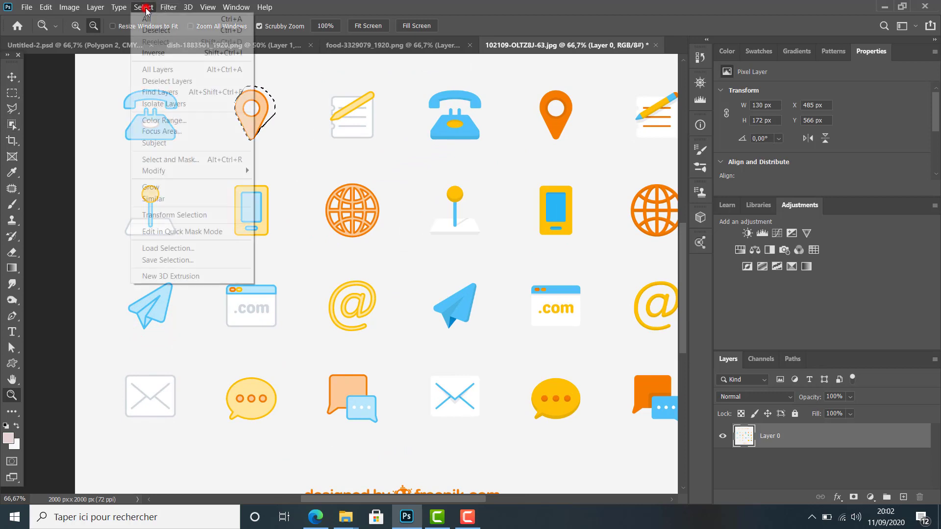
click(156, 30)
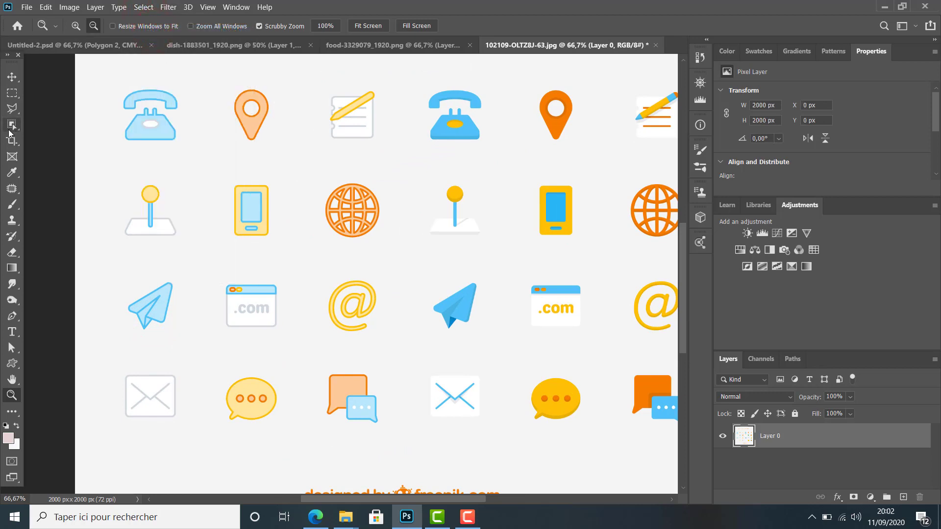
Step: Select the pale orange location pin with the Quick Selection tool in add mode and return to the flyer document
right_click(9, 134)
click(58, 133)
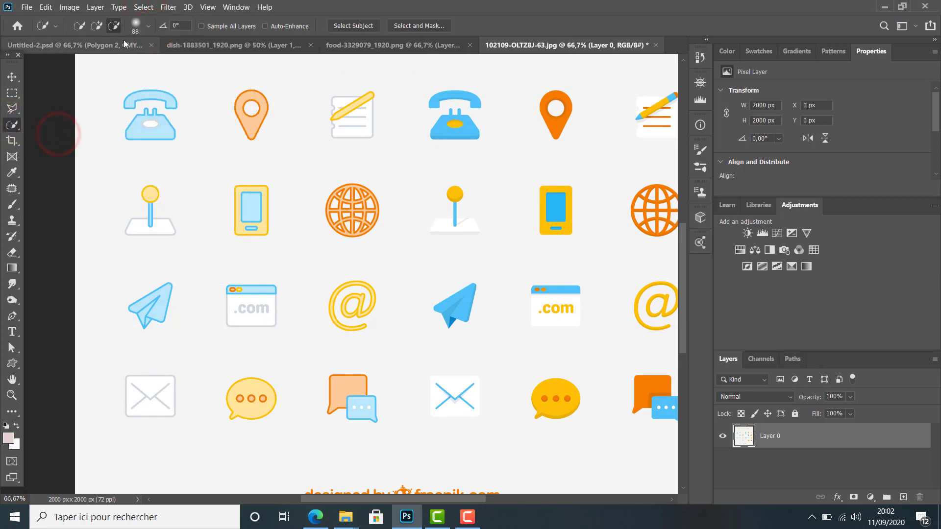
click(96, 25)
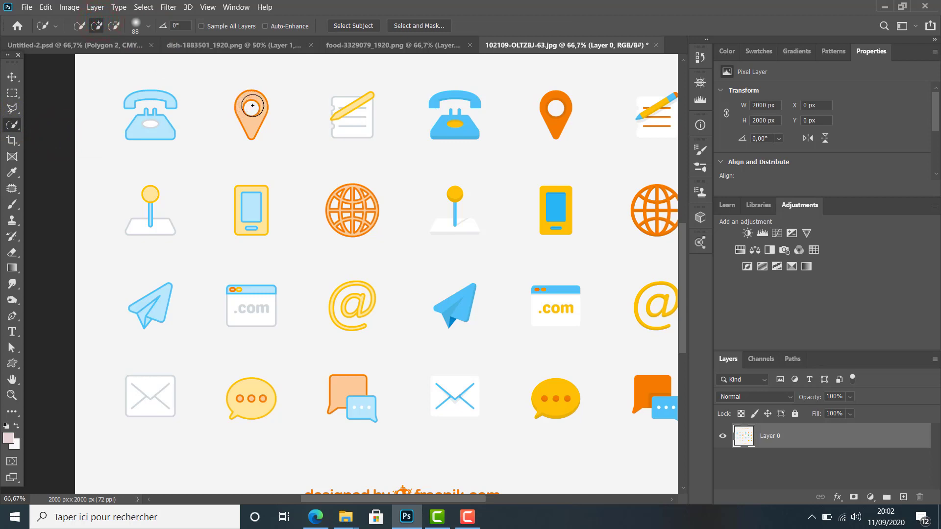
drag(252, 106, 249, 130)
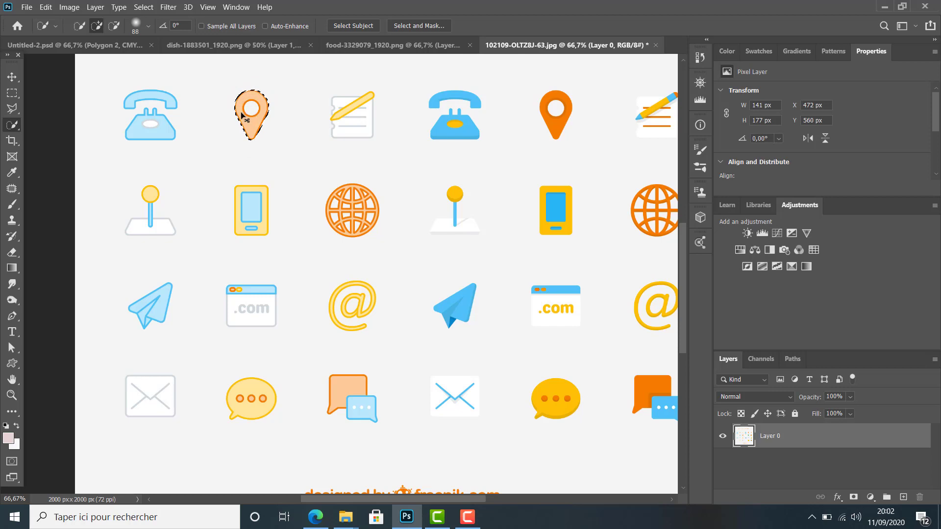
click(98, 45)
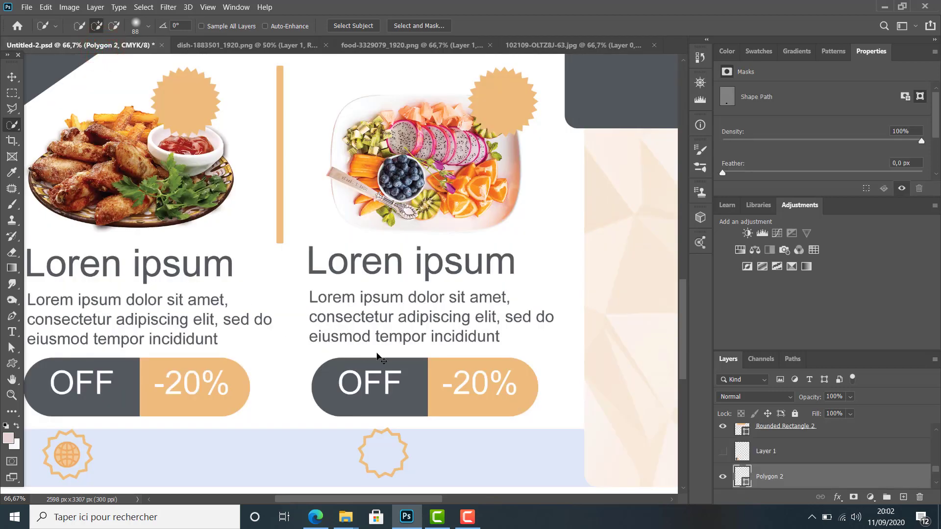
Step: Paste the location pin, centre it inside the star outline below the second dish's button, and scale it to about 57%
key(ctrl+v)
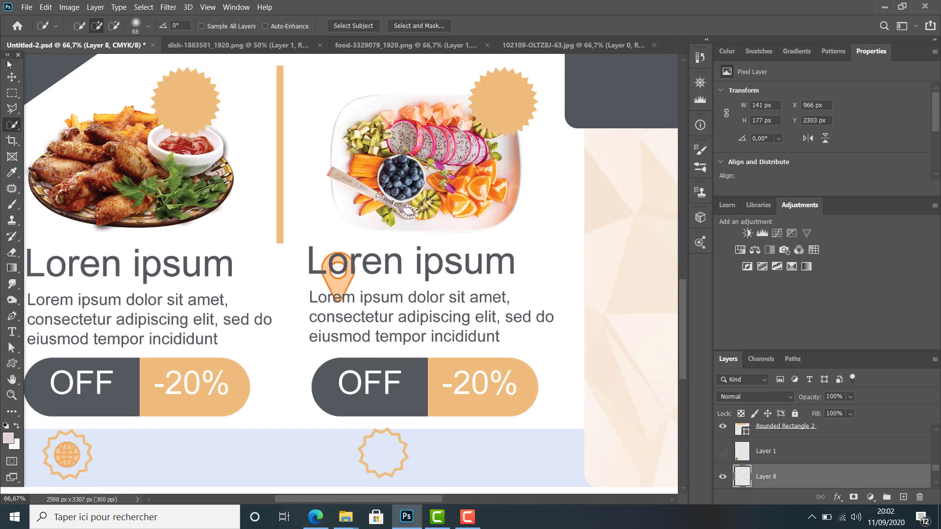
click(11, 77)
drag(339, 280, 380, 448)
key(ctrl+t)
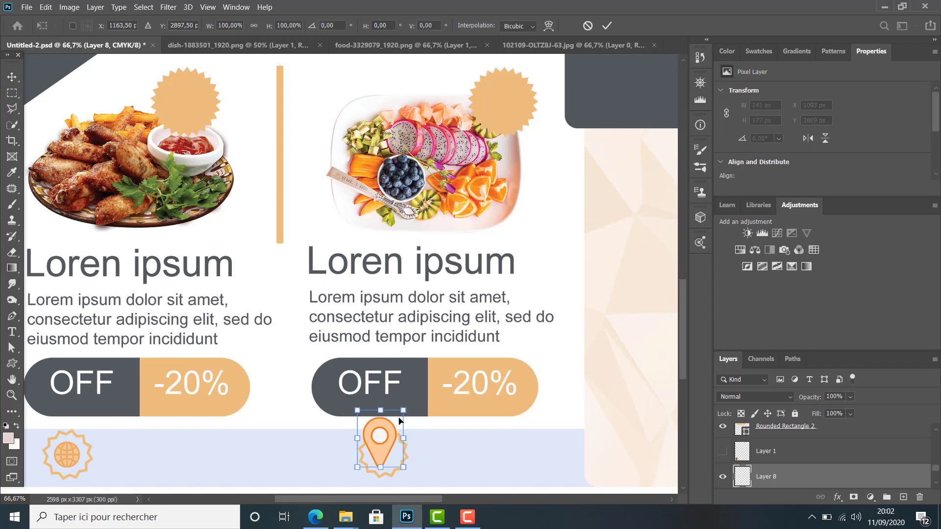
drag(402, 411, 387, 453)
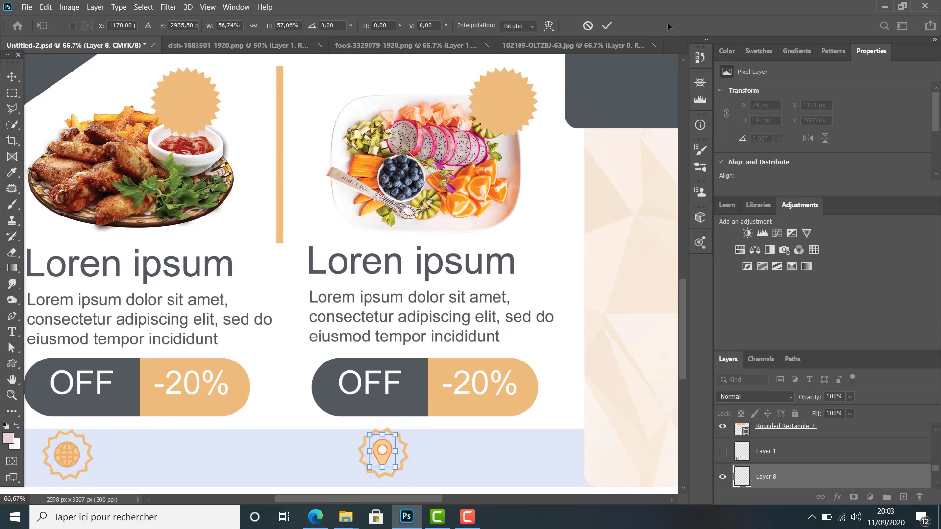
click(607, 25)
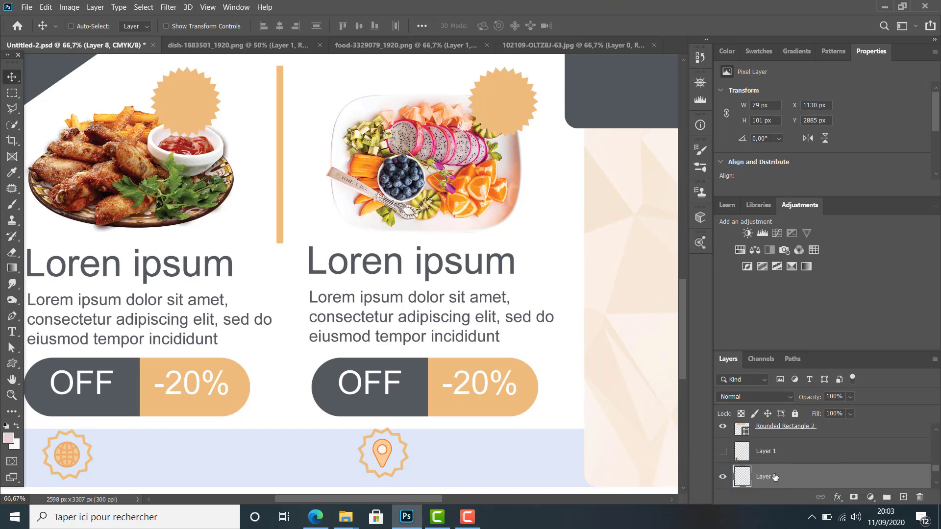
Step: Apply a pale orange Color Overlay to the location pin layer with 68% opacity
click(723, 480)
click(723, 480)
click(838, 497)
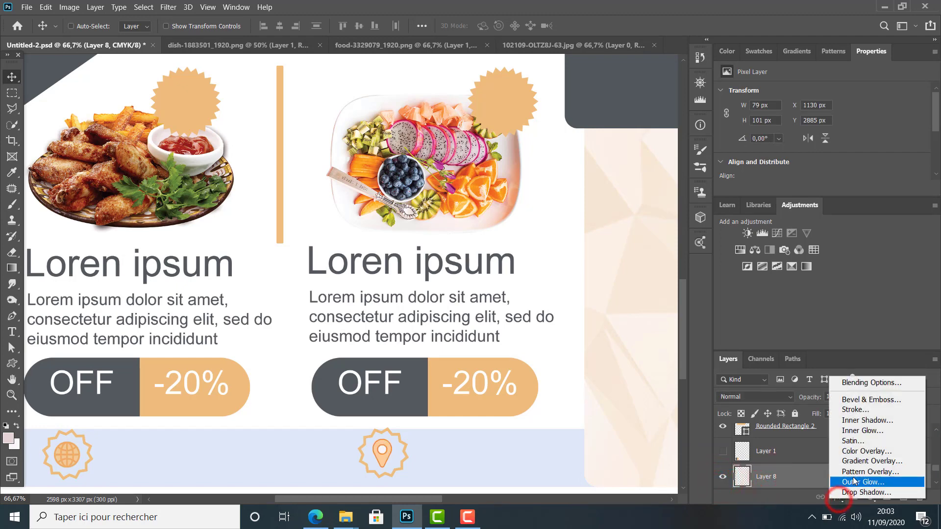
click(857, 453)
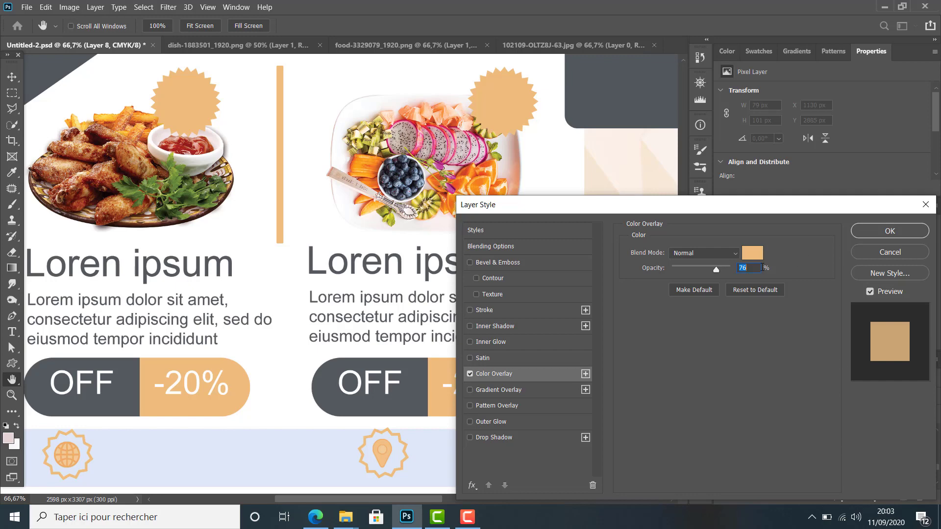
drag(717, 269, 711, 268)
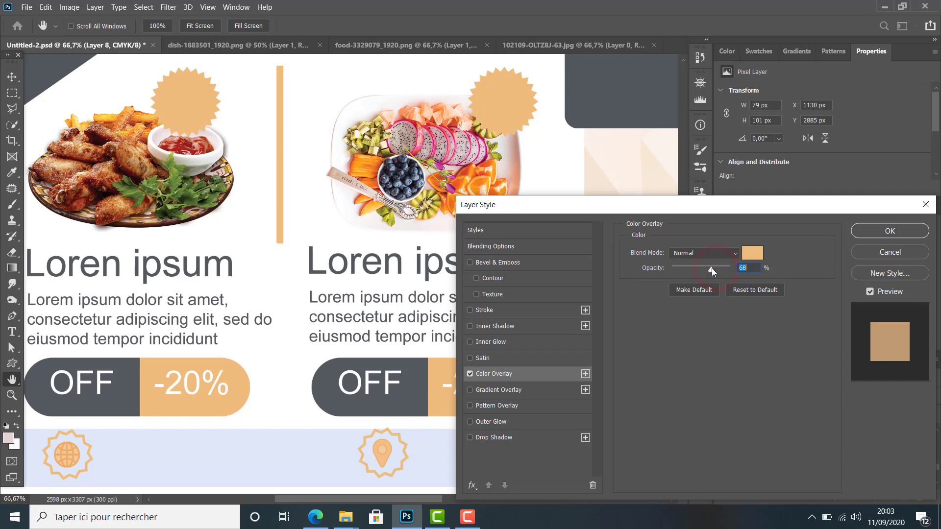
click(874, 234)
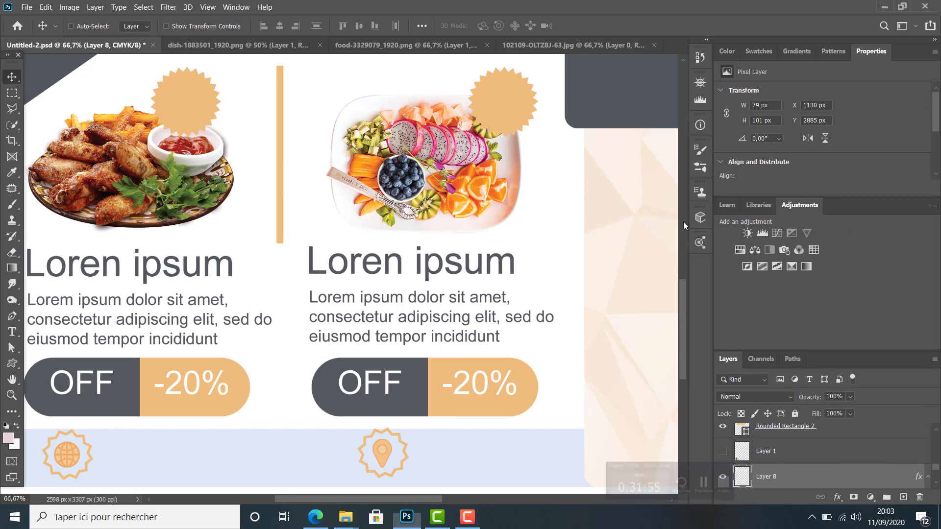
Step: Try to move the globe together with the star outline layer listed above it
click(12, 394)
click(82, 338)
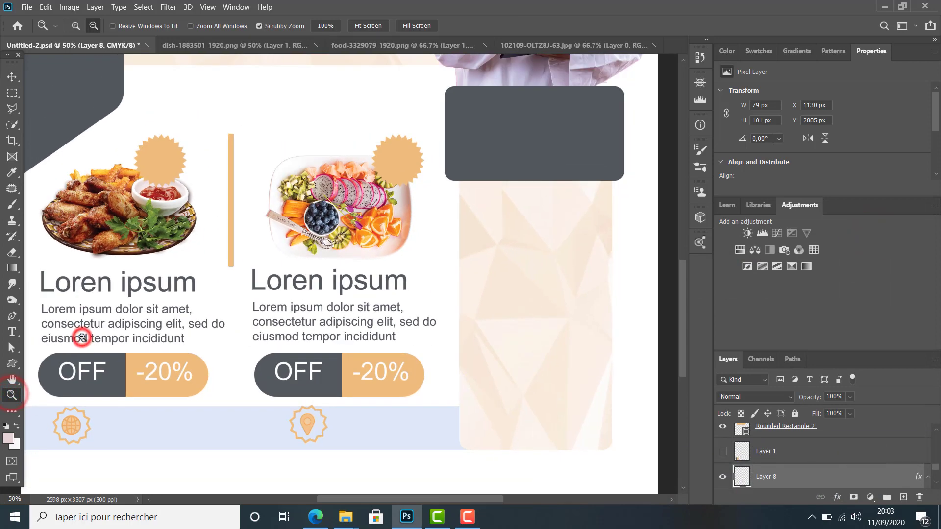
click(82, 338)
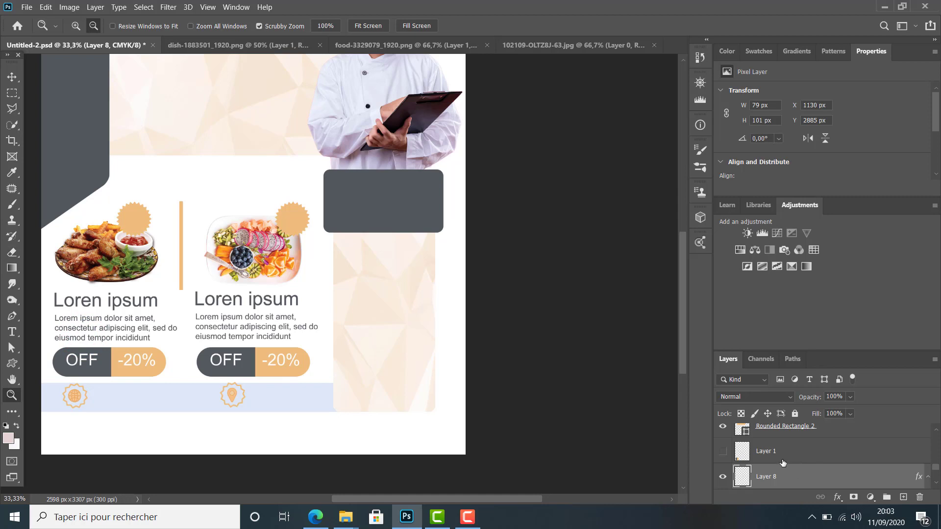
scroll(782, 460, down, 1)
scroll(781, 461, down, 3)
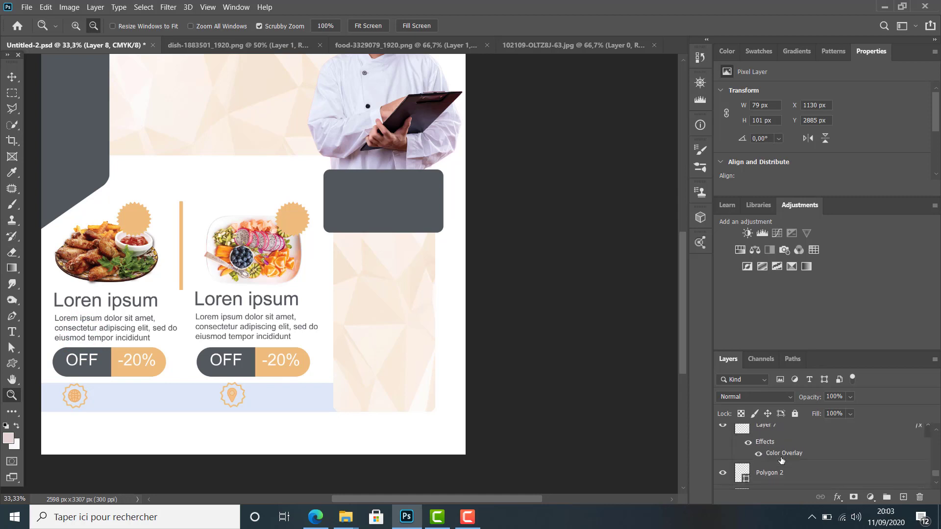
click(721, 452)
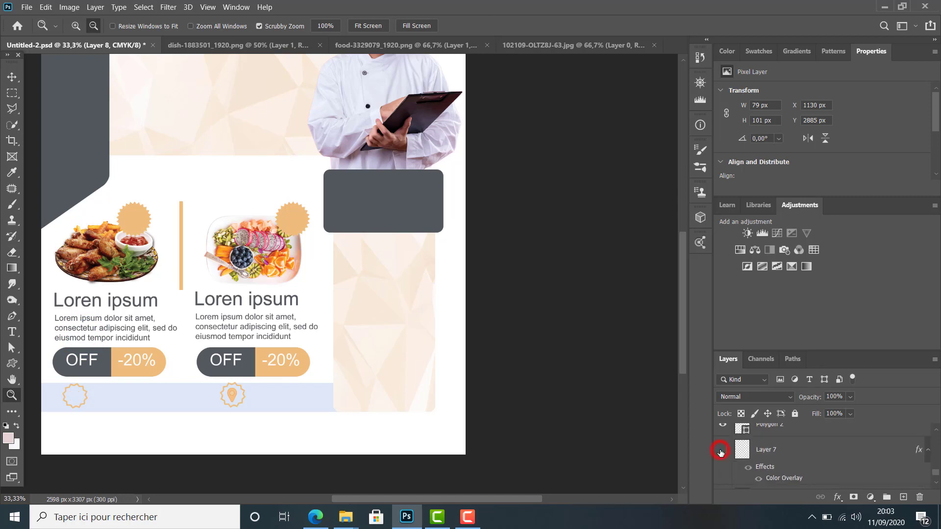
click(720, 452)
click(779, 452)
scroll(782, 456, up, 2)
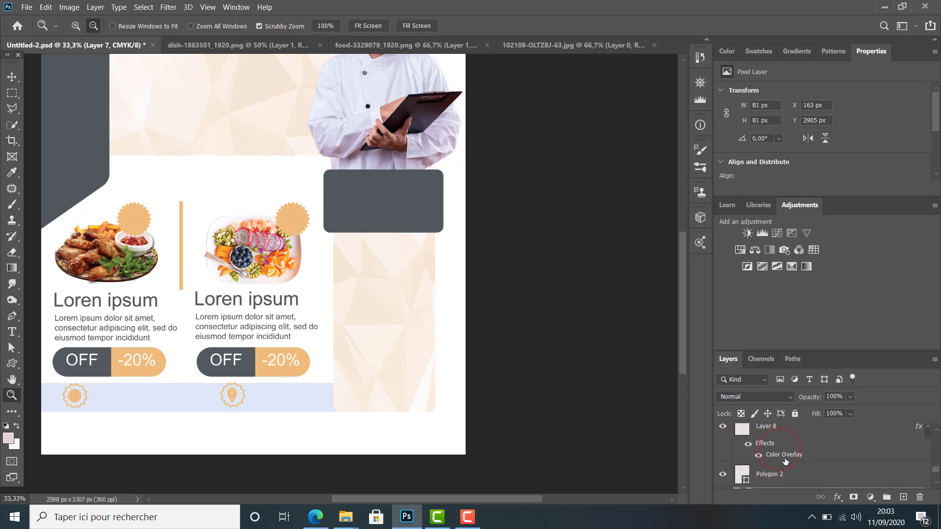
click(781, 474)
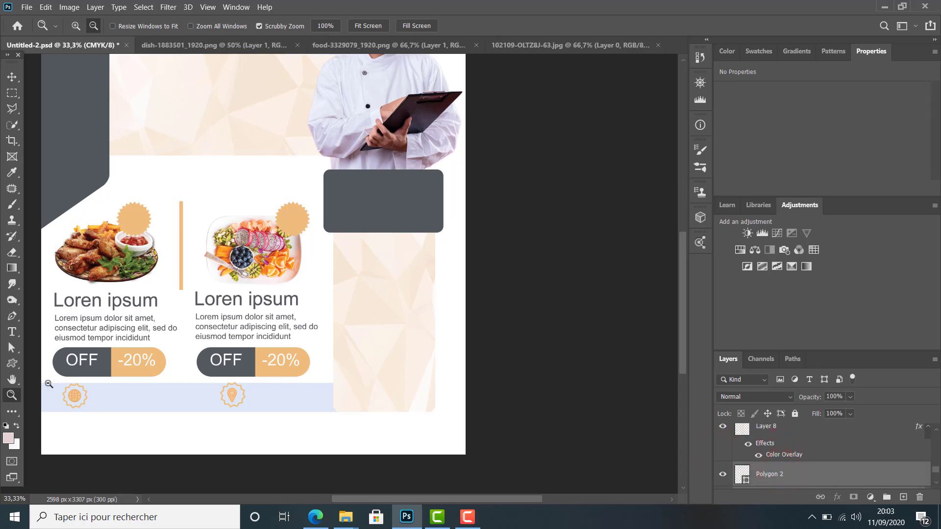
click(11, 77)
drag(79, 397, 78, 398)
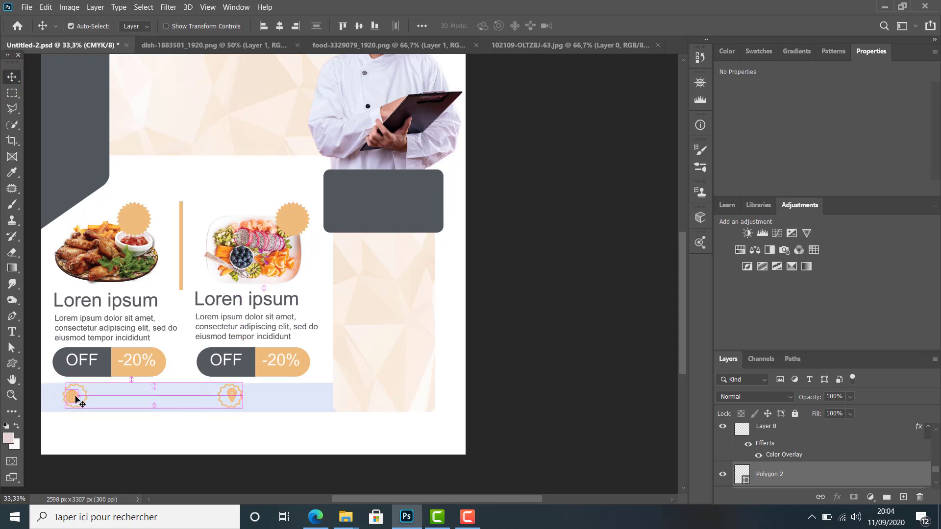
scroll(746, 489, down, 1)
scroll(763, 475, down, 4)
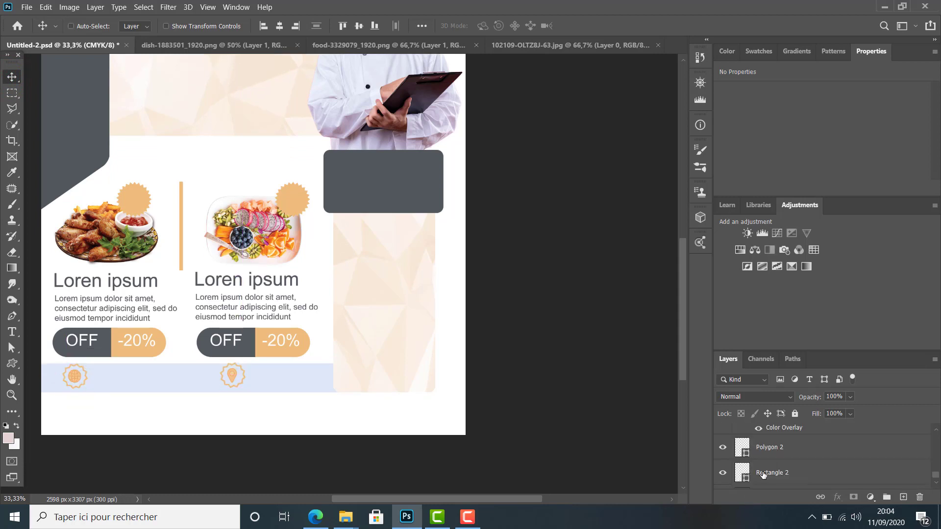
scroll(763, 475, up, 1)
scroll(763, 475, up, 2)
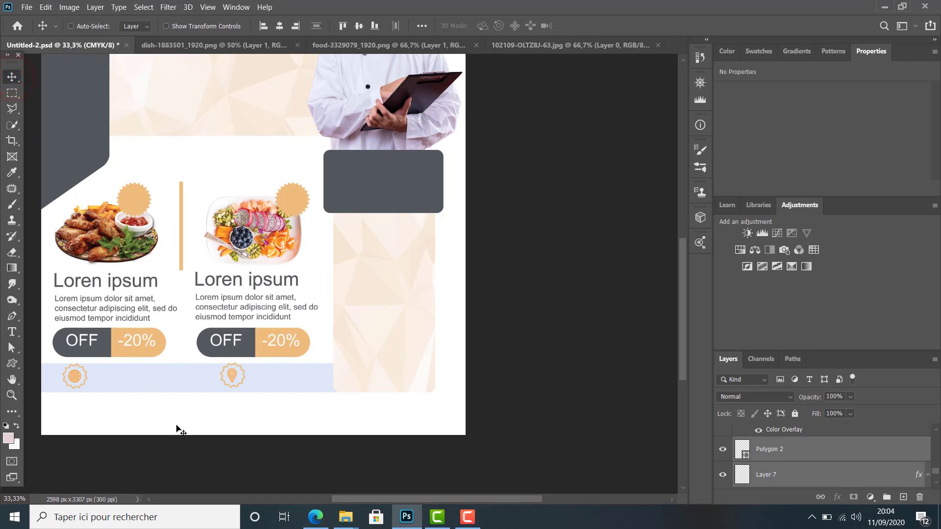
drag(72, 377, 76, 377)
scroll(786, 459, up, 1)
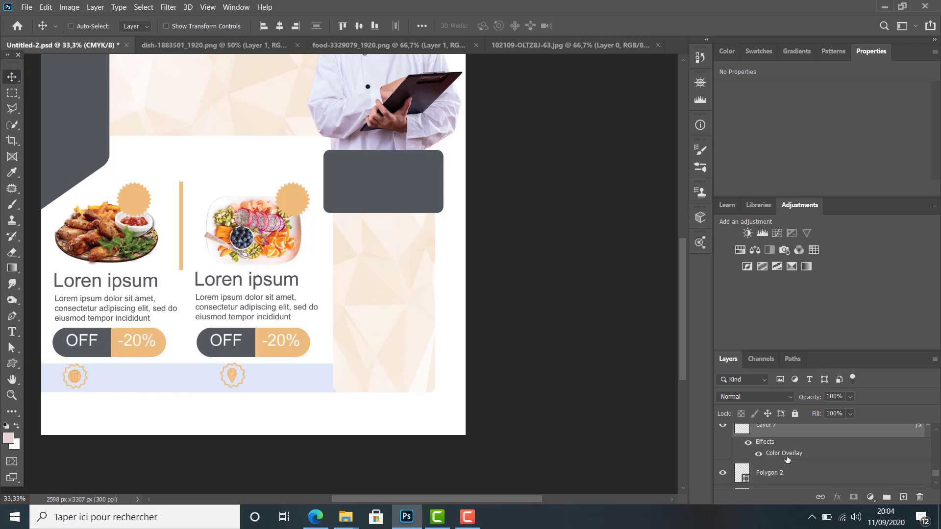
Step: Select the globe layer with the star outline beneath it and move both towards the pale blue band's left end
click(778, 475)
ctrl+click(767, 425)
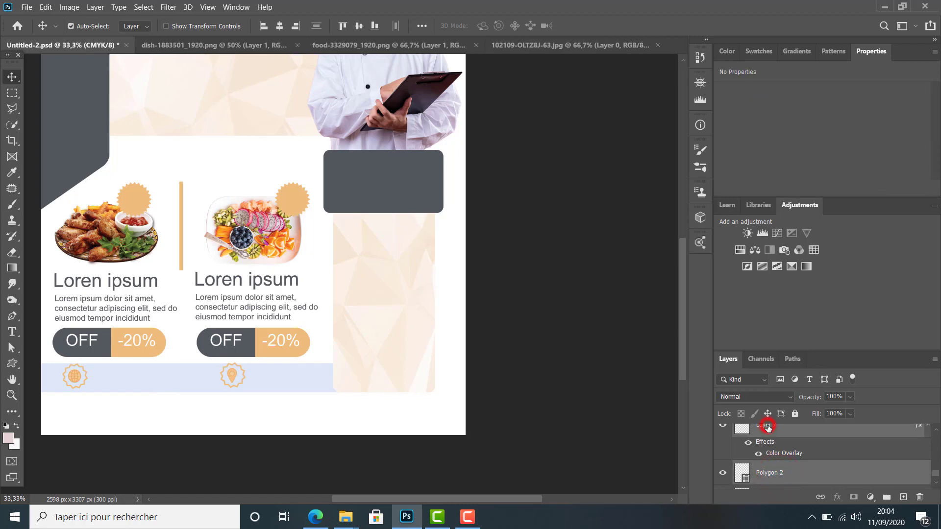
drag(74, 377, 60, 377)
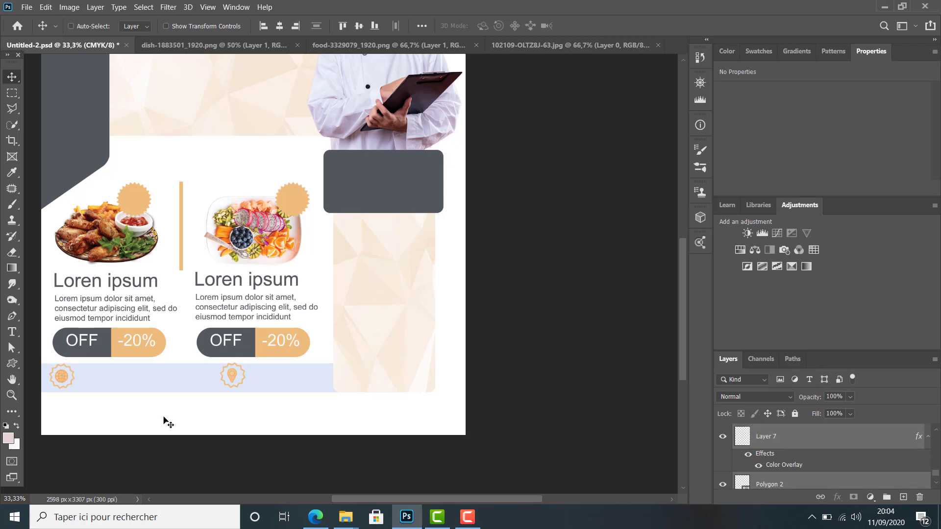
Step: Scale the globe and its star outline down slightly and nudge them further left on the band
key(ctrl+t)
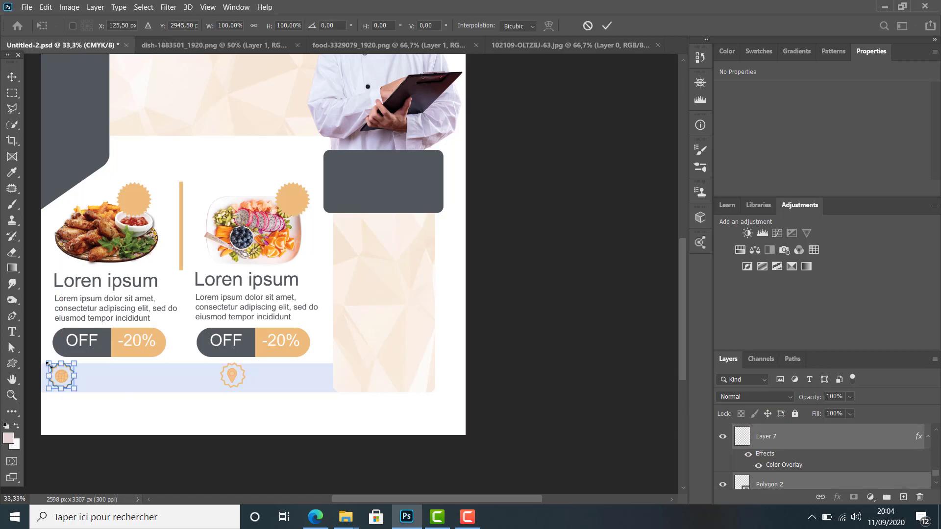
drag(47, 364, 52, 366)
click(12, 77)
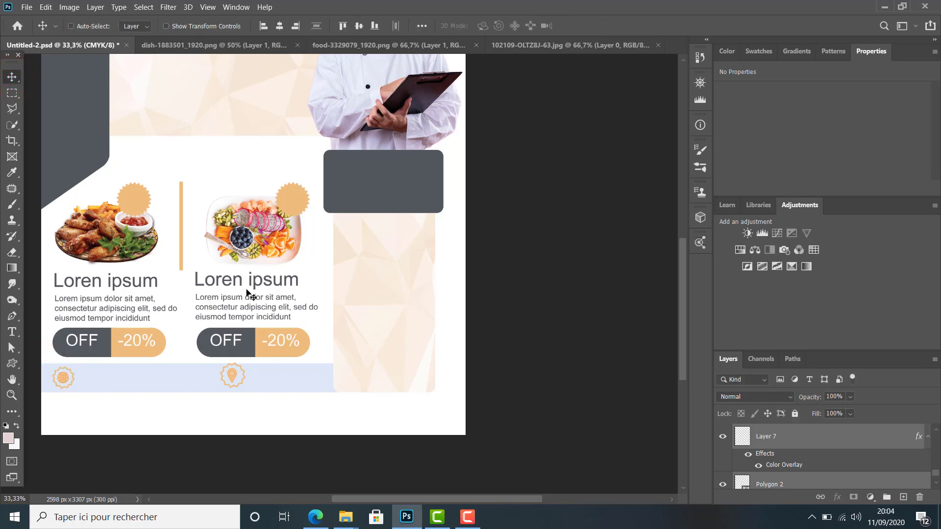
key(shift+Left)
key(shift+Left)
key(ctrl+bracketleft)
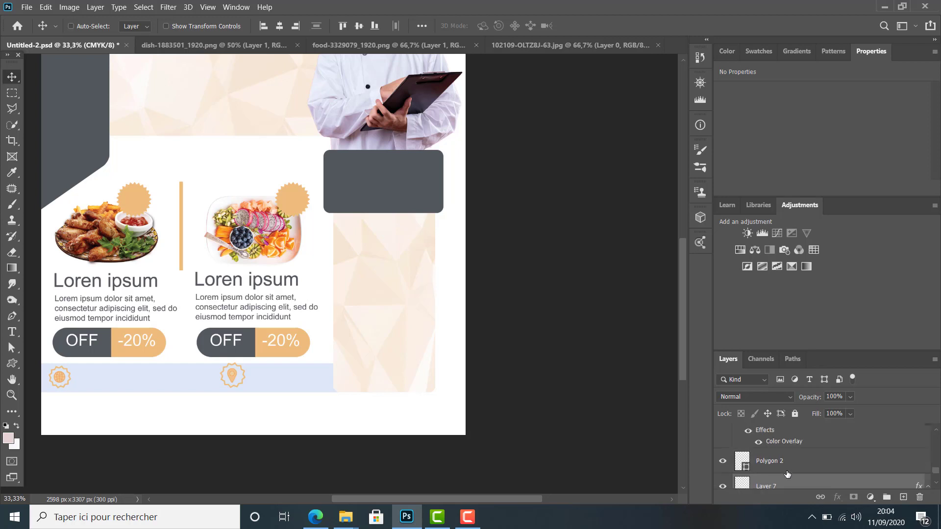
Step: Move the location pin and its star outline beside the globe icon and scale them to about 85%
click(784, 469)
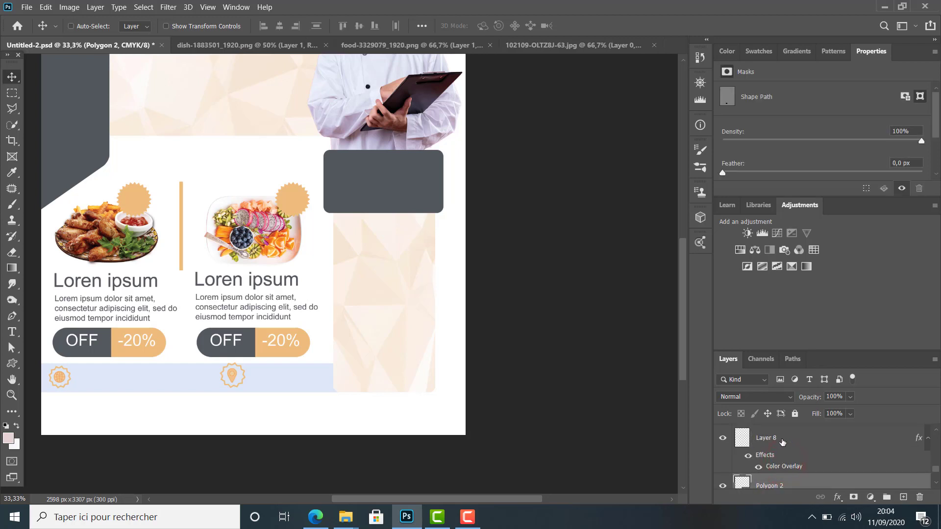
shift+click(782, 442)
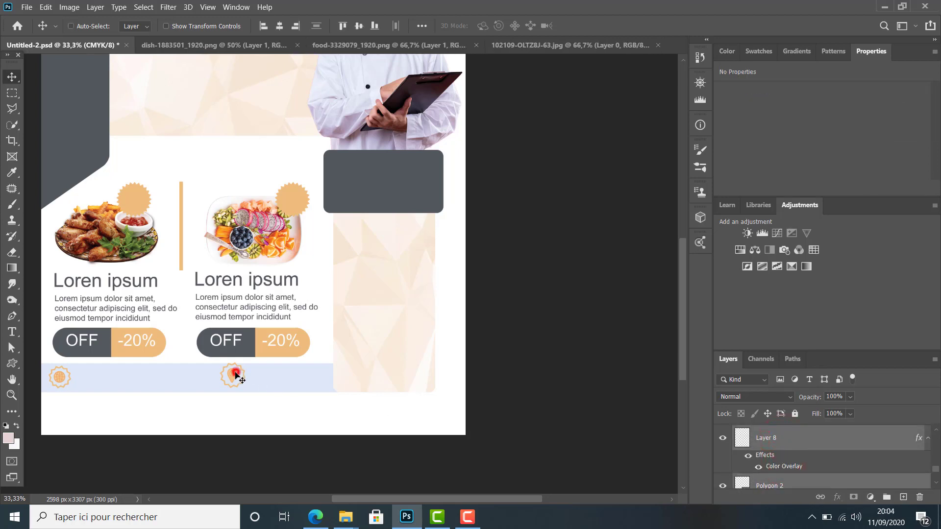
drag(236, 375, 105, 375)
key(ctrl+t)
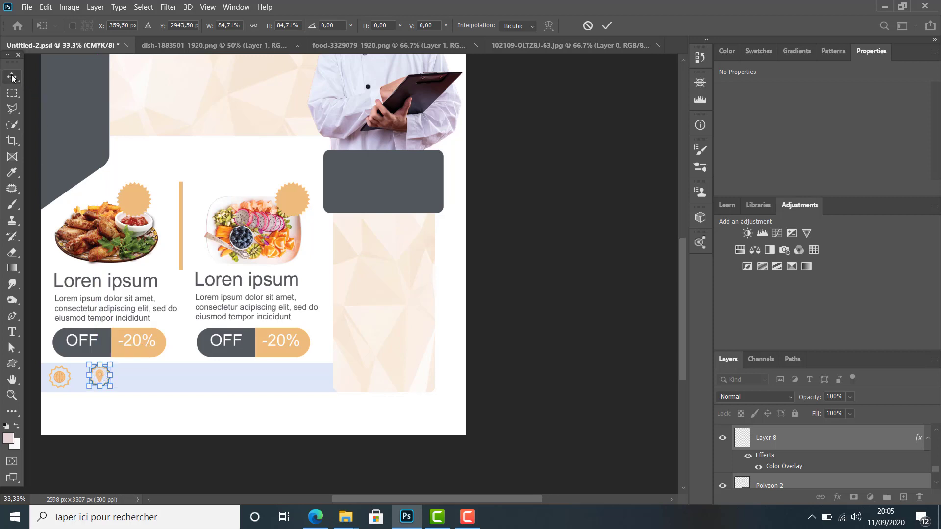
click(12, 77)
click(101, 381)
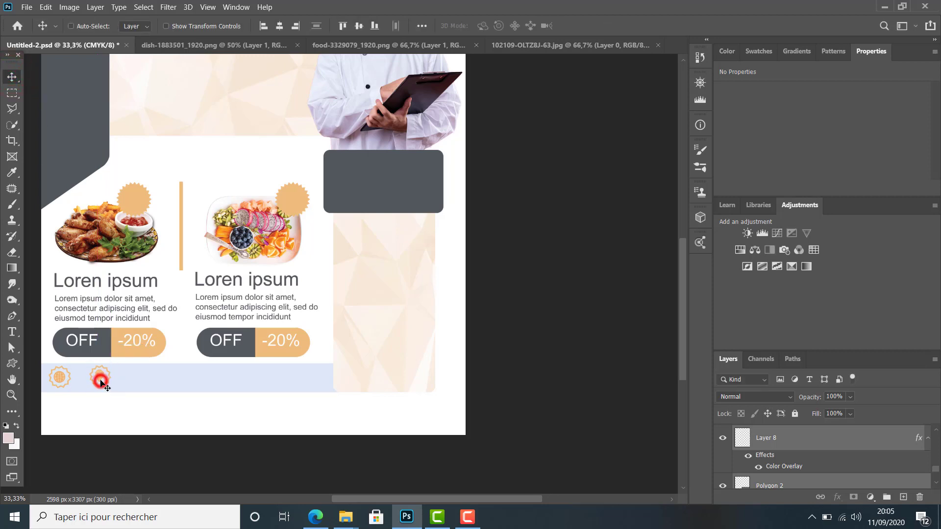
Step: Enlarge the location pin and its star outline to about 107% and move them right, below the end of the first discount button
key(ctrl+t)
drag(108, 383, 111, 387)
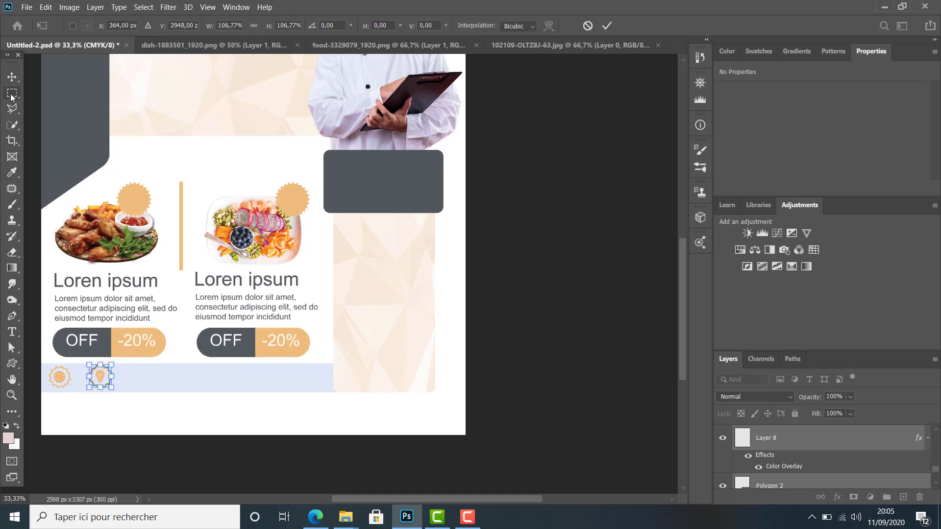
click(16, 74)
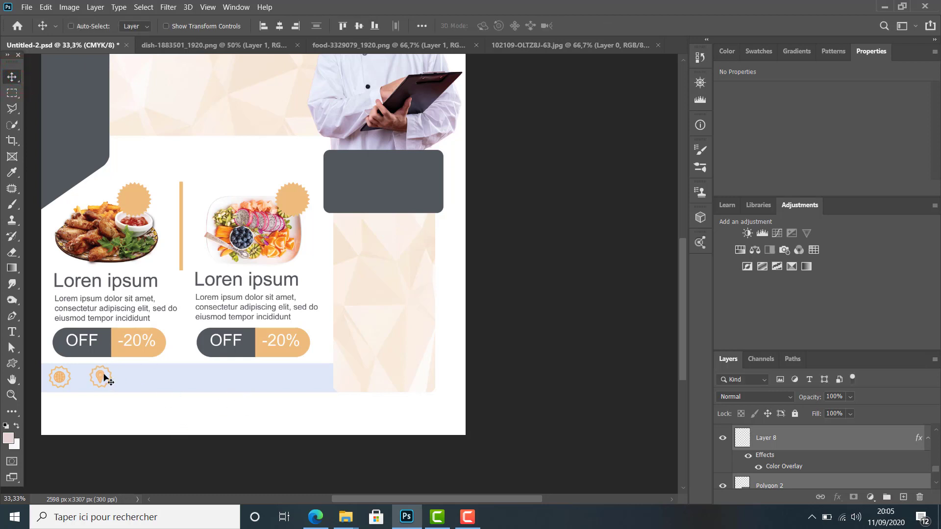
drag(104, 376, 170, 384)
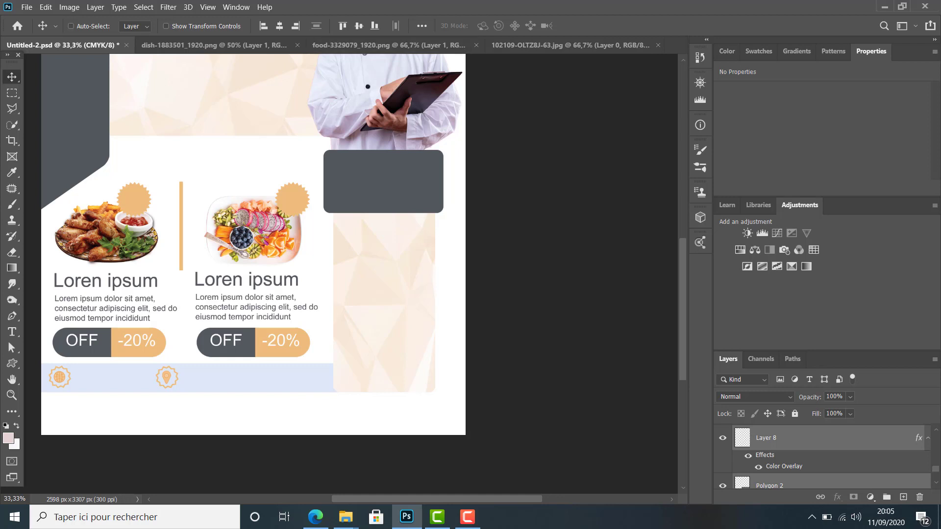
Step: Add a placeholder paragraph text box right of the location pin, above the pin layer, with the font size at 8 pt
click(822, 440)
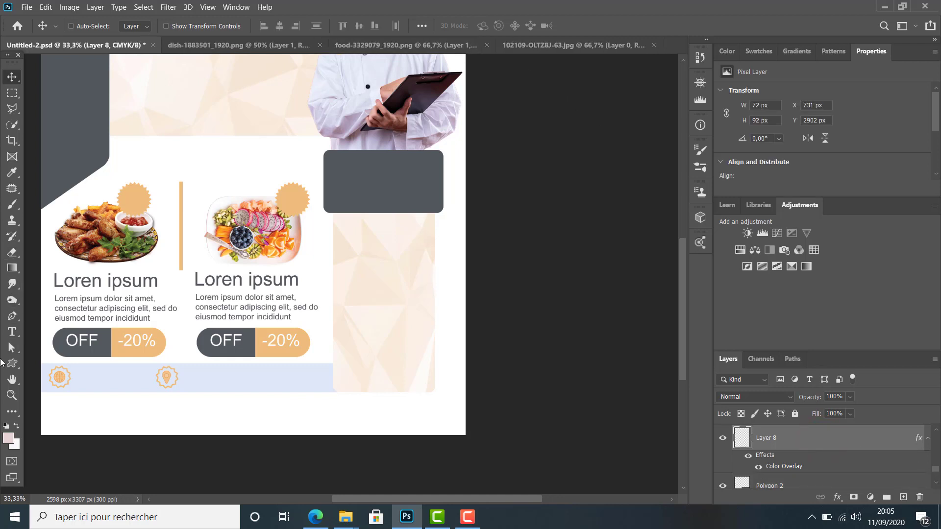
click(11, 331)
drag(197, 368, 342, 405)
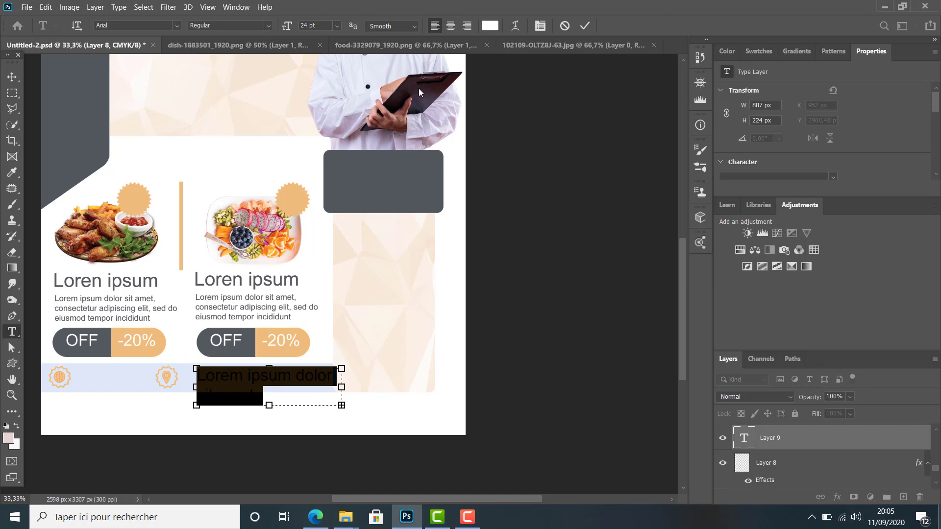
mouse_move(290, 25)
mouse_down()
mouse_move(279, 24)
mouse_move(287, 25)
mouse_up()
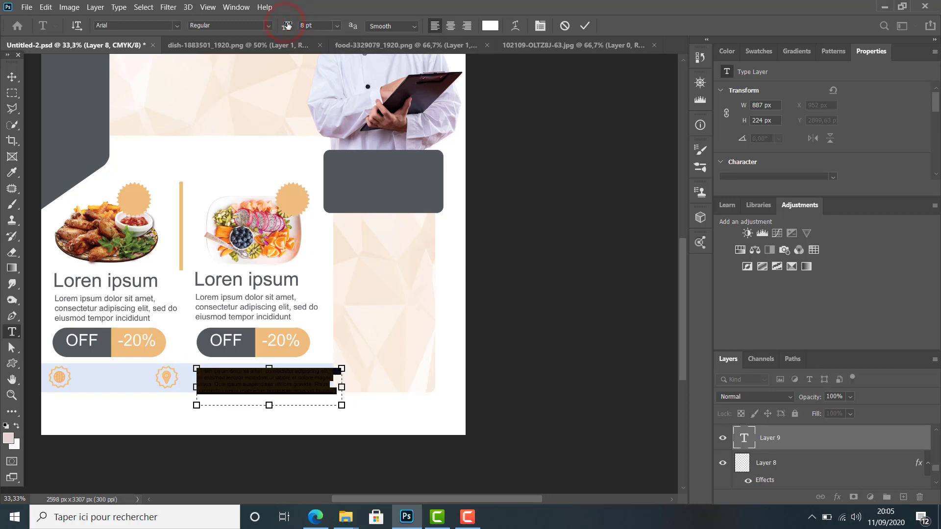
click(12, 77)
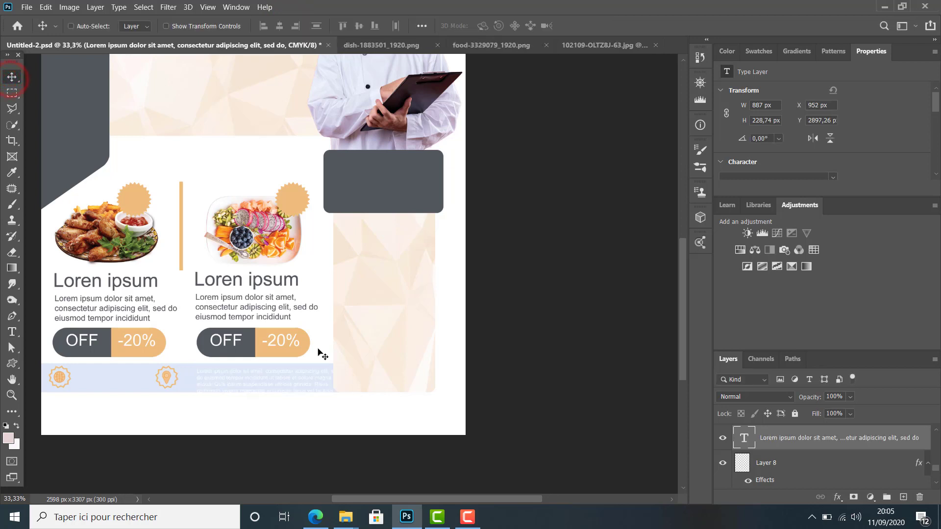
Step: Delete the end of the placeholder paragraph beside the location pin so it stops after "Quis ipsum suspendisse"
double_click(317, 386)
click(328, 395)
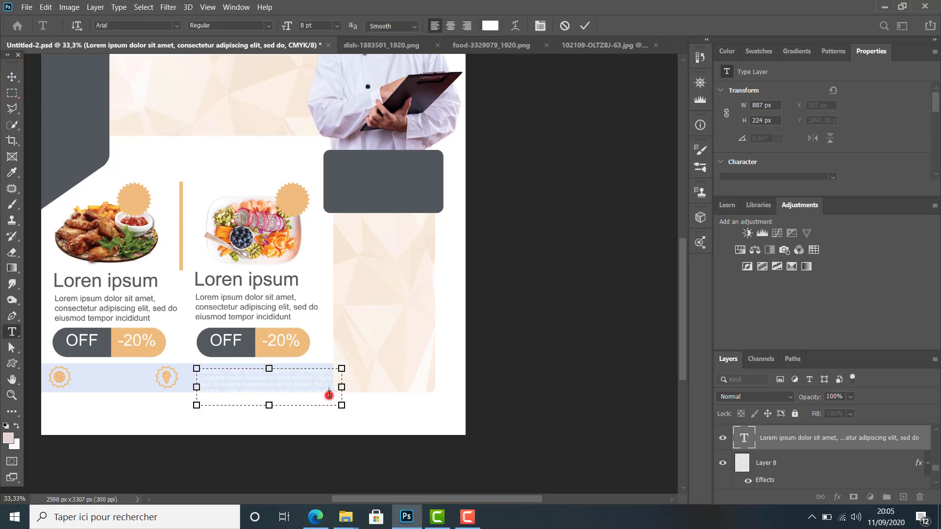
drag(329, 395, 274, 376)
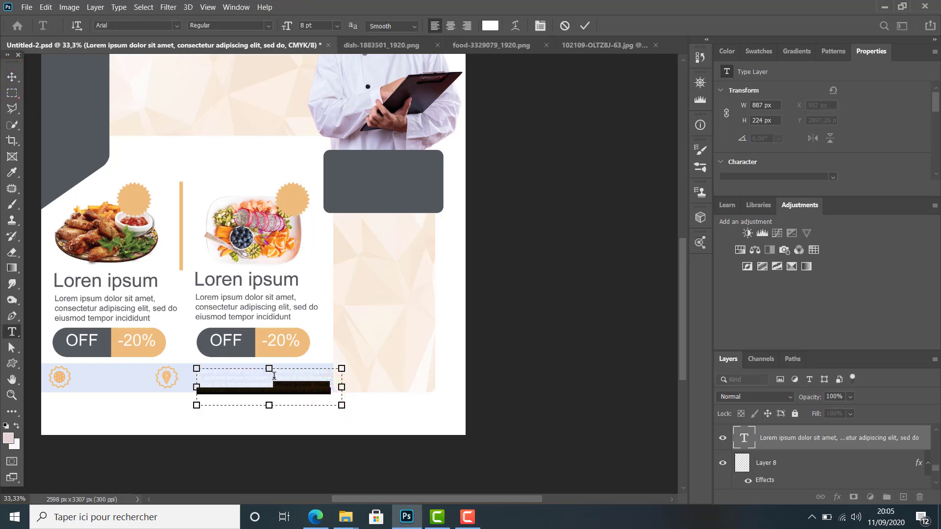
key(BackSpace)
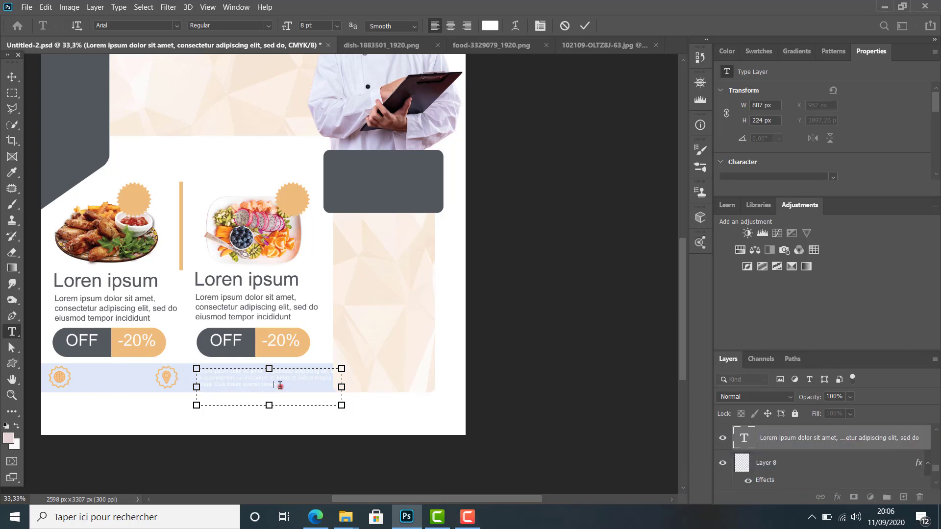
Step: Recolor the whole band paragraph to dark grey 52575d, sampled from the rounded rectangle below the chef
key(ctrl+a)
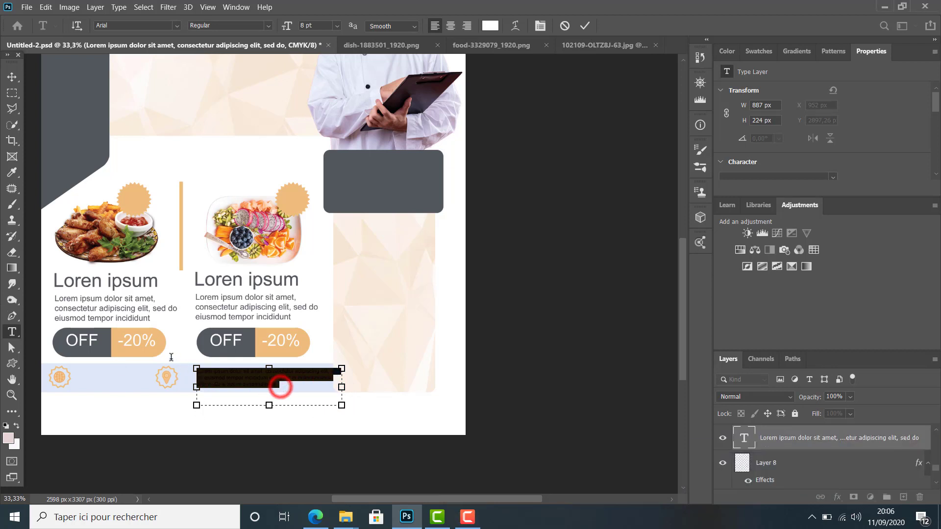
click(491, 26)
click(346, 178)
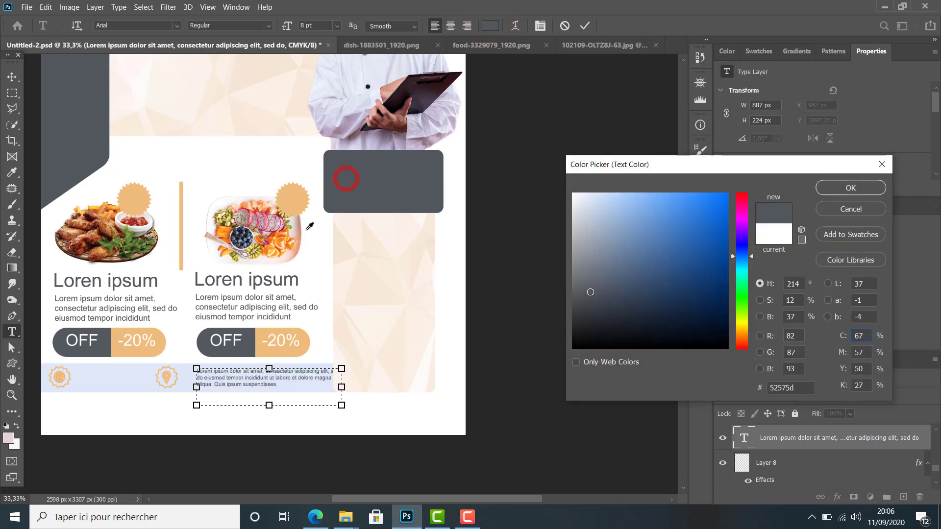
click(828, 189)
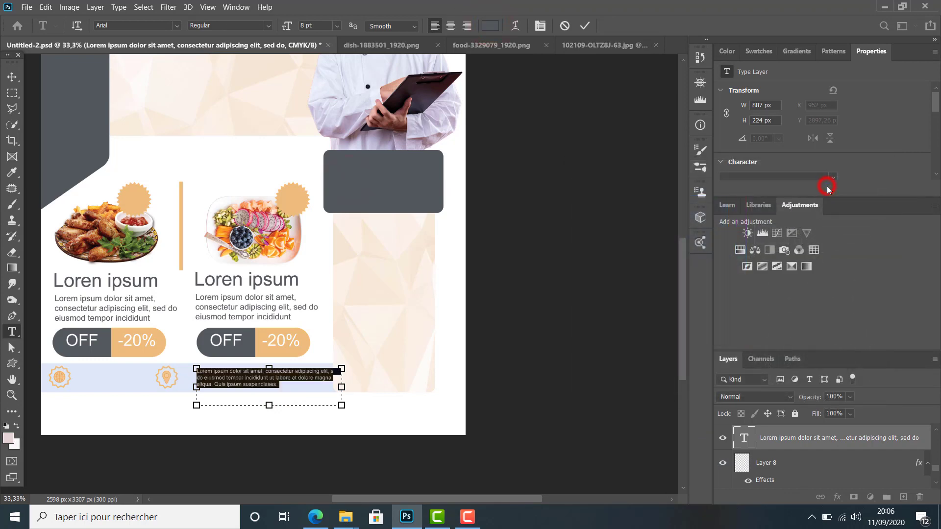
click(12, 77)
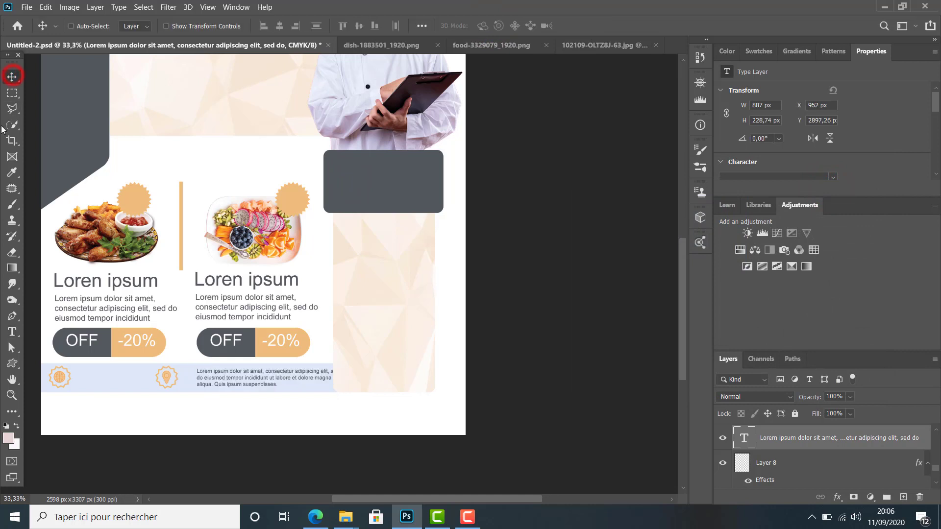
Step: Trim the band paragraph so that it ends at "sed do eiusmod tempor"
double_click(278, 386)
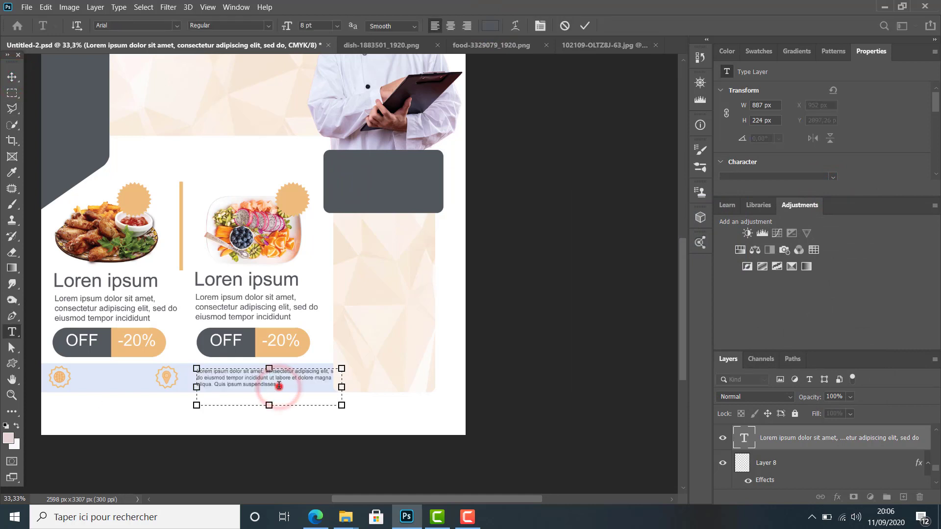
drag(278, 384, 244, 378)
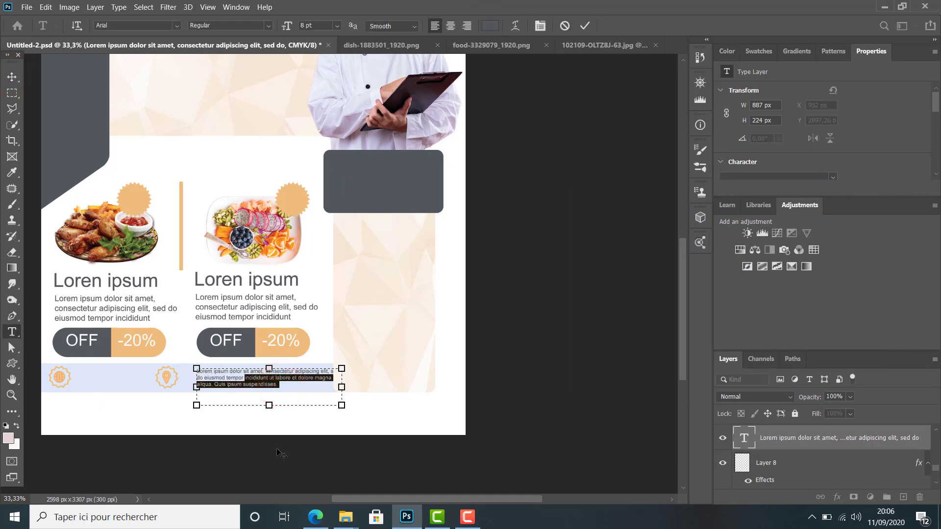
key(BackSpace)
key(BackSpace)
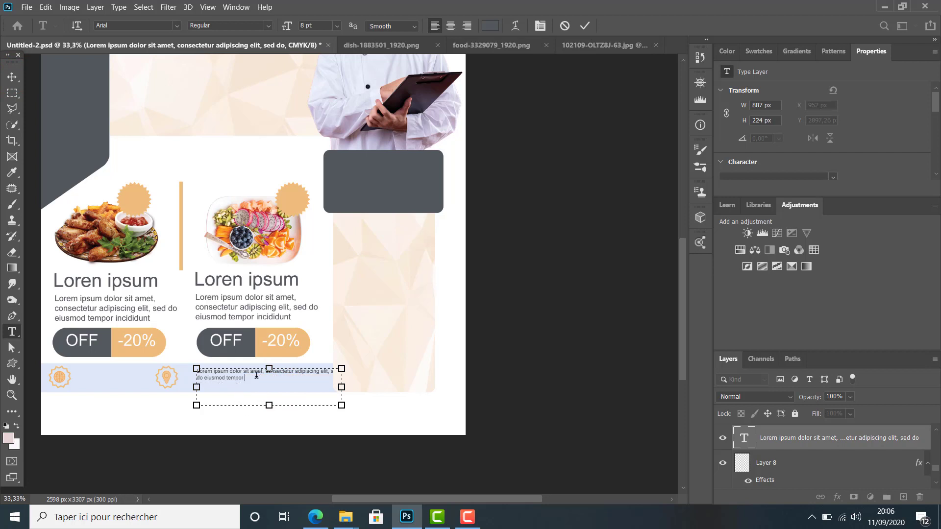
Step: Set the whole band paragraph to Arial Bold with a font size of 10 pt
triple_click(256, 376)
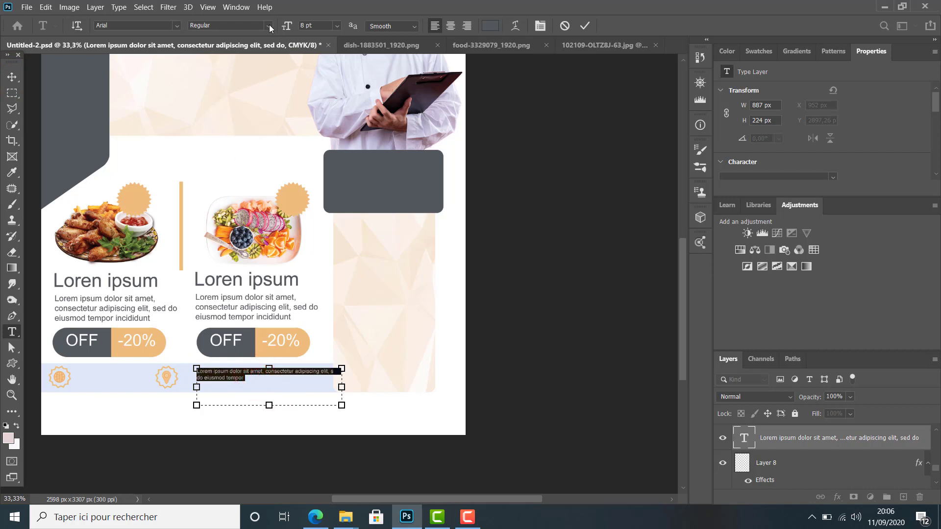
click(269, 25)
click(236, 94)
click(12, 77)
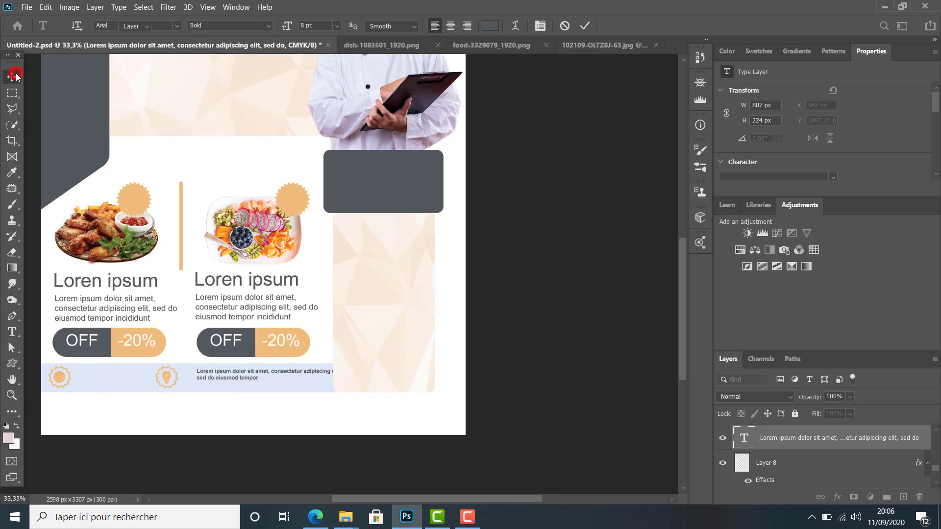
key(t)
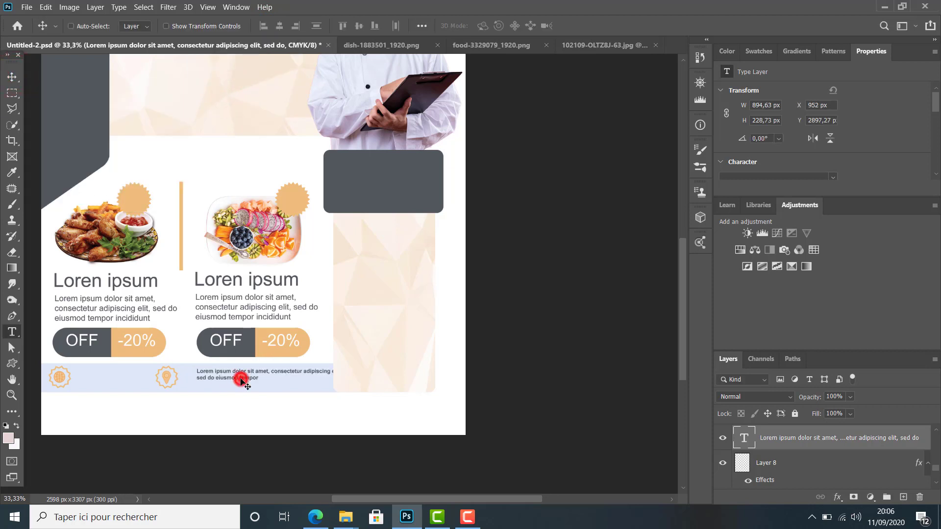
click(240, 381)
key(ctrl+a)
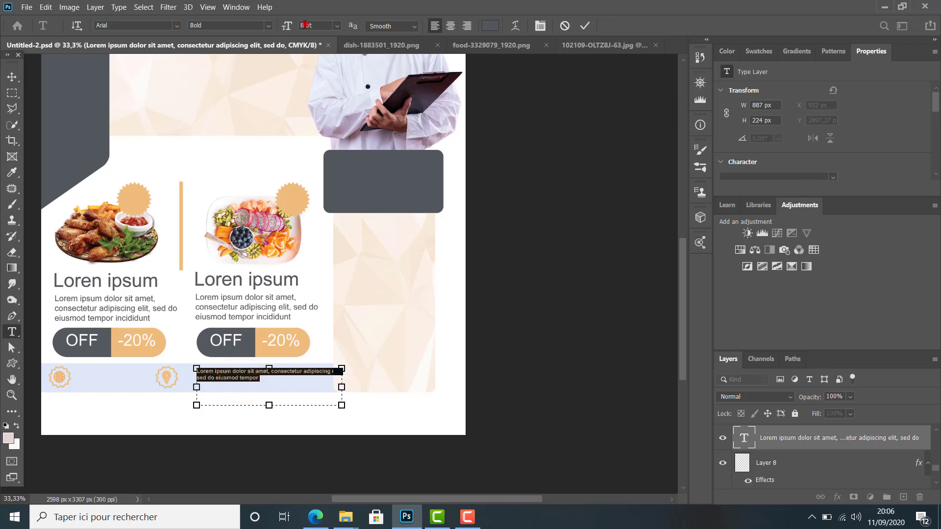
key(Return)
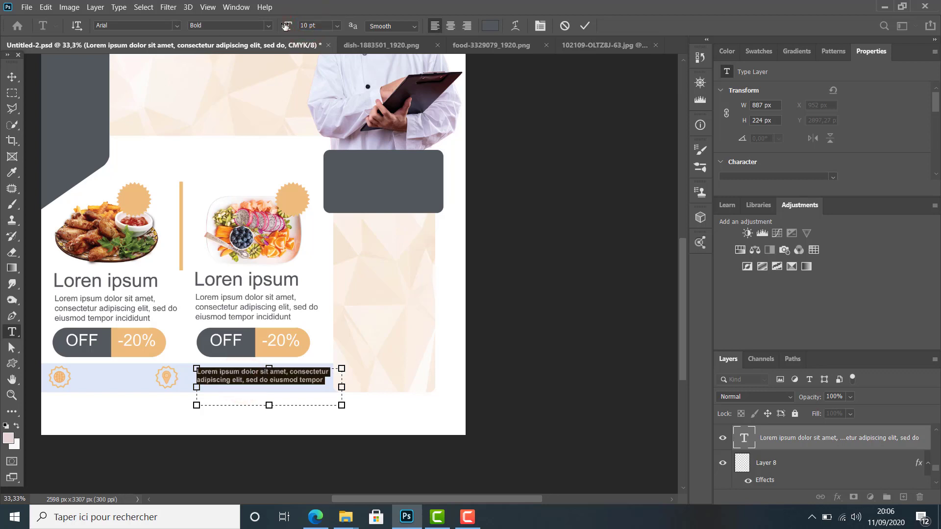
Step: Shorten the band paragraph to end at "adipiscing" and narrow its text box to about 609 px
click(321, 385)
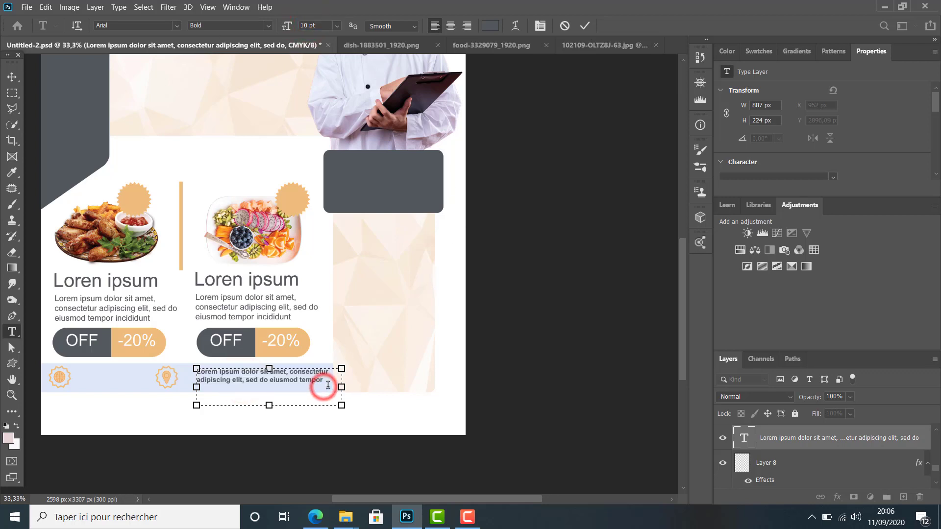
drag(324, 386, 231, 380)
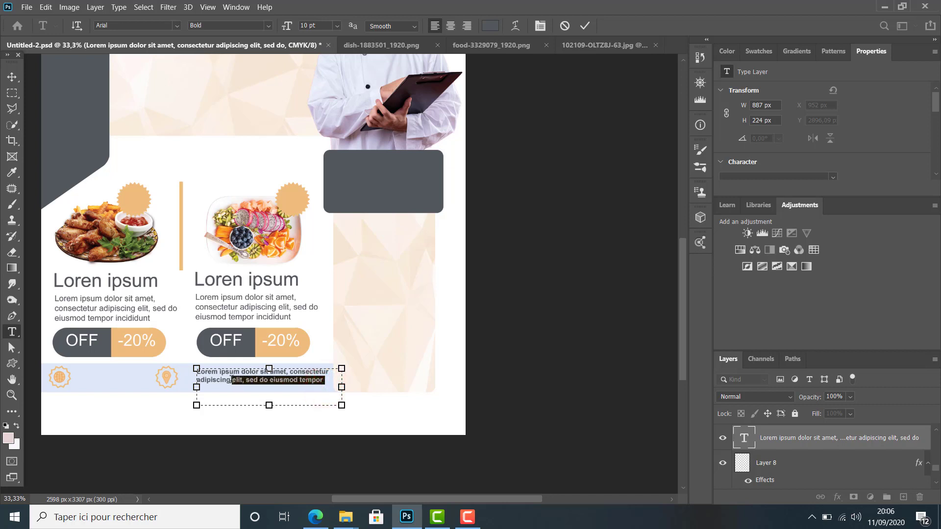
key(BackSpace)
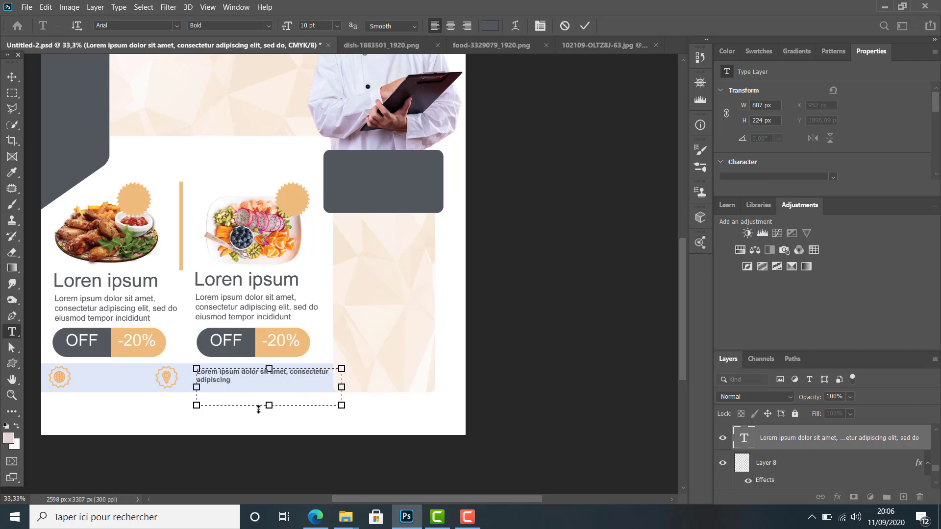
drag(341, 387, 296, 388)
click(12, 77)
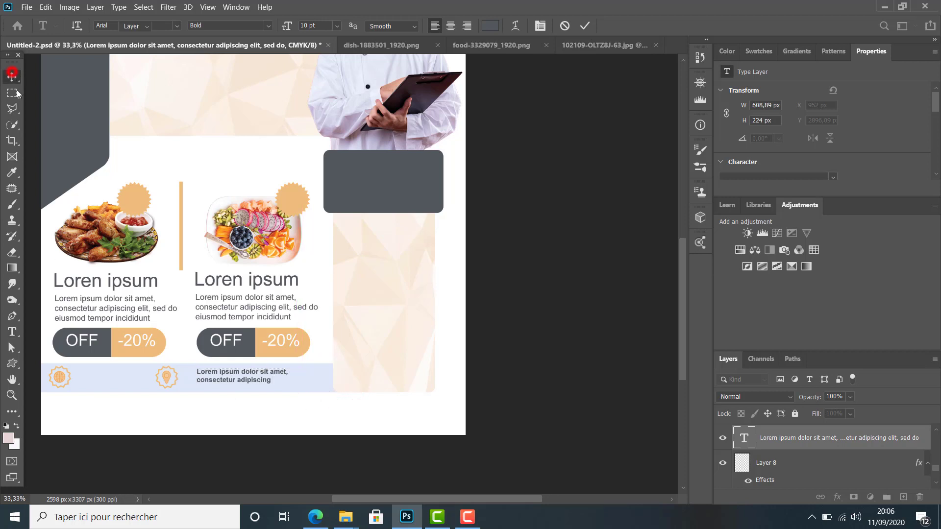
Step: Move the band text close to the location pin, and place a duplicate of it beside the globe icon
drag(219, 375, 208, 376)
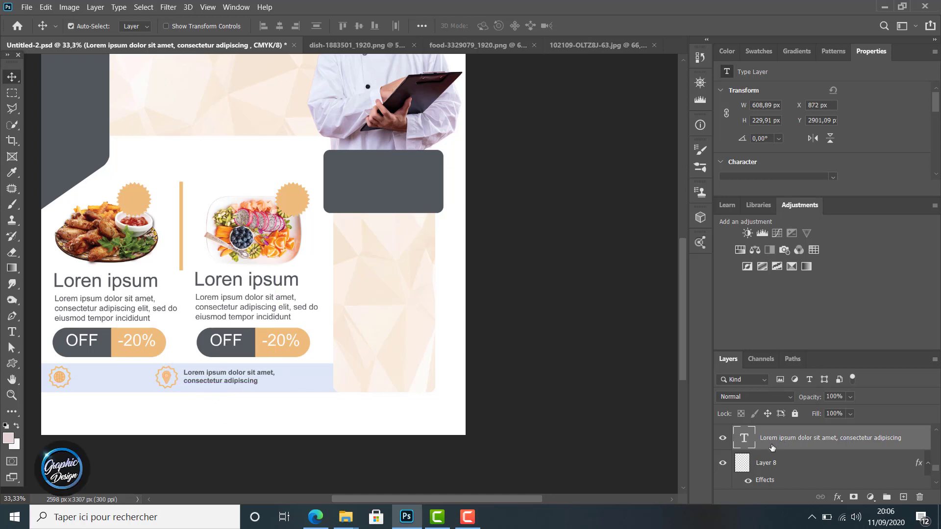
key(ctrl+j)
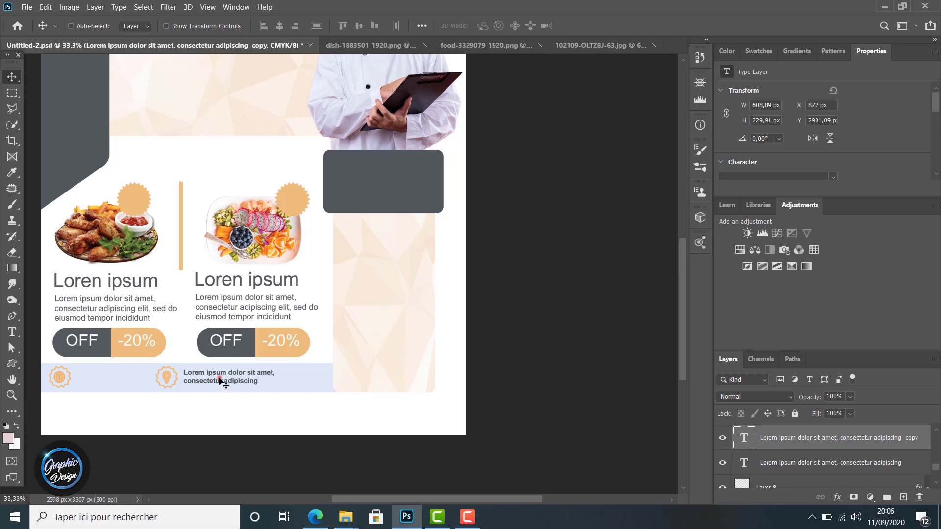
drag(219, 380, 108, 381)
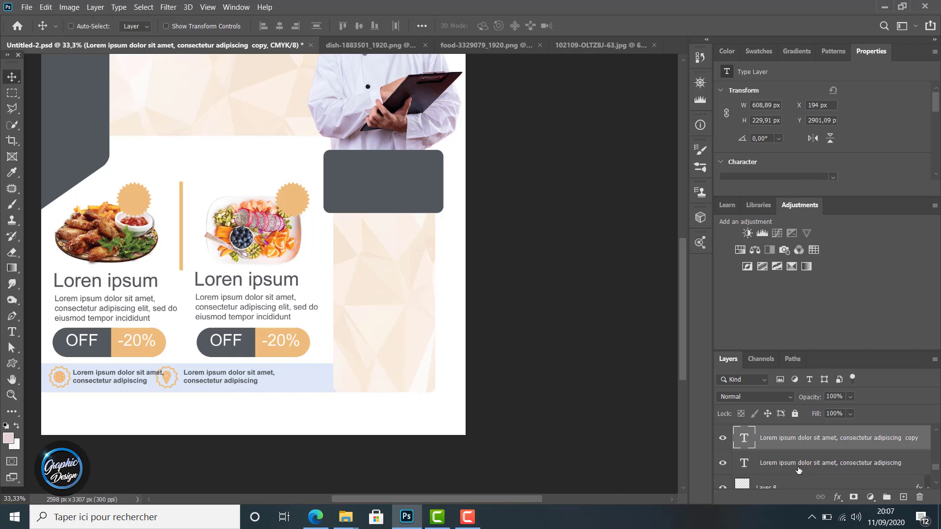
Step: Try to nudge the location pin, its star outline and its text together along the band, and undo the nudges
scroll(799, 470, down, 1)
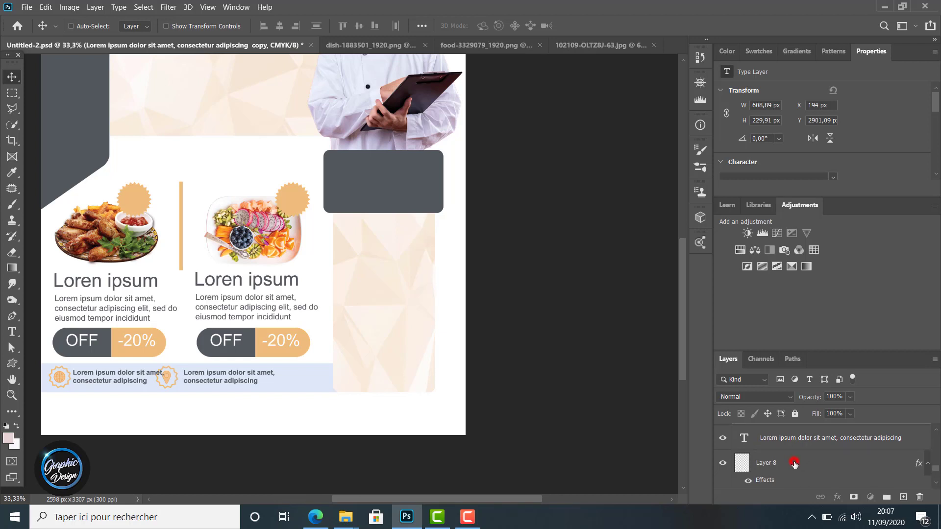
click(795, 463)
scroll(795, 465, down, 2)
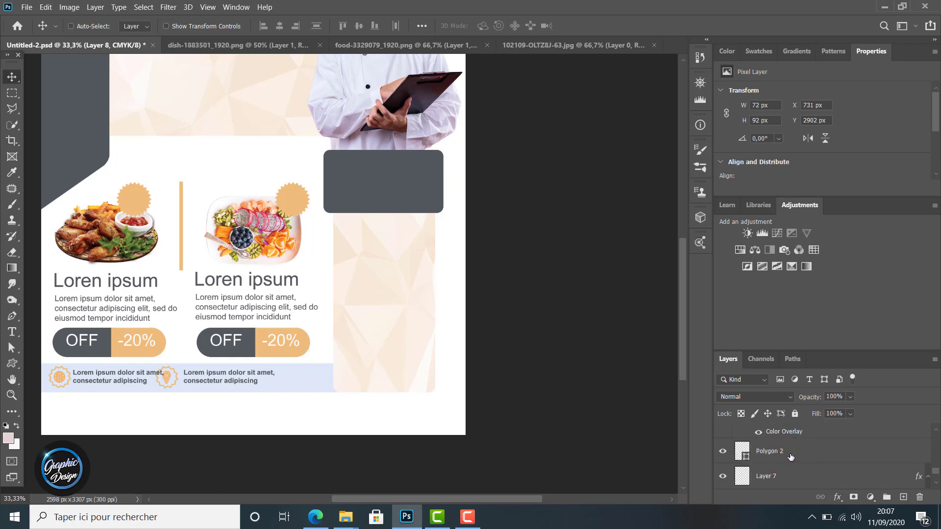
click(790, 455)
click(724, 454)
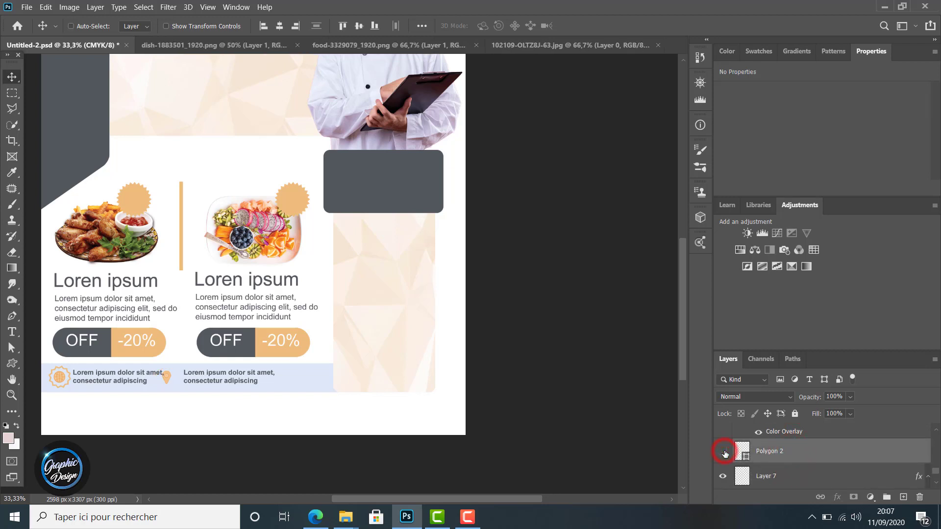
click(723, 453)
scroll(772, 455, up, 2)
scroll(773, 454, up, 1)
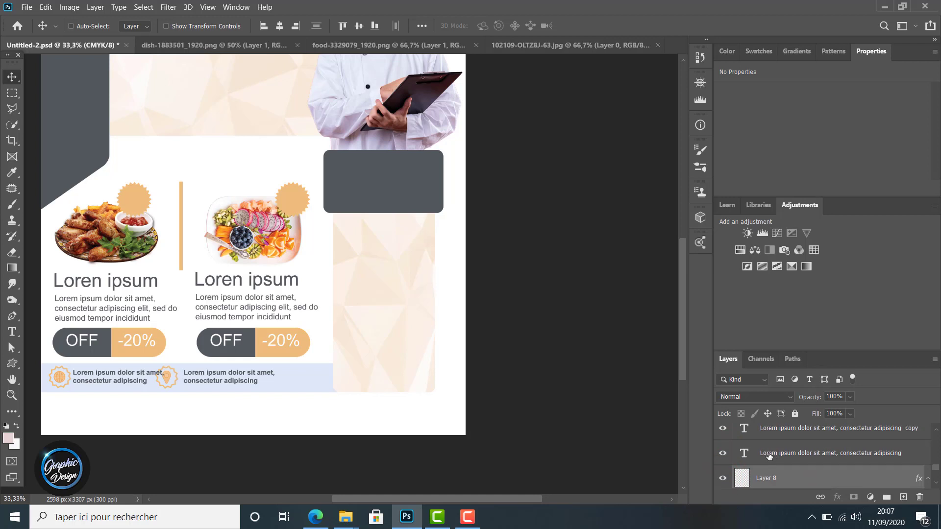
click(768, 456)
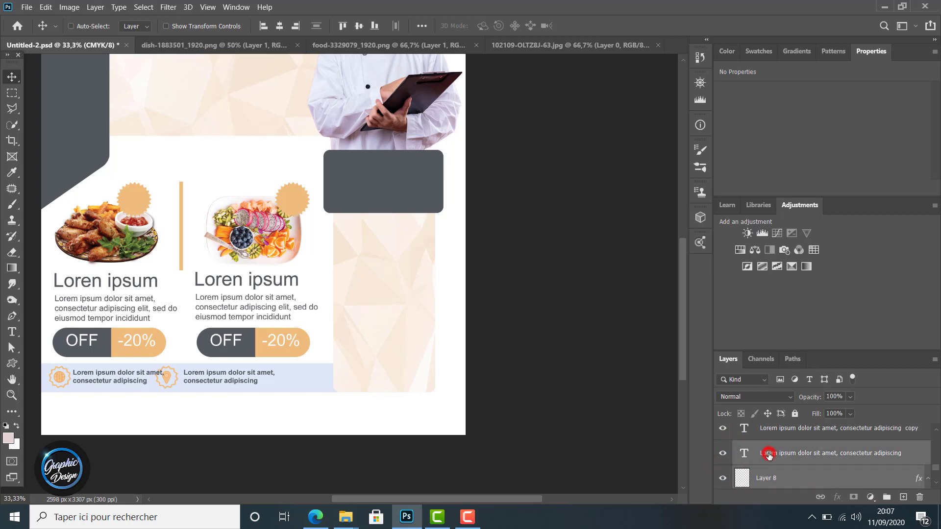
key(Right)
key(Right)
key(Right)
key(Right)
key(Right)
key(Right)
key(Right)
key(Right)
key(Right)
key(Right)
key(Left)
key(Left)
key(Left)
key(Left)
key(Left)
key(Left)
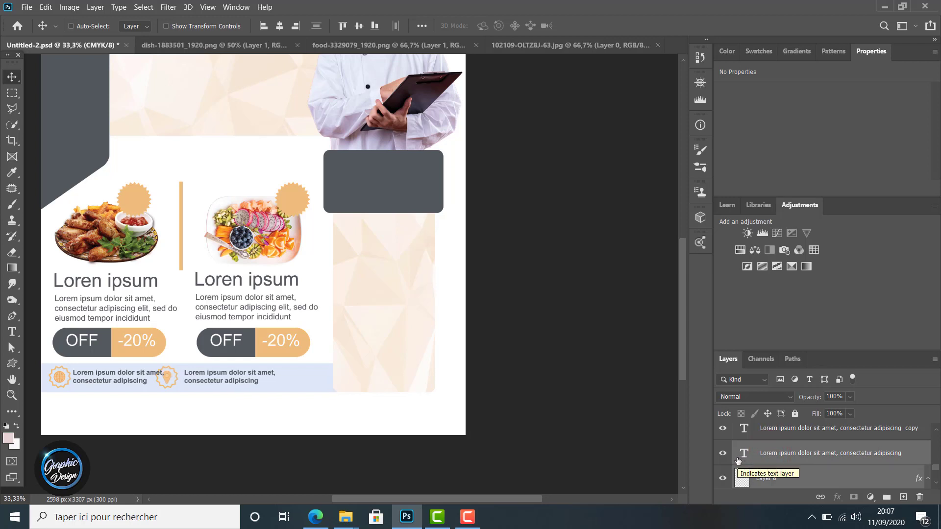
key(Left)
key(Left)
key(Left)
key(Right)
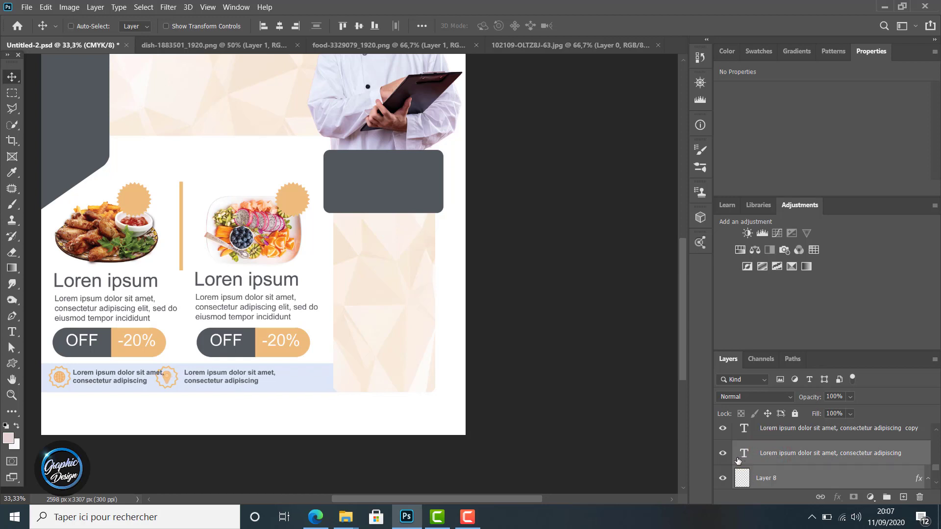
key(Left)
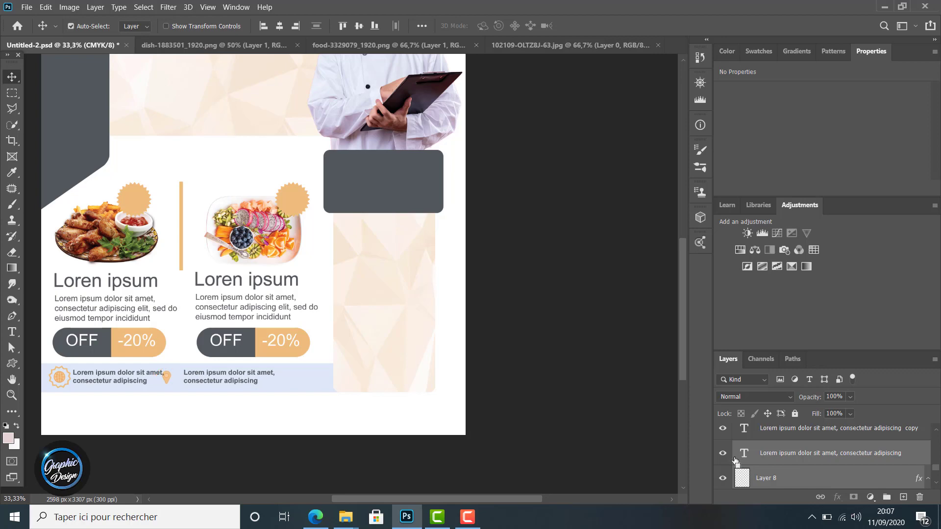
click(46, 7)
click(72, 31)
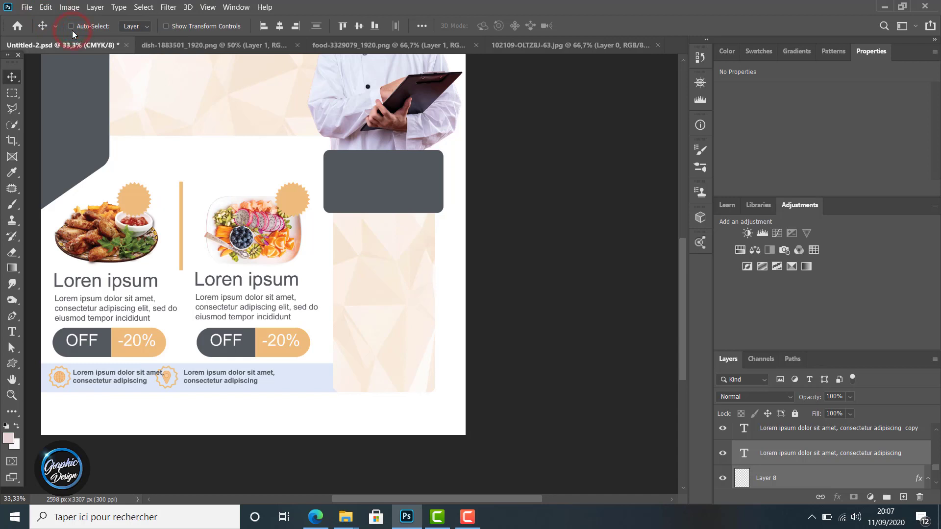
Step: Nudge the location pin, its star outline and its text together rightward along the band, clear of the globe's text
click(771, 474)
click(722, 454)
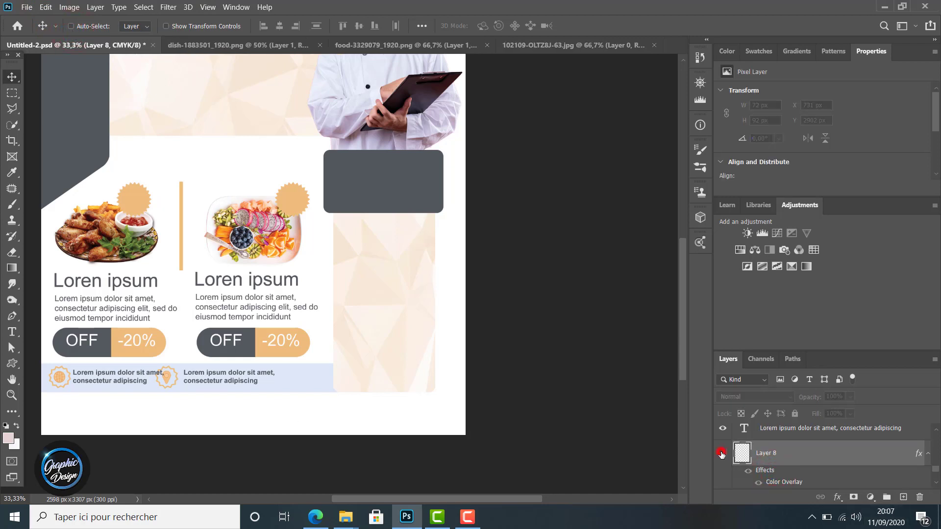
click(721, 453)
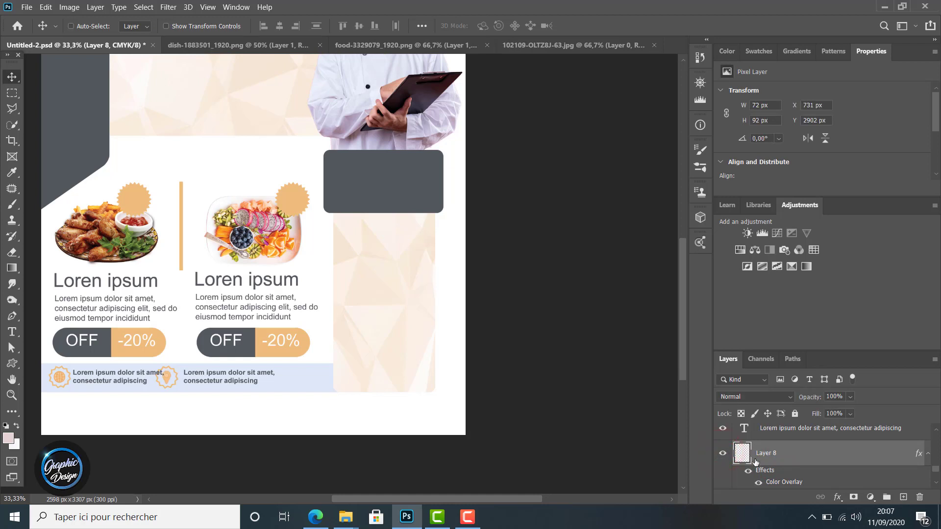
scroll(751, 484, down, 1)
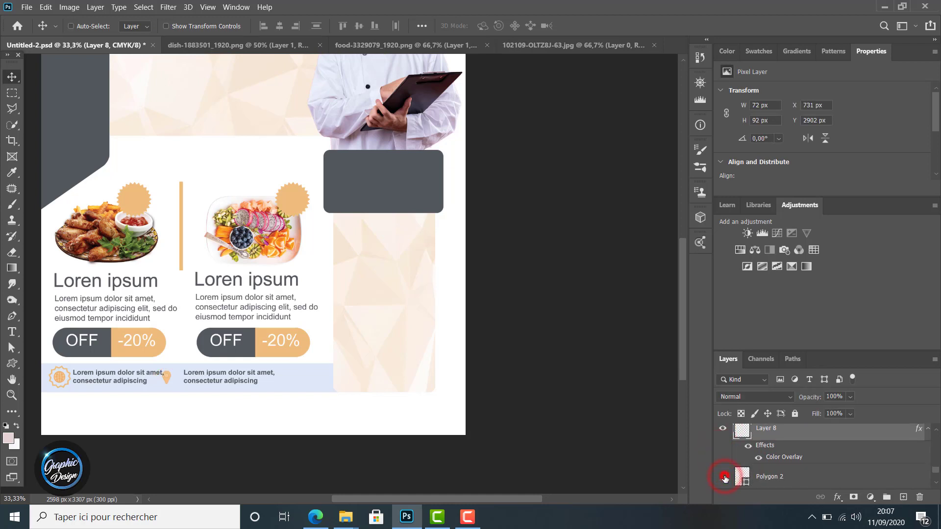
click(777, 478)
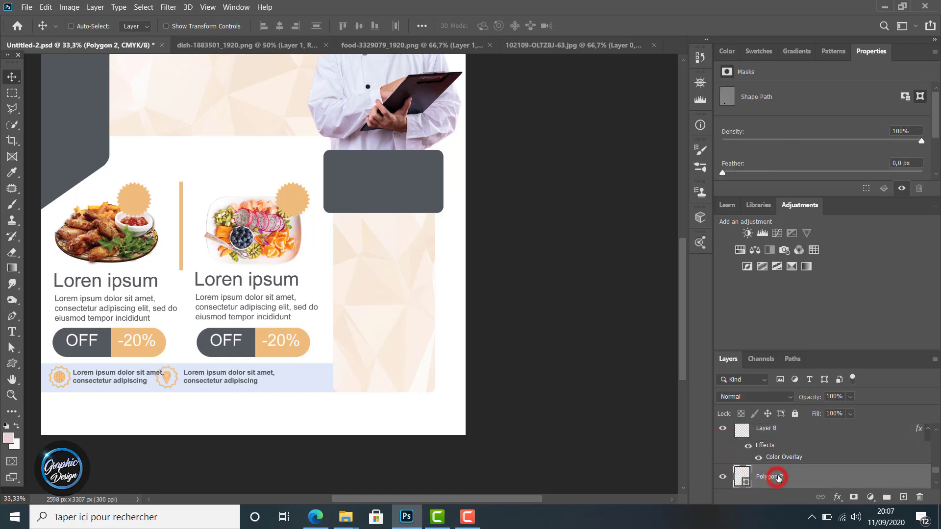
ctrl+click(786, 430)
scroll(787, 445, up, 1)
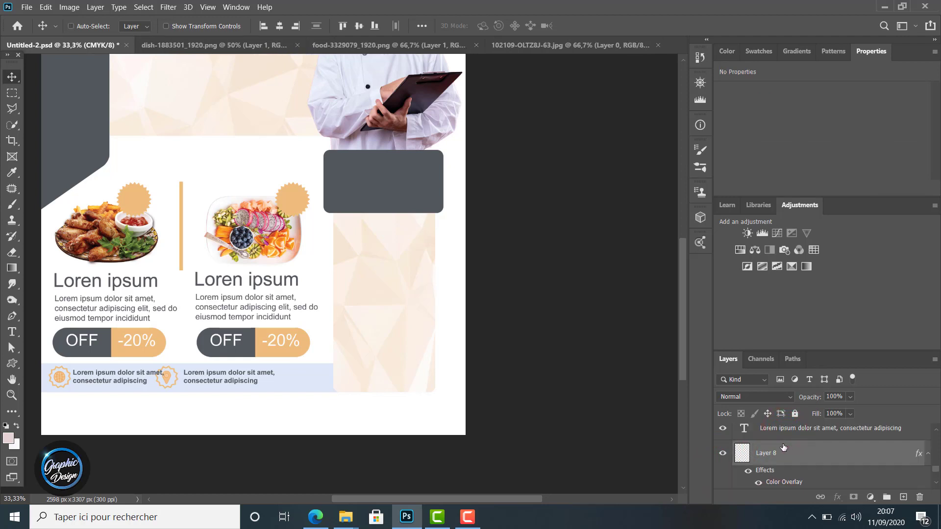
click(724, 429)
click(723, 429)
ctrl+click(780, 430)
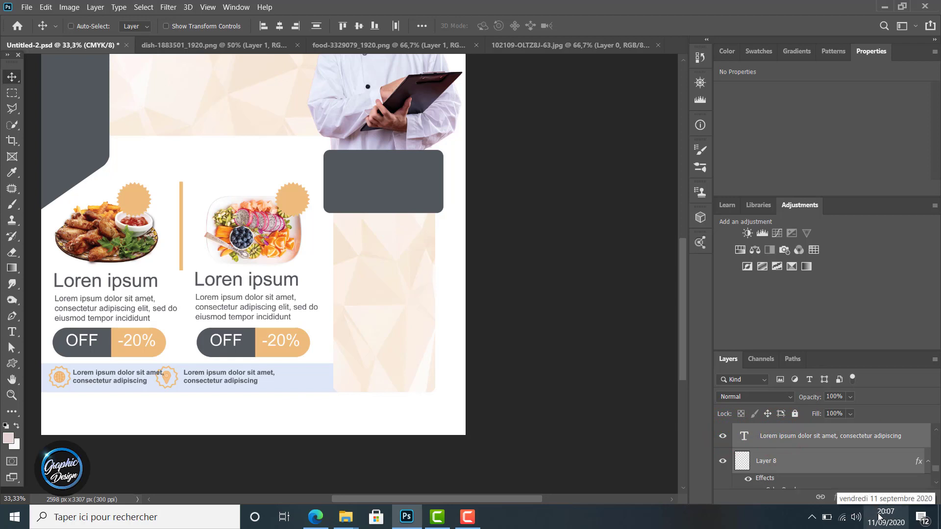
key(shift+Right)
key(Right)
key(Right)
key(Right)
key(Right)
key(Right)
key(Right)
key(Right)
key(Right)
key(Right)
key(Right)
key(Right)
key(Right)
key(Right)
key(Right)
key(Right)
key(Right)
key(Right)
key(Right)
key(Right)
key(Right)
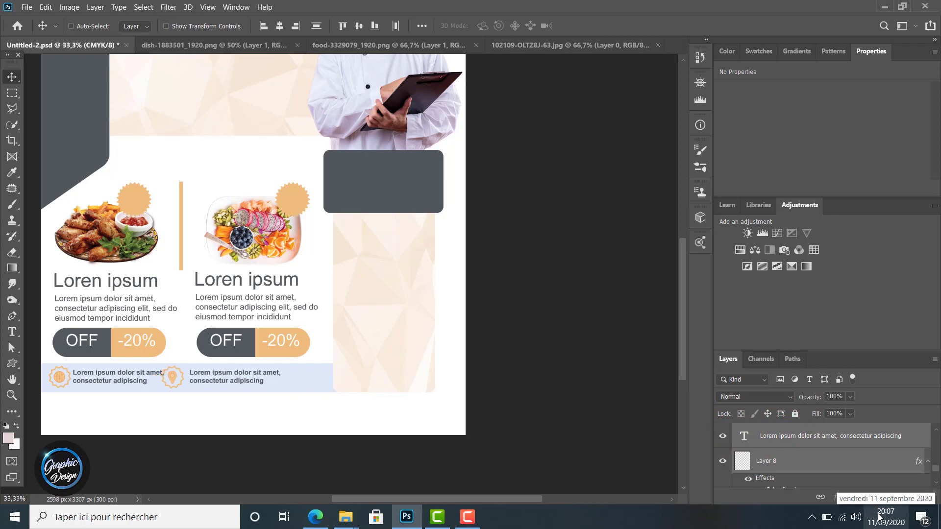
key(Right)
key(Right)
key(Right)
key(Right)
key(Right)
key(Right)
key(Right)
key(Right)
key(Right)
key(Right)
key(Right)
key(Right)
key(Right)
key(Right)
key(Right)
key(Right)
key(Right)
key(Right)
key(Right)
key(Right)
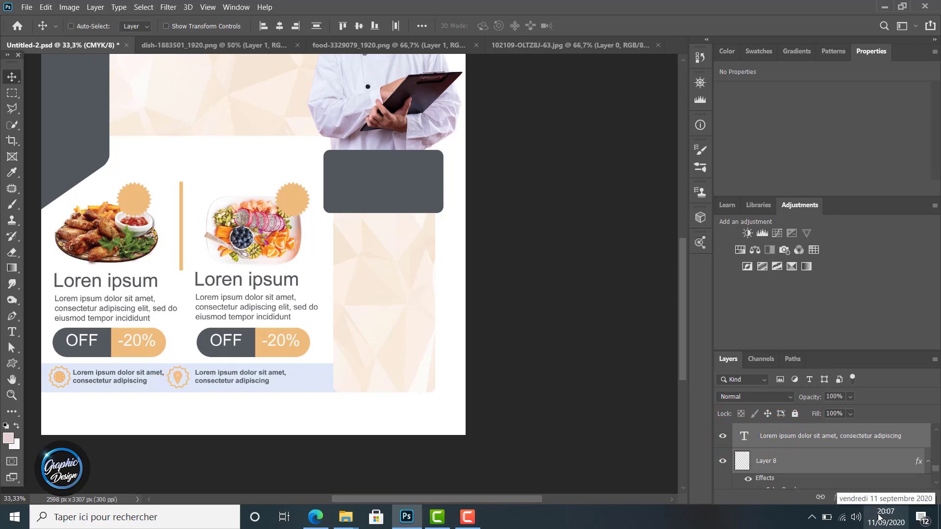
key(Right)
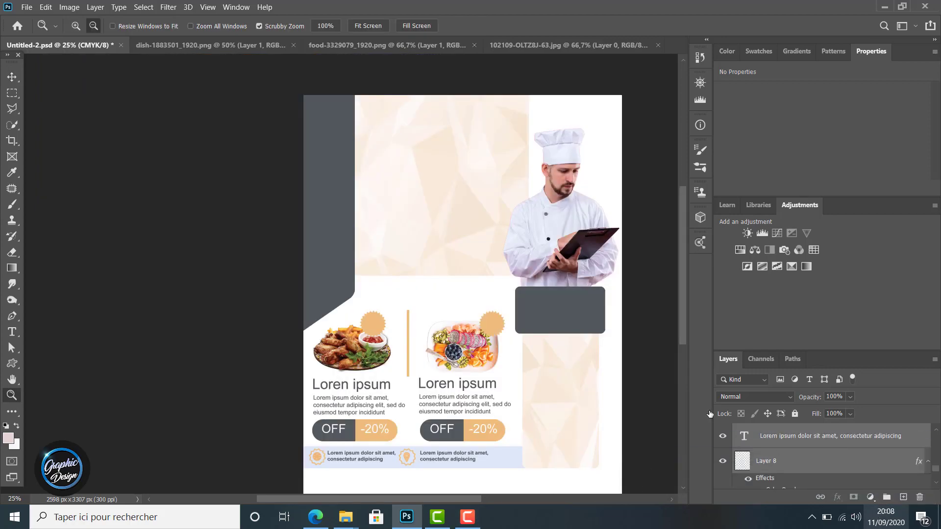
Step: Make the topmost star badge layer active in the flyer, then open the image Qrcode_wikipedia_fr_v2clean
click(817, 468)
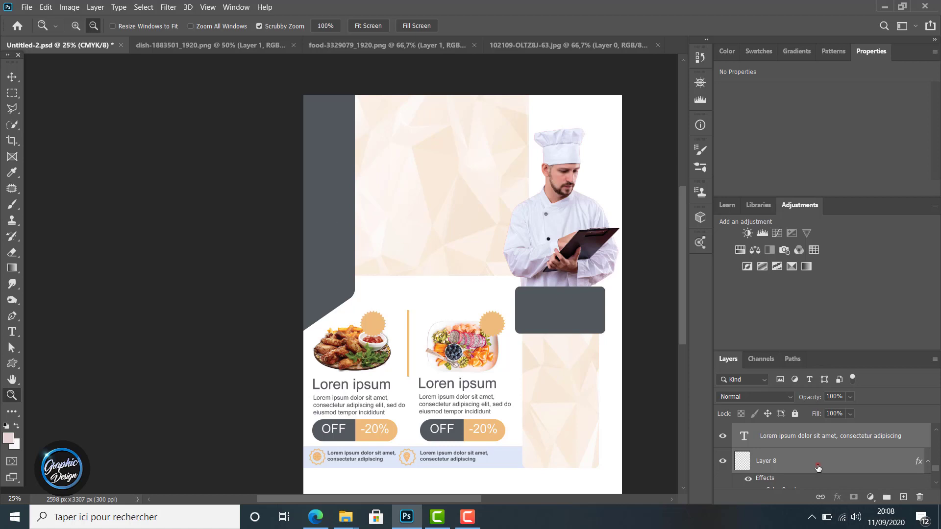
click(803, 441)
scroll(805, 444, up, 2)
scroll(805, 444, up, 3)
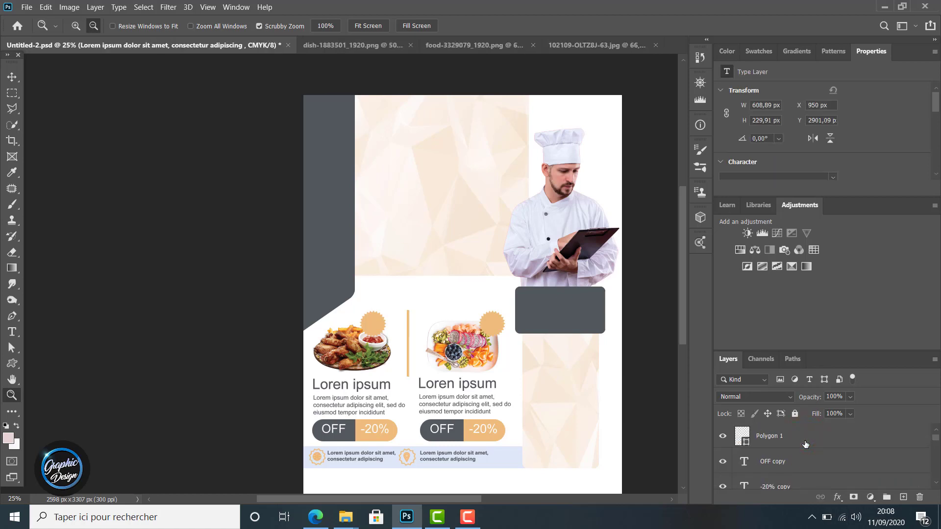
click(801, 439)
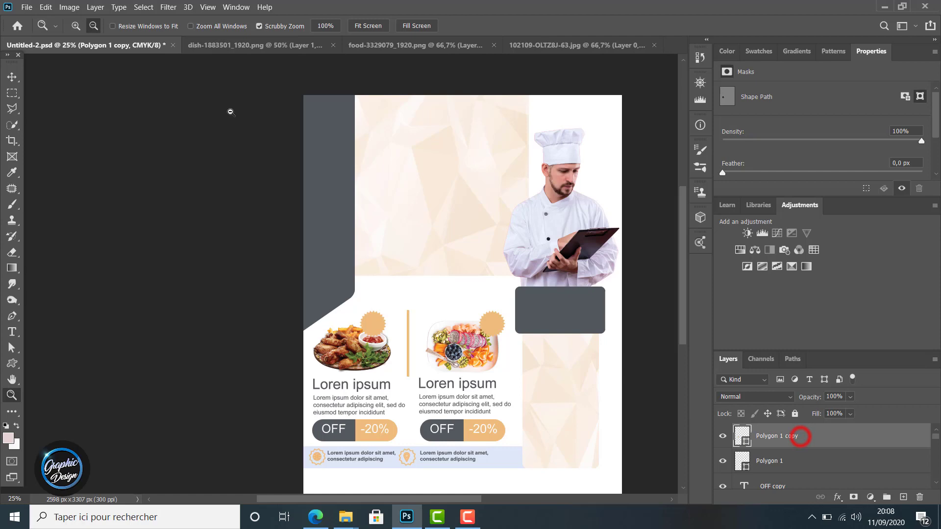
click(27, 6)
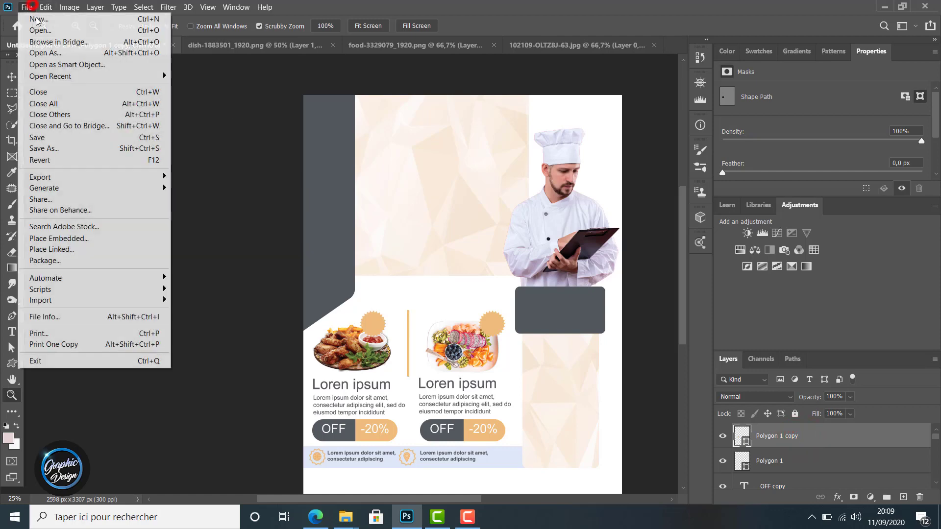
click(40, 28)
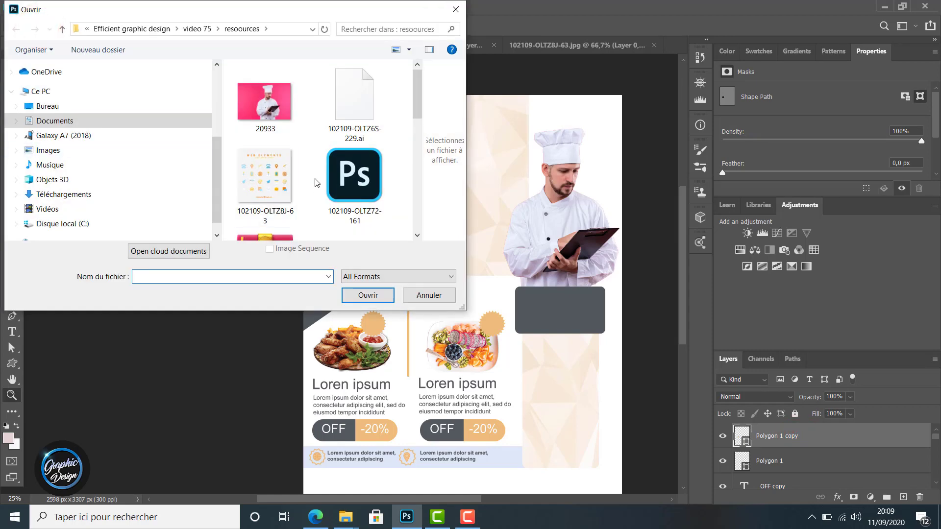
scroll(317, 182, down, 3)
click(275, 196)
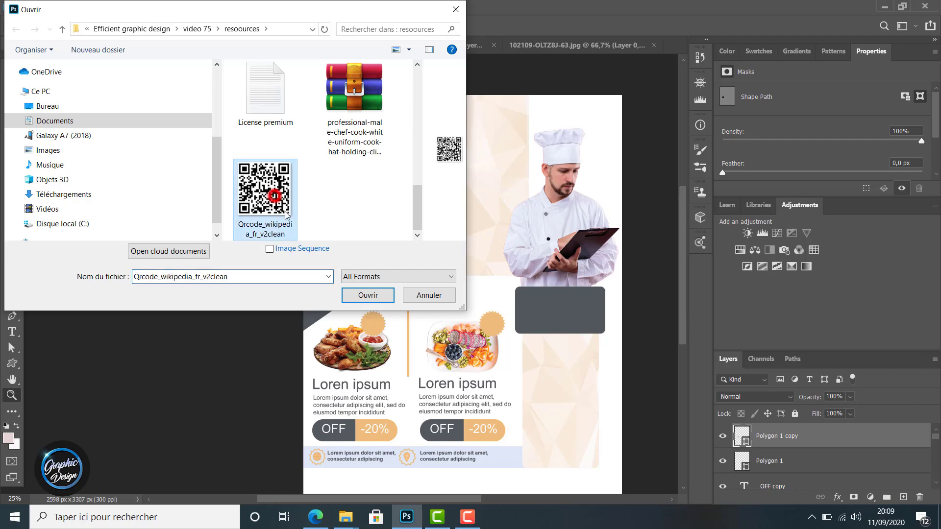
click(354, 295)
Step: Try to move the QR code image directly into the flyer document with the Move tool
click(11, 77)
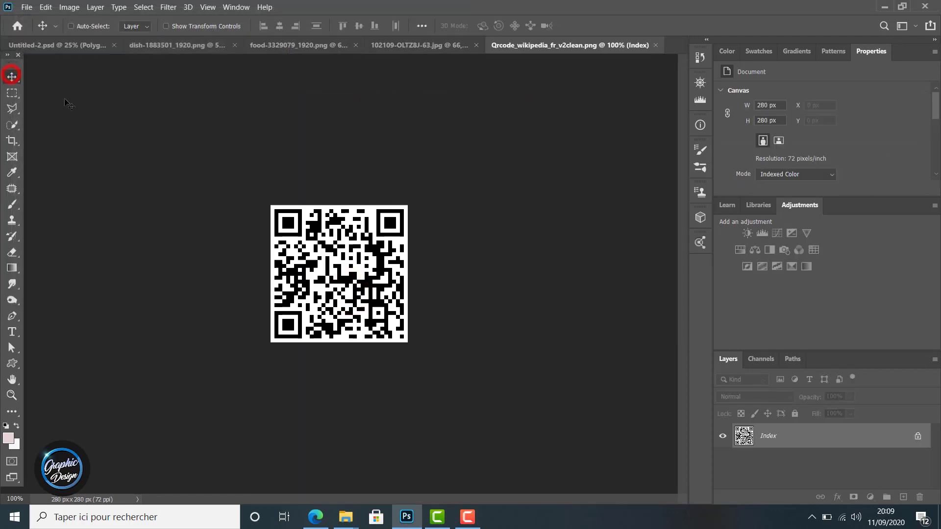
drag(357, 278, 94, 52)
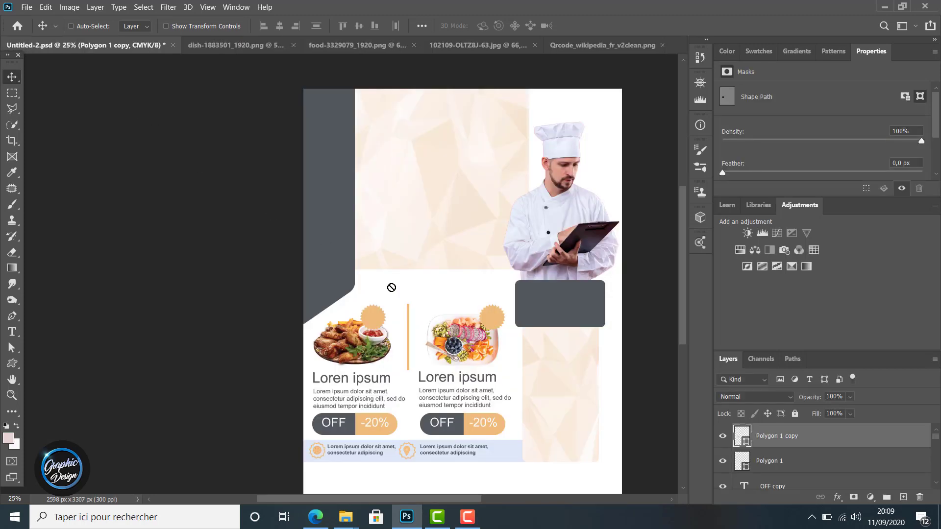
drag(579, 63, 572, 41)
Step: Copy the whole QR code with a rectangular marquee selection and paste it into the flyer
click(12, 92)
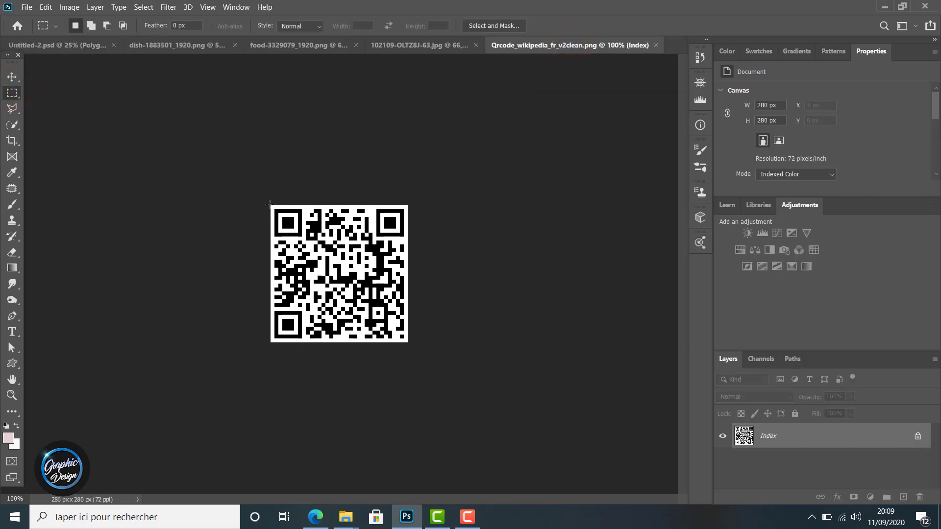
drag(269, 204, 418, 359)
click(67, 45)
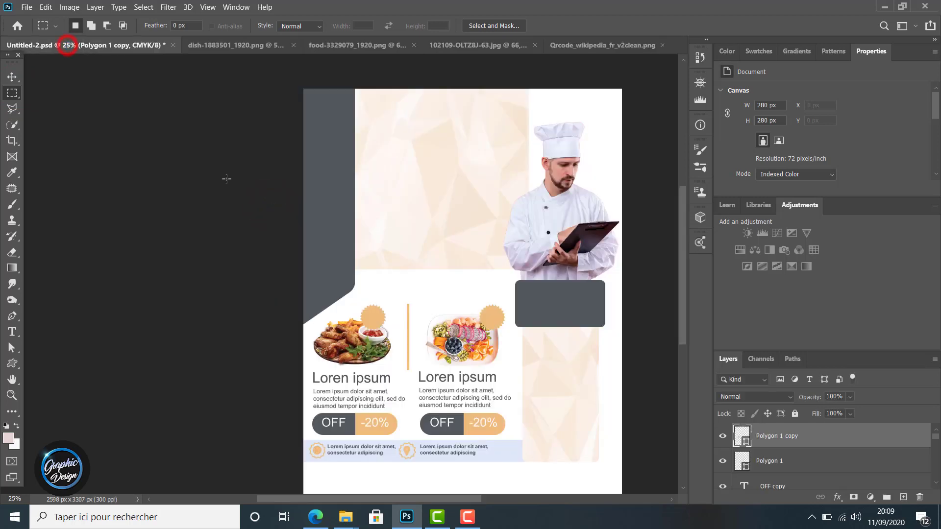
key(ctrl+v)
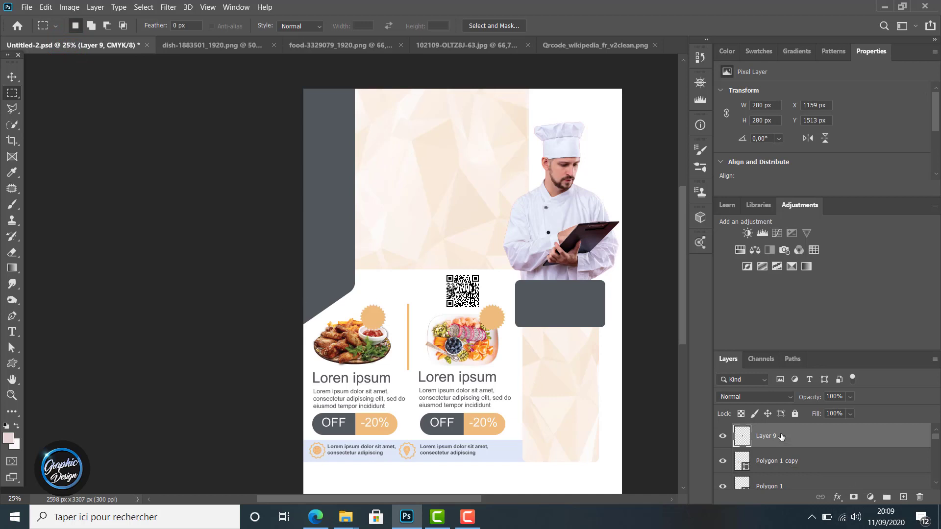
Step: Examine the layer stack by toggling layer visibility to identify the rounded rectangle behind the beige patterned panel
scroll(785, 461, down, 3)
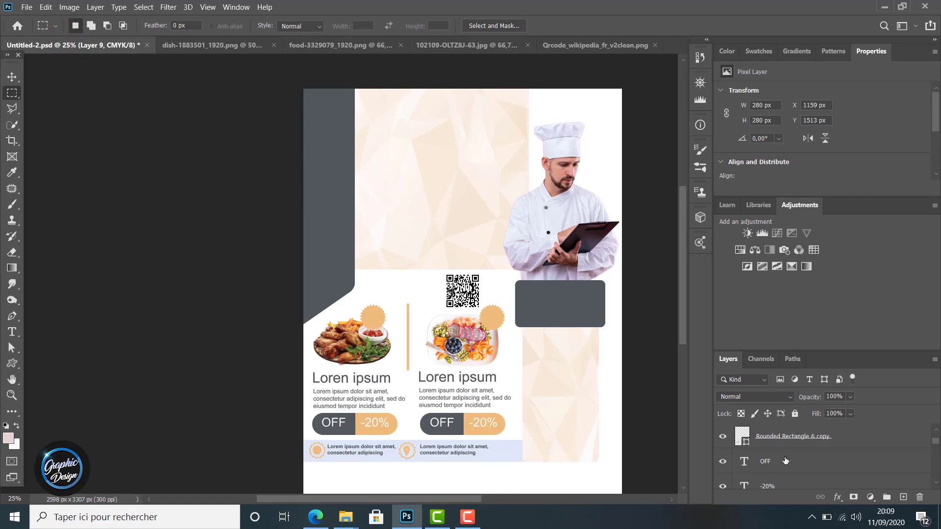
scroll(785, 461, up, 3)
scroll(785, 461, down, 2)
scroll(785, 460, down, 3)
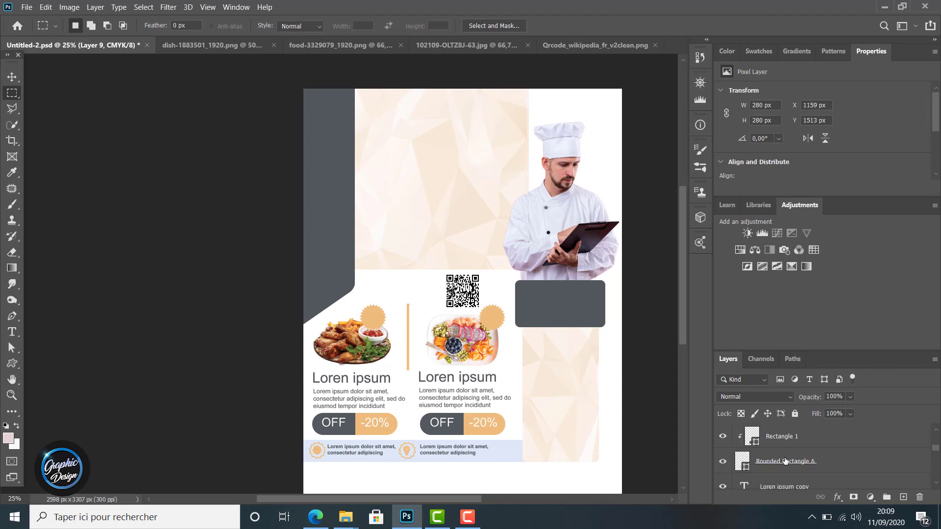
scroll(755, 450, down, 5)
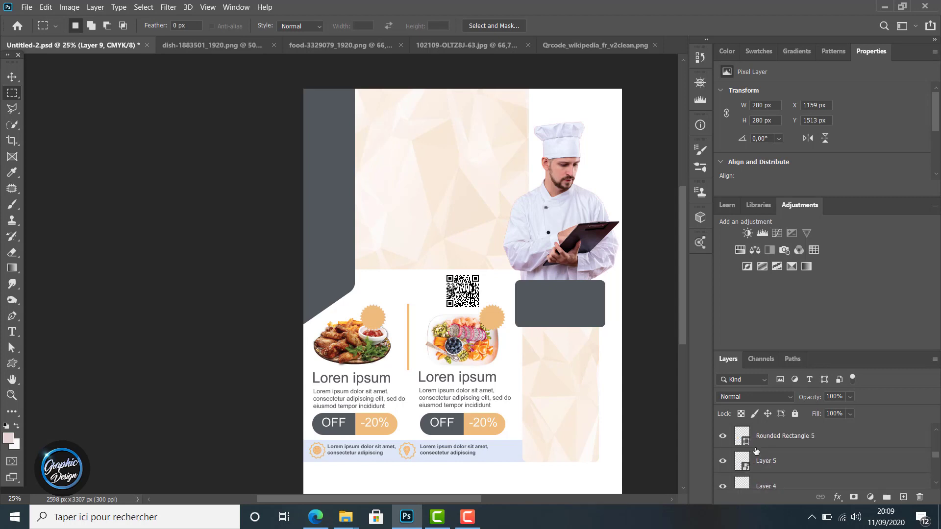
click(721, 436)
click(721, 436)
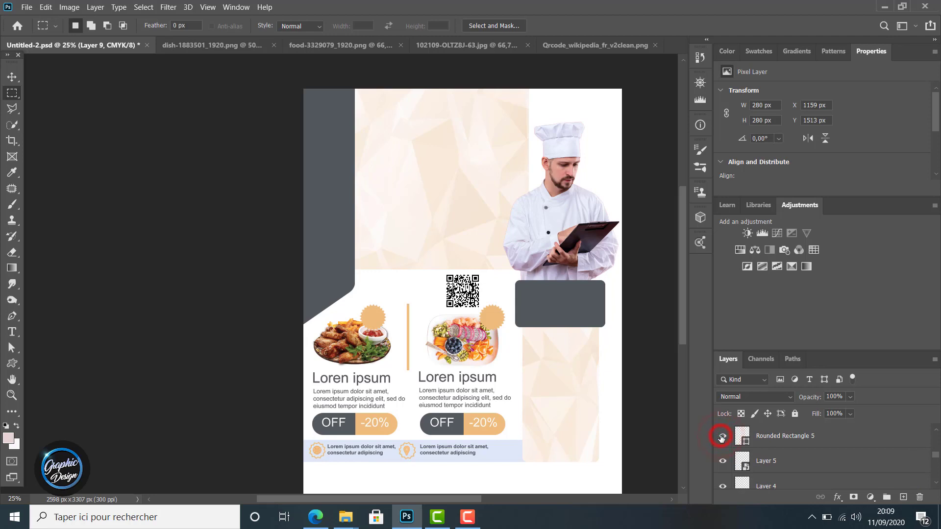
scroll(759, 471, down, 2)
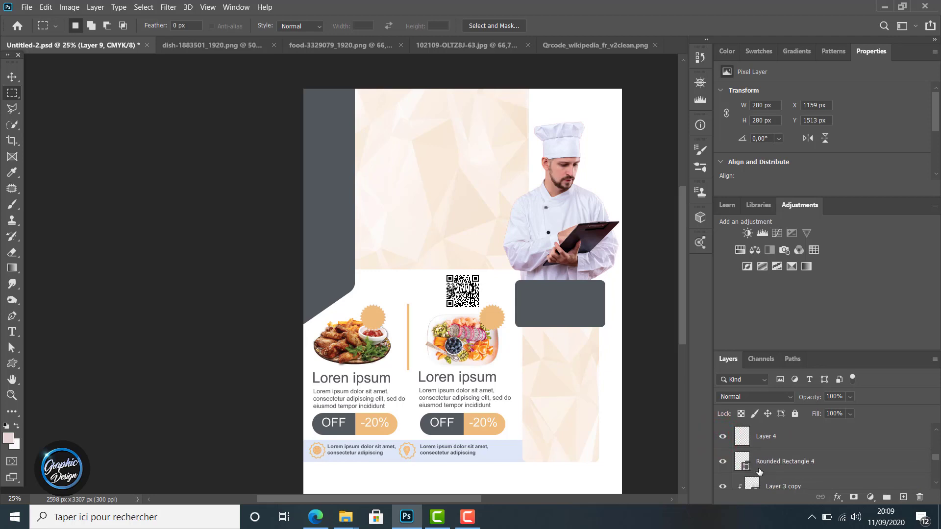
click(722, 461)
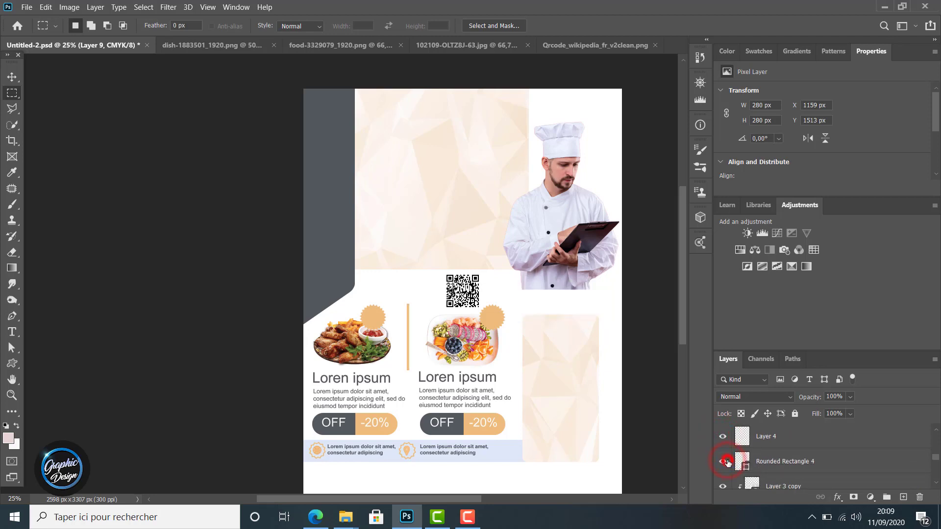
click(723, 462)
scroll(728, 463, down, 2)
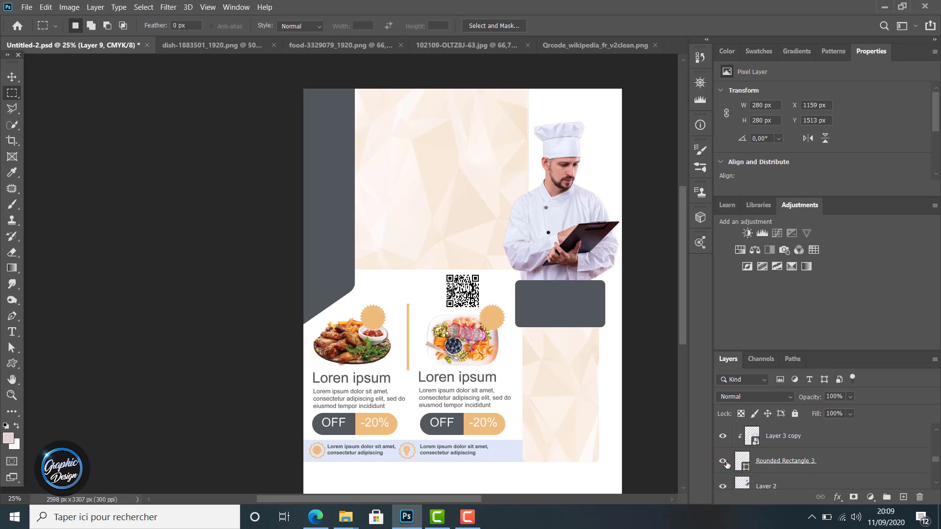
click(723, 461)
click(724, 461)
click(768, 461)
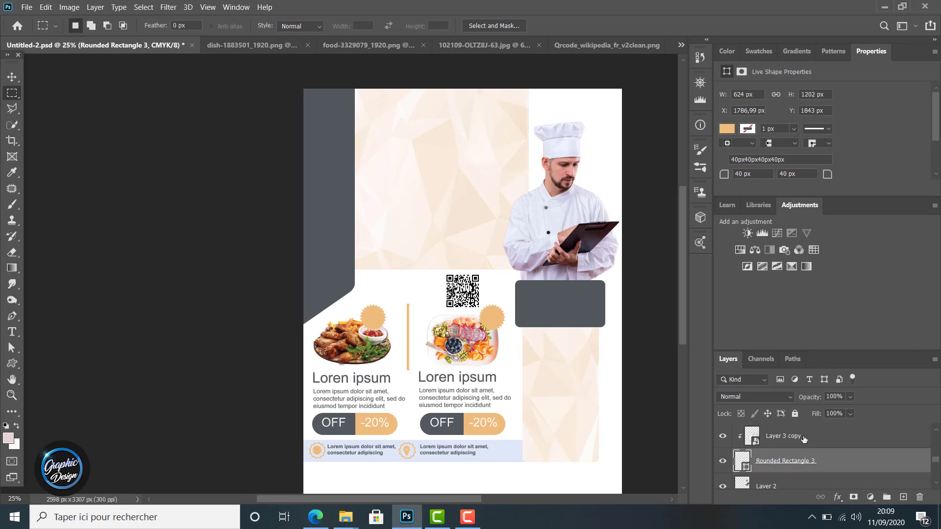
scroll(804, 439, up, 5)
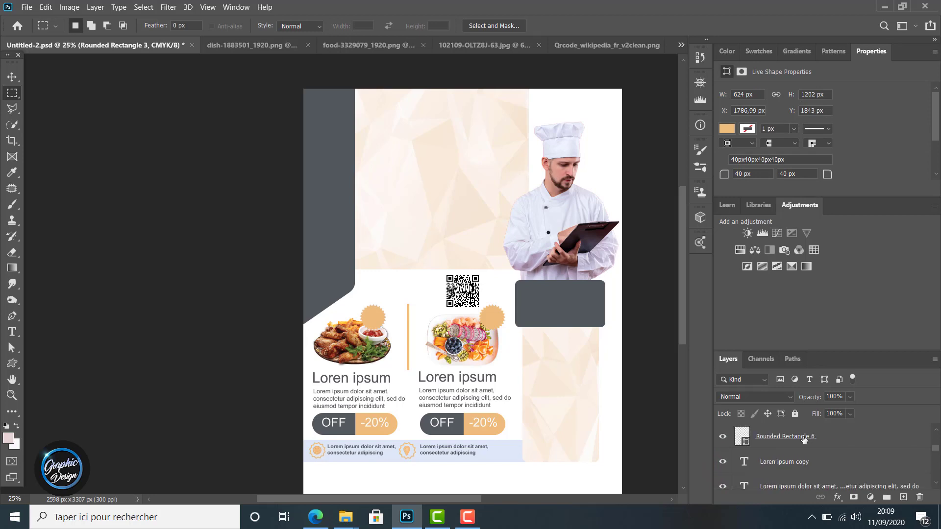
scroll(801, 443, up, 3)
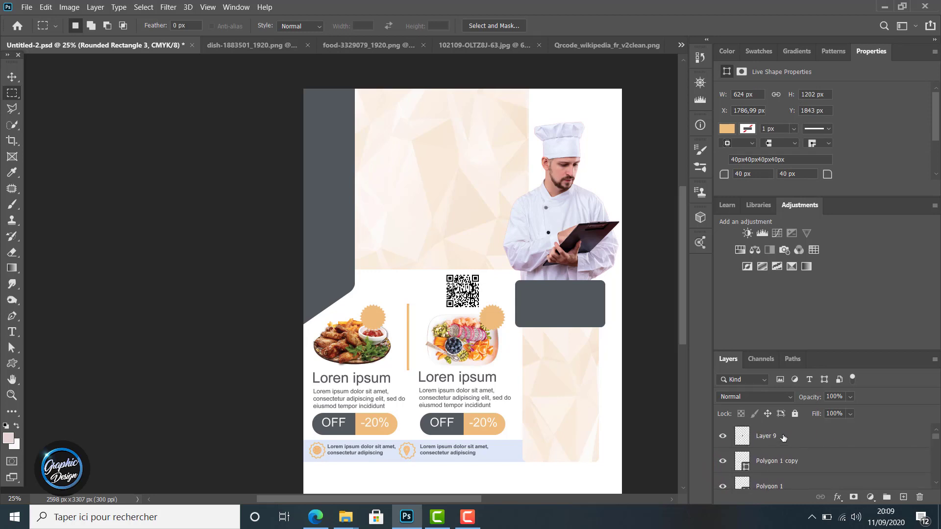
Step: Move the QR code into the lower-left corner of the beige patterned panel, at about X 1832 px, Y 2668 px
drag(783, 437, 834, 433)
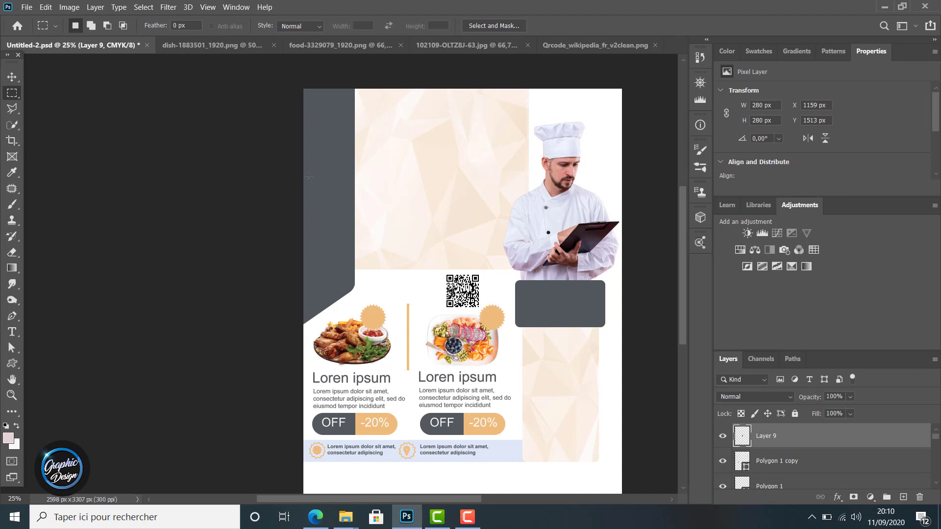
click(11, 76)
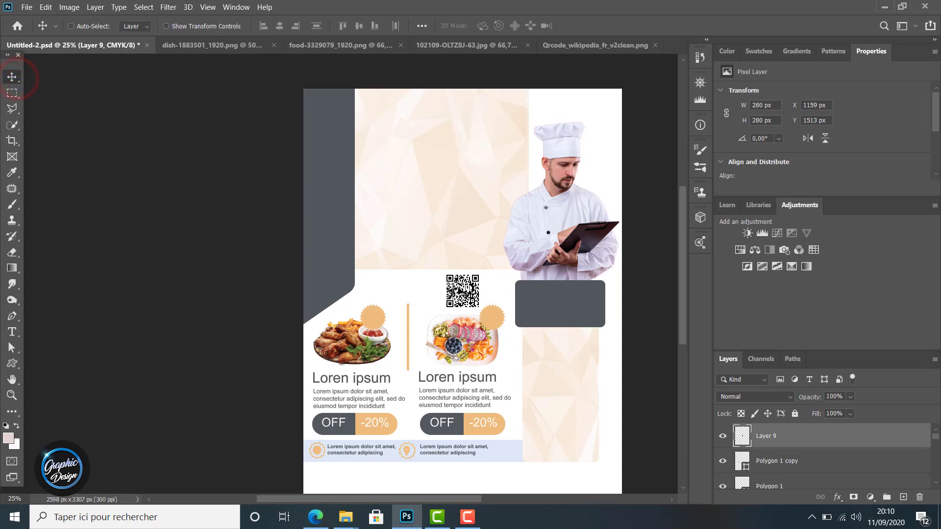
drag(458, 288, 543, 432)
key(ctrl)
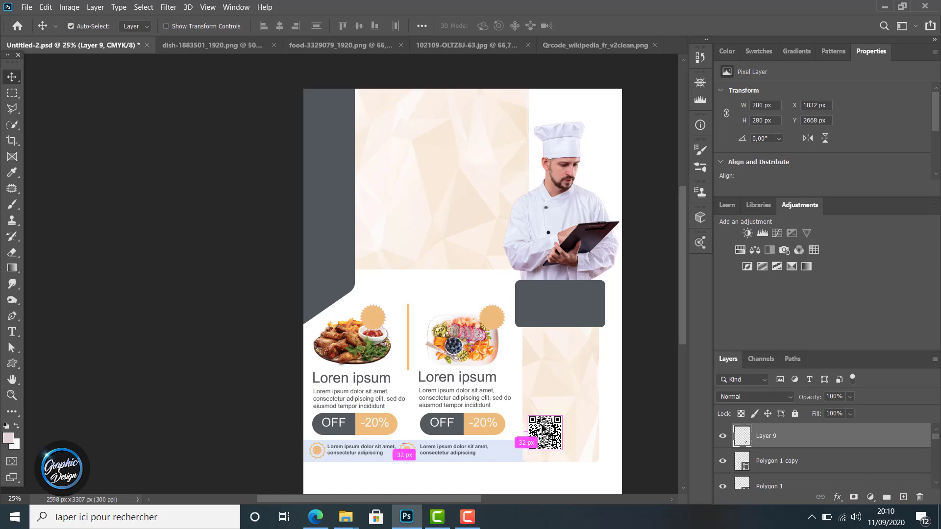
Step: Convert the QR code layer to a smart object and scale it down to about 194 by 194 px
right_click(813, 433)
click(688, 165)
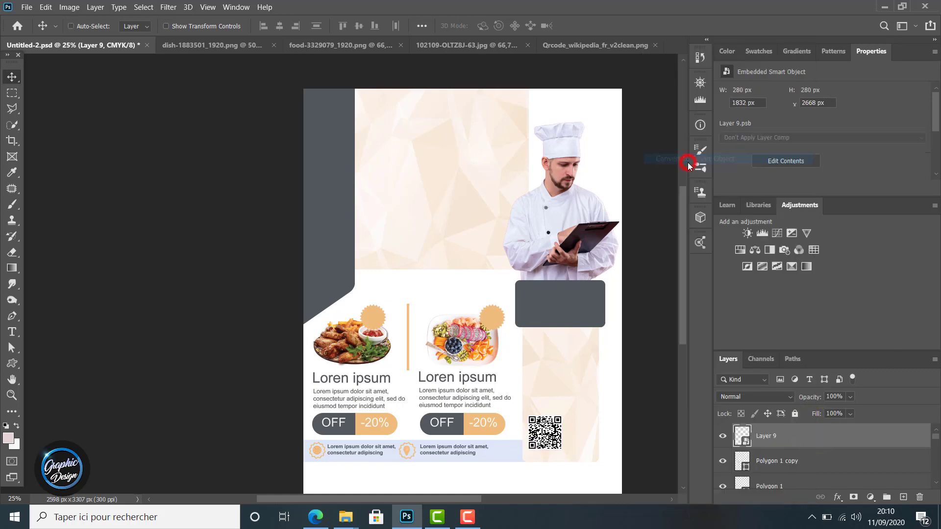
key(ctrl+t)
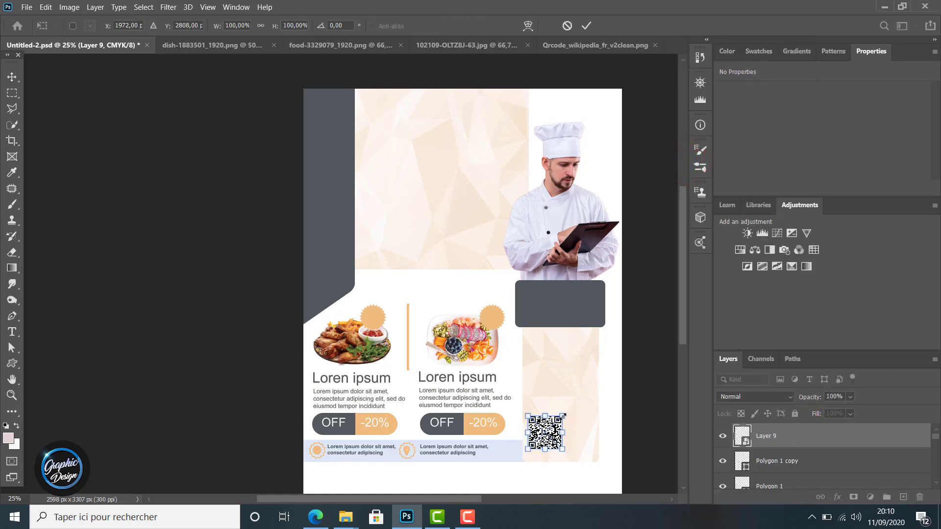
drag(563, 416, 555, 430)
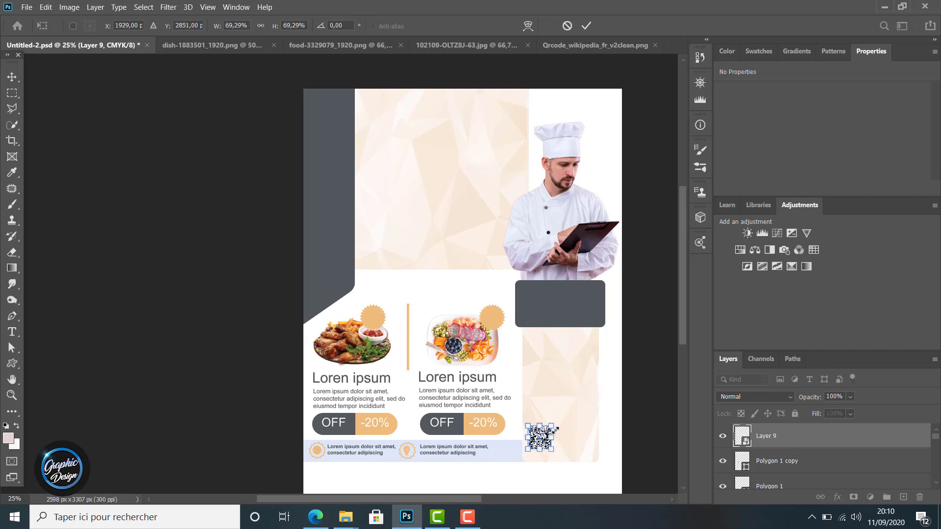
click(586, 25)
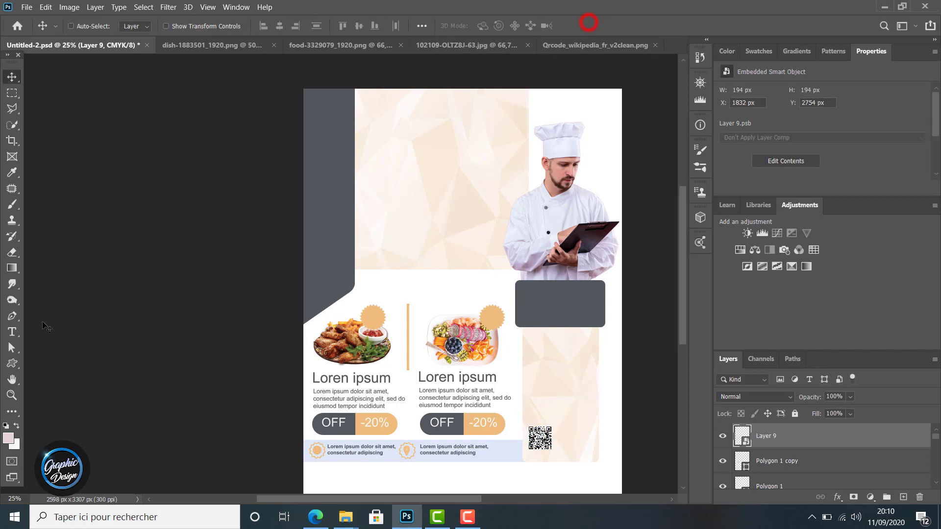
Step: Move the QR code up within the lower part of the beige patterned panel, to about X 1871 px, Y 2657 px
click(12, 396)
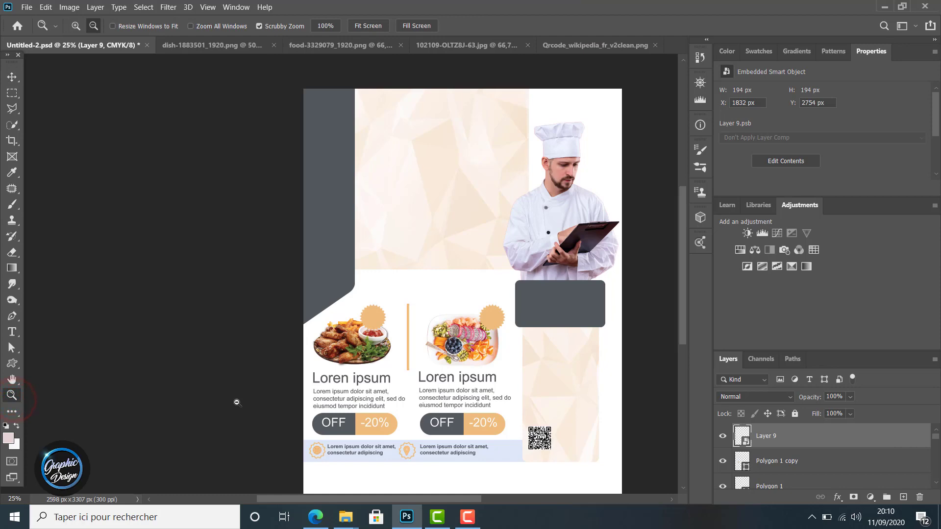
click(237, 402)
click(237, 402)
drag(337, 501, 392, 498)
scroll(310, 381, down, 3)
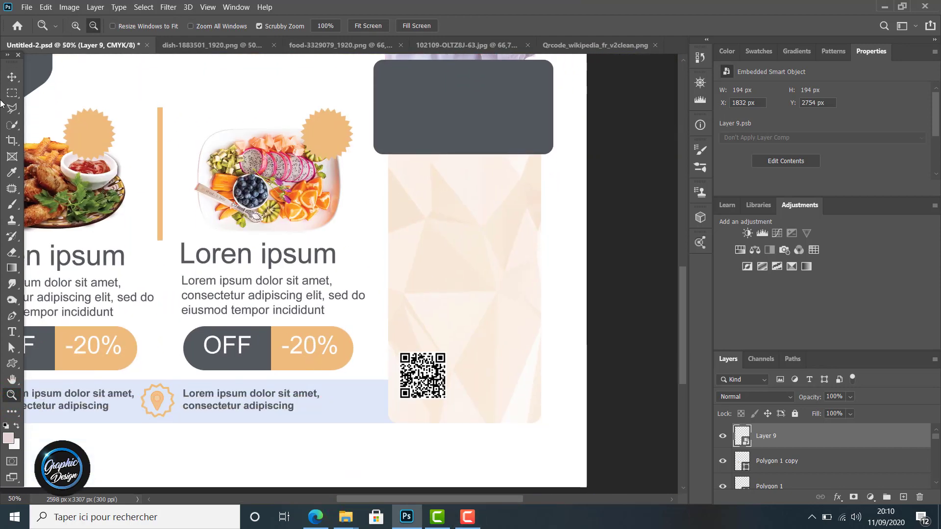
click(9, 76)
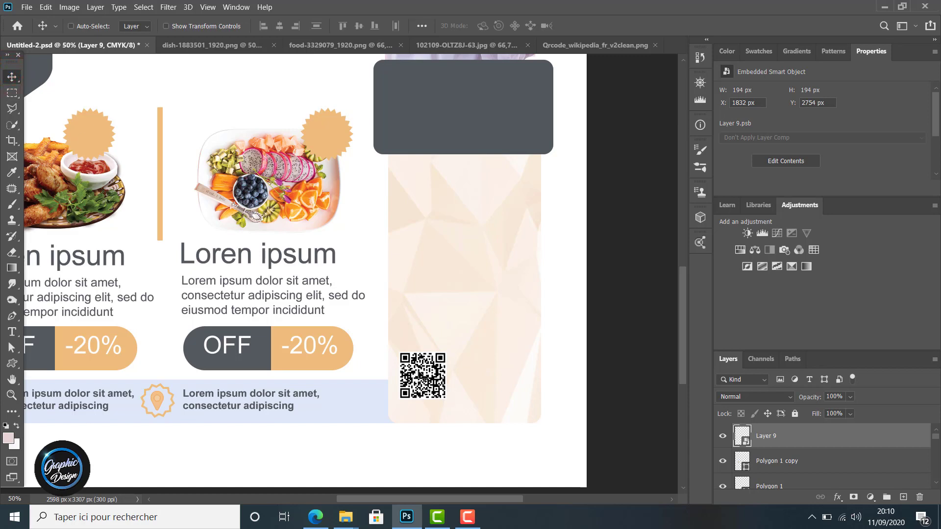
drag(422, 376, 430, 352)
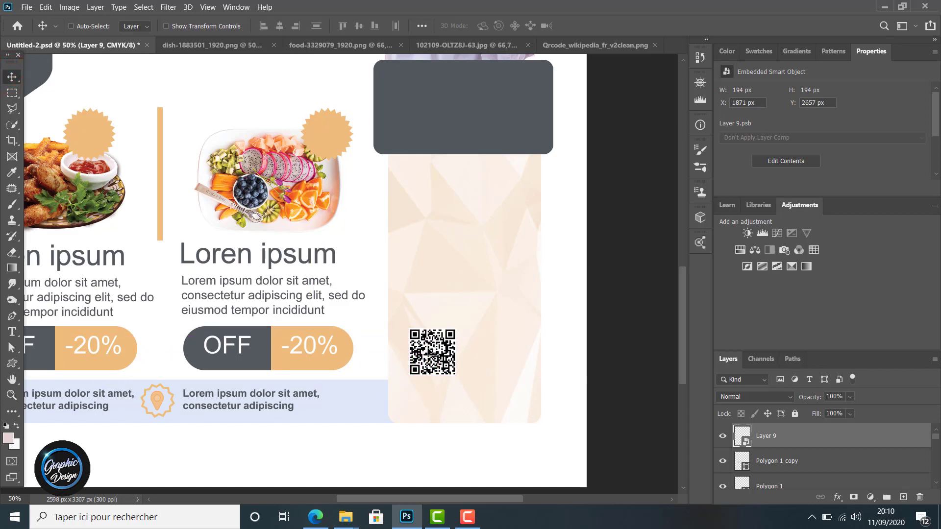
Step: Duplicate the QR code and place the copy level beside the original, at about X 2163 px, Y 2657 px
key(ctrl)
key(ctrl+j)
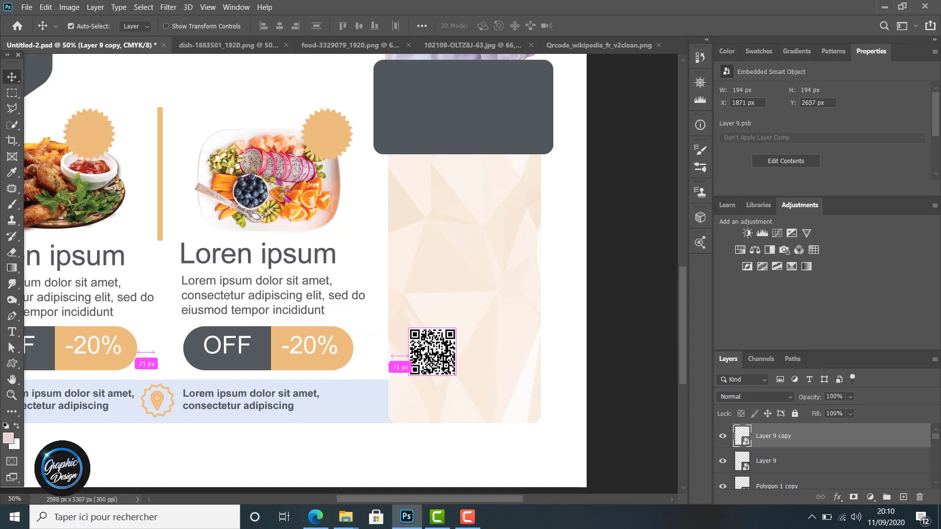
drag(428, 355, 497, 358)
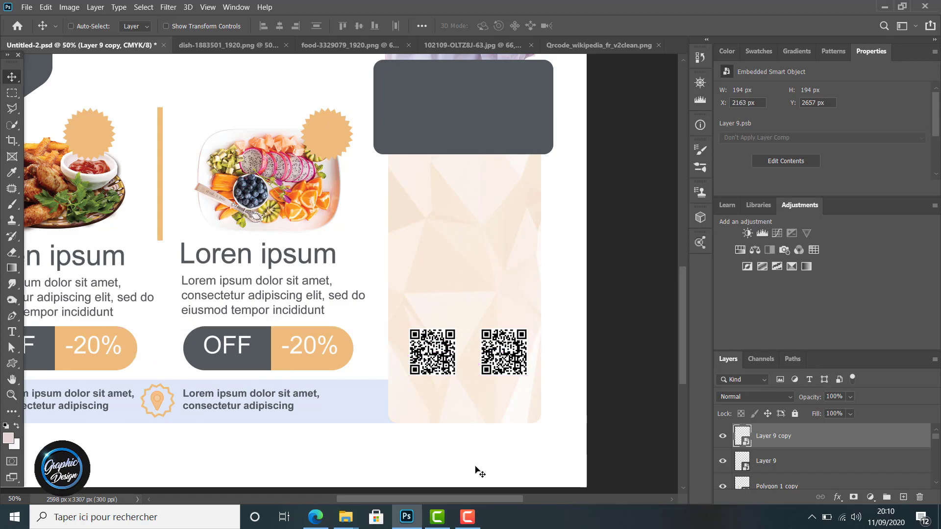
Step: Rotate the copied QR code 90° clockwise
click(46, 7)
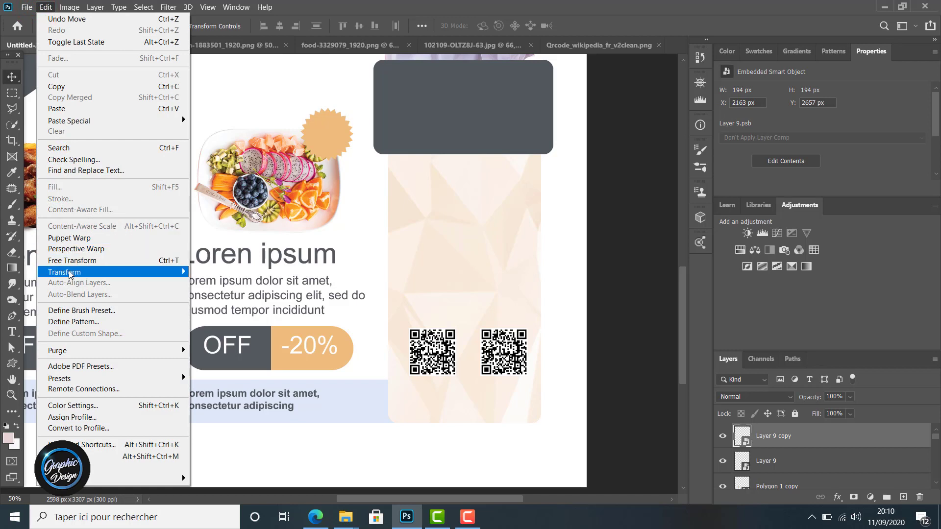
mouse_move(68, 272)
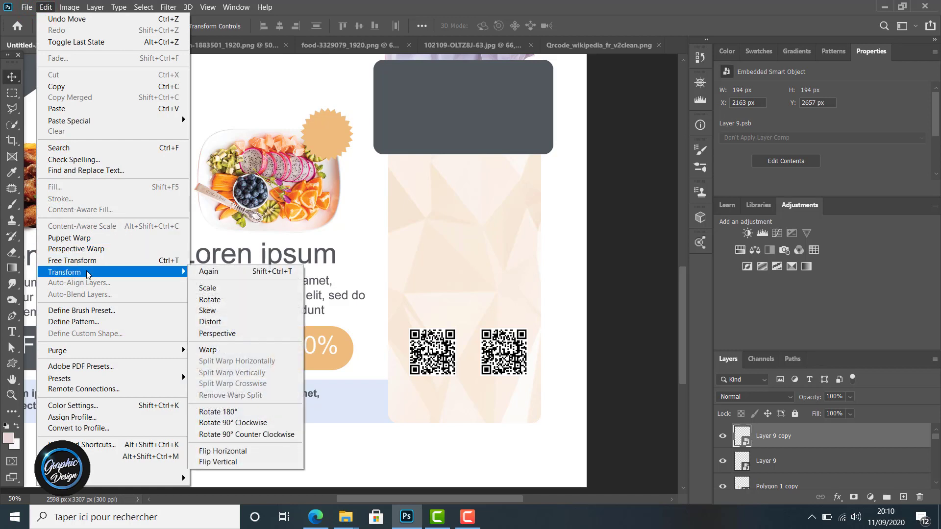
click(227, 423)
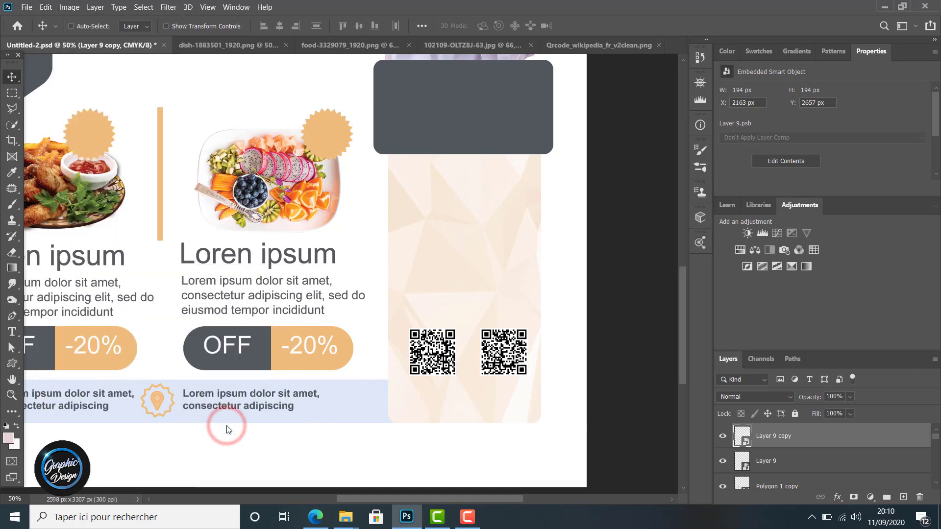
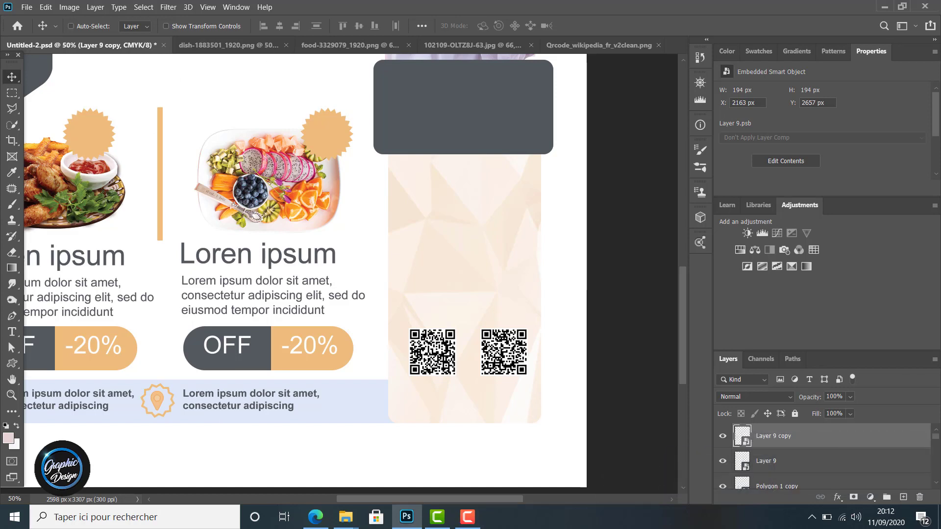
Step: Add a text box about 599 by 540 px above the QR codes reading "Lorem ipsum dolor sit amet, consectetur adipiscing elit, sed do eiusmod tempor"
click(12, 332)
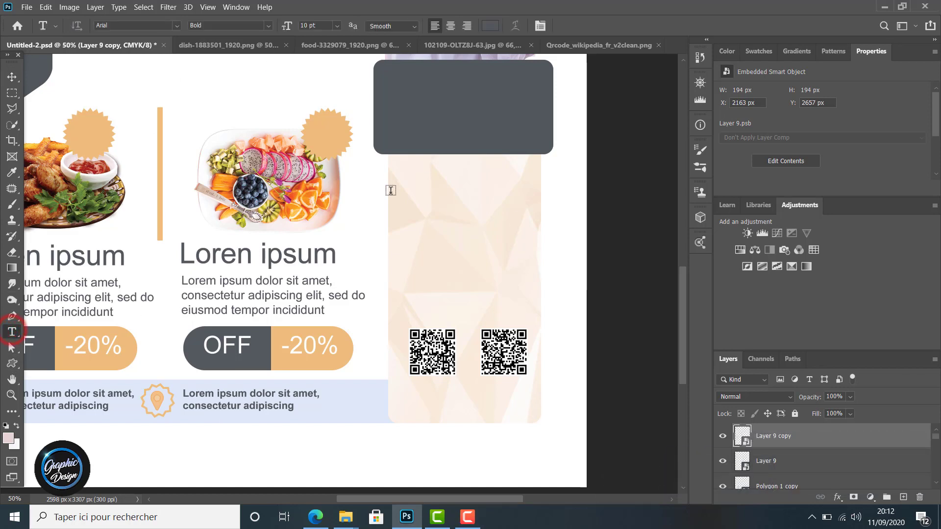
drag(398, 182, 547, 313)
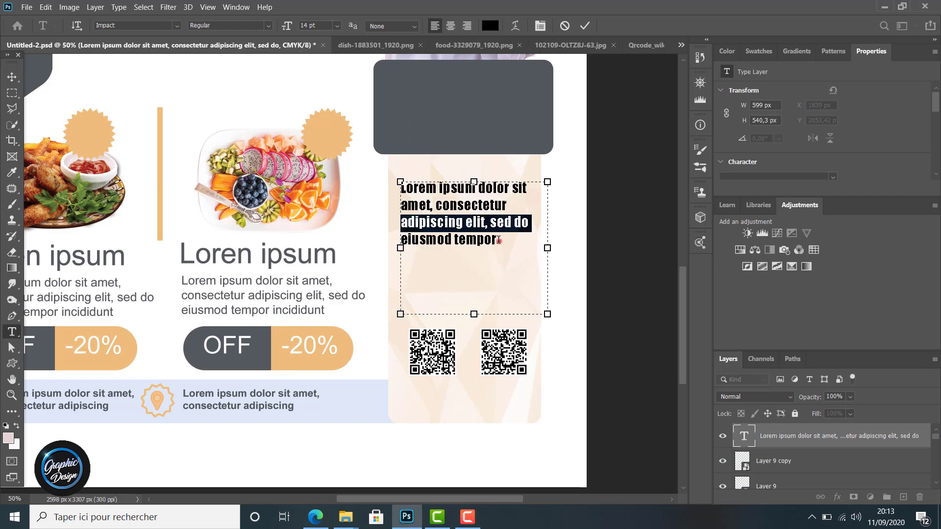
Step: Set the font of the beige panel's paragraph to Berlin Sans FB Demi Bold
drag(498, 241, 377, 153)
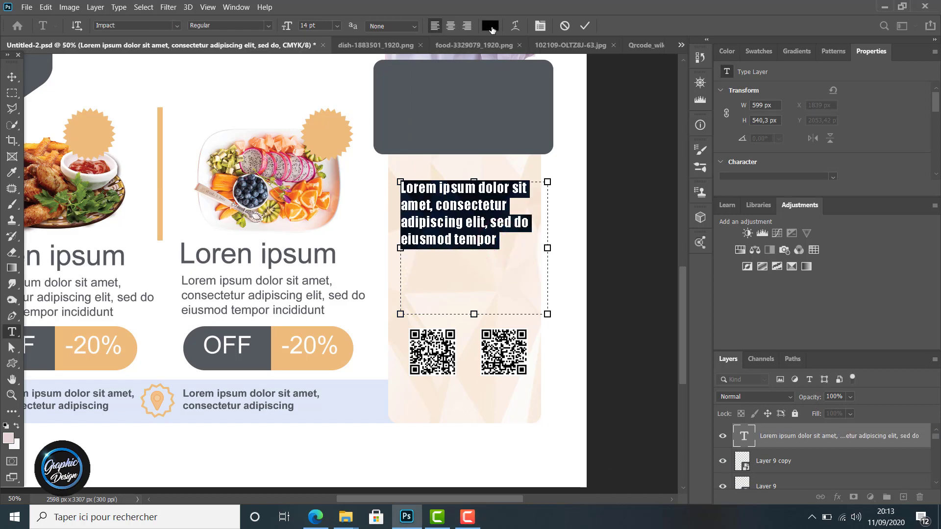
click(266, 25)
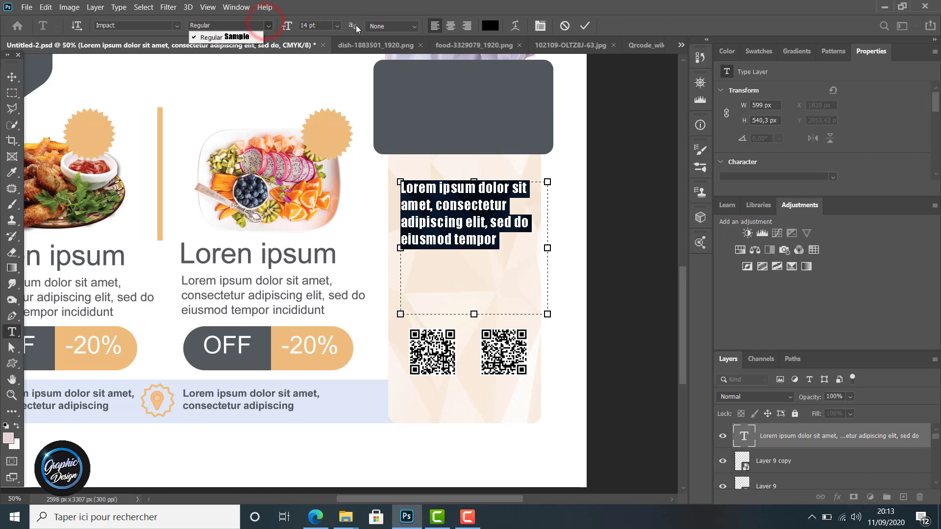
click(175, 27)
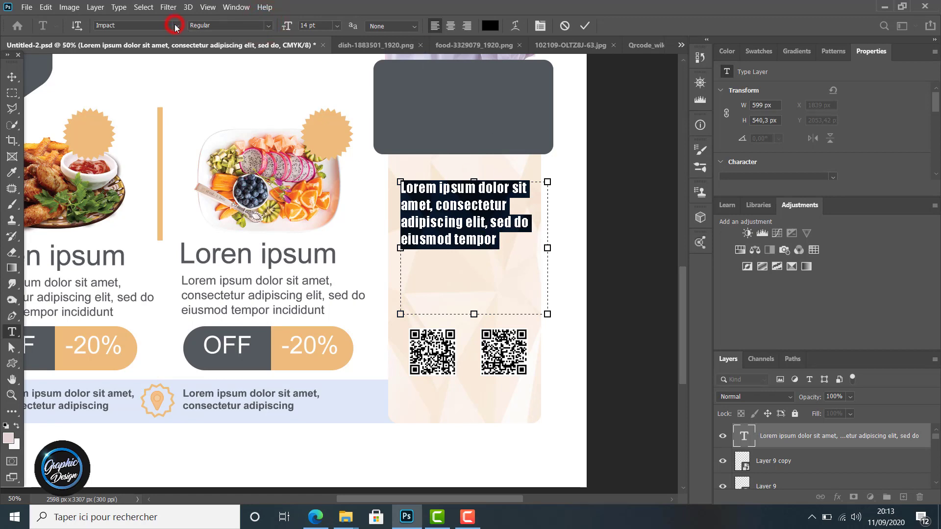
click(176, 26)
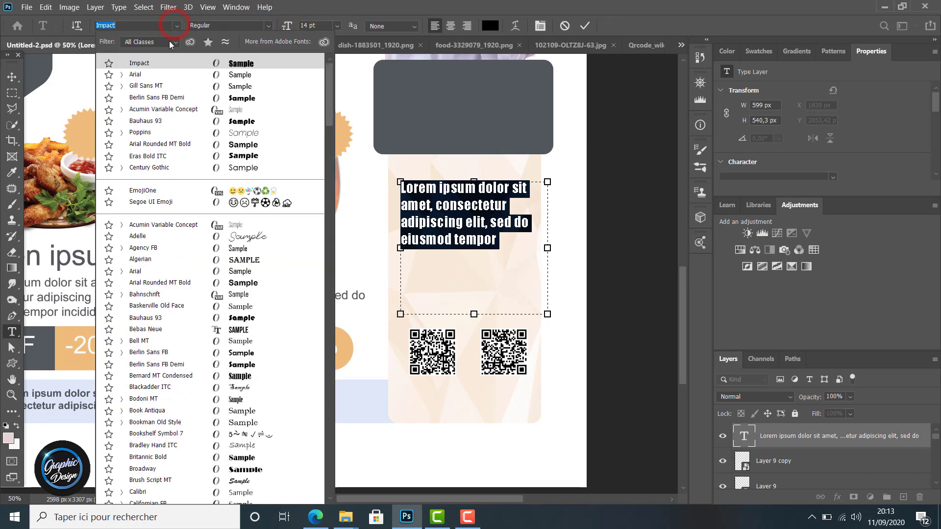
click(161, 102)
click(583, 27)
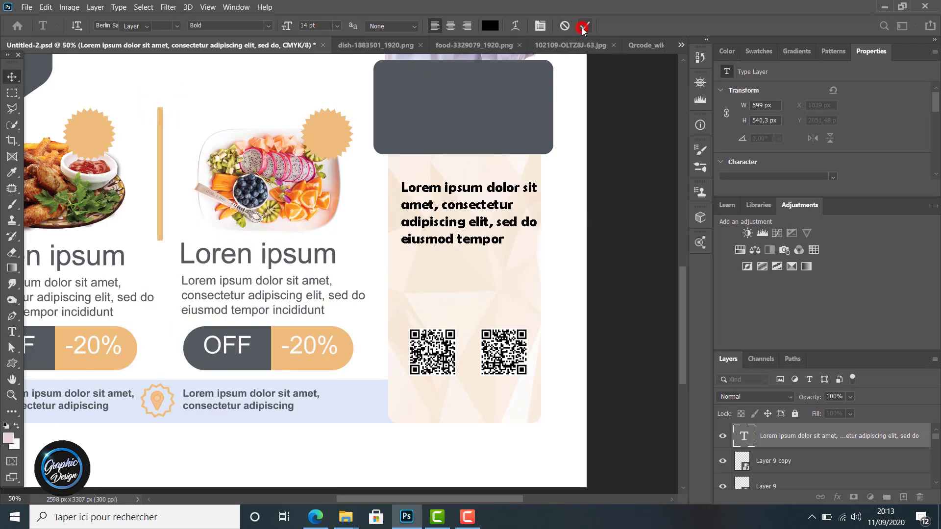
Step: Change the beige panel paragraph's font to Arial with the Black style
double_click(483, 201)
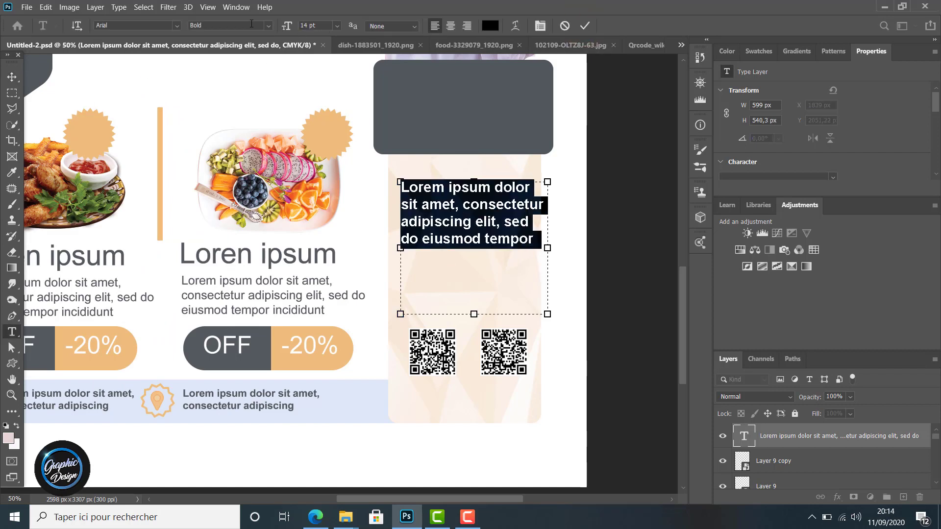
click(269, 25)
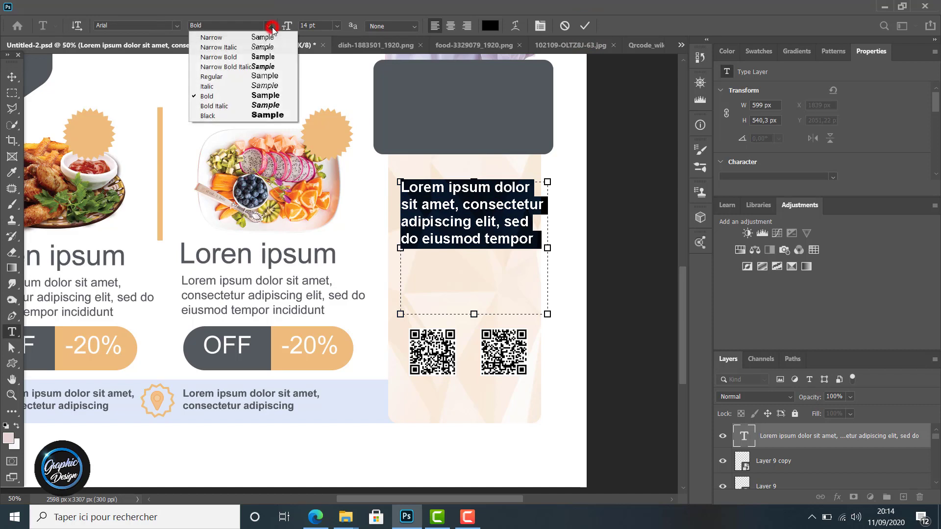
click(214, 116)
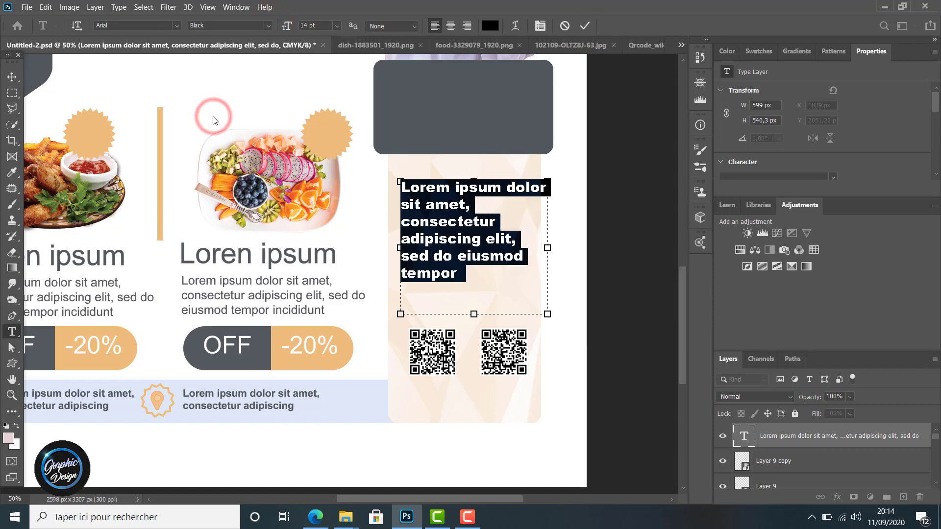
click(585, 24)
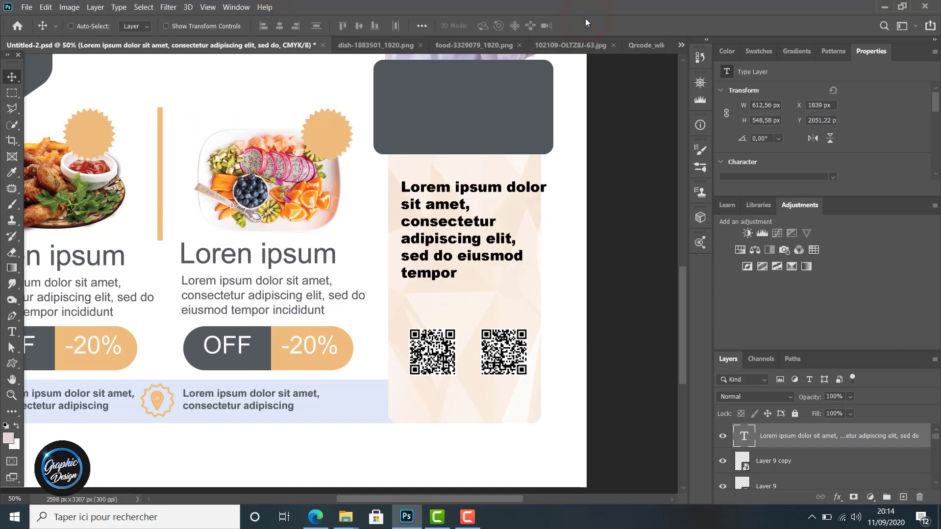
Step: Set the font style of the beige panel's paragraph to Bold
double_click(459, 210)
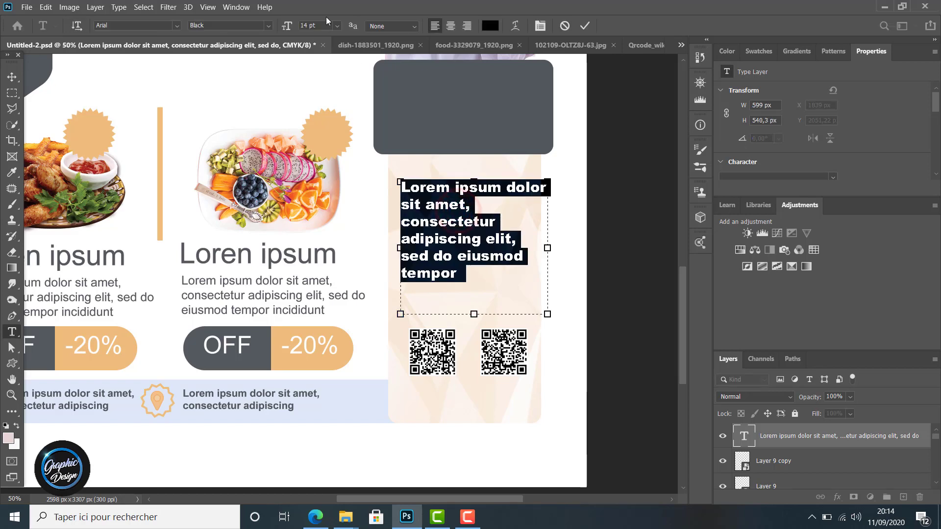
click(269, 25)
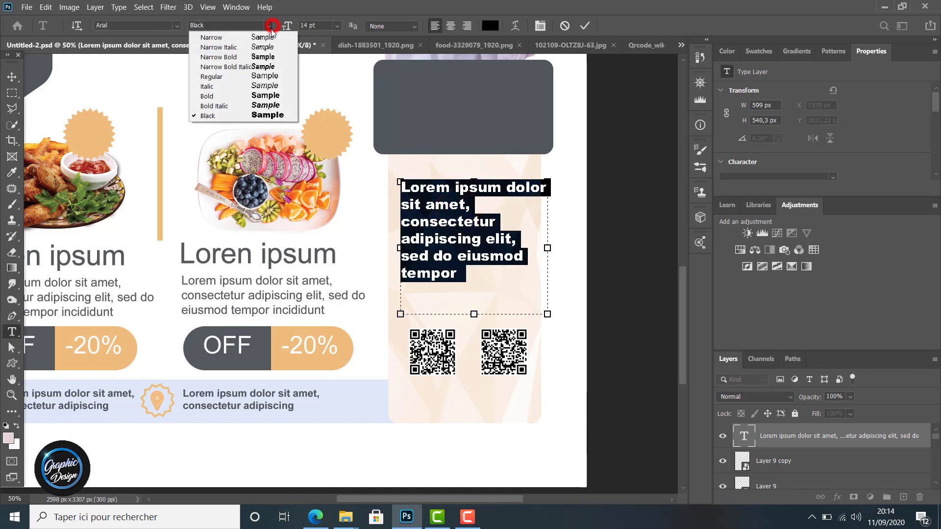
click(219, 102)
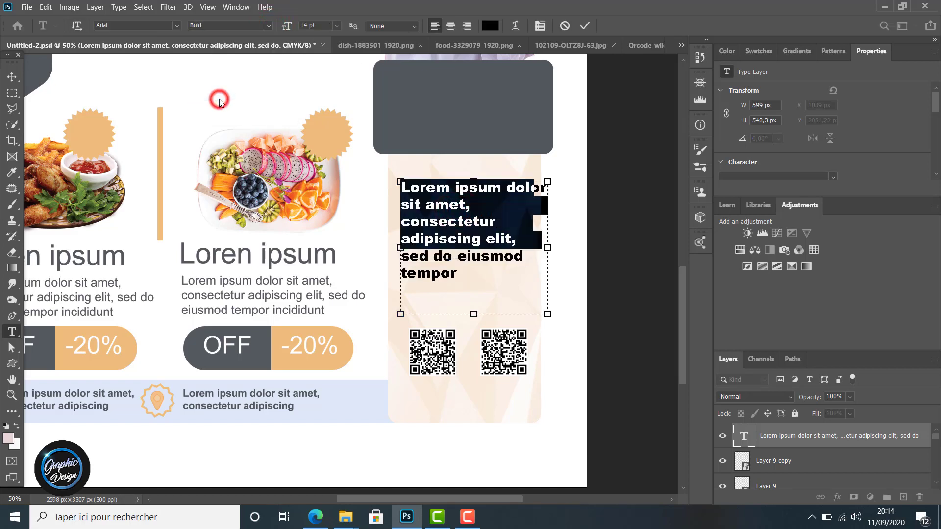
Step: Move the paragraph up to just below the dark rounded rectangle, at about X 1827 px, Y 1996 px
click(11, 77)
drag(454, 212, 453, 197)
drag(452, 196, 452, 196)
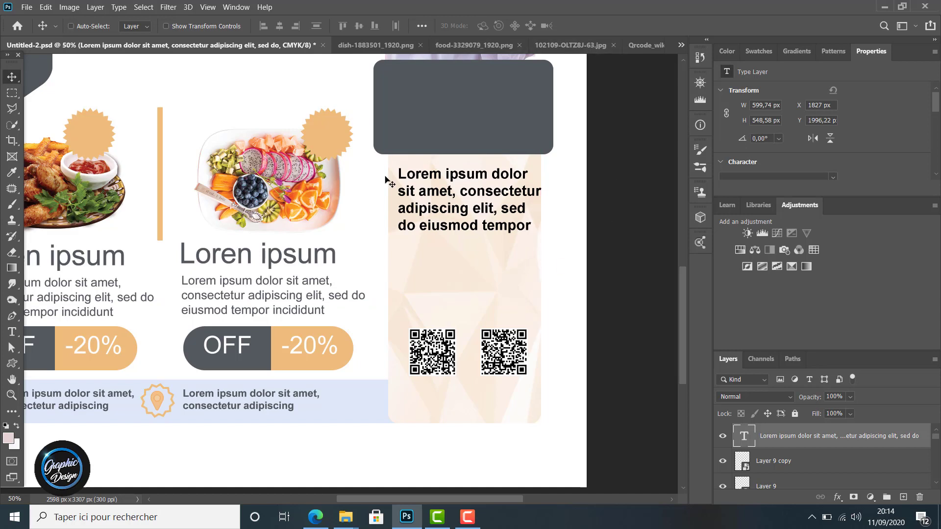
Step: Set the font size of the whole beige panel paragraph to 12 pt
double_click(411, 179)
triple_click(411, 177)
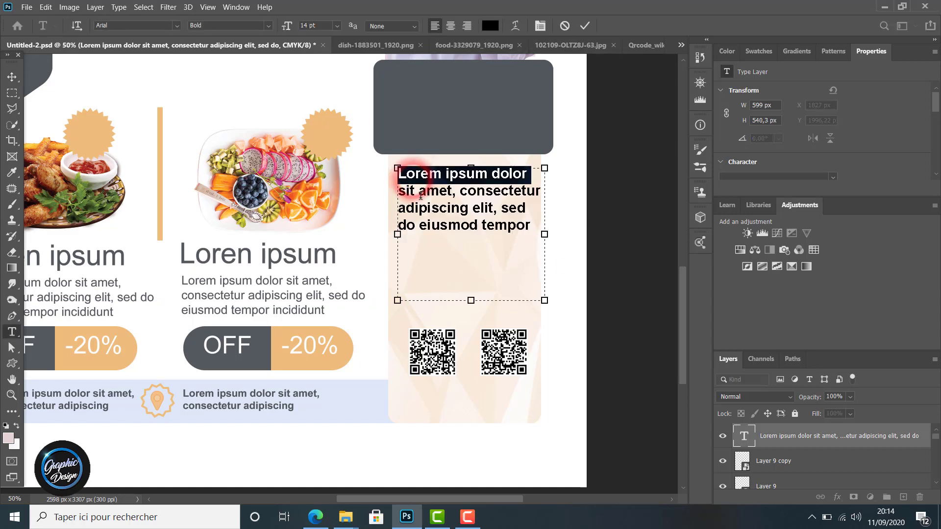
drag(533, 223, 392, 124)
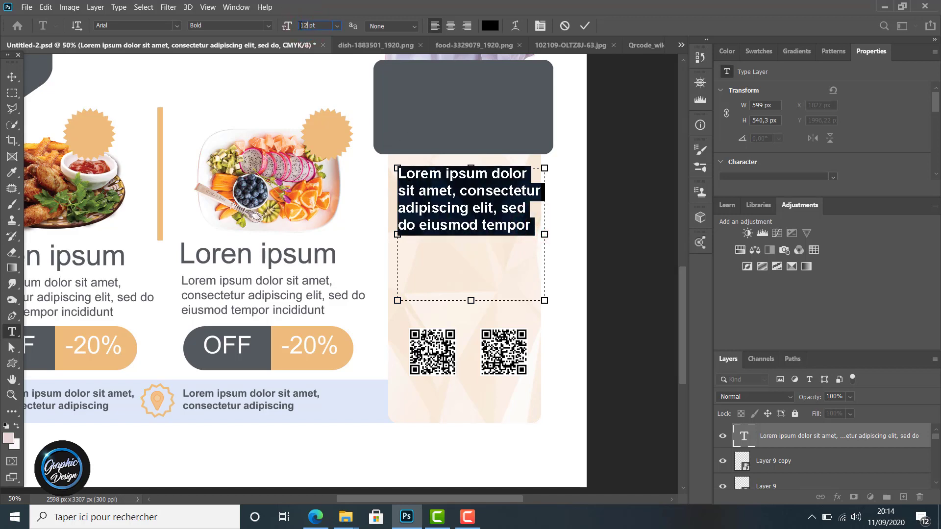
key(Return)
click(12, 76)
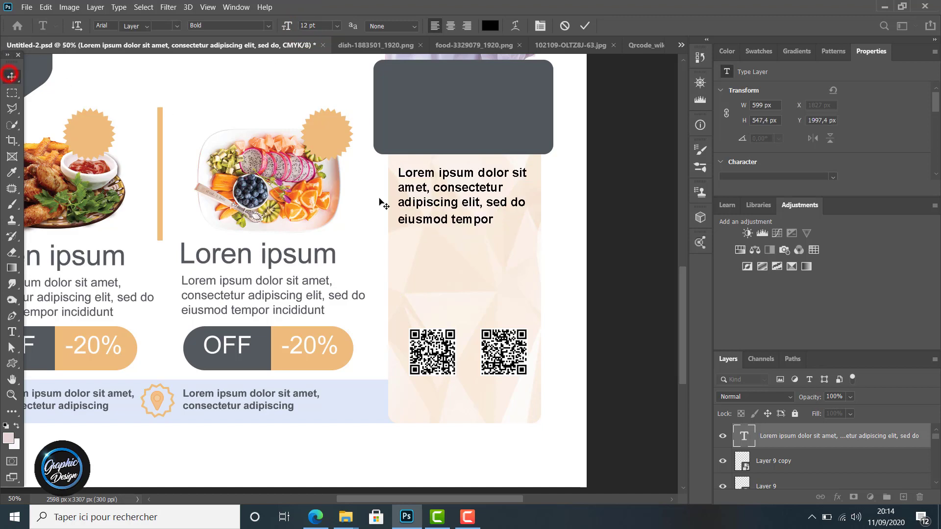
Step: Lengthen the beige panel's paragraph by appending a copy of its whole text, from "Lorem ipsum" to "tempor", at its end
double_click(493, 223)
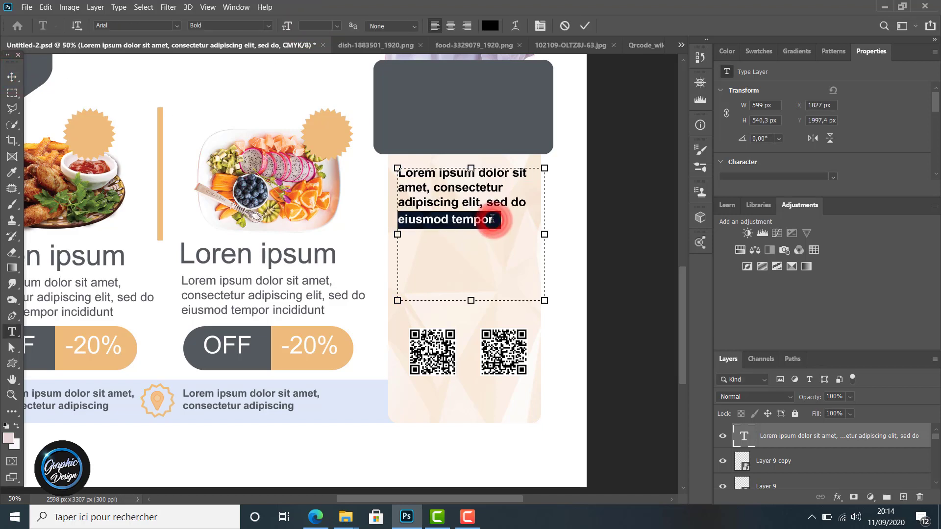
drag(493, 222, 371, 175)
key(ctrl+c)
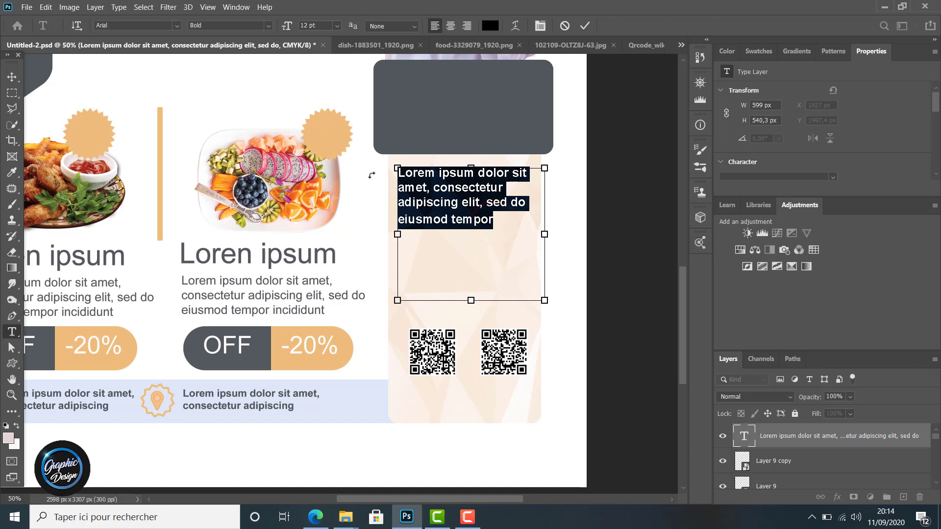
click(490, 213)
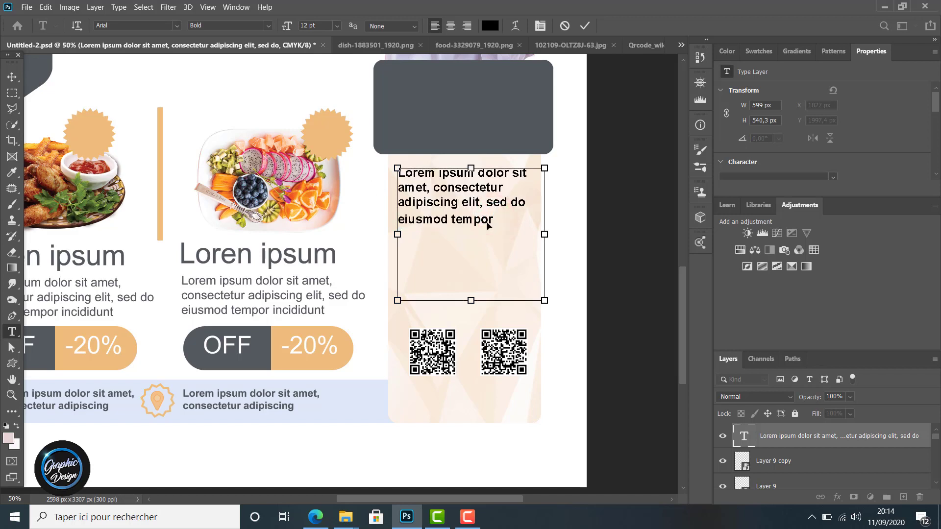
key(ctrl+v)
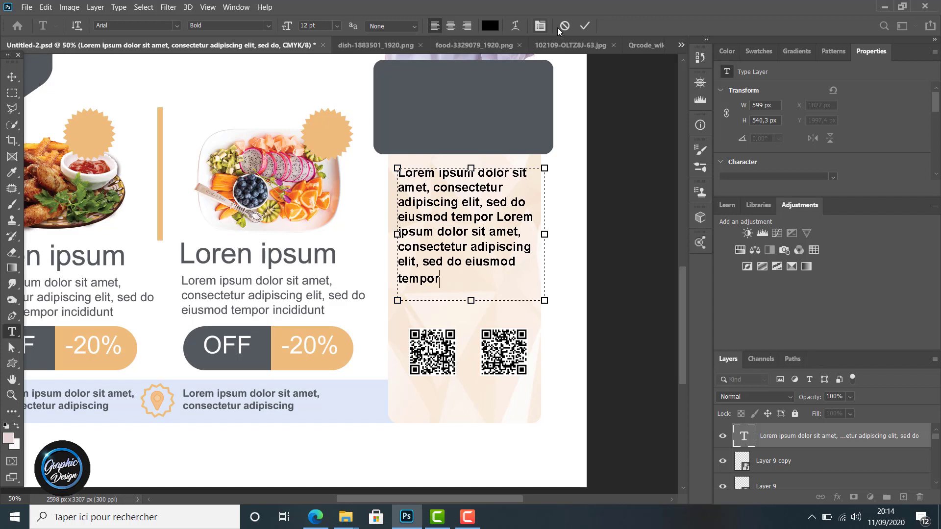
click(584, 26)
Step: Nudge the lengthened paragraph slightly right and up on the beige panel, to about X 1832 px, Y 1991 px
key(v)
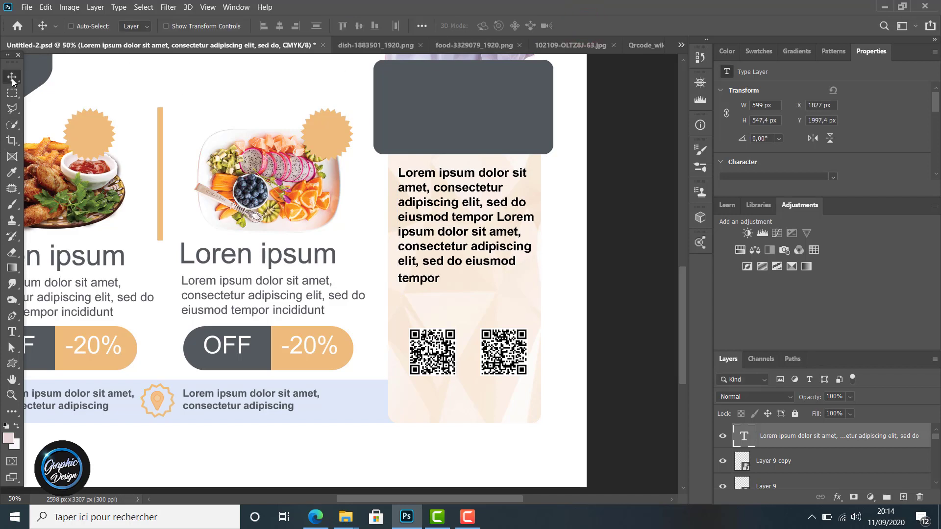
click(472, 214)
drag(472, 215, 475, 216)
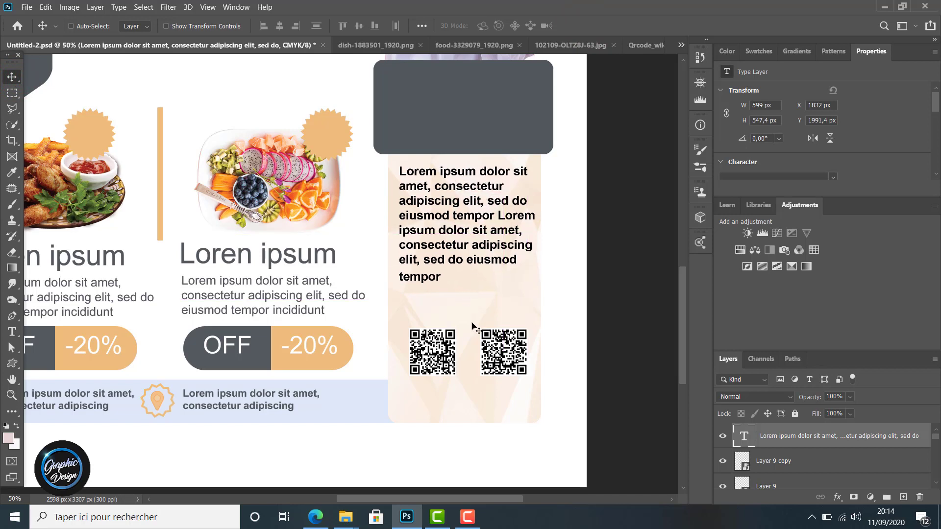
Step: Spread the two QR codes apart horizontally, shifting the right one 20 px right and the left one to X 1832 px
click(773, 461)
drag(492, 350, 497, 350)
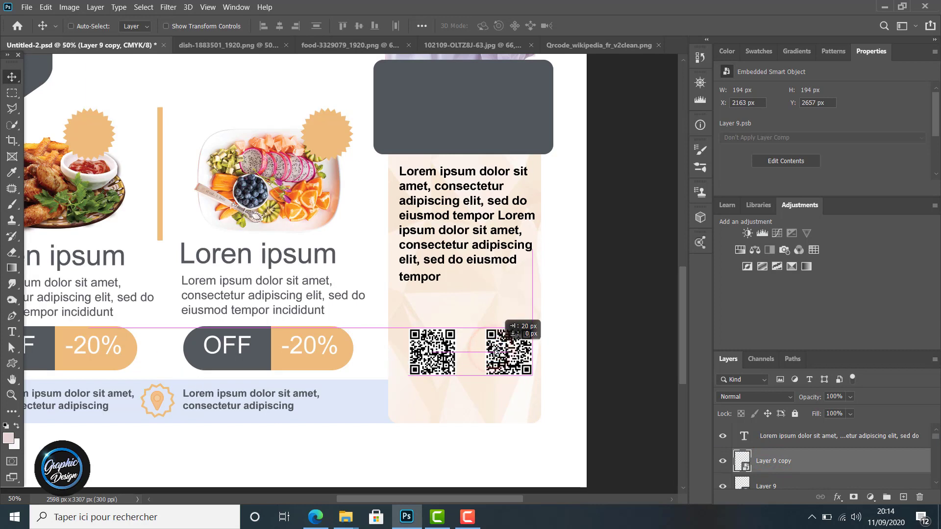
click(772, 489)
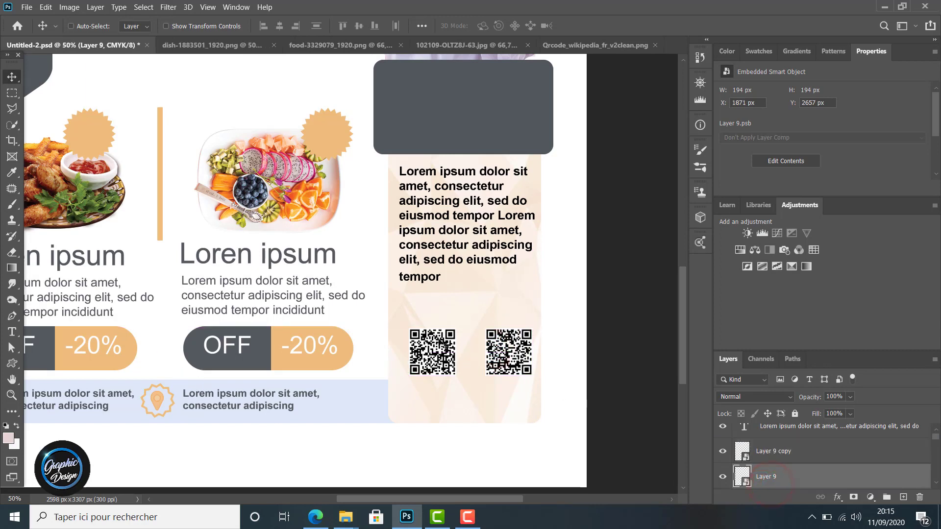
drag(434, 348, 423, 348)
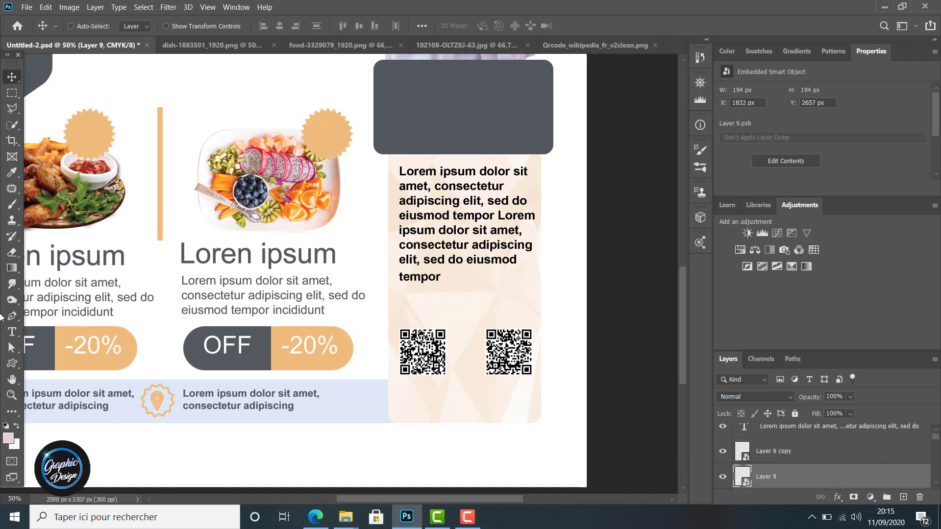
Step: Select all the text of the beige panel's paragraph and open its text color for editing
click(807, 427)
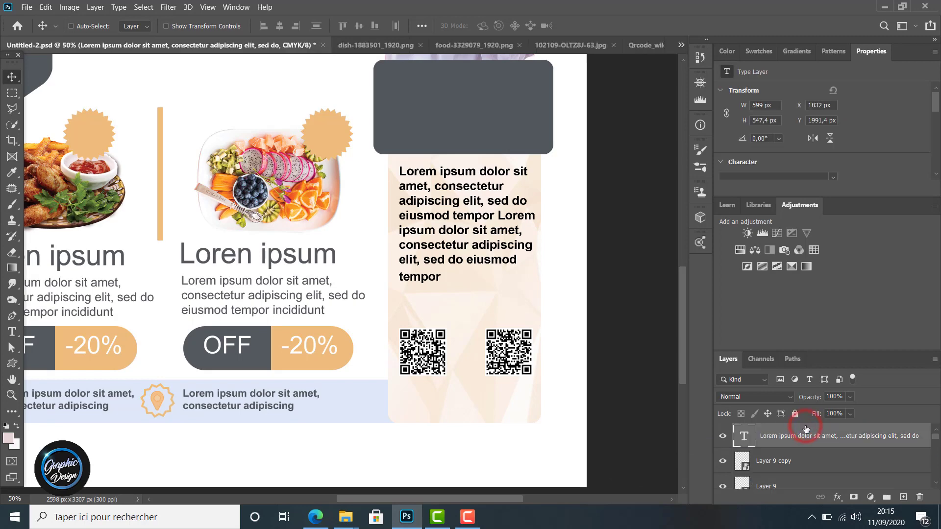
double_click(449, 276)
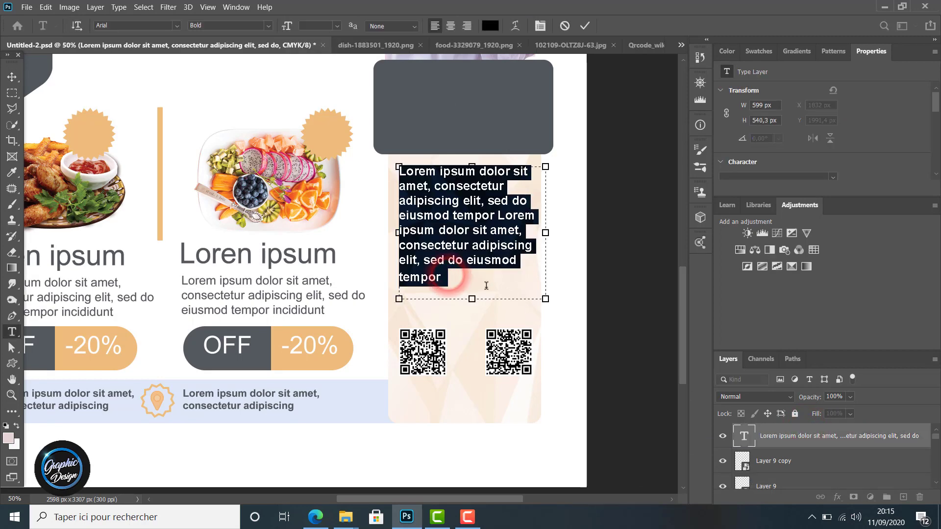
click(495, 27)
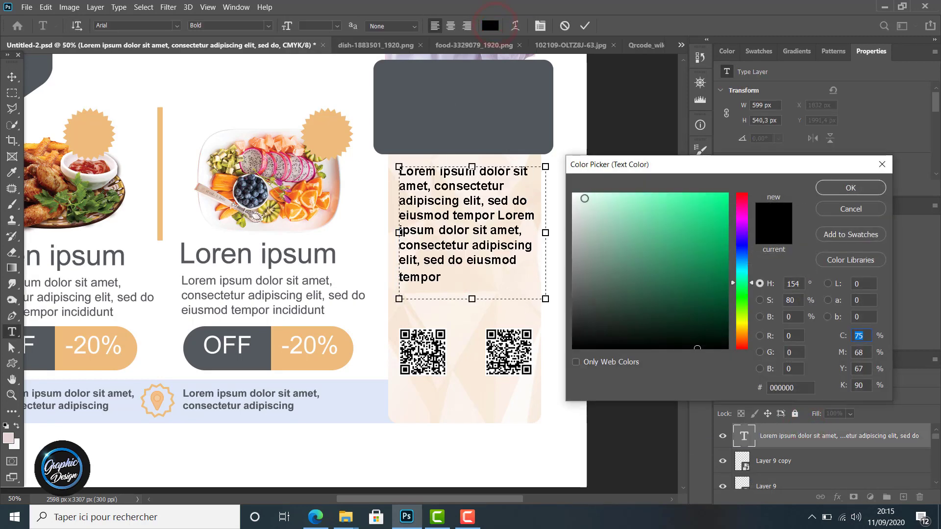
Step: Try white text in the Black font style on the sidebar paragraph
click(575, 194)
click(855, 189)
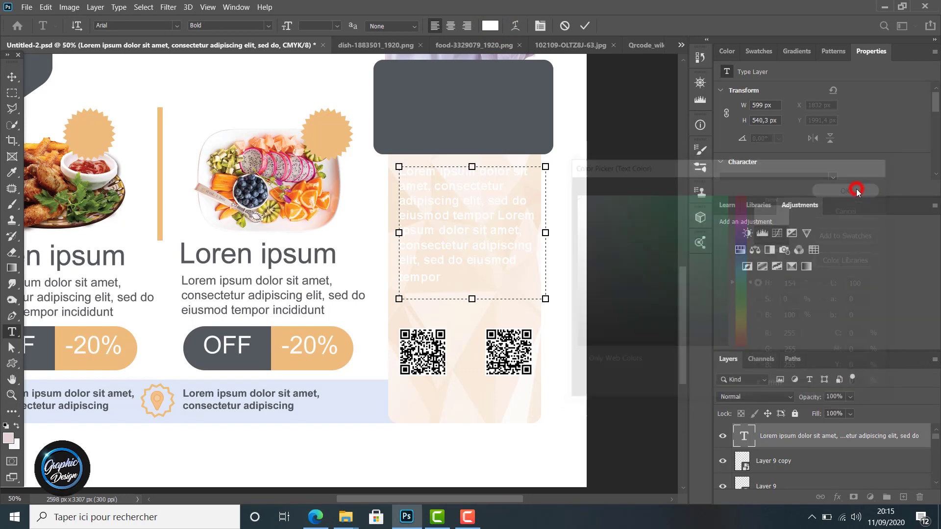
click(272, 28)
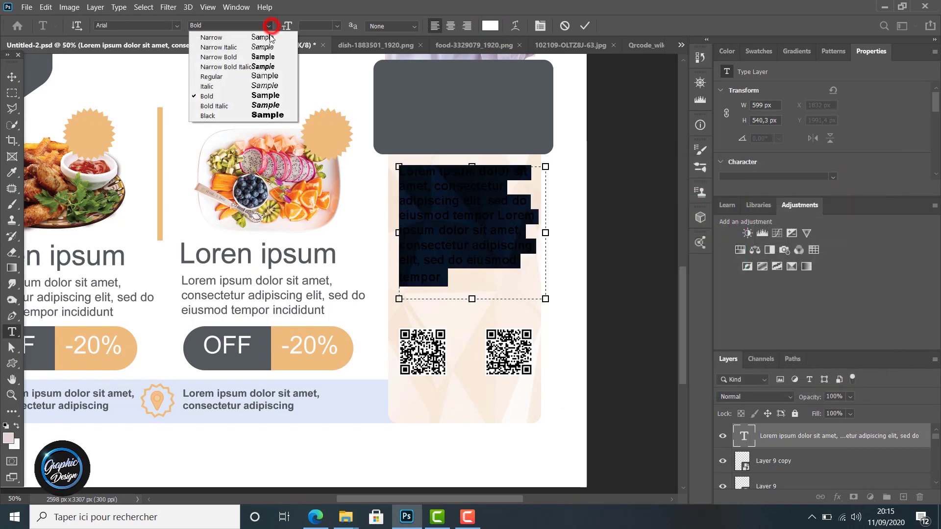
click(244, 114)
click(584, 26)
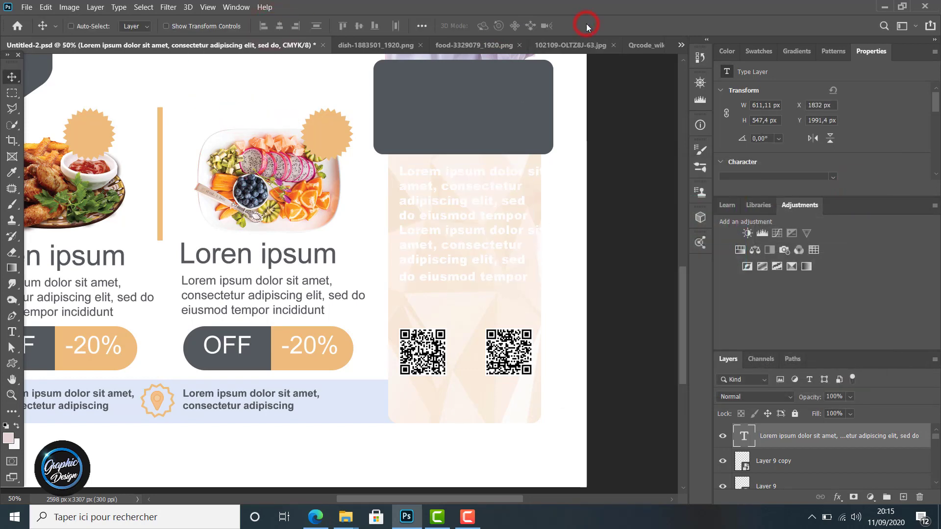
Step: Recolor the whole sidebar paragraph with the dark grey sampled from the rounded rectangle above it
double_click(483, 252)
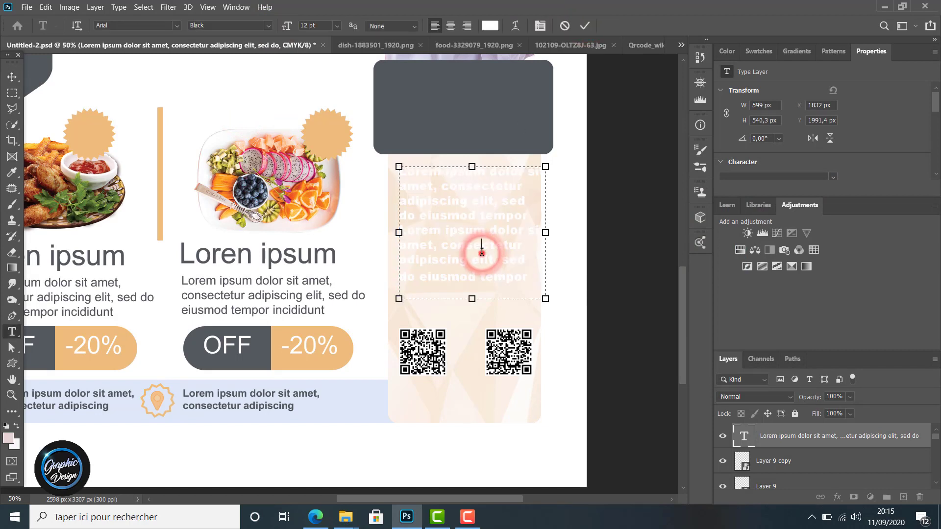
triple_click(484, 253)
triple_click(528, 278)
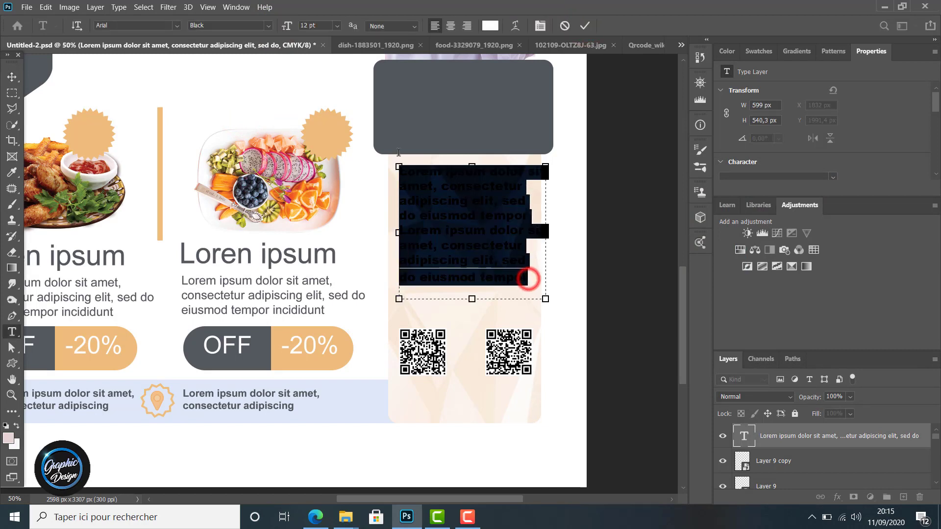
click(490, 26)
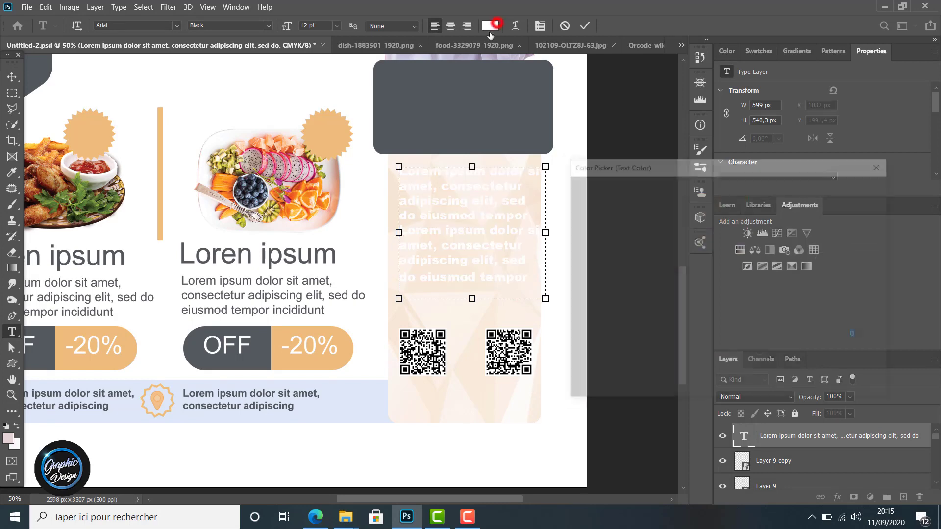
click(449, 96)
click(823, 187)
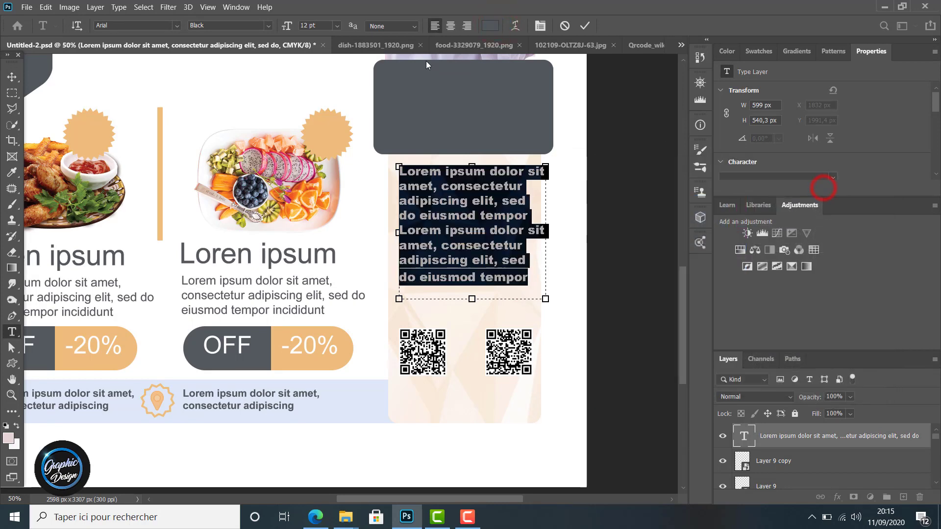
Step: Set the sidebar paragraph's font style to Regular and commit the text edit
click(268, 26)
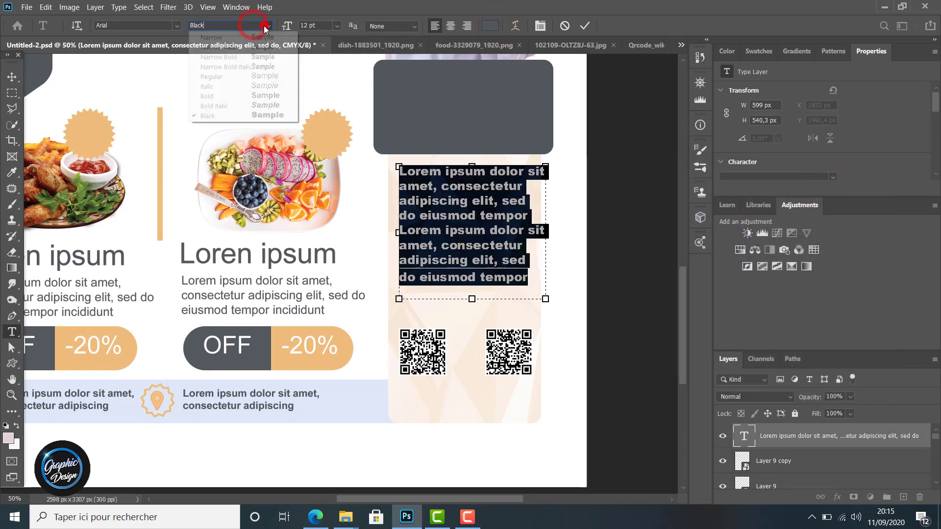
click(230, 77)
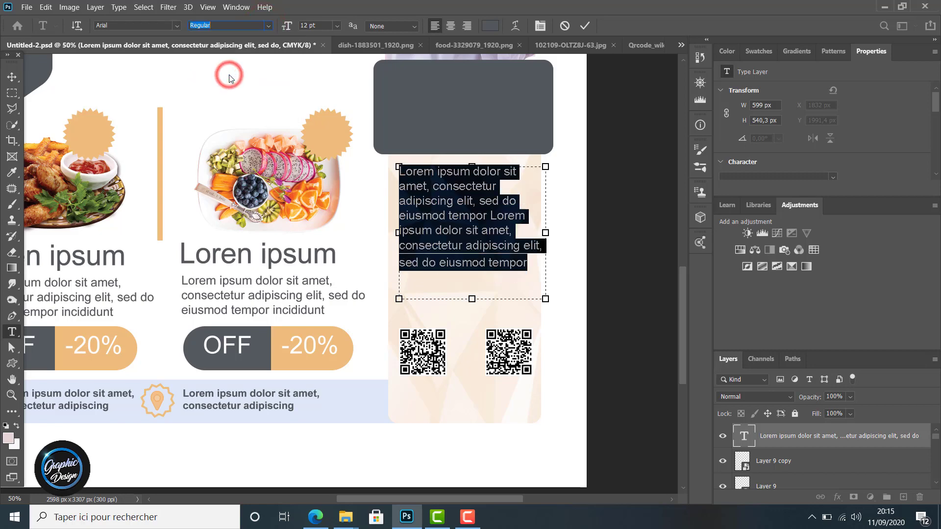
click(11, 77)
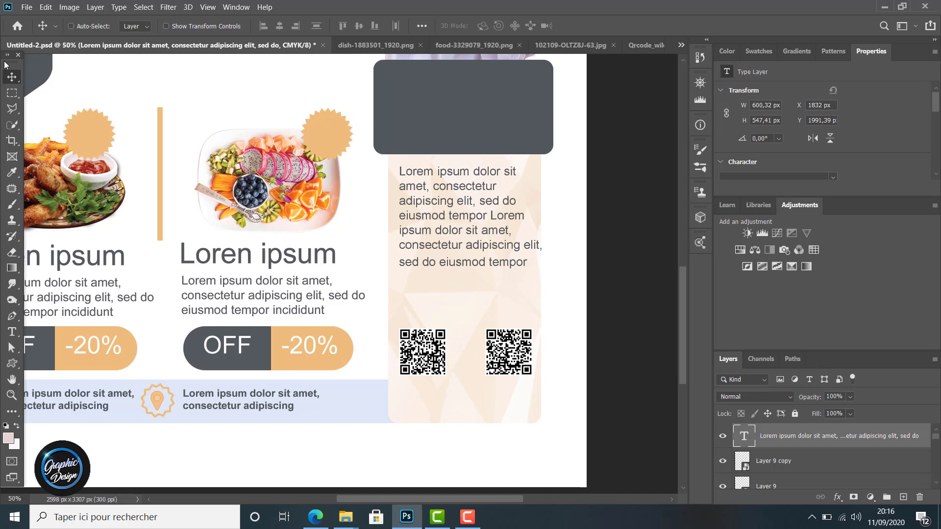
Step: Nudge the sidebar paragraph left to X 1824 px
key(Left)
key(Left)
key(Left)
key(Left)
key(Left)
key(Left)
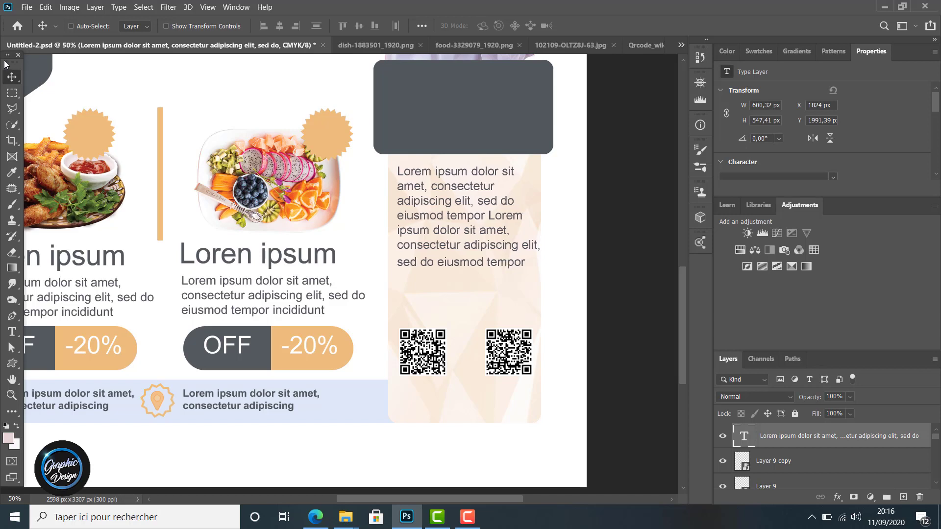
key(Left)
key(Left)
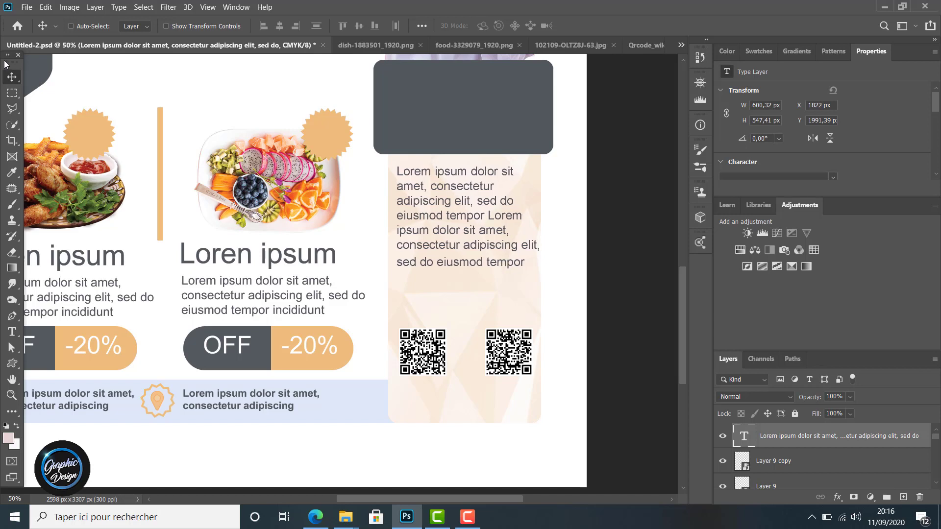
key(Right)
key(Right)
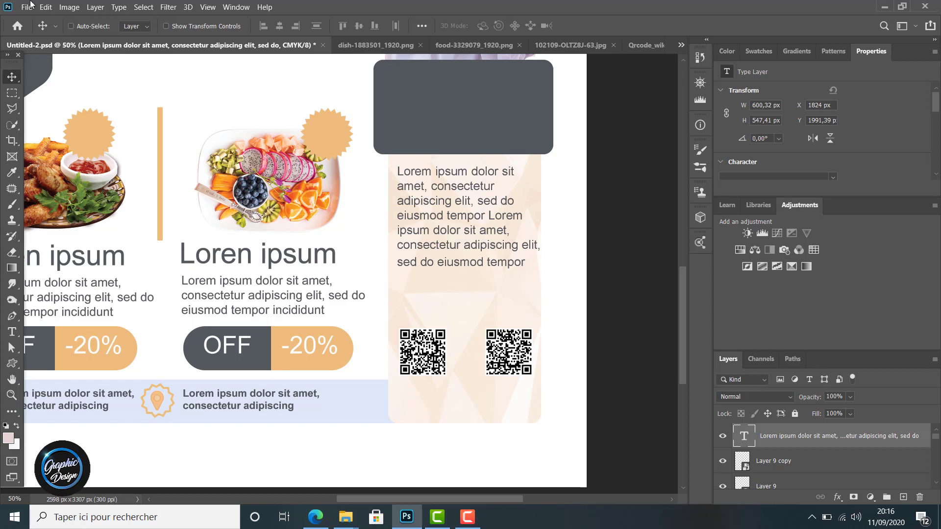
Step: Resize the sidebar paragraph's text box to about 553 px wide and 650.5 px high, reaching down to the QR codes
double_click(470, 248)
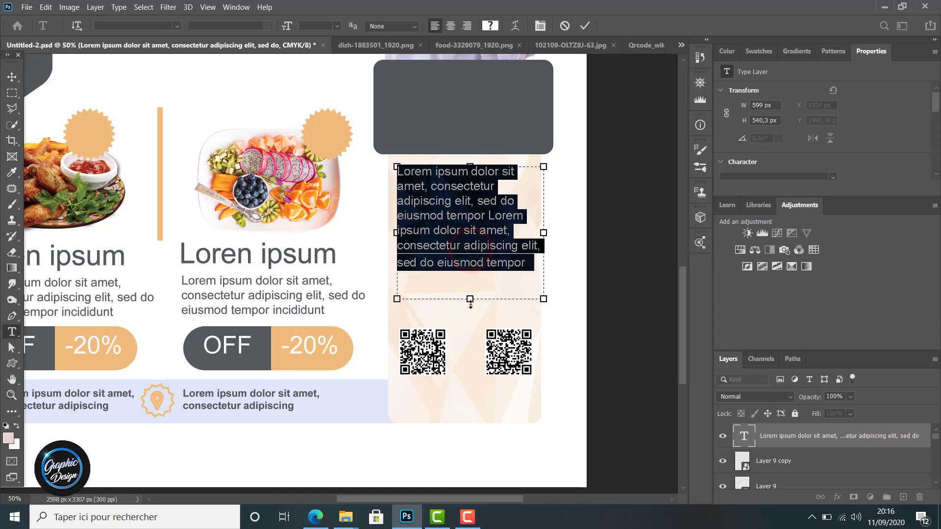
drag(470, 304, 471, 331)
drag(547, 248, 533, 247)
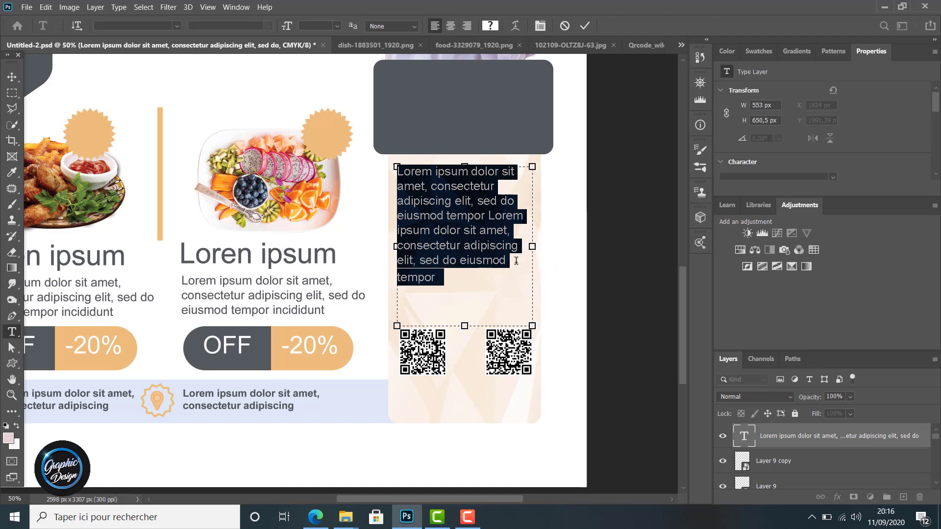
click(17, 76)
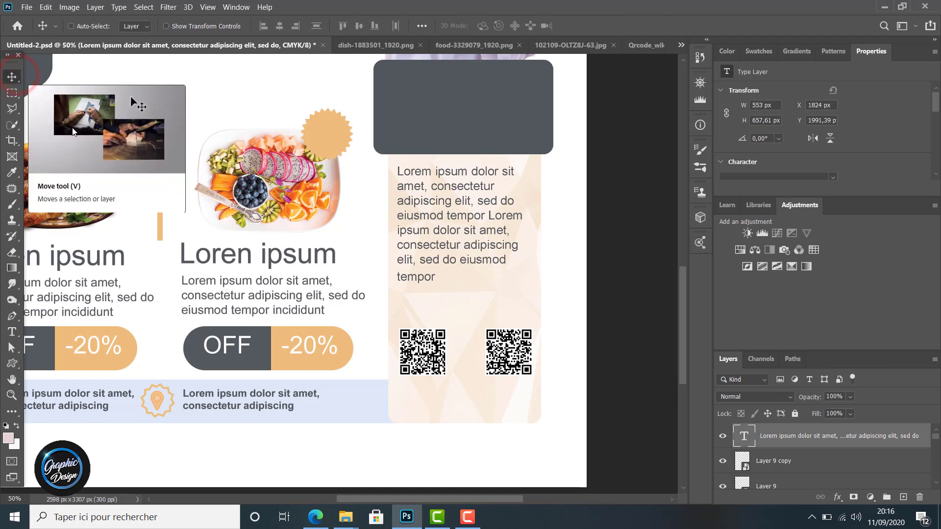
click(437, 225)
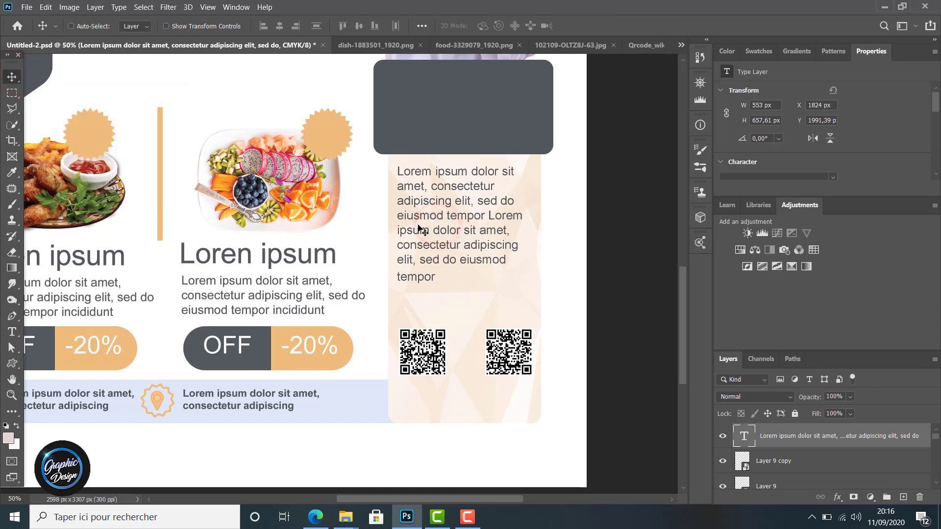
Step: Nudge the sidebar paragraph right to X 1836 px
key(Right)
key(Right)
key(Right)
key(Right)
key(Right)
key(Right)
key(Right)
key(Right)
key(Right)
key(Right)
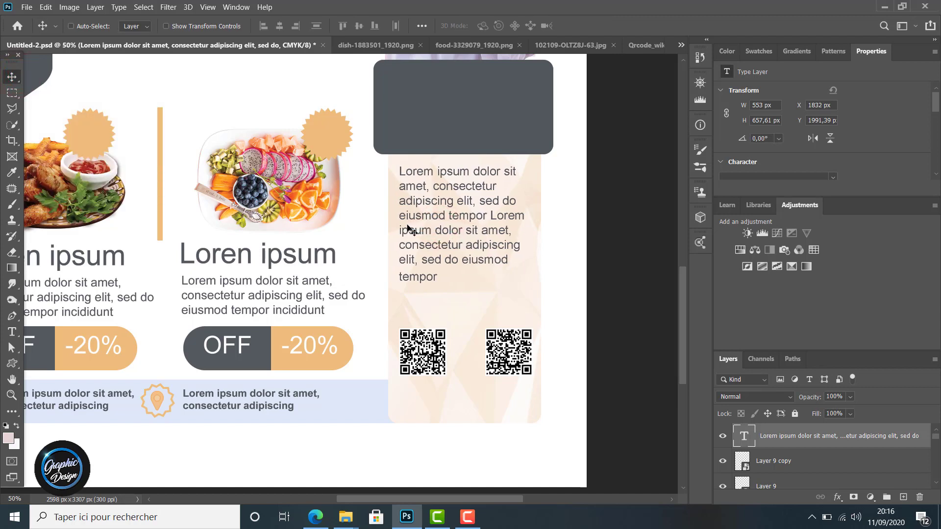
key(Right)
key(Right)
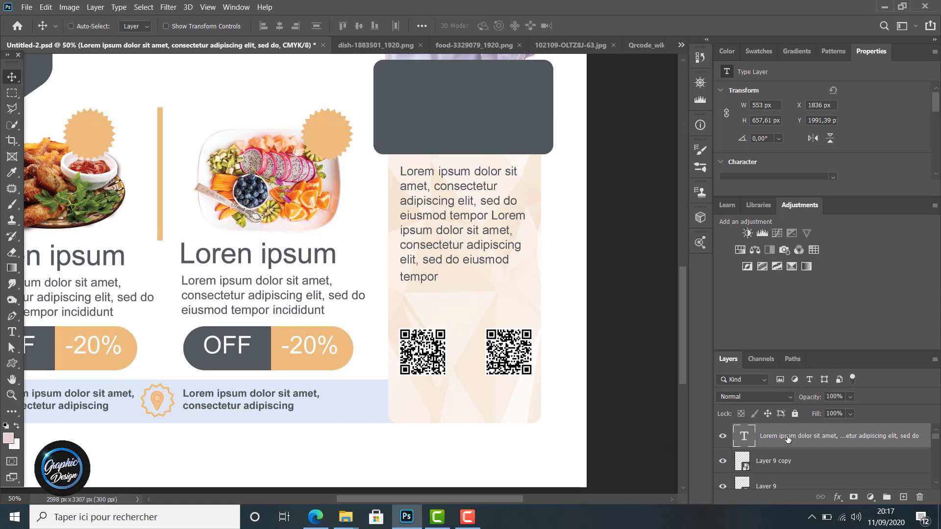
Step: Duplicate the orange vertical divider bar, Rounded Rectangle 5, and place the copy at the top of the layer stack
scroll(839, 477, down, 4)
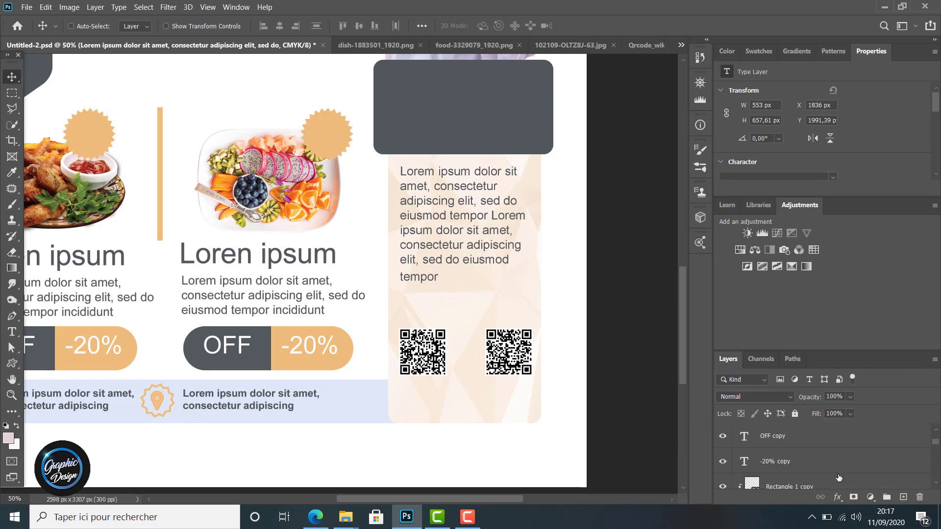
scroll(839, 477, down, 5)
scroll(838, 476, down, 1)
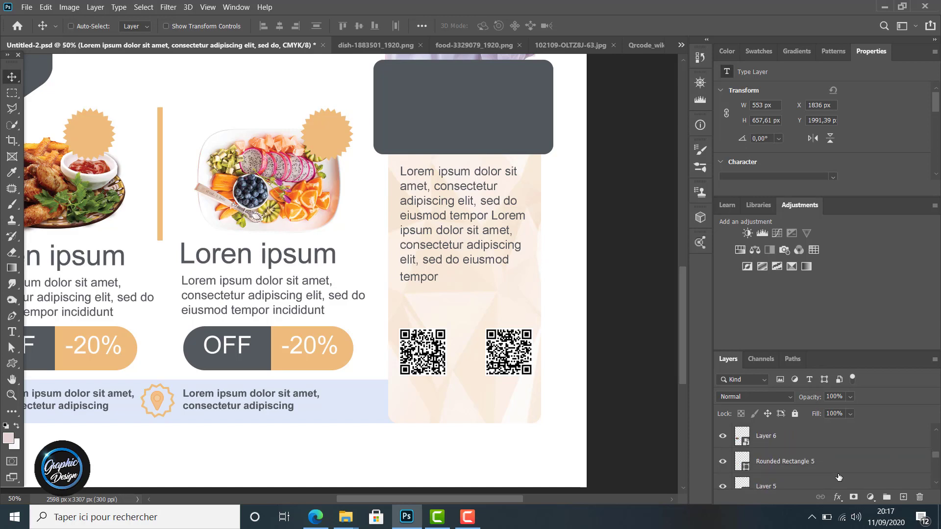
scroll(839, 476, down, 1)
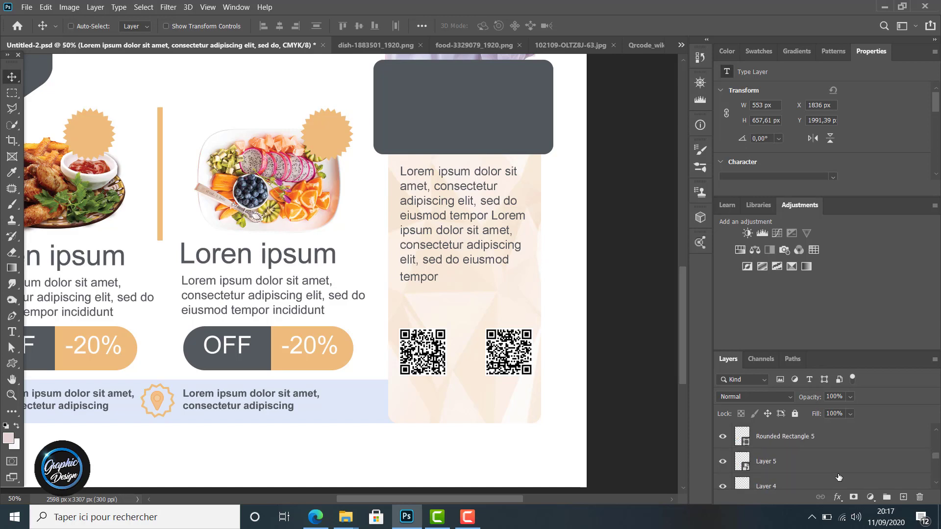
click(722, 436)
click(721, 436)
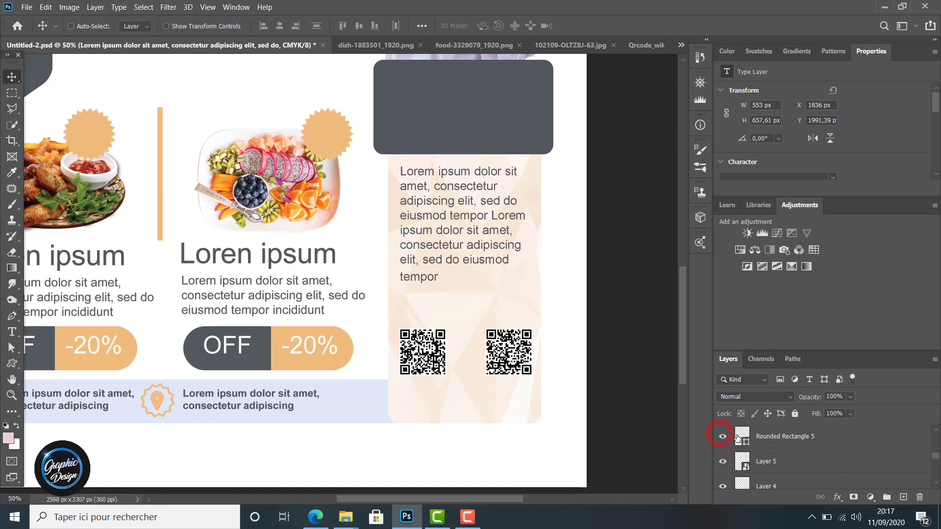
click(779, 438)
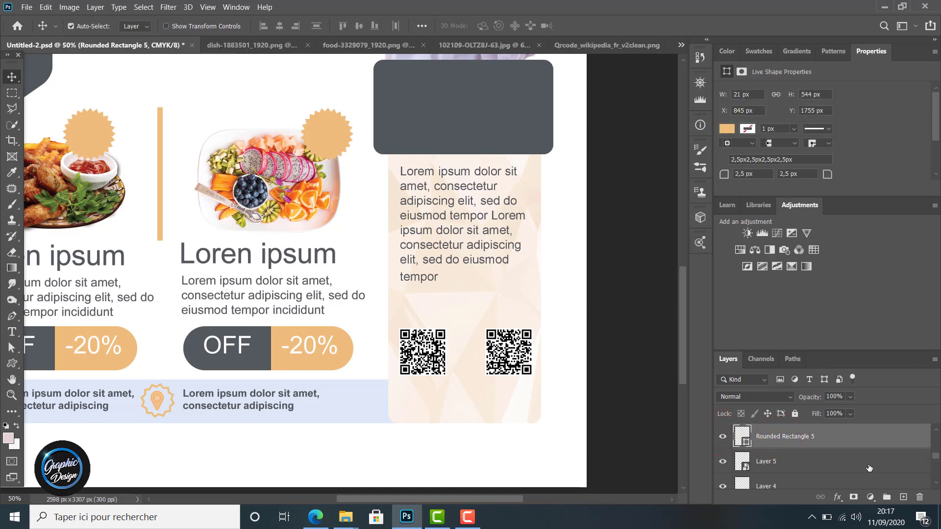
drag(935, 456, 936, 427)
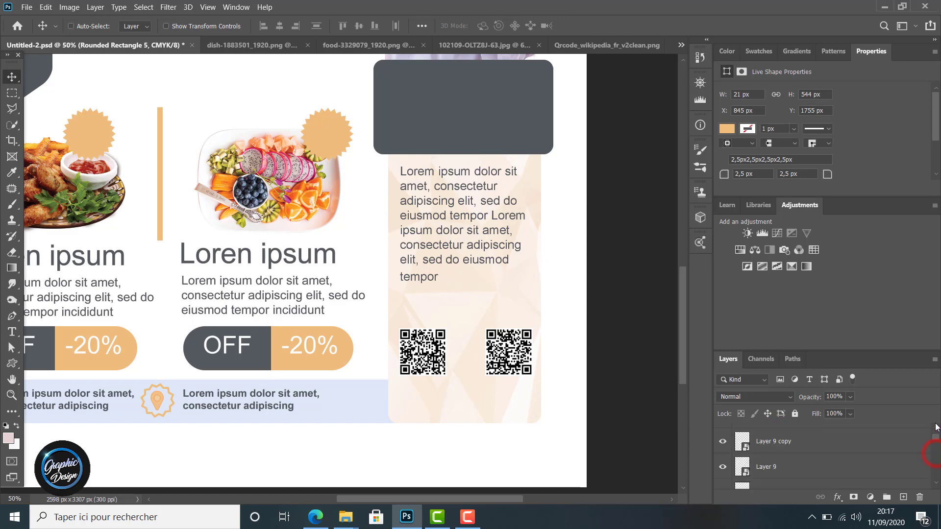
click(831, 445)
key(ctrl+v)
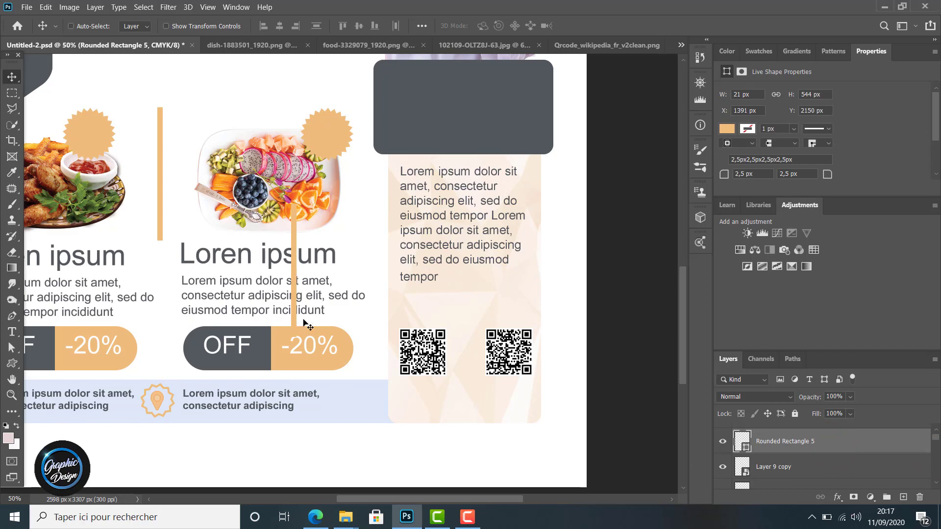
Step: Rotate the copied orange bar 90° clockwise so it lies horizontally
click(45, 7)
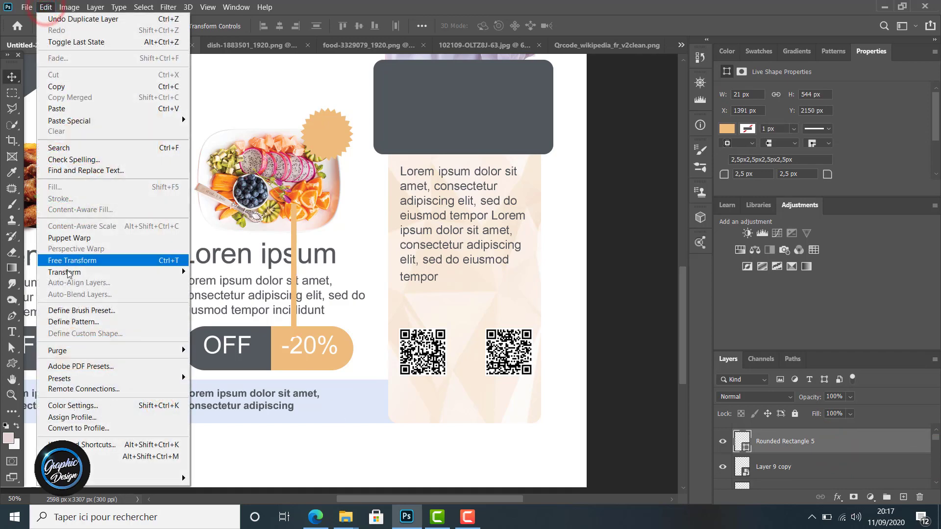
mouse_move(69, 273)
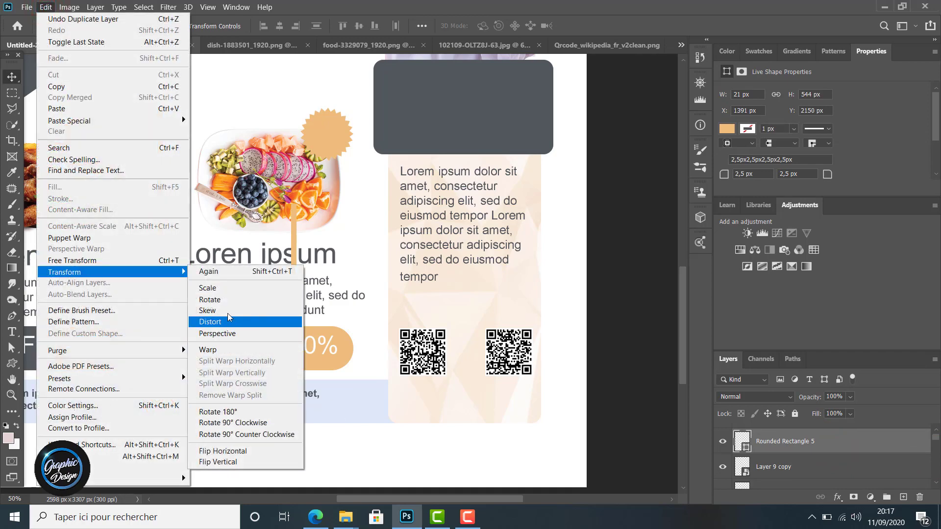
mouse_move(168, 6)
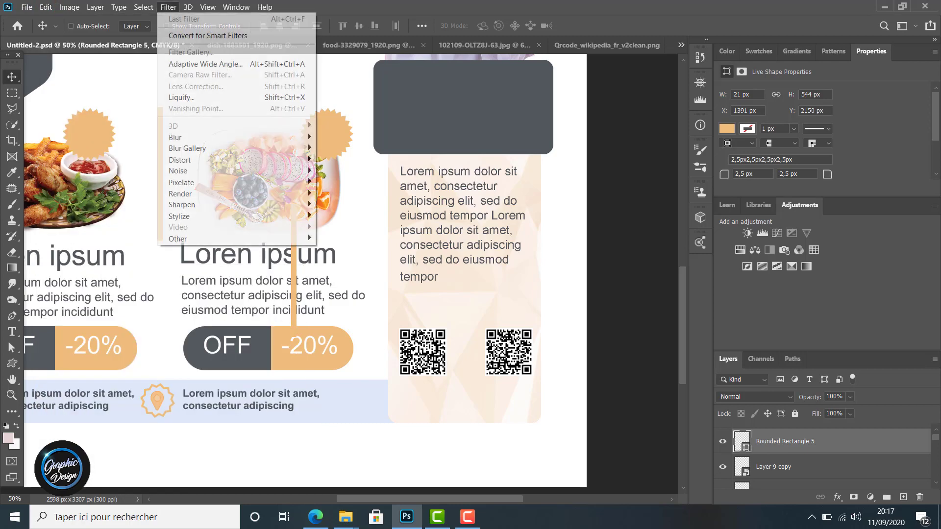
mouse_move(53, 7)
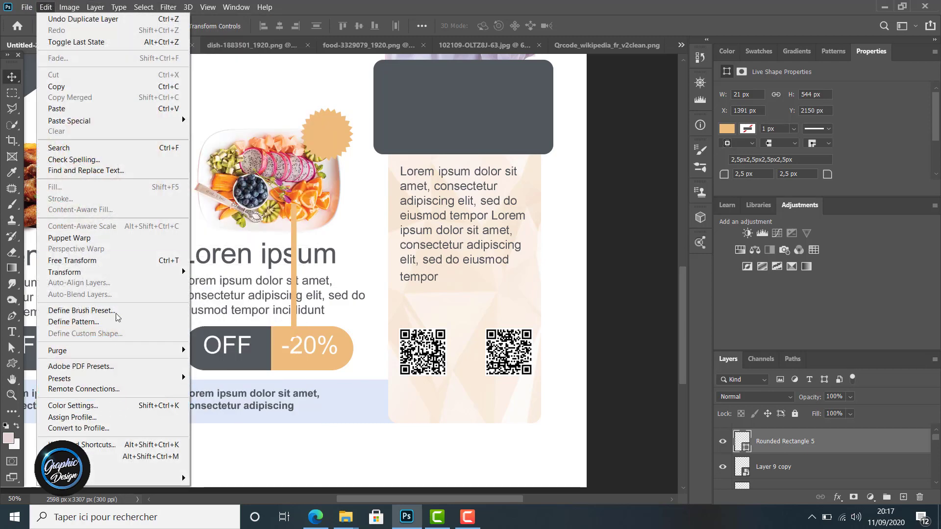
mouse_move(117, 274)
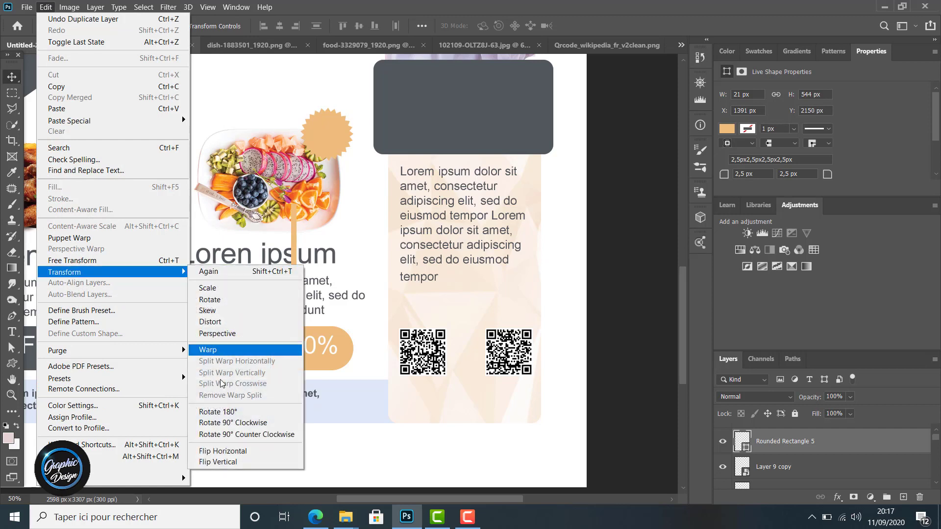
click(225, 424)
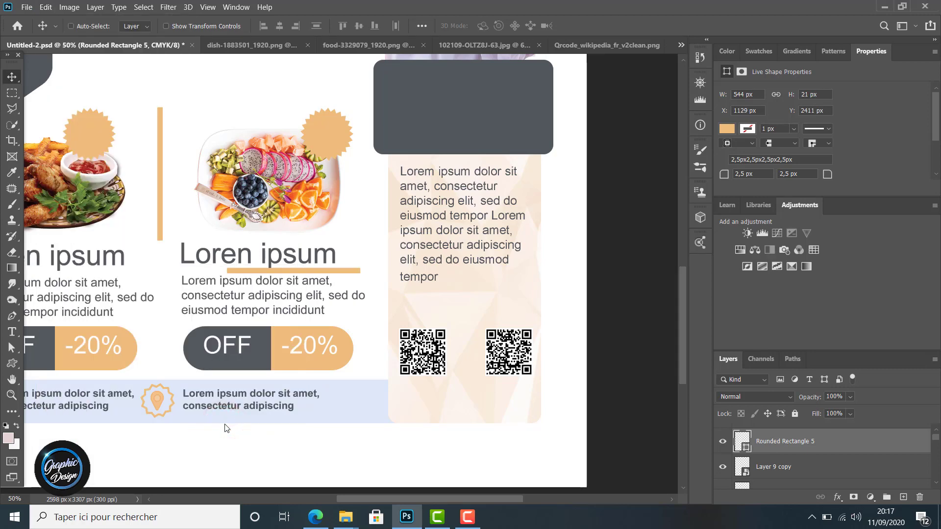
Step: Move the horizontal orange bar between the sidebar paragraph and the QR codes, at about X 1820 px, Y 2514 px
click(12, 77)
click(251, 271)
drag(250, 271, 419, 292)
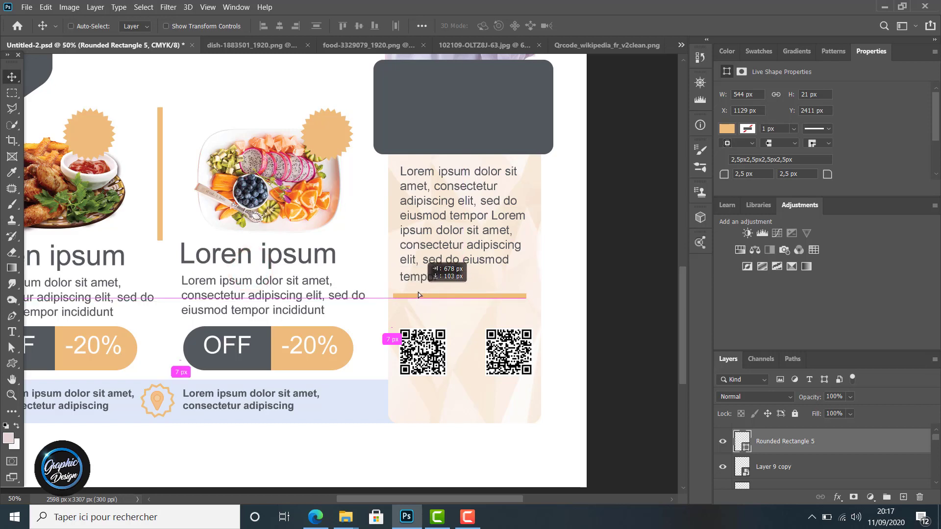
drag(419, 292, 419, 292)
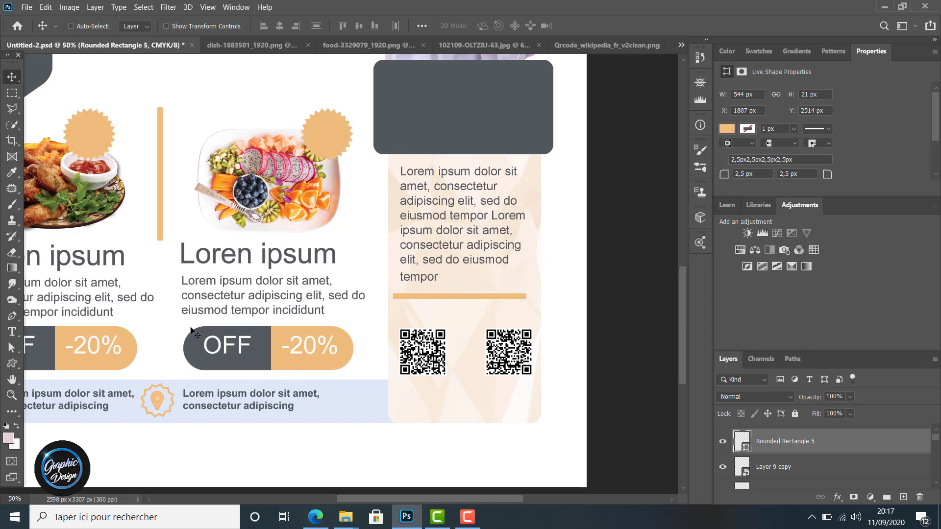
drag(457, 300, 460, 298)
click(461, 522)
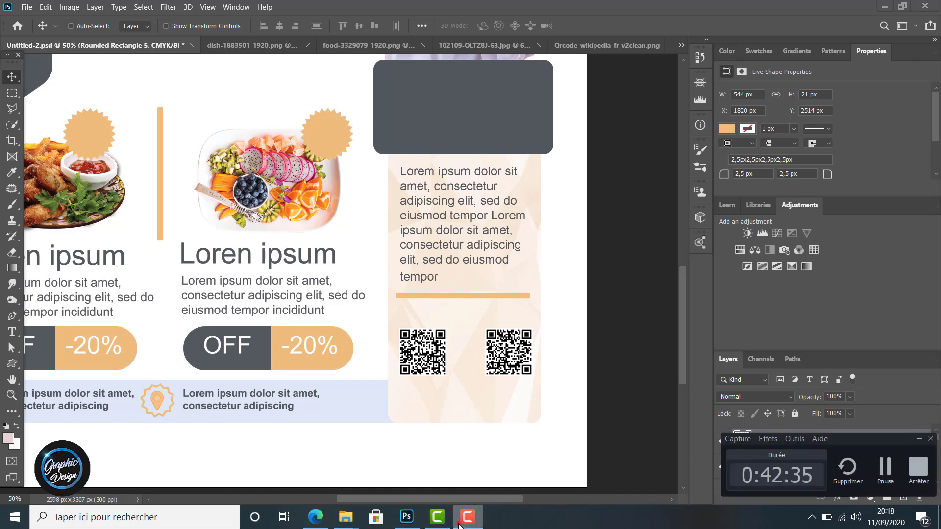
Step: Select both QR code layers, Layer 9 and Layer 9 copy, and move them straight down toward the sidebar's lower edge
click(461, 522)
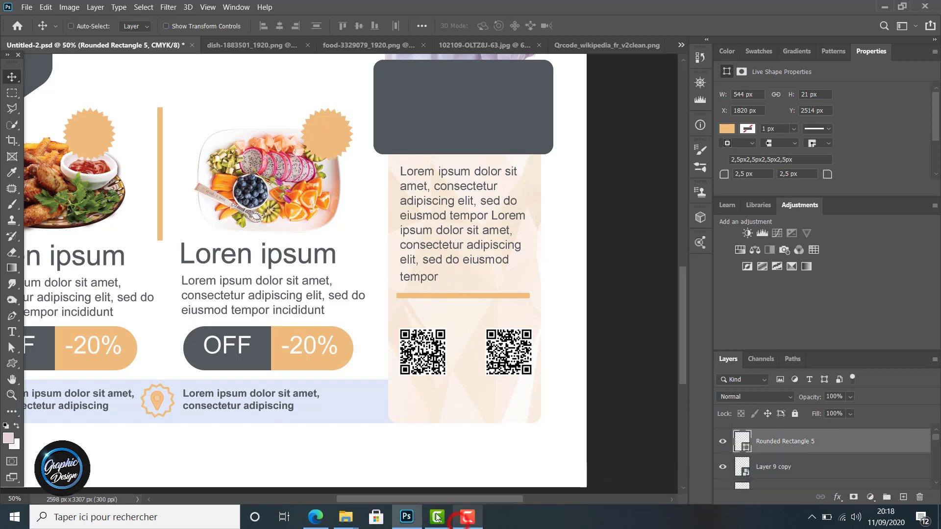
click(805, 471)
click(723, 467)
click(723, 467)
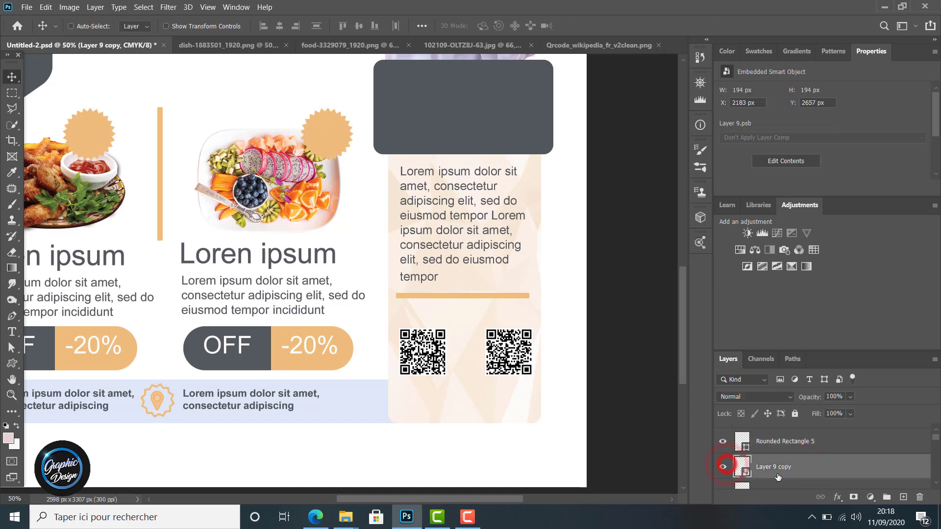
scroll(784, 465, down, 2)
ctrl+click(794, 443)
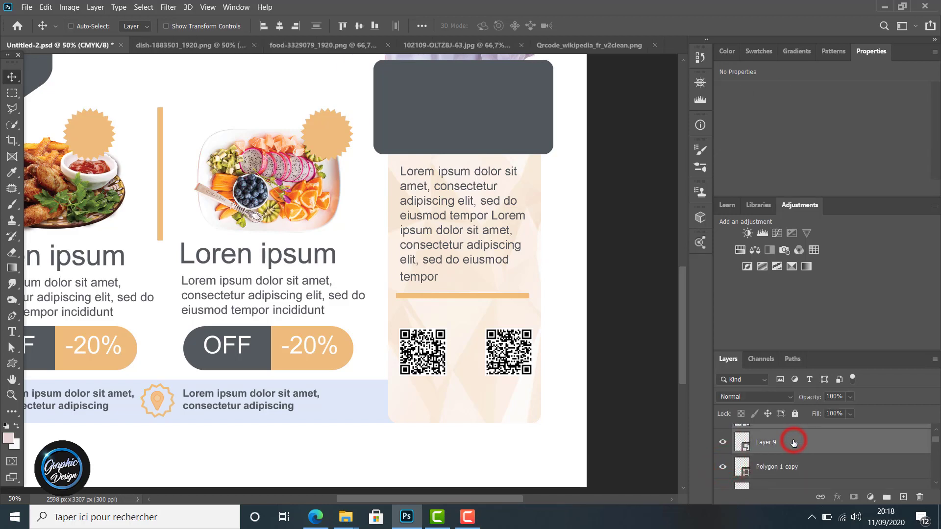
drag(513, 346, 512, 375)
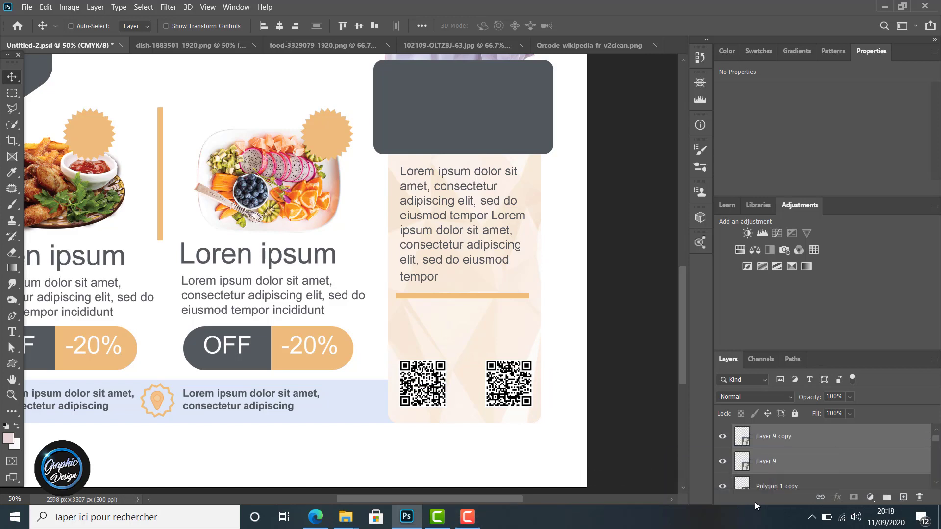
scroll(758, 442, up, 2)
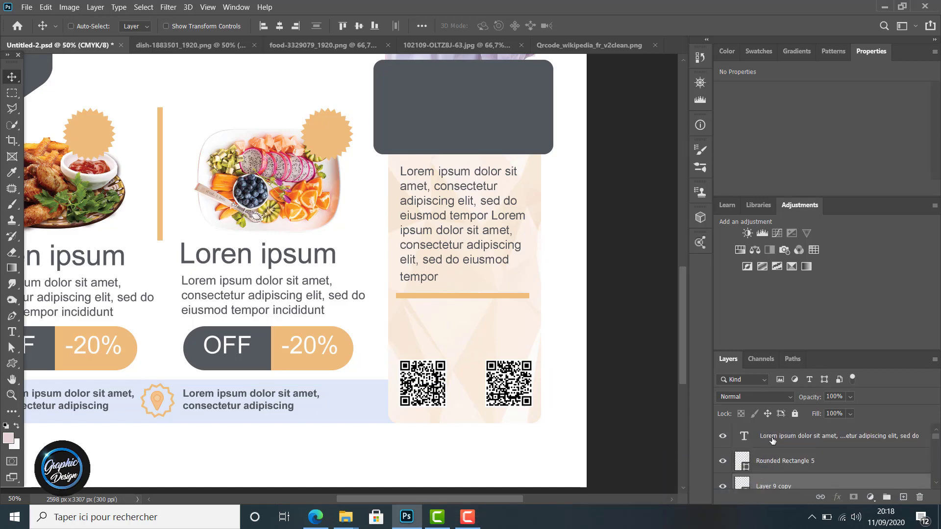
click(772, 438)
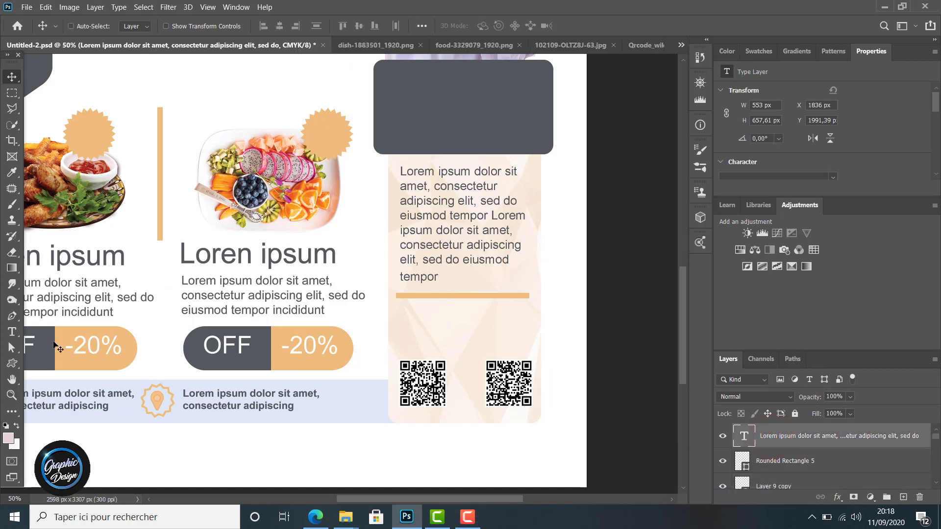
click(10, 333)
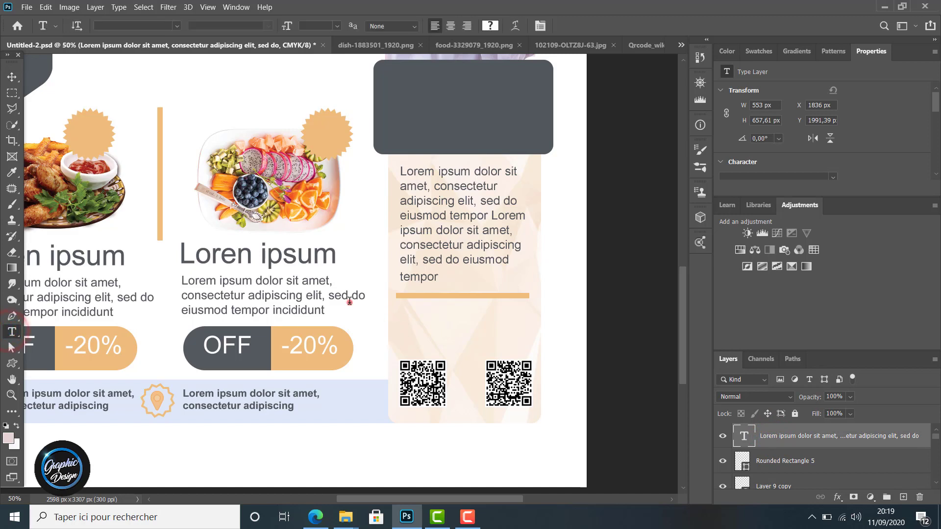
drag(349, 297, 333, 313)
drag(336, 312, 159, 277)
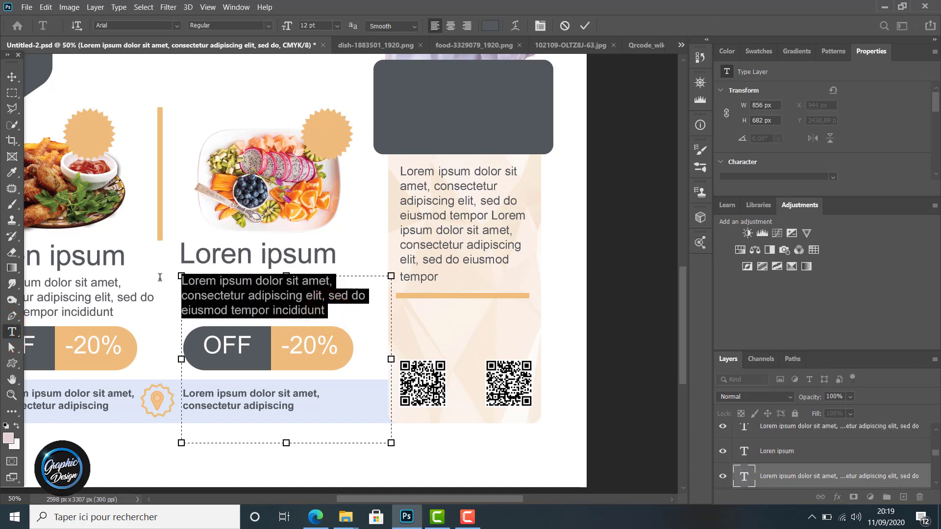
scroll(837, 457, up, 4)
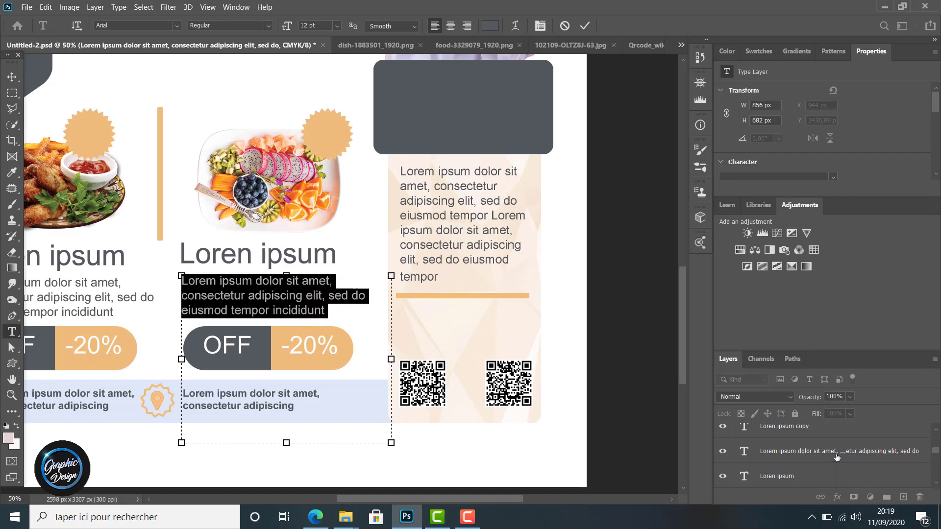
Step: Duplicate the sidebar paragraph and move the copy down over the divider and QR codes, to about X 1803 px, Y 2372 px
click(825, 436)
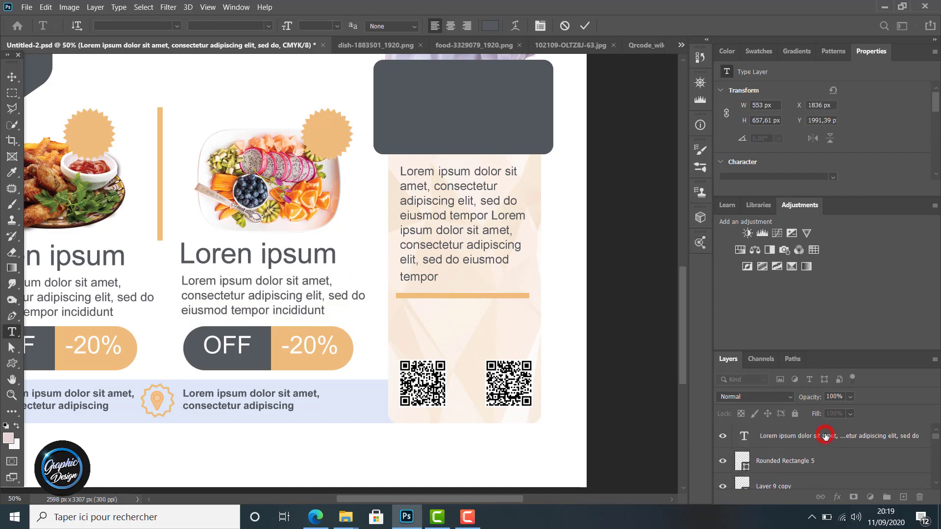
click(724, 436)
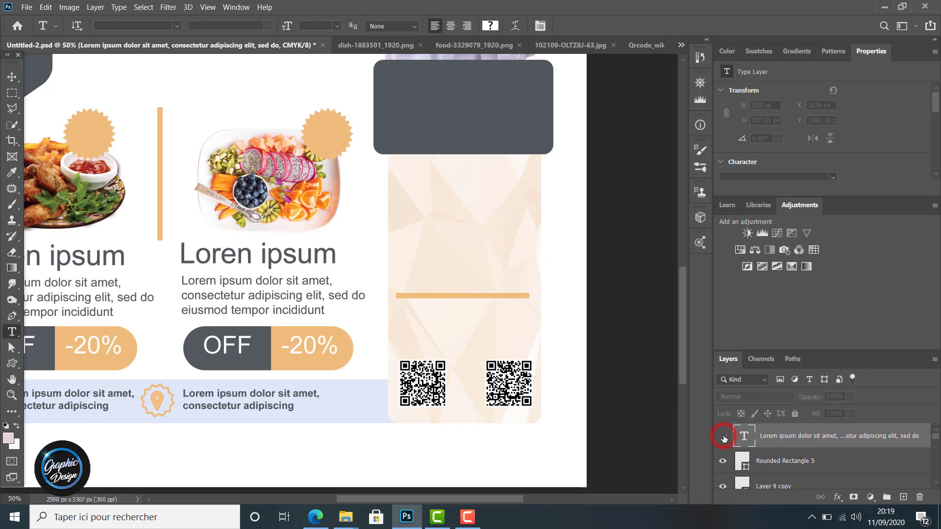
click(723, 436)
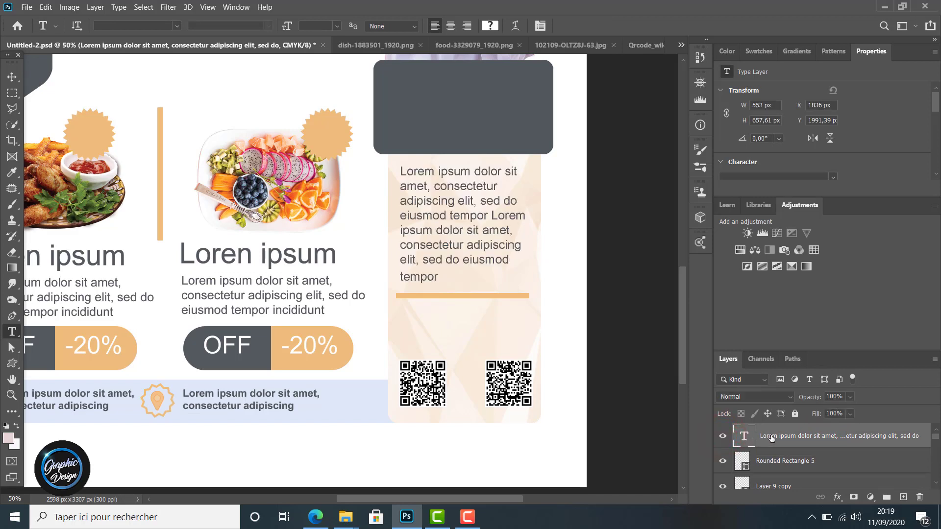
key(ctrl+j)
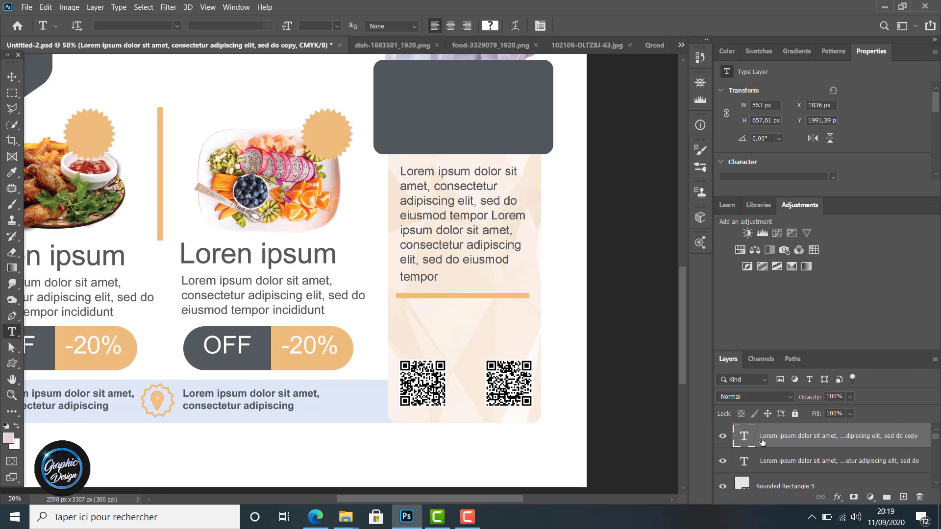
key(v)
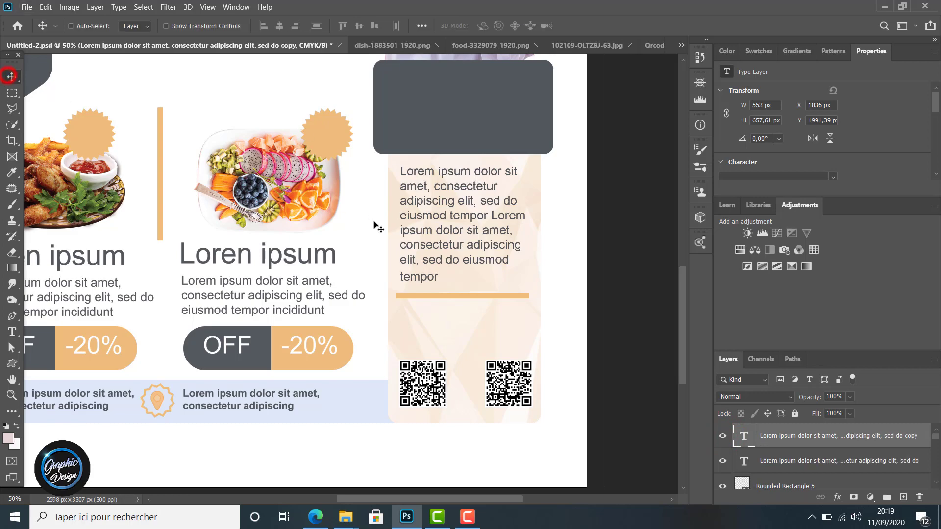
drag(439, 214, 439, 308)
Step: Replace all the text in the copied paragraph with "Loren Ipsum"
key(t)
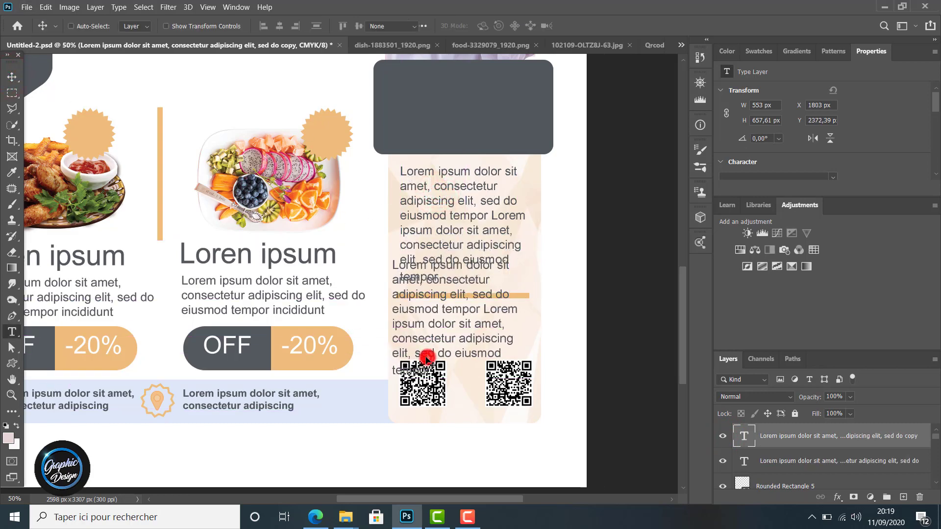
triple_click(425, 354)
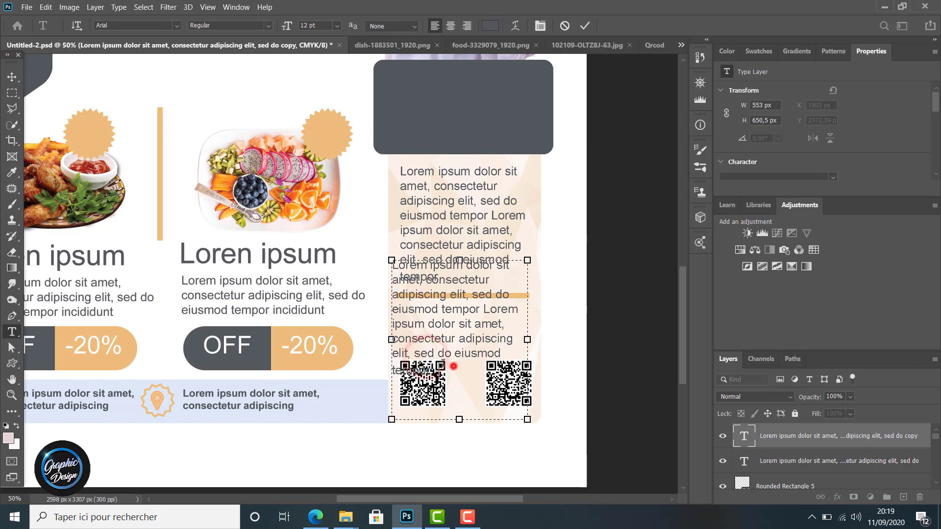
drag(454, 366, 377, 256)
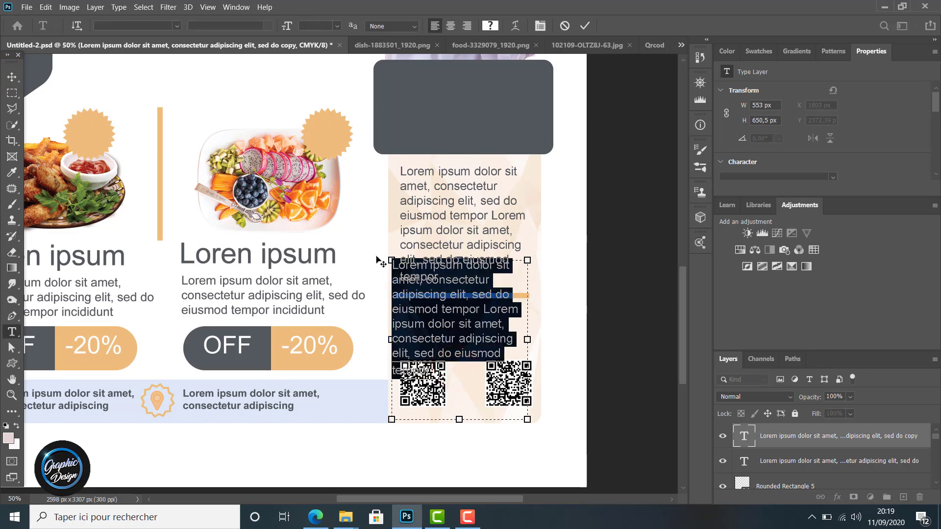
text(Loren ipsum)
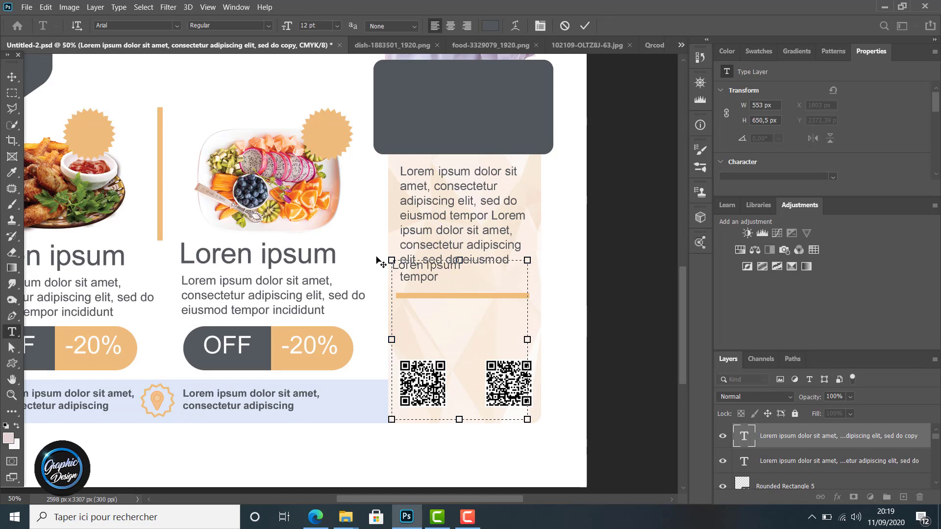
click(12, 77)
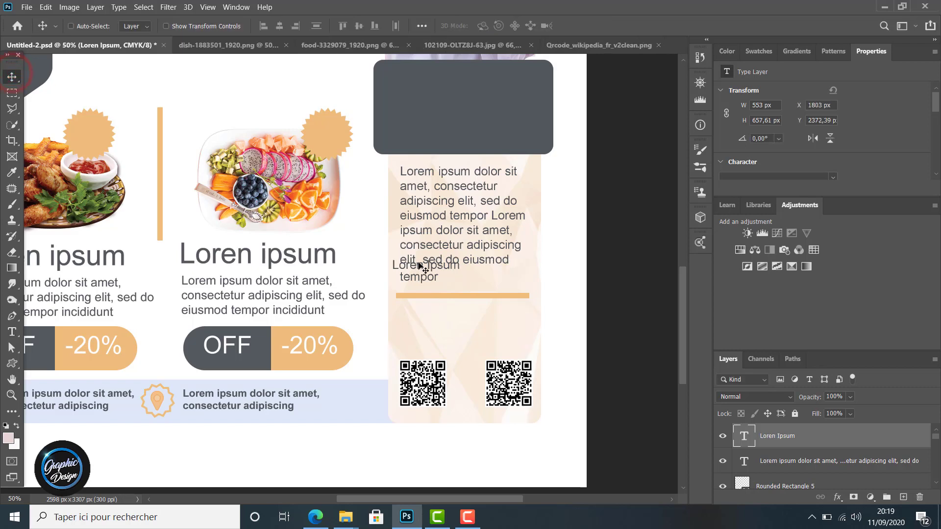
Step: Set the "Loren Ipsum" caption to 8 pt and place it beneath the left QR code, at about X 1832 px, Y 2990 px
click(419, 264)
drag(419, 264, 420, 414)
double_click(420, 413)
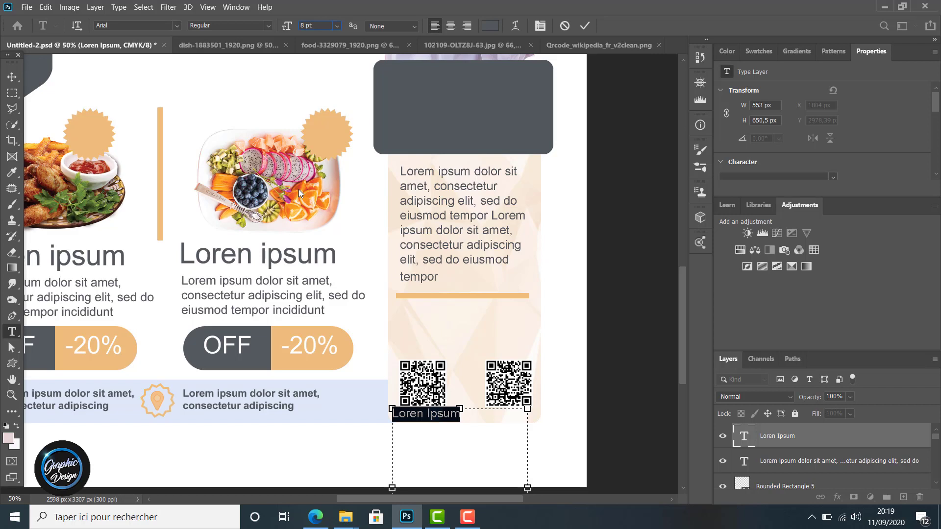
key(Return)
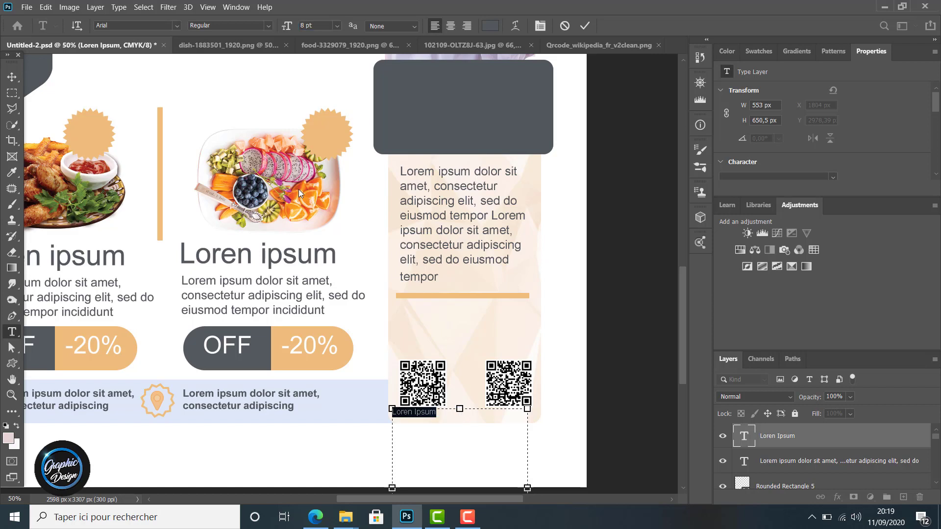
click(12, 77)
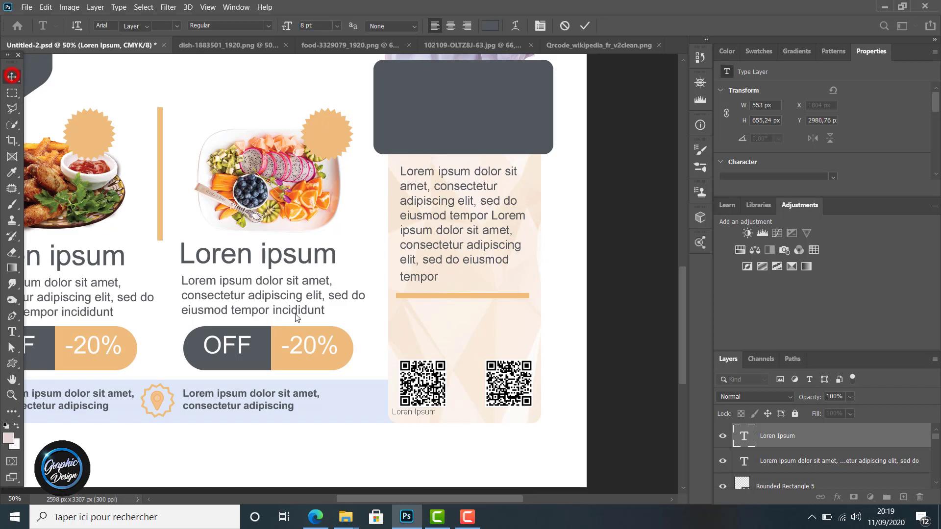
drag(412, 415, 419, 419)
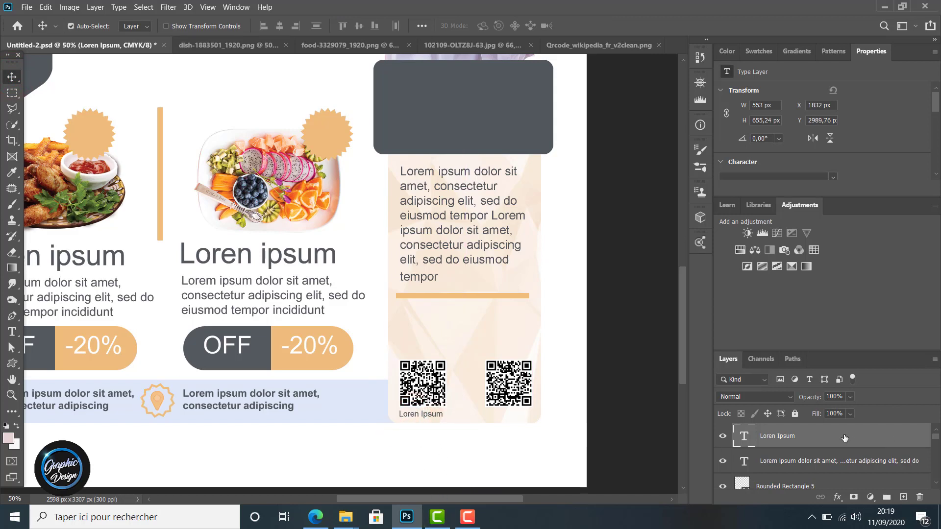
Step: Duplicate the "Loren Ipsum" caption and place the copy beneath the right QR code, at about X 2198 px, Y 2990 px
key(ctrl+j)
drag(428, 416, 518, 414)
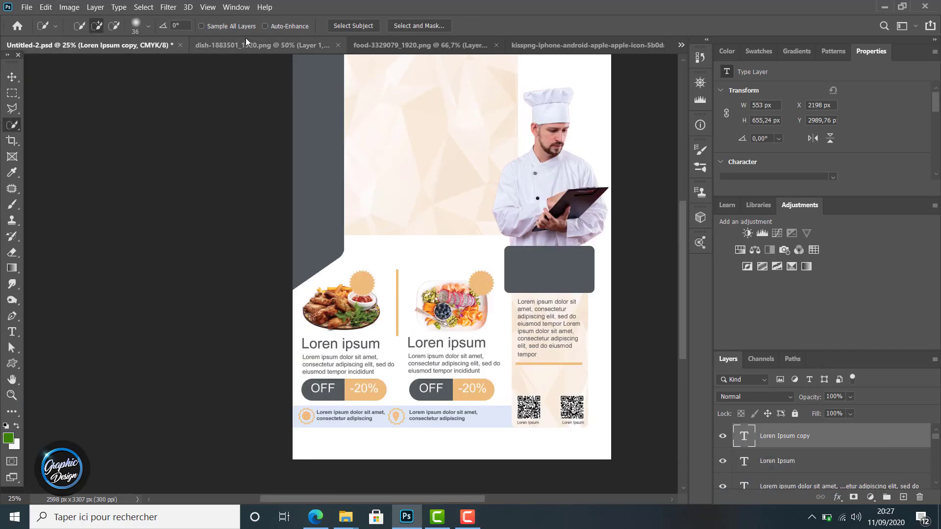
Step: Copy the selected Apple logo from the kisspng icon image into the flyer and place it above the left QR code, at about X 1820 px, Y 2564 px
click(563, 44)
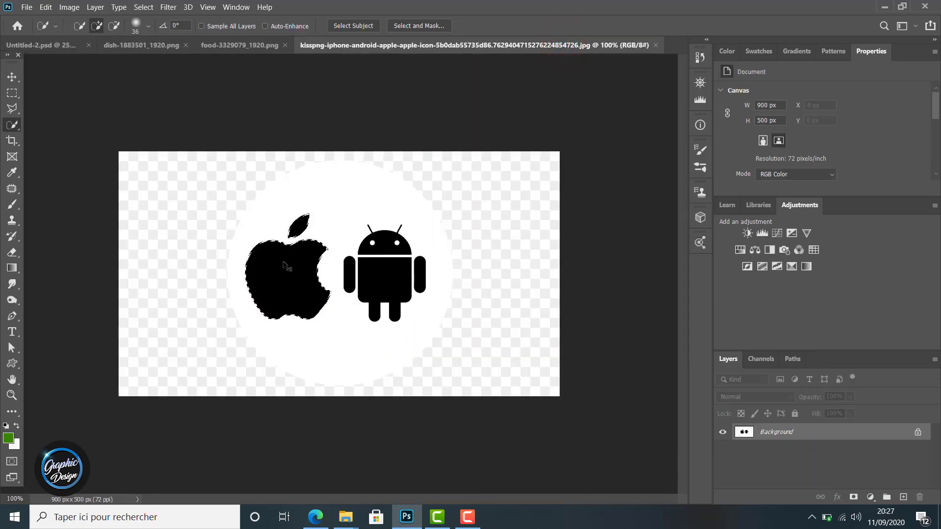
click(35, 45)
key(ctrl+v)
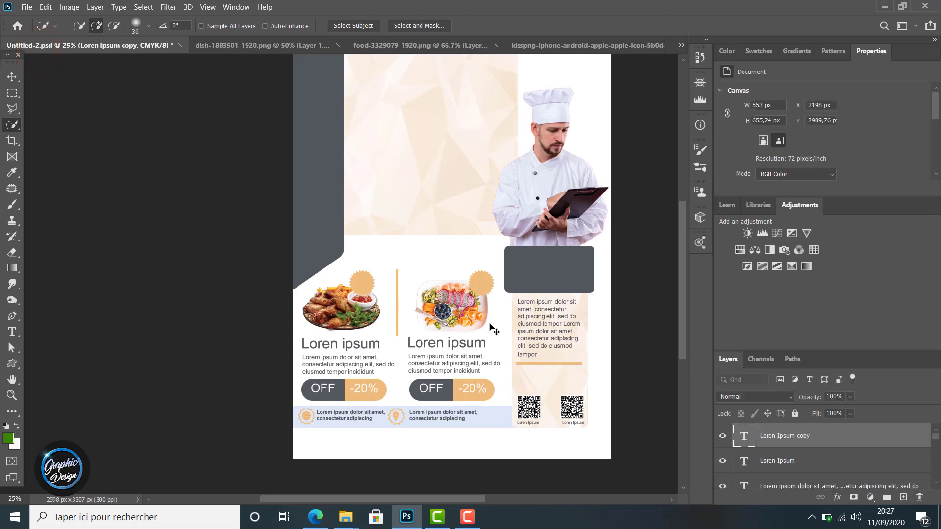
click(11, 78)
drag(451, 259, 526, 382)
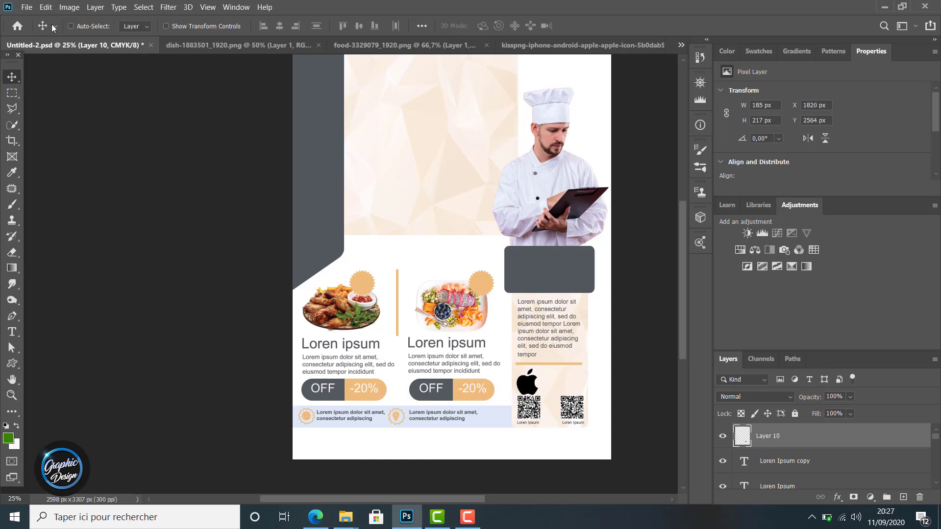
Step: Return to the kisspng icon image and clear the selection around the Apple logo
click(556, 46)
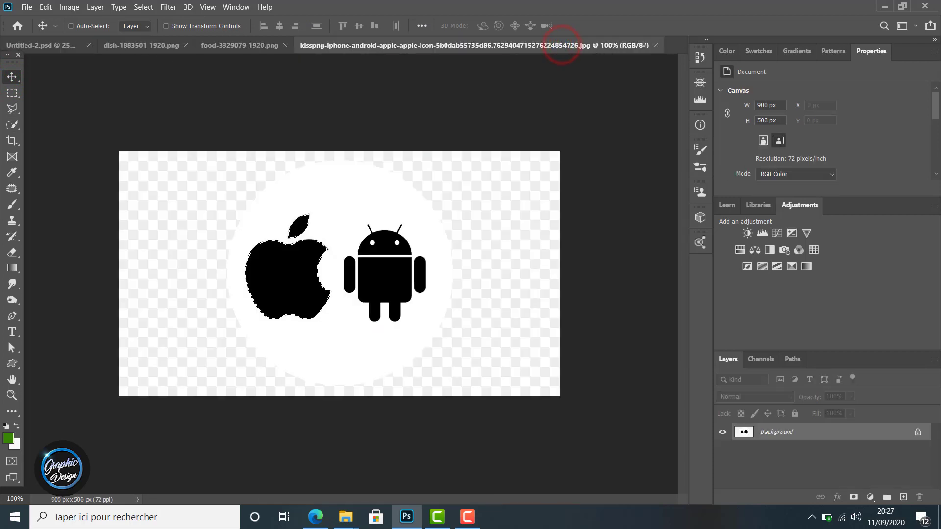
click(143, 7)
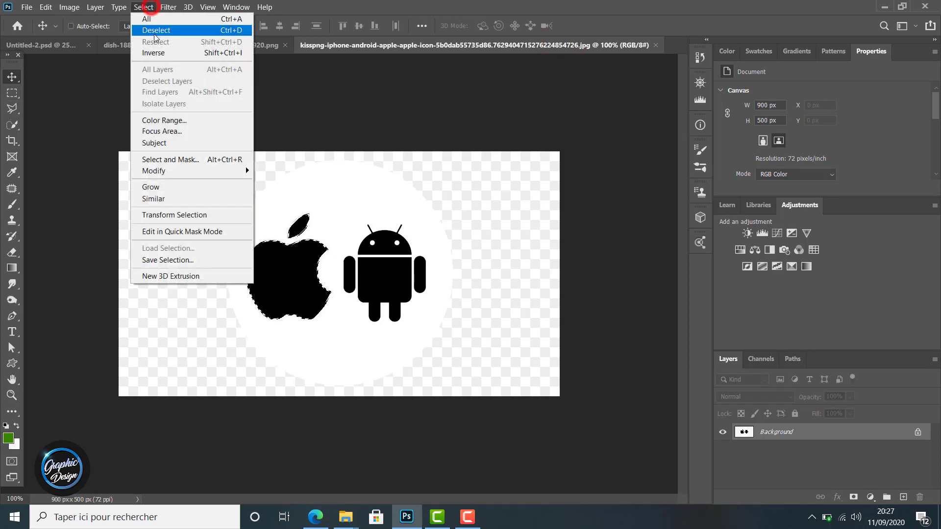
click(153, 33)
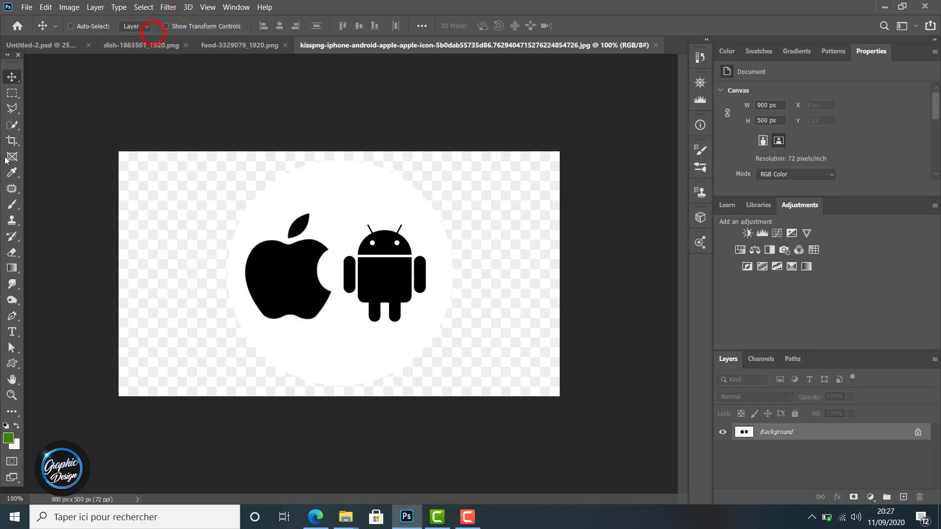
Step: Select the entire Android robot with the Quick Selection tool, including its head, body, both arms and antennas
click(12, 125)
click(66, 137)
drag(387, 274, 390, 254)
click(385, 243)
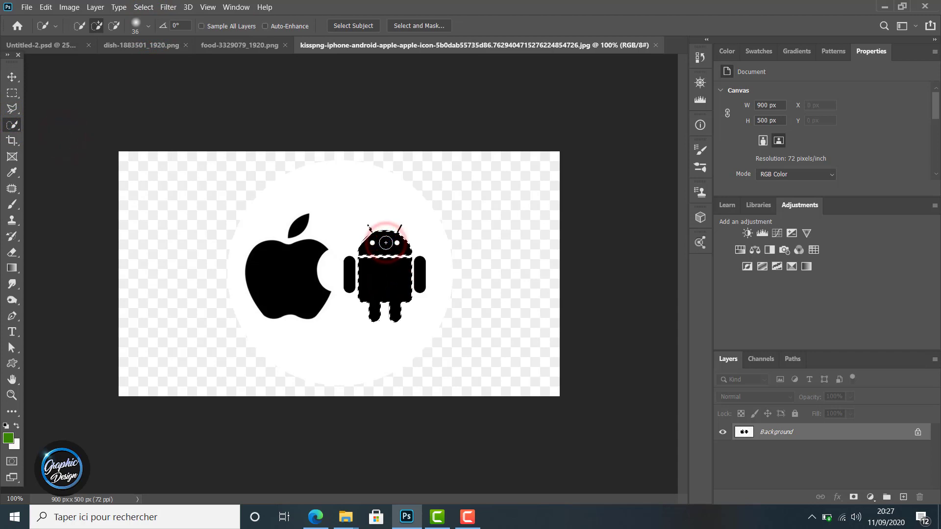
click(421, 271)
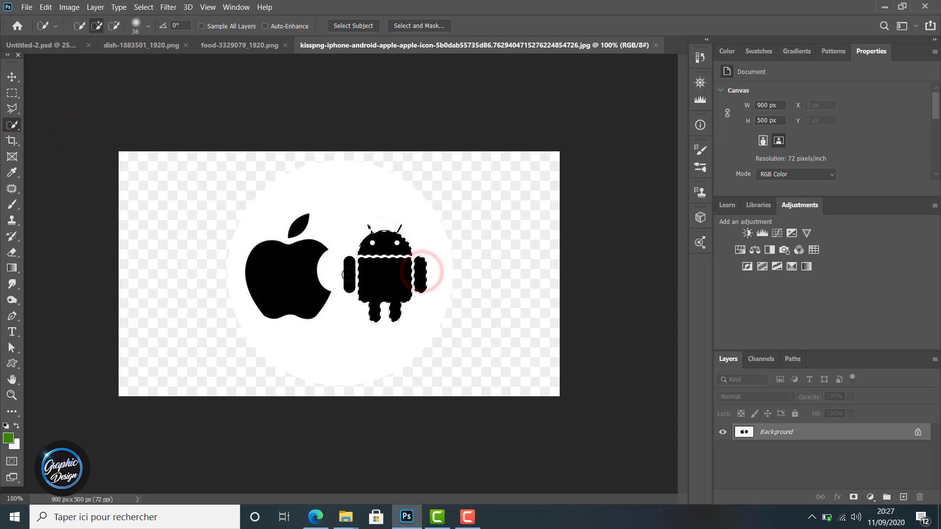
click(349, 275)
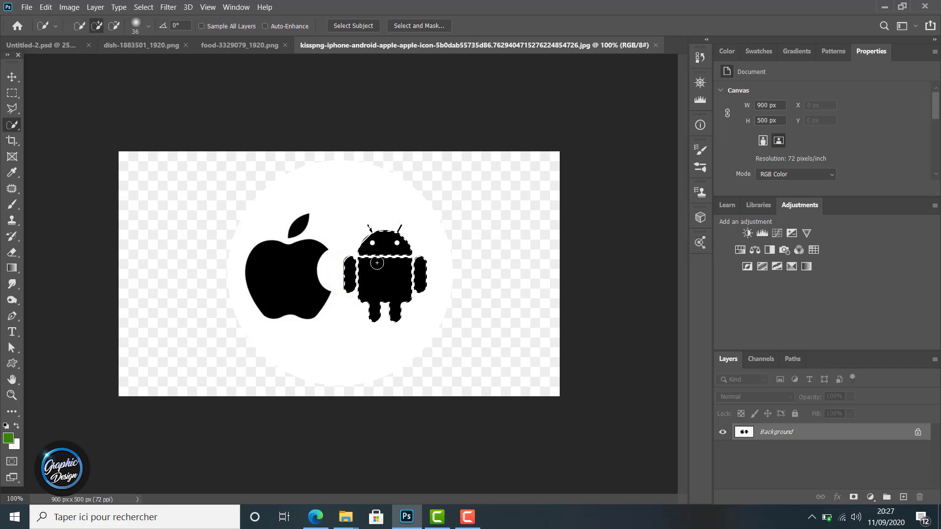
click(396, 234)
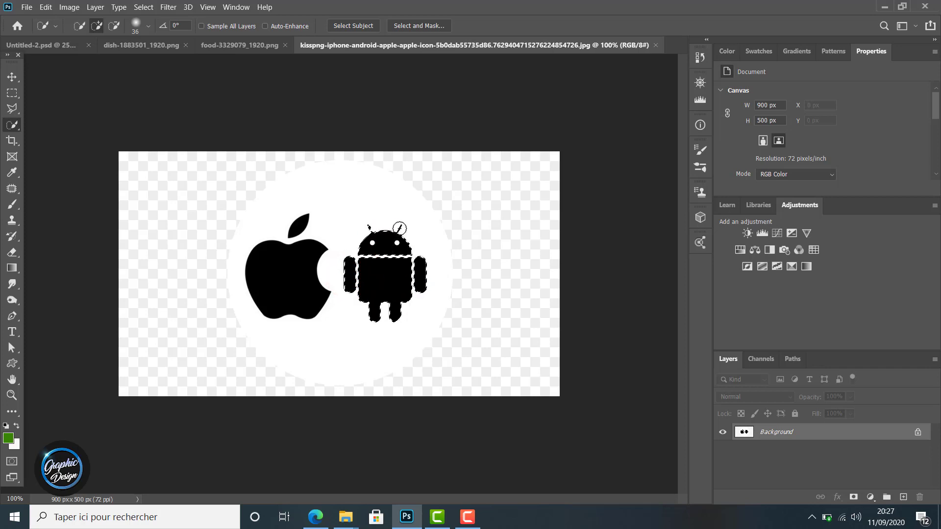
click(395, 236)
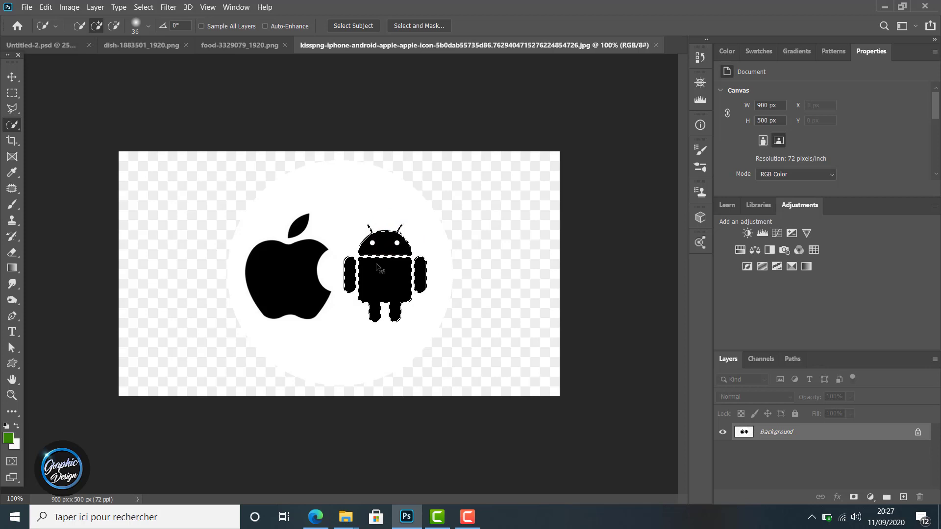
Step: Copy the selected Android robot into the Untitled-2 flyer and place it above the right QR code, at about X 2171 px, Y 2555 px
click(64, 40)
drag(400, 276, 403, 280)
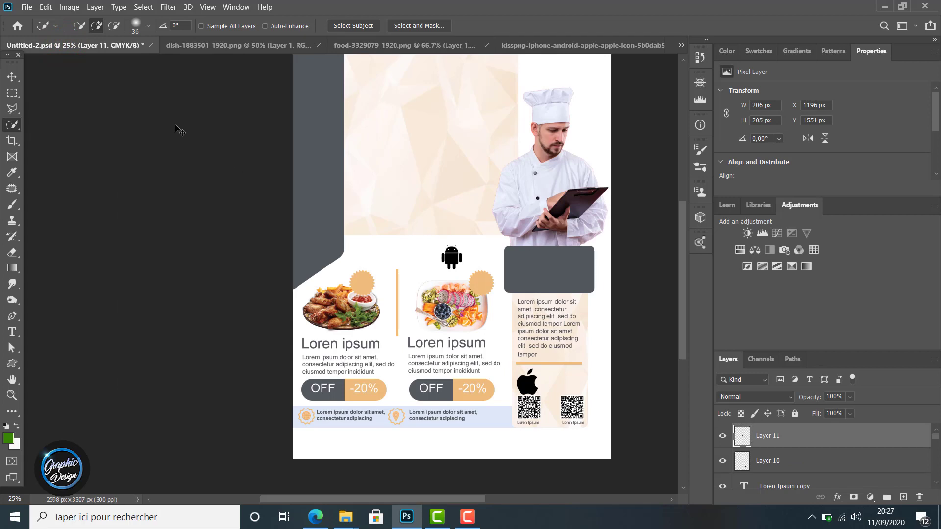
click(12, 77)
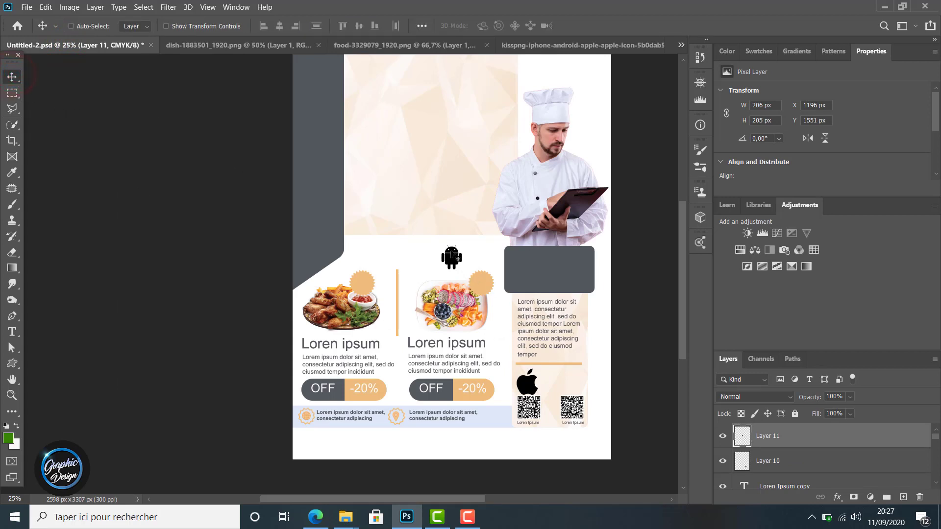
drag(451, 256, 573, 378)
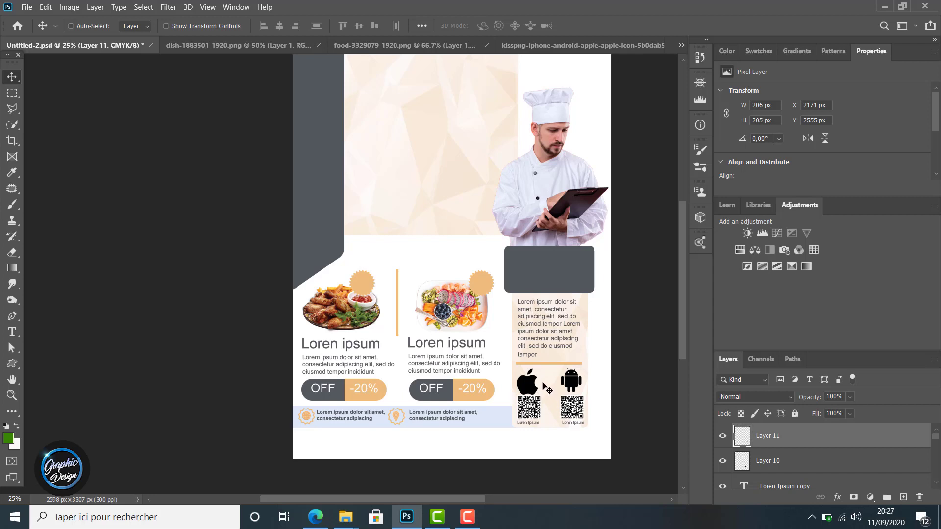
Step: Scale the Apple and Android logos down together to about 80.6%, roughly 449 by 182 px overall
key(F8)
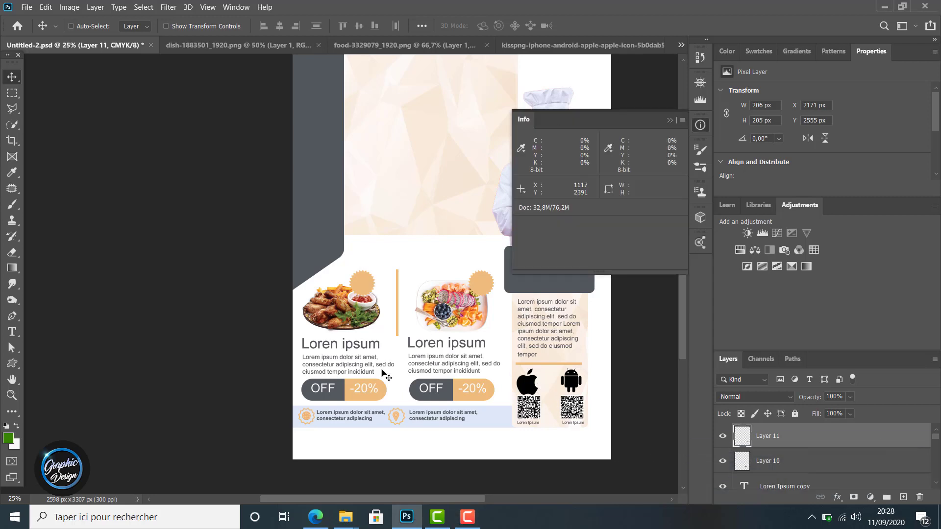
shift+click(811, 466)
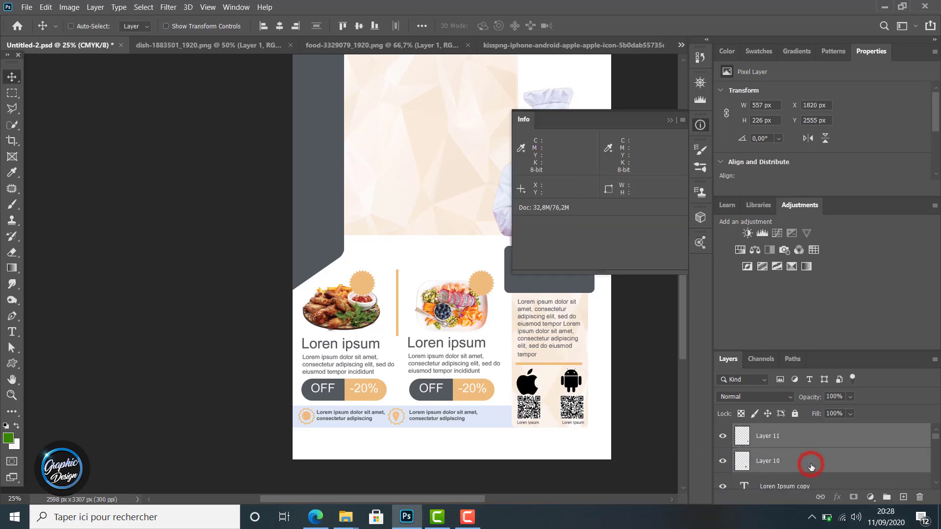
key(ctrl+t)
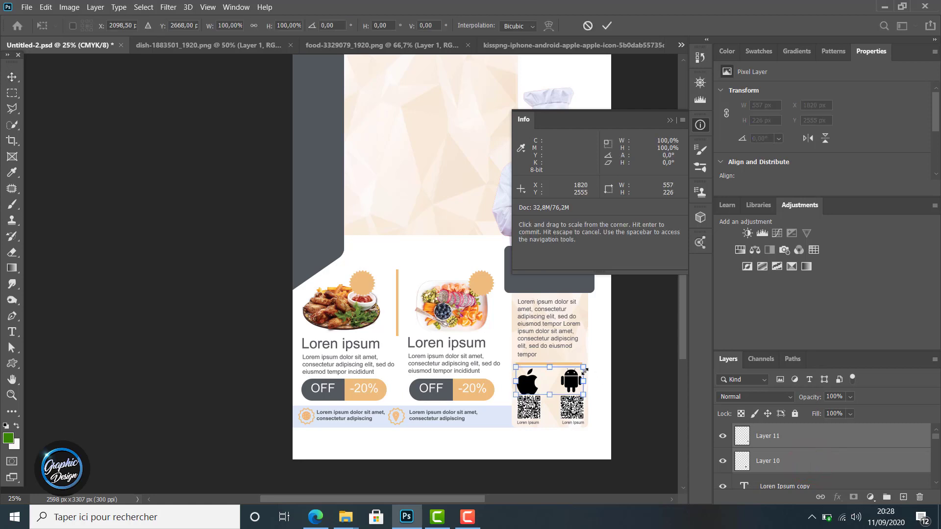
drag(582, 367, 569, 372)
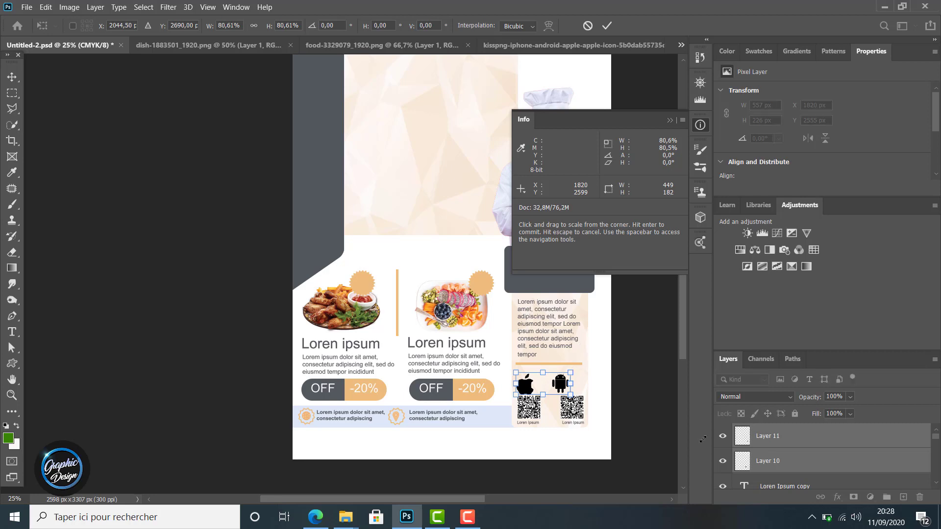
Step: Centre the logos above their QR codes, Apple at about X 1836, Y 2594 px and Android at about X 2186, Y 2608 px
click(783, 469)
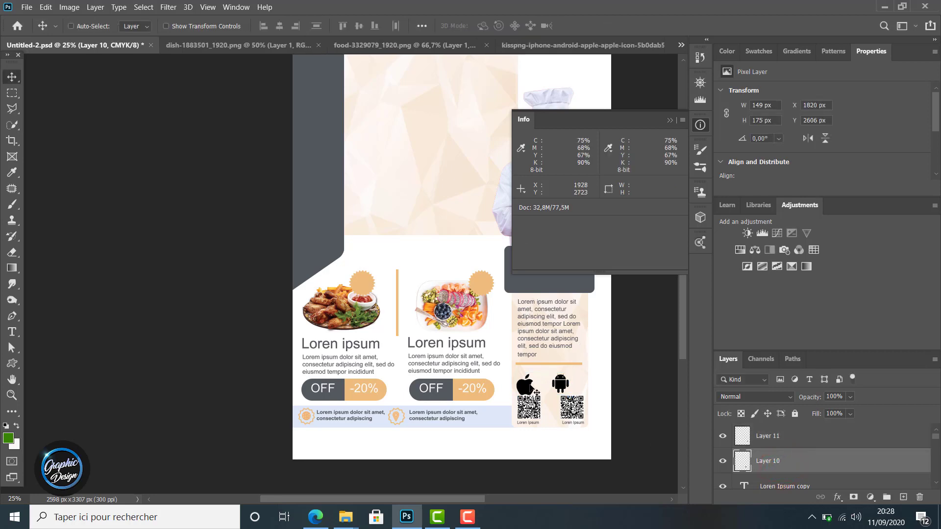
drag(528, 385, 531, 384)
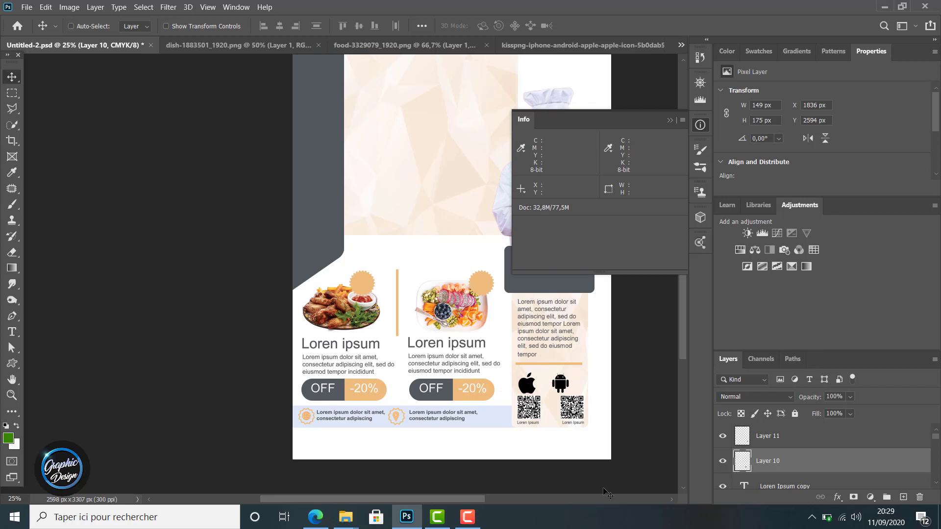
click(778, 436)
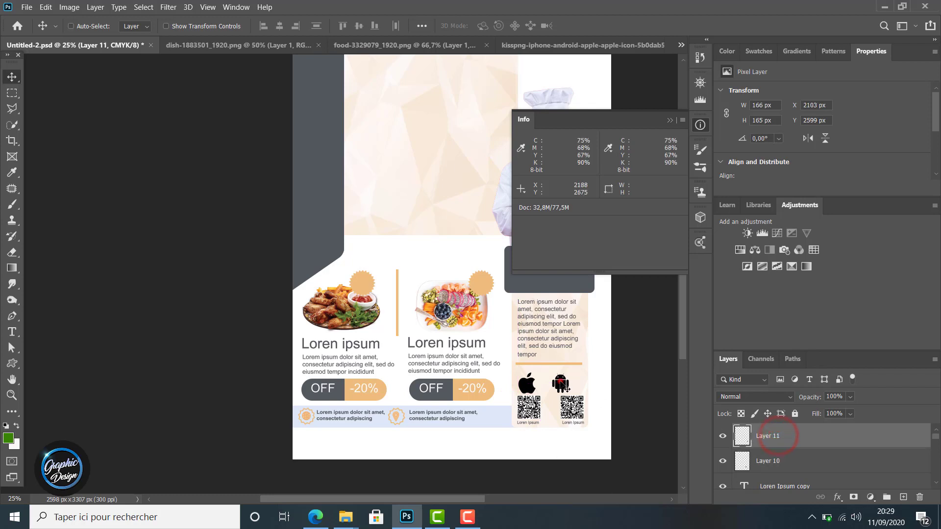
drag(561, 384, 571, 385)
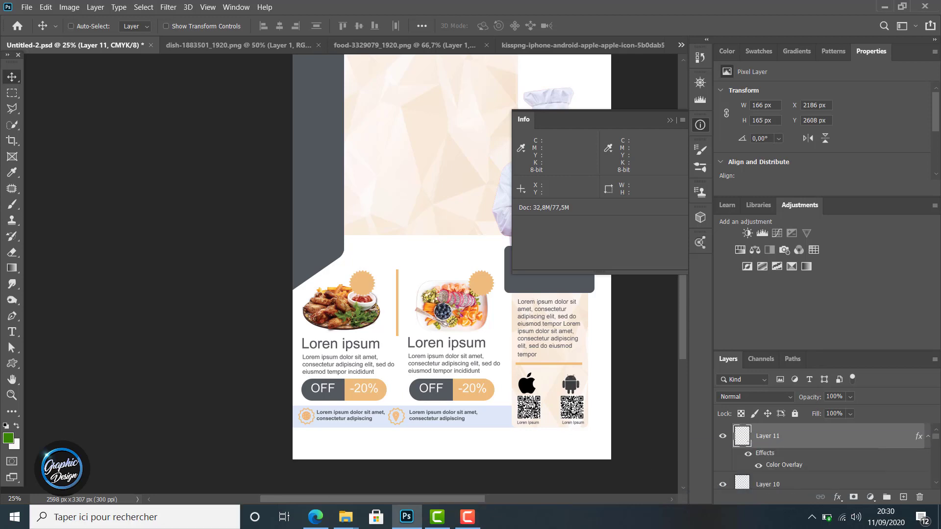
click(768, 486)
click(724, 478)
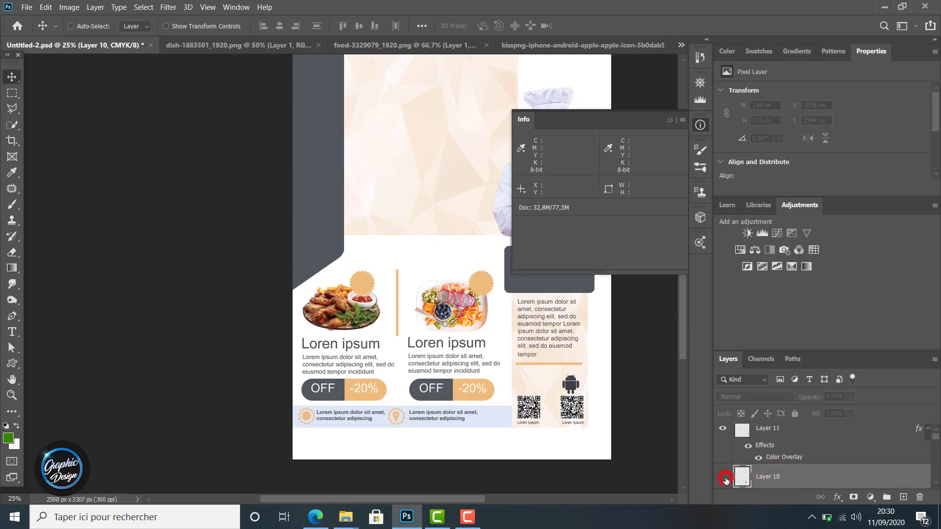
click(724, 478)
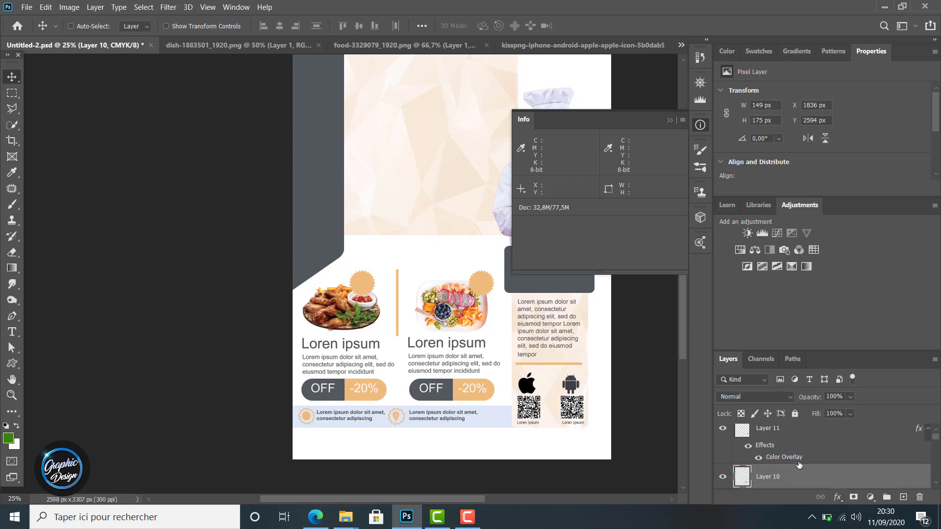
right_click(760, 431)
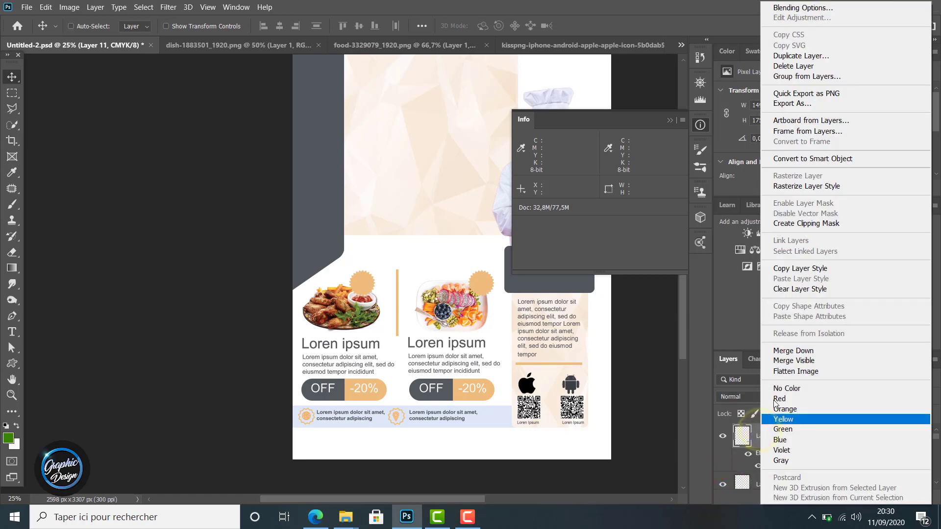
Step: Apply a Color Overlay to the Apple logo at 68% opacity, using the dark grey #52575d sampled from the flyer's large side shape
click(748, 485)
click(750, 482)
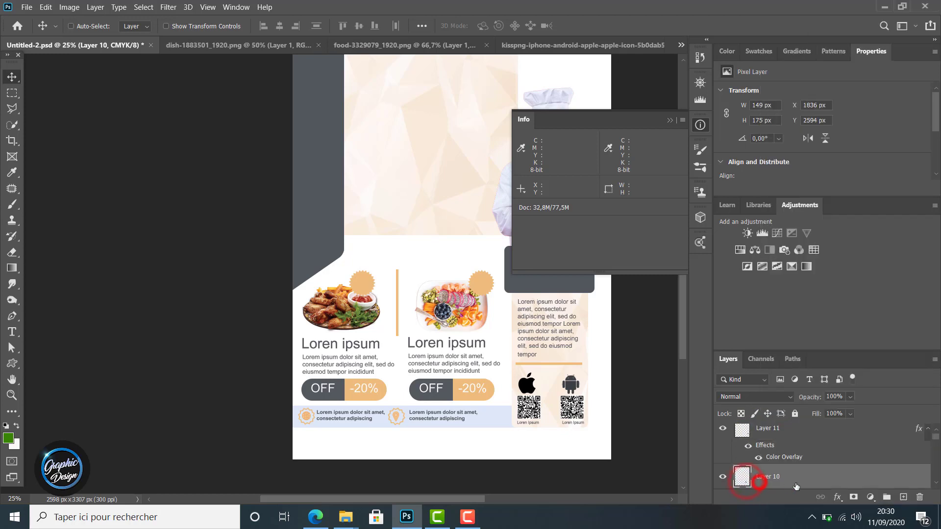
click(848, 499)
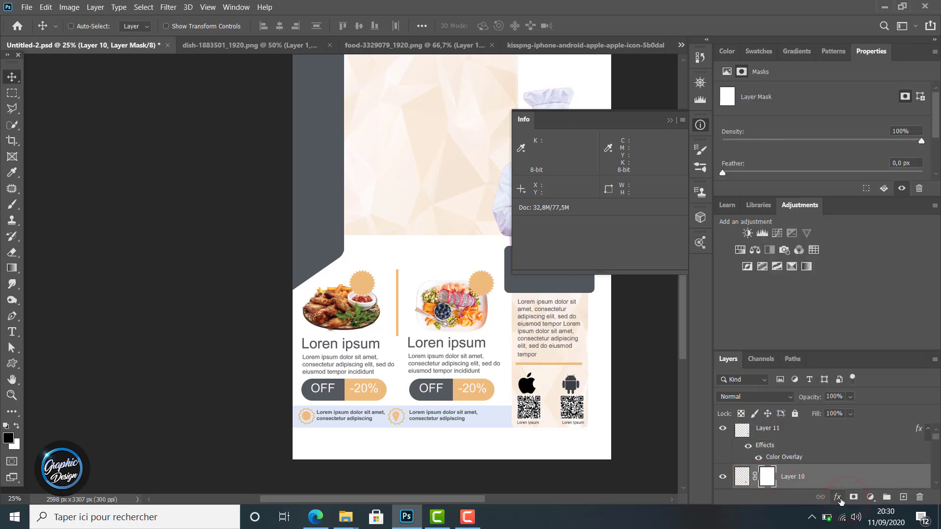
key(ctrl+z)
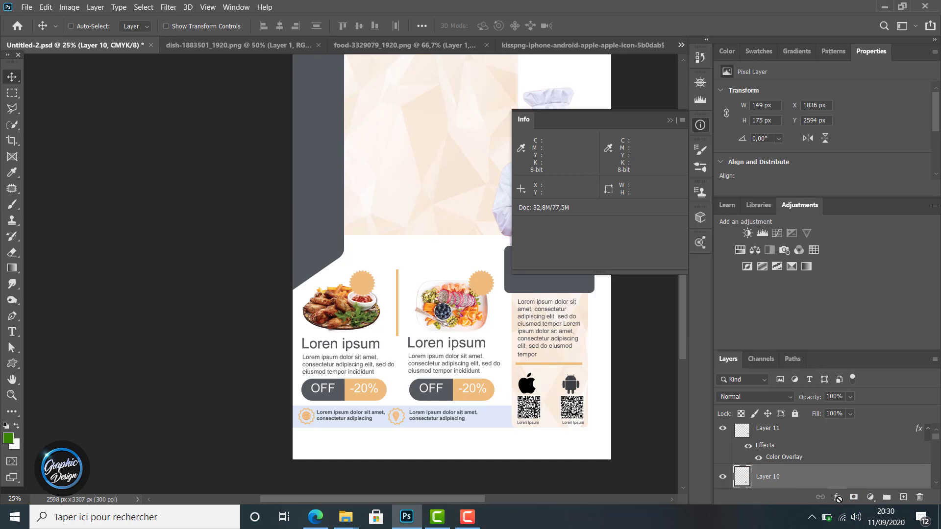
click(836, 497)
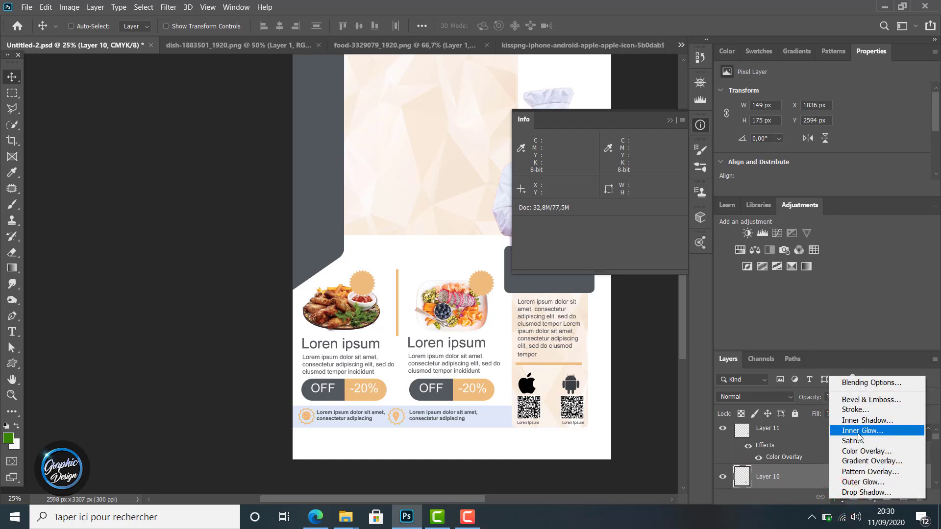
click(853, 453)
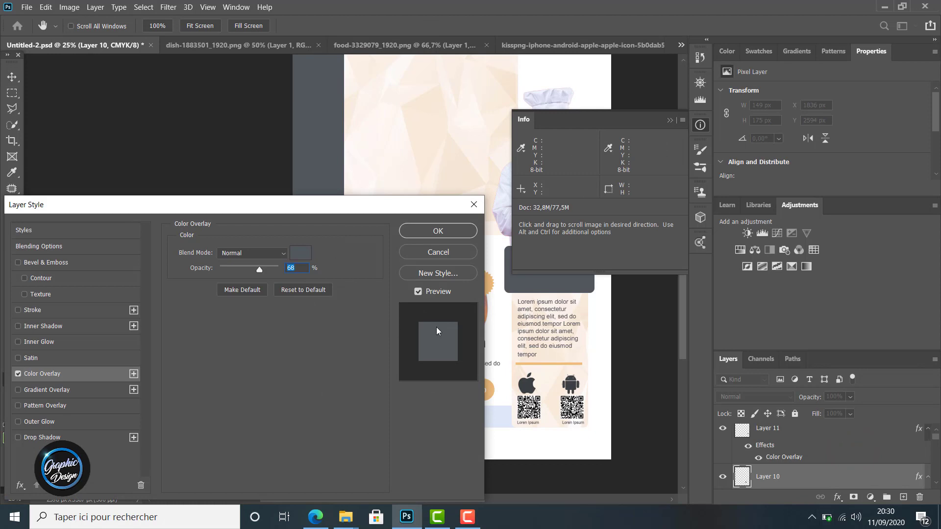
click(300, 253)
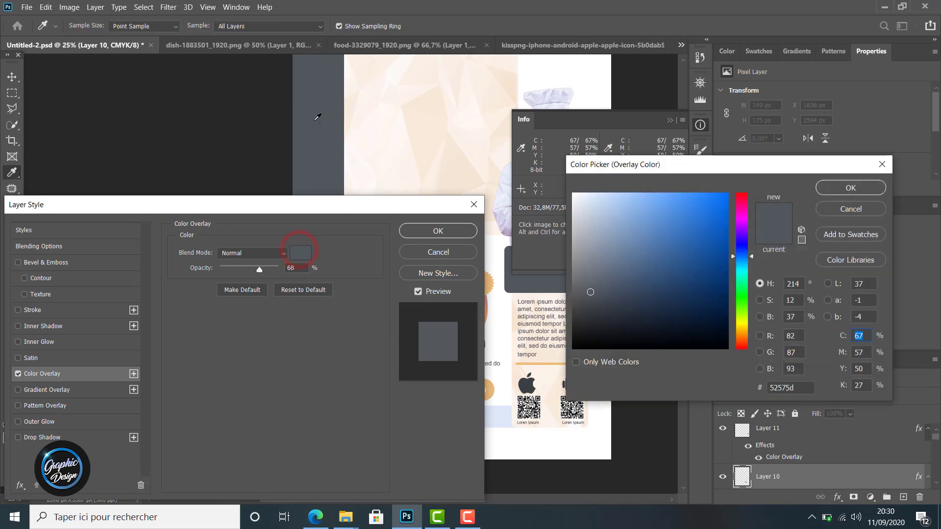
click(314, 120)
click(840, 192)
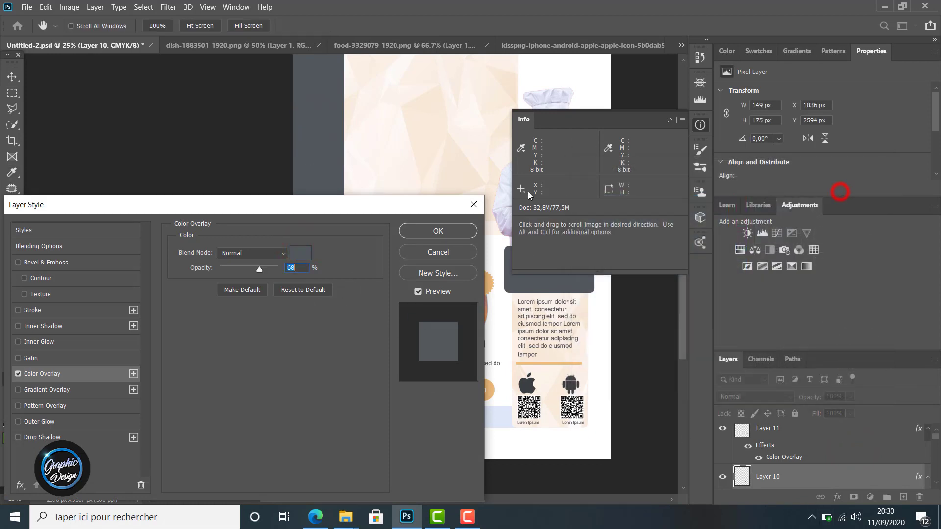
click(433, 232)
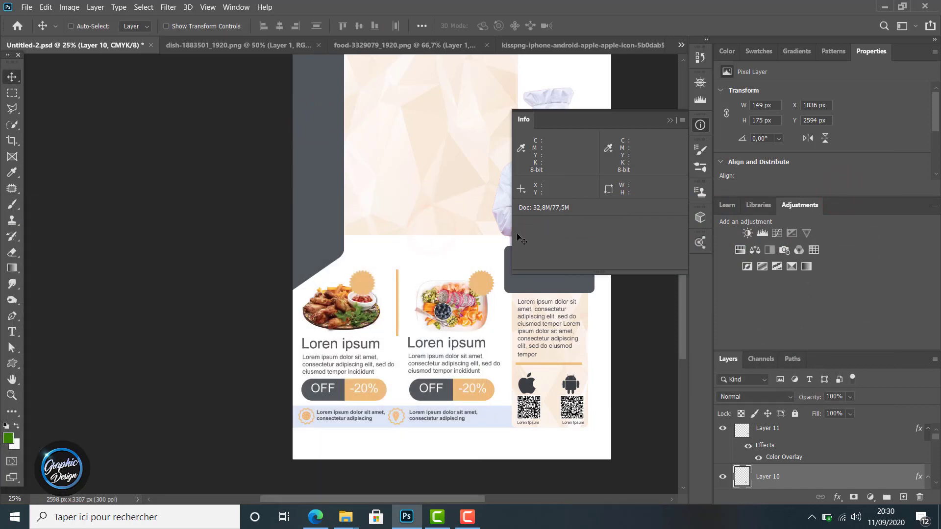
click(669, 120)
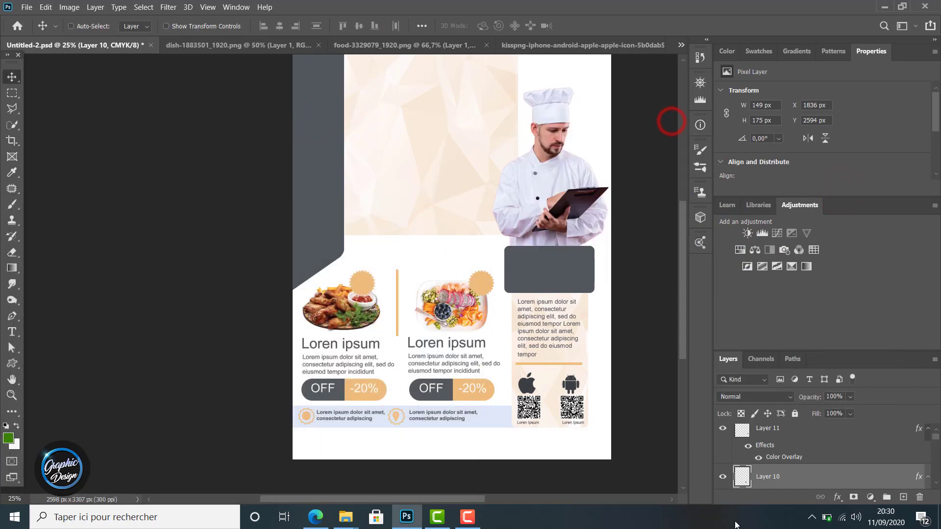
Step: Delete the repeated second sentence from the sidebar paragraph, keeping only the text up to the first "tempor"
double_click(532, 351)
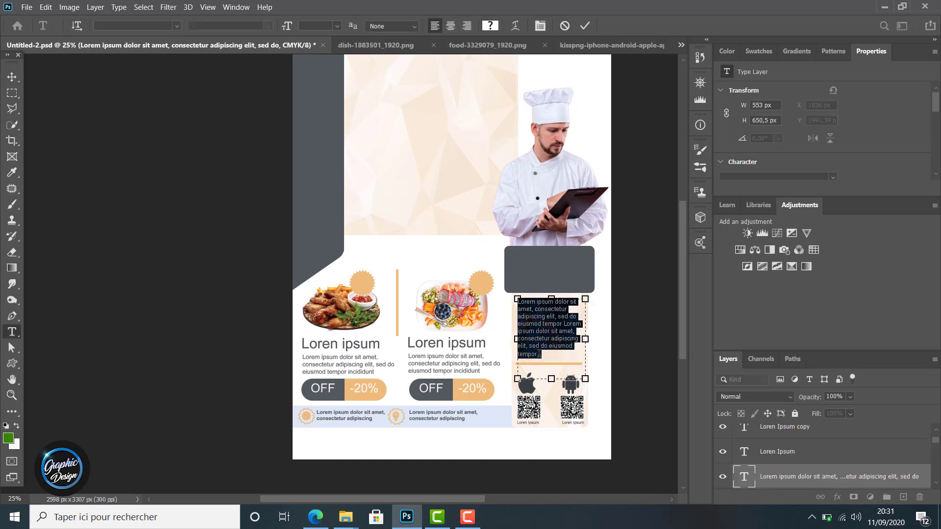
drag(539, 354, 560, 324)
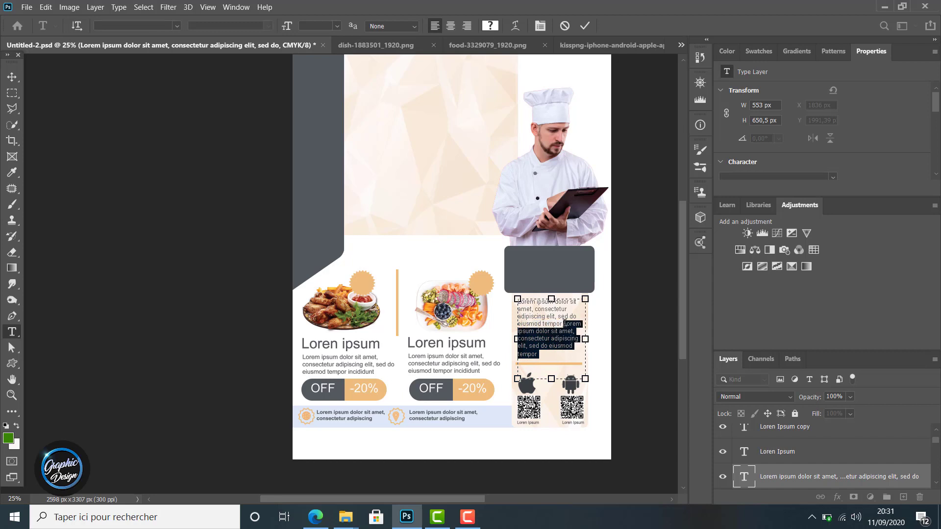
key(BackSpace)
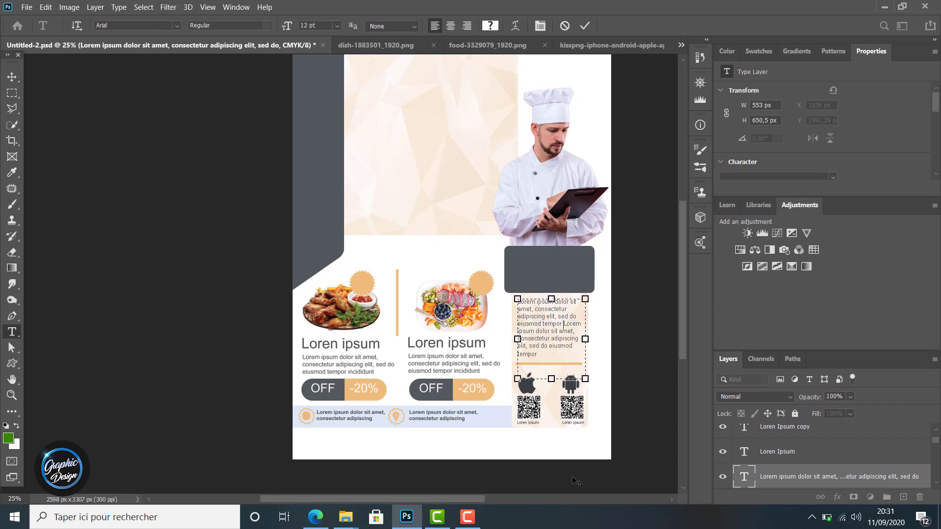
Step: Set the font size of all the remaining sidebar paragraph text to 15 pt
drag(572, 329, 504, 298)
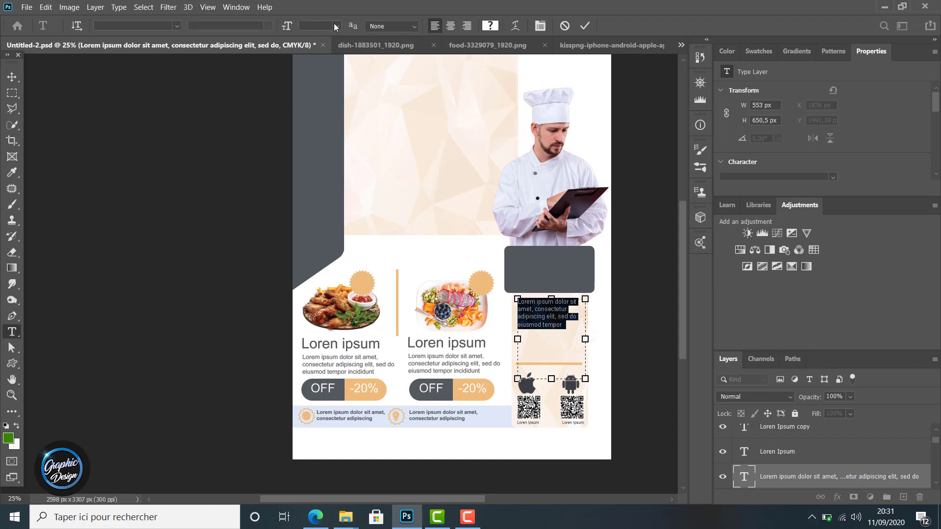
click(335, 26)
click(319, 88)
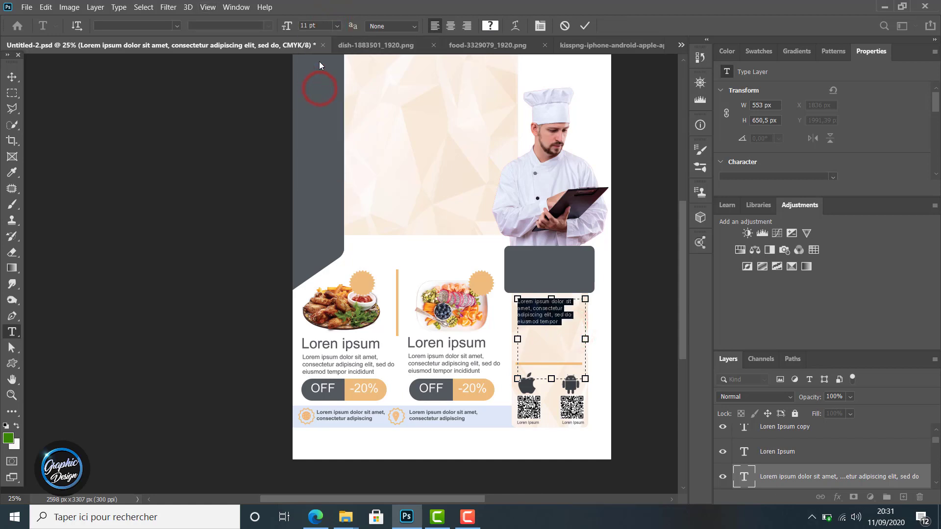
click(337, 26)
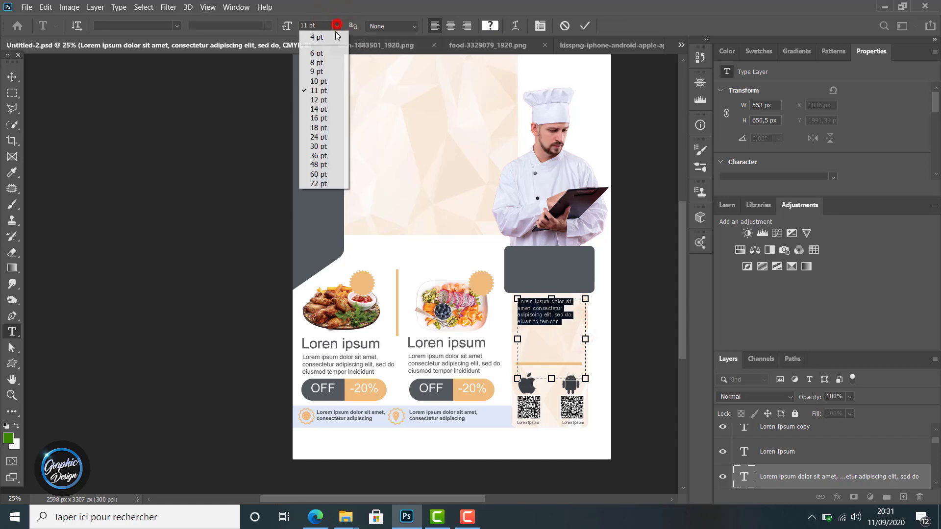
click(320, 125)
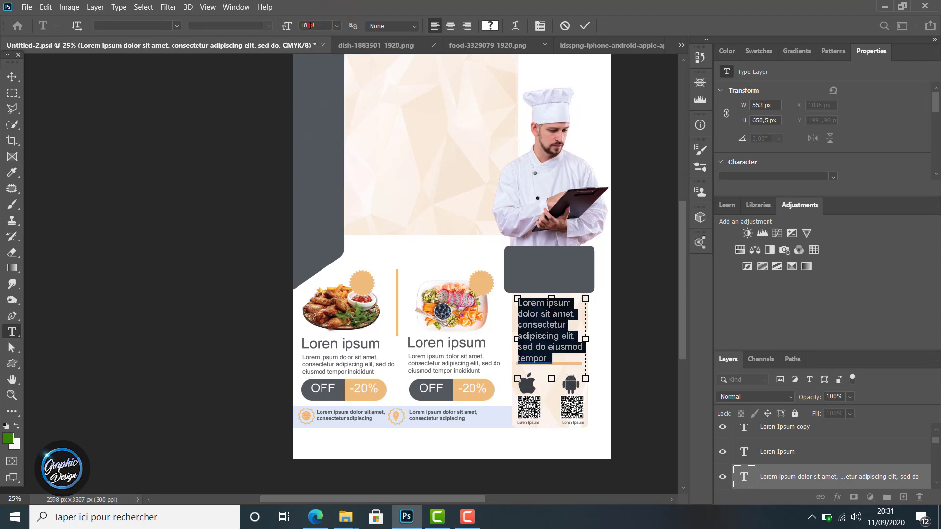
key(Return)
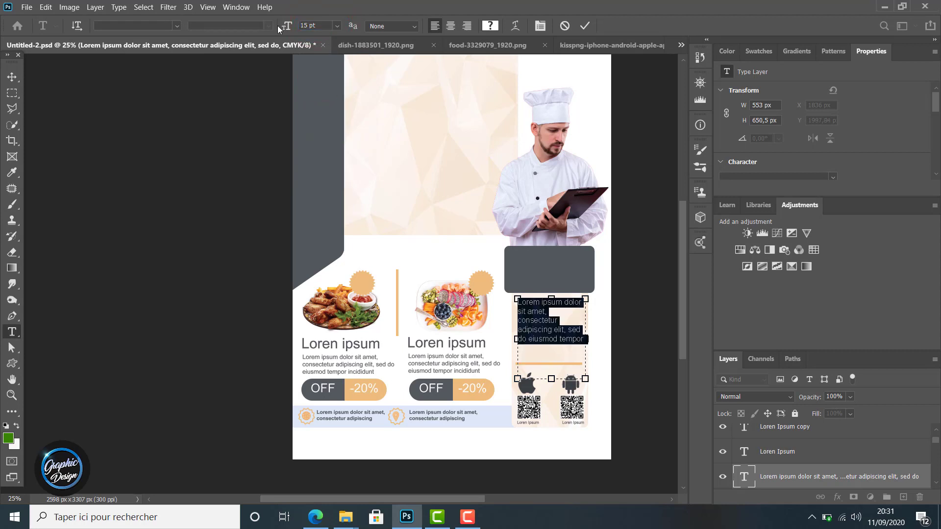
Step: Select the entire sidebar paragraph again and choose Arial as its font
click(552, 357)
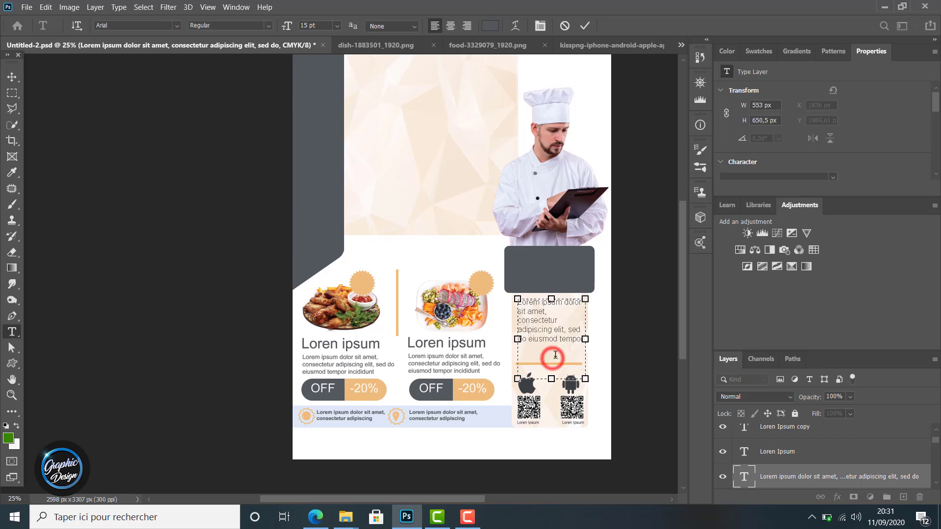
triple_click(577, 340)
click(576, 341)
key(ctrl+a)
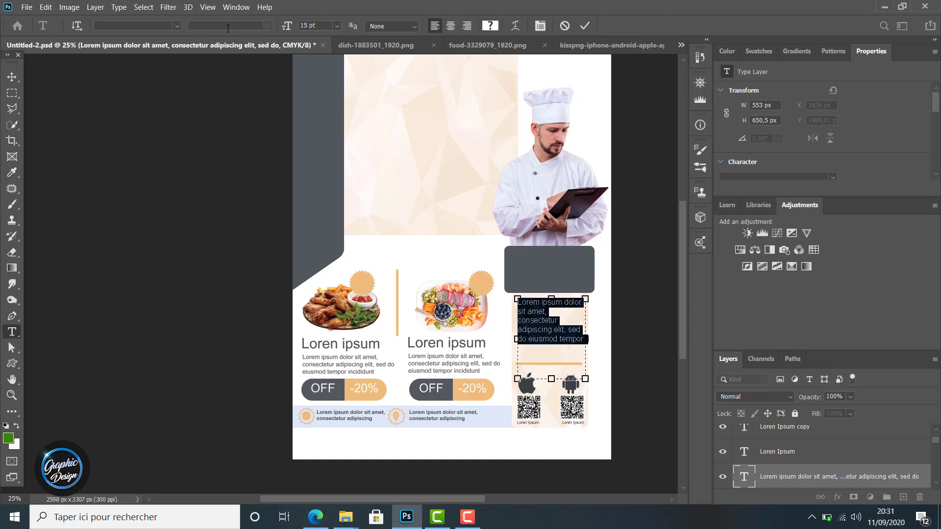
click(177, 26)
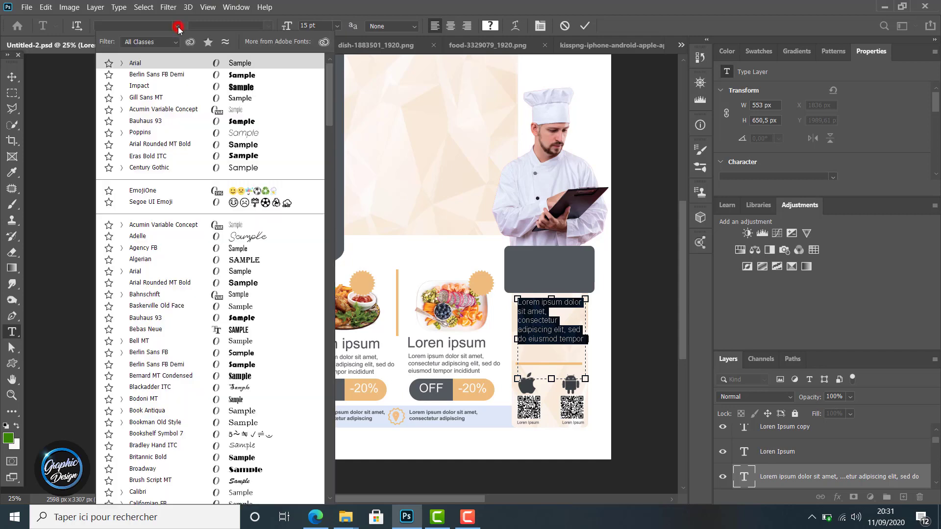
click(159, 64)
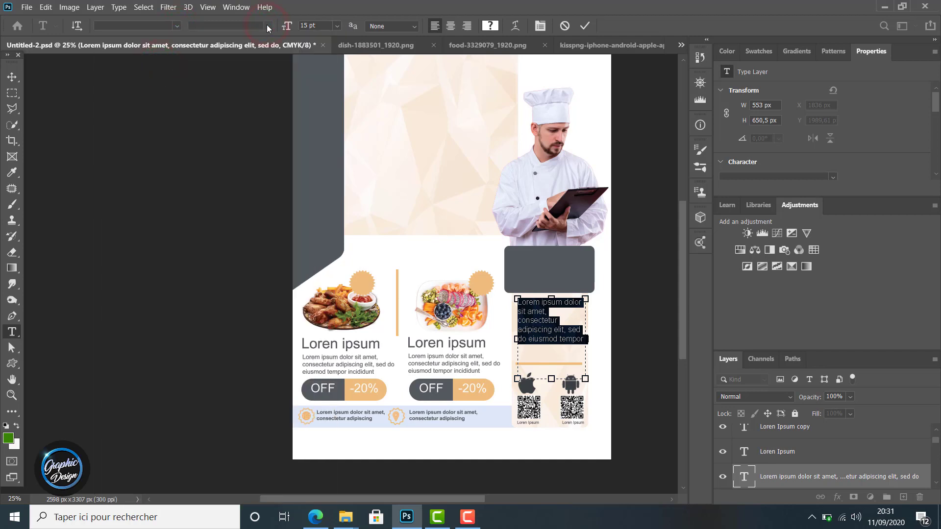
Step: Widen the sidebar paragraph's text box to about 743 px and move the paragraph back over the cream sidebar panel
click(779, 461)
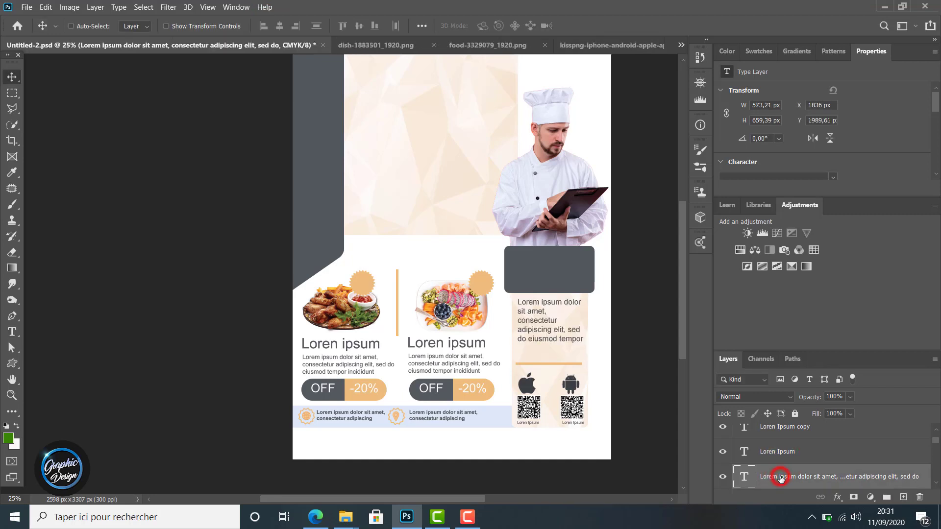
click(781, 479)
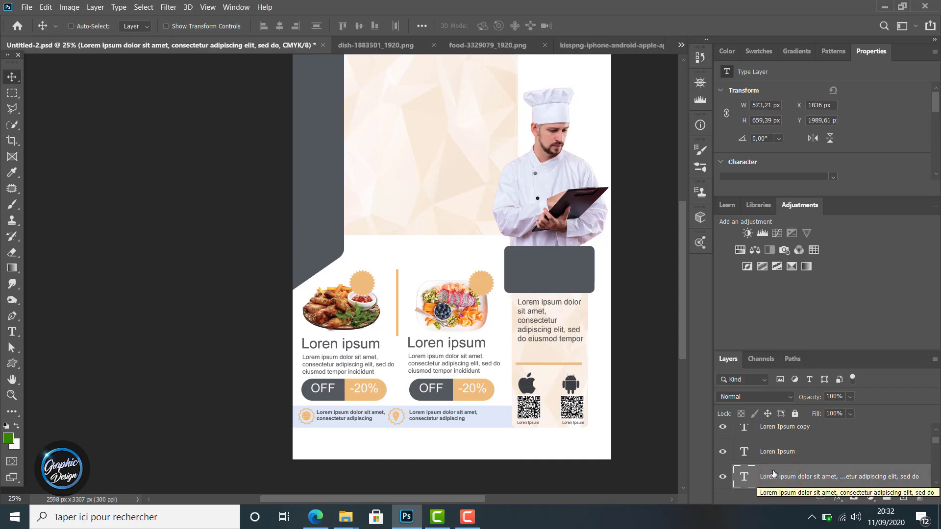
double_click(542, 333)
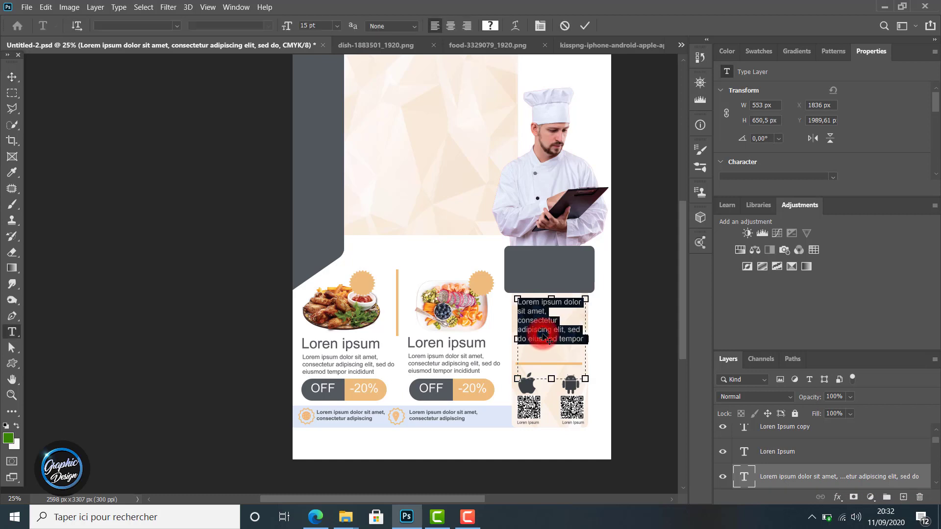
drag(514, 339, 494, 339)
click(12, 76)
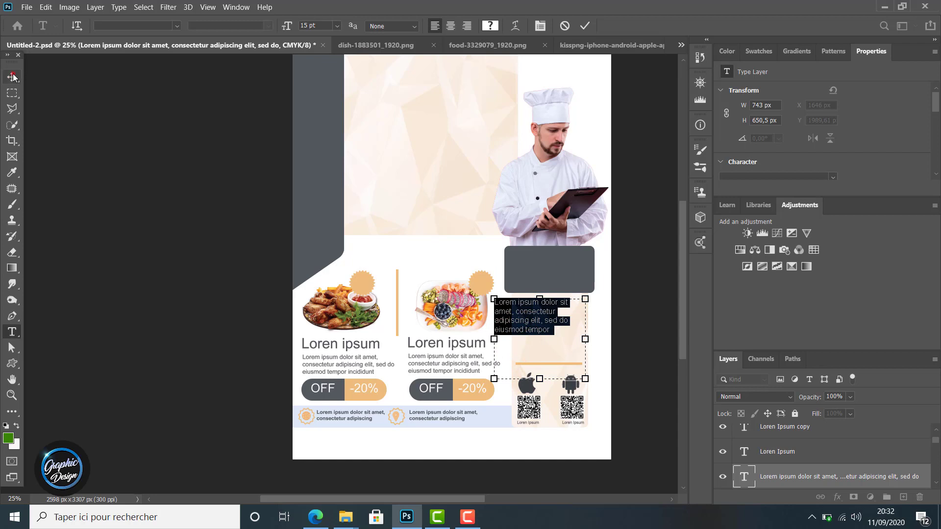
mouse_move(535, 306)
mouse_down()
mouse_move(553, 312)
mouse_move(544, 312)
mouse_up()
click(543, 310)
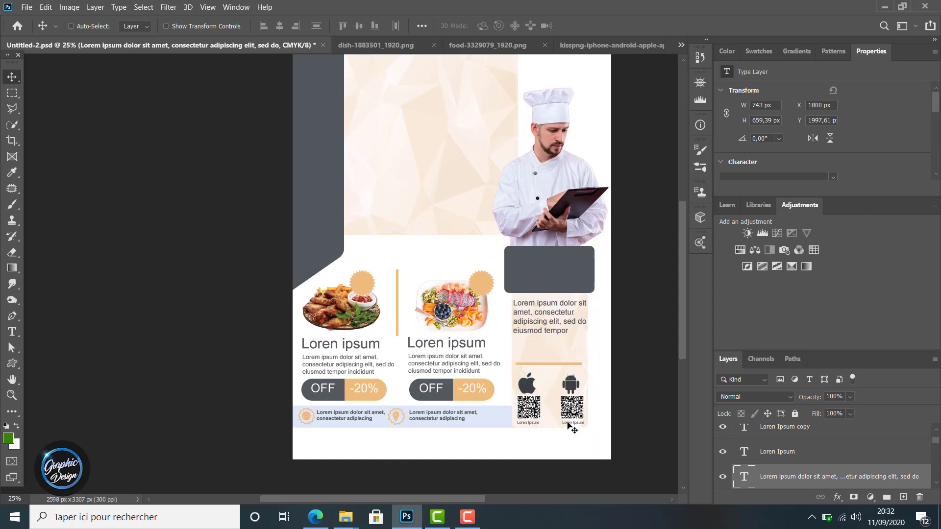
scroll(808, 464, down, 2)
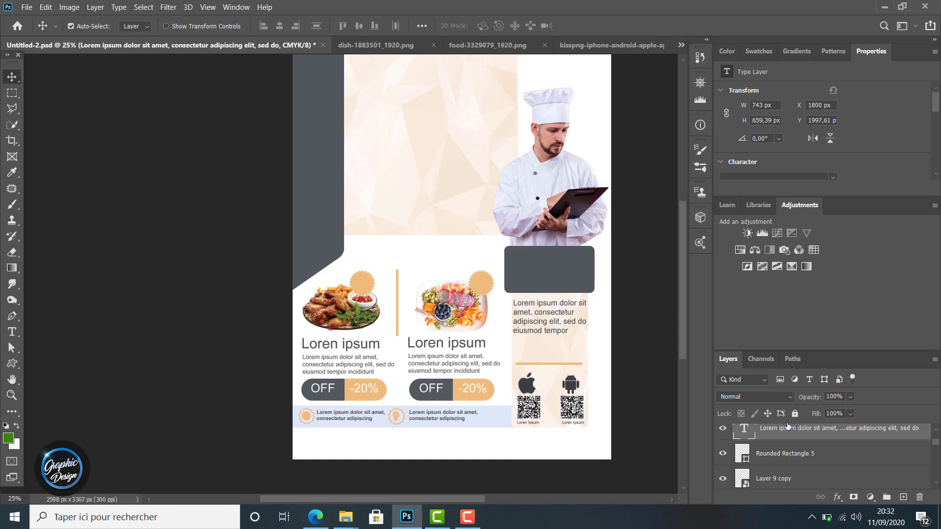
key(ctrl+t)
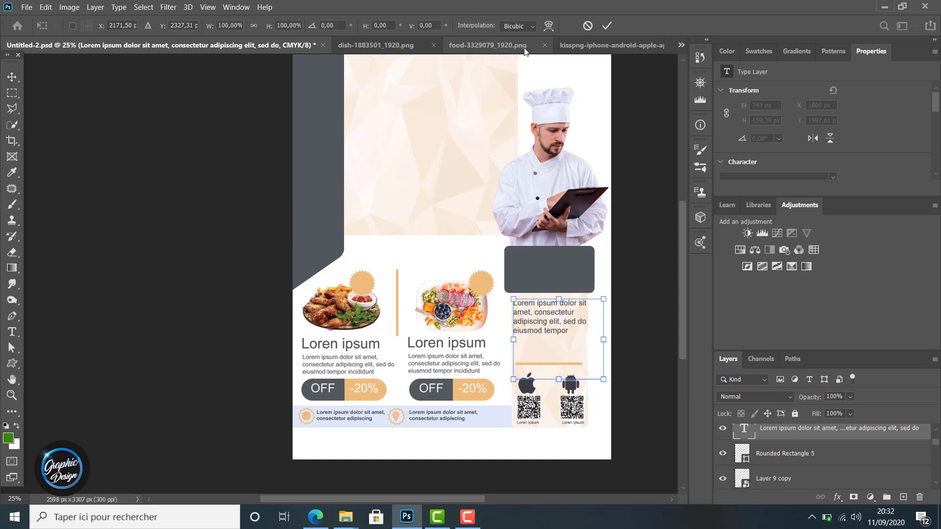
click(588, 25)
Step: Change the font of the entire sidebar paragraph to Impact
click(12, 332)
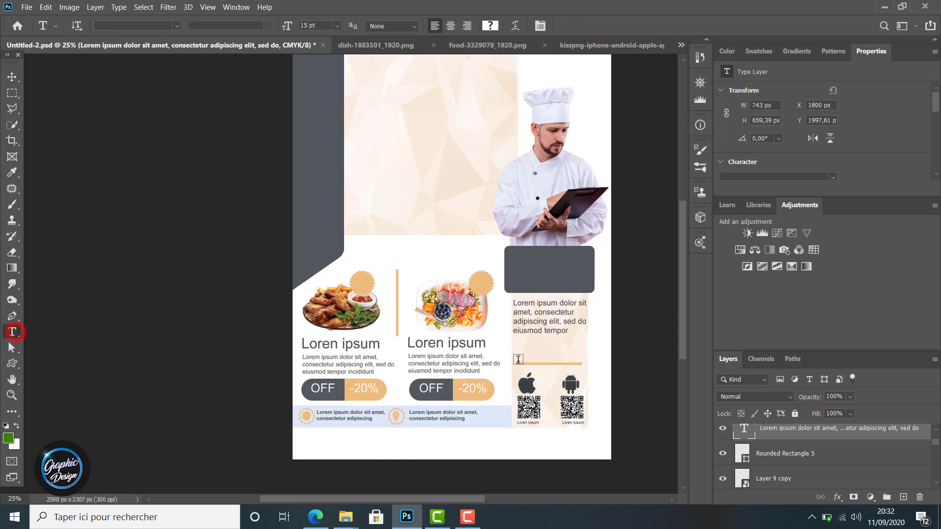
click(572, 331)
key(ctrl+a)
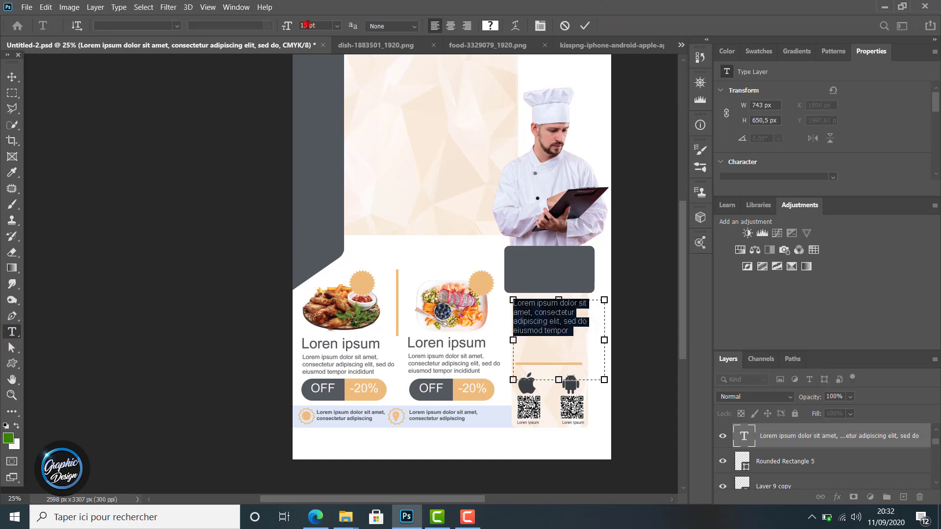
click(177, 26)
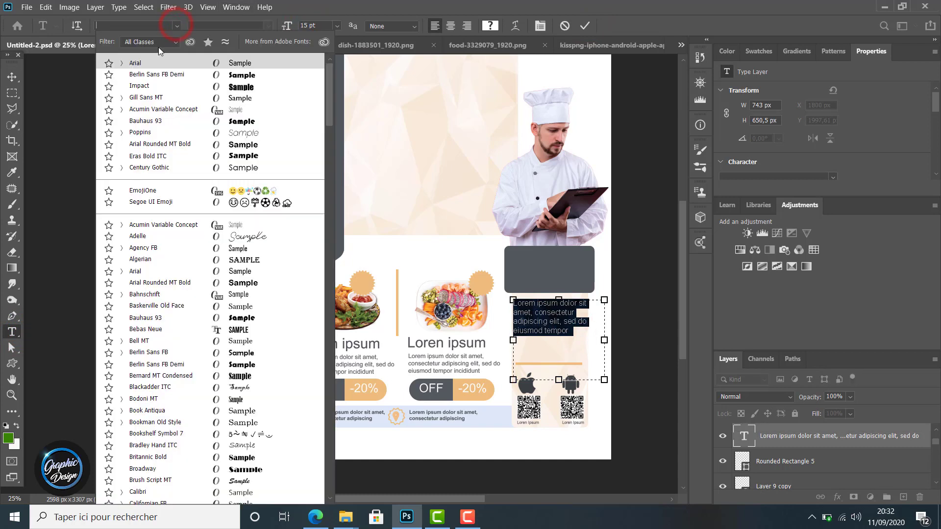
click(138, 88)
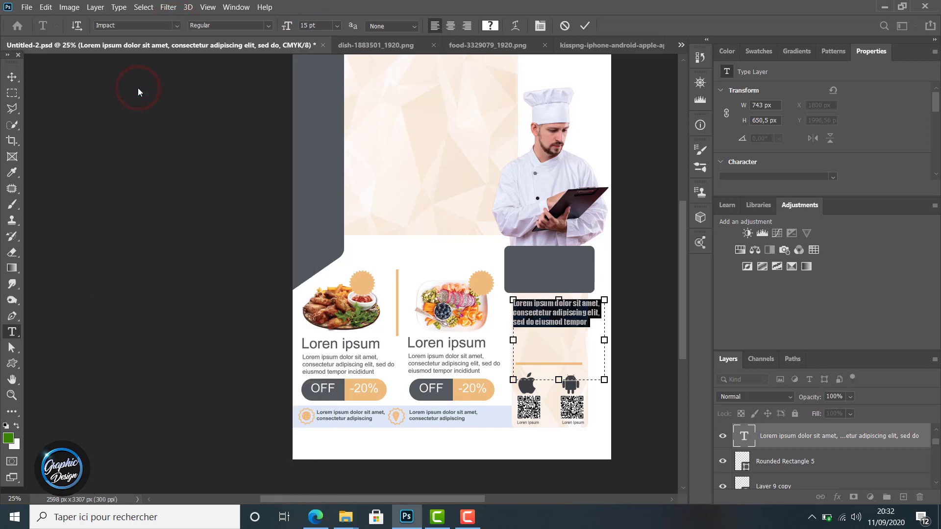
click(6, 73)
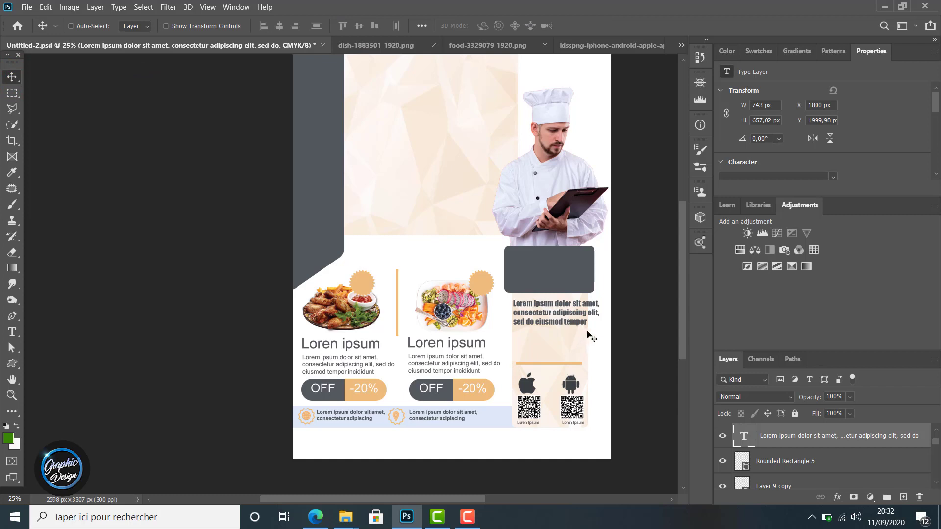
Step: Narrow the sidebar paragraph's text box to about 674.5 px wide and shift the paragraph slightly right, to about X 1825 px
click(585, 327)
double_click(587, 327)
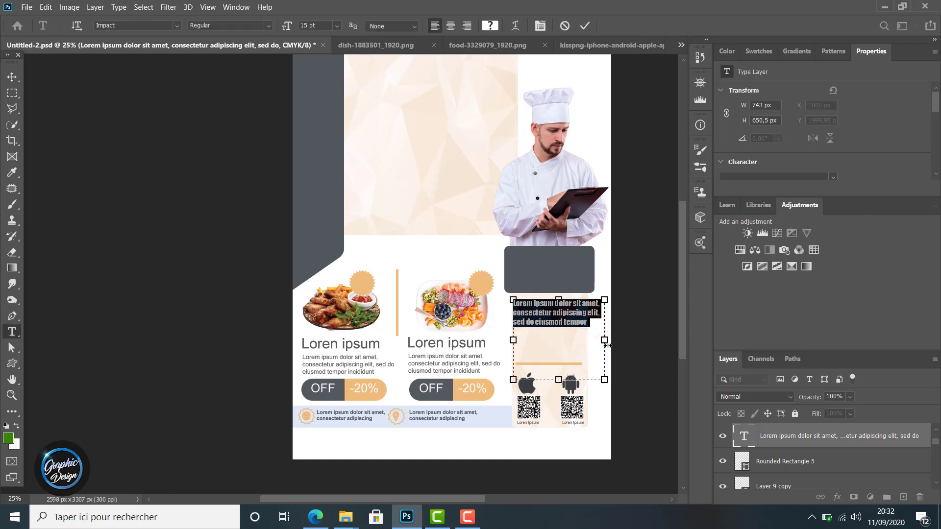
drag(607, 345, 597, 344)
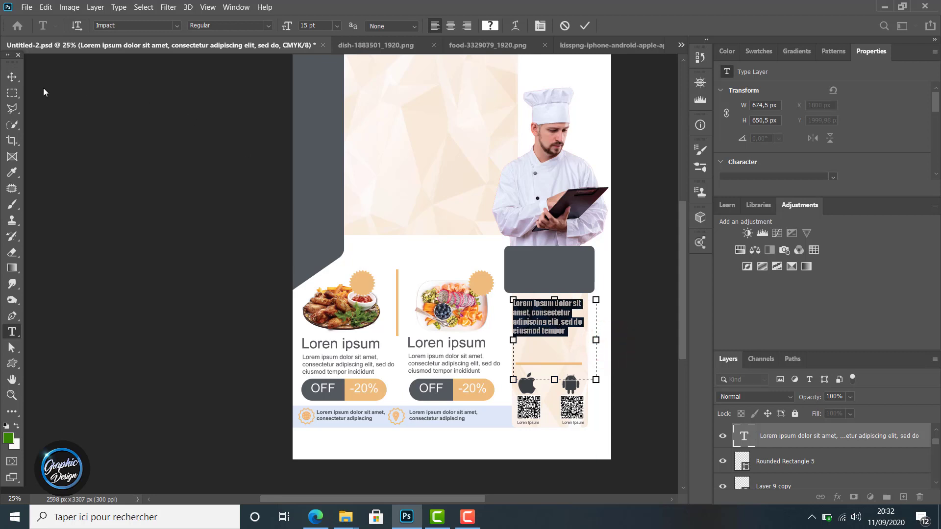
click(11, 77)
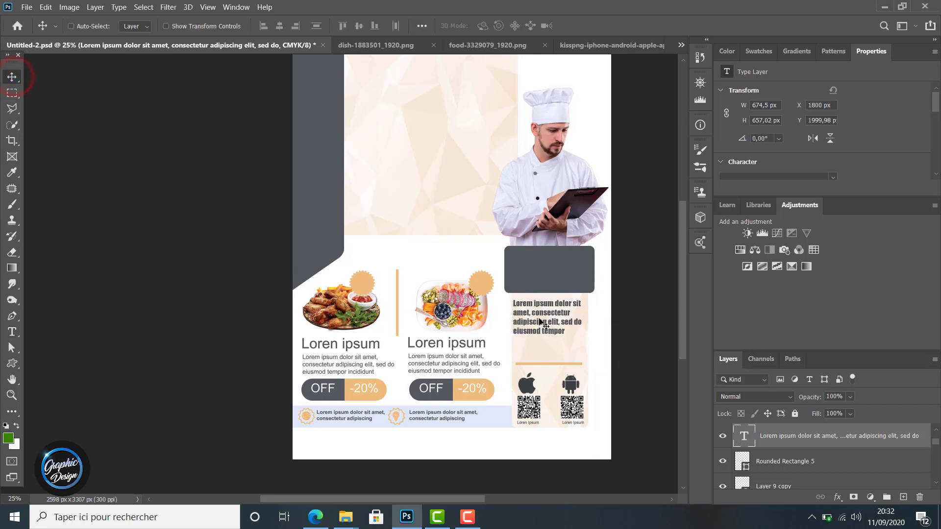
drag(541, 322, 551, 390)
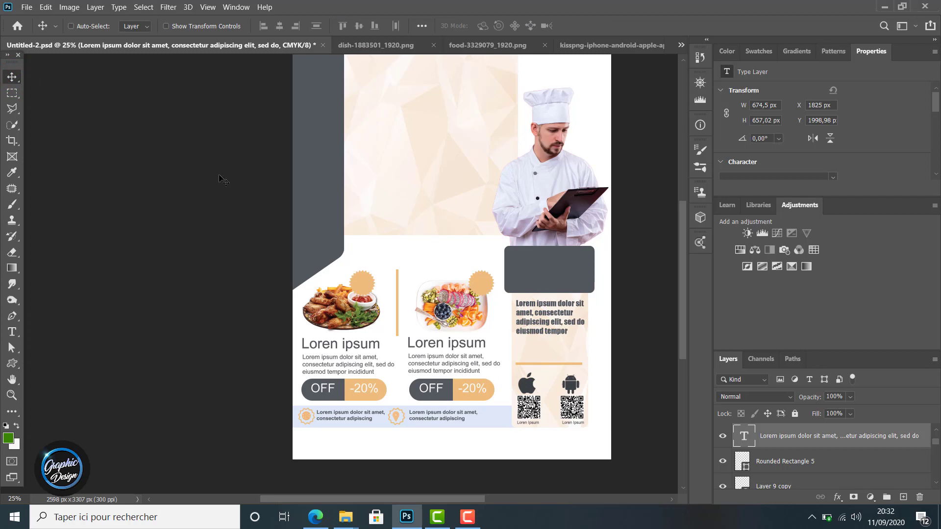
Step: Set the anti-aliasing of the sidebar paragraph text to Smooth
click(516, 301)
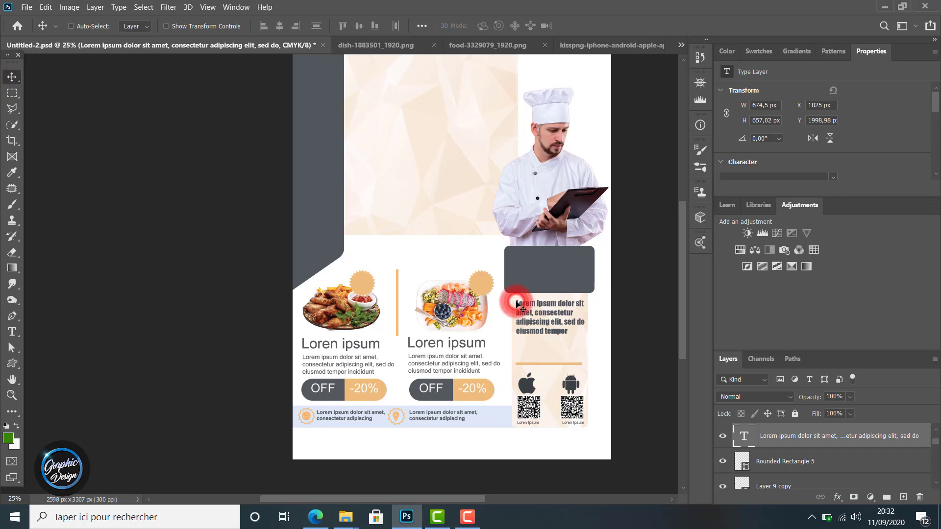
double_click(529, 313)
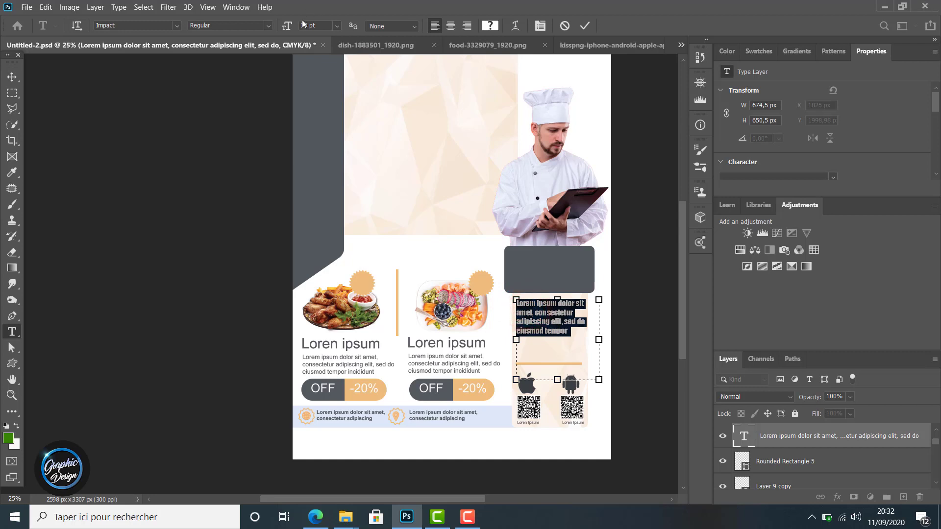
click(399, 33)
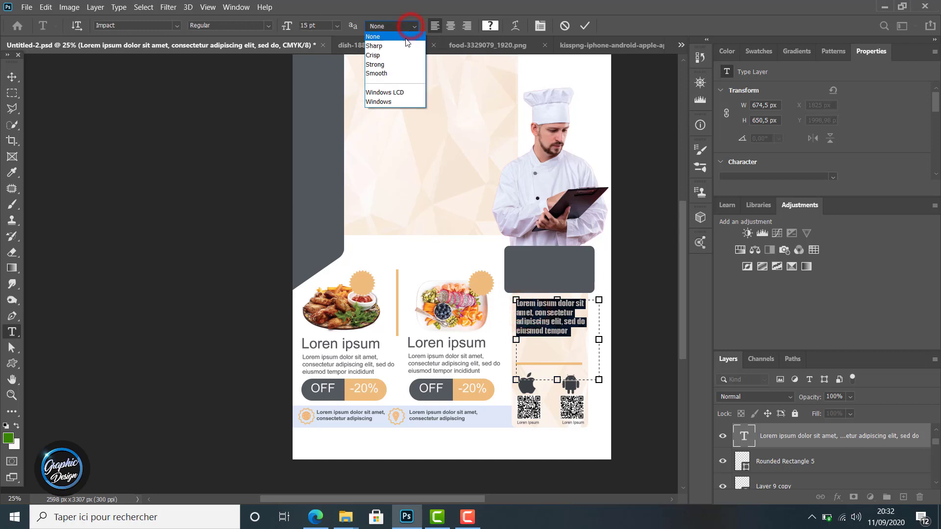
click(391, 76)
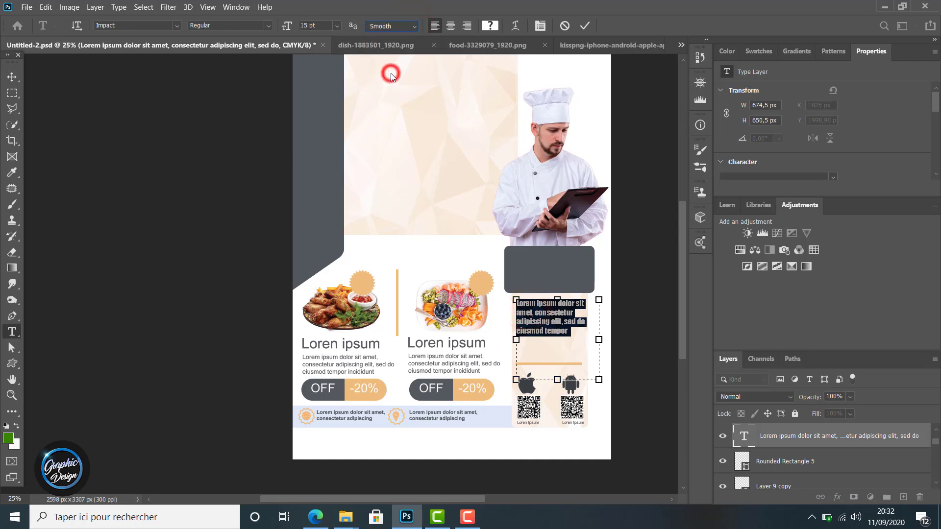
click(13, 77)
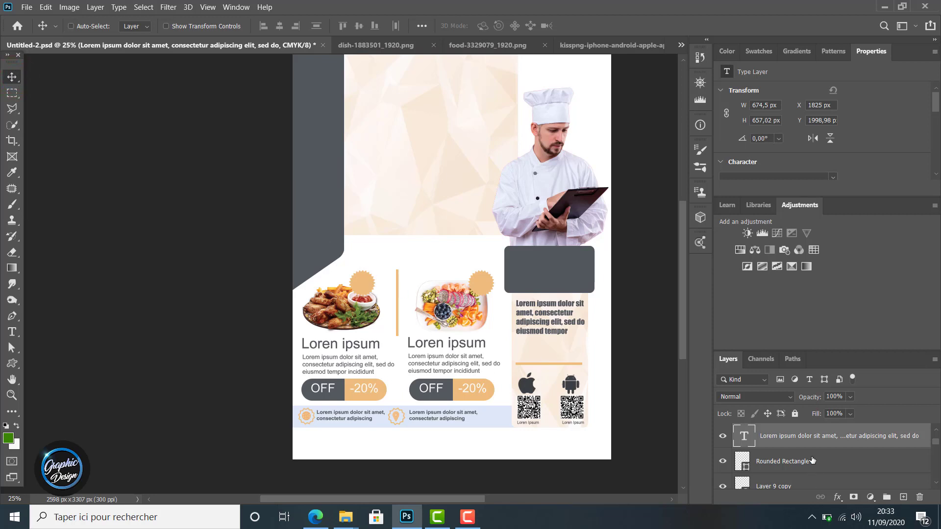
Step: Move the orange sidebar divider straight up to about Y 2337 px, just beneath the paragraph
scroll(811, 460, up, 2)
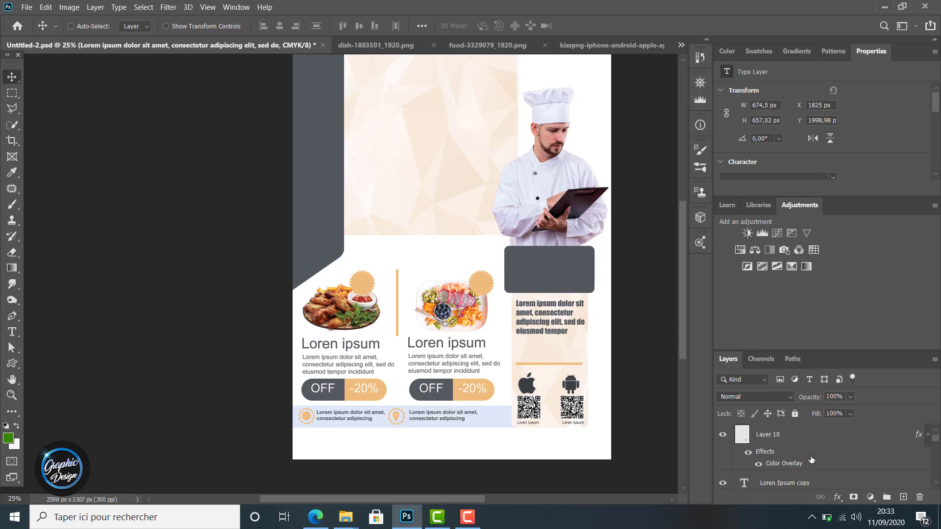
scroll(812, 459, down, 3)
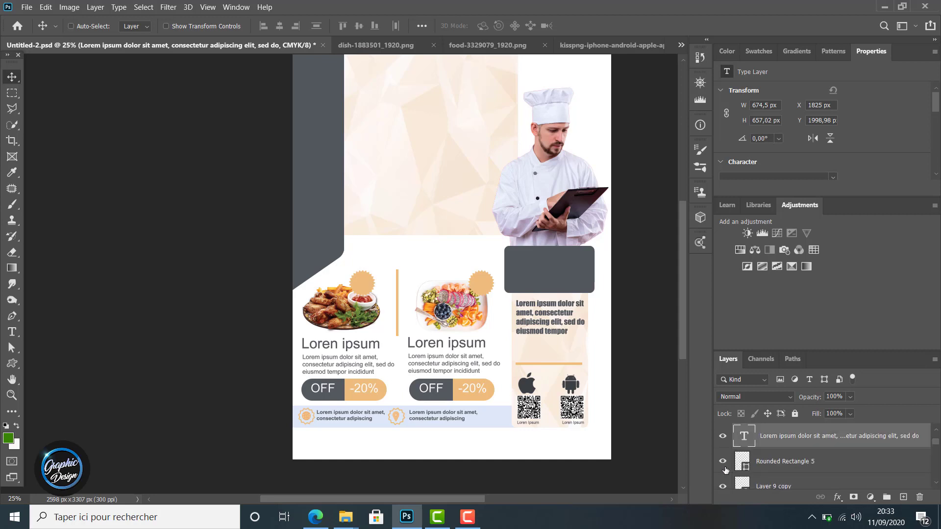
click(724, 462)
click(723, 463)
click(778, 465)
click(12, 76)
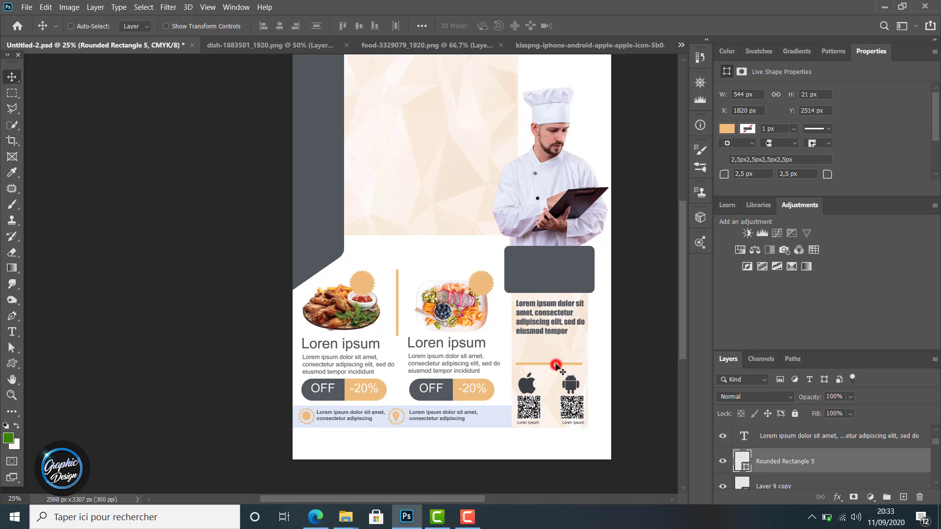
drag(555, 365, 548, 343)
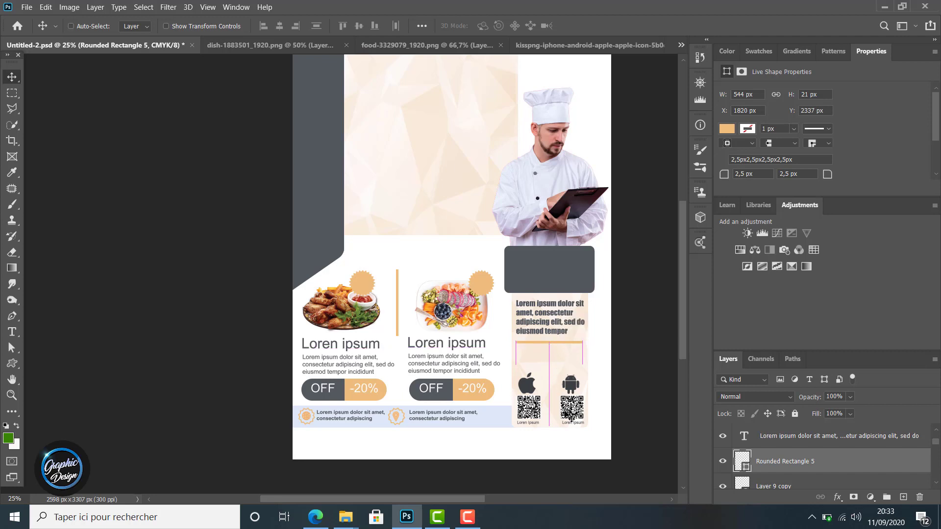
Step: Duplicate the sidebar paragraph's text layer and place the copy directly below the orange divider
click(796, 437)
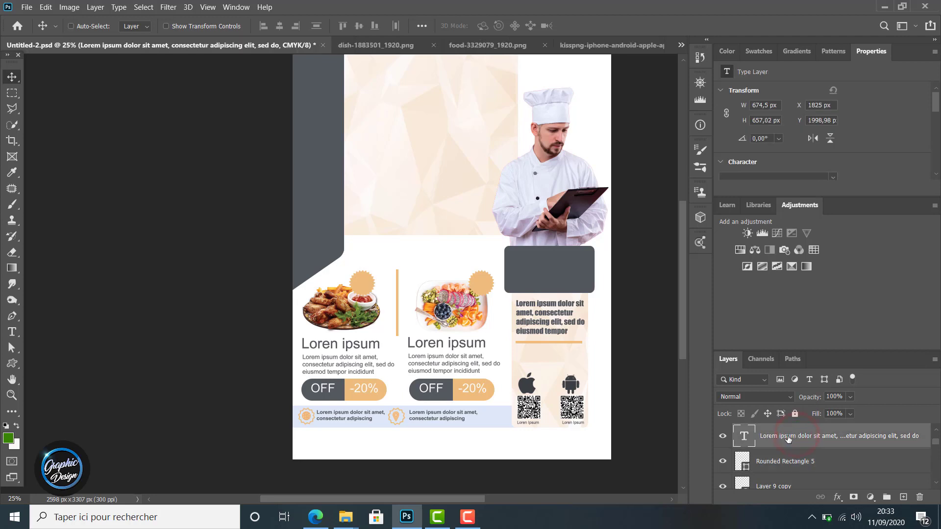
click(723, 437)
key(ctrl+j)
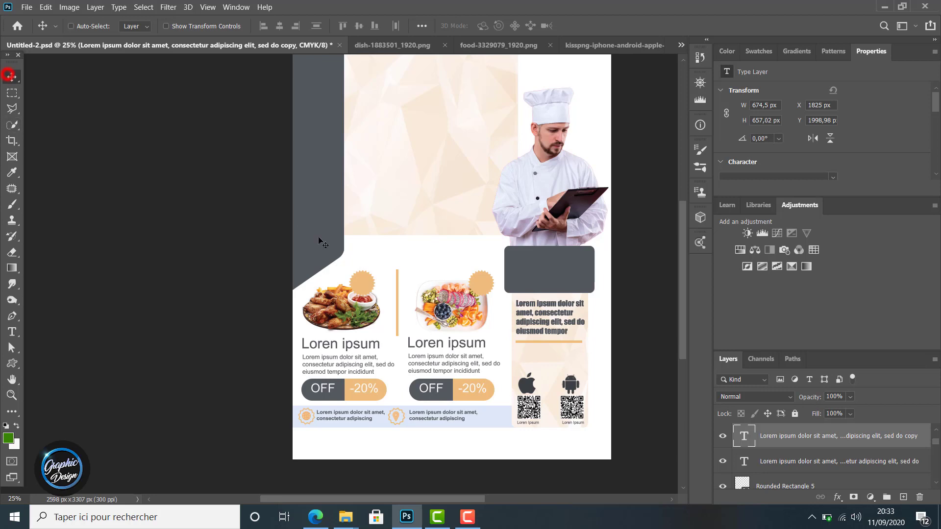
drag(539, 323, 538, 359)
Step: Trim the copied paragraph to "Lorem ipsum dolor sit amet" and nudge it down to about Y 2396 px
double_click(539, 366)
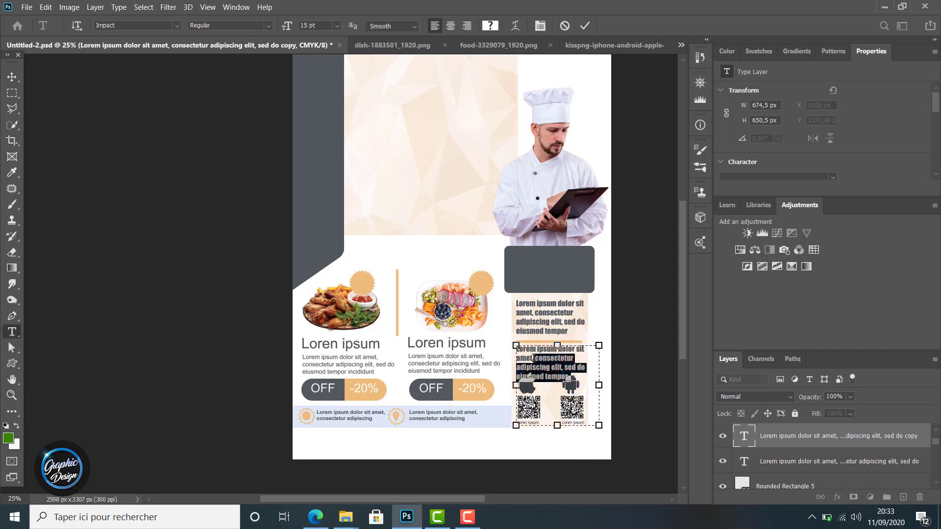
key(BackSpace)
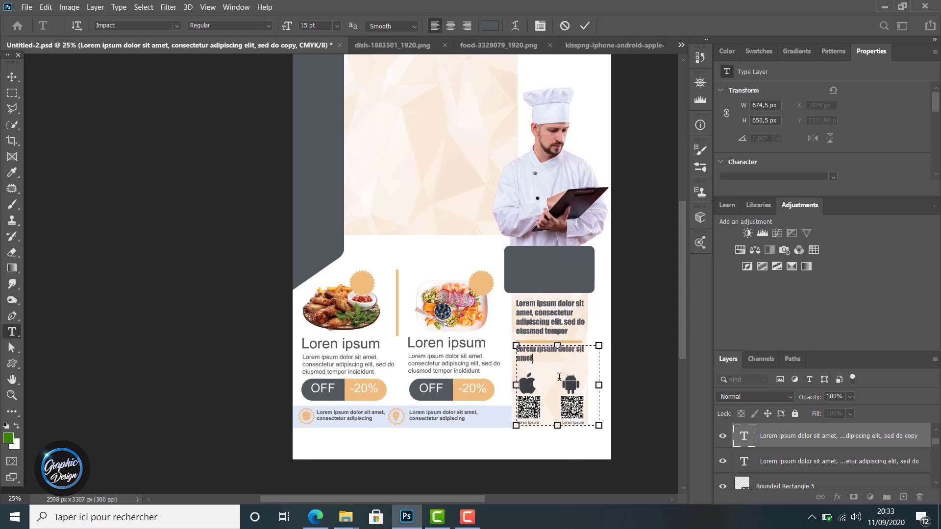
click(12, 78)
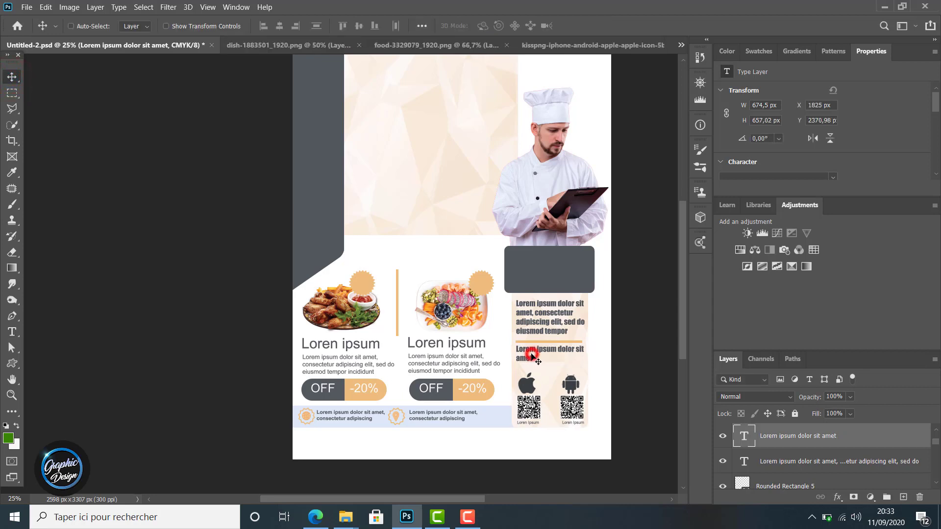
drag(534, 358, 532, 361)
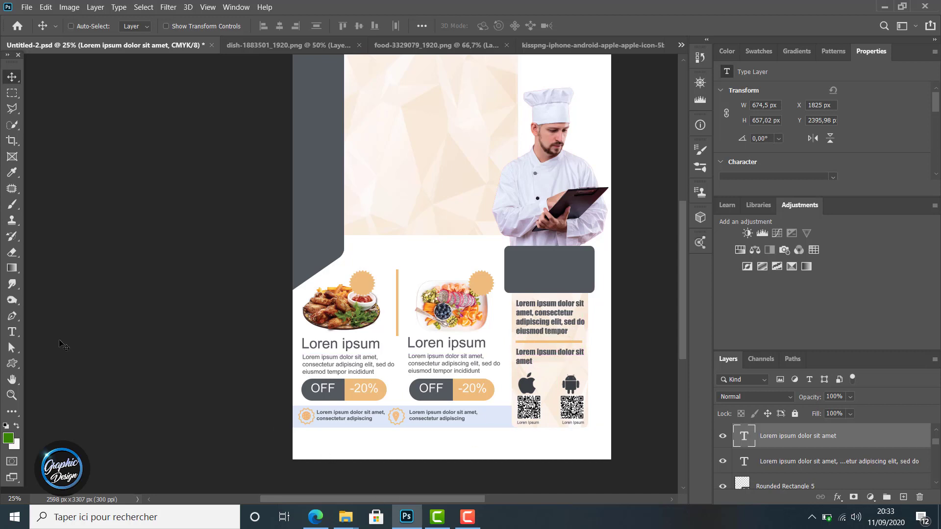
Step: Shorten the text below the orange divider to "Lorem ipsum dolor"
double_click(534, 364)
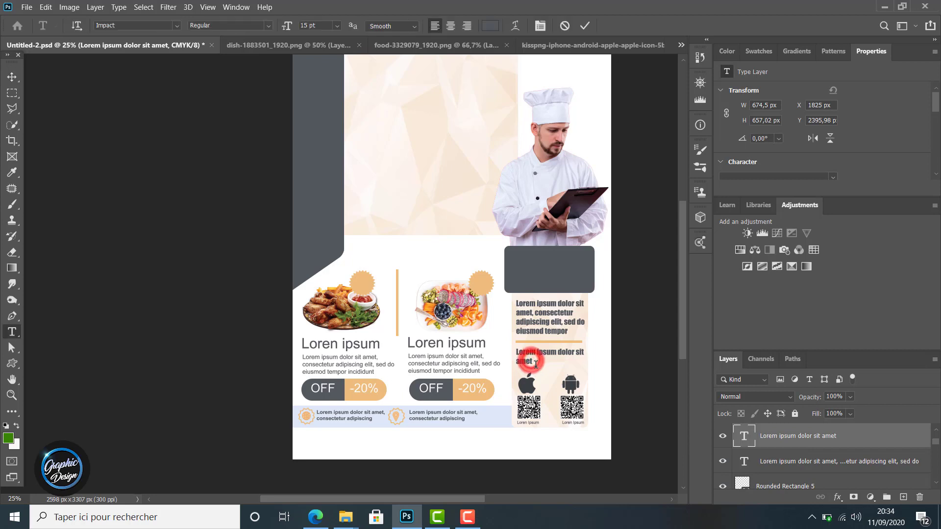
drag(533, 363, 576, 348)
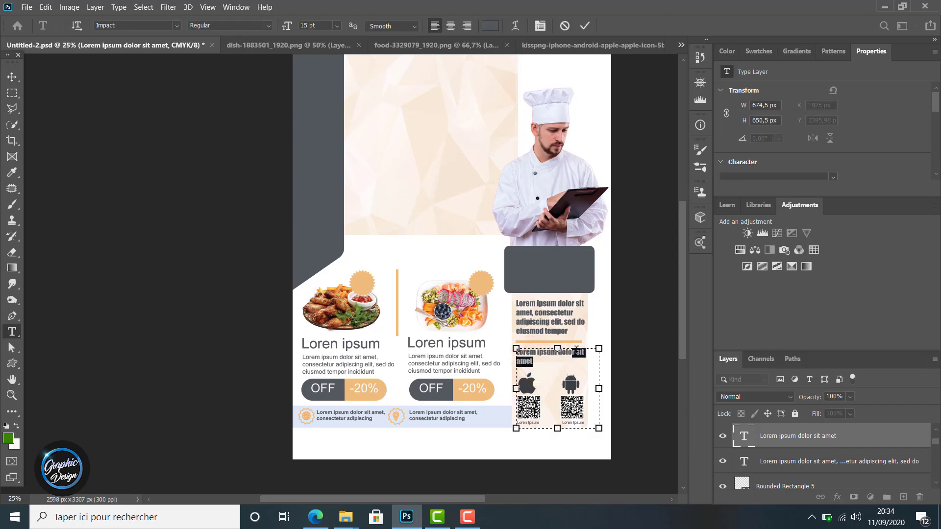
key(BackSpace)
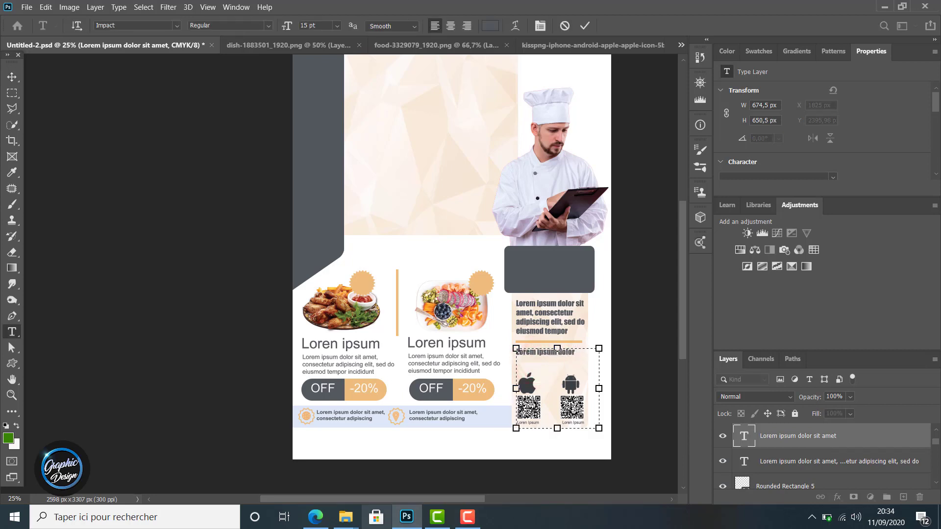
click(13, 75)
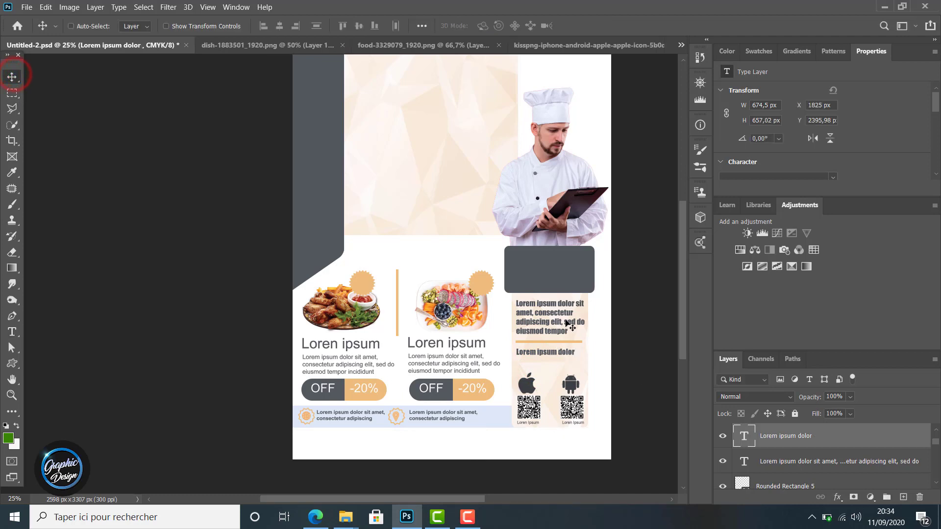
Step: Move the "Lorem ipsum dolor" heading below the orange divider to about X 1846 px, Y 2445 px
drag(541, 355, 546, 360)
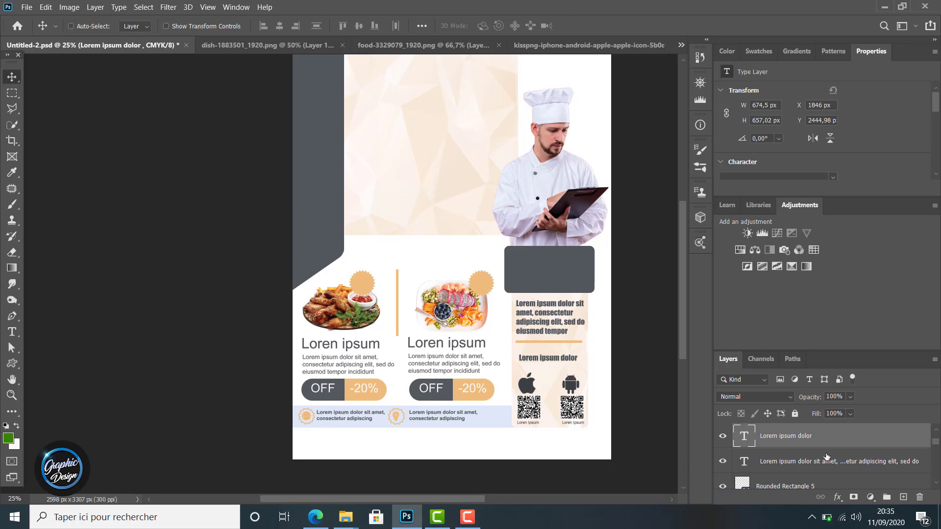
Step: Above Layer 11, create a paragraph text box about 2279 by 650 px across the flyer, reading "LOREN EPSUM IS EMPTY"
scroll(826, 457, up, 3)
click(810, 437)
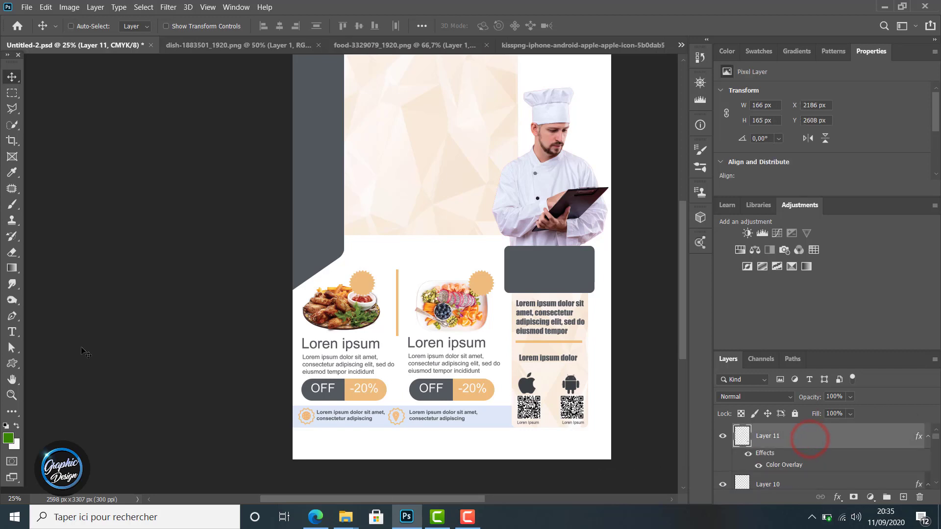
click(12, 330)
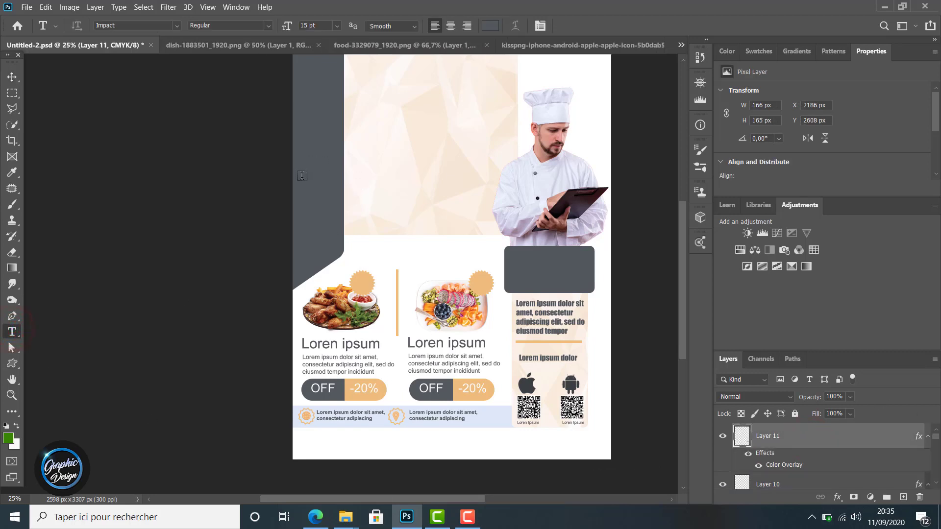
drag(302, 177, 581, 257)
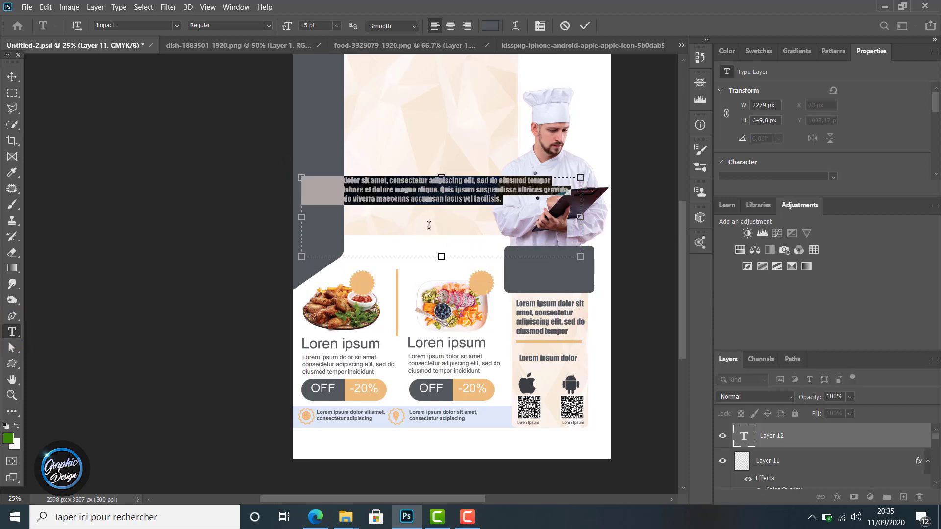
click(429, 225)
key(ctrl+a)
key(Delete)
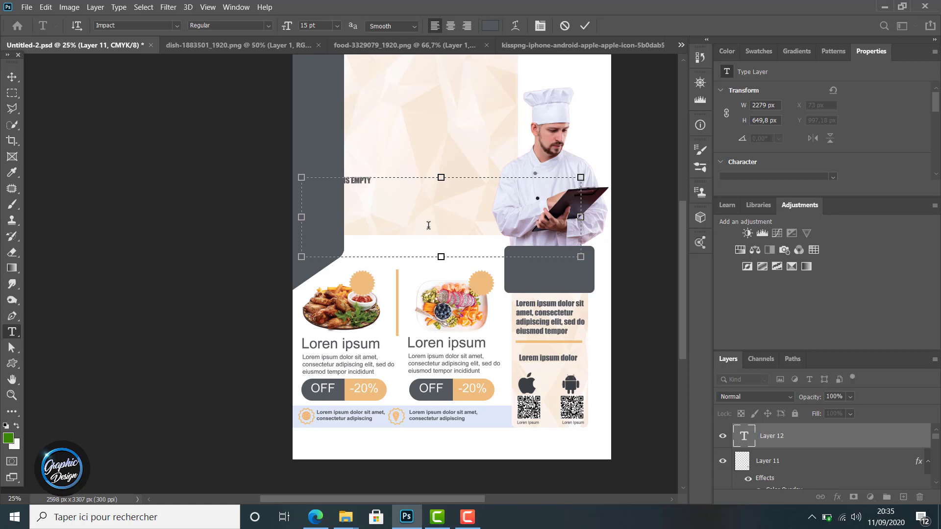
Step: Colour the "LOREN EPSUM IS EMPTY" text white (#ffffff) and move it into the dark grey panel below the chef
key(ctrl+a)
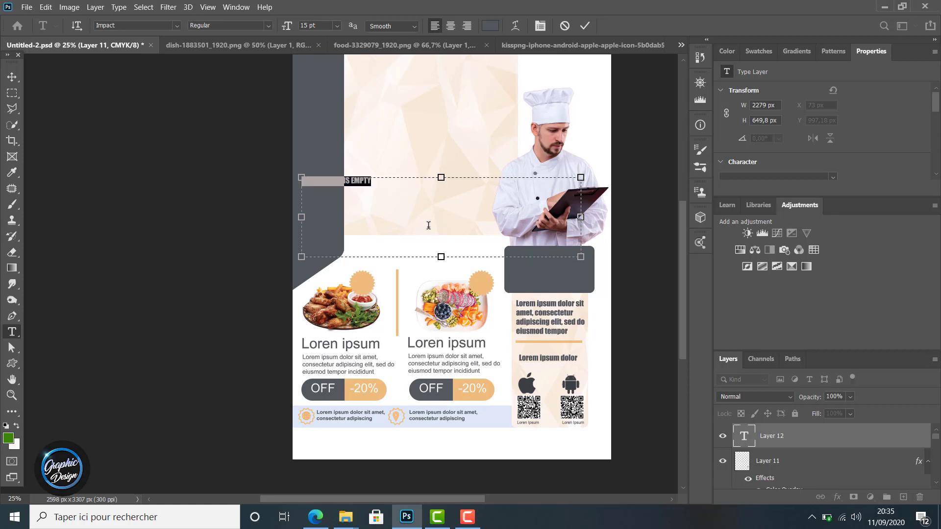
click(490, 25)
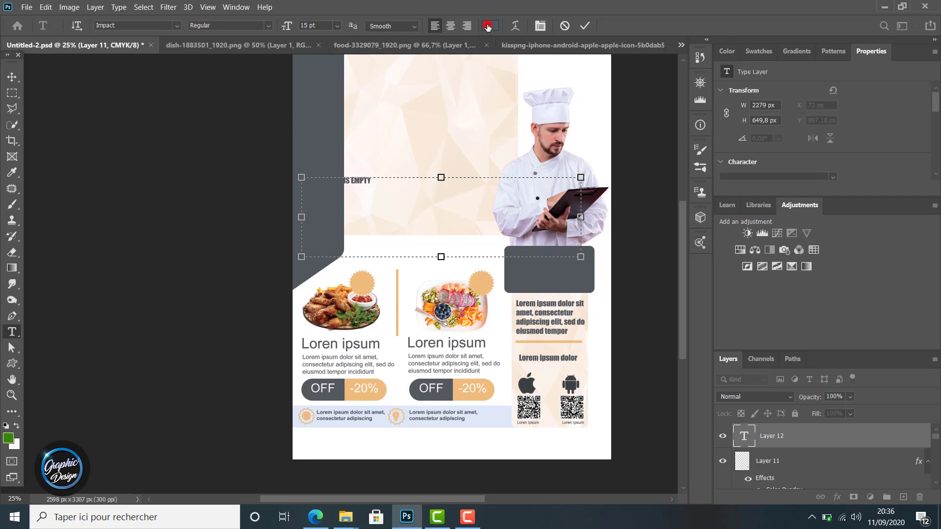
drag(583, 198, 572, 193)
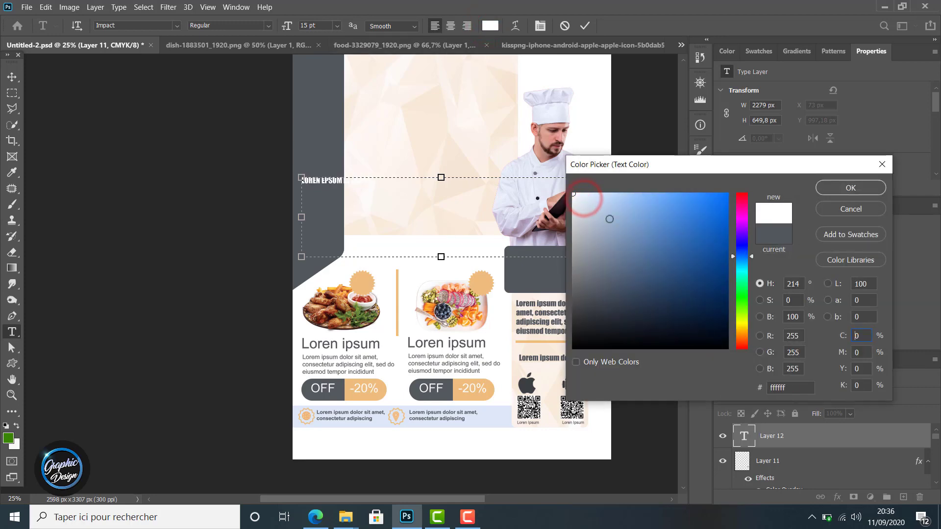
click(851, 191)
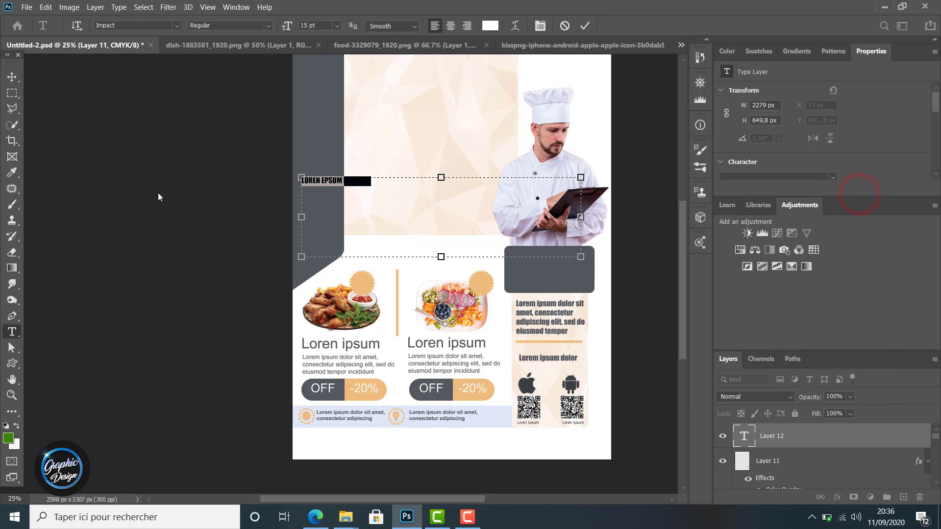
click(12, 76)
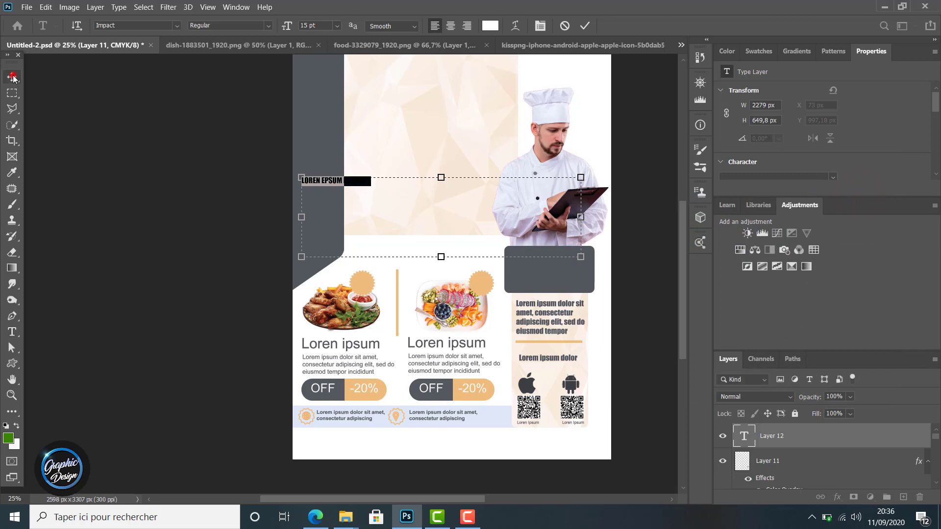
drag(341, 186, 541, 260)
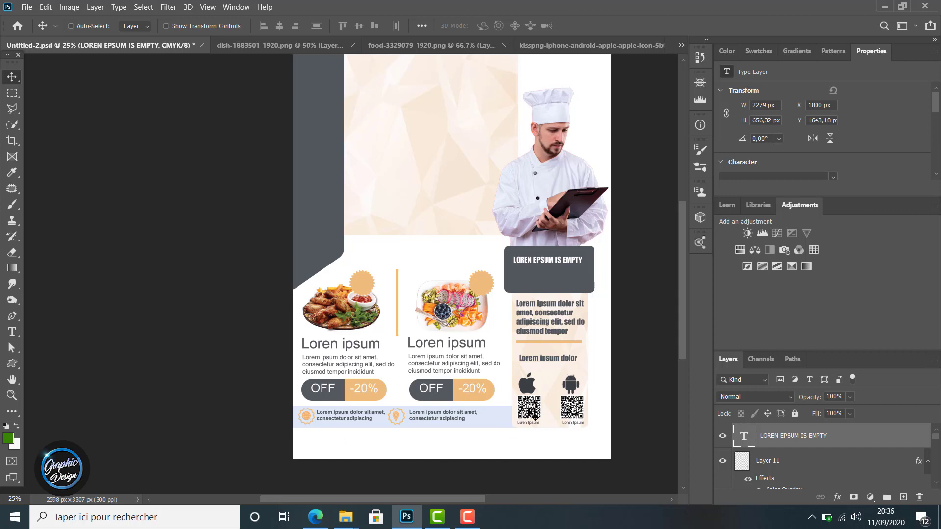
Step: Duplicate the white text layer and place the copy directly below it, at about Y 1790 px
key(ctrl)
key(ctrl+j)
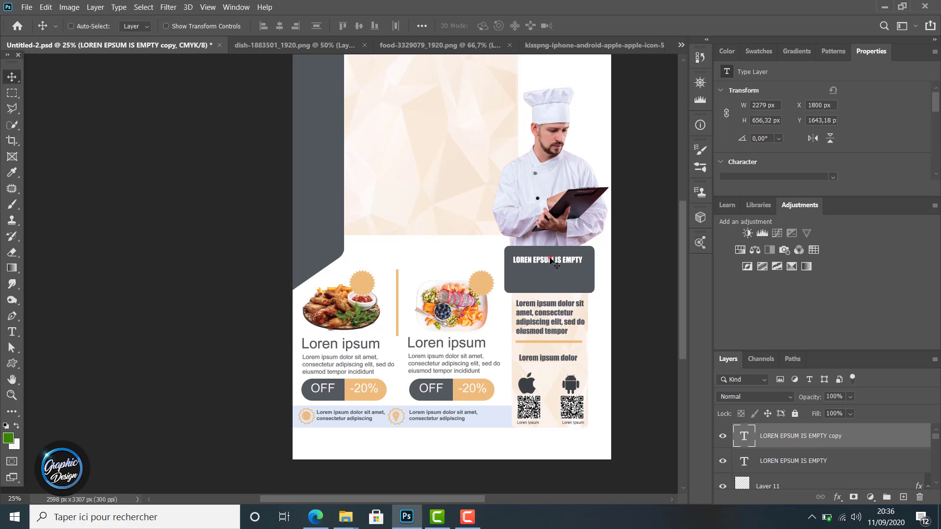
drag(550, 261, 551, 279)
Step: Replace the duplicated line's text in the dark grey panel with a contact phone number
double_click(551, 280)
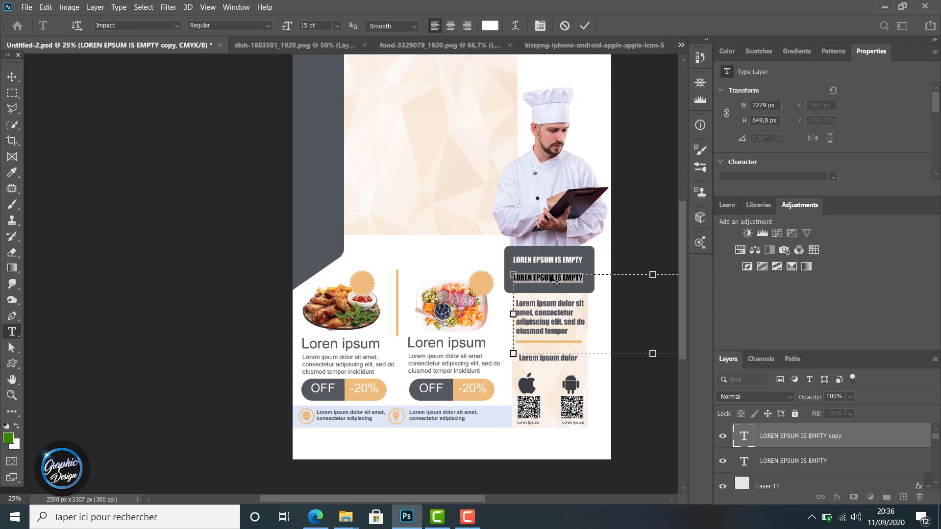
key(Left)
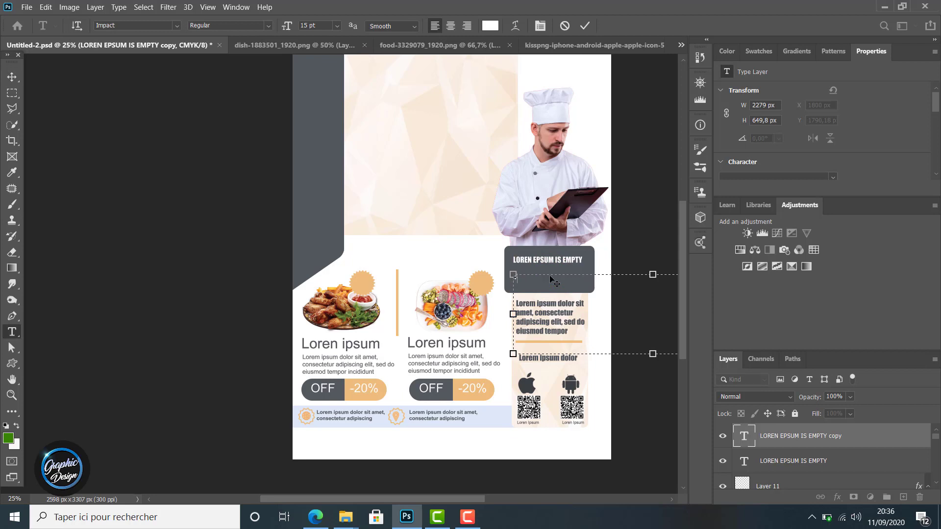
key(super+s)
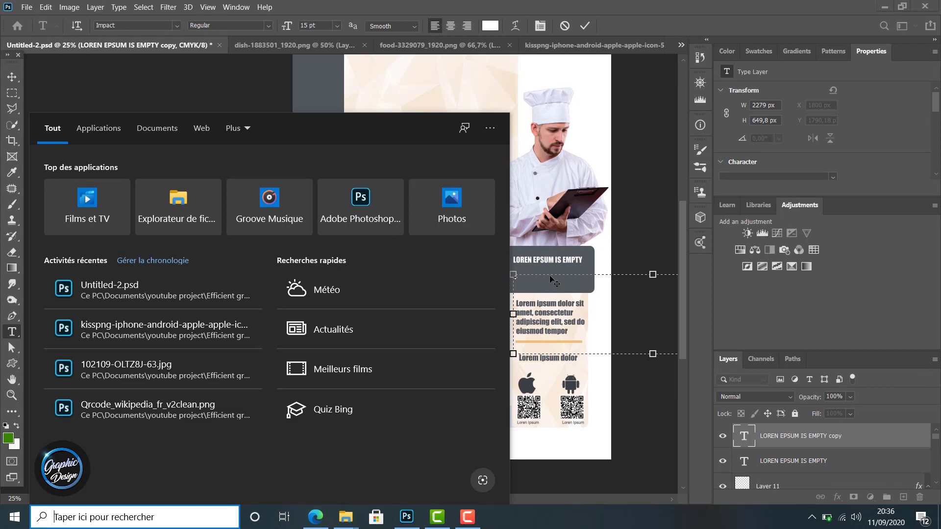
click(512, 273)
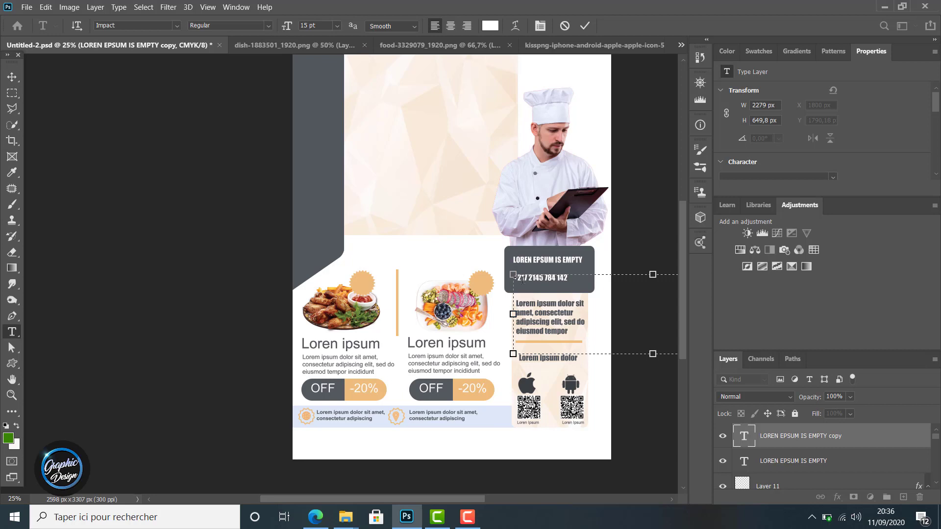
Step: Colour the phone number line bright yellow (#f1f909) and commit the text edit
drag(513, 279, 568, 278)
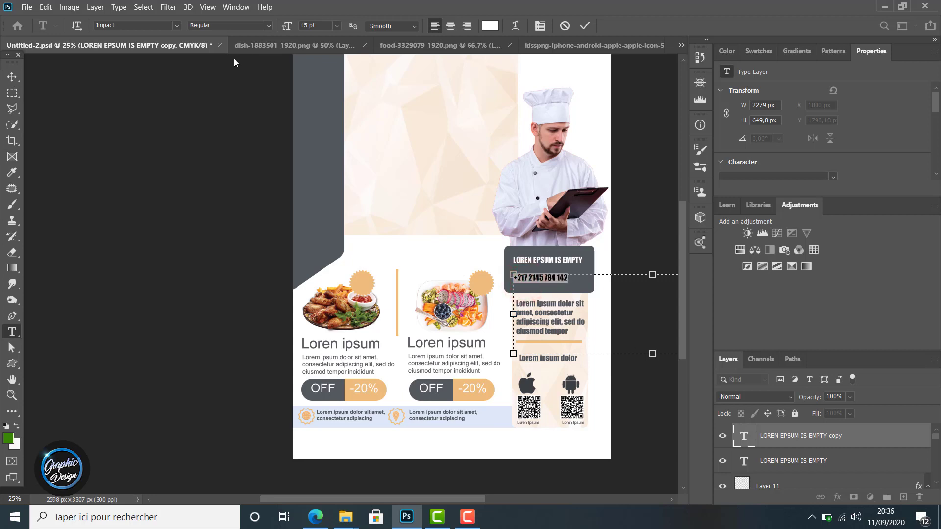
click(490, 26)
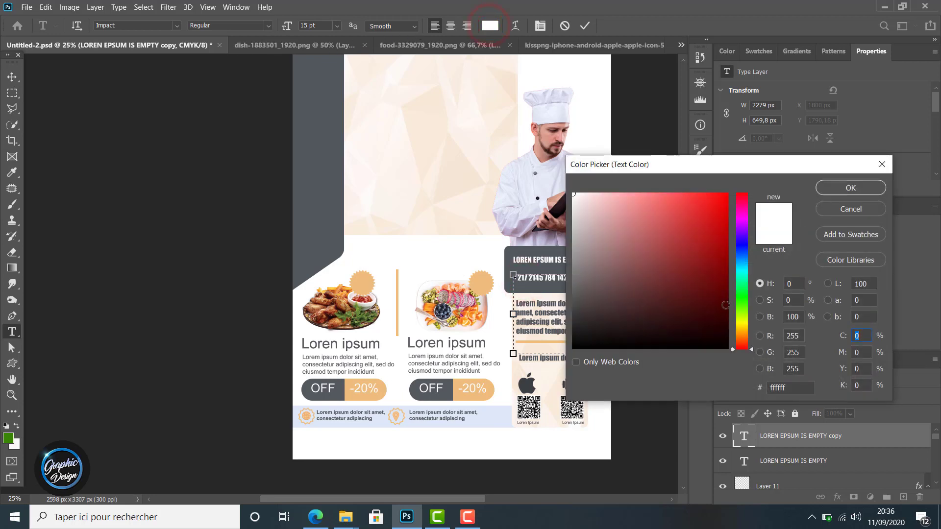
click(743, 320)
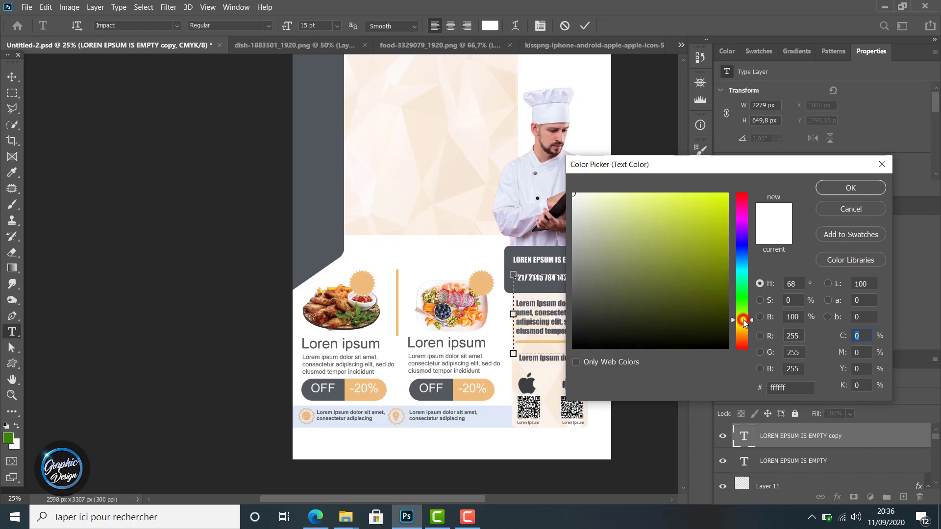
click(742, 322)
click(708, 211)
drag(708, 211, 722, 197)
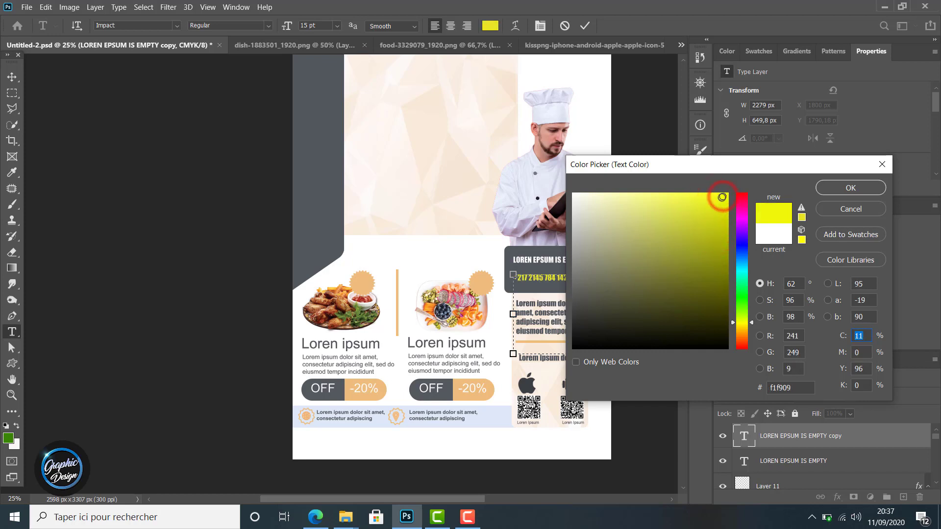
click(849, 189)
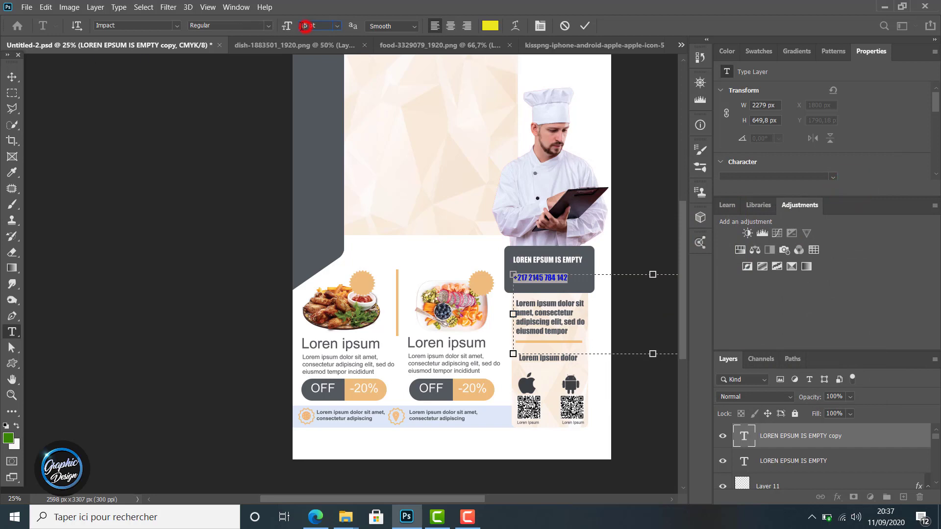
click(12, 77)
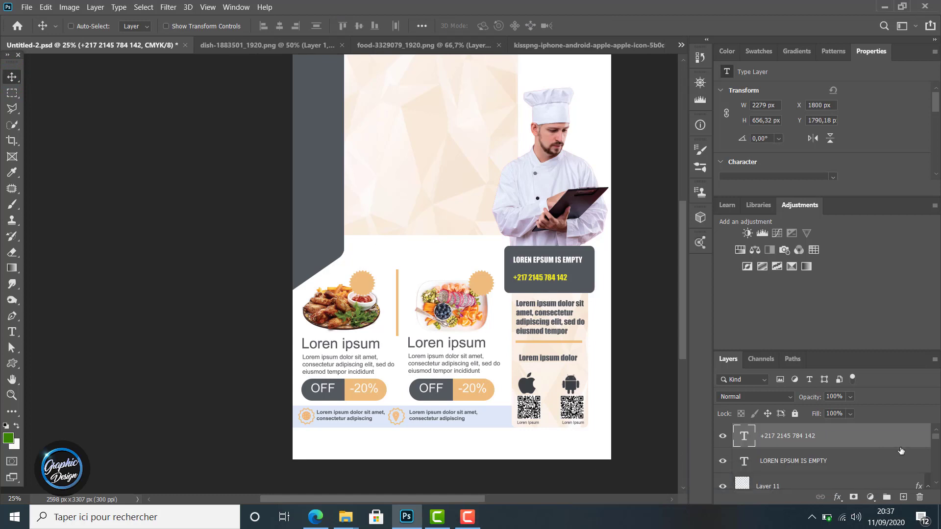
Step: Toggle the visibility of the lower layers one by one, upward from Rectangle 2, to identify which layer holds the dark grey contact panel
scroll(787, 464, down, 2)
scroll(786, 465, down, 5)
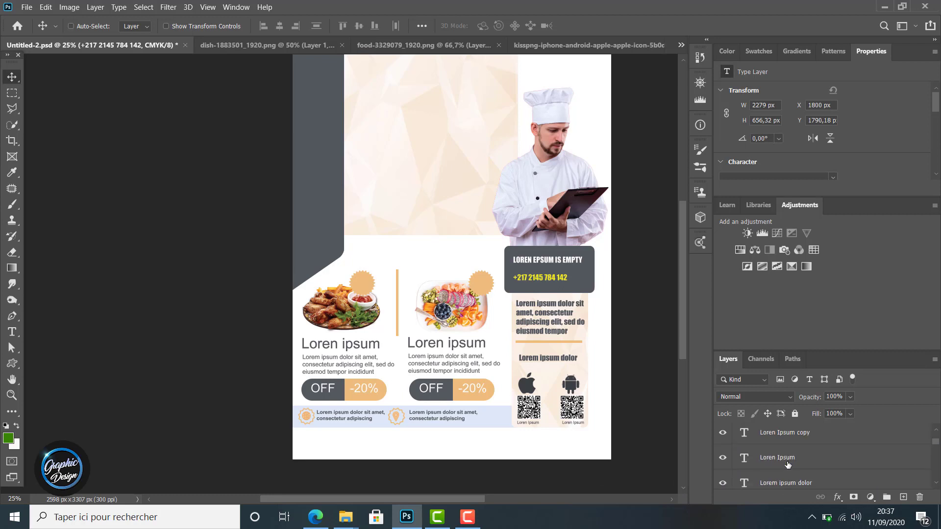
scroll(786, 465, down, 4)
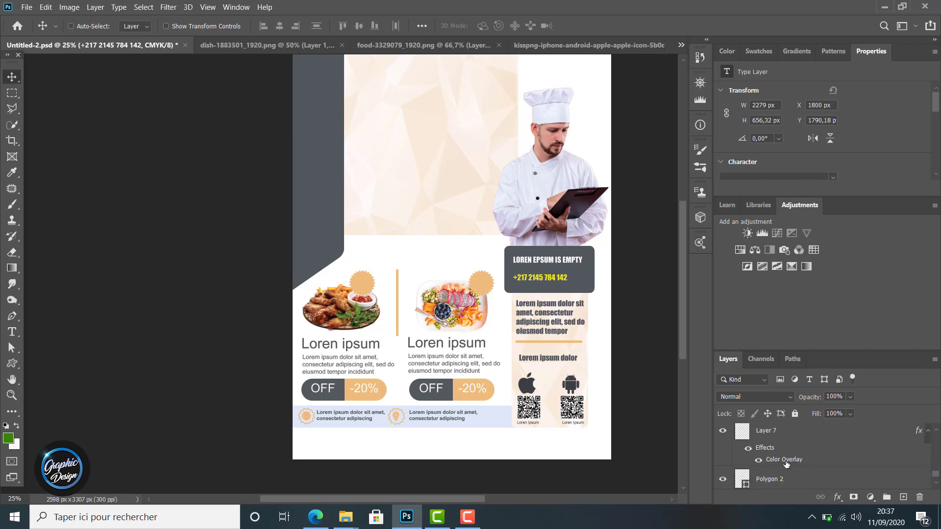
click(722, 451)
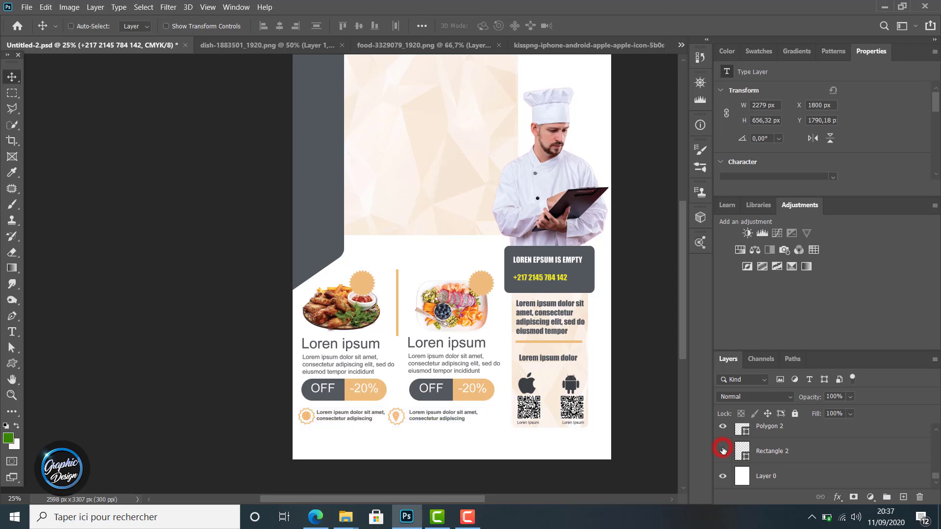
click(723, 451)
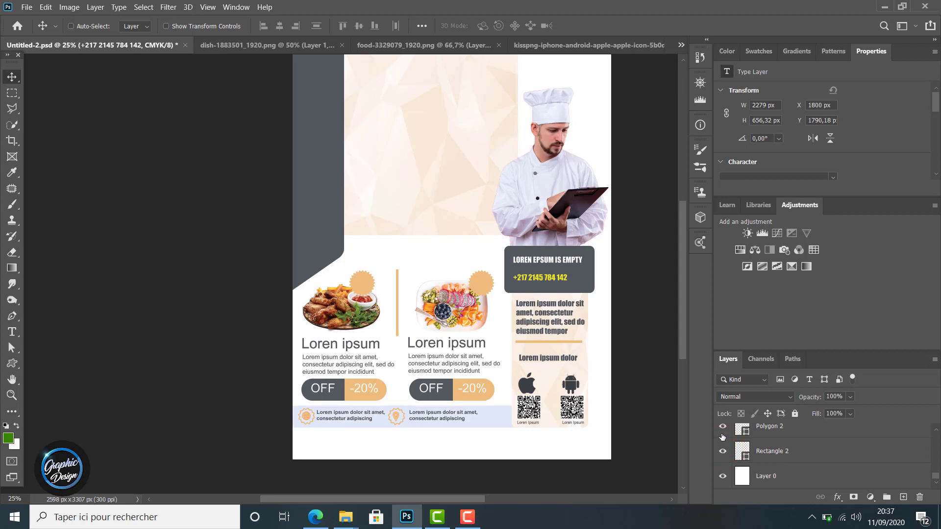
click(723, 430)
click(723, 429)
click(723, 429)
click(723, 430)
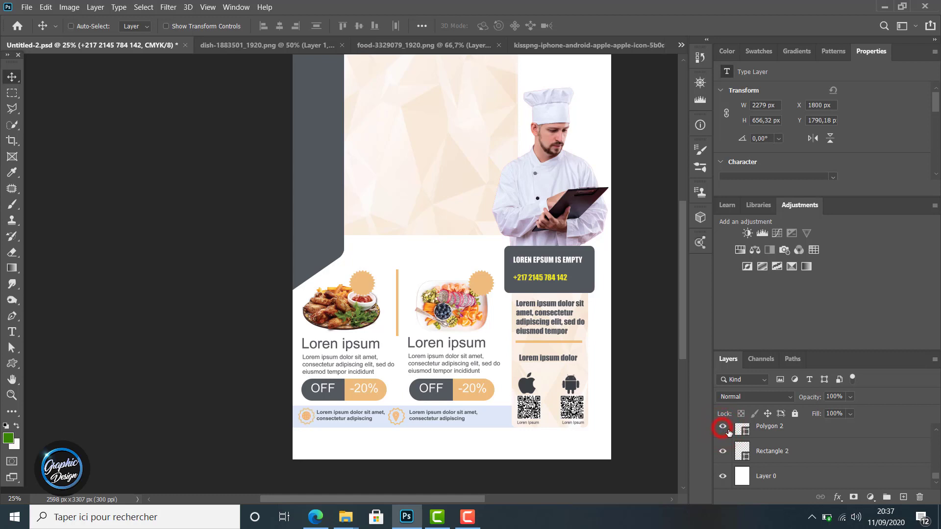
scroll(723, 436, up, 1)
scroll(726, 437, up, 2)
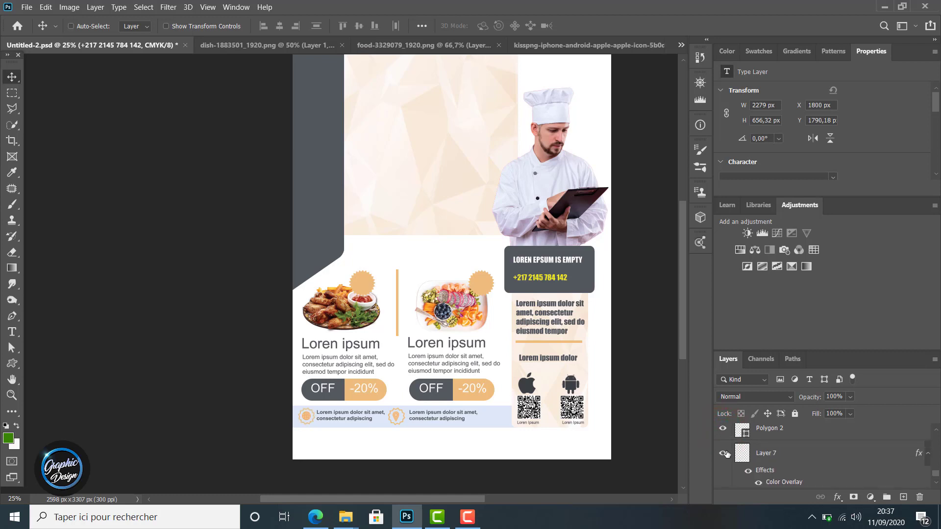
scroll(726, 459, down, 1)
scroll(726, 481, up, 1)
click(723, 453)
click(724, 454)
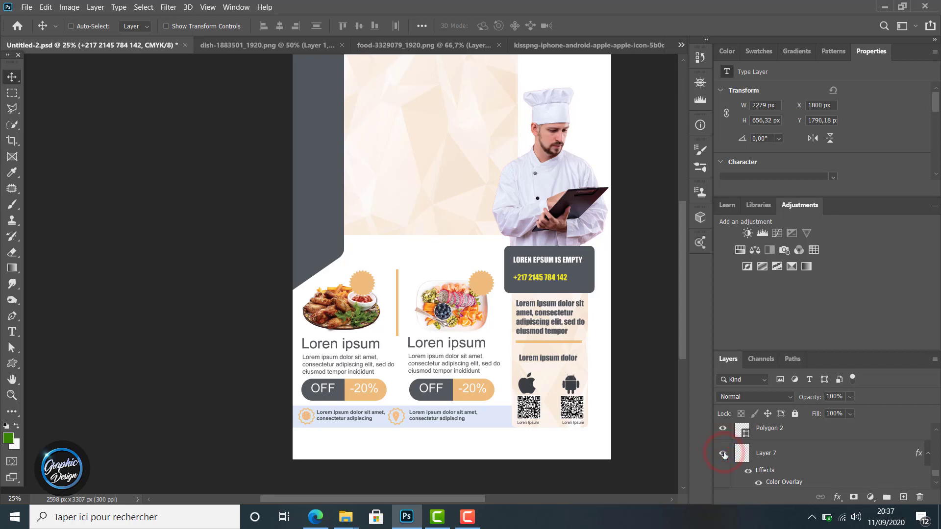
scroll(724, 455, up, 1)
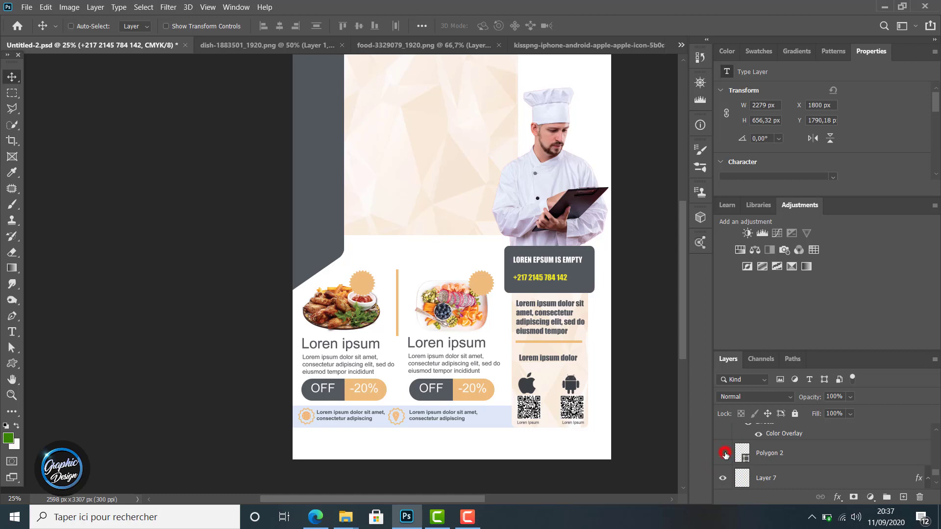
click(724, 454)
click(724, 453)
scroll(724, 455, up, 2)
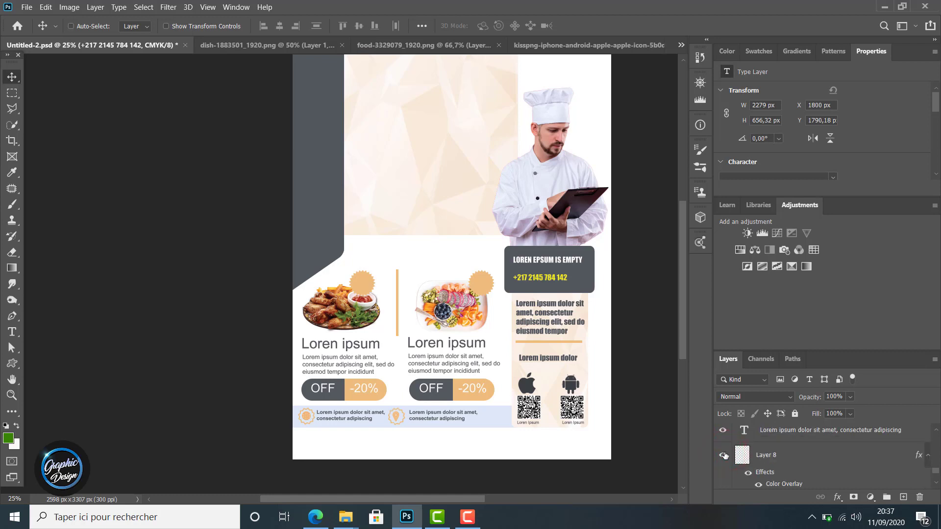
click(722, 459)
scroll(723, 459, up, 2)
click(722, 459)
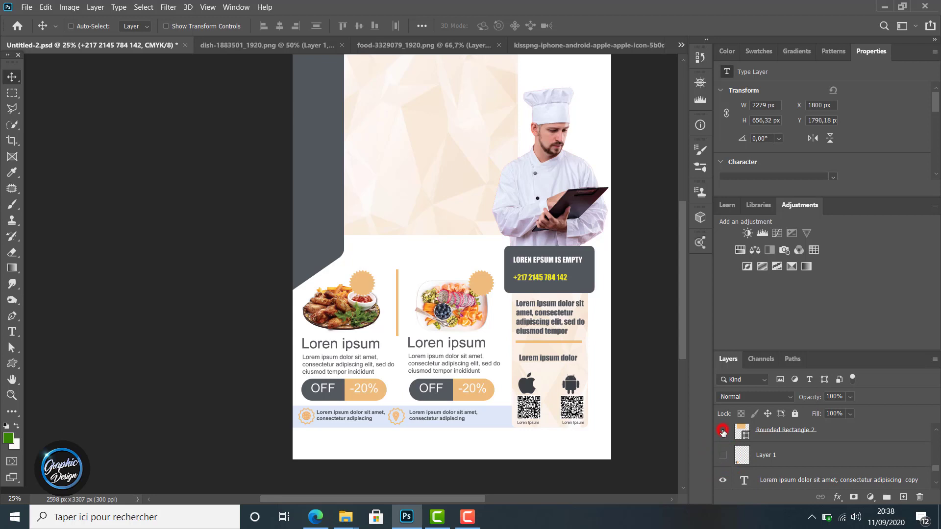
click(723, 431)
click(722, 430)
scroll(723, 447, up, 1)
click(723, 433)
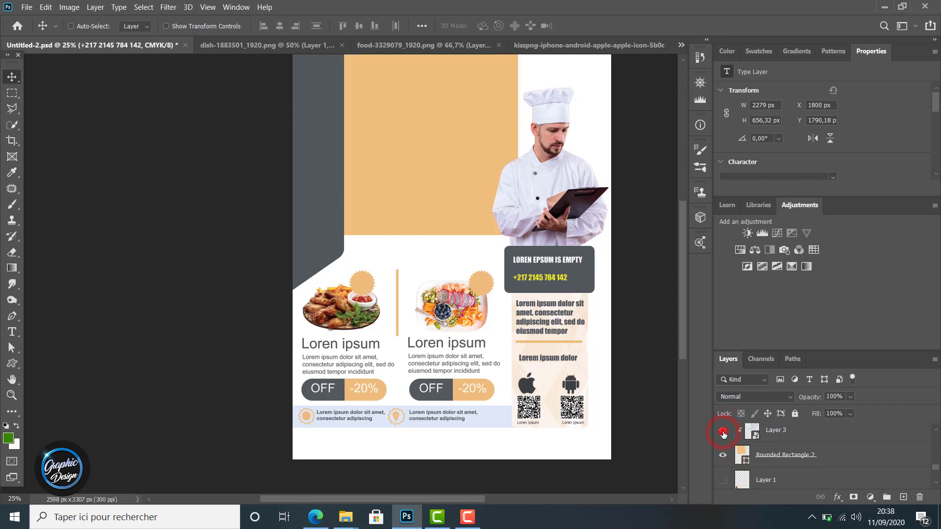
click(724, 433)
scroll(723, 436, up, 2)
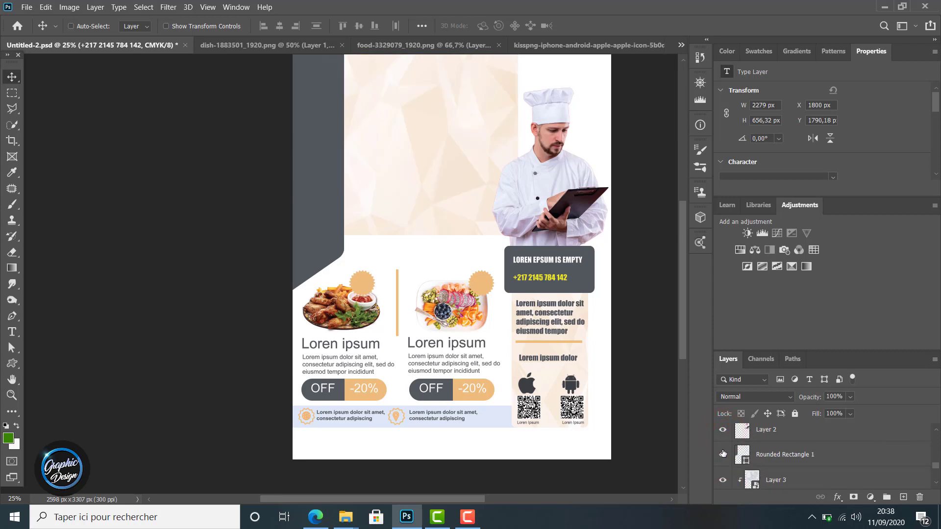
click(723, 452)
click(723, 451)
scroll(723, 453, up, 1)
click(723, 455)
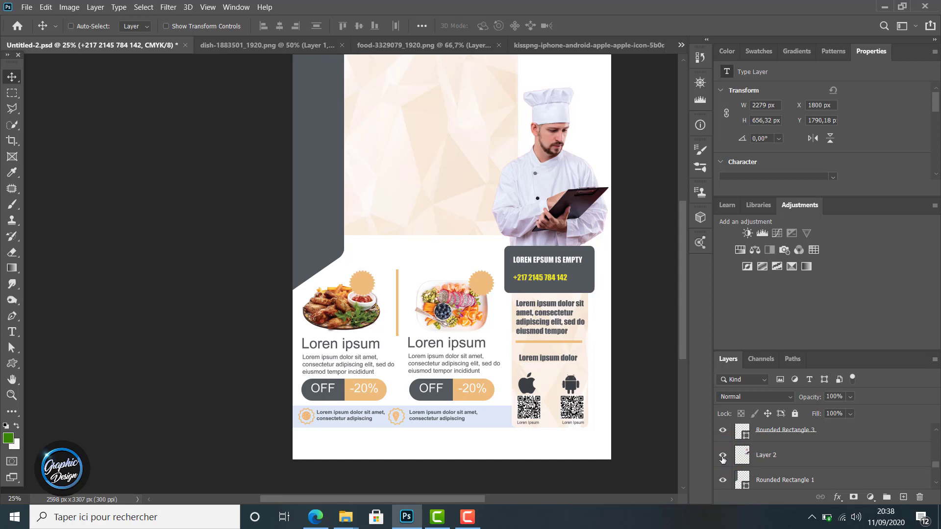
click(723, 455)
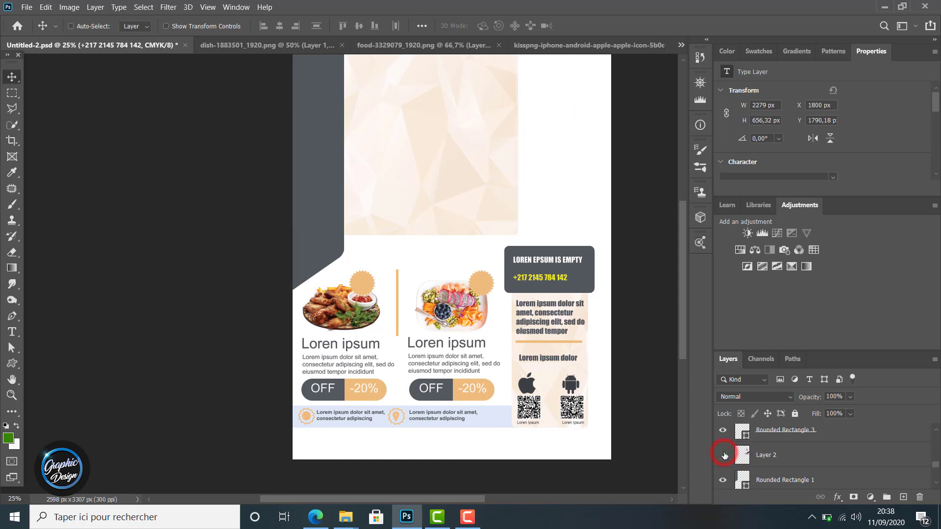
click(723, 454)
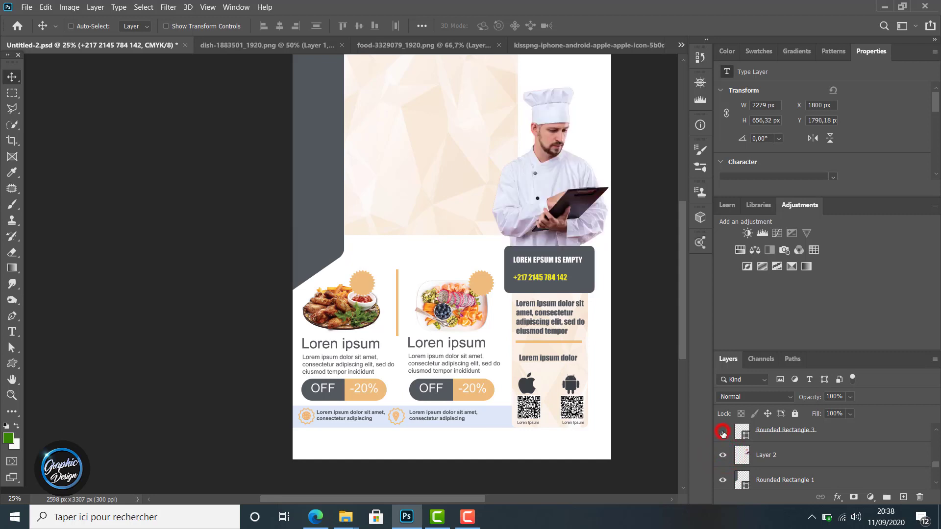
click(723, 433)
click(723, 433)
scroll(723, 434, up, 1)
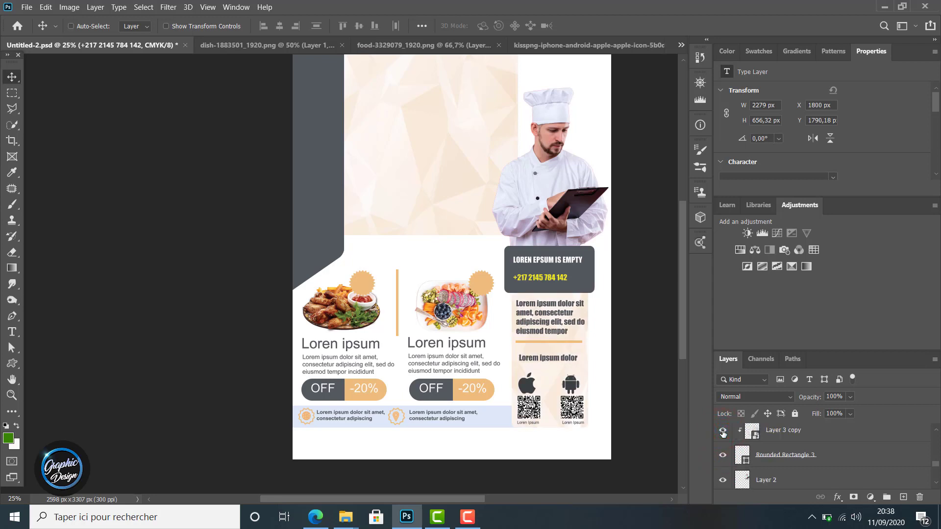
scroll(723, 436, up, 1)
click(723, 431)
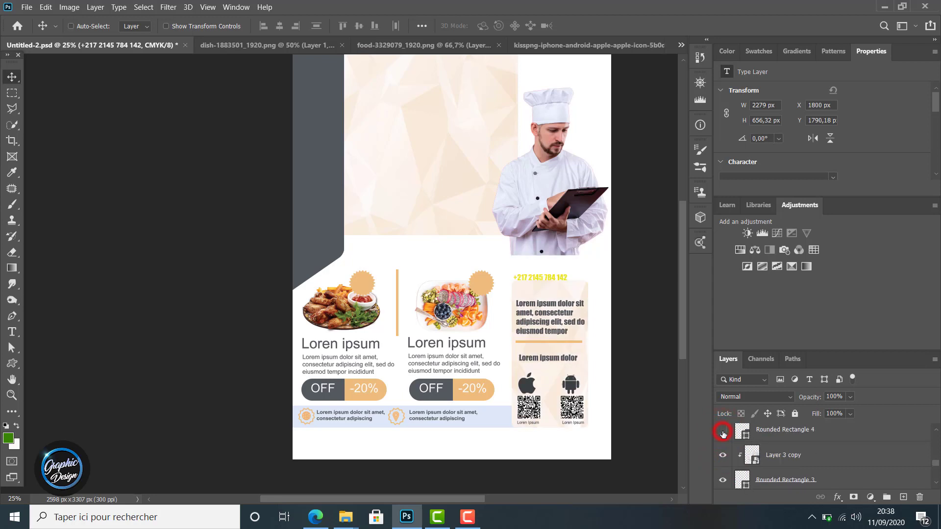
click(723, 431)
Step: Shrink the dark grey contact panel (Rounded Rectangle 4) to about 641 × 296 px, bringing in its left, top and bottom edges
click(768, 430)
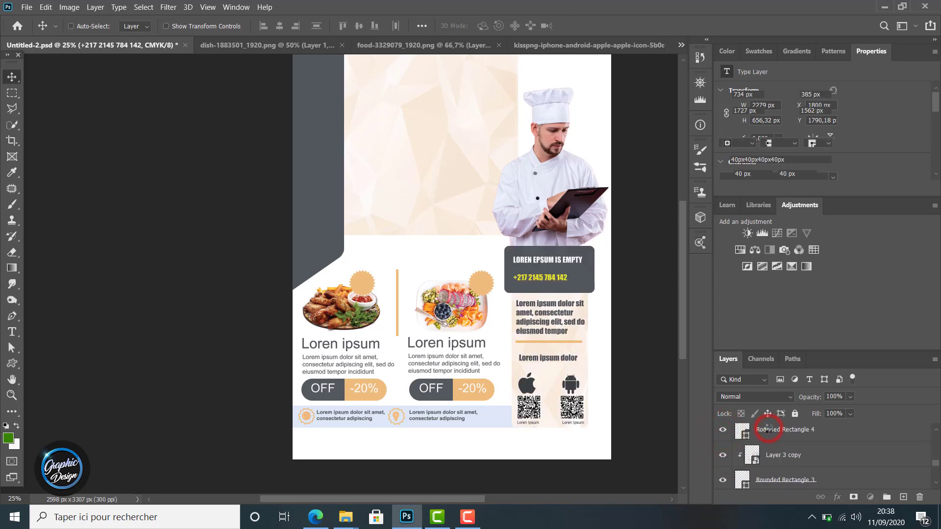
key(ctrl+t)
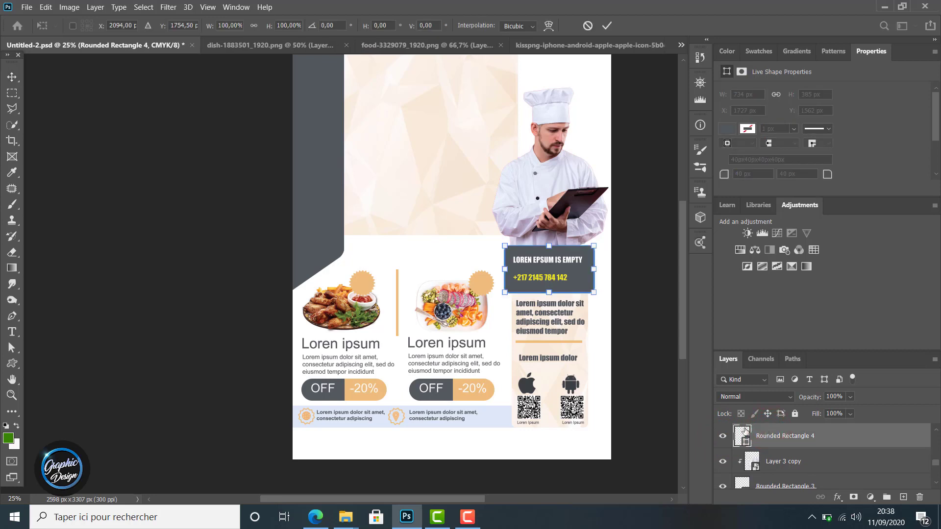
drag(505, 245, 515, 252)
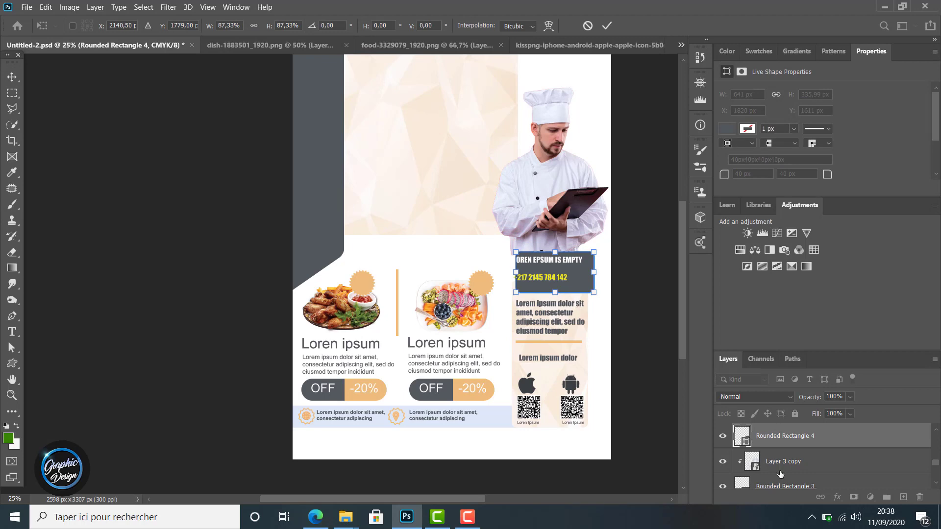
scroll(832, 471, up, 2)
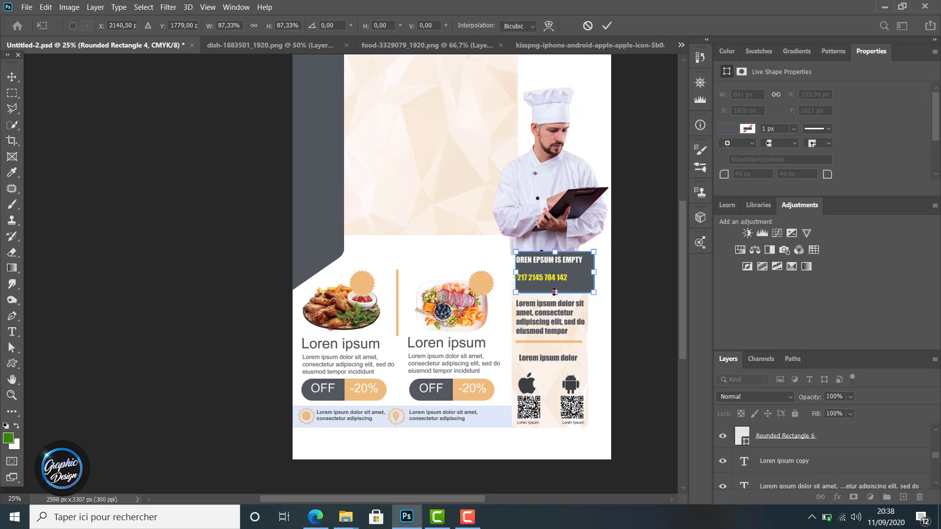
drag(554, 292, 554, 287)
Step: Reposition the white heading and yellow phone number inside the smaller panel, with the phone number at about X 1836, Y 1779 px
scroll(791, 447, down, 2)
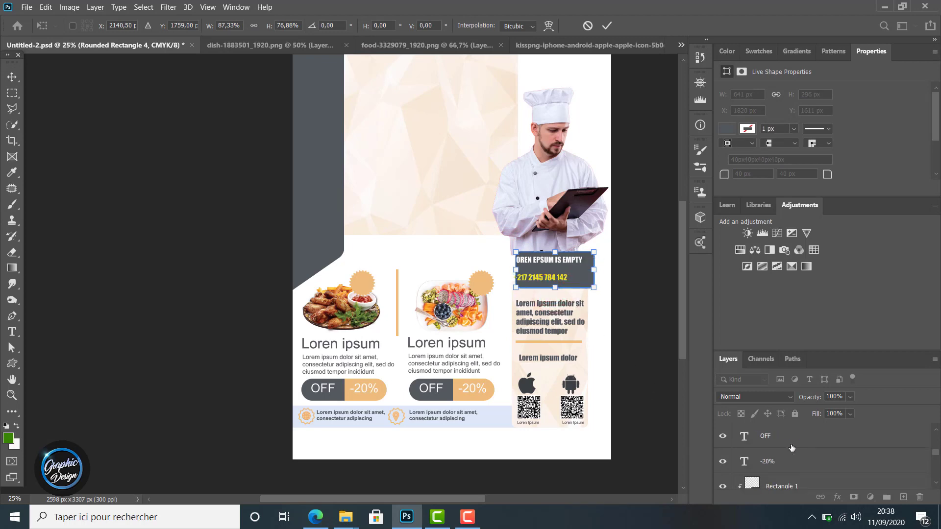
scroll(791, 448, up, 3)
click(790, 436)
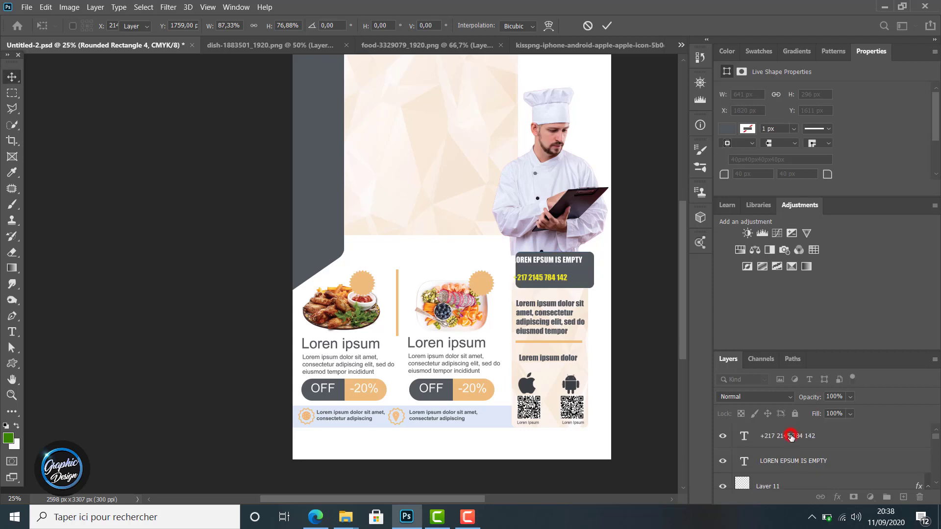
drag(548, 278, 558, 278)
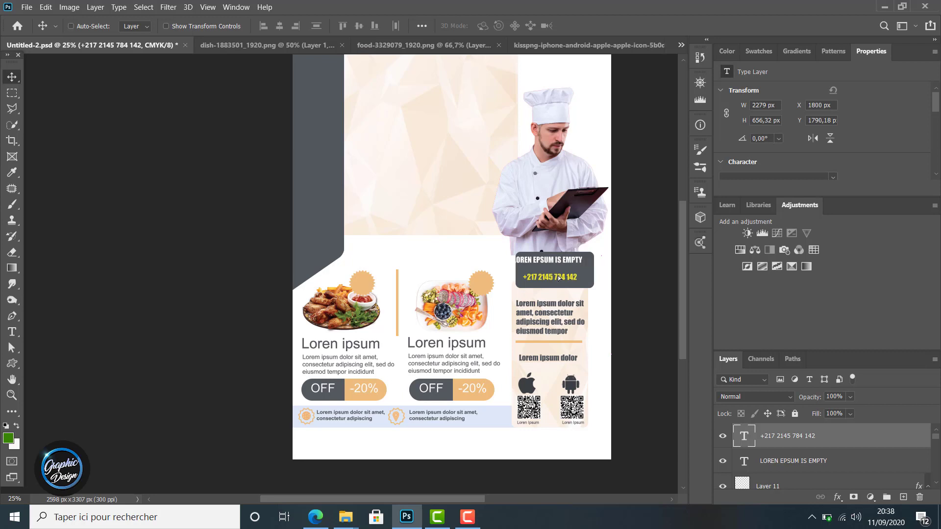
click(787, 456)
drag(562, 262, 548, 280)
click(774, 436)
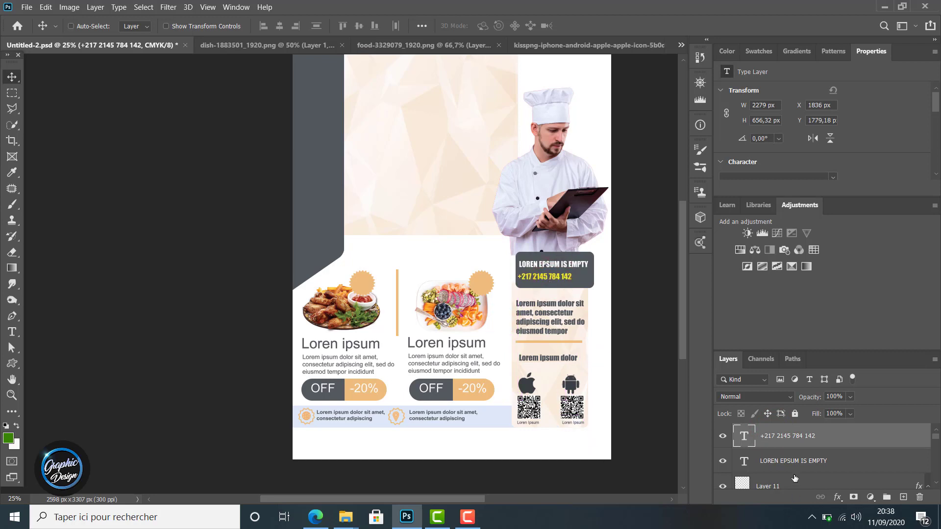
Step: Select the white heading, yellow phone number and dark grey panel (Rounded Rectangle 4) together, toggling layer visibility to find the panel's layer
ctrl+click(787, 461)
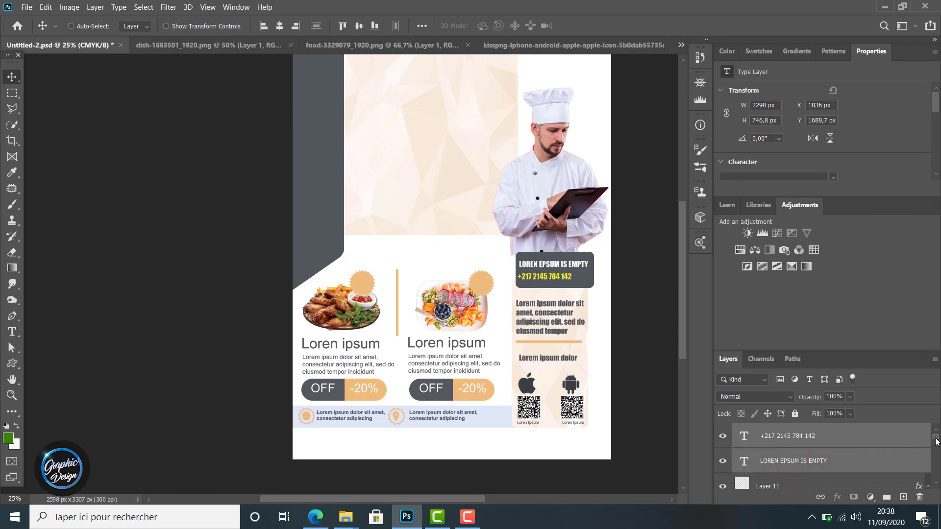
drag(935, 444, 936, 457)
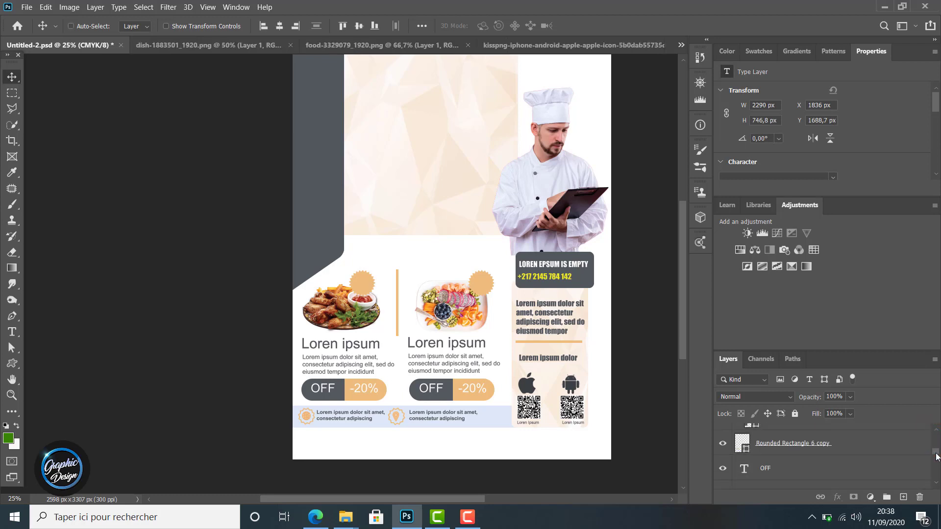
click(724, 442)
click(723, 443)
click(933, 455)
drag(935, 453, 938, 459)
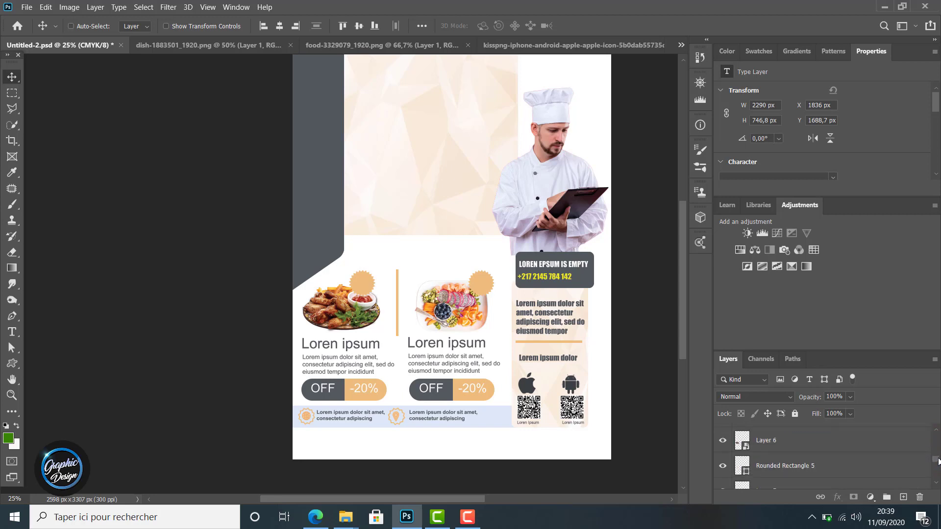
click(724, 467)
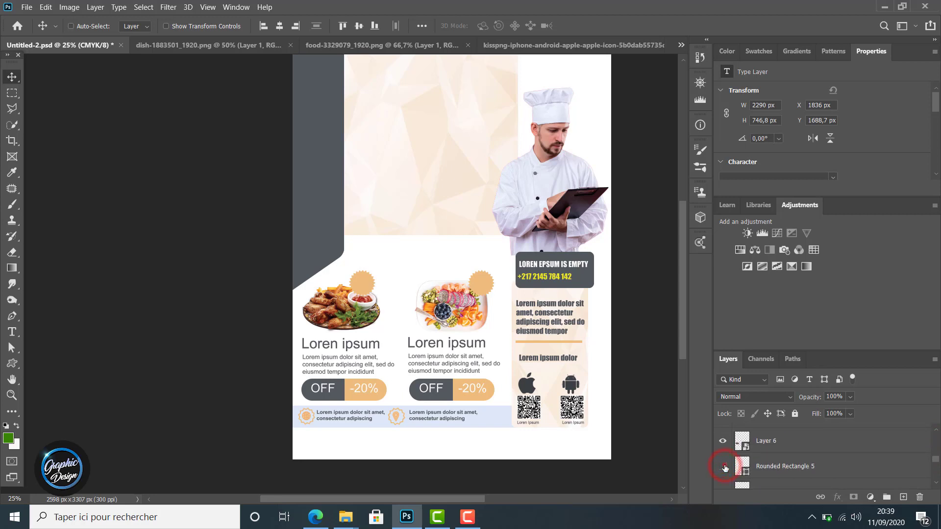
click(725, 466)
click(722, 441)
click(722, 441)
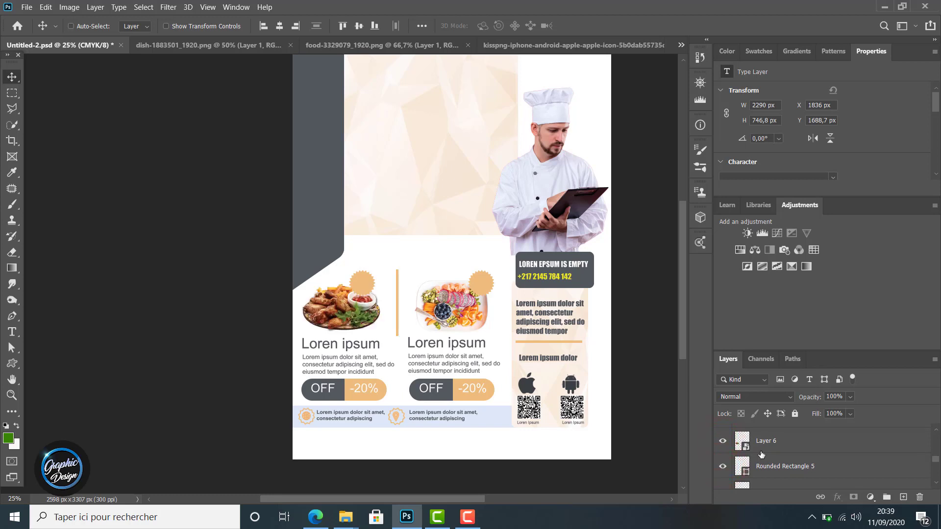
scroll(761, 454, up, 1)
scroll(760, 455, down, 2)
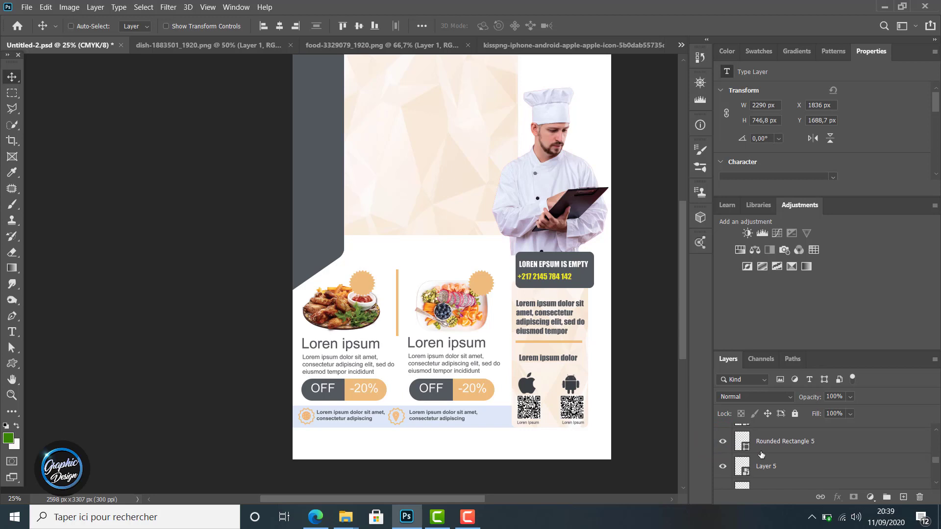
scroll(761, 455, down, 1)
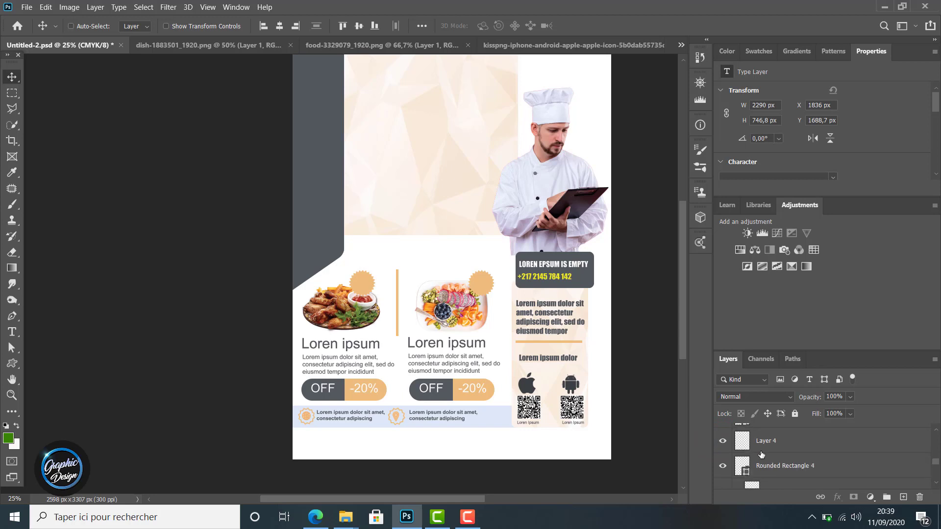
click(723, 466)
click(724, 466)
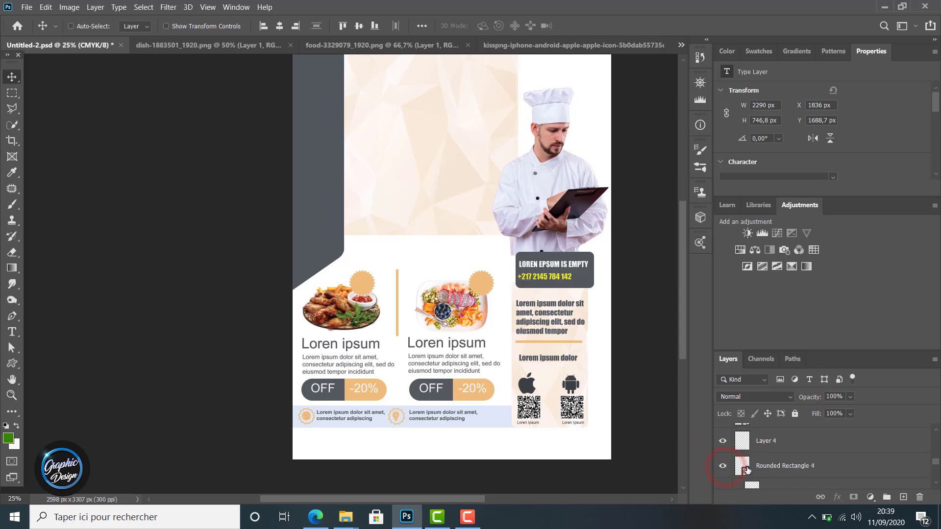
click(779, 466)
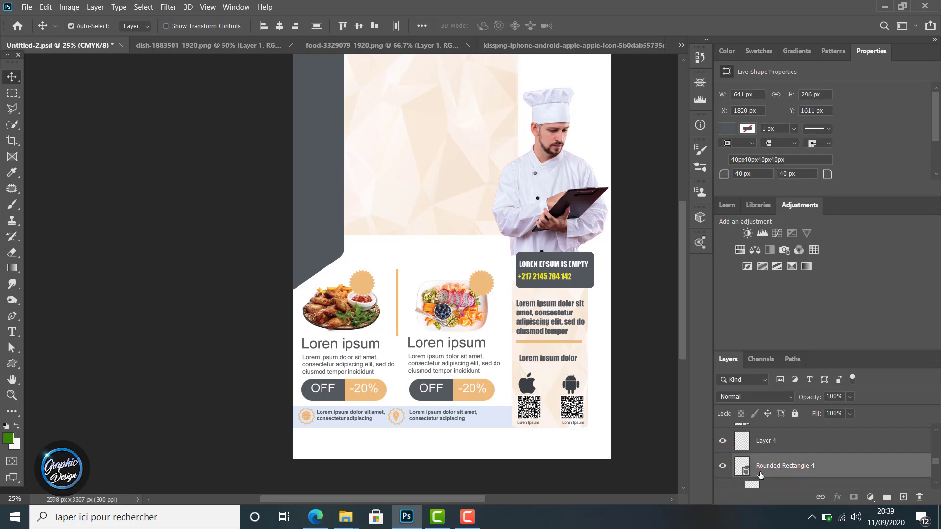
Step: Scale the contact panel and its two text lines together to about 95% and align them with the sidebar column at about X 1800 px
key(ctrl+t)
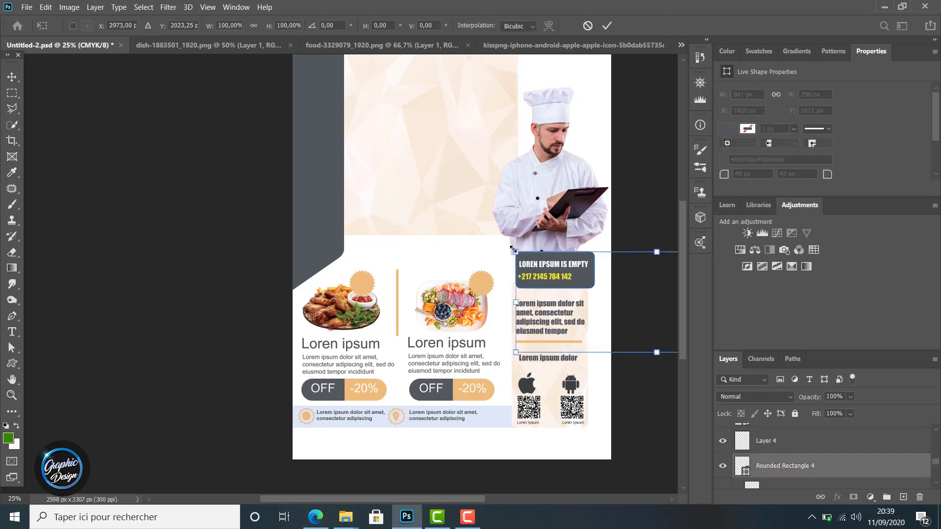
drag(514, 250, 529, 257)
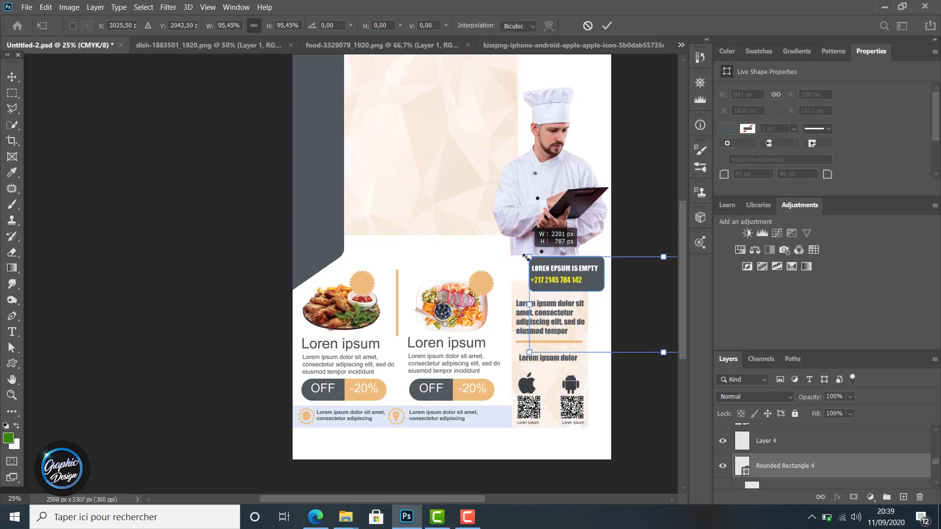
drag(576, 280, 560, 276)
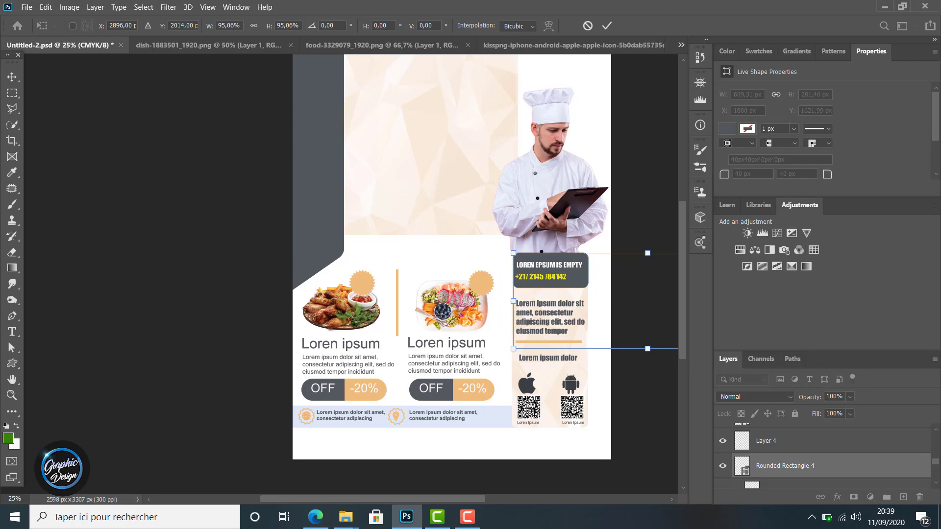
click(608, 26)
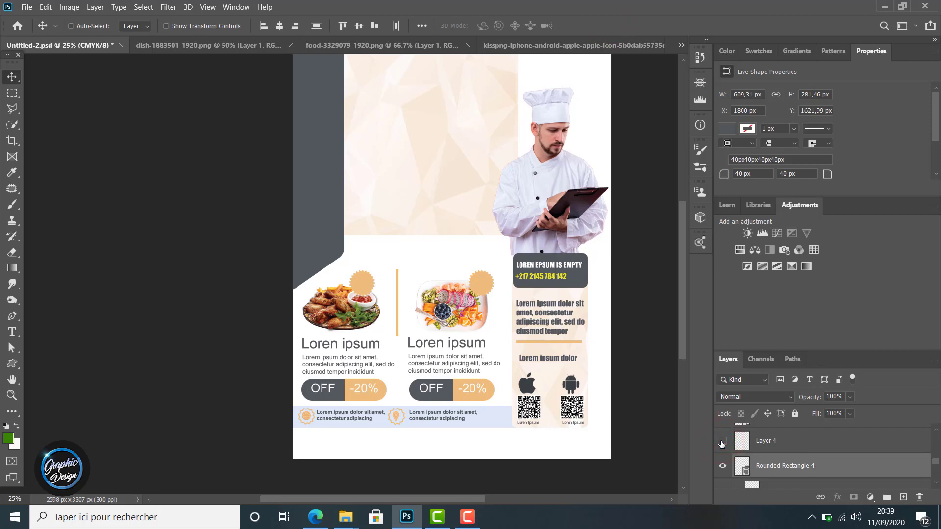
Step: Identify the chef's layer (Layer 2) by toggling its visibility and move the chef to about X 1646, Y 292 px
scroll(720, 444, down, 2)
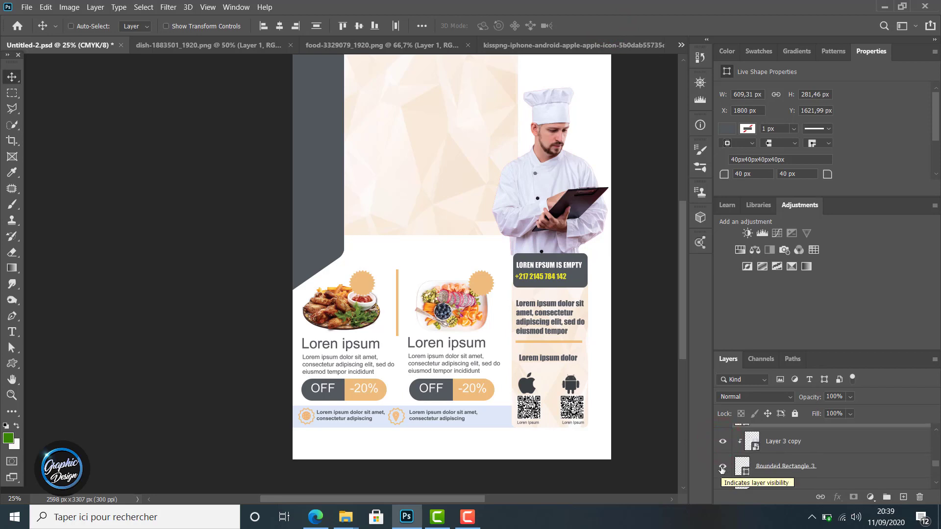
scroll(743, 466, down, 2)
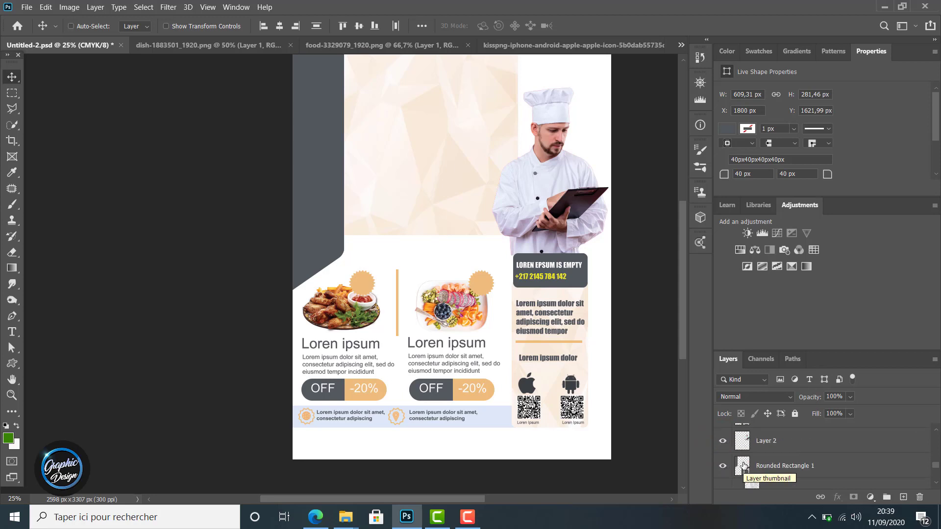
click(722, 441)
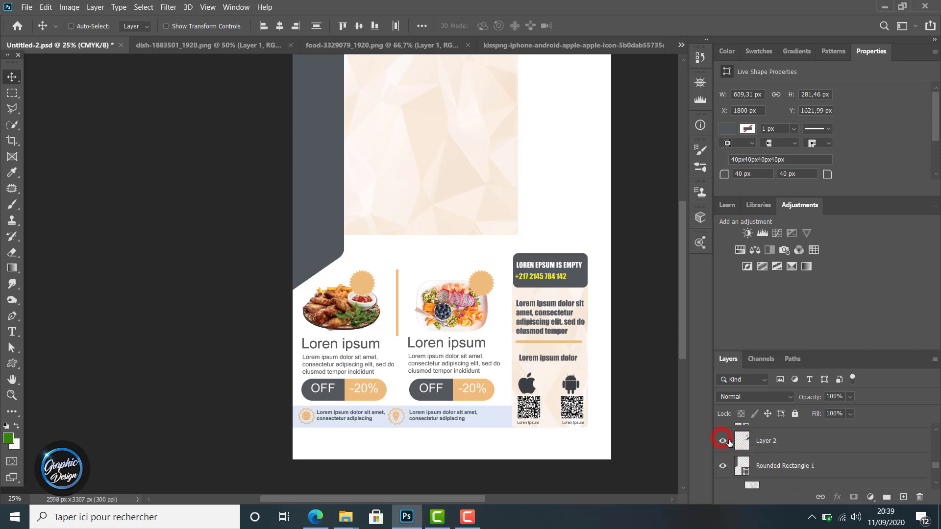
click(723, 441)
click(768, 441)
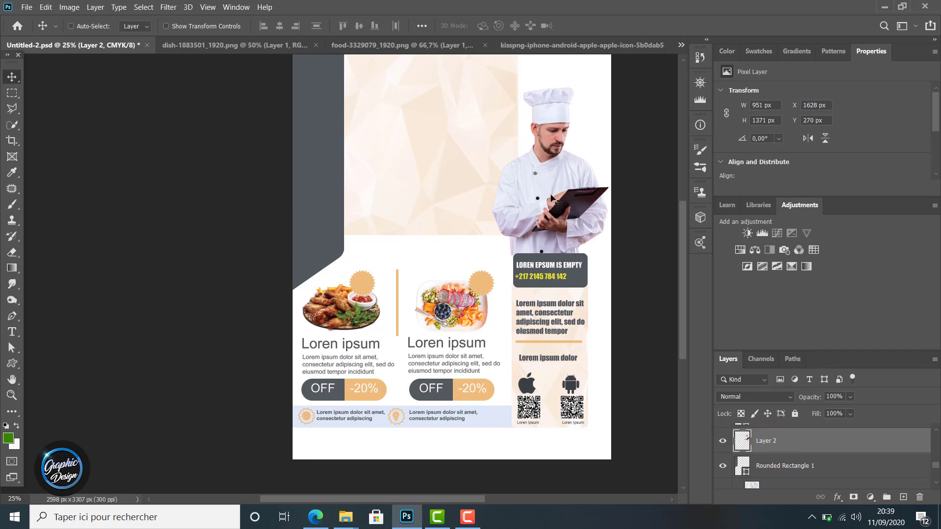
drag(551, 197, 553, 200)
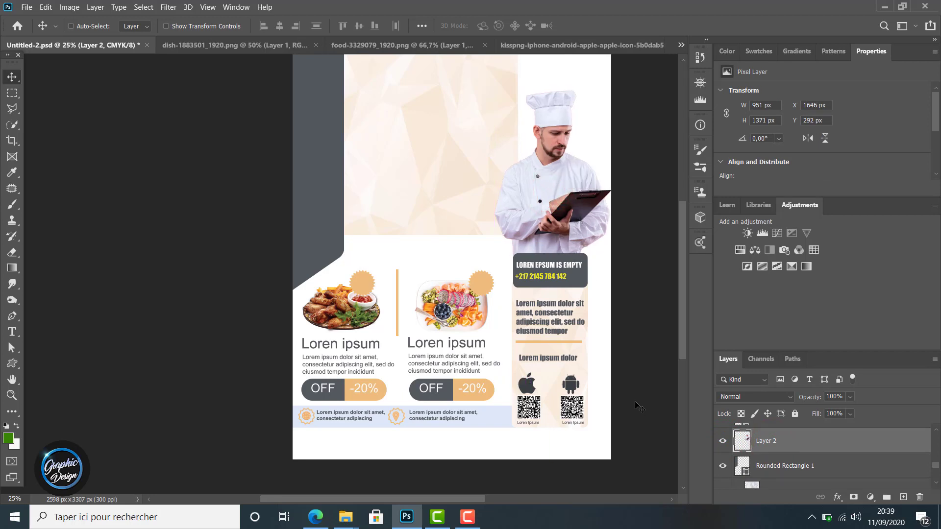
Step: Enlarge the chef to about 107% width and 112% height, rotate it about -2.24°, and place it just above the contact panel
key(ctrl+t)
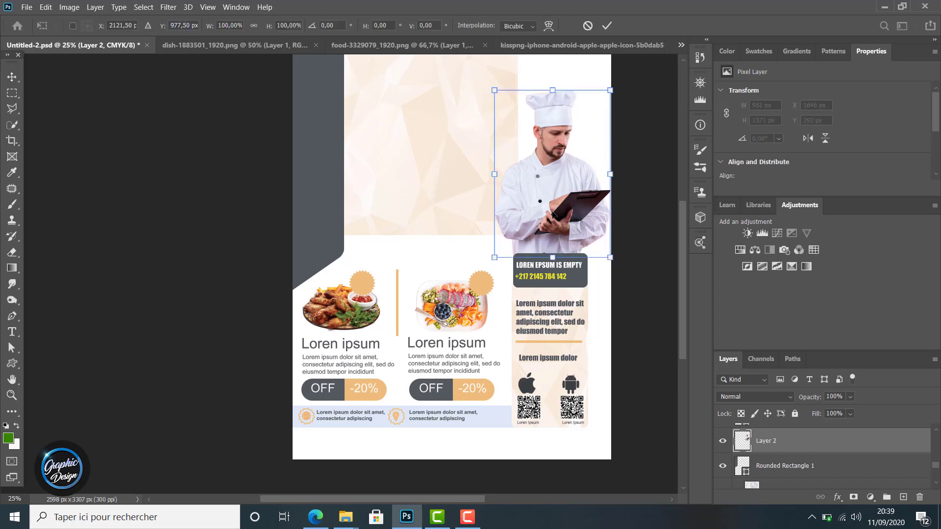
drag(494, 91, 469, 77)
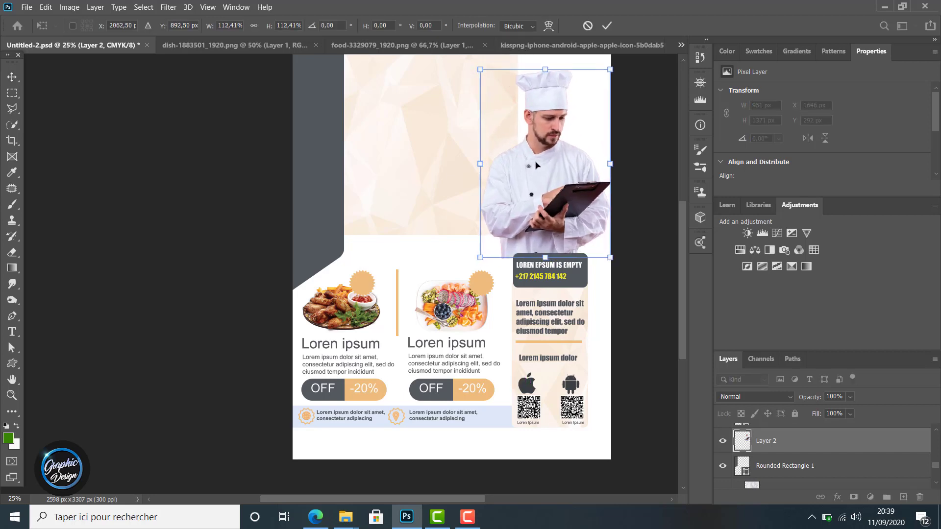
drag(536, 165, 494, 166)
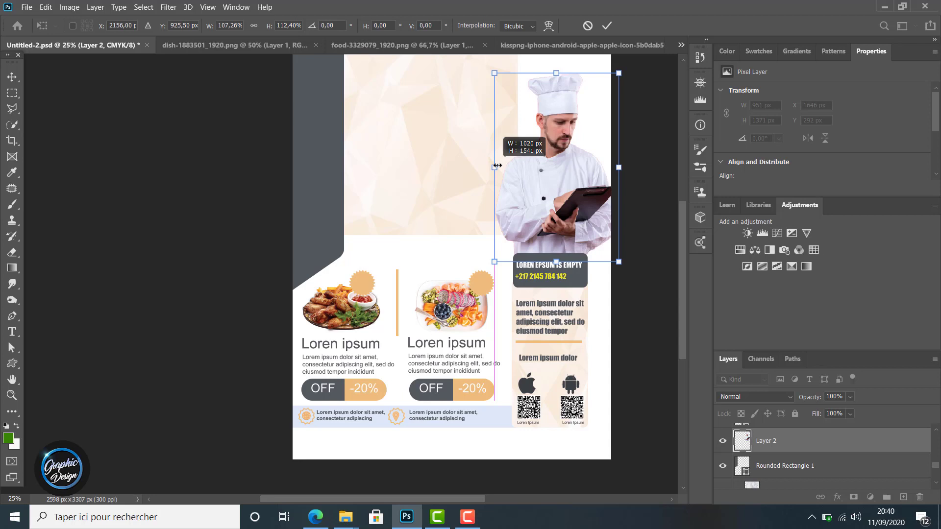
drag(497, 165, 496, 165)
drag(629, 69, 626, 68)
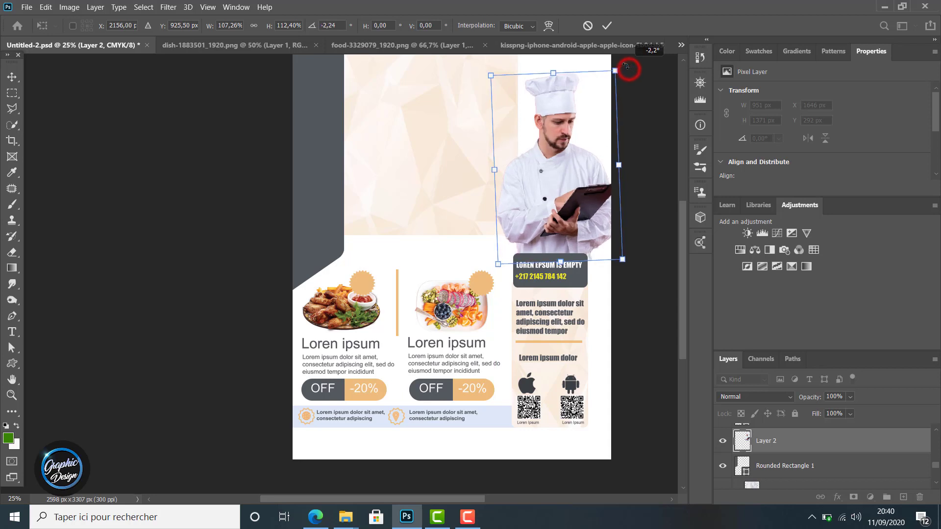
drag(584, 167, 582, 170)
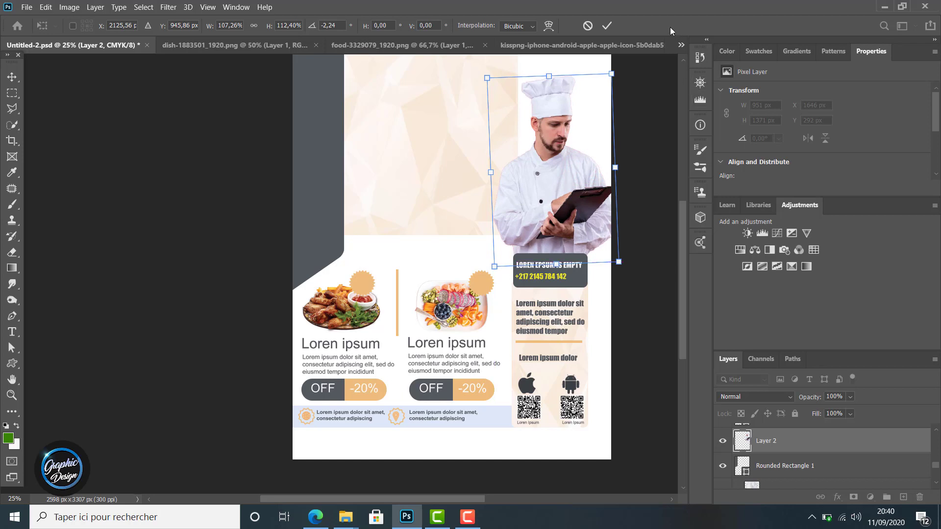
click(607, 25)
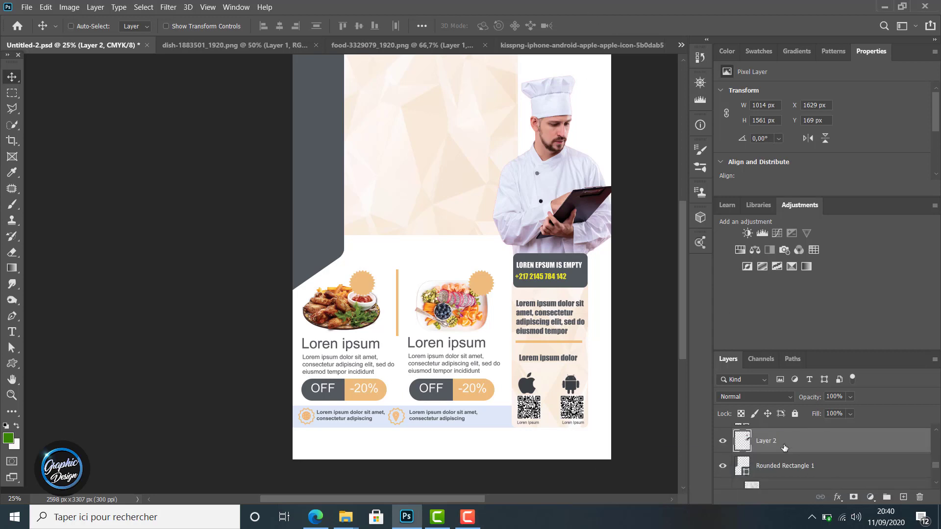
Step: Nudge the yellow phone number to about X 1867, Y 1782 px so it sits more centrally under the white heading
scroll(784, 447, up, 10)
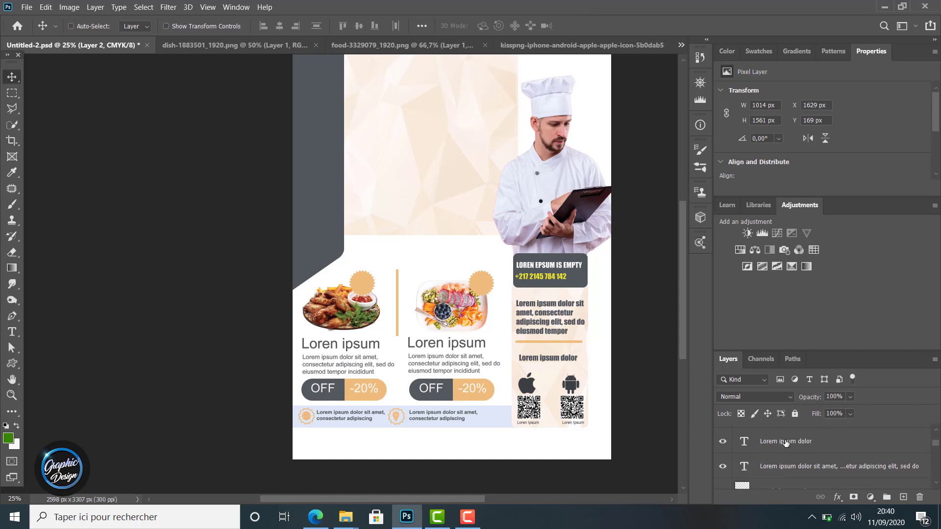
click(789, 436)
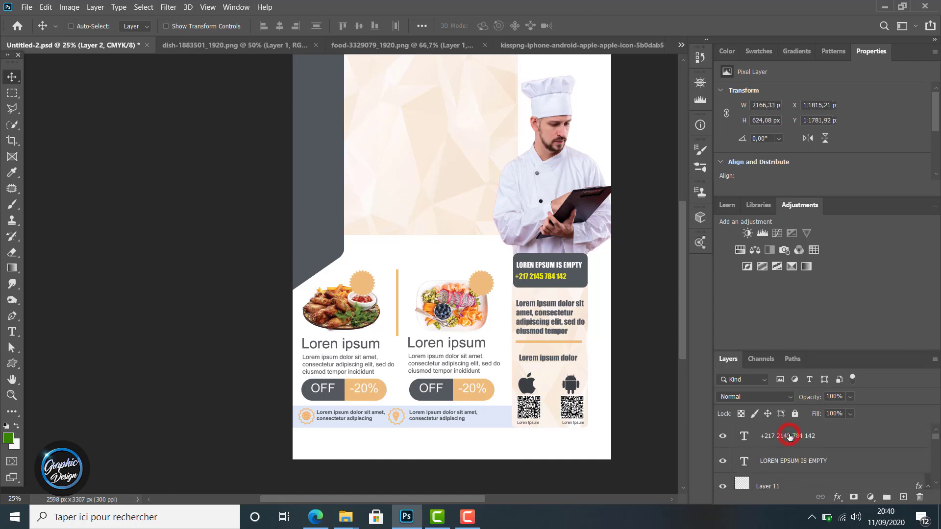
key(Right)
key(Right)
key(Right)
key(Right)
key(Right)
key(Right)
key(Right)
key(Right)
key(Right)
key(Right)
key(Right)
key(Right)
key(Right)
key(Right)
key(Right)
key(Right)
key(Right)
key(Right)
key(Right)
key(Right)
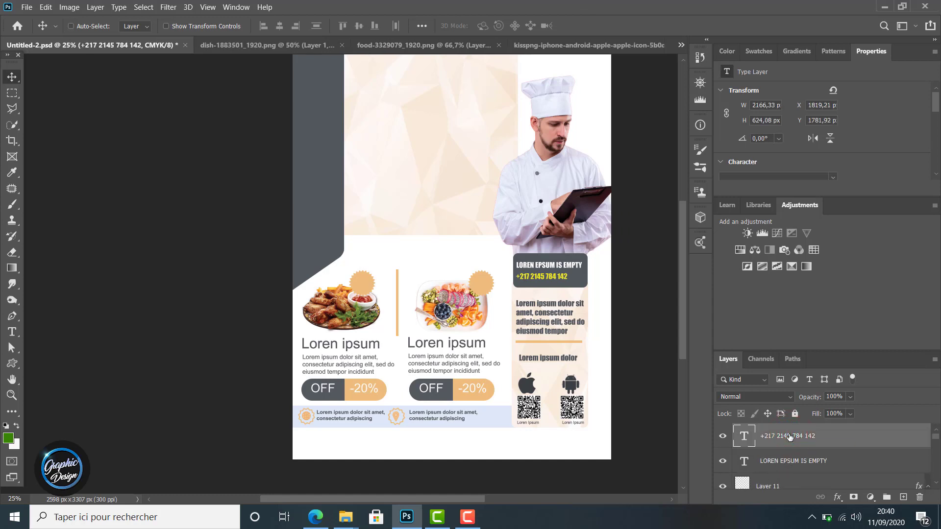
key(Right)
key(Right)
key(Right)
key(Right)
key(Right)
key(Right)
key(Right)
key(Right)
key(Right)
key(Right)
key(Right)
key(Right)
key(Right)
key(Right)
key(Right)
key(Right)
key(Down)
key(Down)
key(Down)
key(Down)
key(Left)
key(Left)
key(Left)
key(Left)
Step: Set the yellow phone number's font size to 16 pt and select the white heading's layer
click(548, 263)
double_click(547, 273)
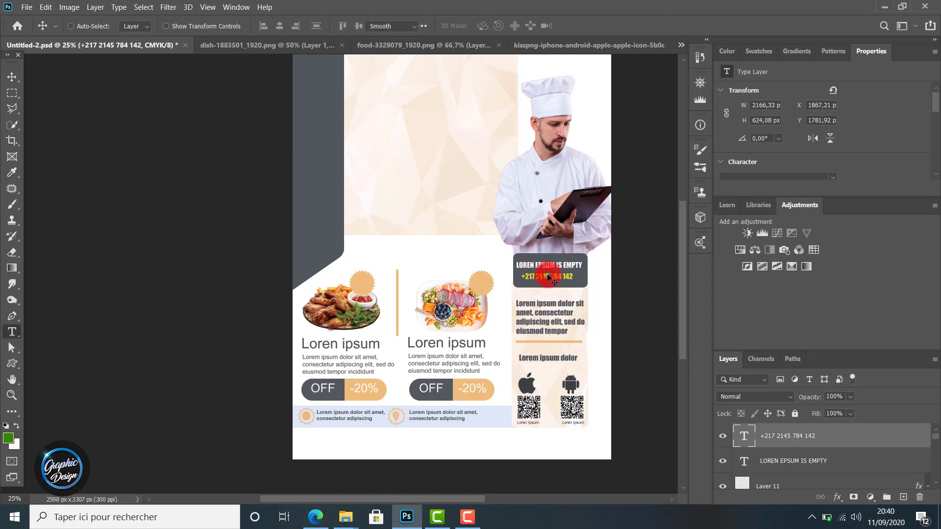
click(320, 25)
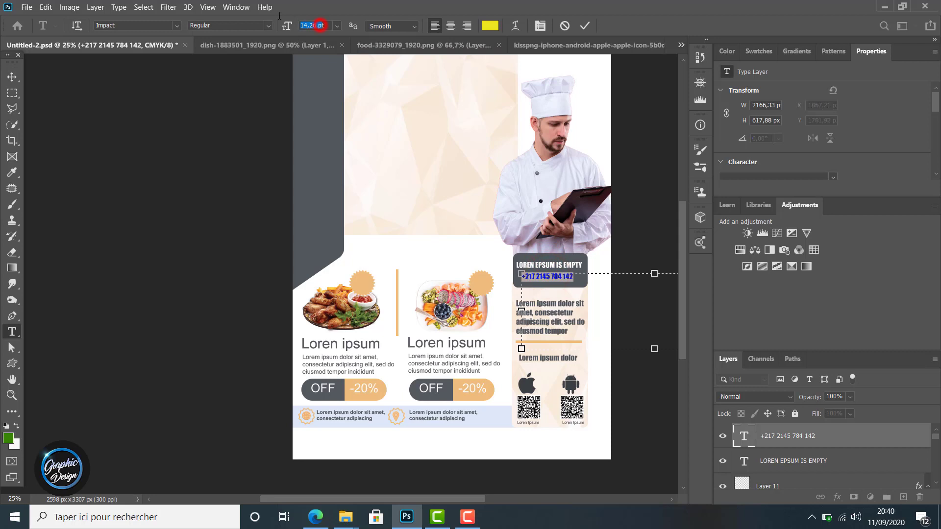
text(1)
key(Return)
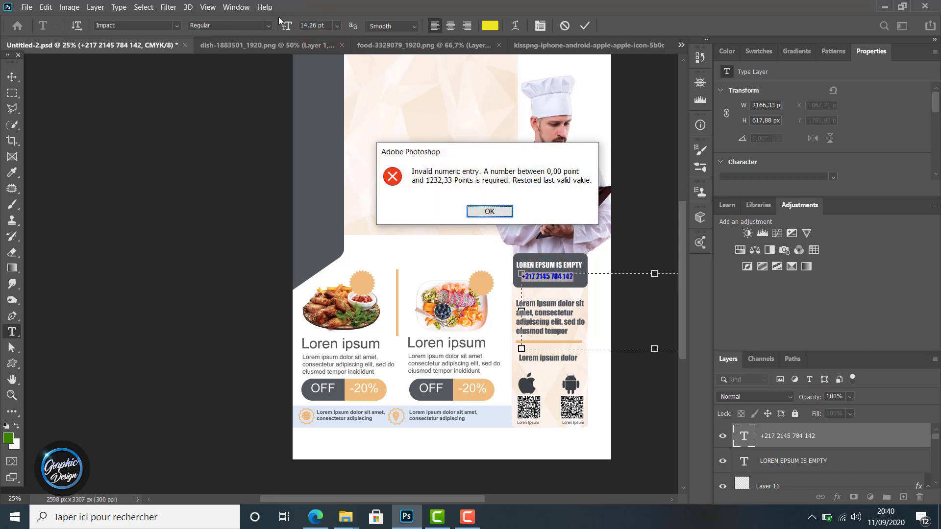
click(483, 212)
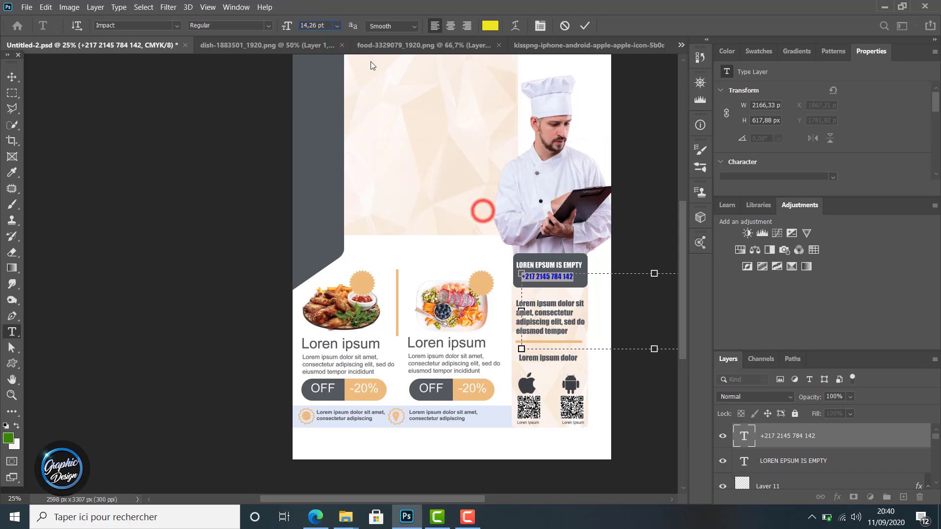
click(326, 24)
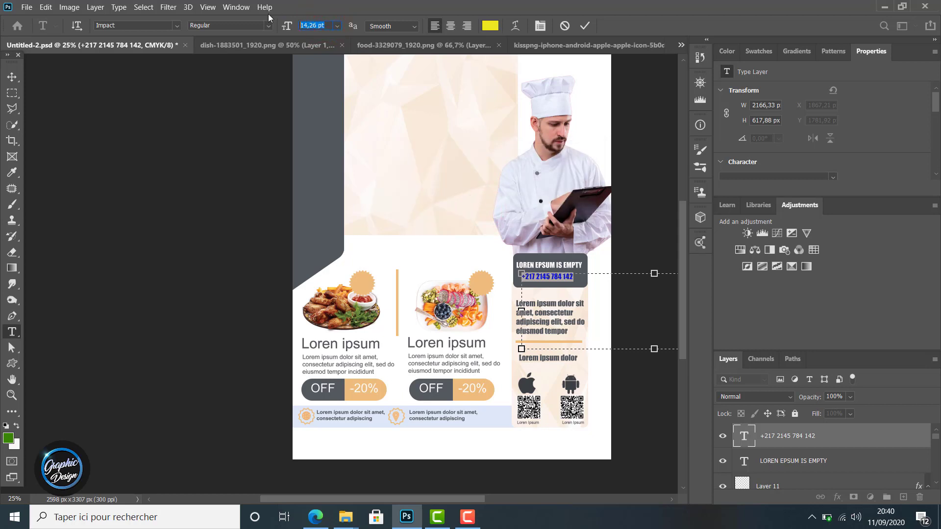
key(Right)
click(337, 26)
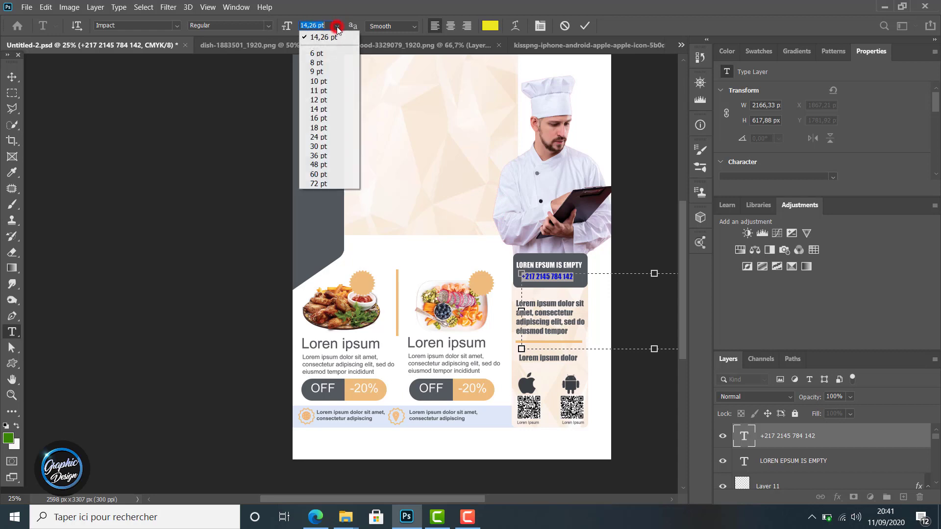
click(324, 120)
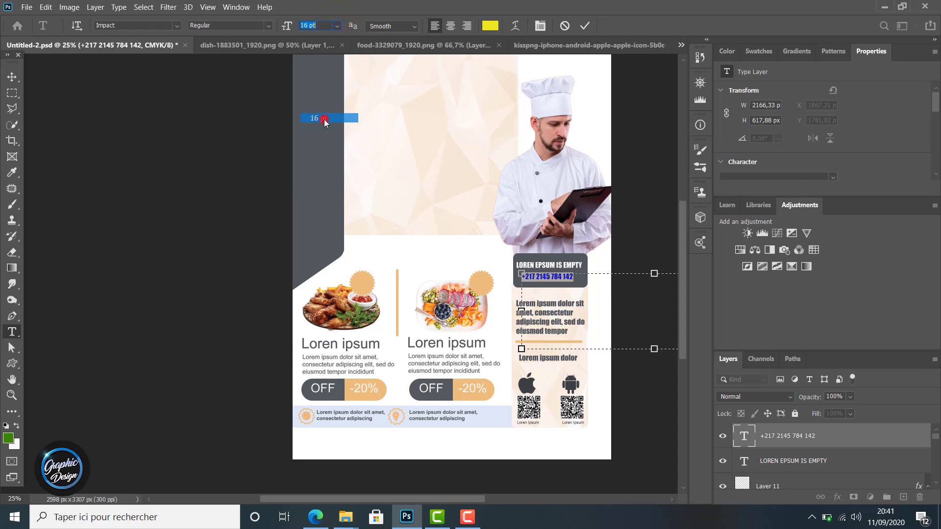
click(555, 270)
click(809, 466)
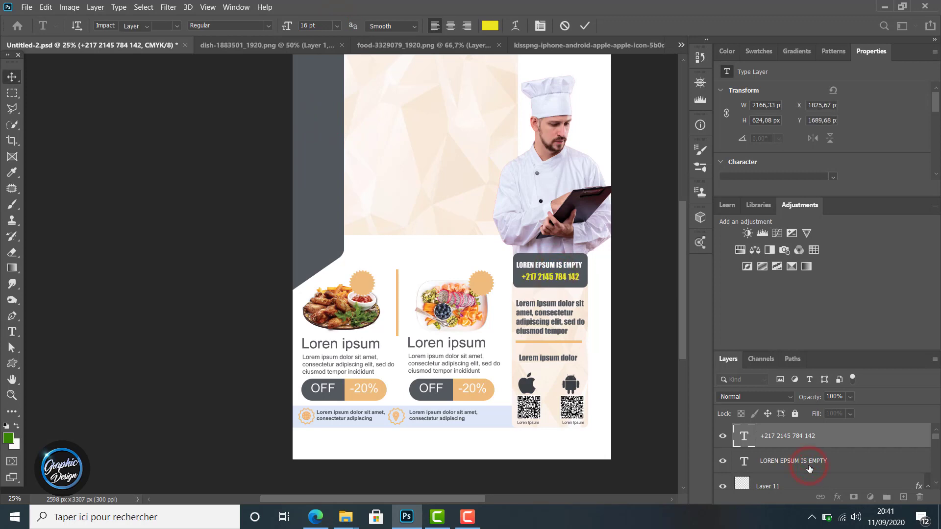
Step: Set the font size of the white heading in the contact panel to 16 pt
double_click(548, 270)
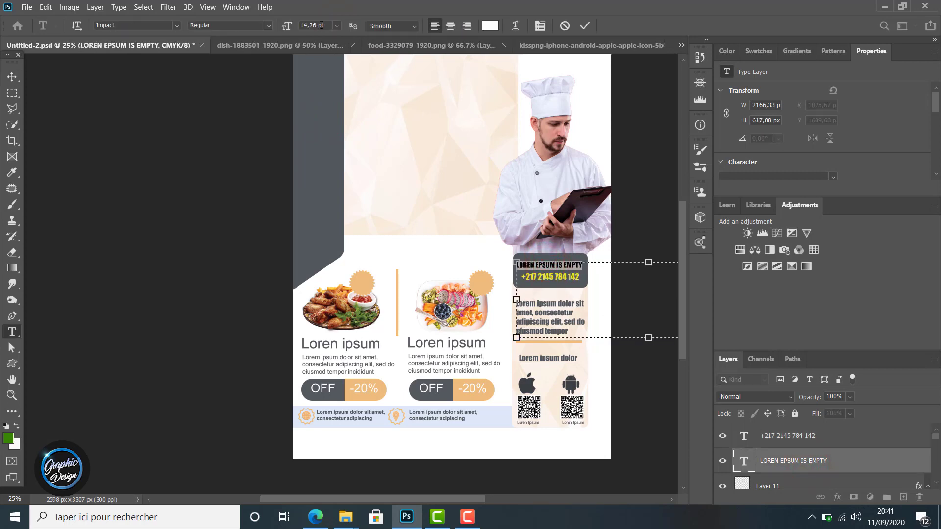
click(337, 26)
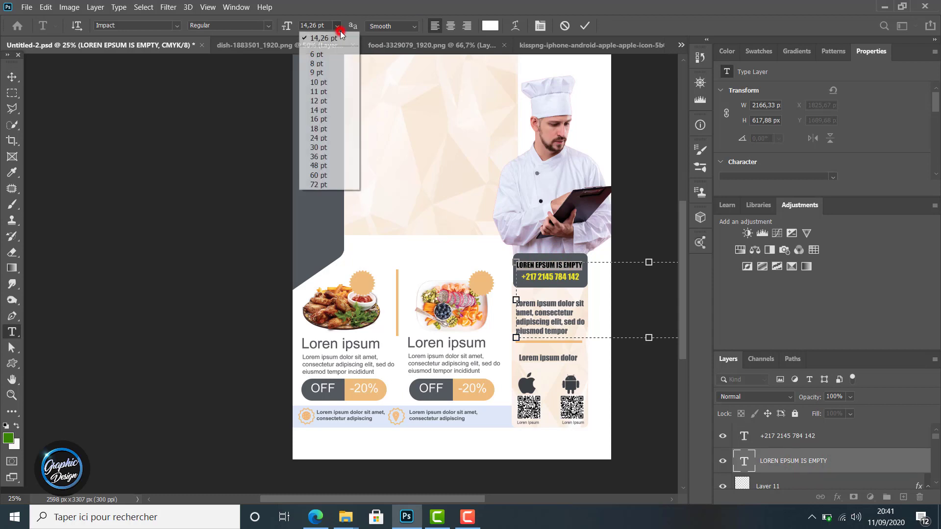
click(336, 120)
click(814, 461)
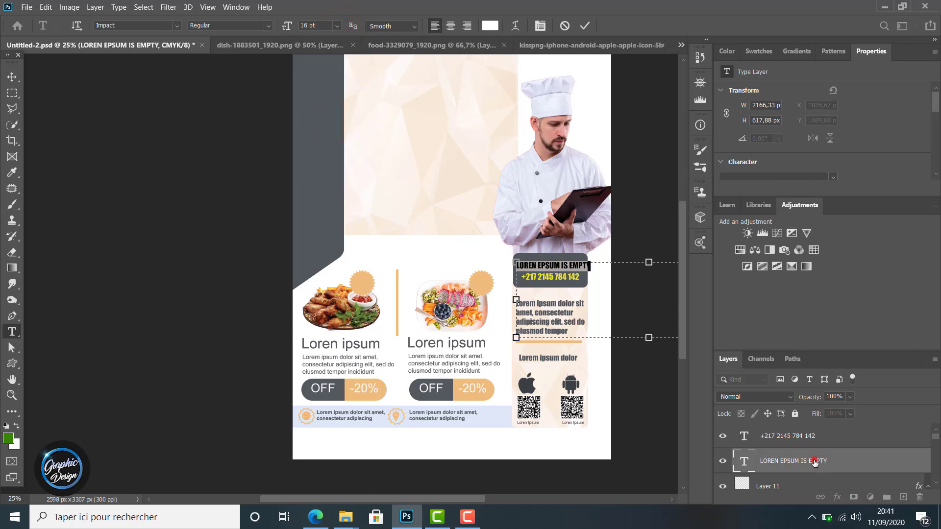
click(14, 76)
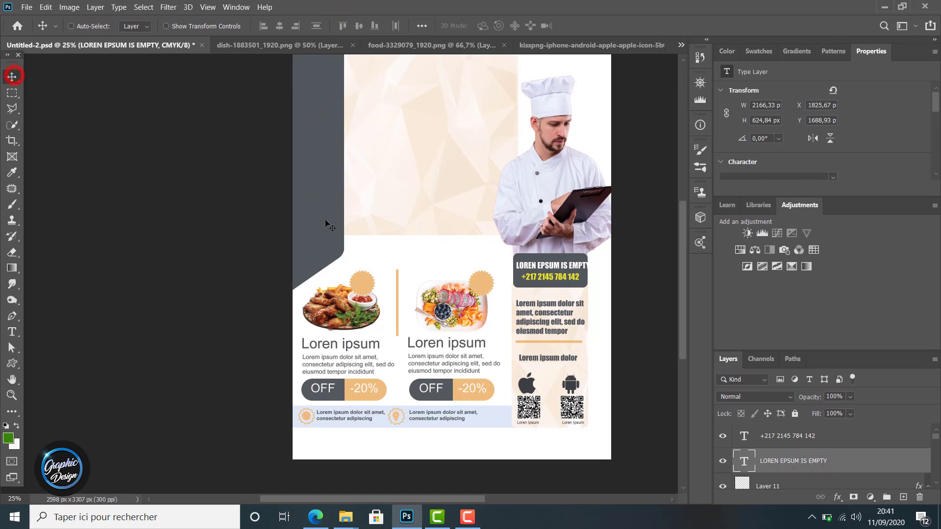
Step: Widen the dark contact panel (Rounded Rectangle 4) towards the page edge to 675 px, keeping it about 281 px high
scroll(802, 476, down, 5)
scroll(802, 476, down, 5)
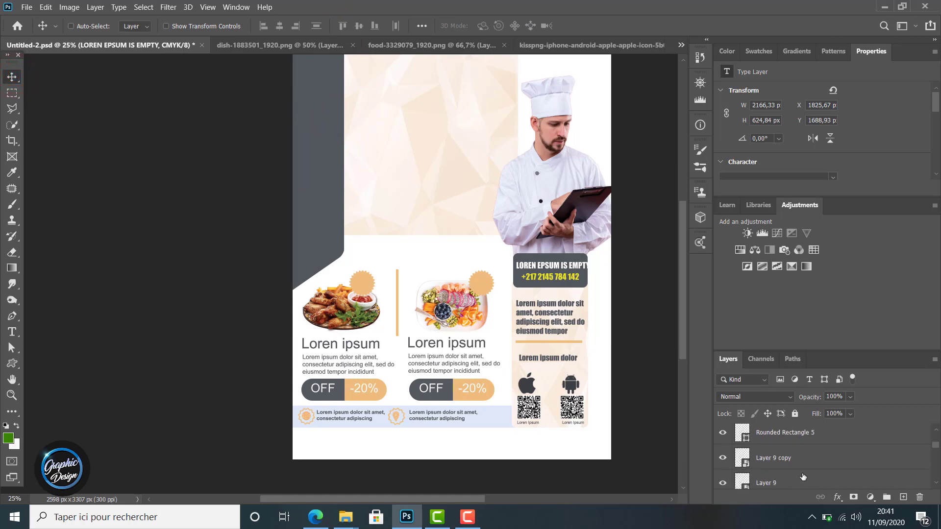
scroll(801, 476, down, 4)
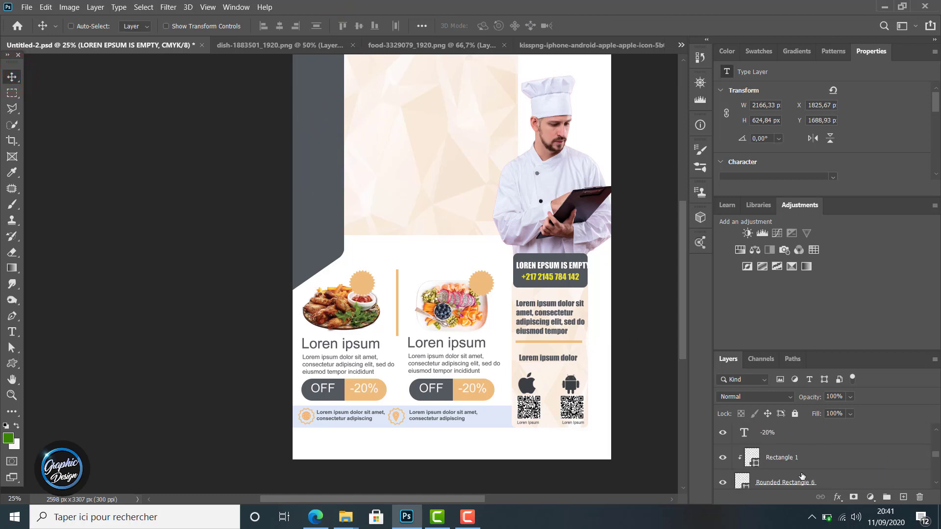
scroll(801, 476, down, 5)
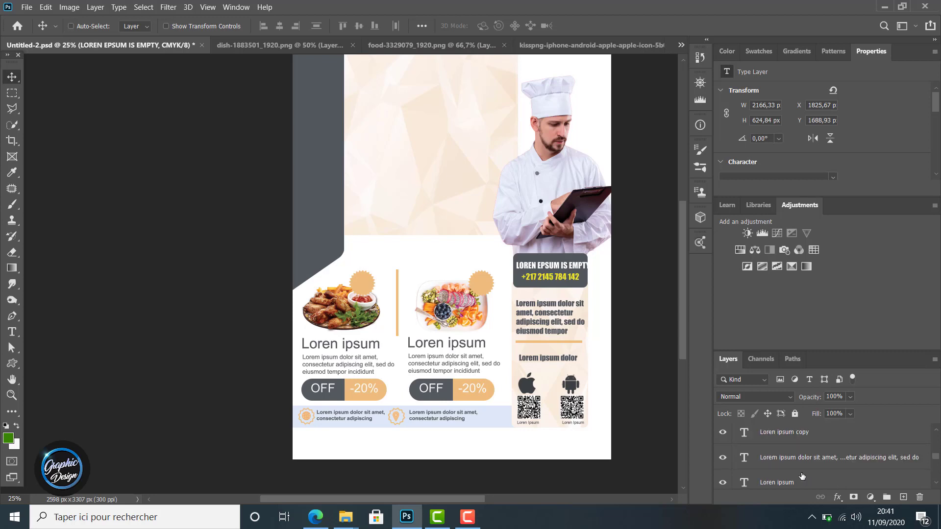
scroll(801, 476, up, 2)
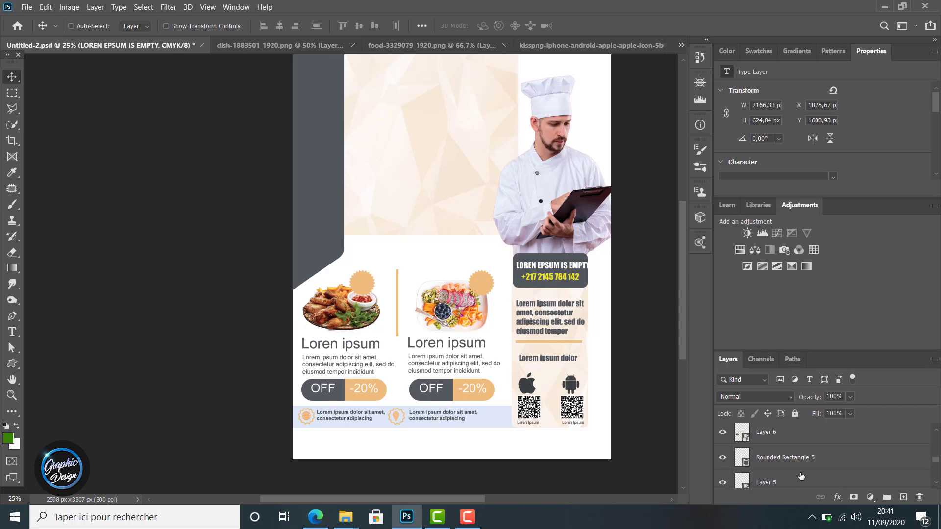
click(794, 459)
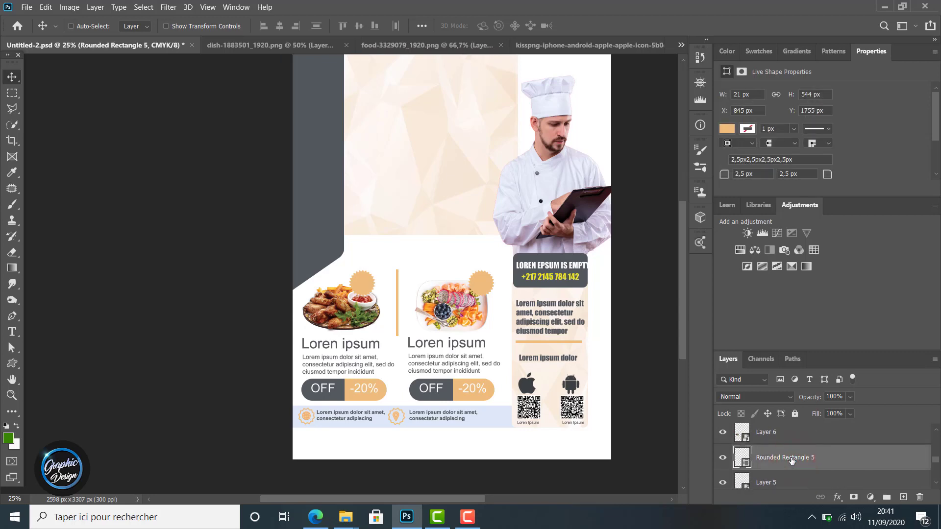
key(ctrl+t)
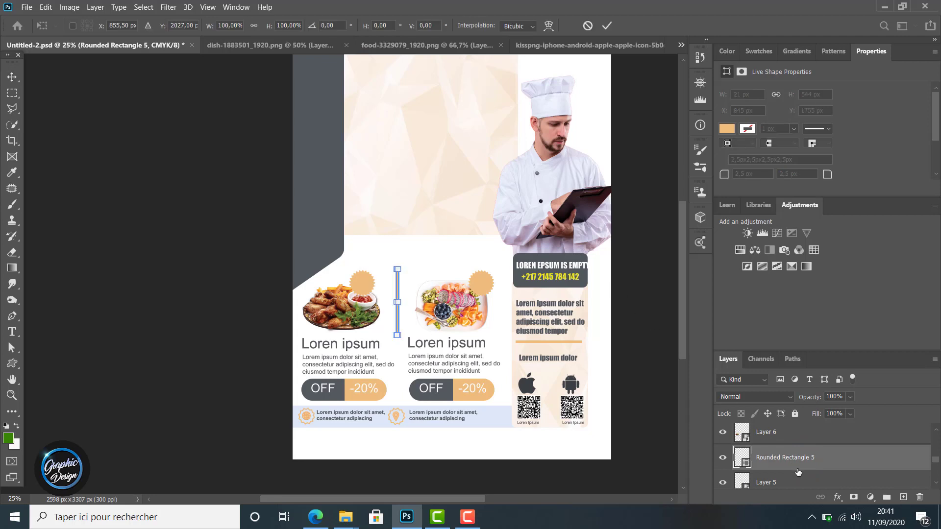
scroll(799, 472, down, 2)
click(802, 485)
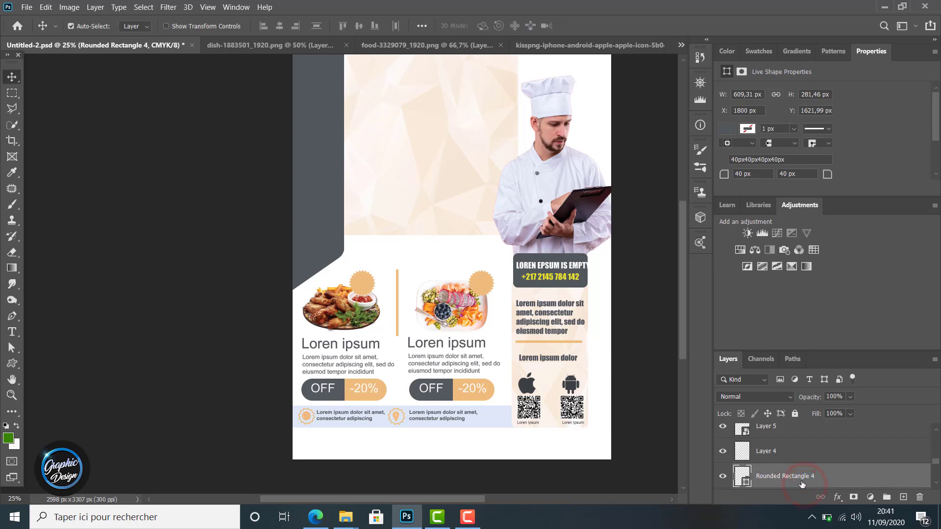
key(ctrl+t)
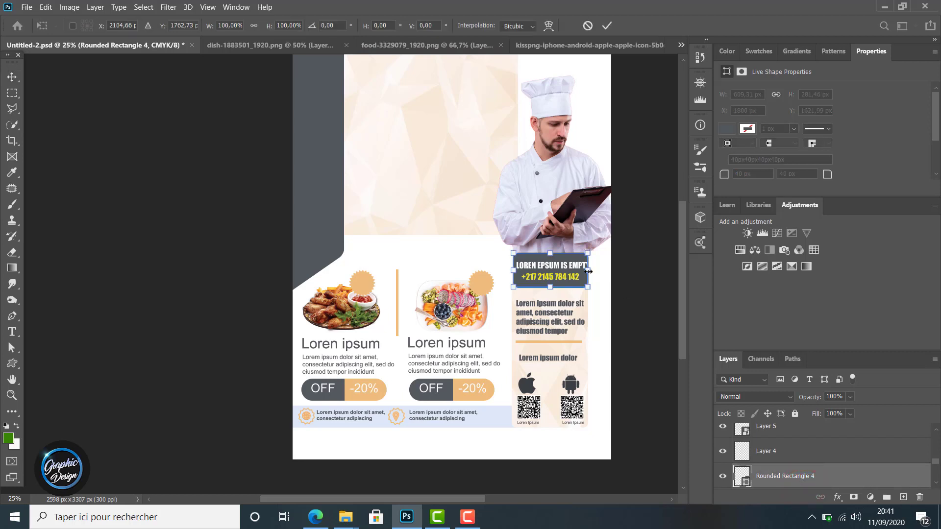
drag(588, 271, 595, 271)
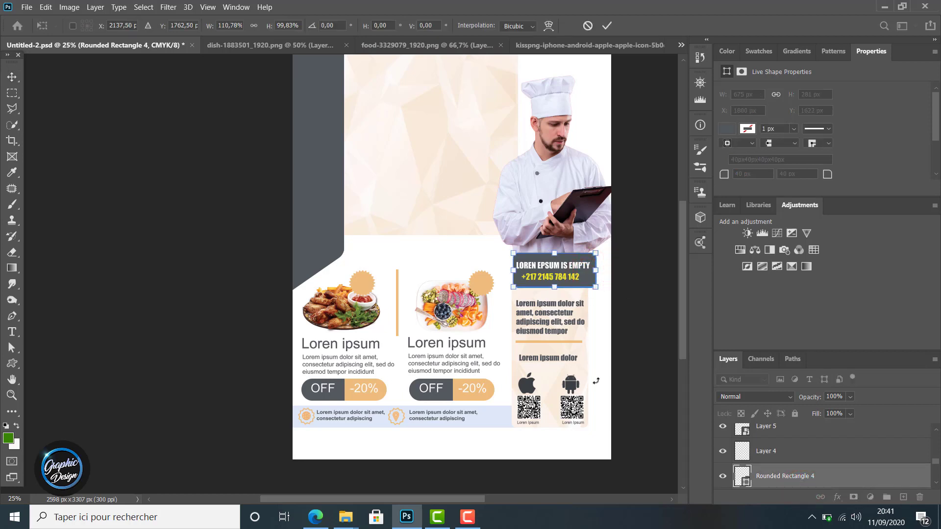
click(606, 25)
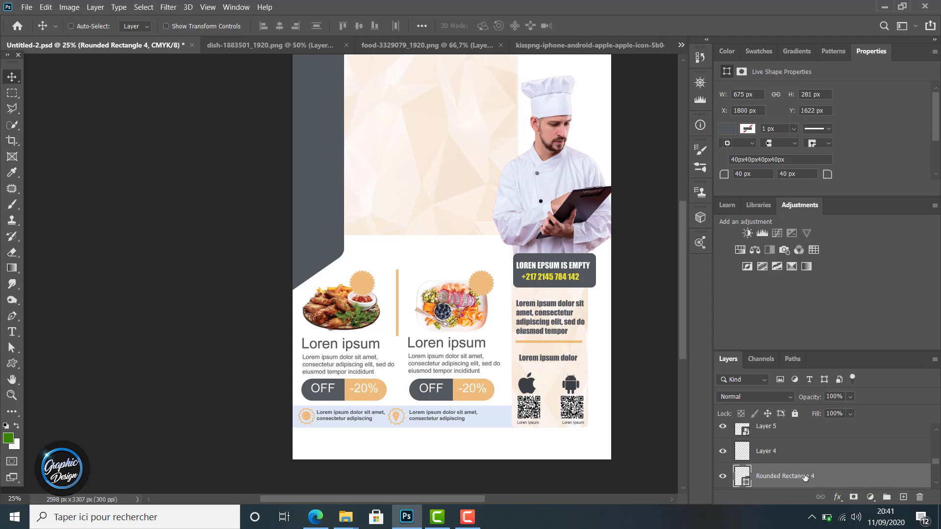
Step: Nudge the white heading slightly right and up within the widened contact panel, to about Y 1685 px
scroll(804, 477, up, 4)
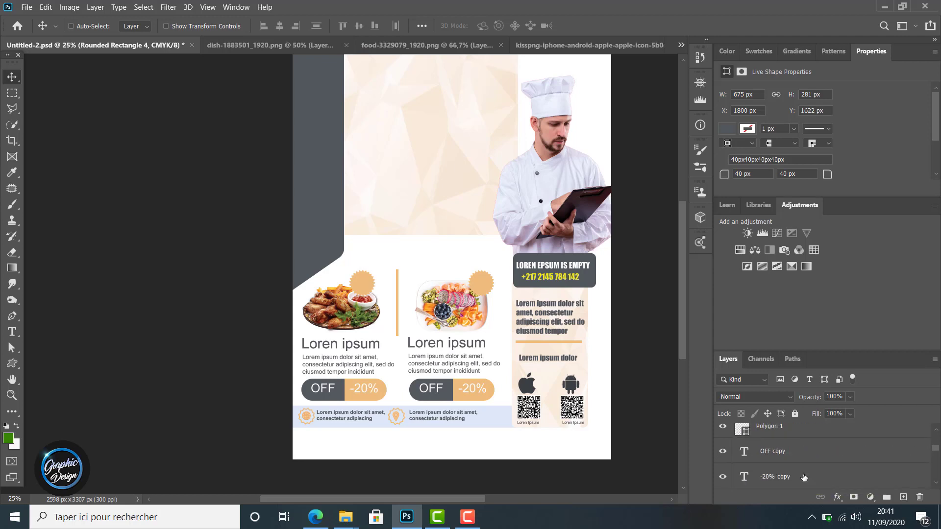
scroll(804, 476, up, 3)
click(809, 462)
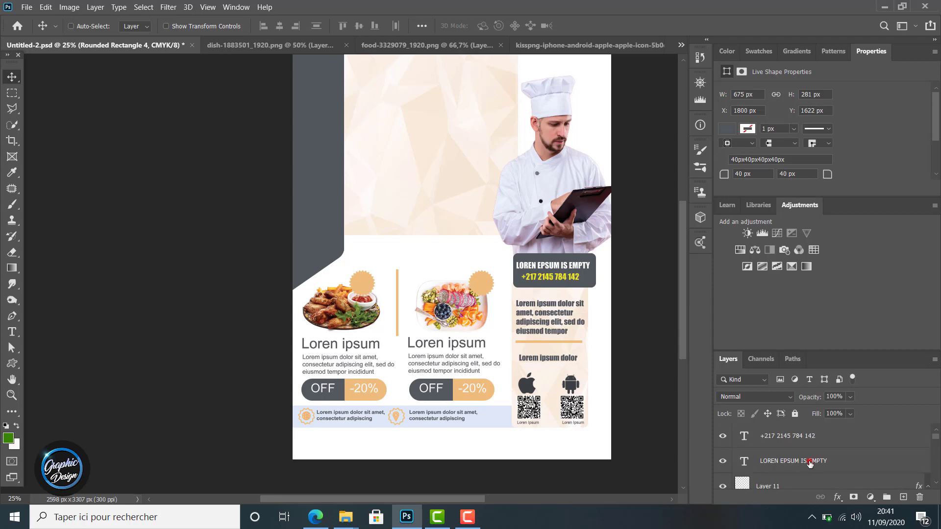
key(Right)
key(Right)
key(Right)
key(Right)
key(Right)
key(Right)
key(Right)
key(Right)
key(Right)
key(Right)
key(Right)
key(Right)
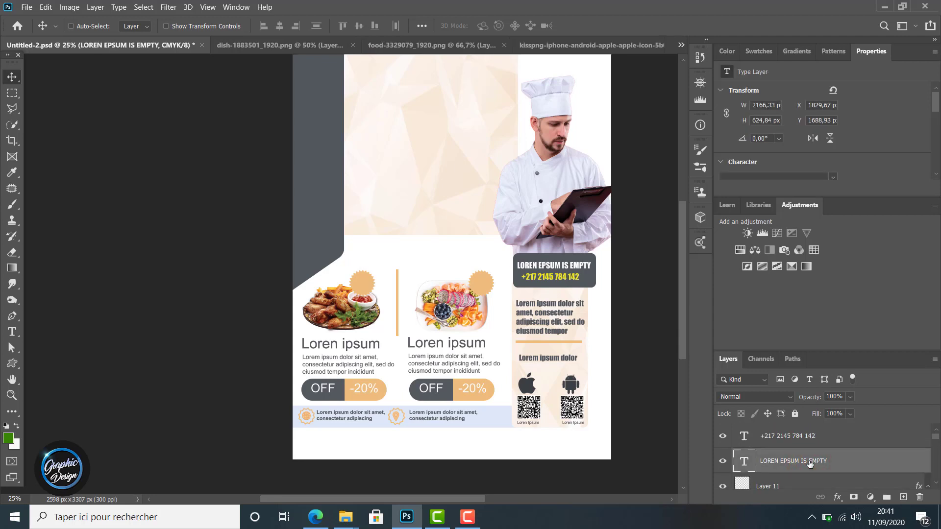
key(Up)
key(Up)
key(Up)
key(Up)
key(Up)
key(Up)
key(Up)
key(Up)
key(Left)
key(Left)
key(Left)
key(Left)
Step: Nudge the yellow phone number to about X 1879, Y 1777 px, centring it under the white heading
click(793, 438)
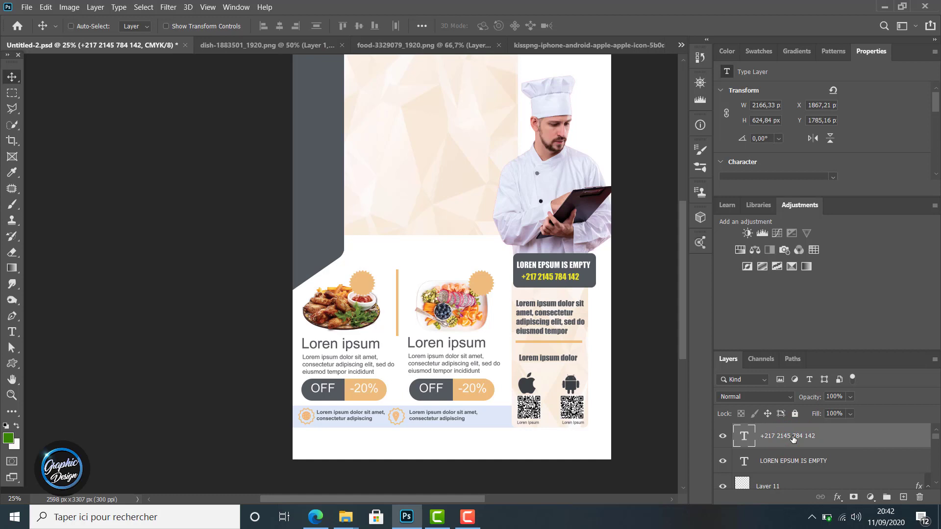
key(Down)
key(Up)
key(Up)
key(Up)
key(Up)
key(Up)
key(Up)
key(Up)
key(Up)
key(Right)
key(Right)
key(Right)
key(Right)
key(Right)
key(Right)
key(Right)
key(Right)
key(Right)
key(Right)
key(Right)
key(Right)
key(Down)
key(Down)
key(Down)
key(Down)
key(Down)
key(Down)
key(Down)
key(Down)
scroll(854, 479, down, 2)
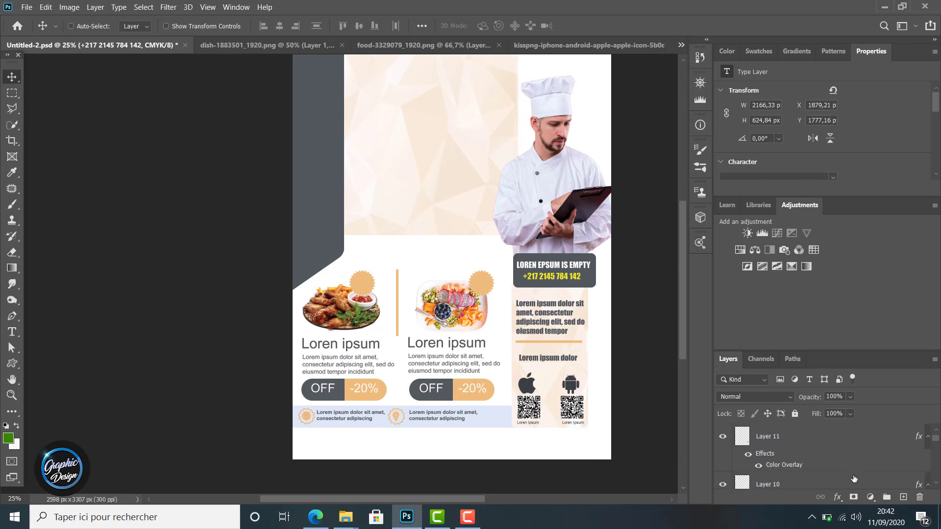
scroll(853, 479, up, 2)
click(467, 522)
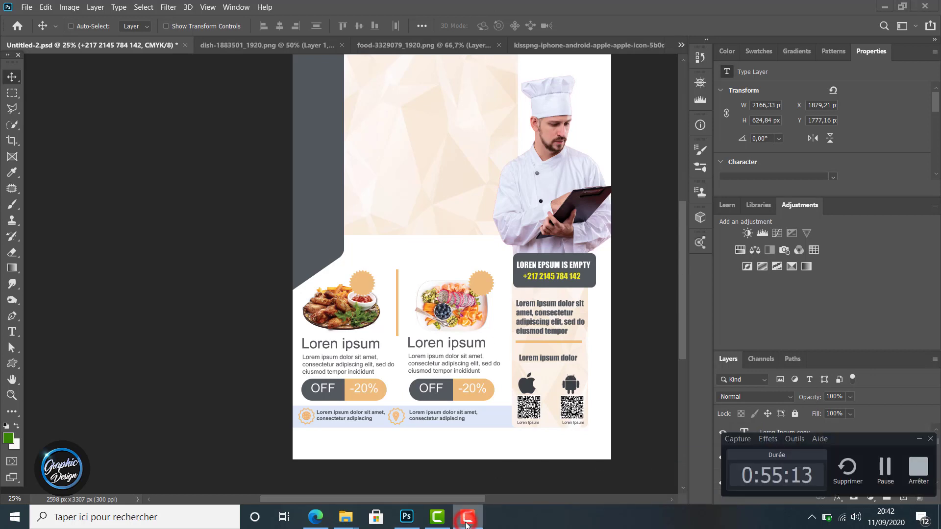
click(466, 523)
Step: Move the dark contact panel to X 1764, Y 1618 px so it is centred over the sidebar column
scroll(798, 468, down, 3)
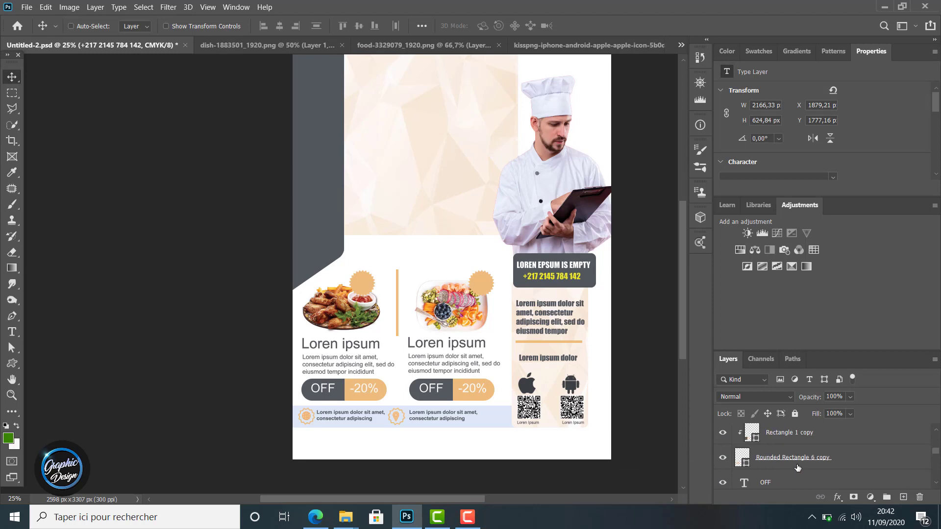
scroll(798, 468, down, 5)
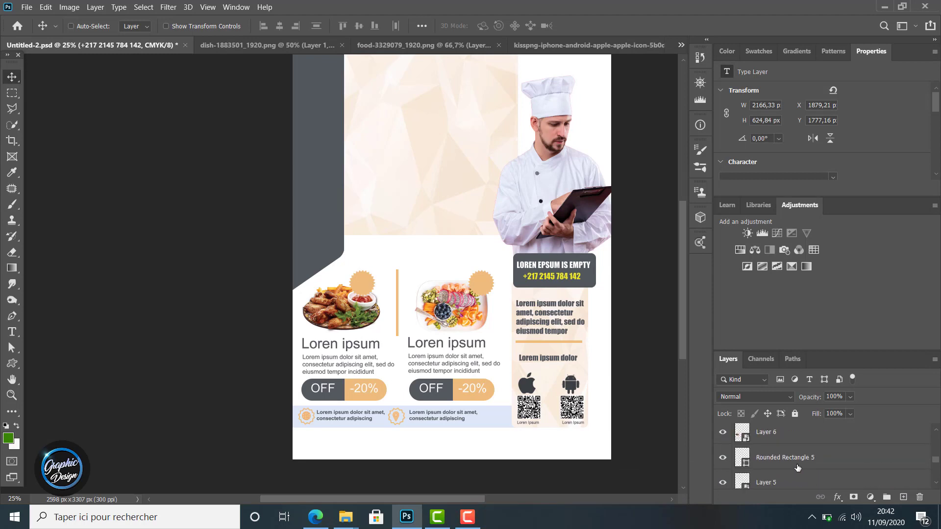
scroll(798, 468, down, 4)
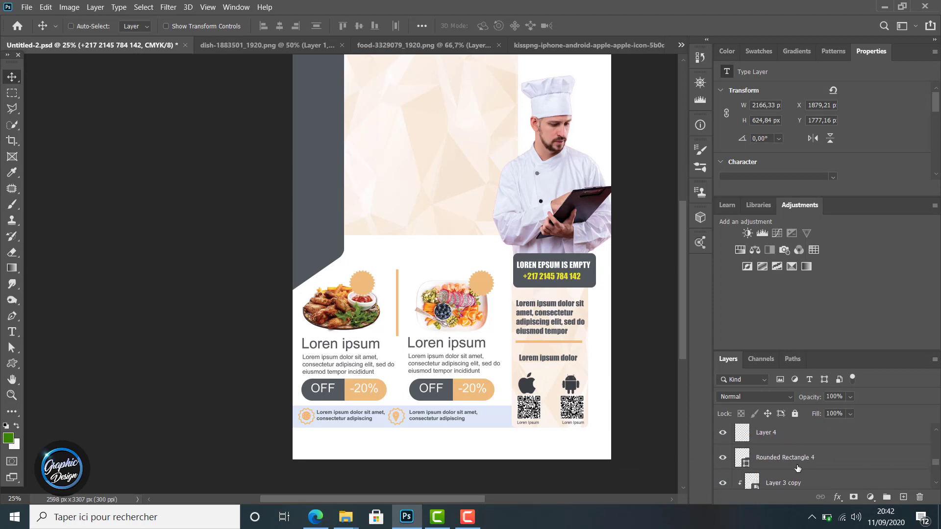
click(787, 458)
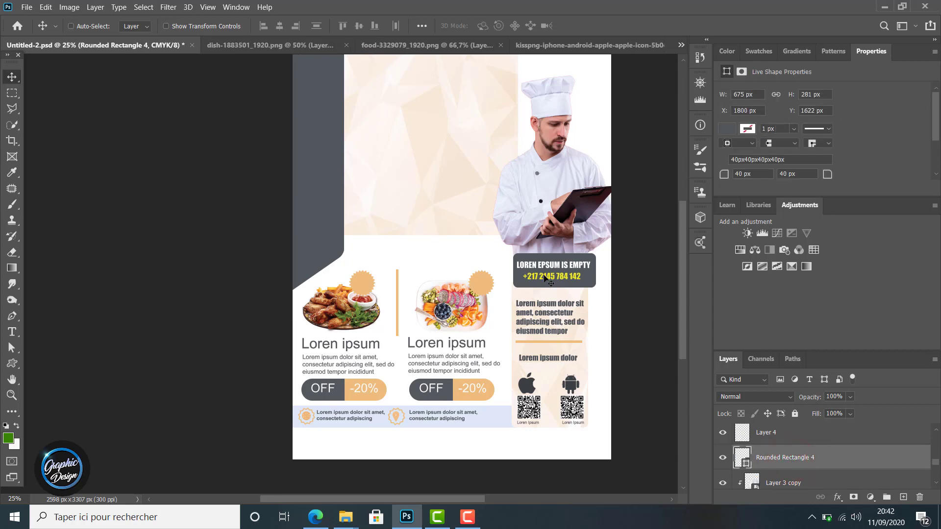
drag(531, 261, 525, 272)
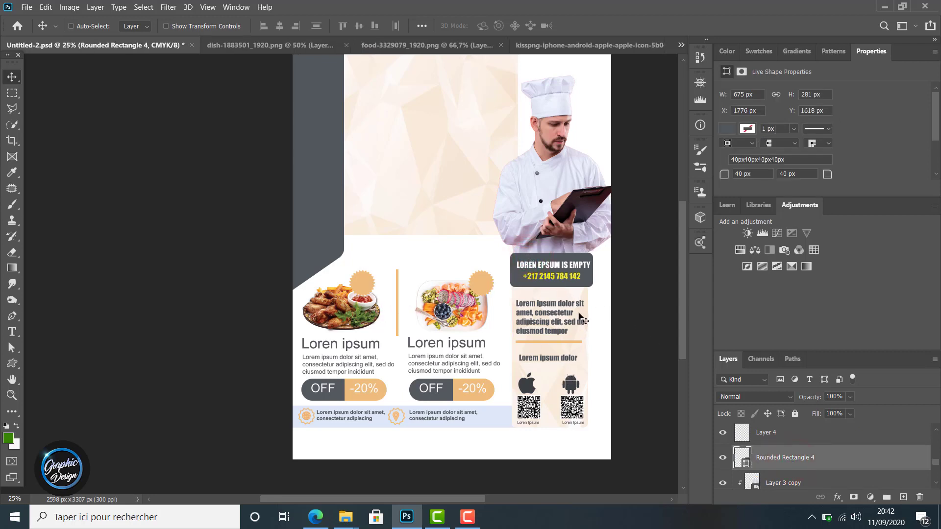
key(Left)
key(Left)
key(Left)
key(Left)
key(Left)
key(Left)
key(Left)
key(Left)
key(Left)
key(Left)
key(Left)
key(Left)
Step: Nudge the white heading left and up to about X 1806, Y 1677 px to centre it in the moved panel
scroll(891, 451, up, 4)
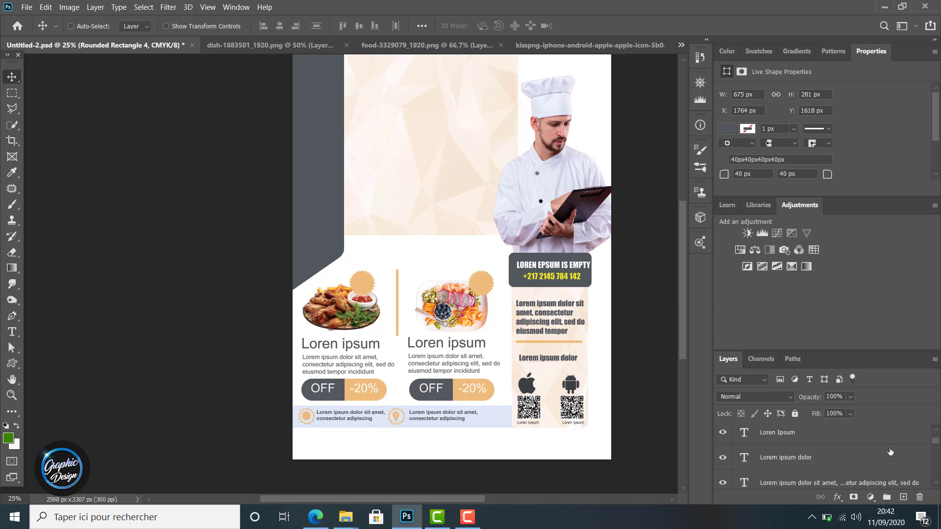
scroll(890, 451, up, 3)
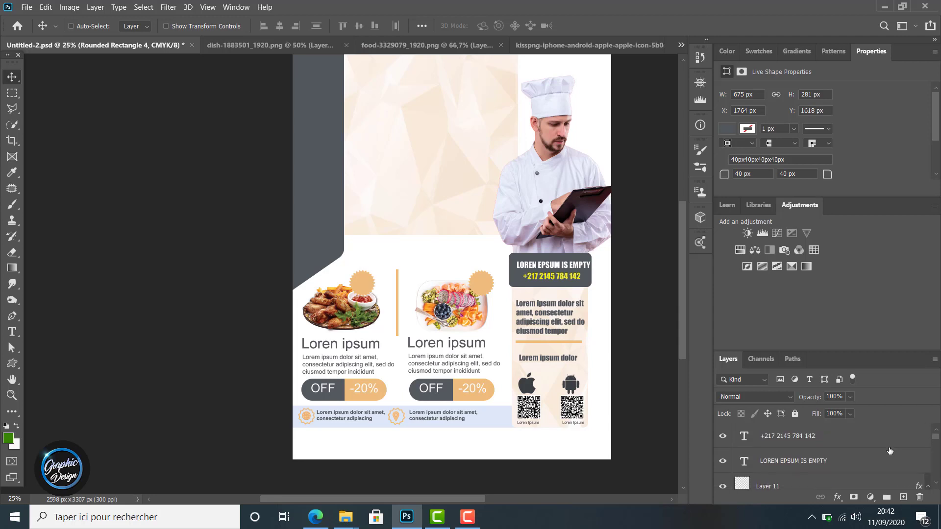
click(818, 440)
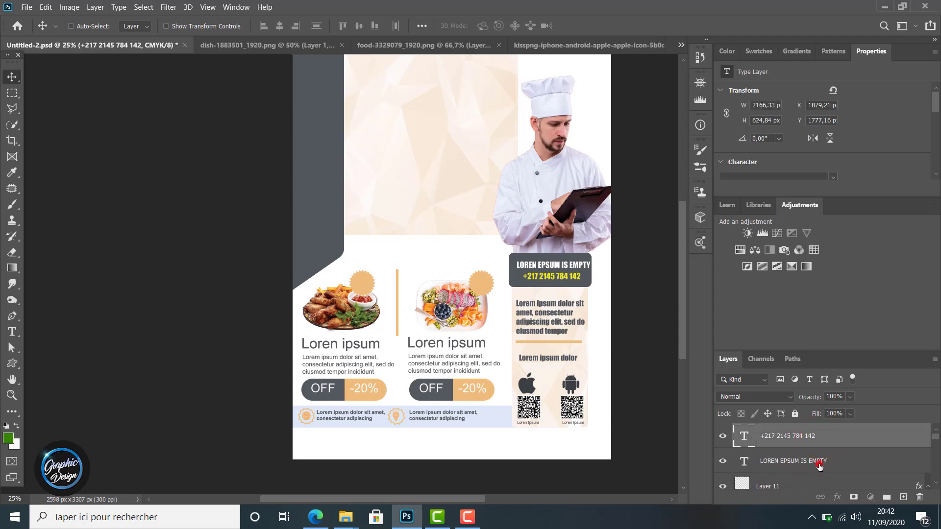
click(819, 466)
key(Left)
key(Left)
key(Left)
key(Left)
key(Left)
key(Left)
key(Left)
key(Left)
key(Left)
key(Left)
key(Left)
key(Left)
key(Left)
key(Left)
key(Left)
key(Left)
key(Left)
key(Left)
key(Left)
key(Left)
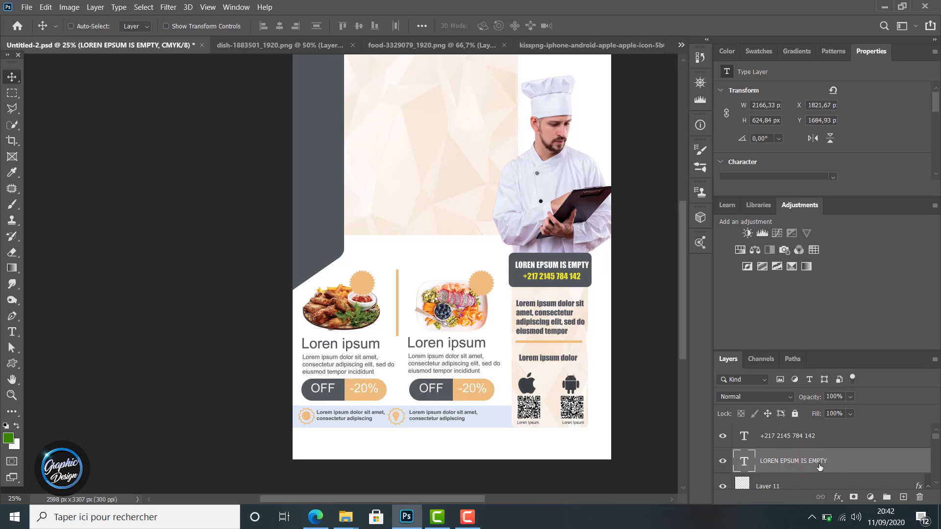
key(Up)
key(Up)
key(Up)
key(Up)
key(Up)
key(Up)
key(Up)
key(Up)
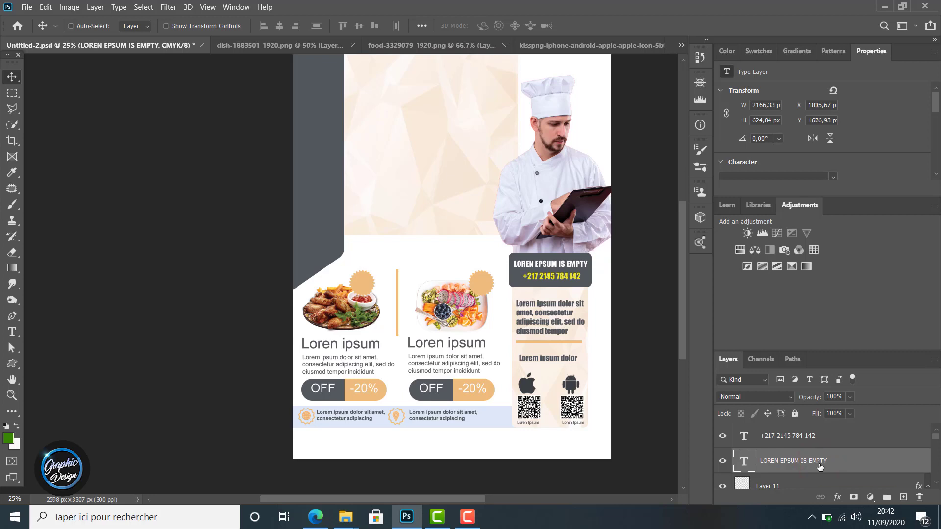
Step: Nudge the yellow phone number left and up to about X 1855, Y 1773 px, beneath the white heading
click(809, 438)
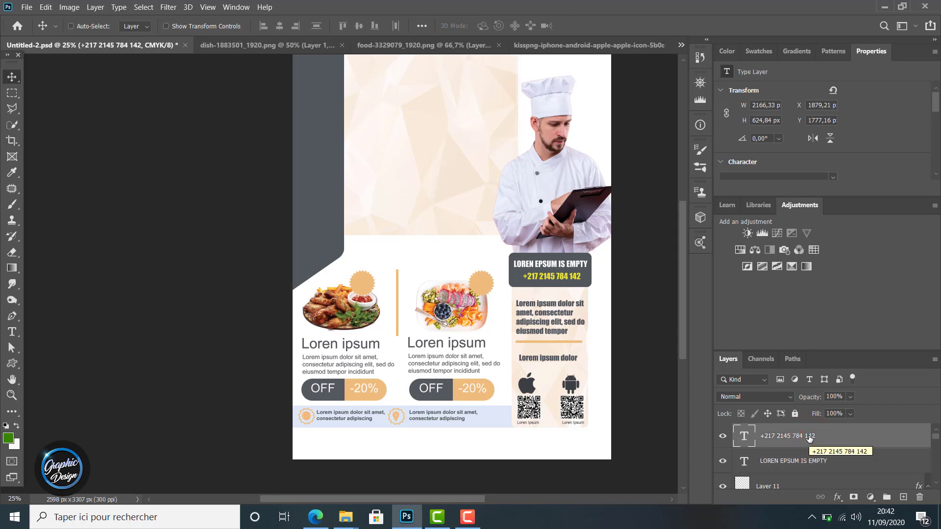
key(Left)
key(Left)
key(Left)
key(Left)
key(Left)
key(Left)
key(Left)
key(Left)
key(Left)
key(Left)
key(Left)
key(Left)
key(Left)
key(Left)
key(Left)
key(Left)
key(Left)
key(Left)
key(Left)
key(Left)
key(Left)
key(Left)
key(Left)
key(Left)
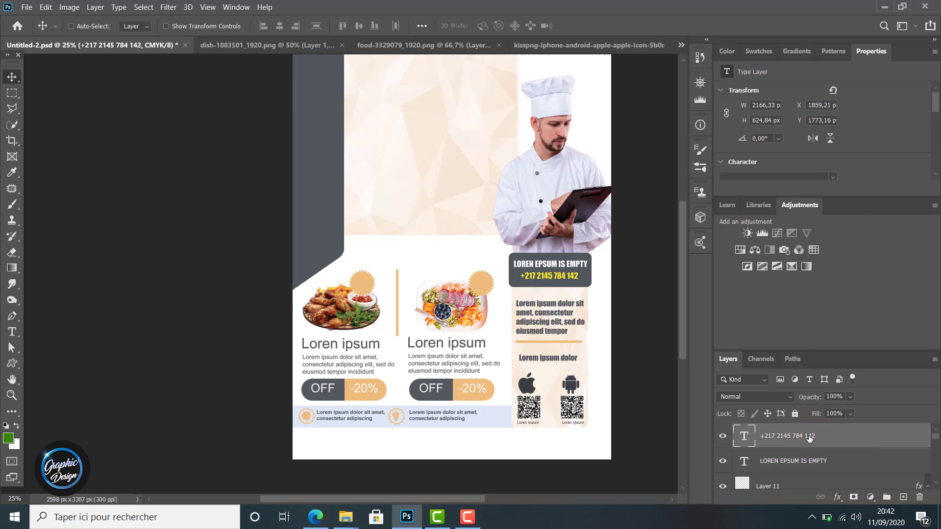
key(Up)
key(Up)
key(Up)
key(Up)
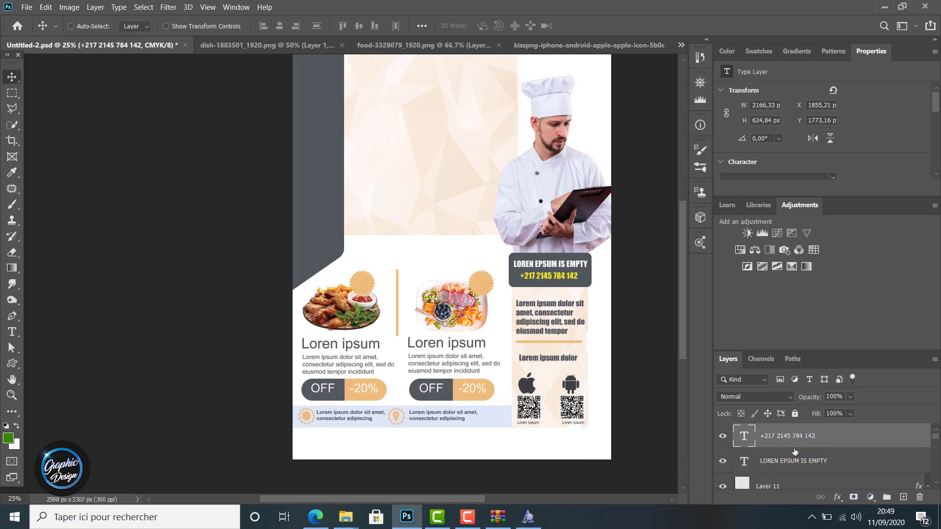
Step: Draw a text box about 1564 px wide and 1172 px high over the header background and enter TASTY
click(12, 332)
drag(335, 69, 527, 212)
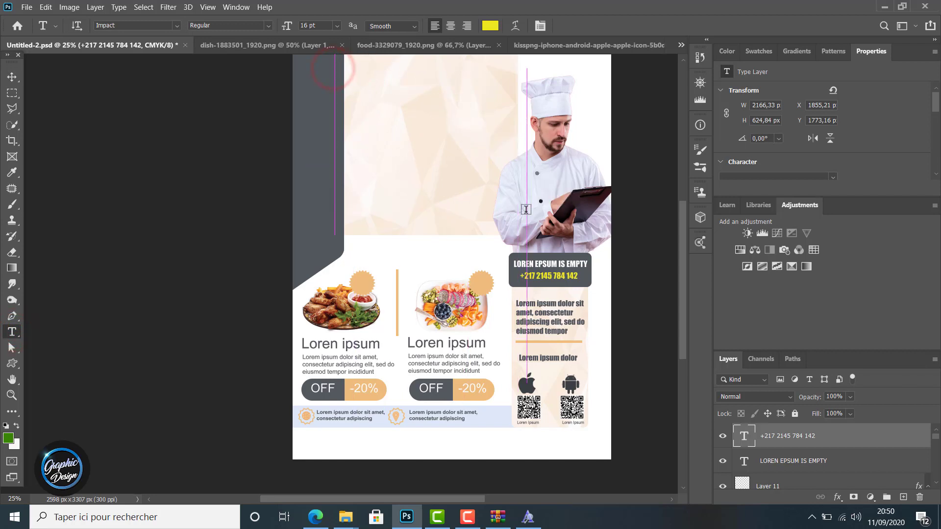
key(BackSpace)
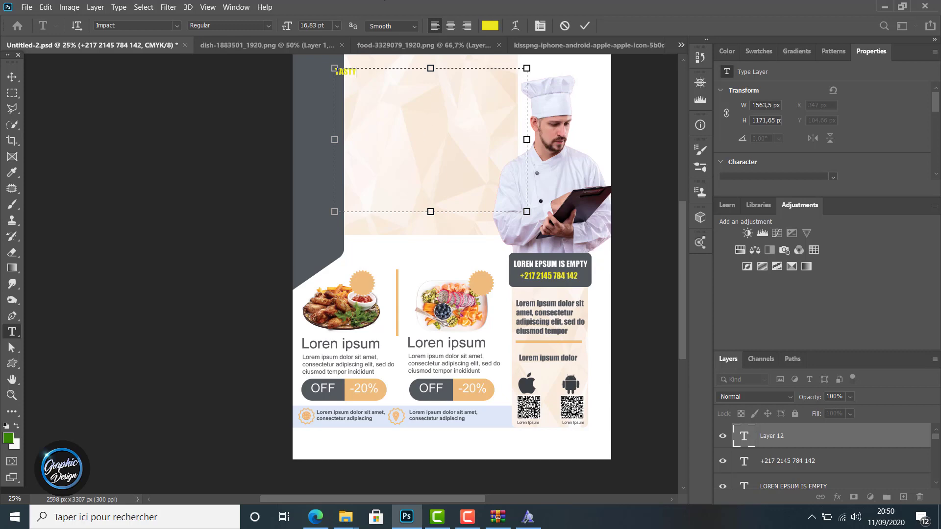
Step: Recolour the TASTY title white (ffffff)
double_click(361, 74)
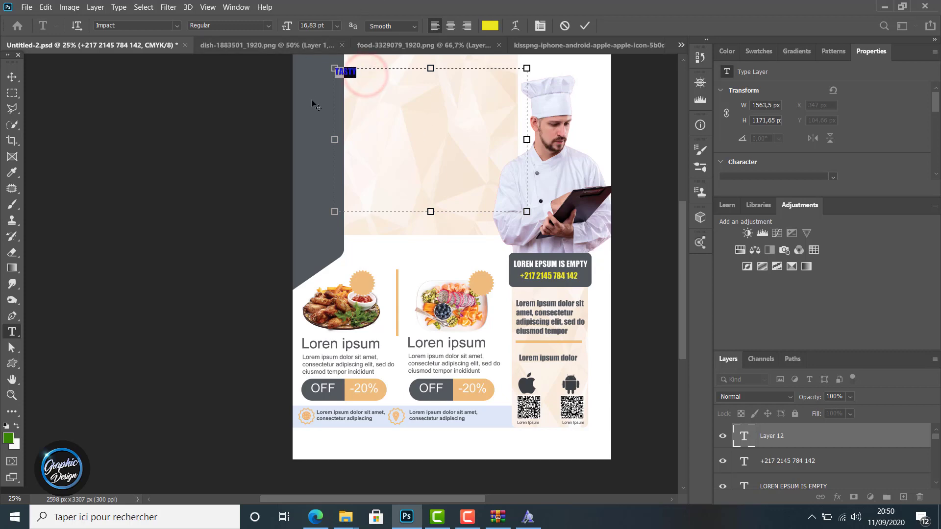
click(490, 26)
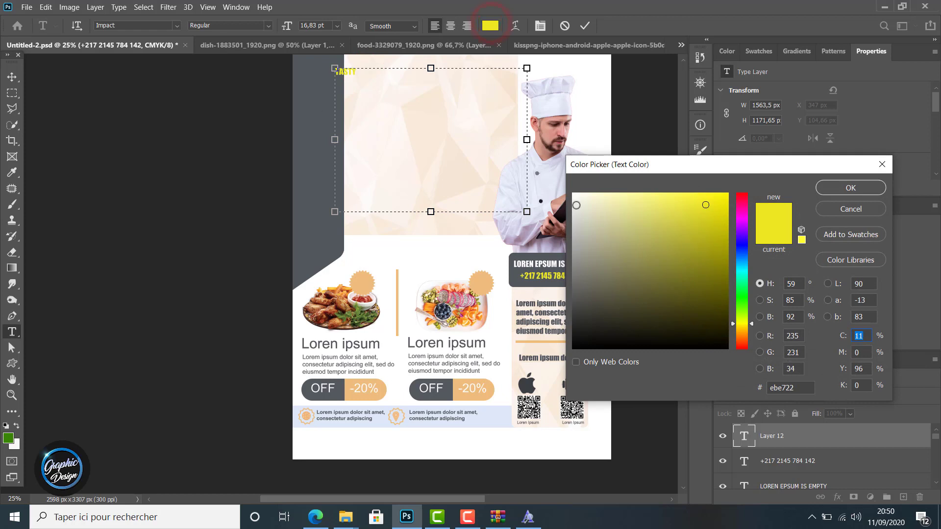
click(582, 200)
drag(581, 200, 541, 182)
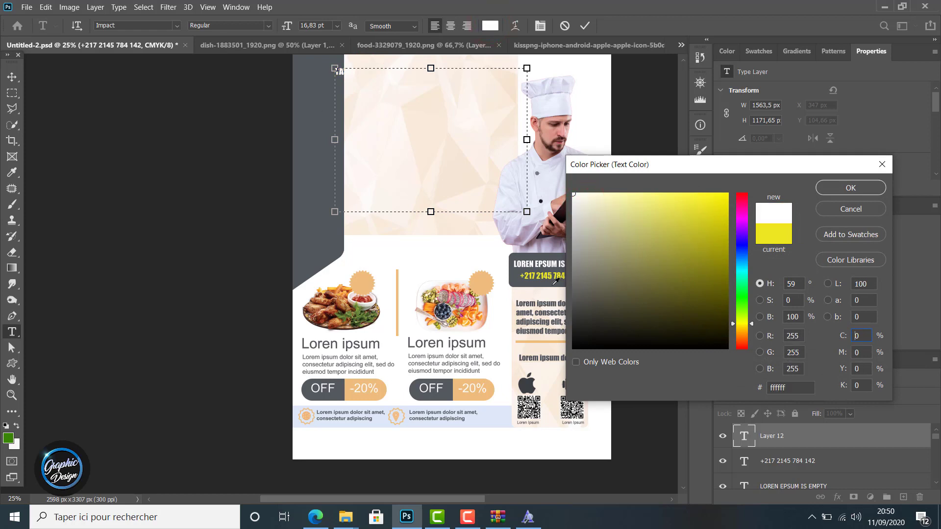
click(833, 189)
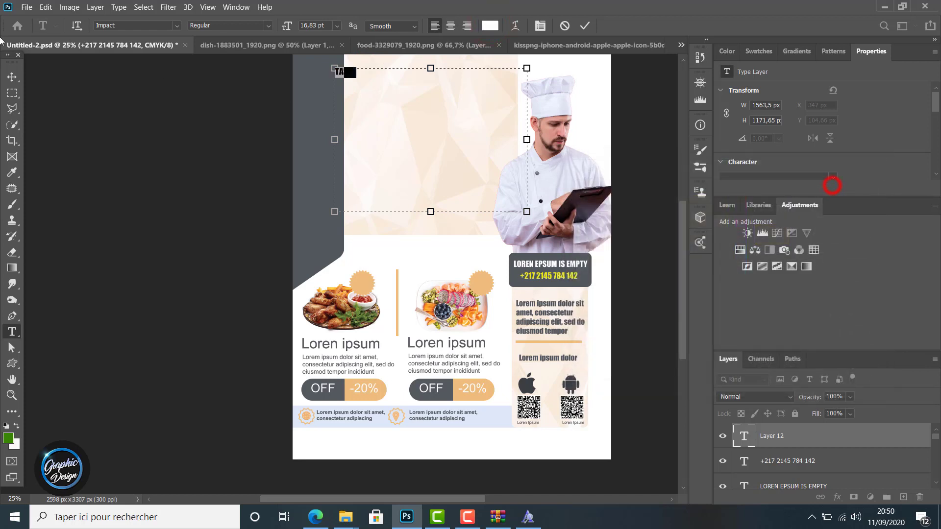
Step: Move the TASTY title to X 567, Y 167 px on the header background and enlarge its font size to 98,83 pt
click(11, 77)
drag(340, 73, 382, 85)
double_click(383, 84)
drag(286, 25, 396, 27)
Step: Set the TASTY title's anti-aliasing to Strong
click(417, 28)
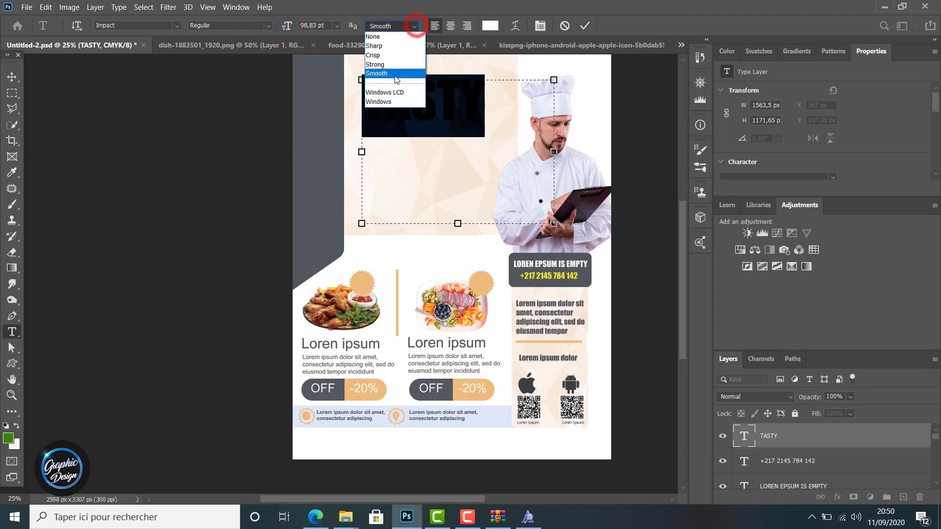
click(381, 69)
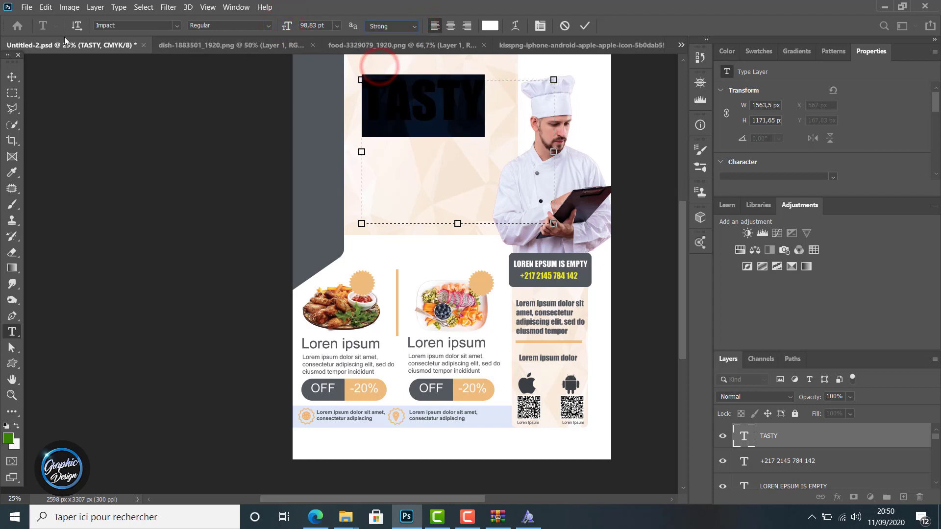
click(585, 26)
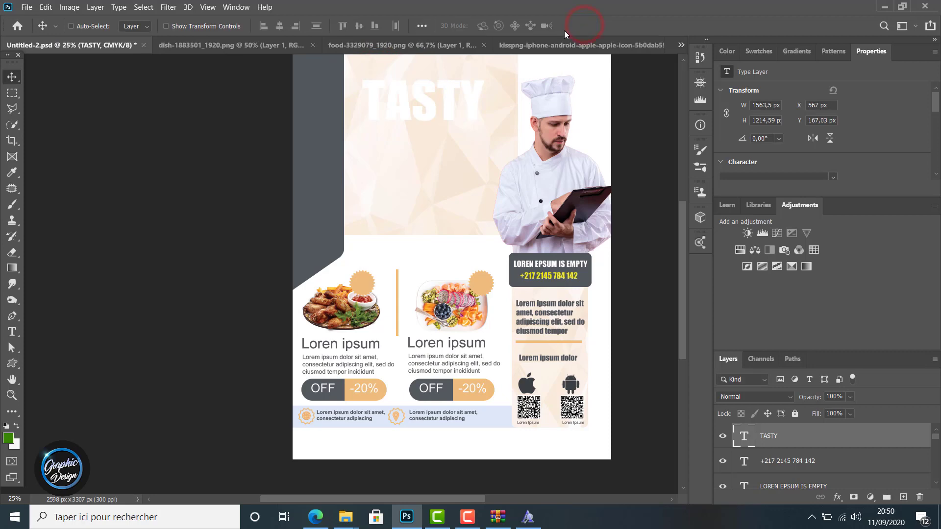
Step: Recolour the TASTY title with the dark grey sampled from the shape along the flyer's left edge
double_click(423, 100)
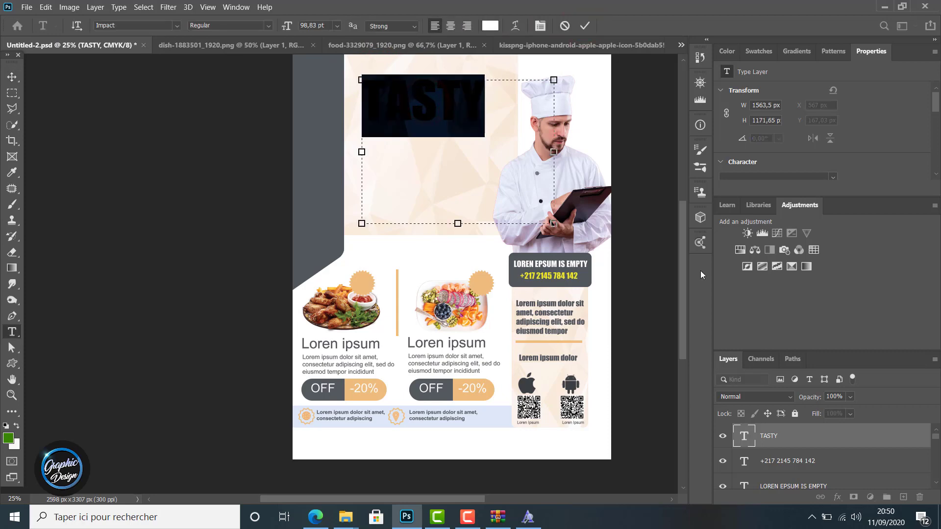
click(490, 25)
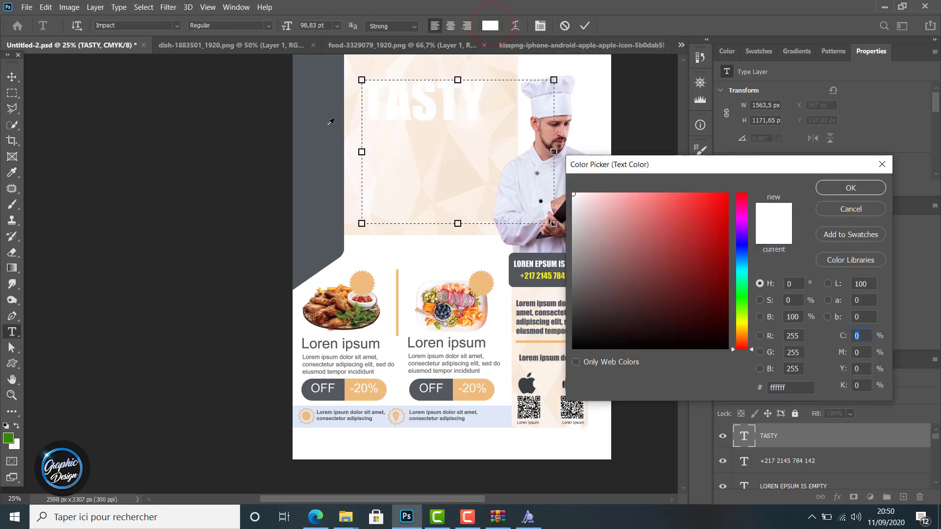
click(329, 124)
click(852, 188)
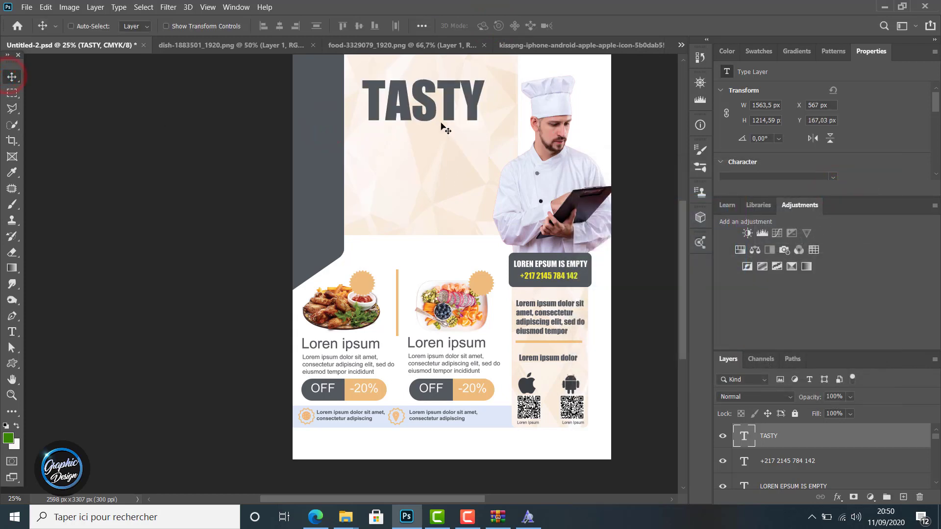
Step: Set the TASTY title's anti-aliasing back to Smooth
key(t)
double_click(429, 107)
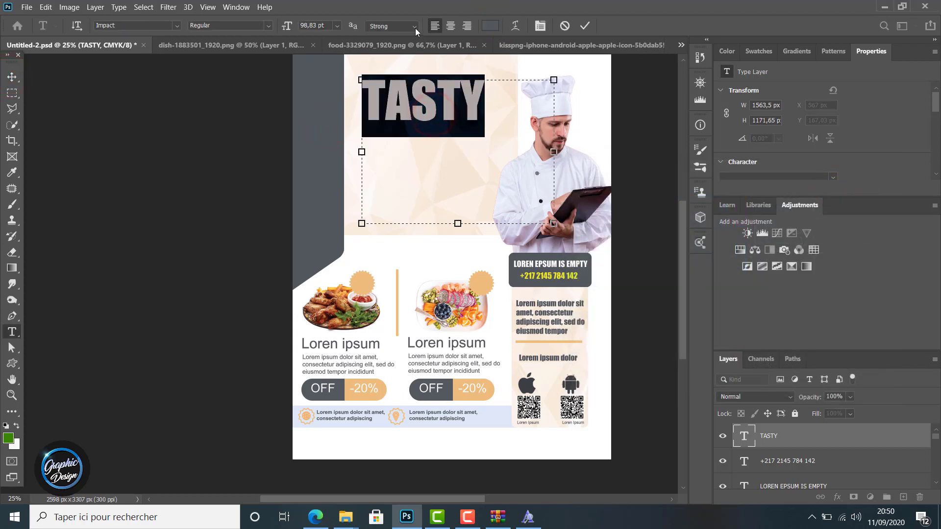
click(415, 28)
click(384, 74)
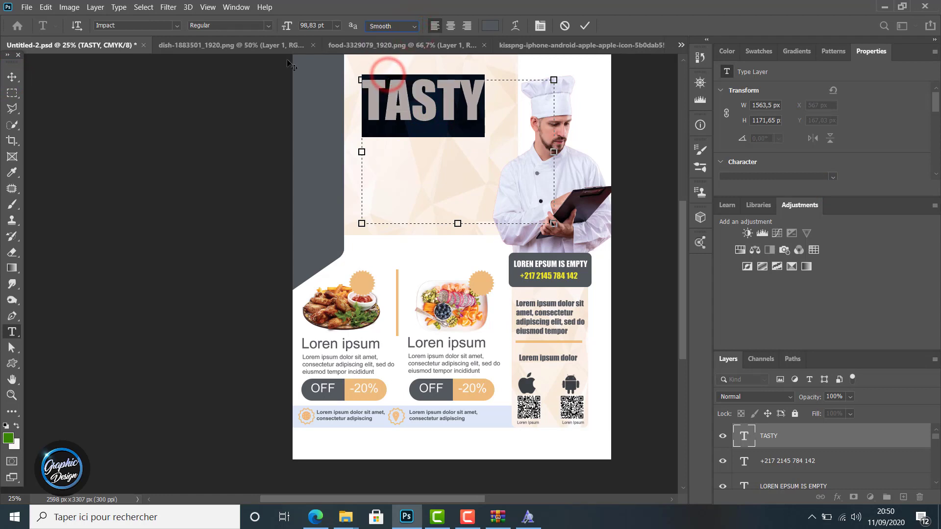
click(11, 77)
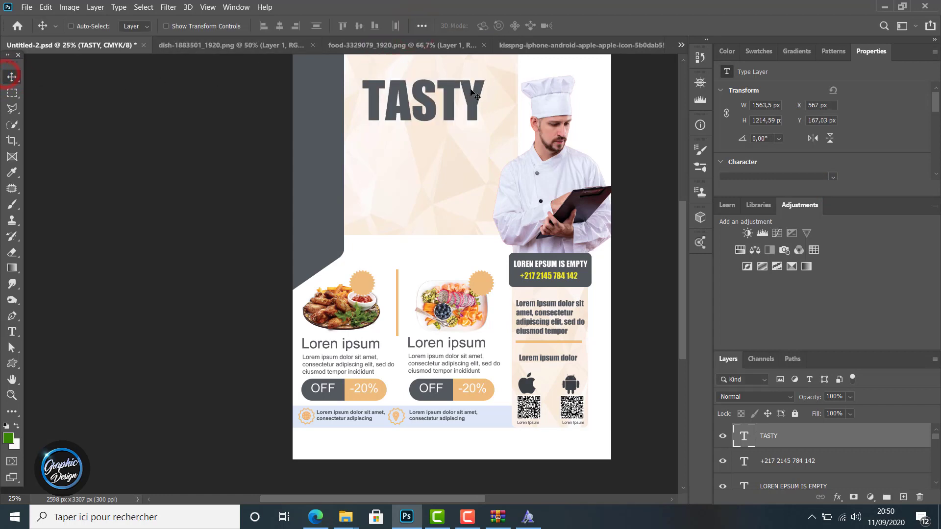
Step: Reduce the TASTY title's font size to 72 pt and shift it to about X 508, Y 219 px
click(443, 99)
double_click(443, 100)
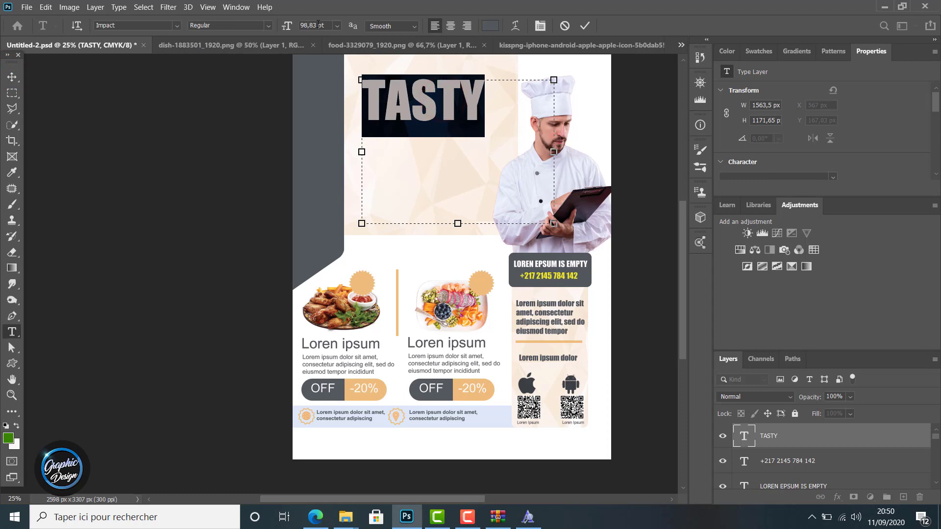
click(337, 27)
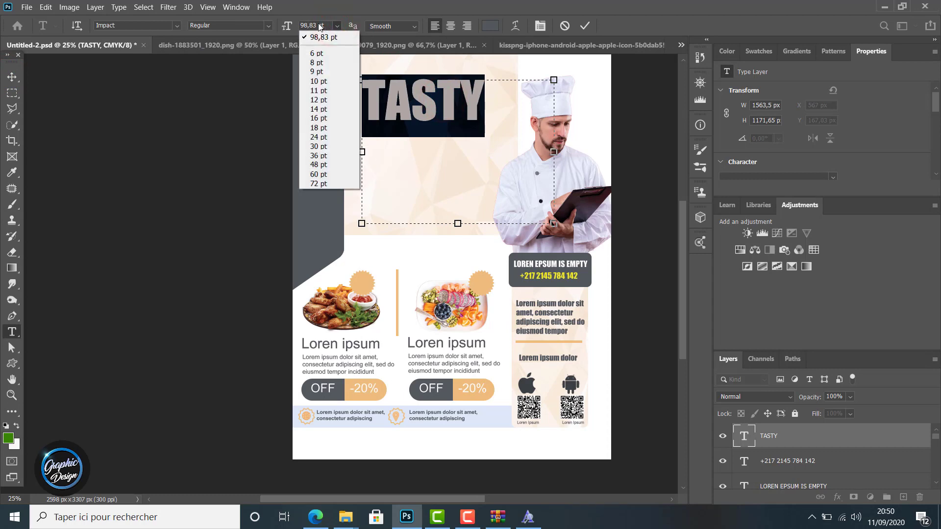
click(317, 23)
click(318, 23)
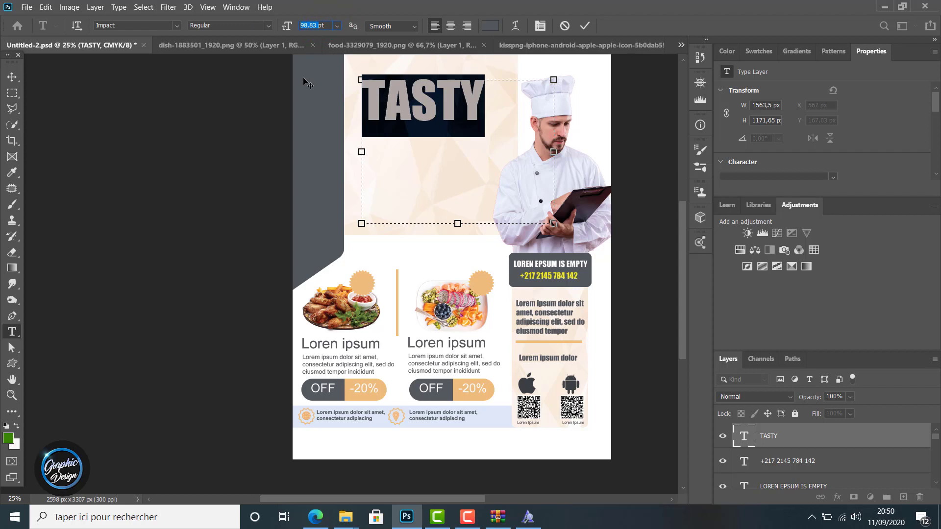
key(Right)
click(337, 26)
click(320, 183)
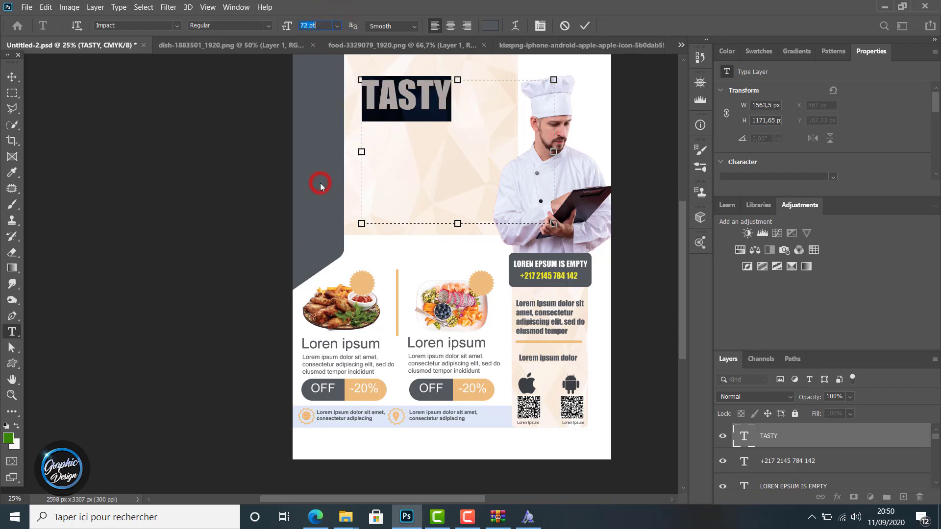
click(12, 77)
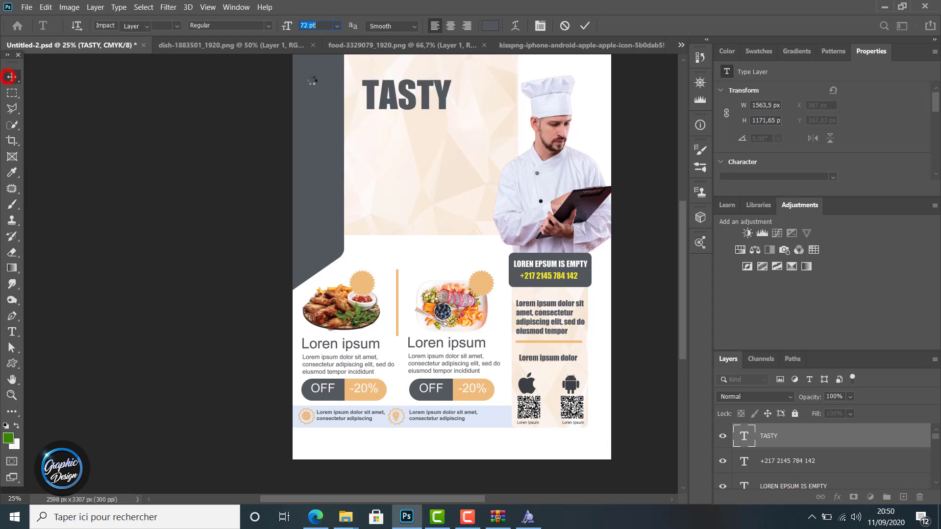
mouse_move(399, 105)
mouse_down()
mouse_move(397, 118)
mouse_move(392, 109)
mouse_up()
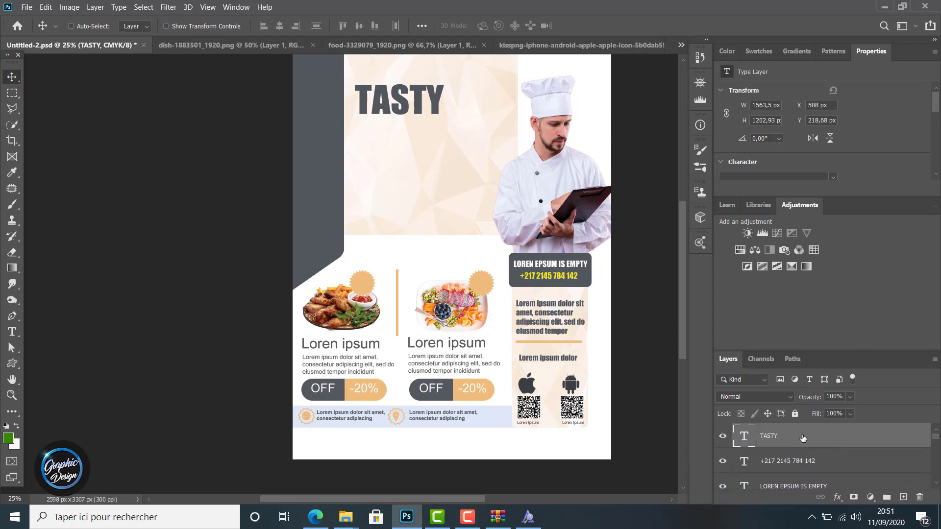
Step: Duplicate the TASTY title, place the copy beneath it at about X 517, Y 568 px, and change its text to SeaFood
key(ctrl+j)
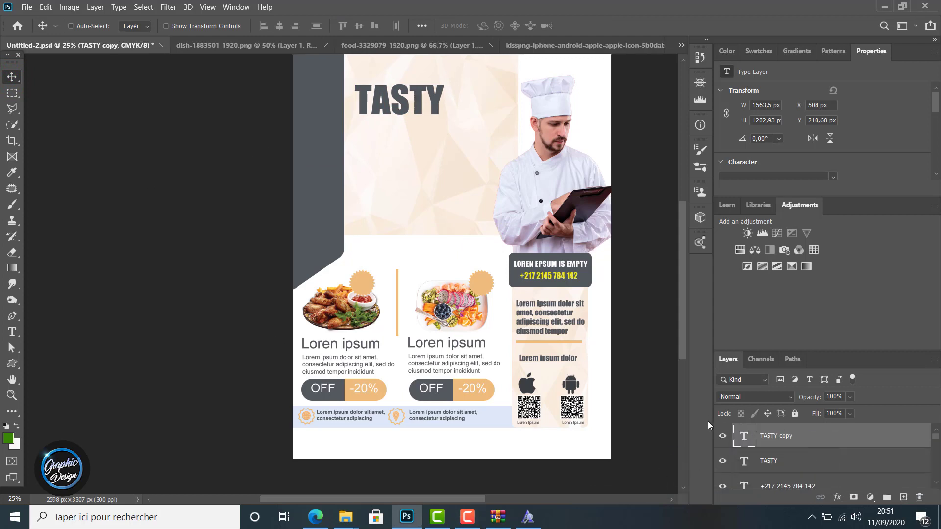
drag(381, 98, 382, 147)
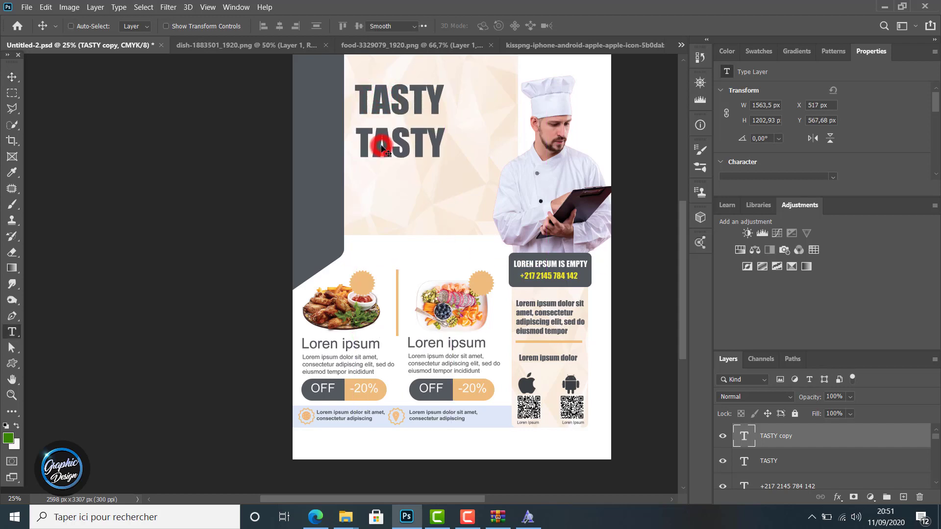
double_click(383, 150)
text(Sea)
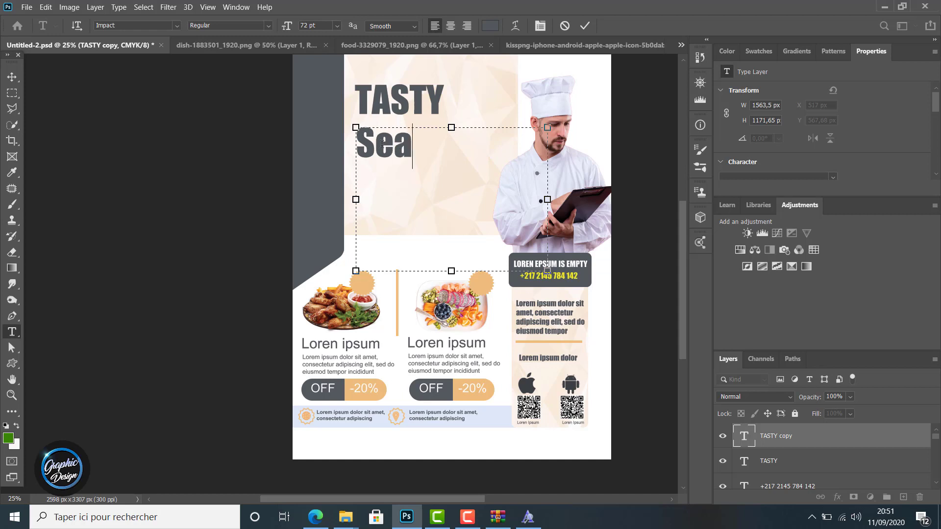
text(Foo)
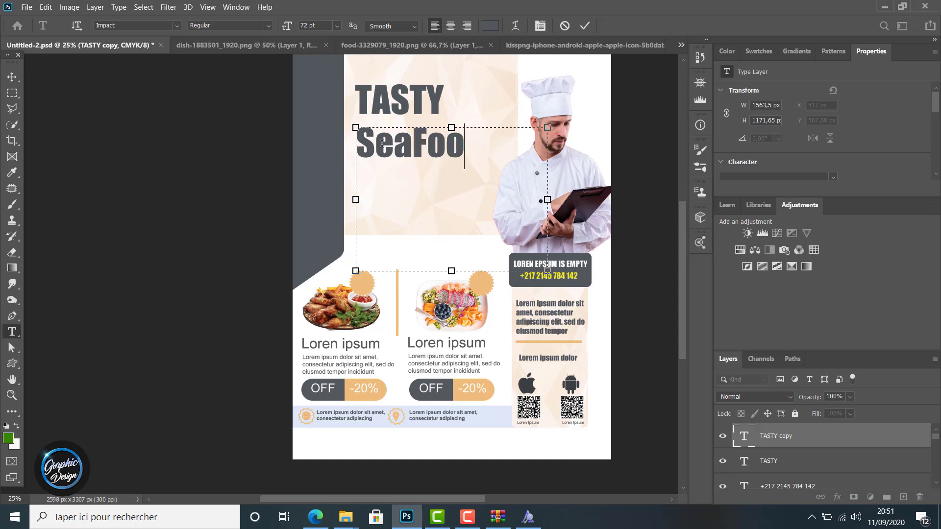
text(d)
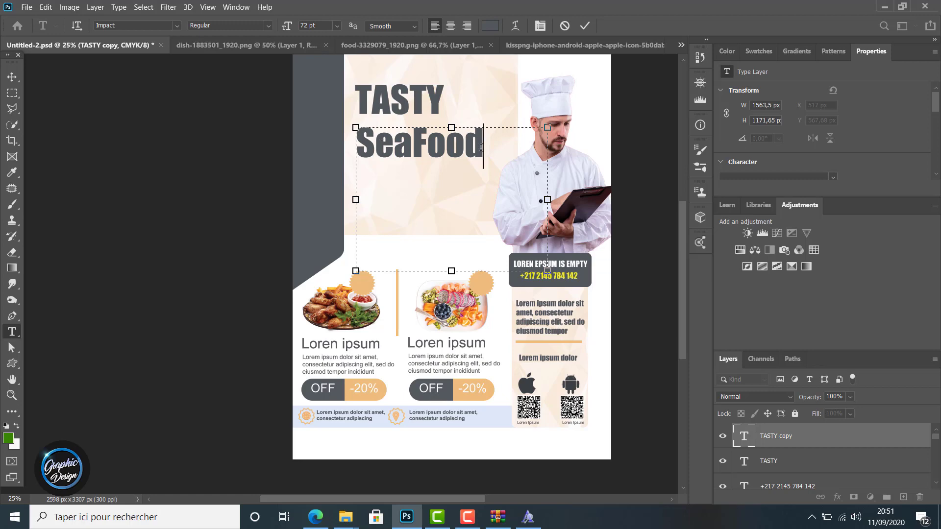
Step: Set the SeaFood text in the Amarillo font and widen its text box to about 1868 px so it fits on one line
drag(485, 147, 356, 147)
click(176, 25)
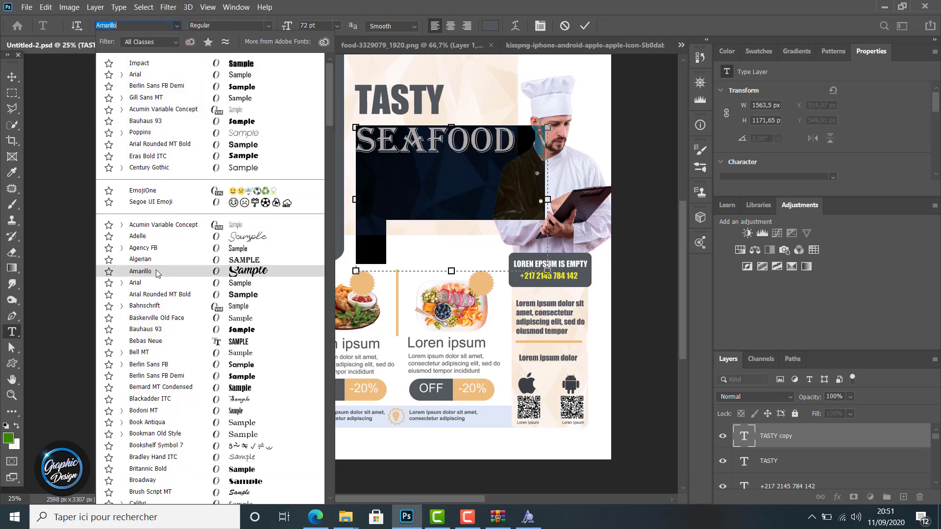
click(148, 272)
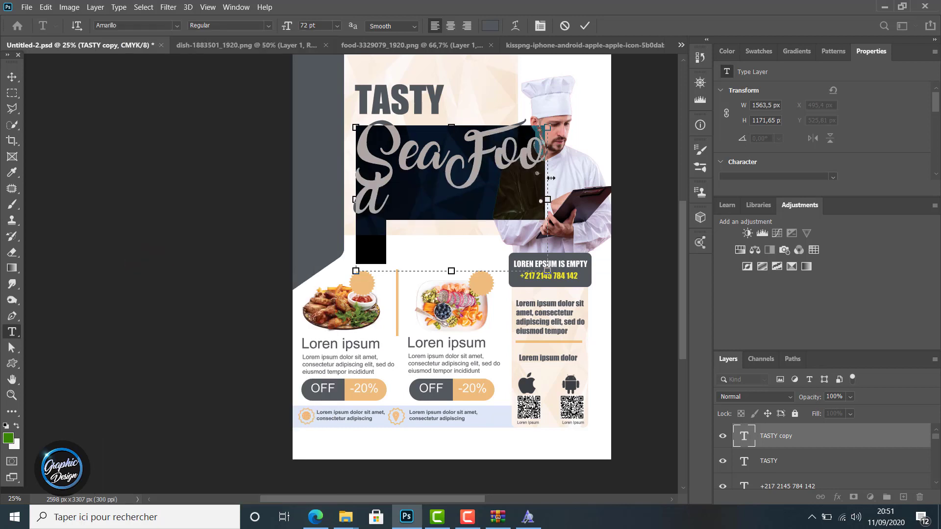
drag(550, 175, 588, 175)
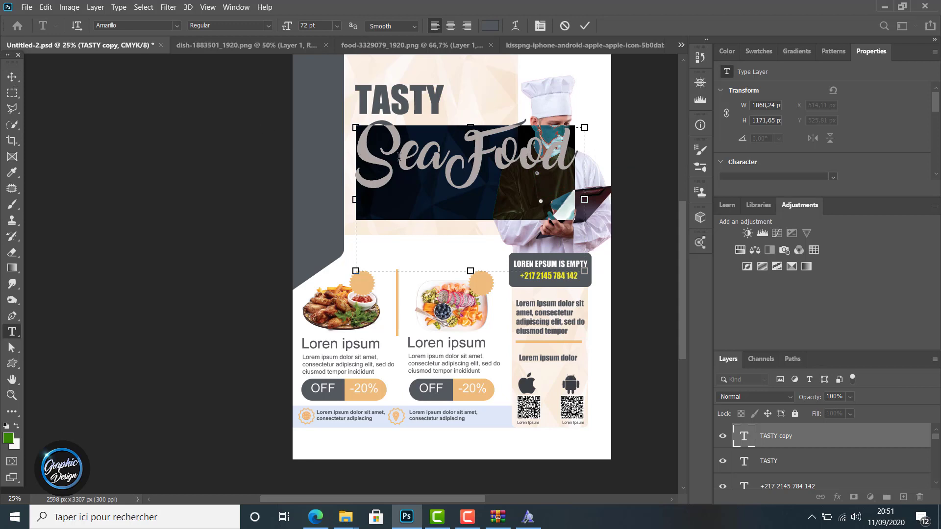
Step: Set the SeaFood text to 60 pt and move it to about X 420, Y 484 px, closer beneath TASTY
click(337, 26)
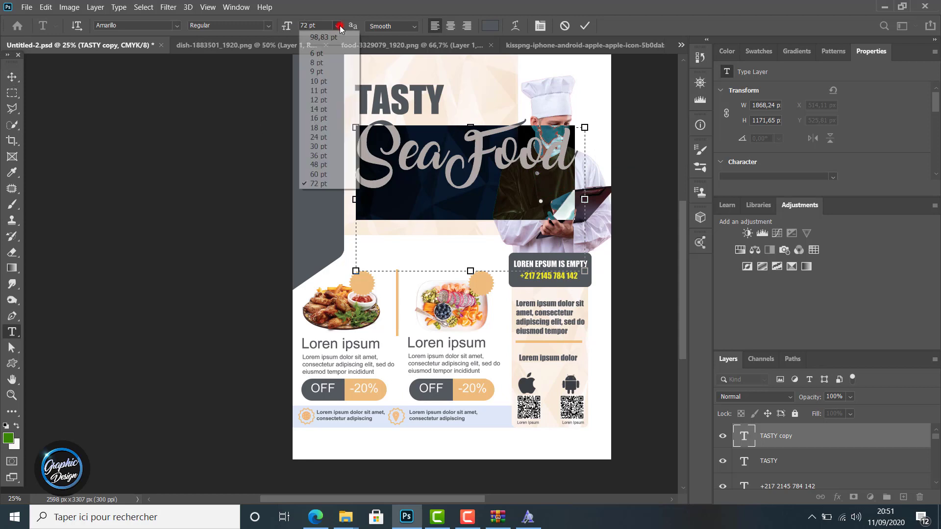
click(322, 173)
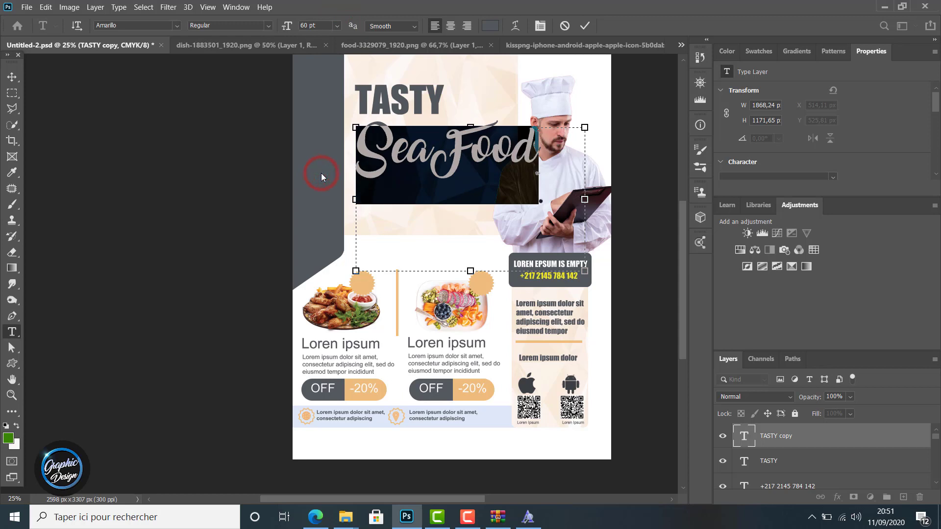
click(11, 78)
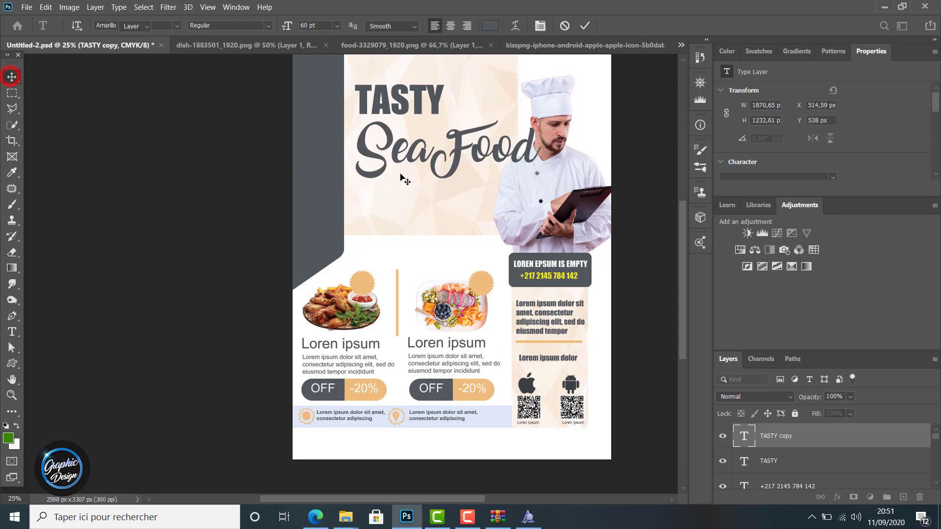
mouse_move(420, 158)
mouse_down()
mouse_move(406, 156)
mouse_move(407, 136)
mouse_move(409, 151)
mouse_up()
Step: Set the SeaFood text's font size to 55 pt
double_click(410, 156)
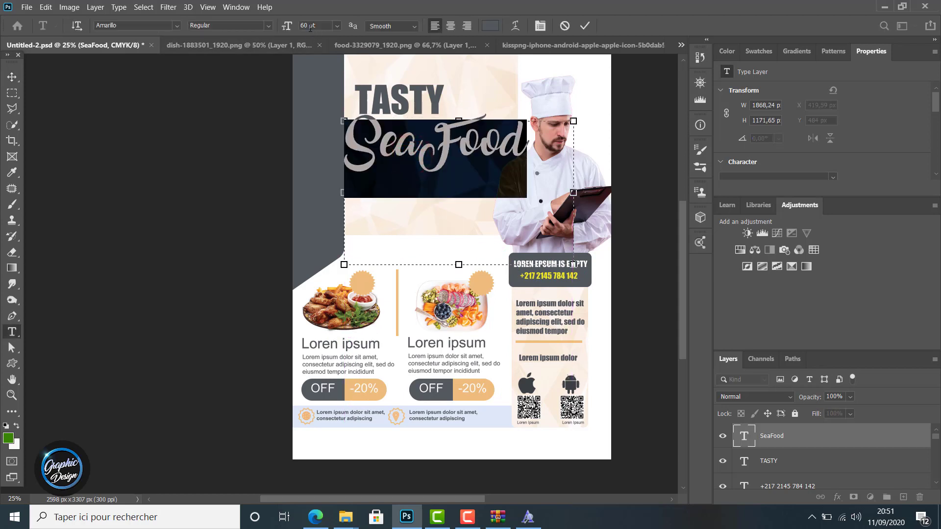
click(308, 26)
key(BackSpace)
key(BackSpace)
text(55)
key(Return)
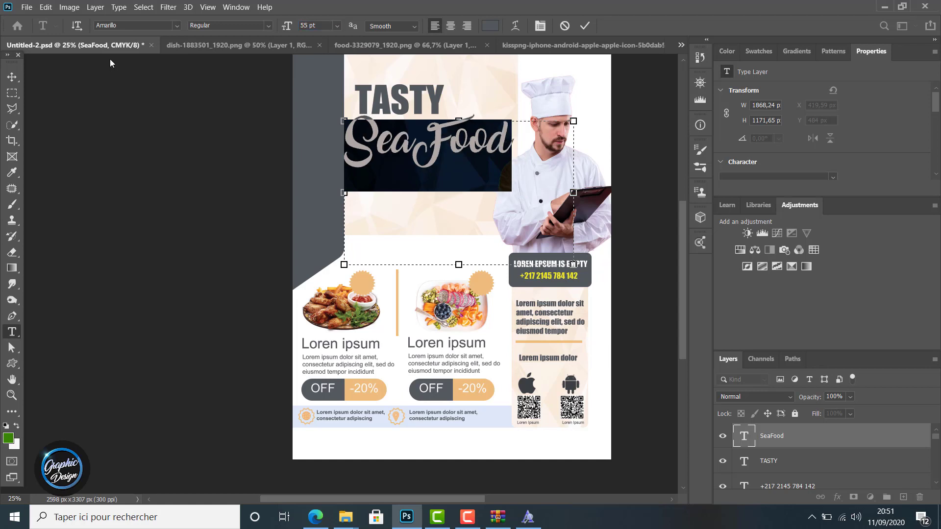
click(12, 77)
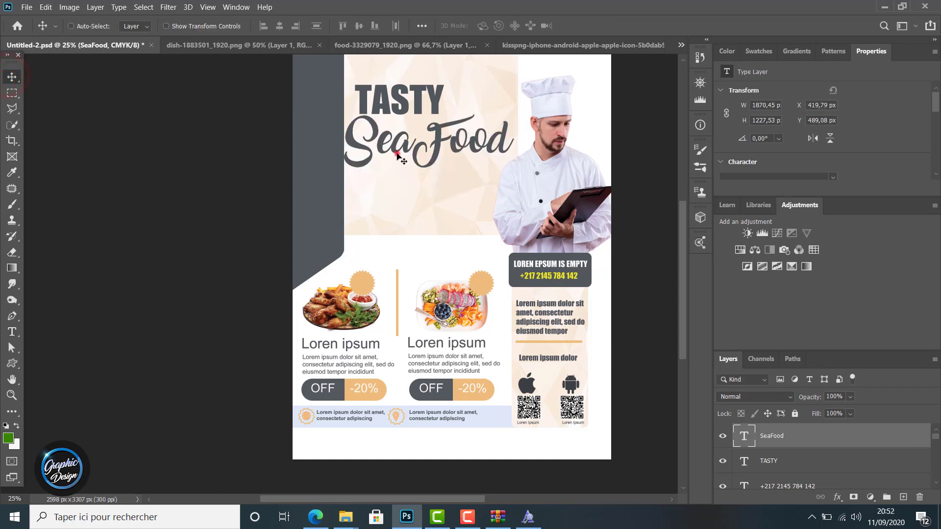
Step: Nudge SeaFood to about X 435, Y 509 px and recolour its text with the orange eebd7d sampled from the round badge
drag(400, 160, 398, 155)
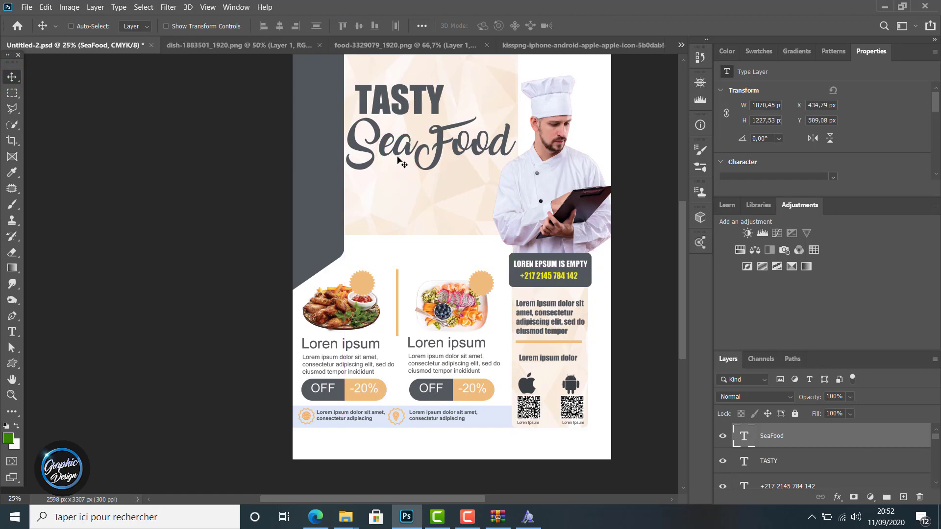
key(t)
double_click(399, 156)
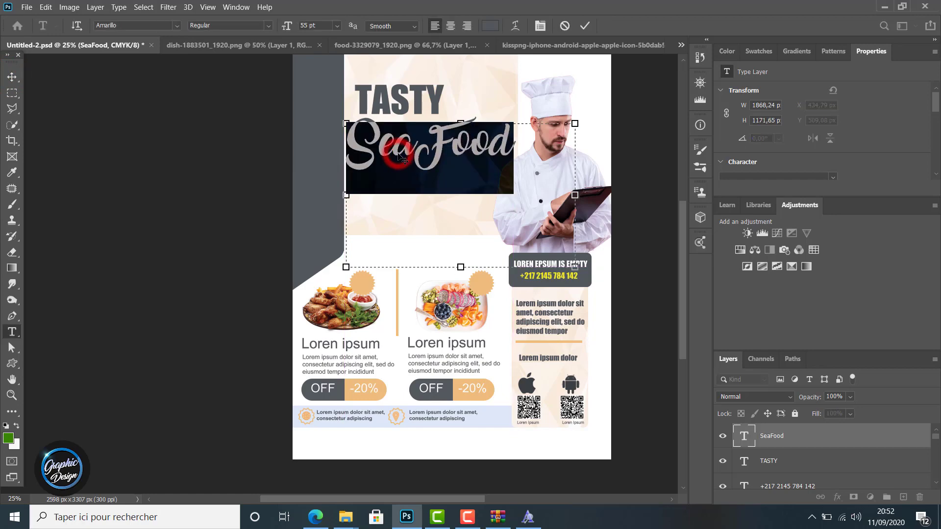
click(490, 26)
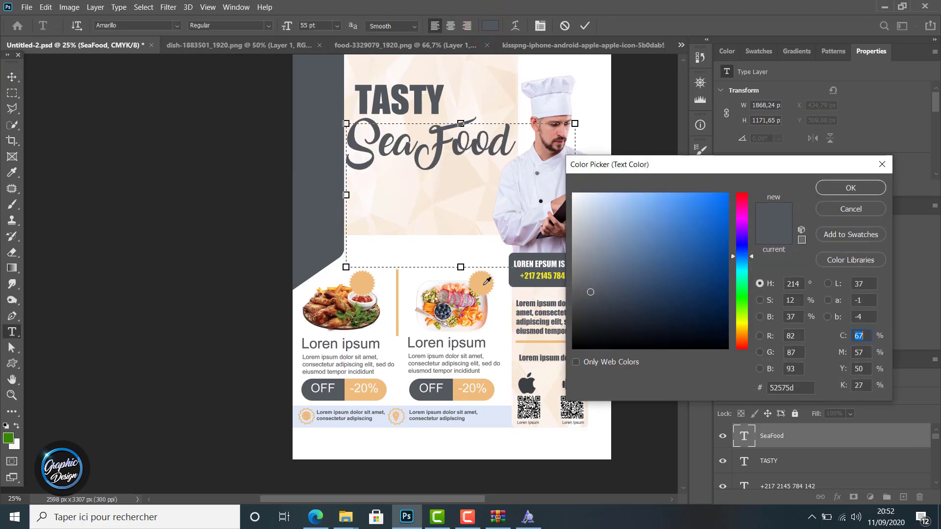
click(487, 281)
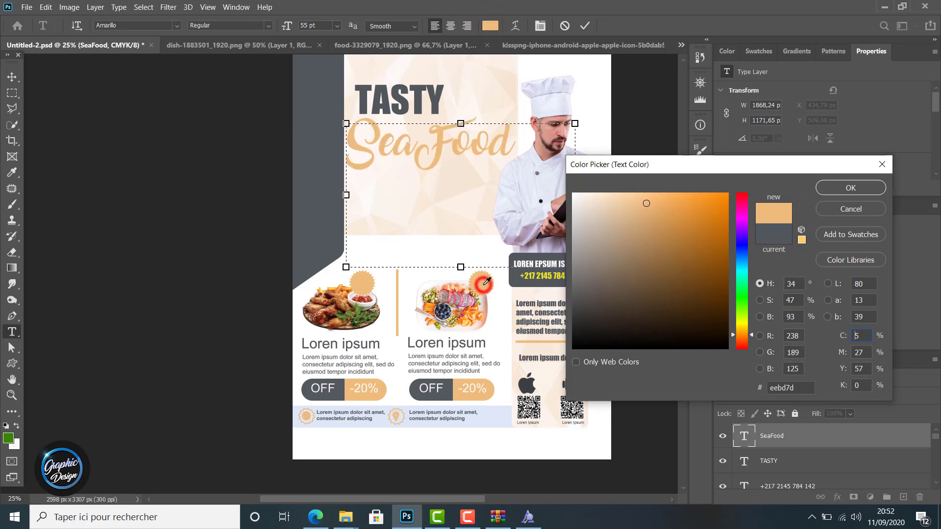
click(849, 193)
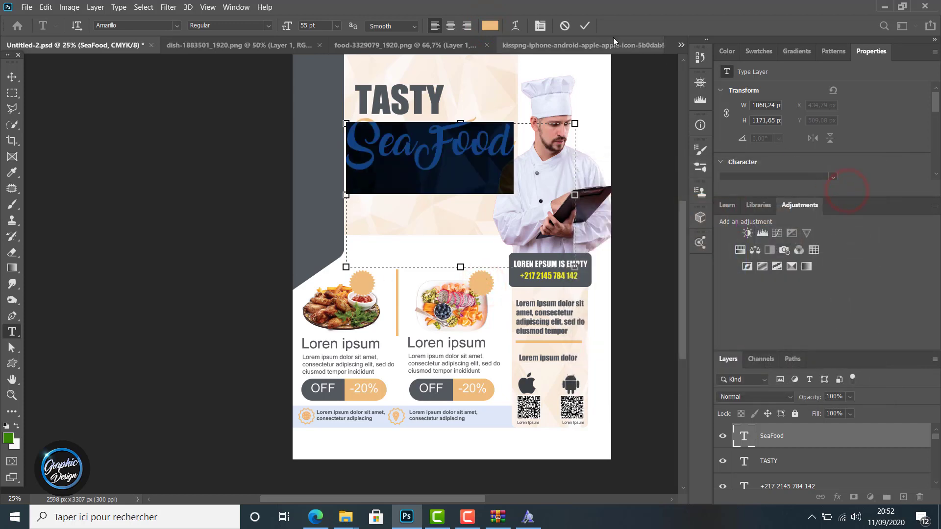
click(586, 26)
key(v)
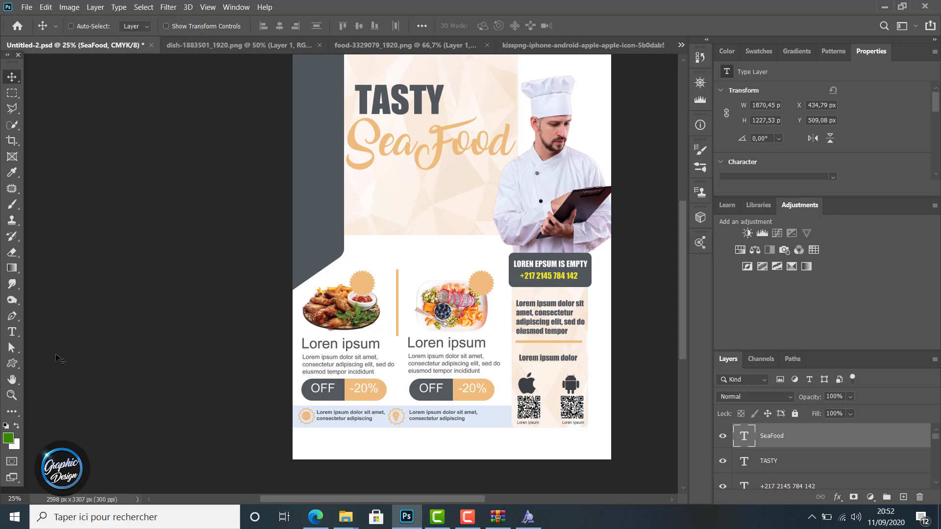
Step: Set the SeaFood text to 65 pt and move it to about X 143 px so its S overlaps the dark panel
click(12, 332)
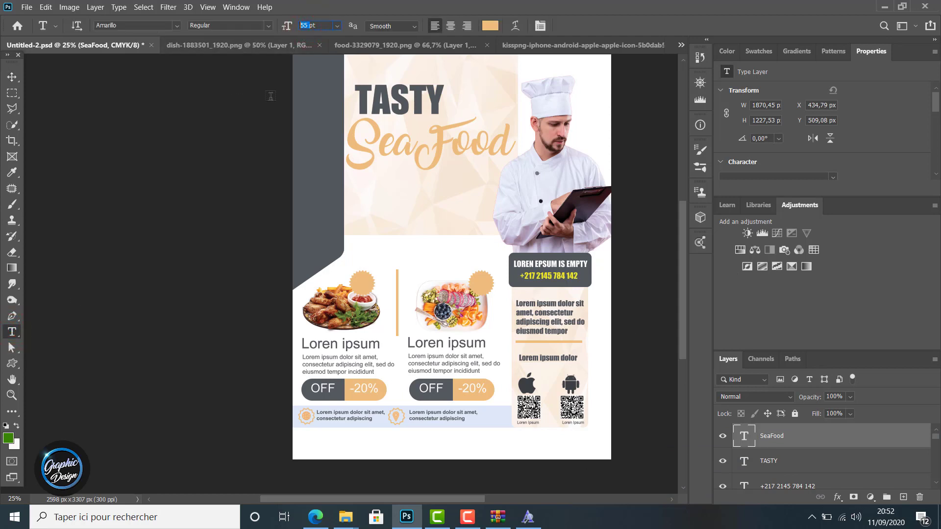
key(Return)
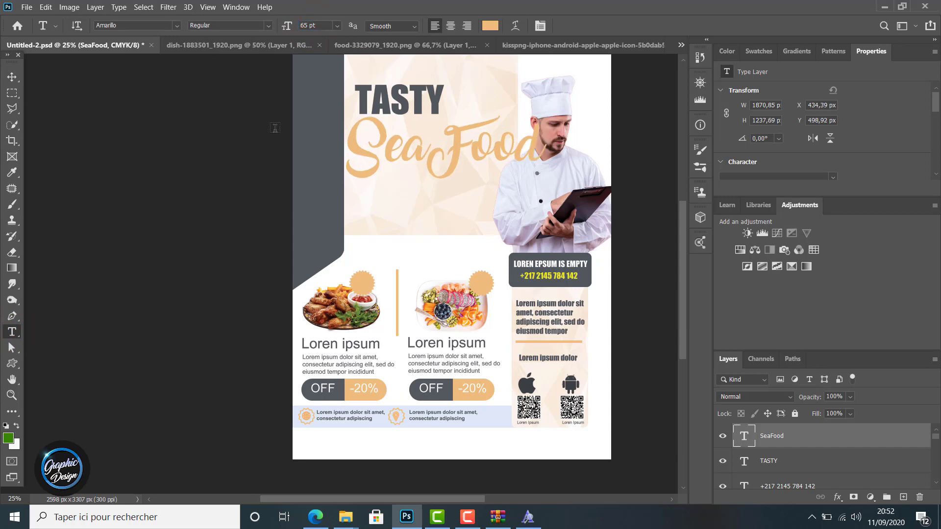
click(11, 77)
drag(388, 149, 354, 145)
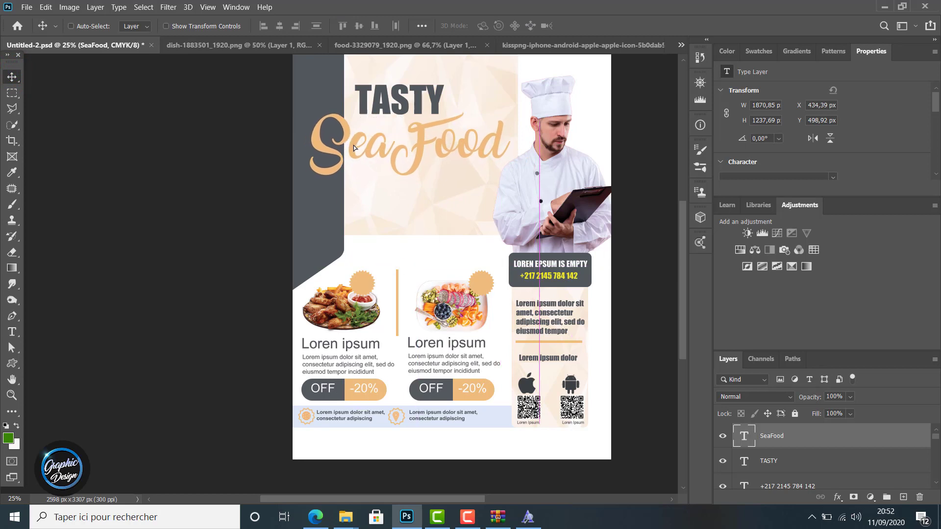
Step: Move TASTY to about X 428 px beside the dark panel's edge and raise both title texts together to about Y 231 px
click(782, 465)
drag(391, 99, 381, 107)
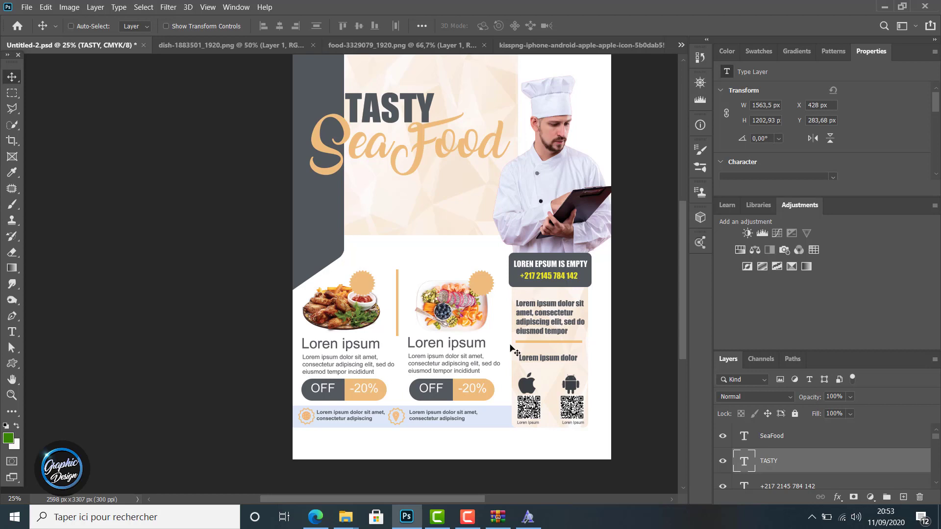
scroll(529, 252, up, 1)
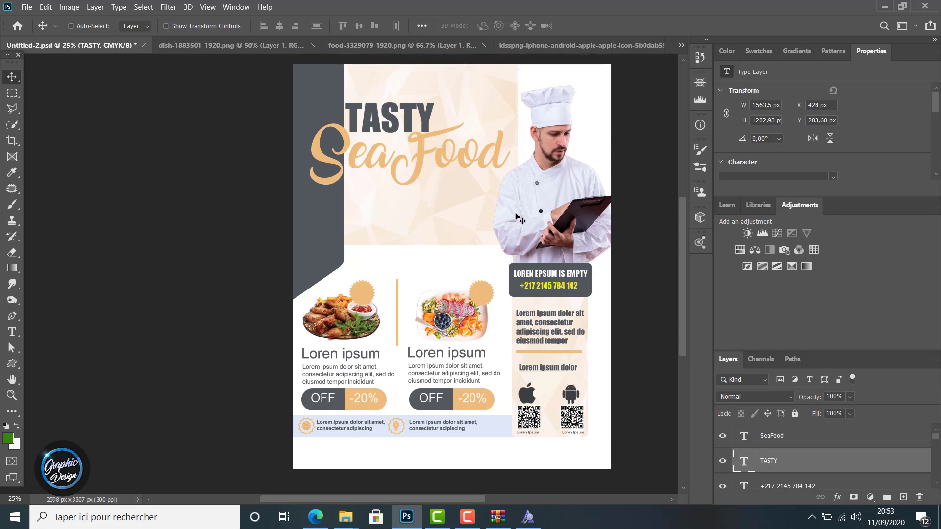
shift+click(804, 441)
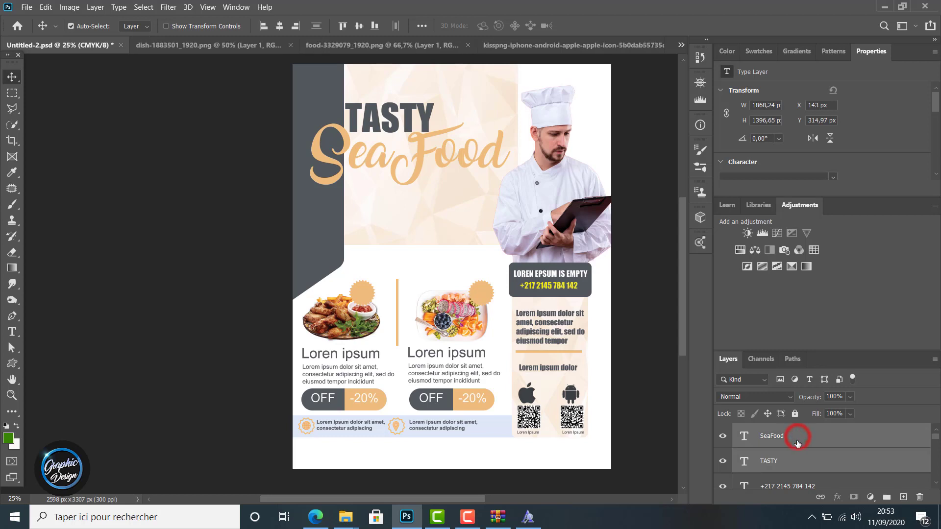
key(shift+Up)
key(shift+Up)
key(shift+Up)
key(shift+Up)
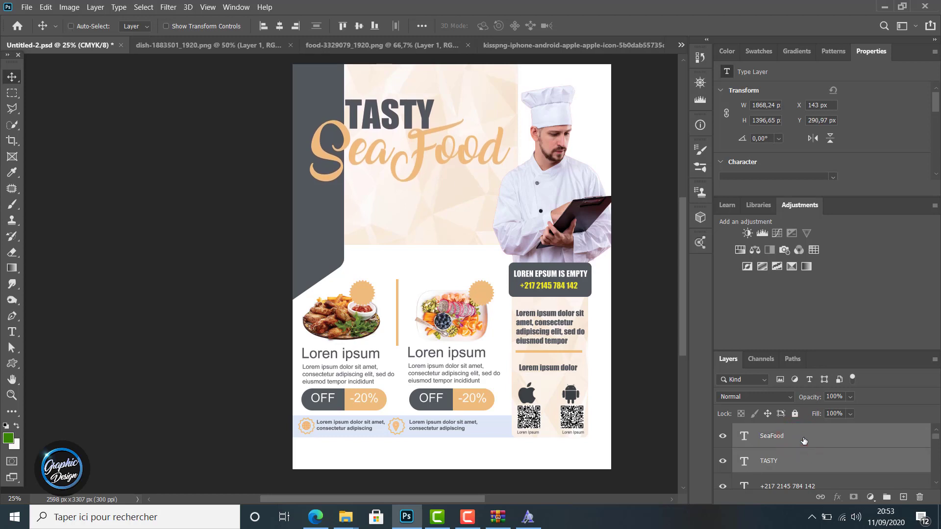
key(shift+Up)
key(shift+Up)
key(shift+Up)
key(shift+Up)
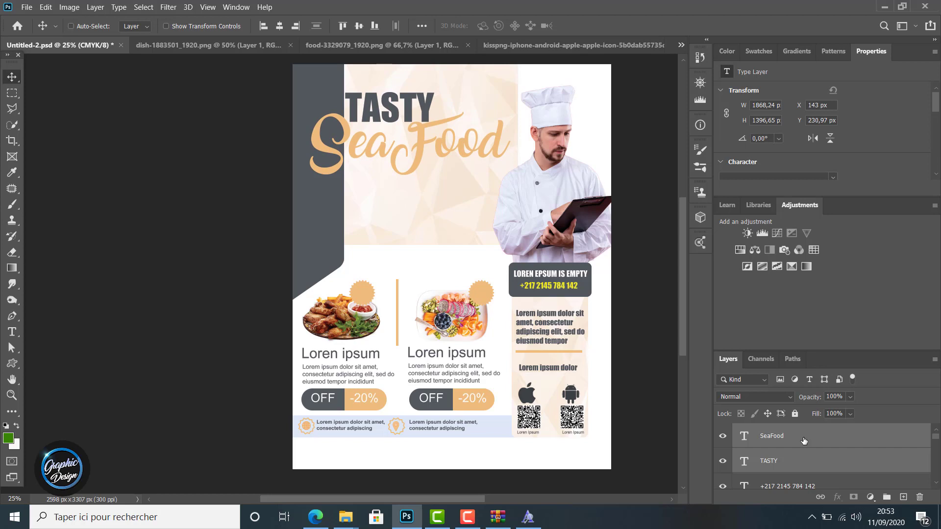
Step: Duplicate the LOREN EPSUM IS EMPTY text, put the copy above all layers, and place it beneath SeaFood at about X 1115, Y 797 px
scroll(800, 475, down, 2)
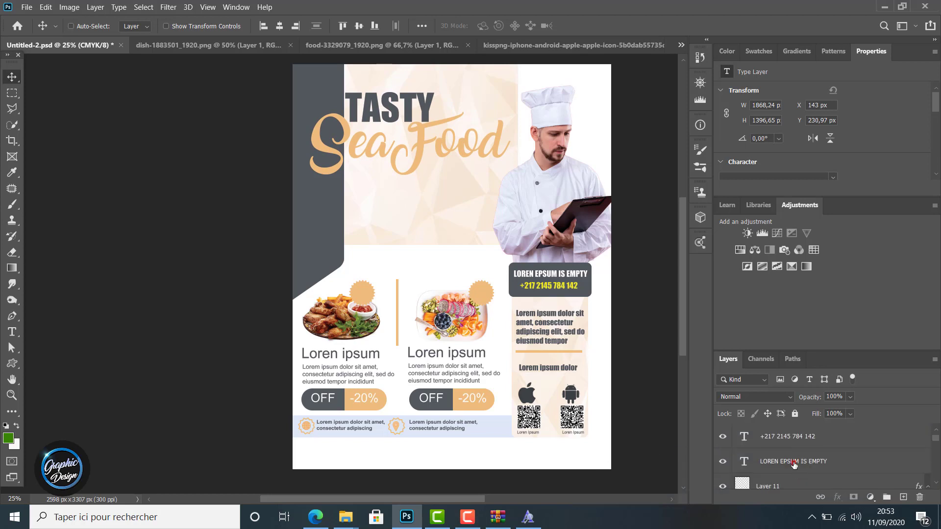
click(794, 464)
key(ctrl+j)
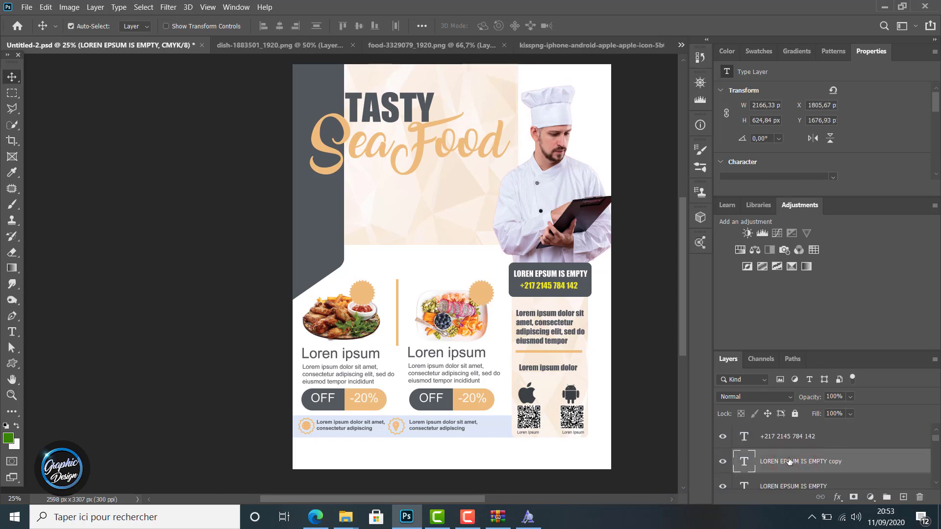
drag(793, 465, 815, 429)
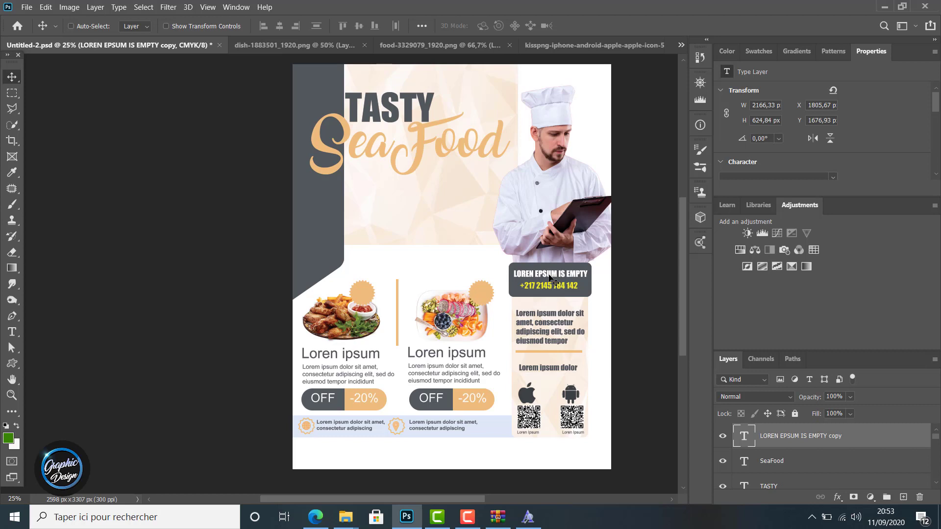
drag(549, 277, 455, 168)
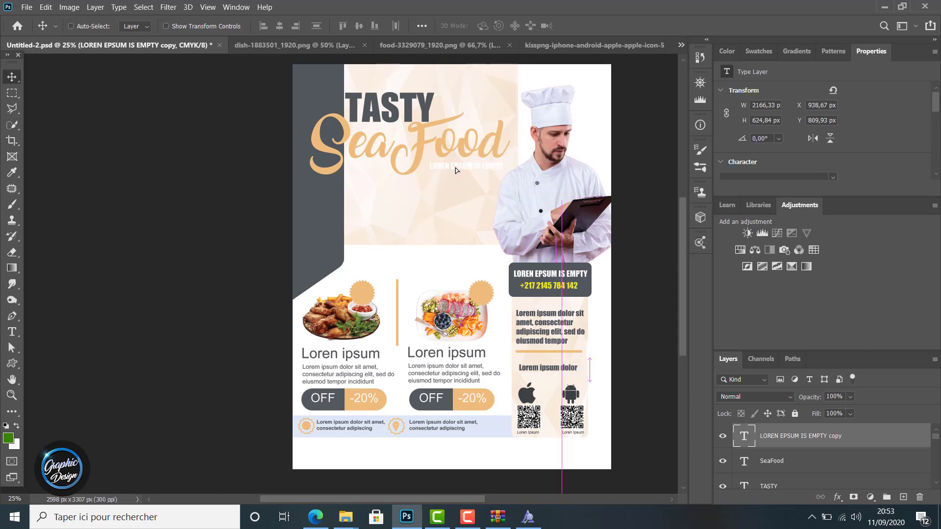
Step: Recolour the copied LOREN EPSUM IS EMPTY tagline with the orange eebd7d sampled from SeaFood
key(t)
click(456, 169)
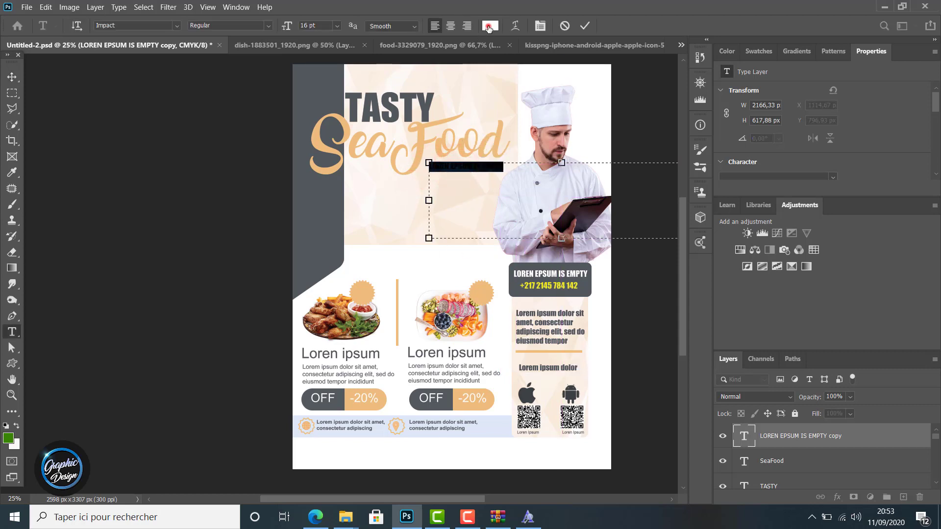
click(488, 26)
click(319, 135)
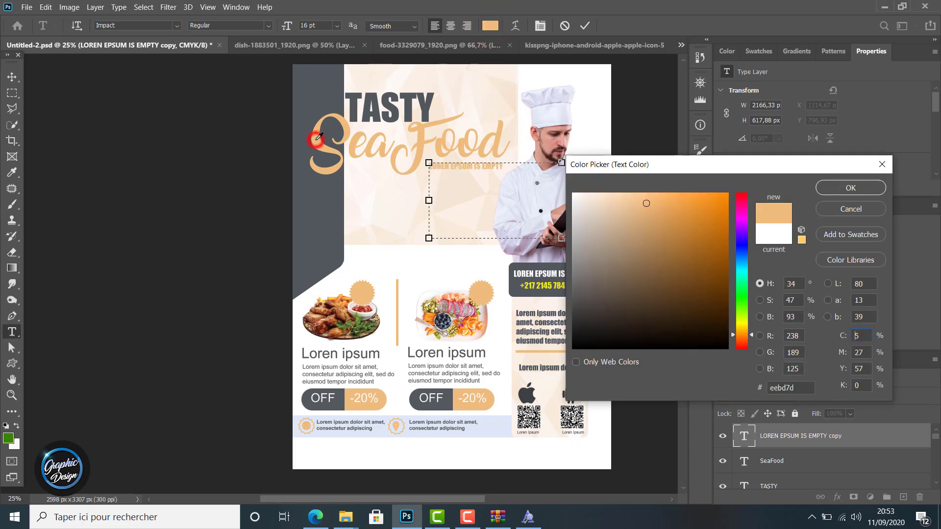
click(839, 190)
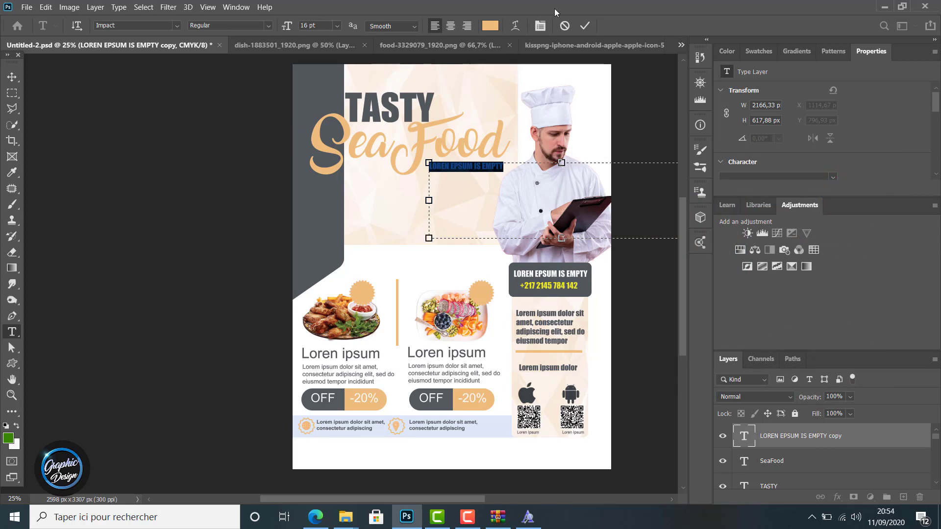
click(584, 25)
key(v)
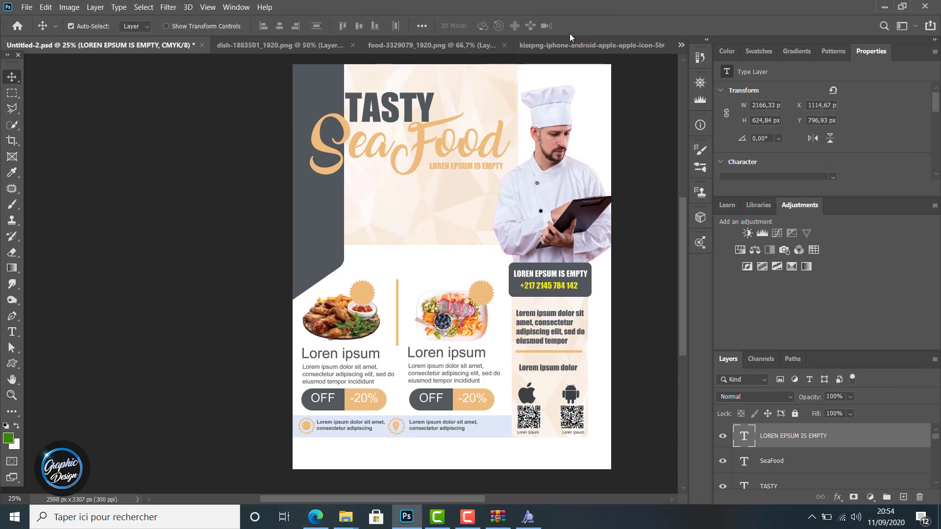
Step: Scale the tagline beneath SeaFood to about 105% width and 109% height and place it at about X 1127, Y 797 px
key(ctrl+t)
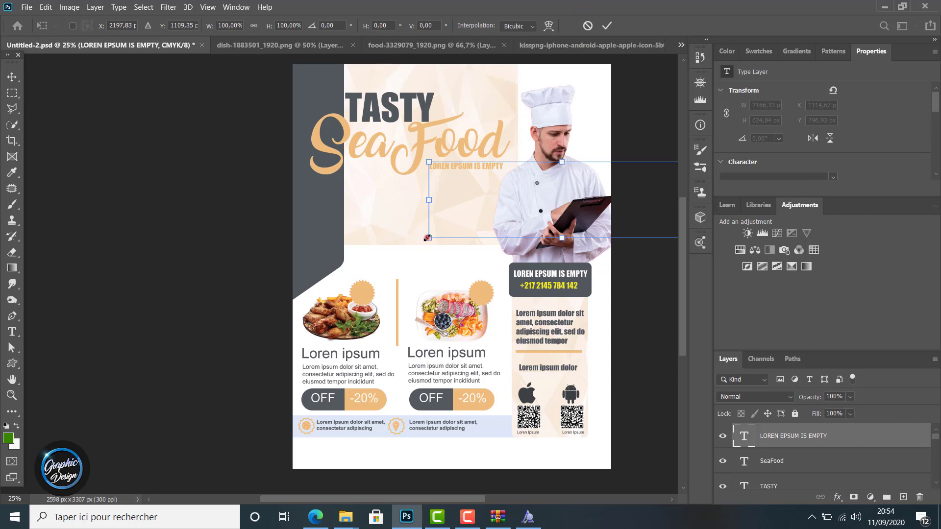
drag(427, 237, 414, 245)
drag(451, 170, 466, 170)
click(607, 27)
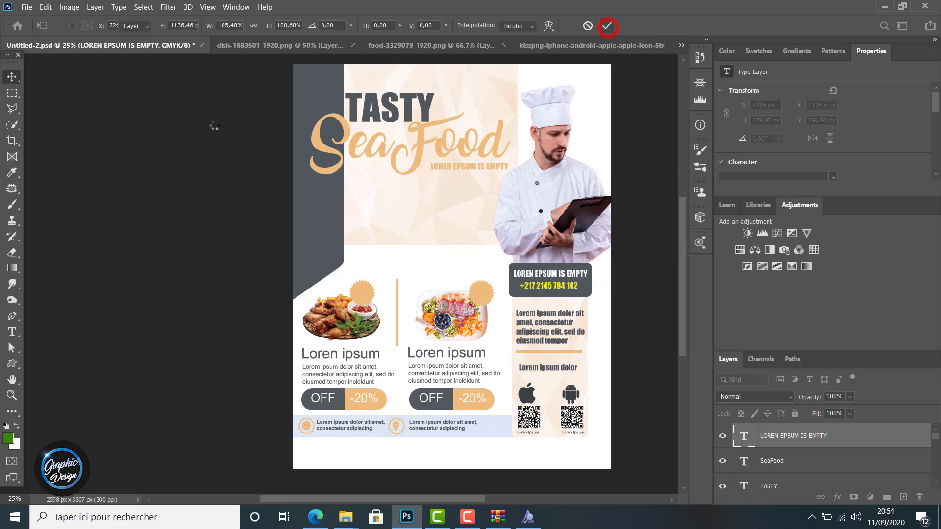
click(12, 77)
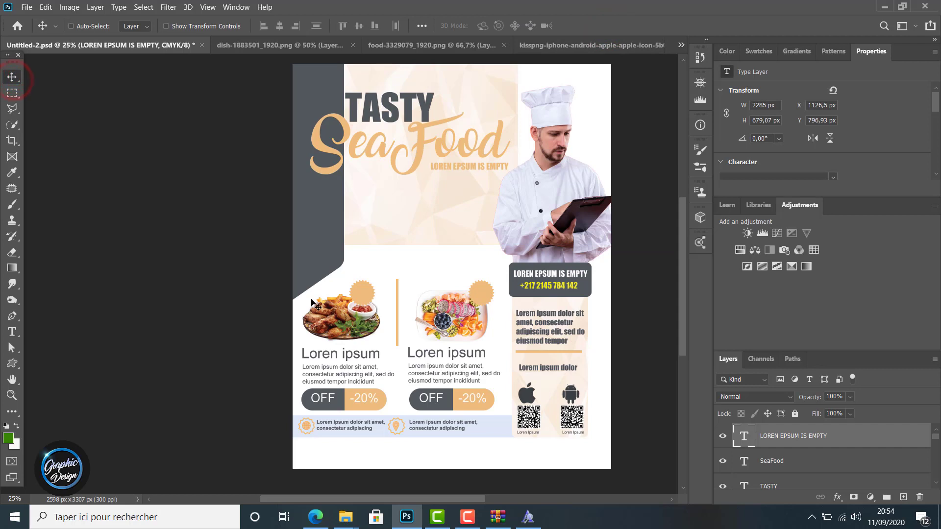
Step: Nudge the LOREN EPSUM IS EMPTY tagline slightly left beneath the SeaFood title
key(Left)
key(Left)
key(Left)
key(Left)
key(Left)
key(Left)
key(Left)
key(Left)
key(Left)
key(Left)
key(Up)
key(Down)
key(Left)
key(Left)
key(Left)
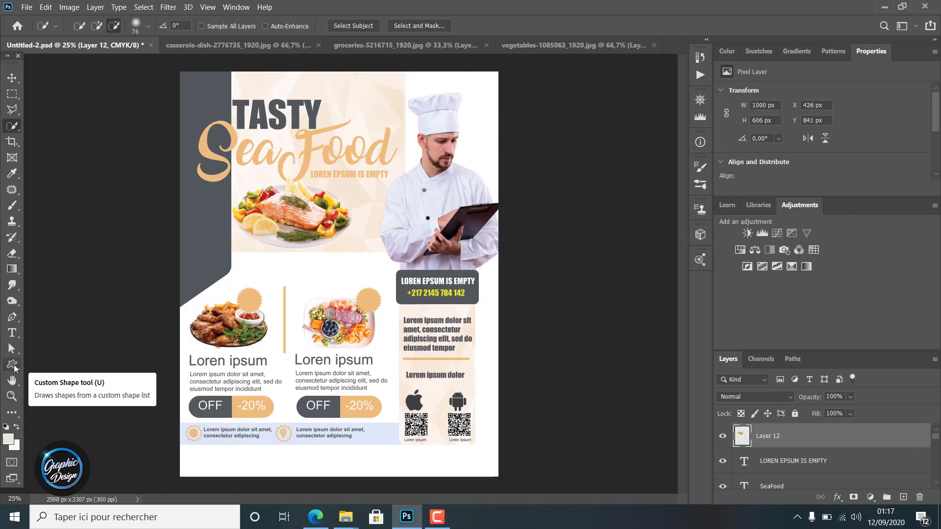
Step: Draw a light beige circle about 484 px in diameter over the chicken dish with the Ellipse tool
click(19, 372)
right_click(19, 372)
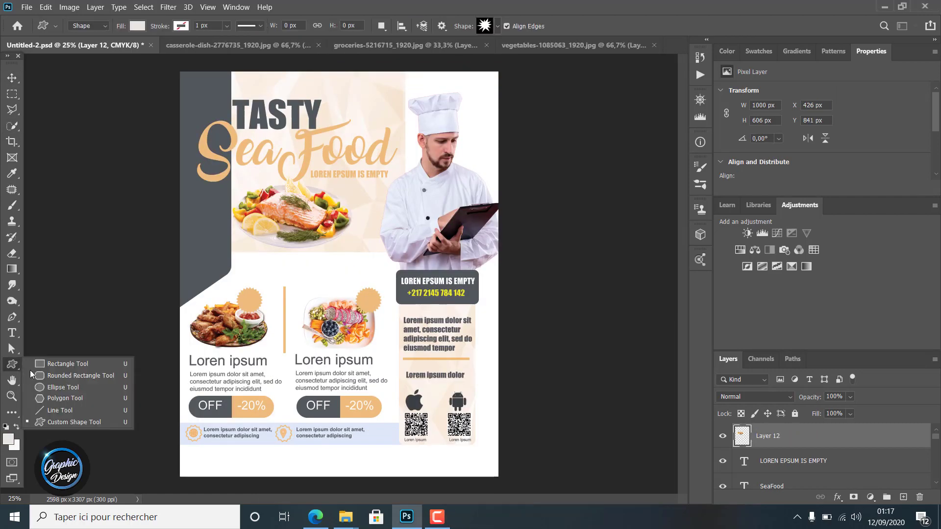
click(64, 390)
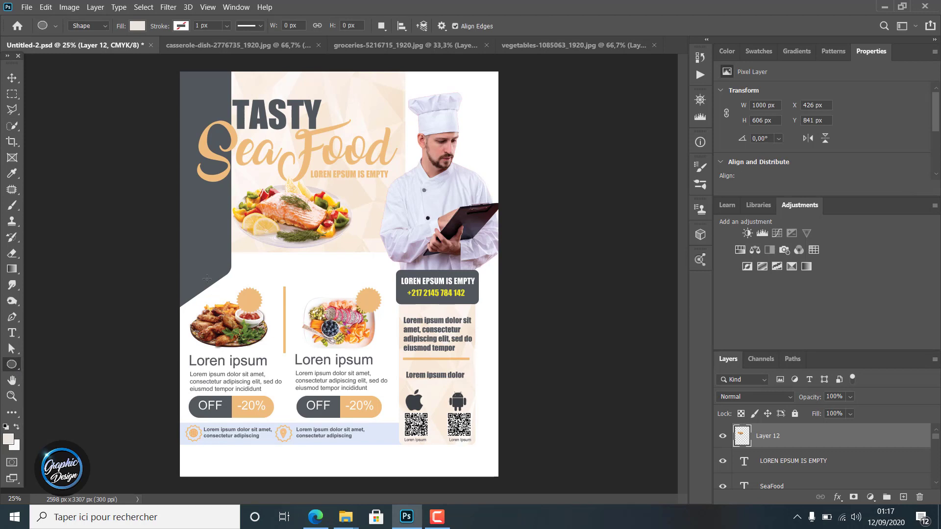
drag(206, 279, 266, 351)
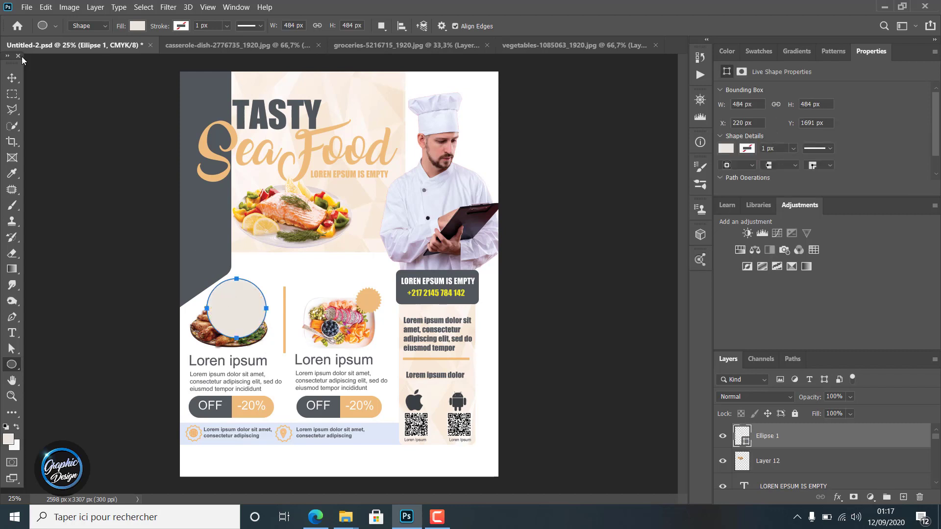
Step: Shrink the beige circle to about 374 px and place it at about X 254, Y 1356 px over the dark panel's lower corner
click(13, 79)
drag(238, 300, 244, 262)
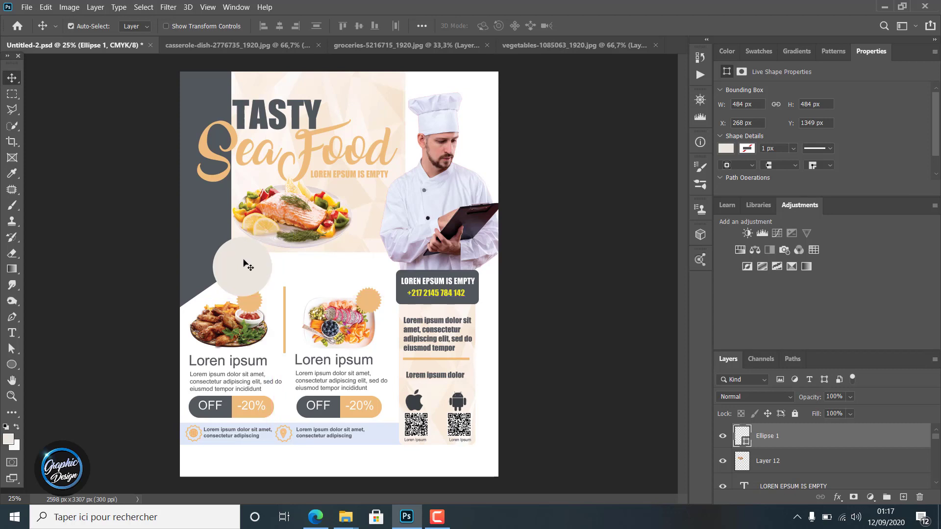
key(ctrl+t)
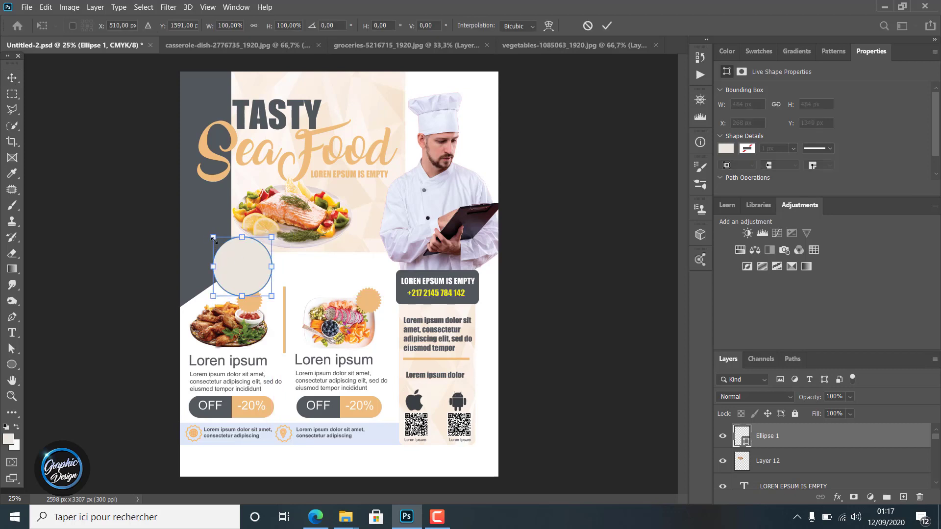
mouse_move(213, 240)
mouse_down()
mouse_move(238, 256)
mouse_move(223, 249)
mouse_up()
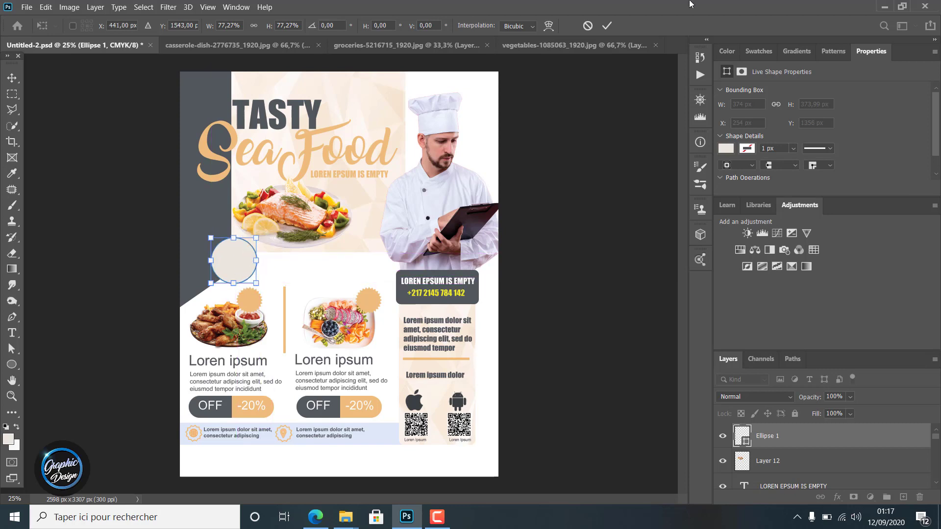
click(608, 26)
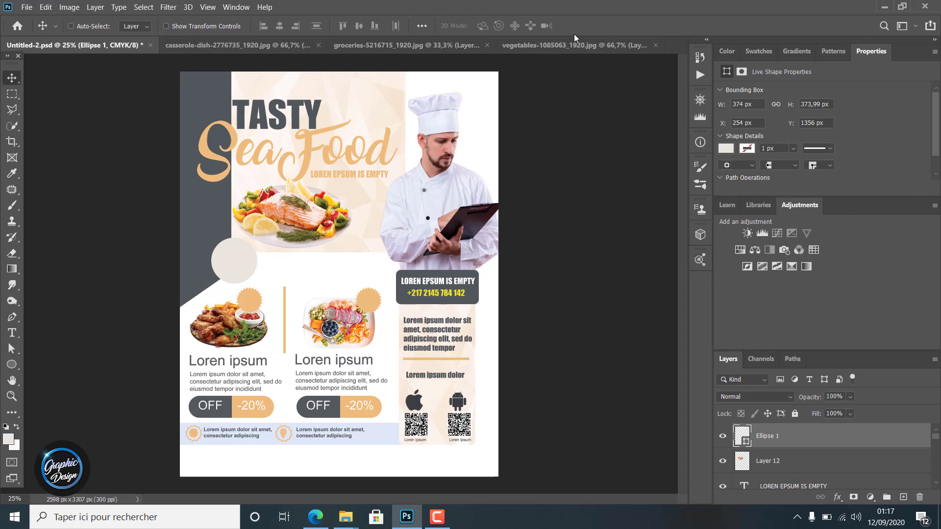
Step: Close the vegetables-1085063_1920.jpg document without saving its changes
click(590, 47)
click(658, 44)
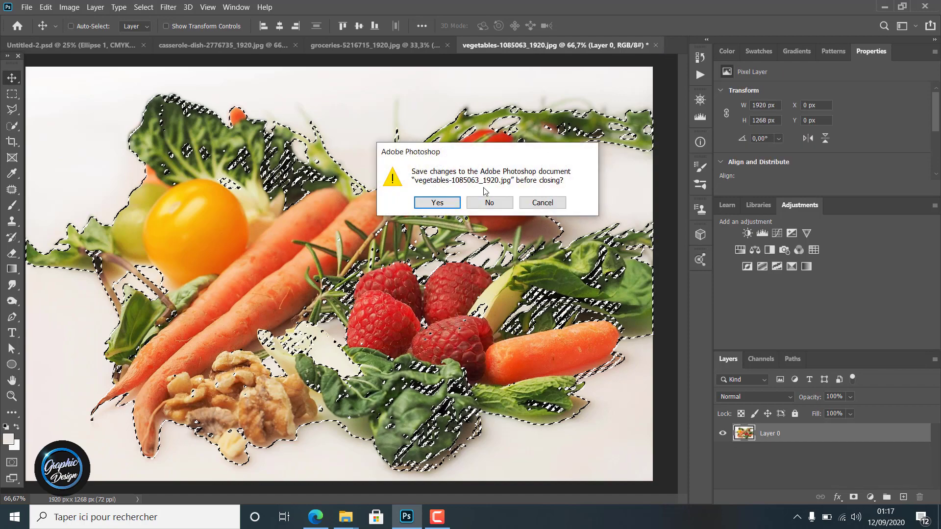
click(491, 202)
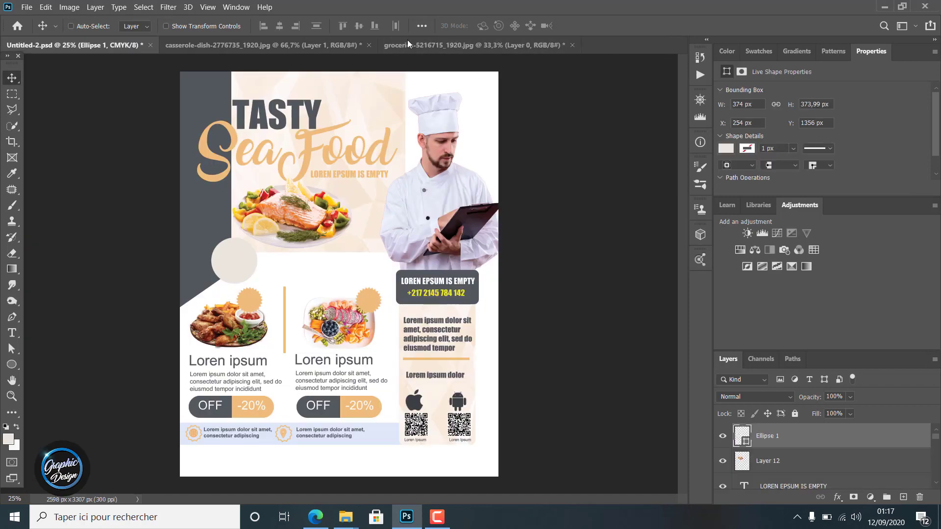
Step: Close the groceries-5216715_1920.jpg document without saving its changes
click(416, 46)
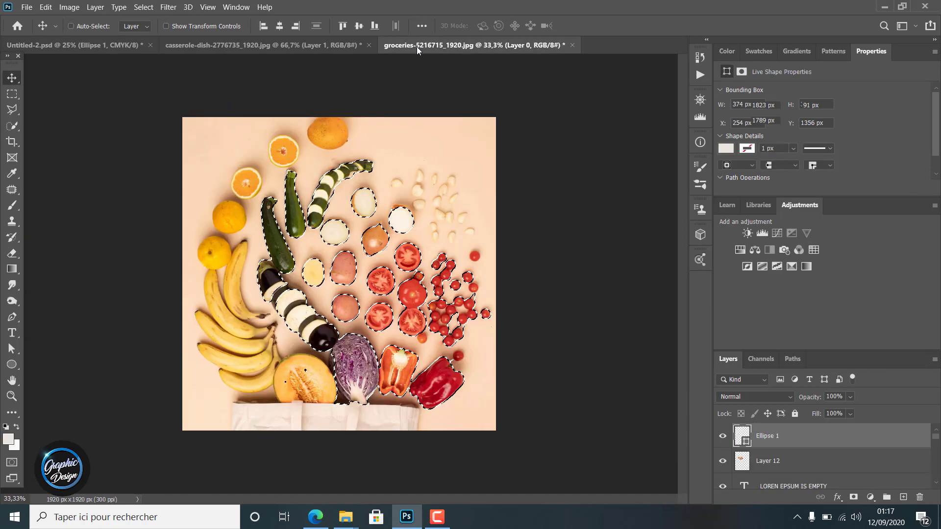
click(572, 45)
click(489, 202)
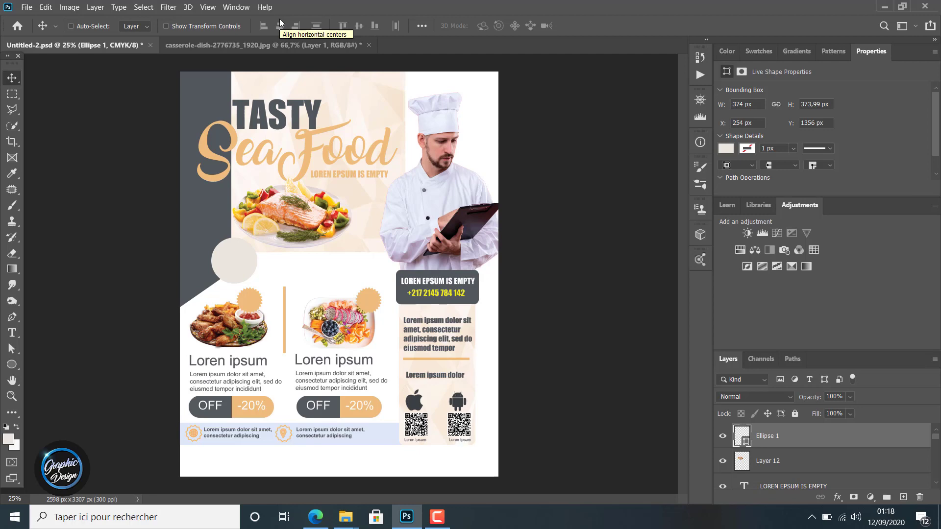
Step: Open the vegetables-1085063_1920.jpg photo from the resources folder
click(27, 7)
click(37, 29)
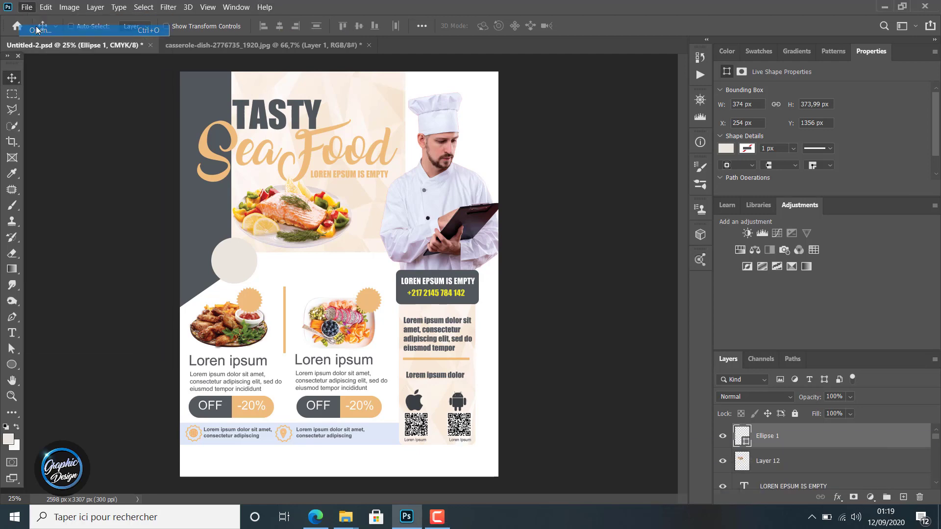
scroll(319, 156, down, 5)
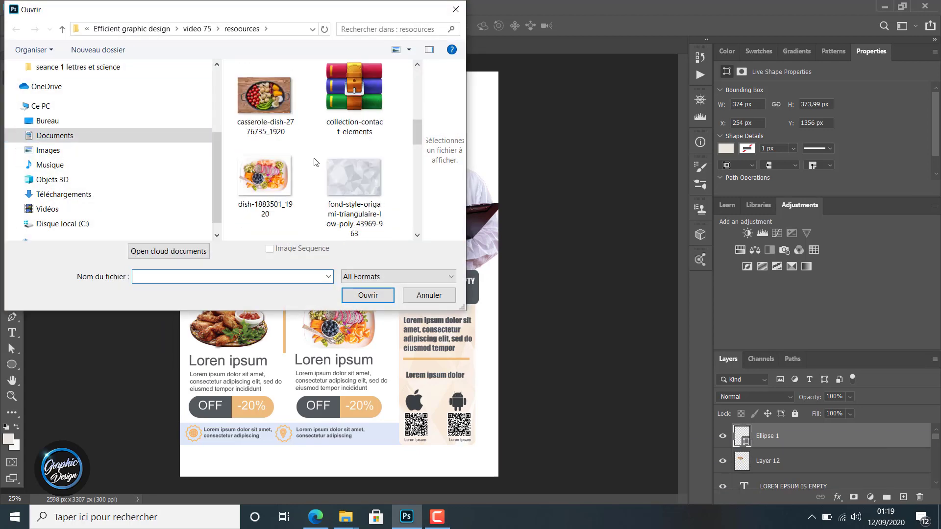
scroll(316, 162, up, 2)
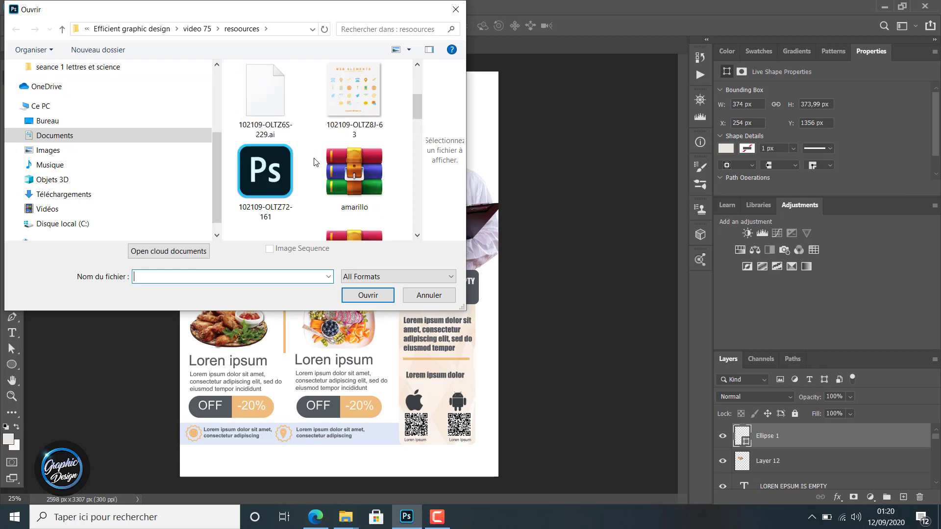
scroll(316, 161, down, 8)
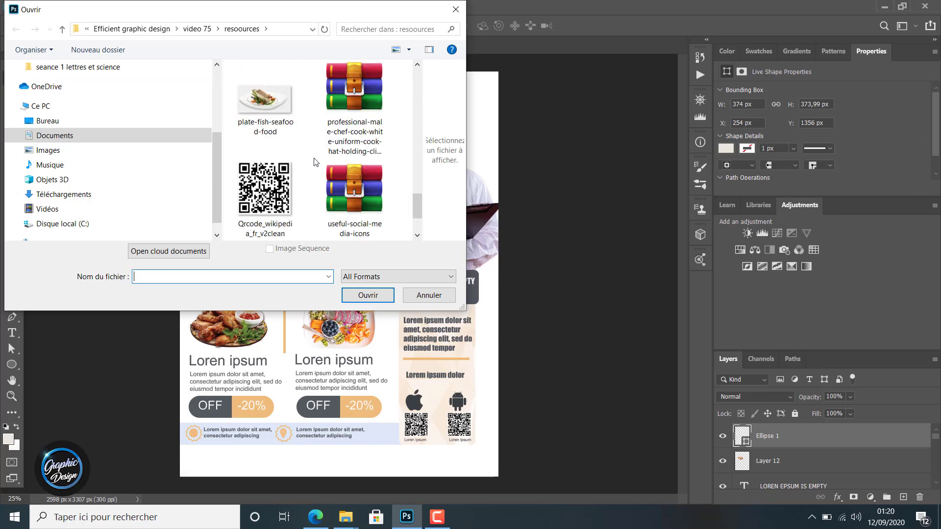
scroll(316, 162, down, 2)
double_click(257, 195)
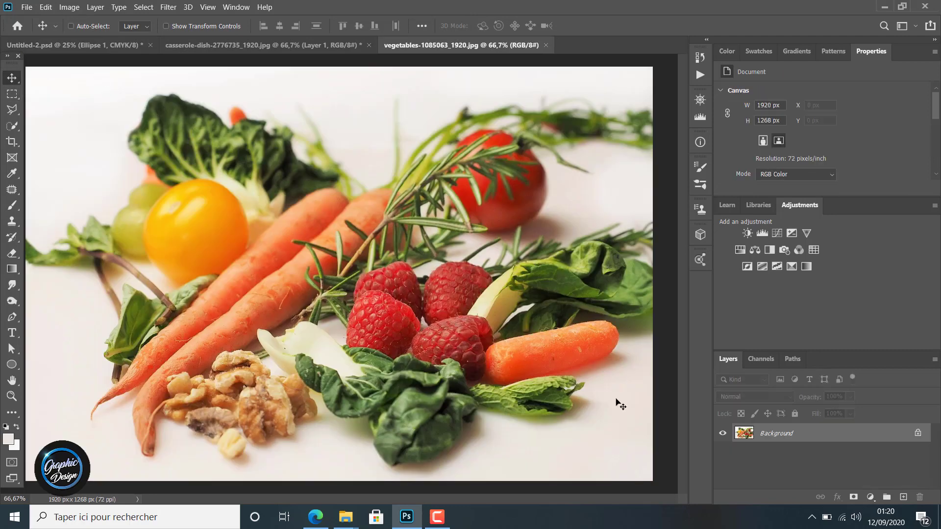
Step: Unlock the photo's background as Layer 0 and copy the photo into the Untitled-2.psd flyer, positioned over the beige circle
double_click(783, 434)
click(578, 150)
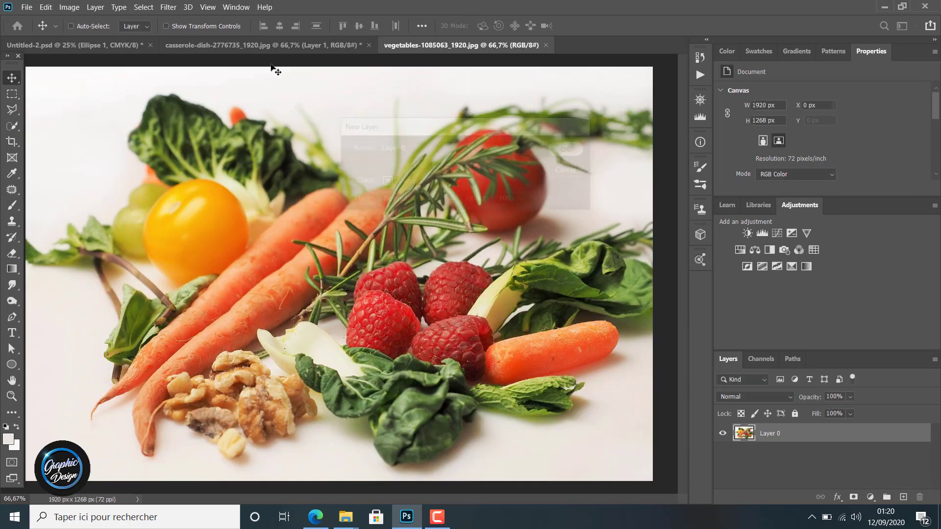
drag(330, 213, 218, 247)
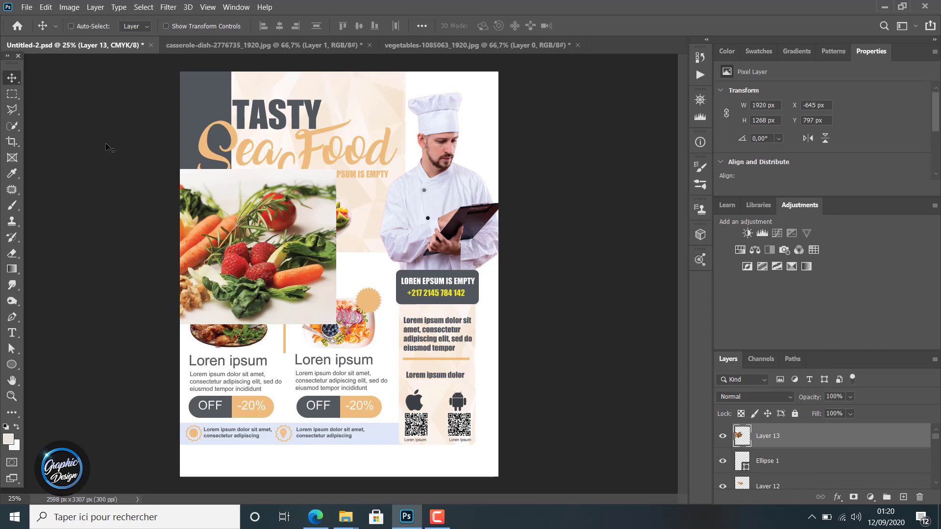
drag(206, 238, 254, 230)
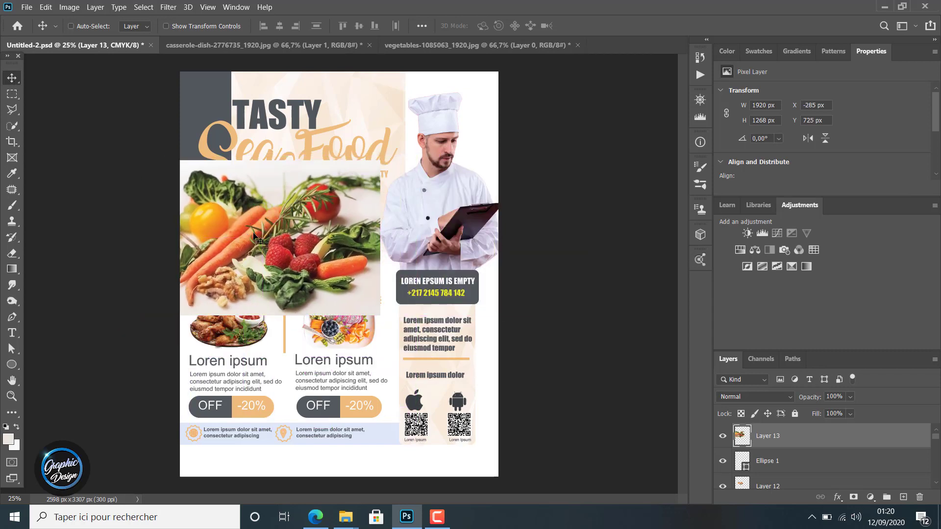
Step: Clip the vegetables photo to the beige circle and scale it down to about 39.5%, centred on the circle
right_click(772, 441)
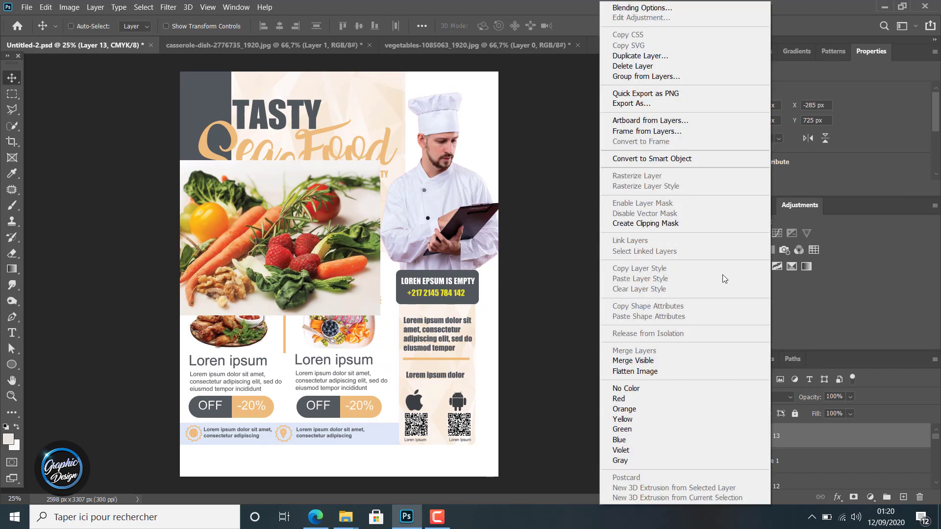
click(679, 225)
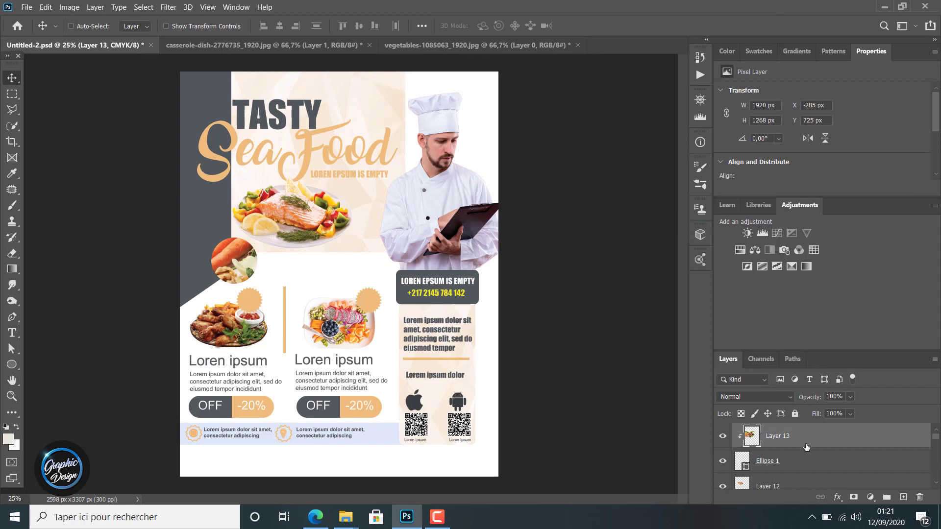
key(ctrl+t)
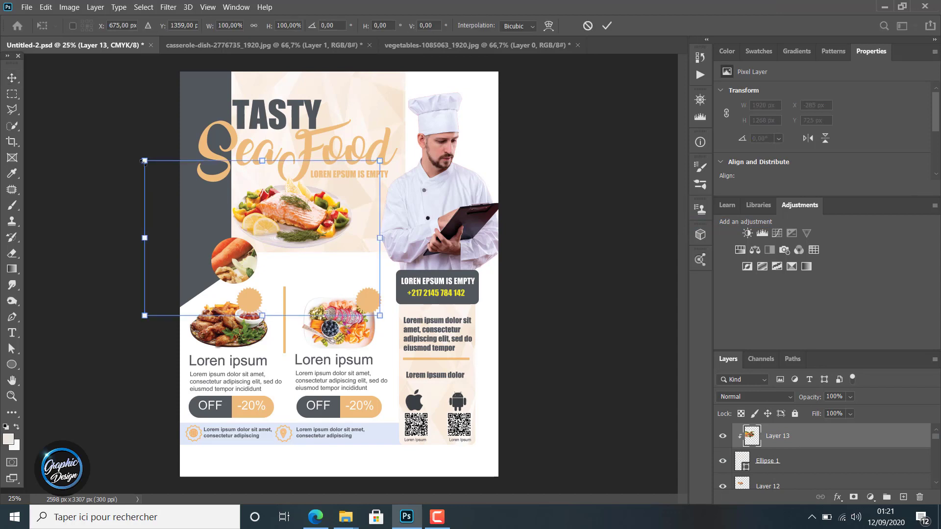
drag(144, 161, 225, 258)
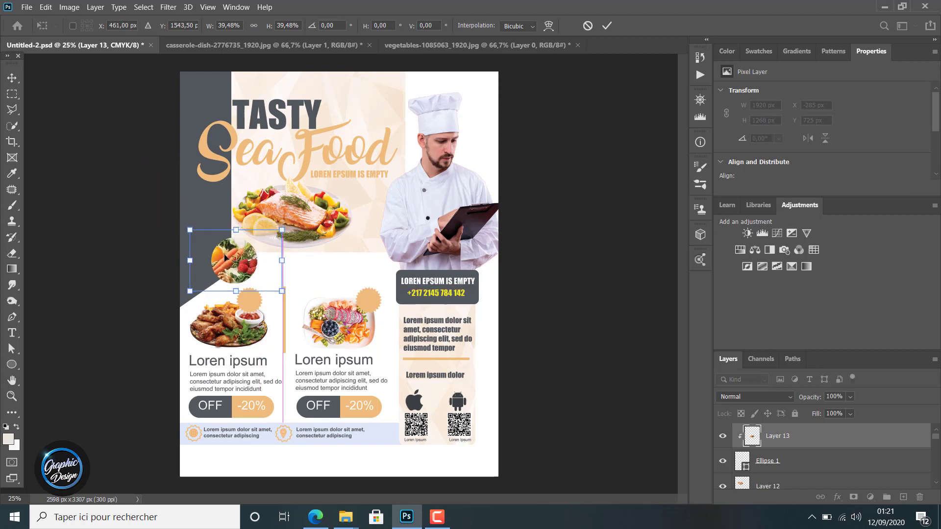
key(Return)
Step: Enlarge the circle and its clipped vegetables photo together to about 122%, placing the circle at about X 184, Y 1318 px
click(777, 467)
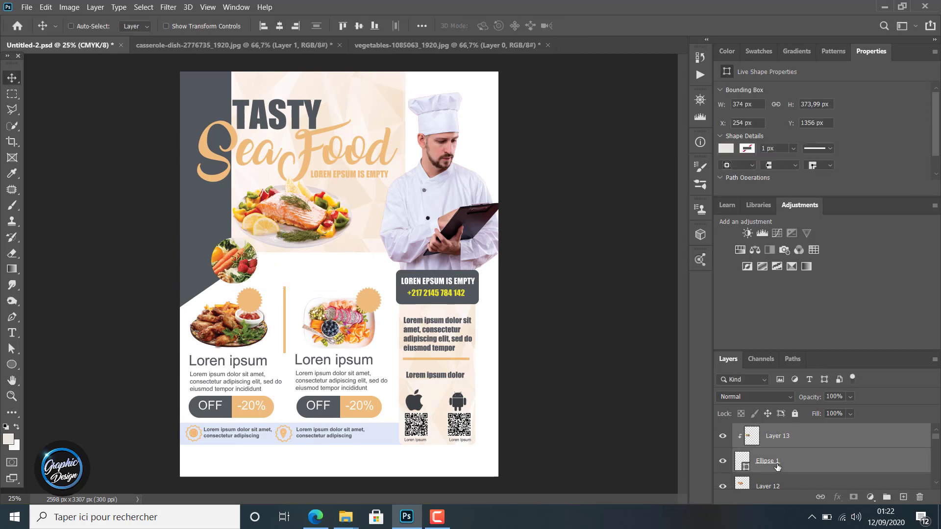
key(ctrl+t)
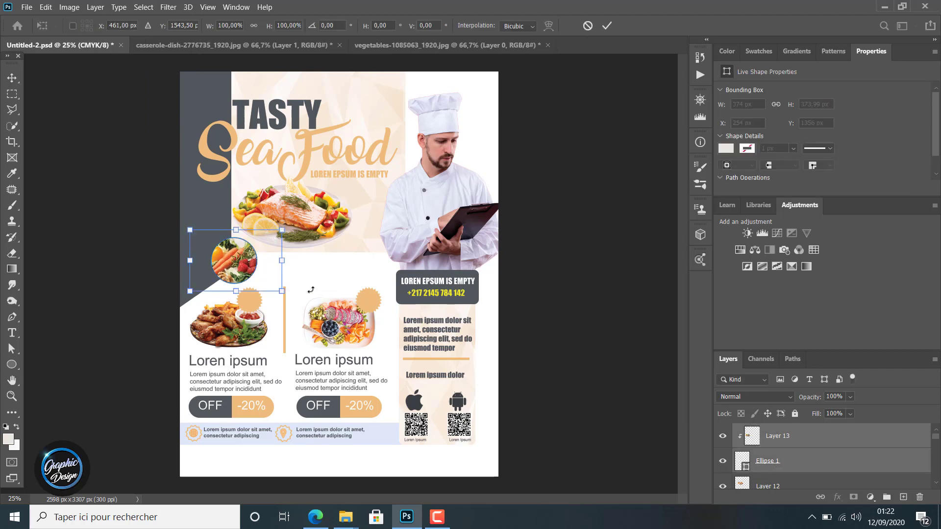
drag(190, 231, 169, 215)
drag(223, 241, 227, 246)
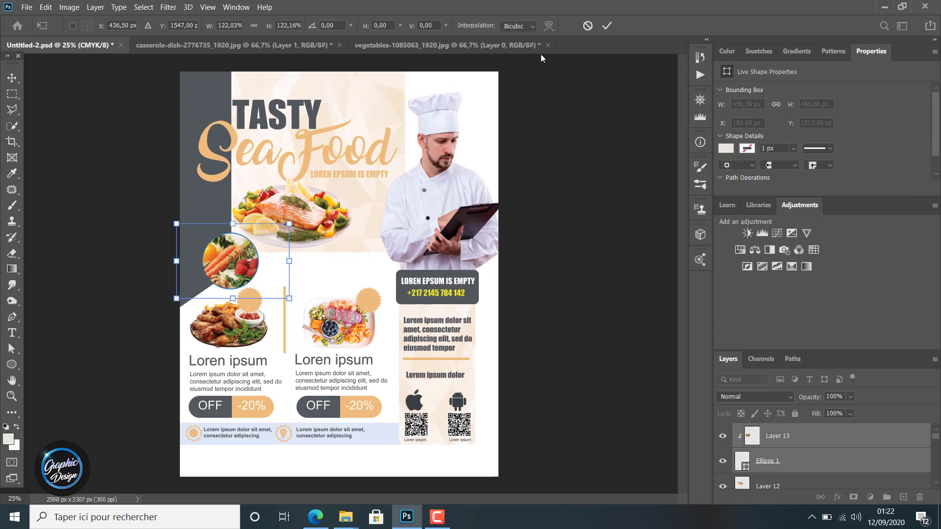
click(605, 26)
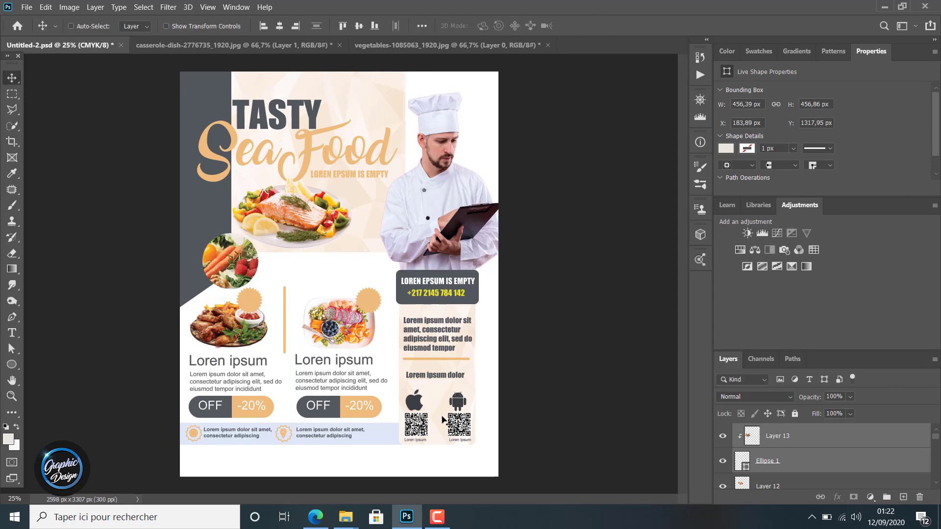
Step: Shift the vegetables photo slightly within its circle and add a new empty layer above it
click(804, 440)
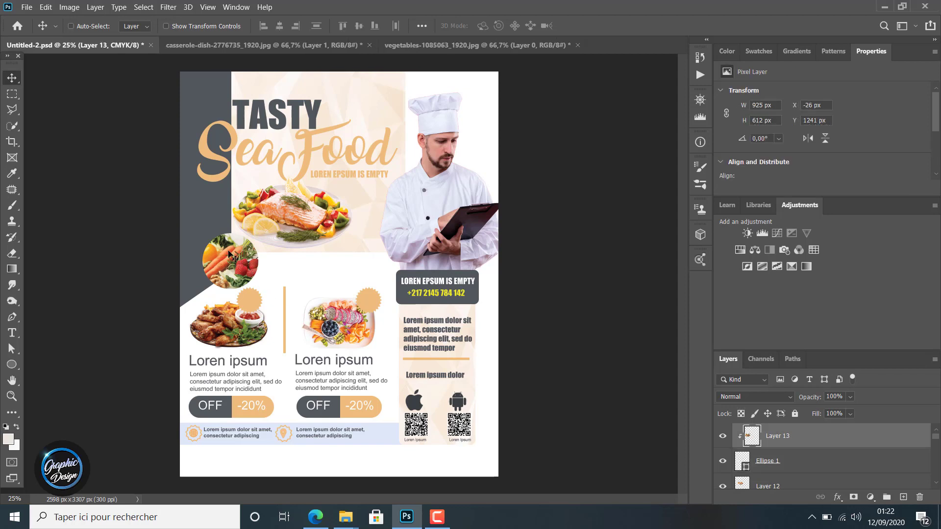
mouse_move(229, 256)
mouse_down()
mouse_move(239, 263)
mouse_move(226, 251)
mouse_up()
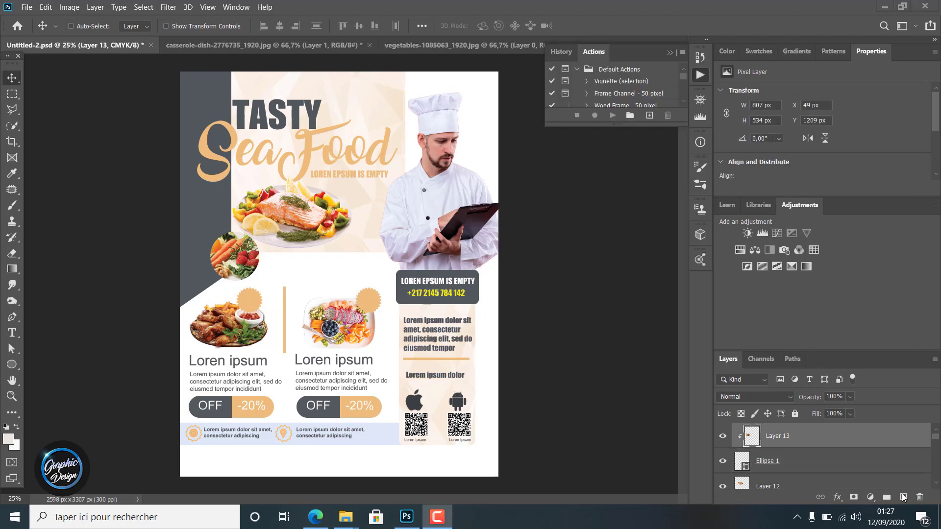
click(903, 497)
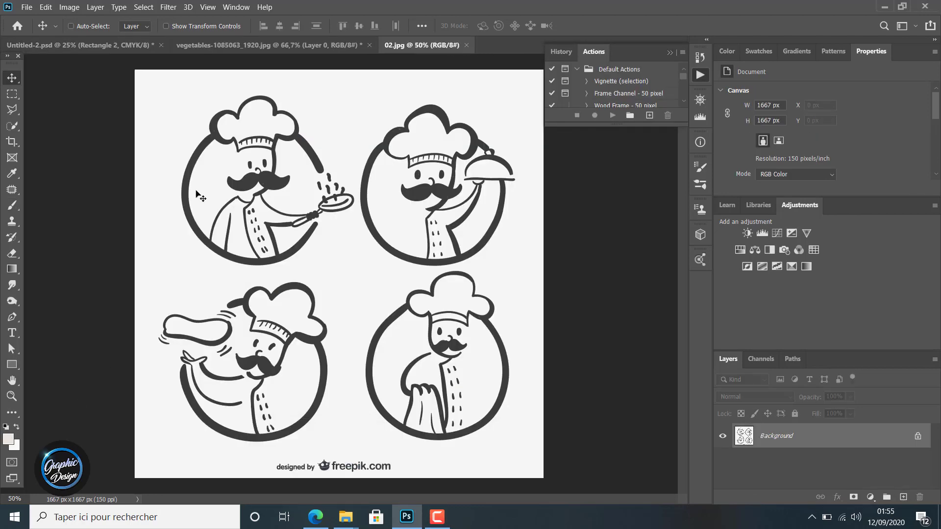
Step: Select the upper-right chef holding a covered dish in 02.jpg with a circular Elliptical Marquee selection centred around the emblem
click(12, 111)
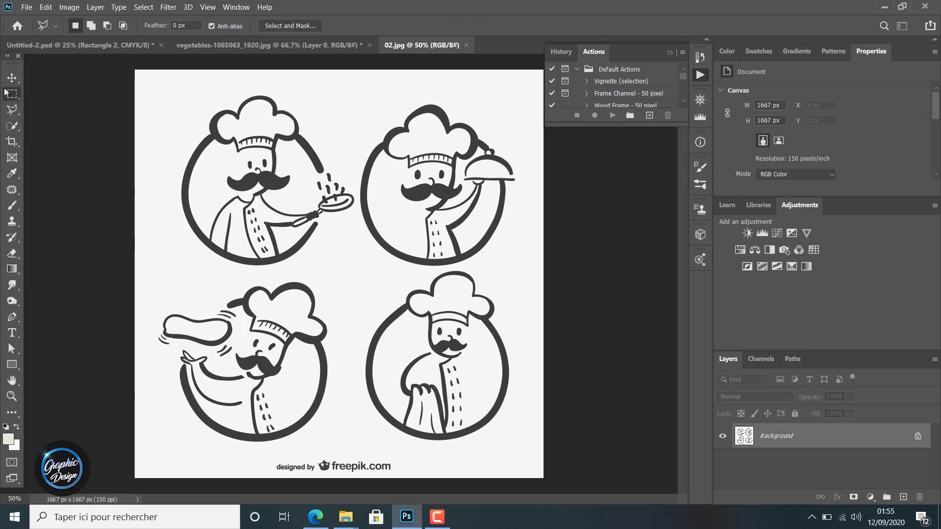
click(12, 94)
click(64, 105)
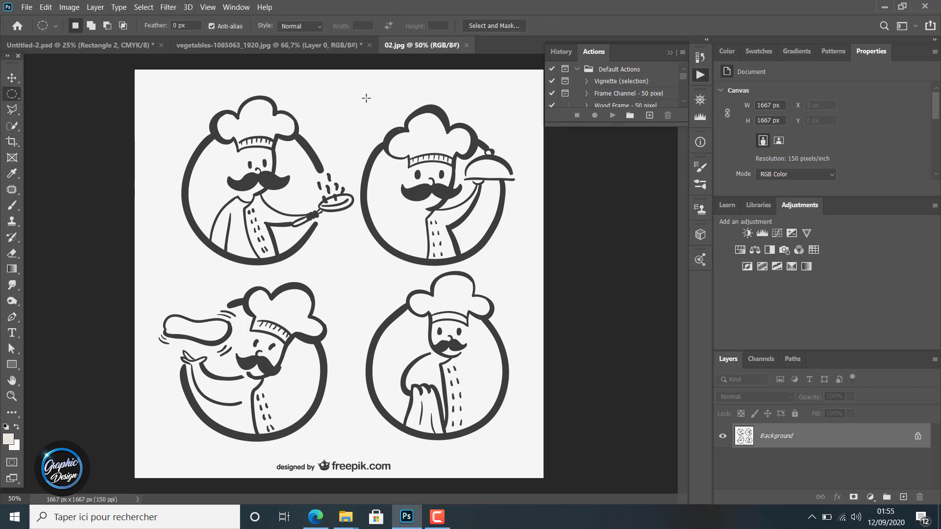
drag(347, 99, 572, 270)
drag(377, 132, 381, 132)
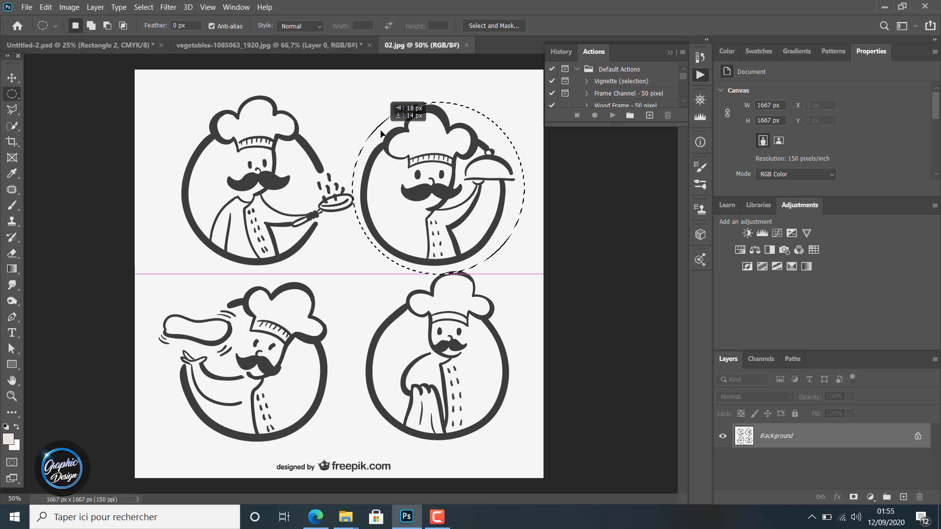
drag(382, 132, 381, 133)
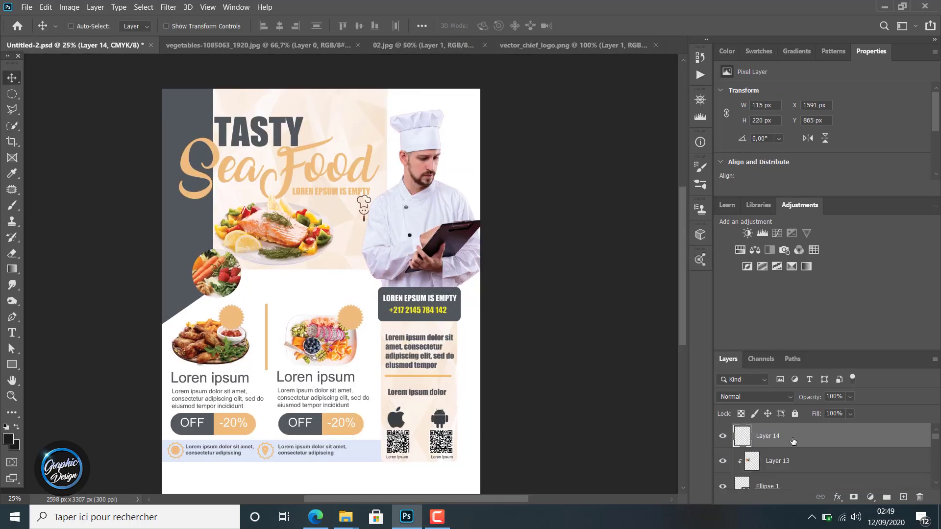
Step: Convert the chef logo layer to a smart object and scale it to about 243% in the flyer's upper-right corner
right_click(793, 441)
click(710, 159)
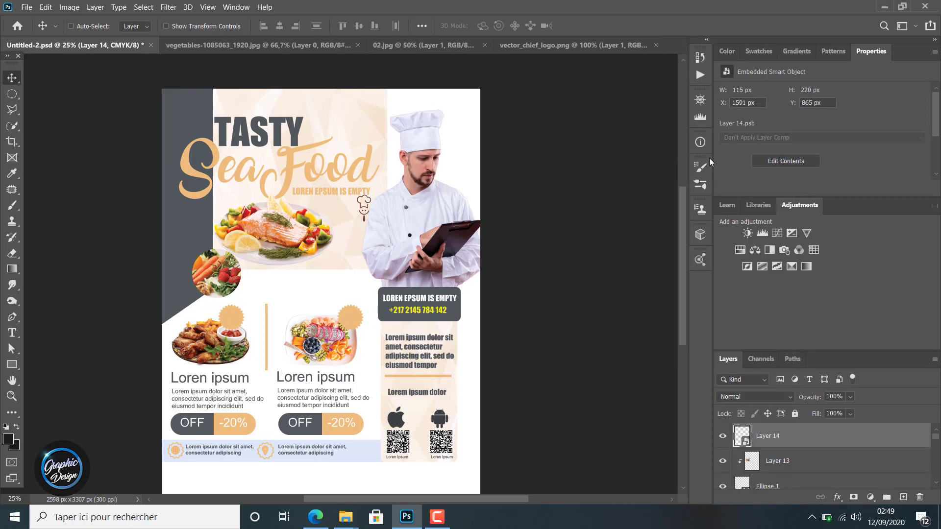
key(ctrl+t)
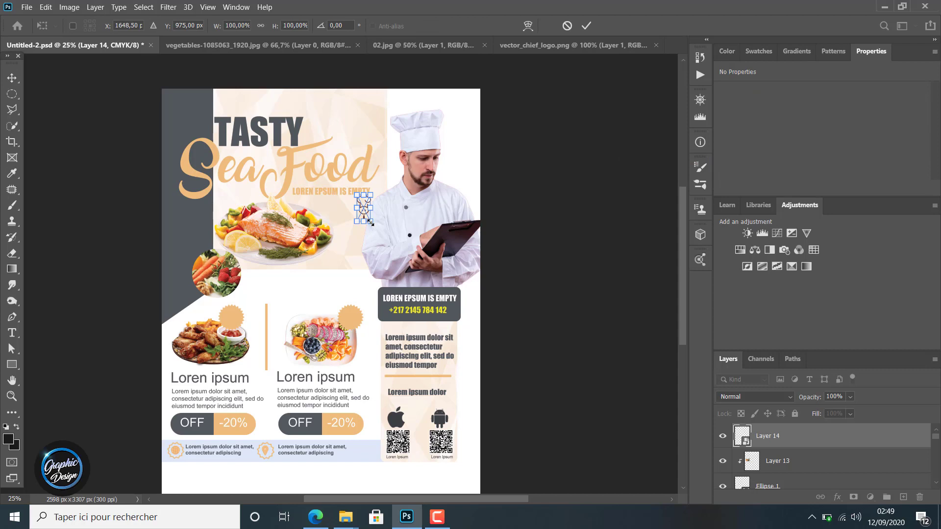
drag(370, 222, 386, 254)
drag(378, 218, 467, 120)
drag(475, 159, 479, 163)
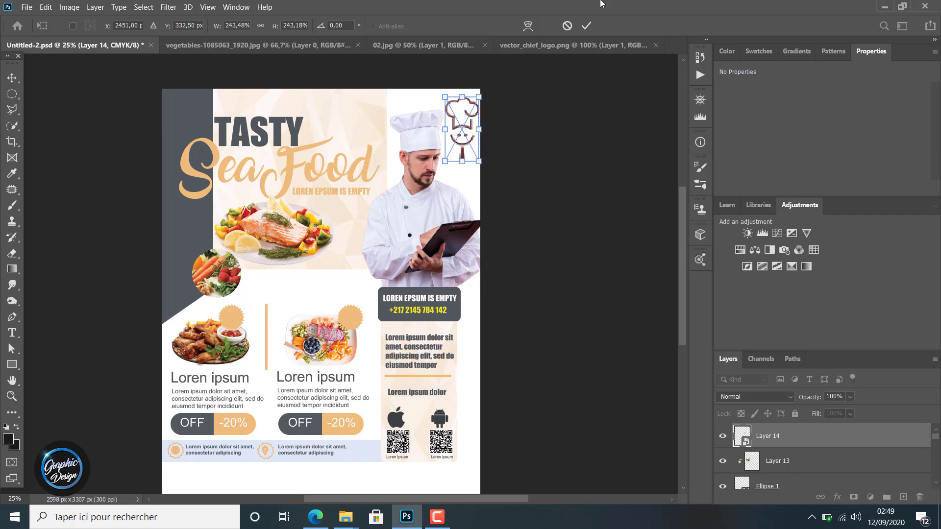
click(590, 25)
Step: Nudge the chef logo up and slightly right to X 2319, Y 1 px beside the chef's hat
key(Left)
key(Up)
key(Up)
key(Up)
key(Up)
key(Up)
key(Up)
key(Up)
key(Up)
key(Up)
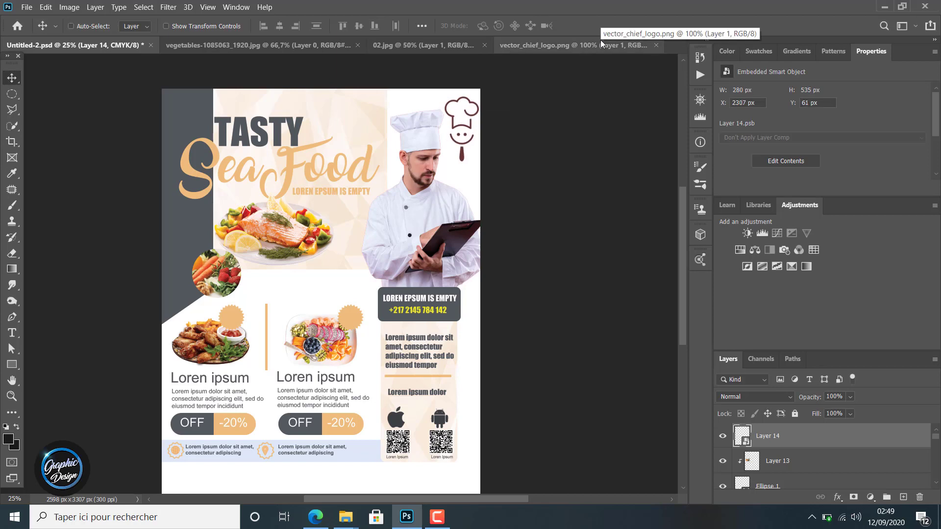
key(Up)
key(Up)
key(Up)
key(Up)
key(Up)
key(Up)
key(Up)
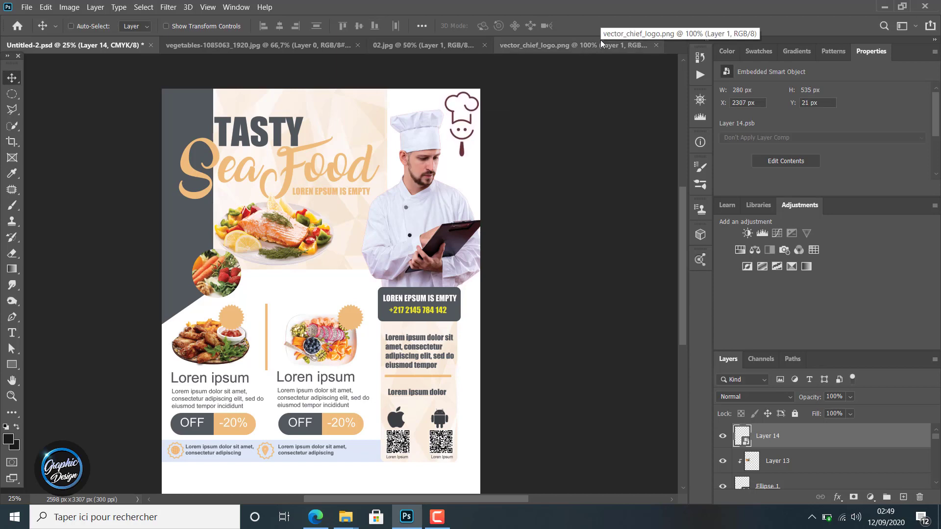
key(Right)
key(Right)
key(Right)
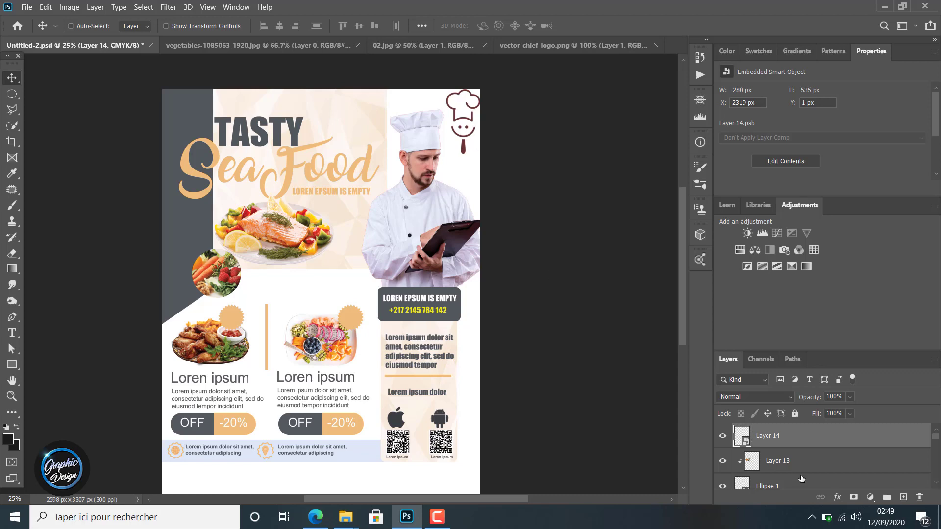
Step: Apply a light orange Color Overlay in Normal mode at 100% opacity to the chef logo
click(838, 497)
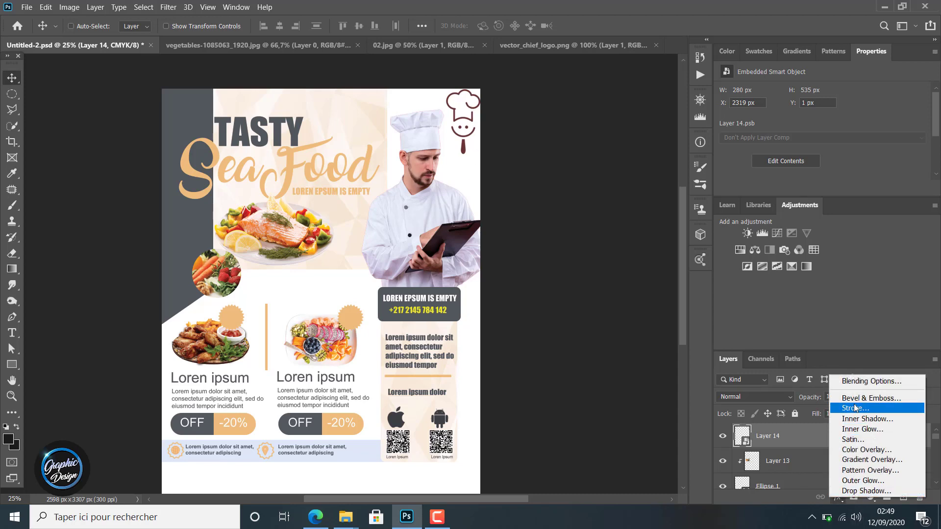
click(861, 441)
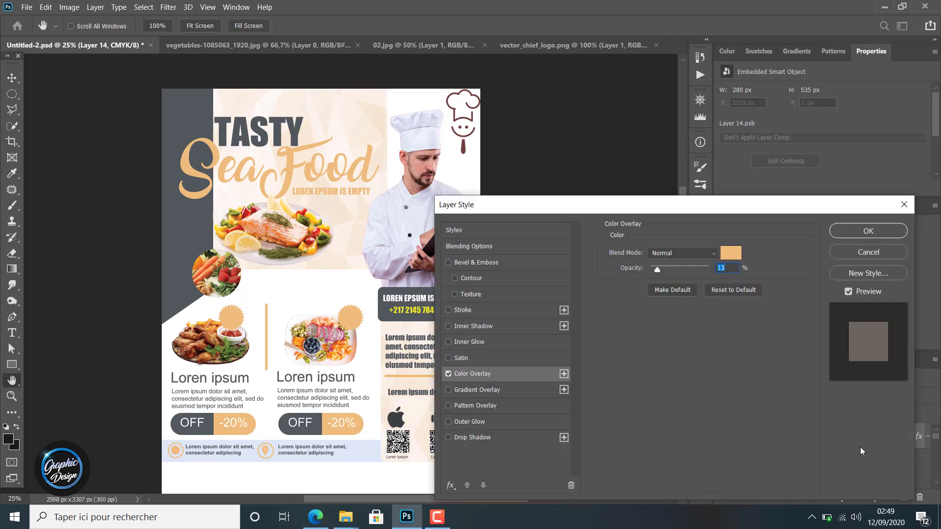
drag(657, 269, 710, 270)
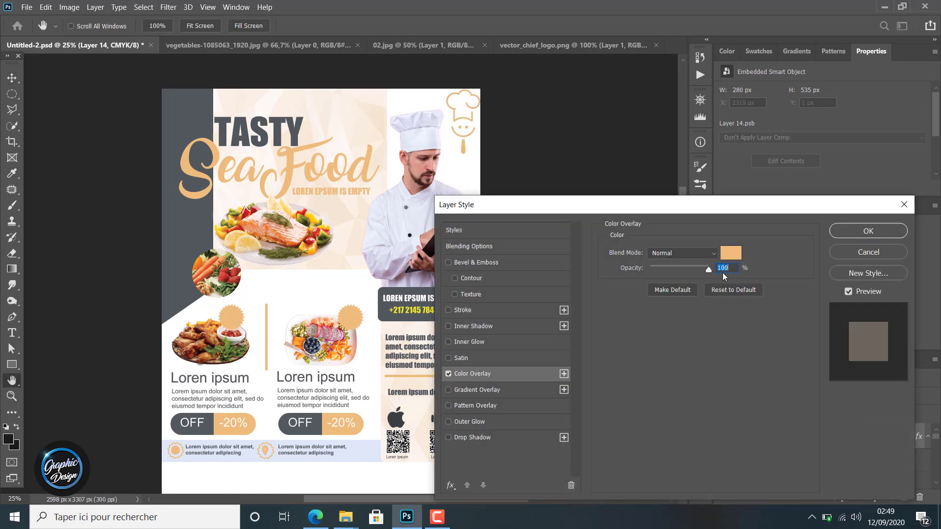
click(868, 235)
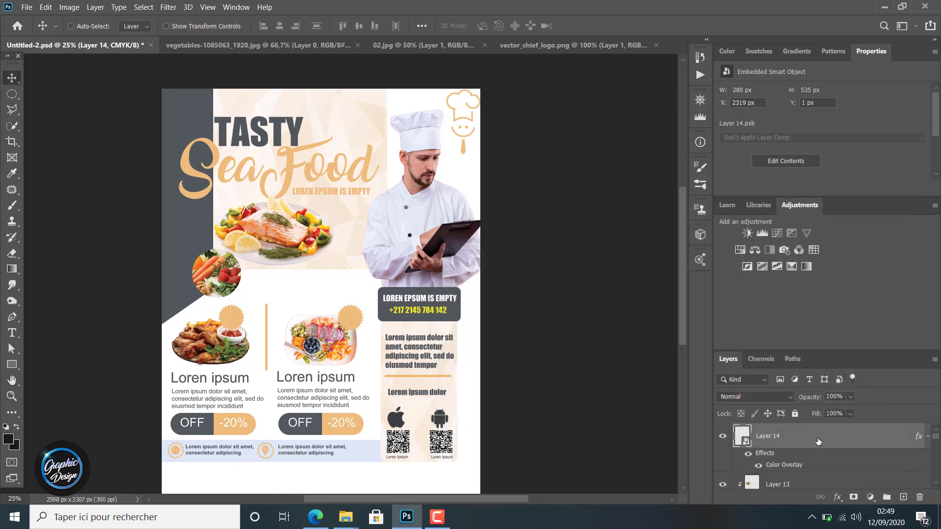
Step: Shorten the chef logo vertically, then enlarge it to about 267% width and 189% height against the flyer's upper-right corner
key(ctrl+t)
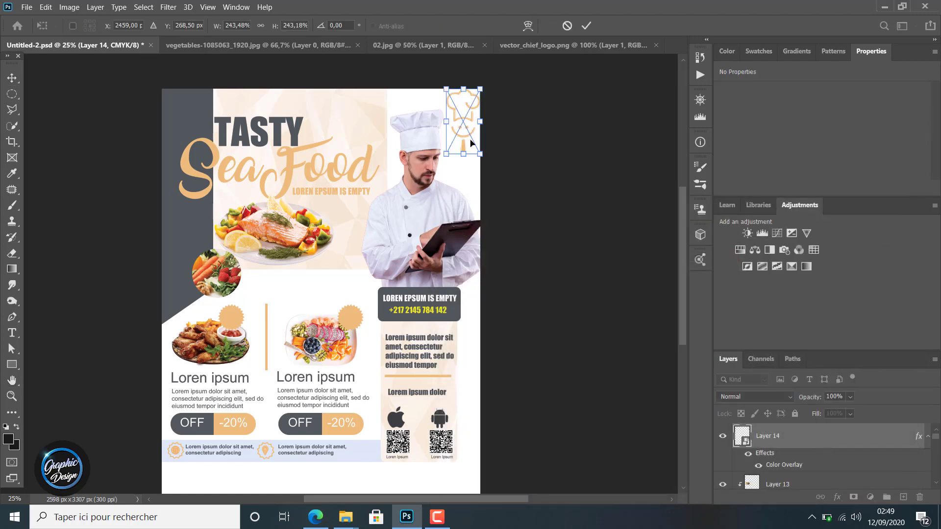
drag(466, 147, 466, 127)
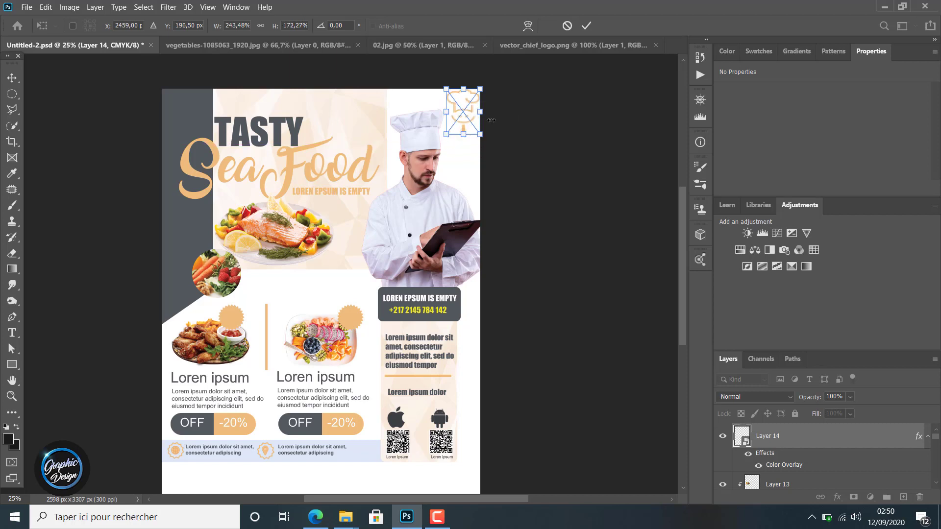
click(587, 26)
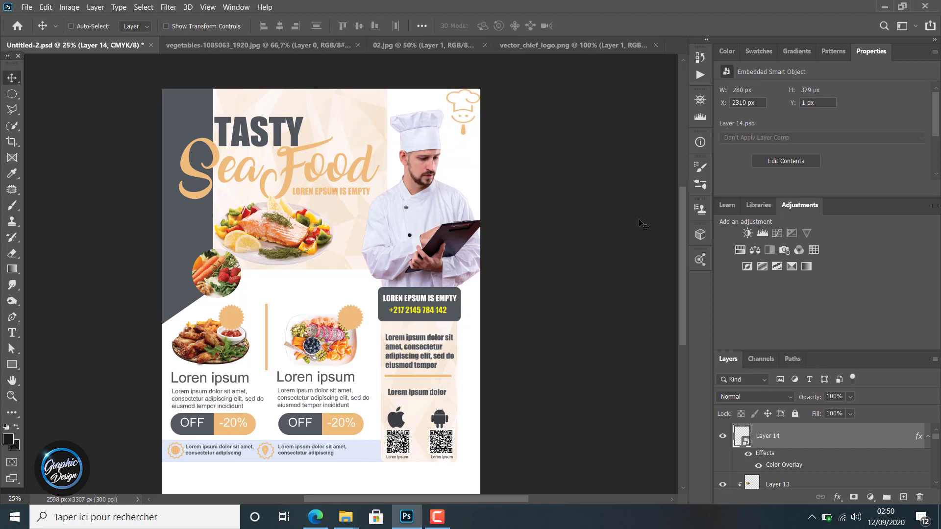
key(ctrl+t)
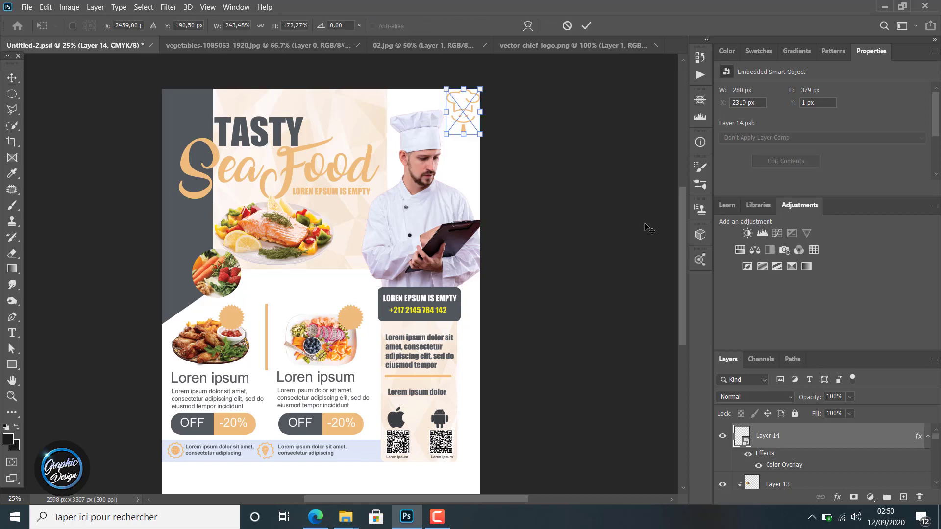
drag(449, 135, 445, 142)
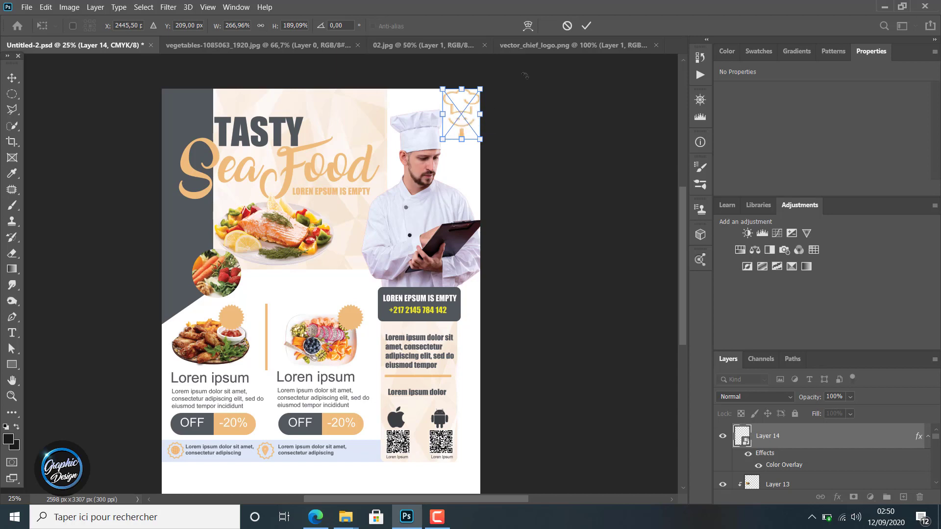
click(584, 29)
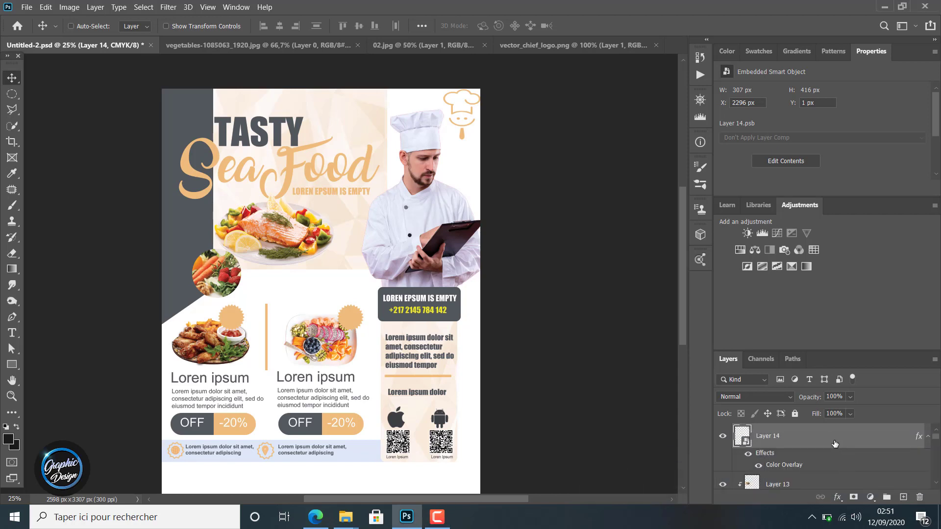
Step: Add the price "5$" in white Arial Bold at 28 pt and place it on the chicken dish's orange badge
click(11, 333)
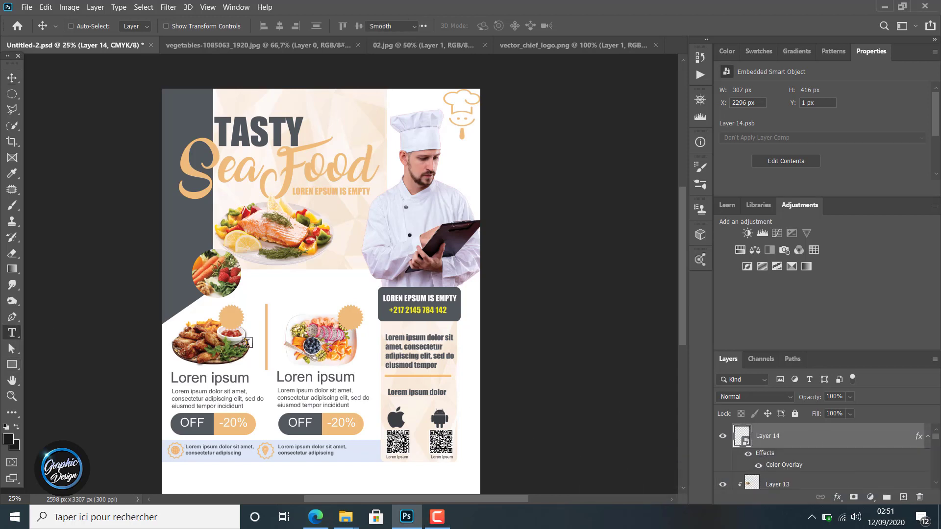
drag(248, 288, 303, 321)
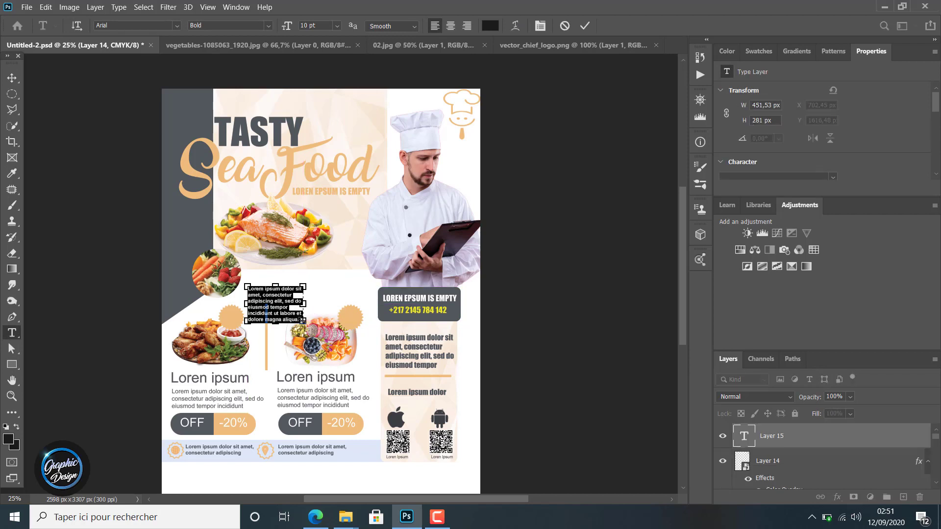
key(BackSpace)
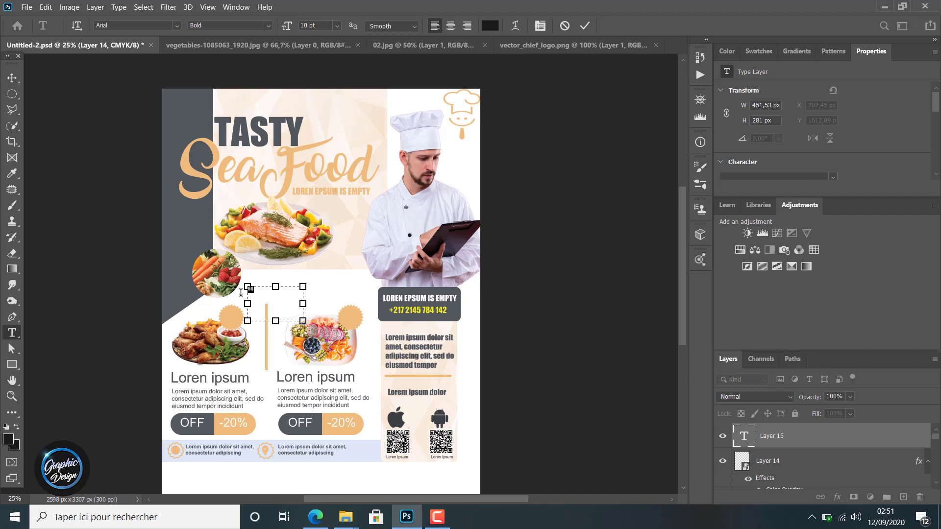
drag(287, 27, 293, 26)
click(490, 26)
drag(597, 238, 573, 195)
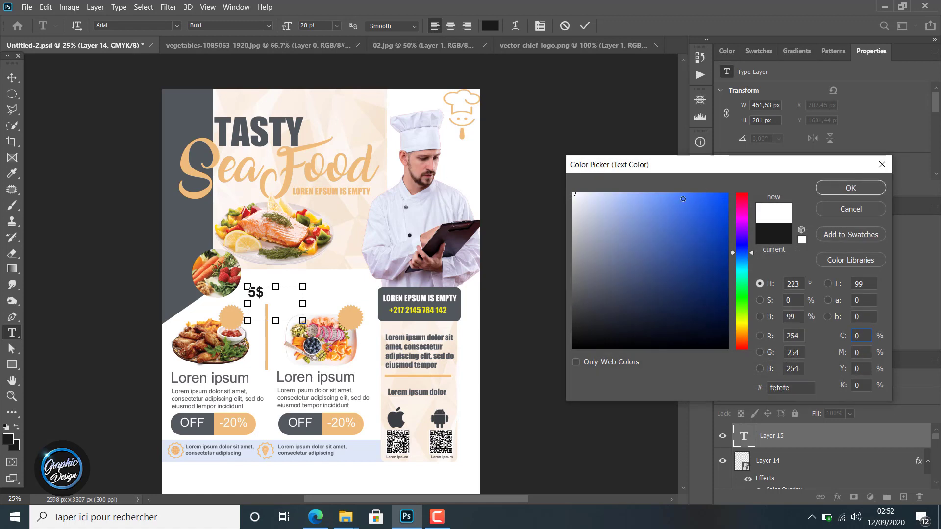
click(851, 187)
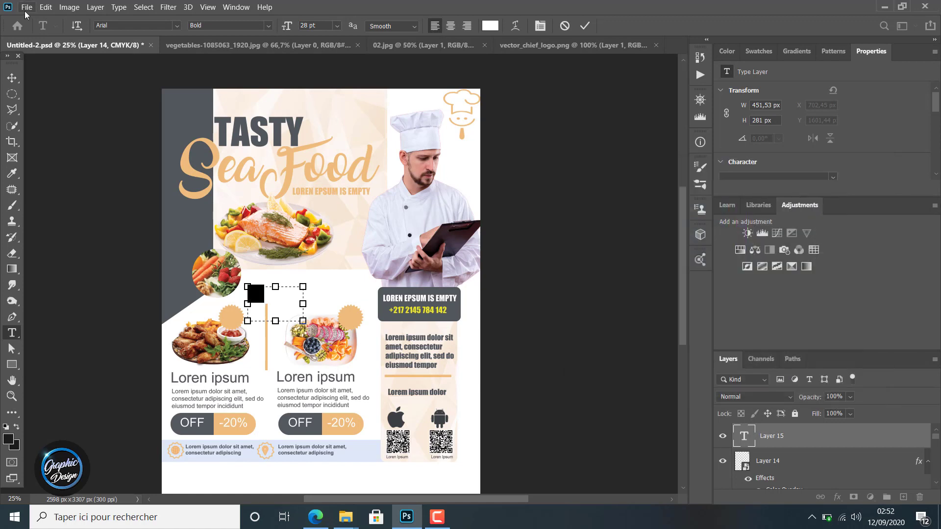
click(11, 78)
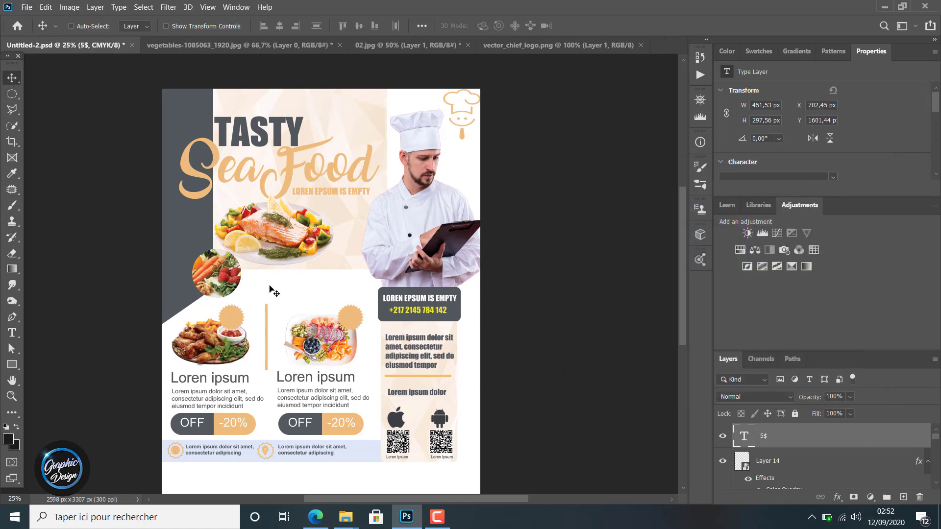
drag(273, 291, 247, 314)
Step: Duplicate the "5$" price onto the salad dish's orange badge and change the copy to "6$"
key(ctrl+j)
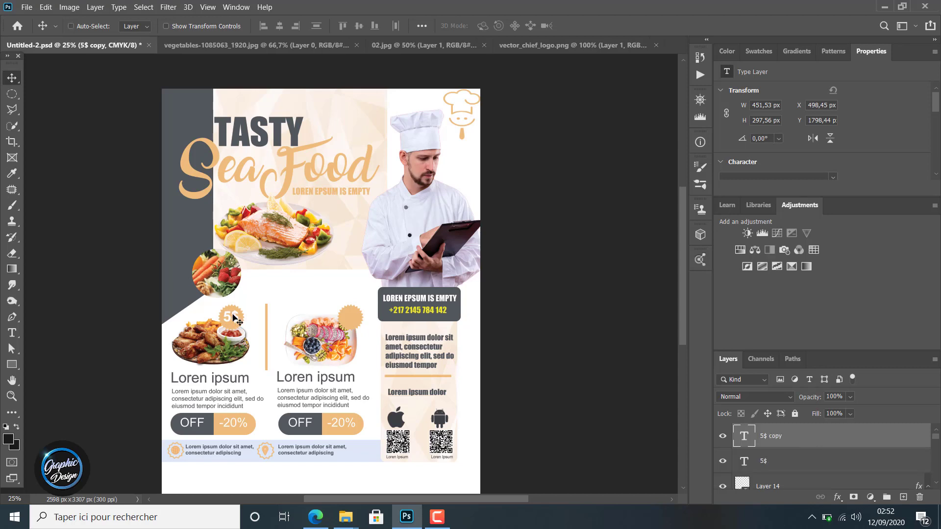
drag(233, 316, 353, 319)
double_click(351, 317)
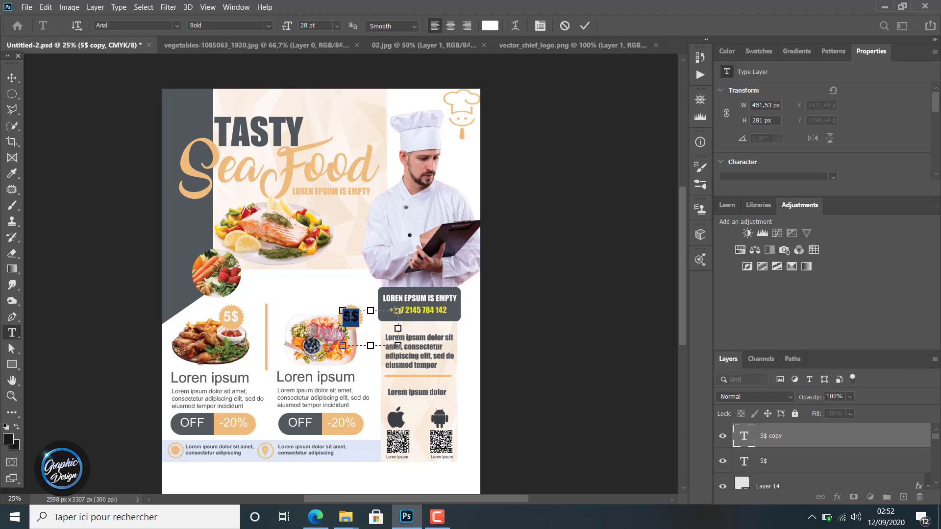
key(BackSpace)
drag(348, 317, 345, 317)
text(6)
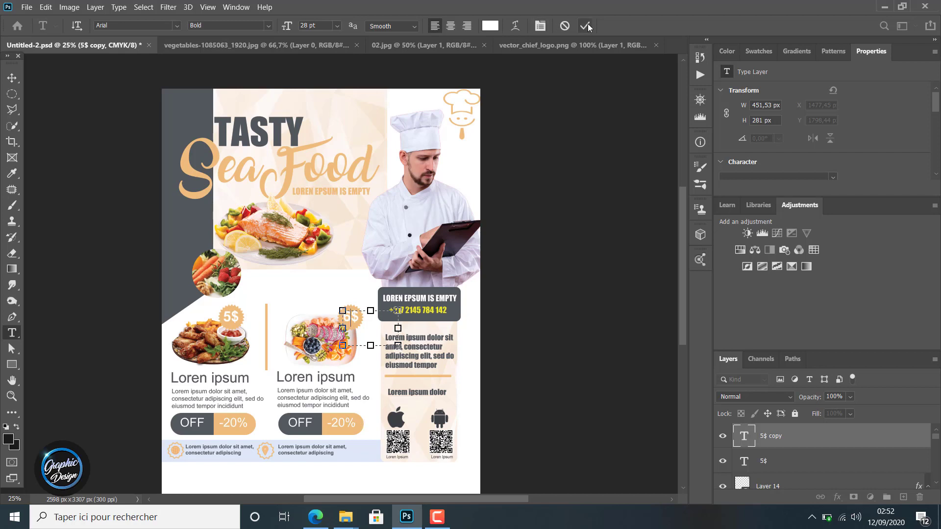
click(586, 26)
key(v)
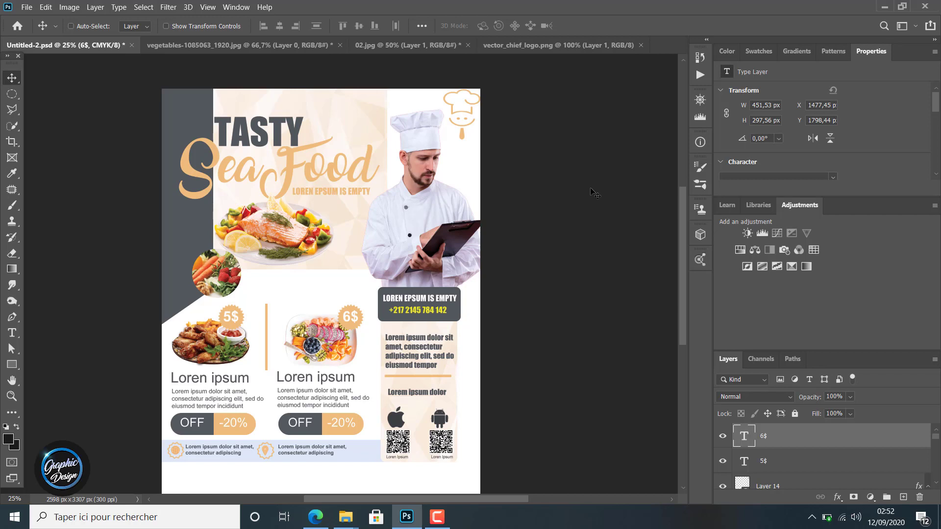
Step: Nudge the chef logo layer down to X 2296, Y 29 px, away from the flyer's upper edge
click(792, 487)
key(Down)
key(Down)
key(Down)
key(Down)
key(Down)
key(Down)
key(Down)
key(Down)
key(Down)
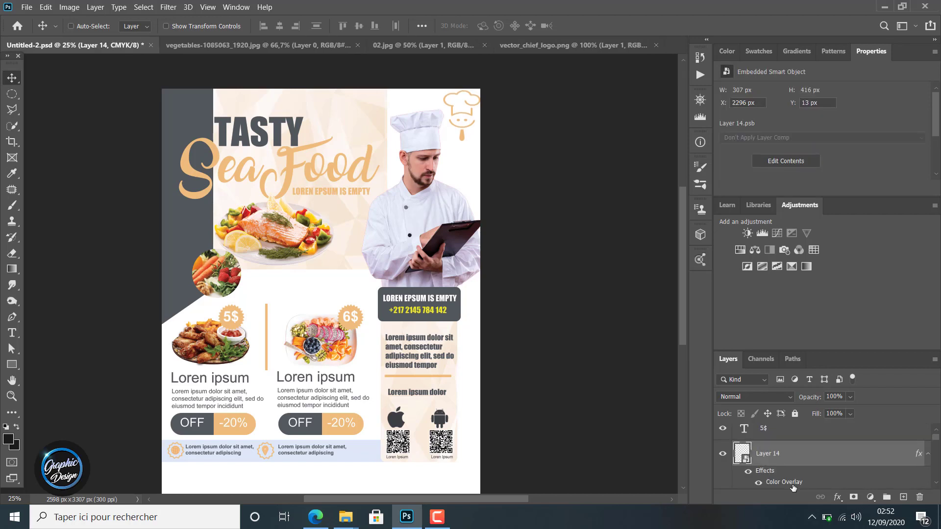
key(Down)
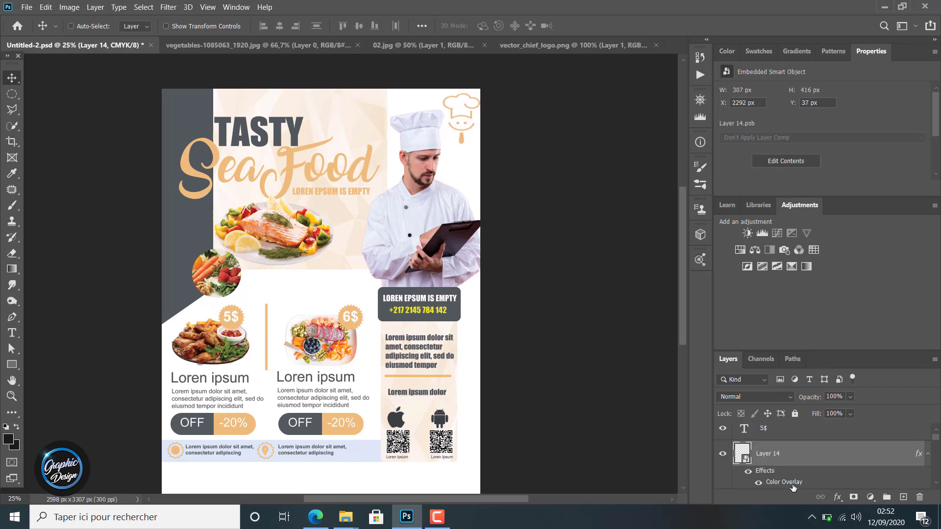
key(Left)
key(Right)
key(Down)
key(Up)
key(Up)
key(Up)
key(Up)
key(Up)
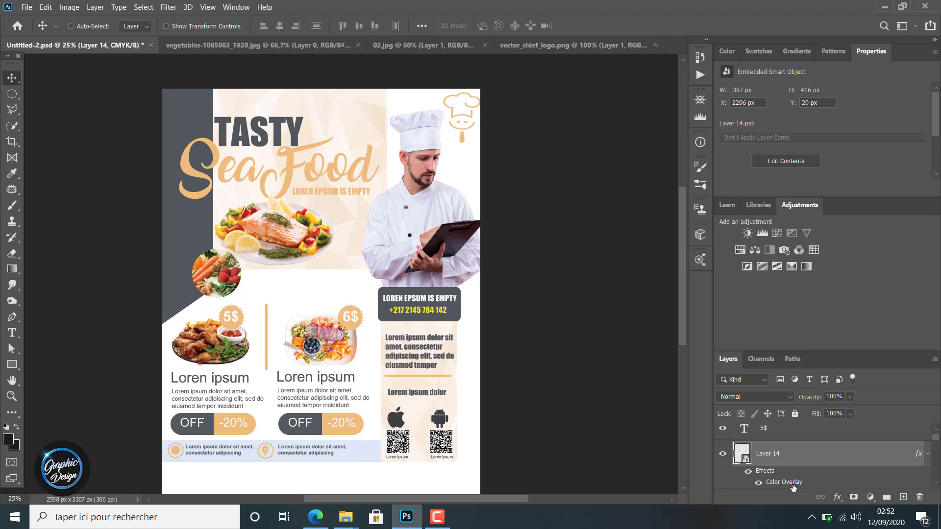